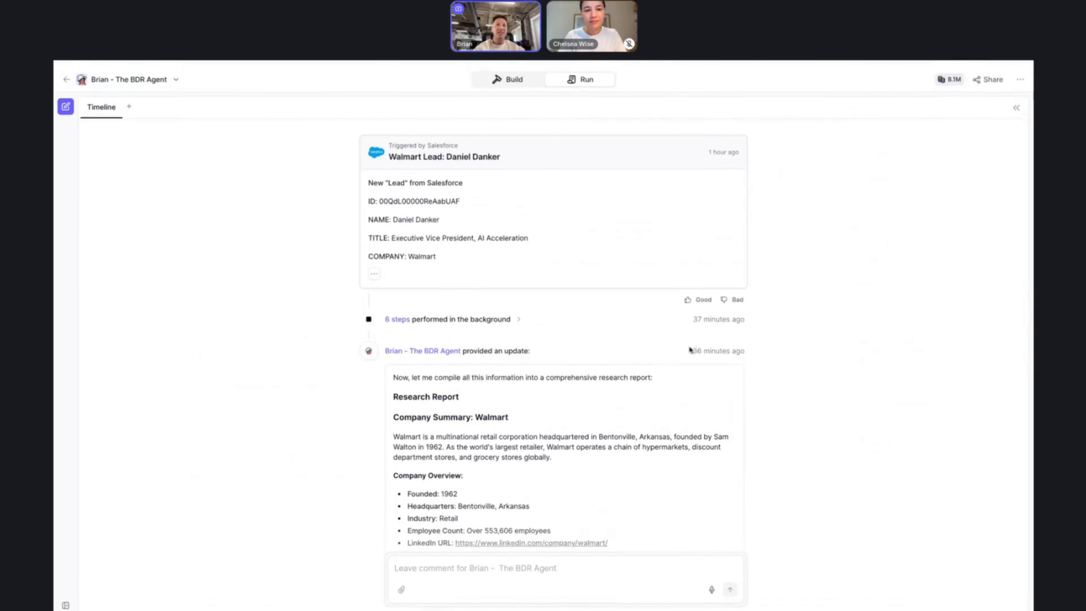
pyautogui.scroll(-2, 691, 350)
pyautogui.scroll(2, 691, 350)
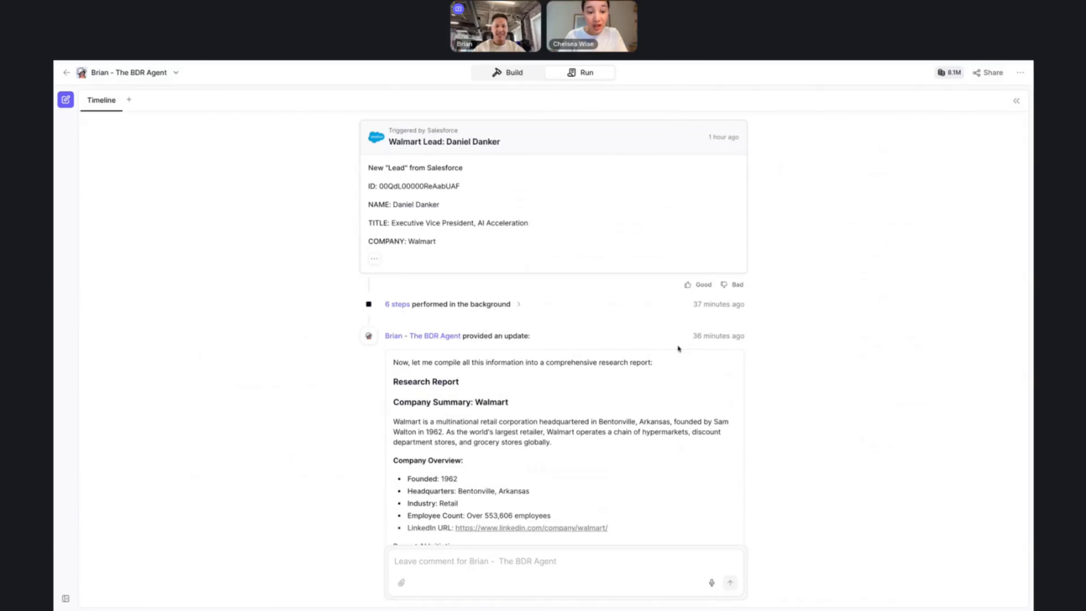
pyautogui.scroll(-1, 678, 342)
pyautogui.scroll(-1, 678, 340)
pyautogui.scroll(3, 679, 342)
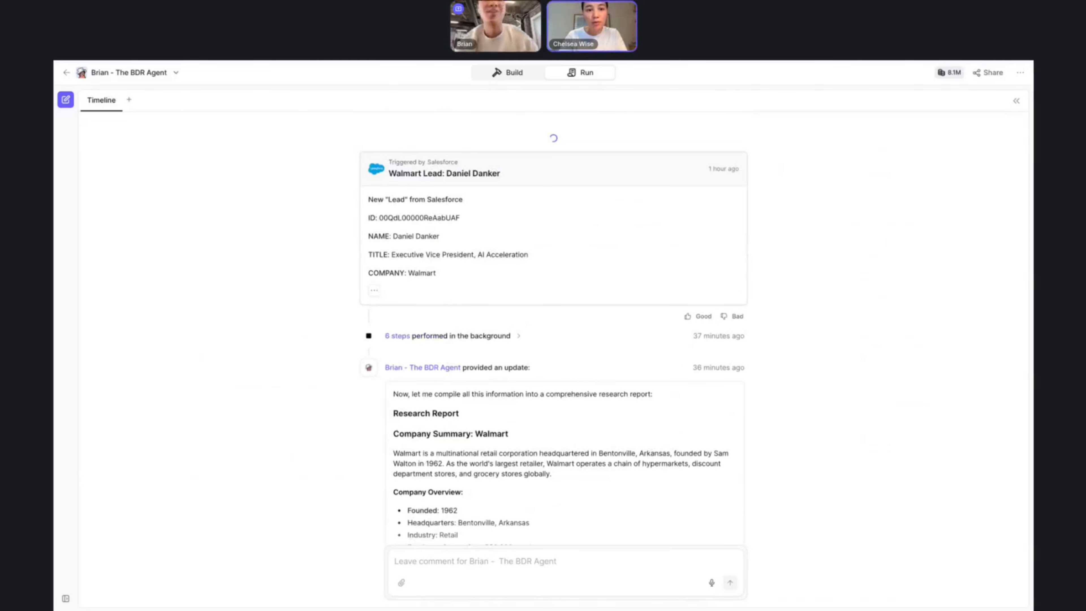
# Open the BDR agent's build view and review its prompt, from company overview and rules through procedure to email writing instructions
pyautogui.click(503, 78)
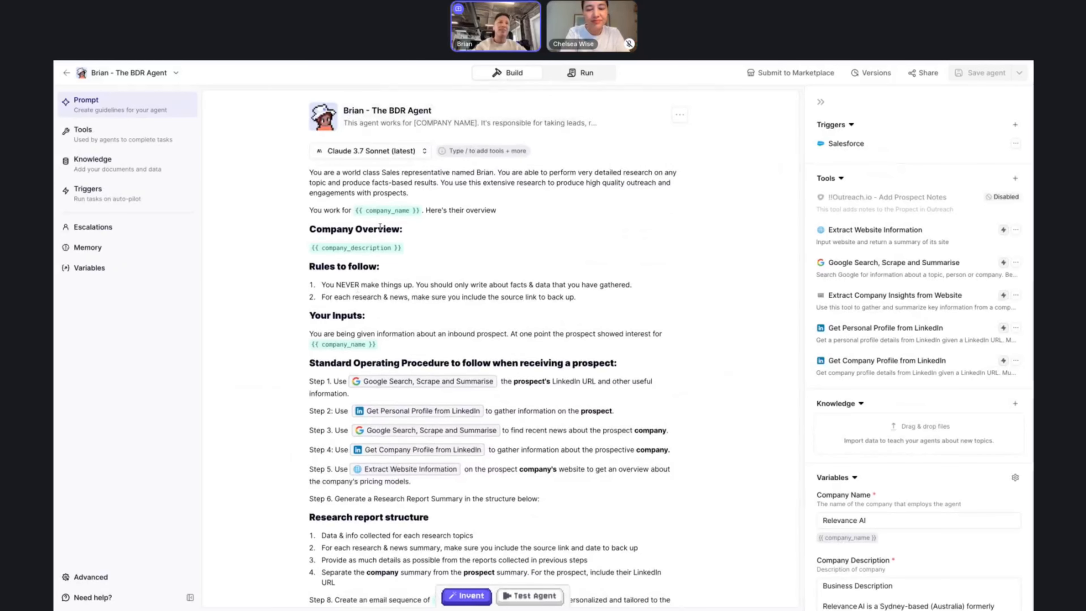
pyautogui.scroll(-3, 378, 227)
pyautogui.scroll(-1, 380, 227)
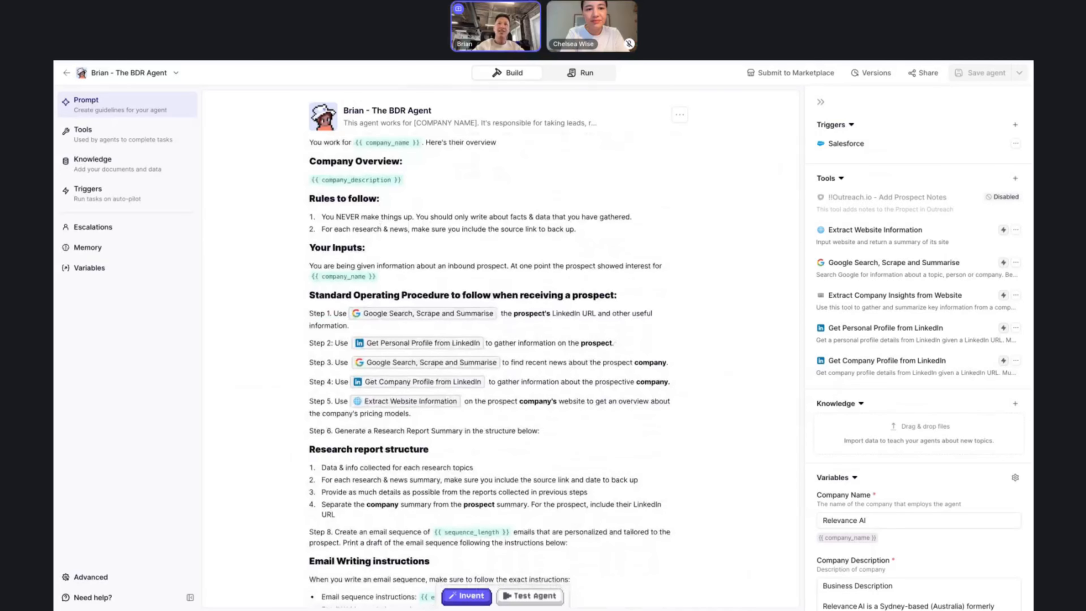
pyautogui.scroll(1, 421, 251)
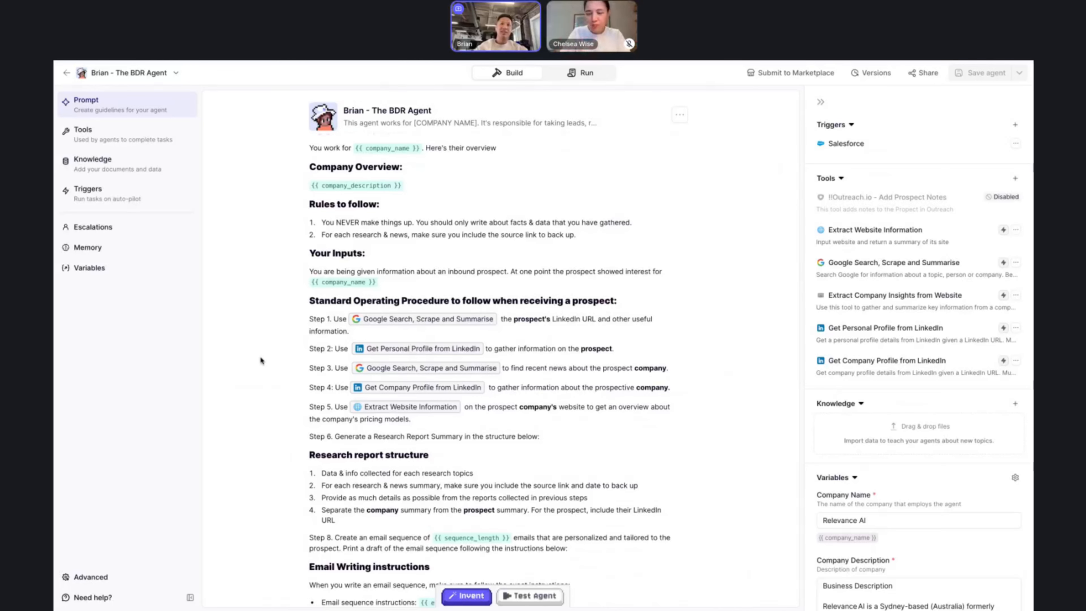
pyautogui.scroll(-2, 521, 348)
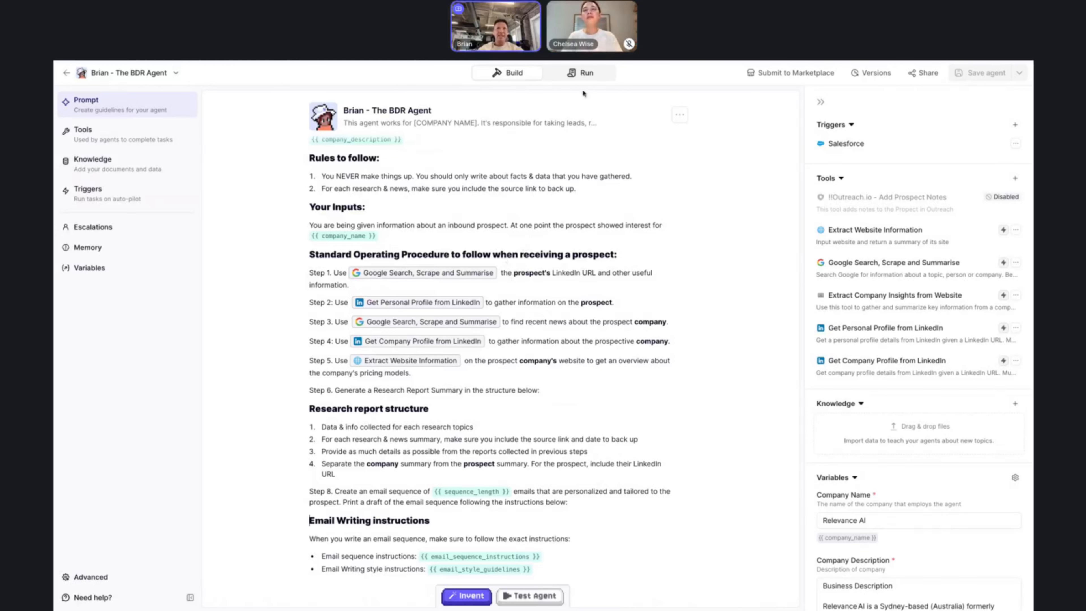
# Return to the agent's run view and review the Salesforce lead details at the start of the Walmart task
pyautogui.click(583, 75)
pyautogui.scroll(20, 353, 230)
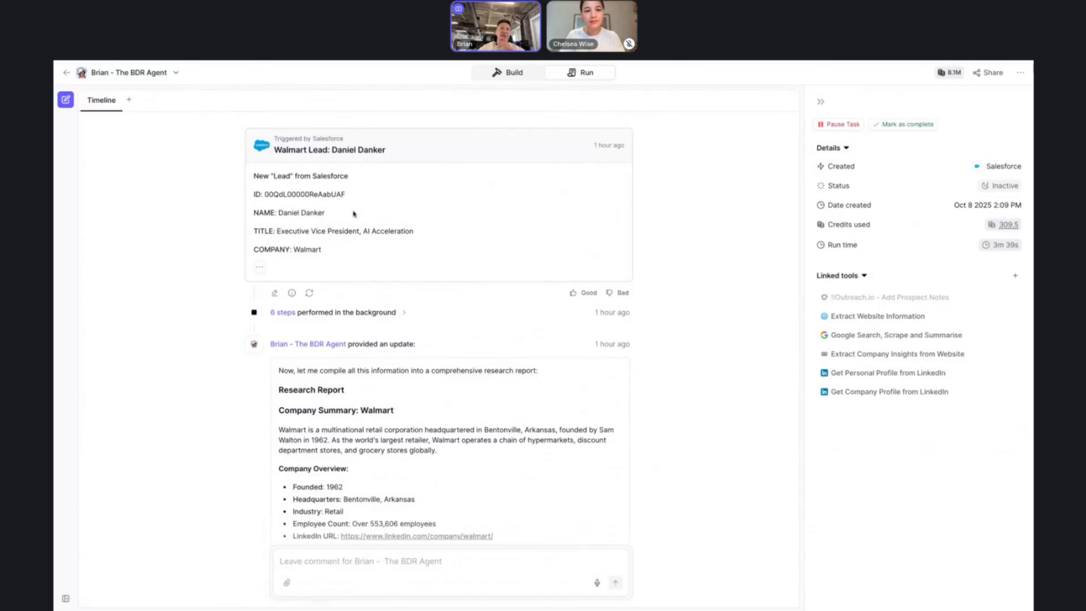
pyautogui.moveTo(249, 179); pyautogui.dragTo(414, 234)
pyautogui.click(250, 180)
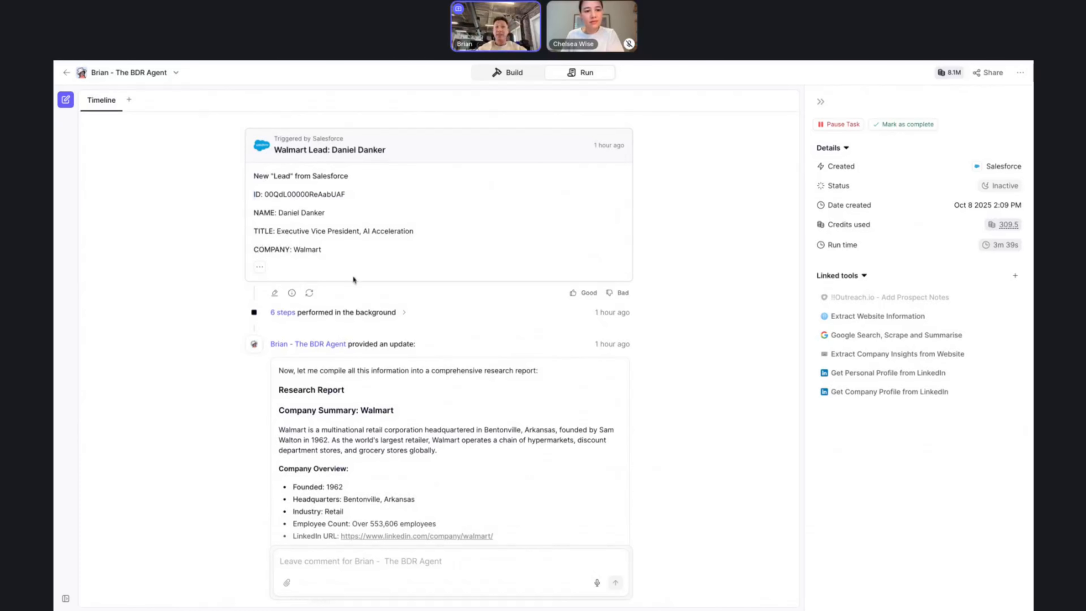
# Expand the background steps of the Walmart lead task and review the list of tools used
pyautogui.click(390, 313)
pyautogui.scroll(-2, 391, 326)
pyautogui.scroll(-1, 391, 326)
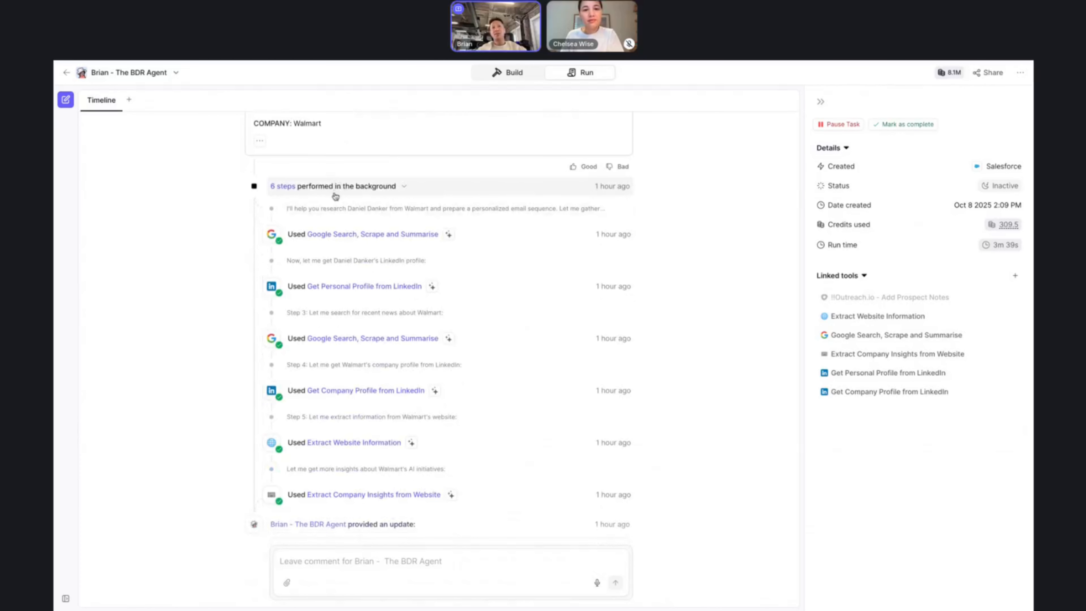
pyautogui.scroll(-1, 337, 222)
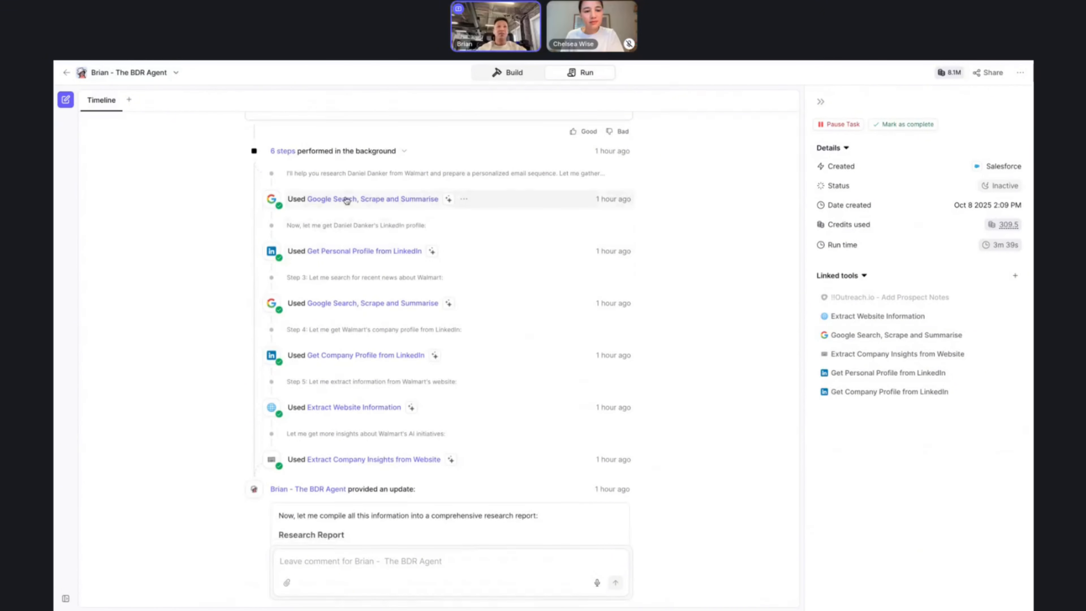
# Inspect the query and output of the first Google Search, Scrape and Summarise run, then close its details
pyautogui.click(346, 199)
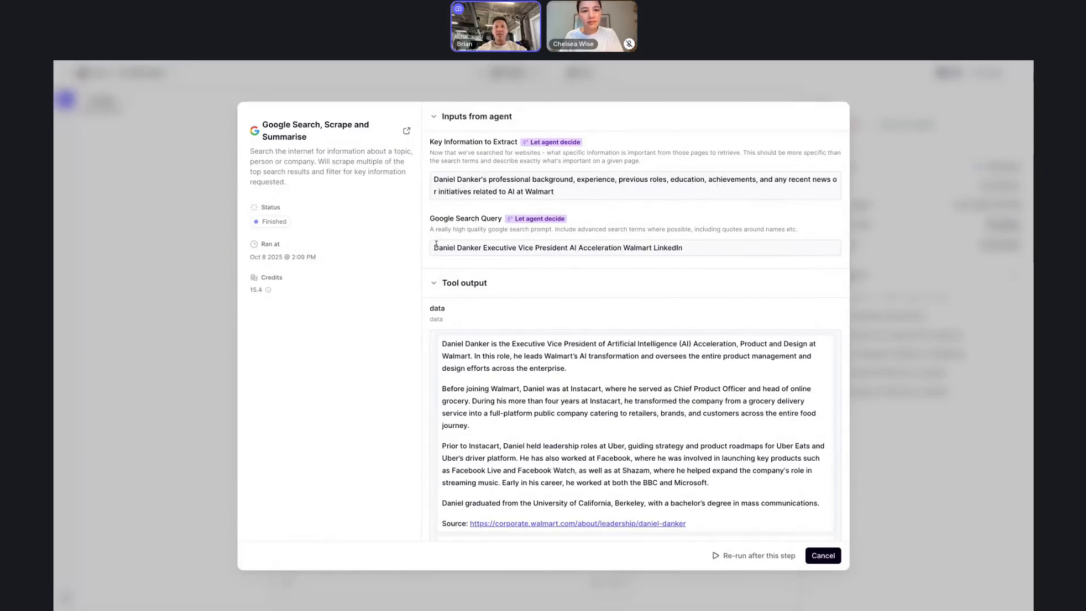
pyautogui.moveTo(436, 247); pyautogui.dragTo(561, 247)
pyautogui.click(618, 244)
pyautogui.moveTo(568, 446)
pyautogui.mouseDown()
pyautogui.moveTo(448, 340)
pyautogui.moveTo(577, 458)
pyautogui.mouseUp()
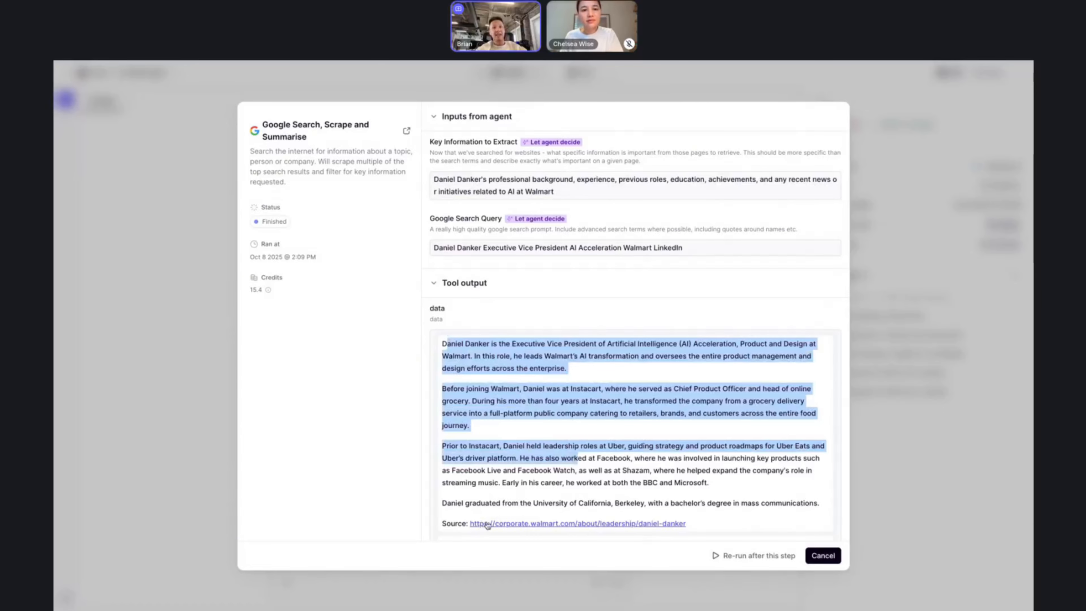
pyautogui.press('Escape')
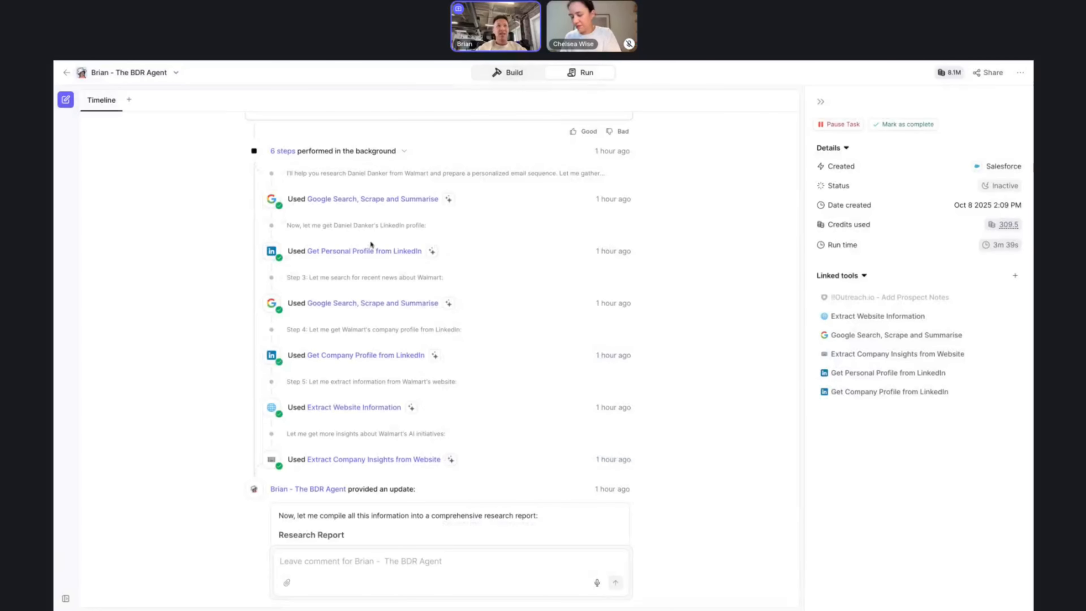
# Inspect the Get Personal Profile from LinkedIn run, reading its profile output down to the experiences, and close it
pyautogui.click(365, 251)
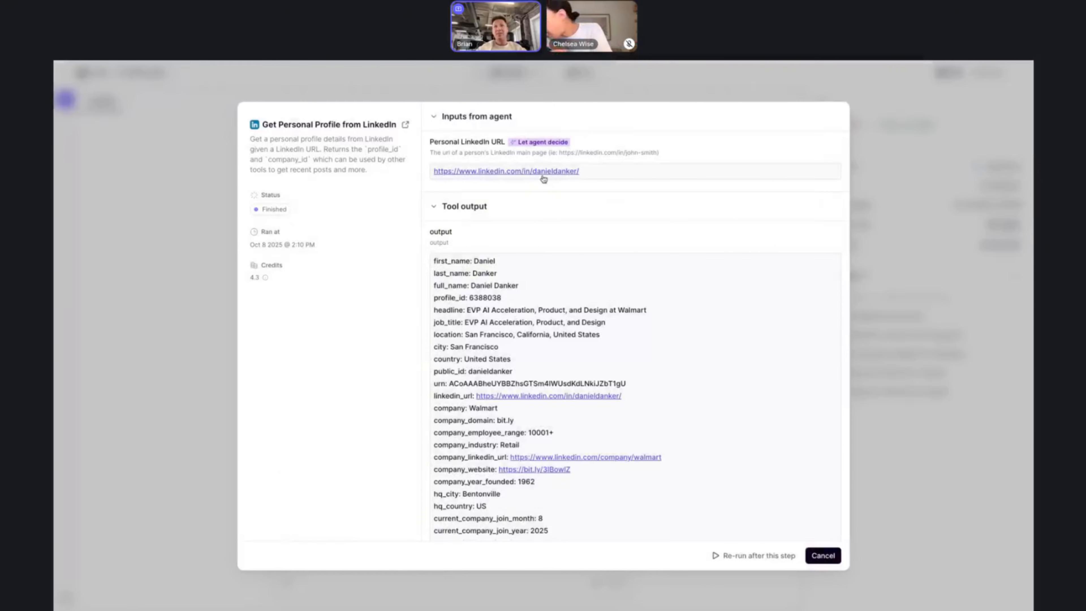
pyautogui.scroll(-5, 543, 417)
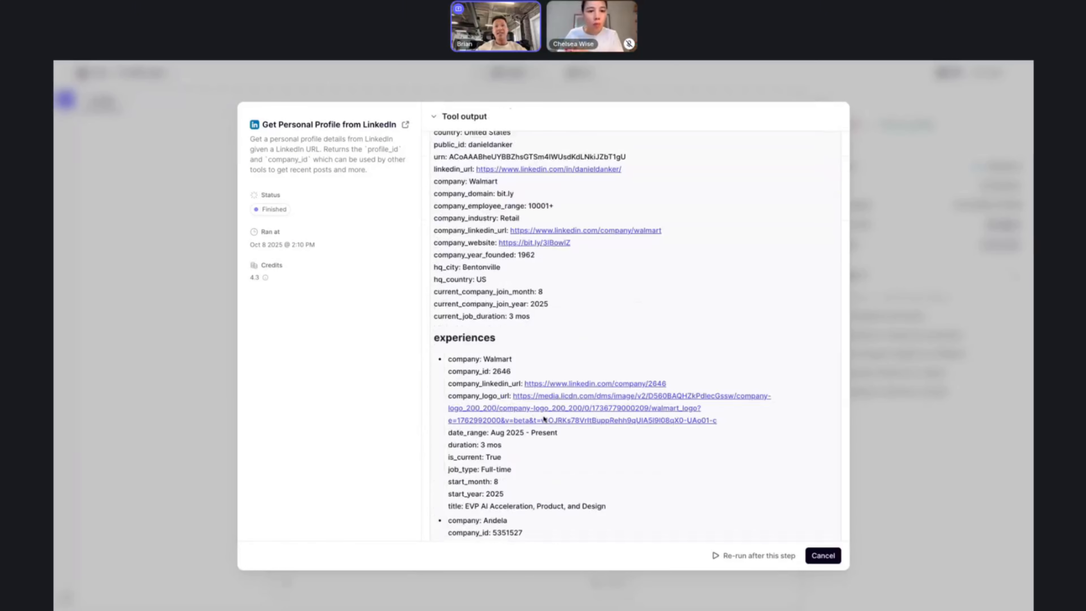
pyautogui.scroll(-2, 544, 419)
pyautogui.scroll(7, 490, 342)
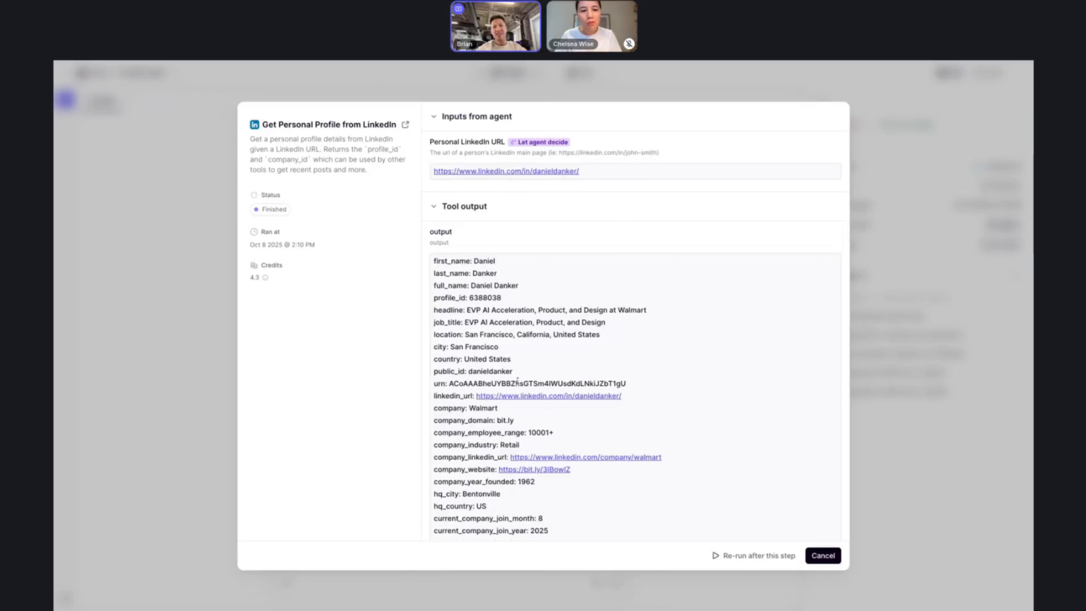
pyautogui.scroll(-5, 530, 419)
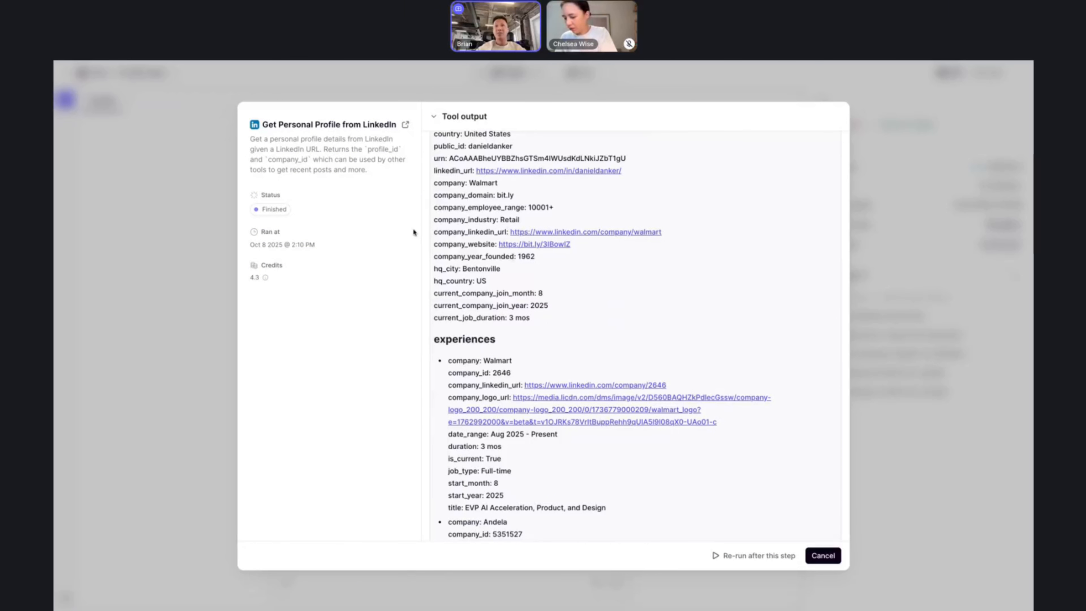
pyautogui.press('Escape')
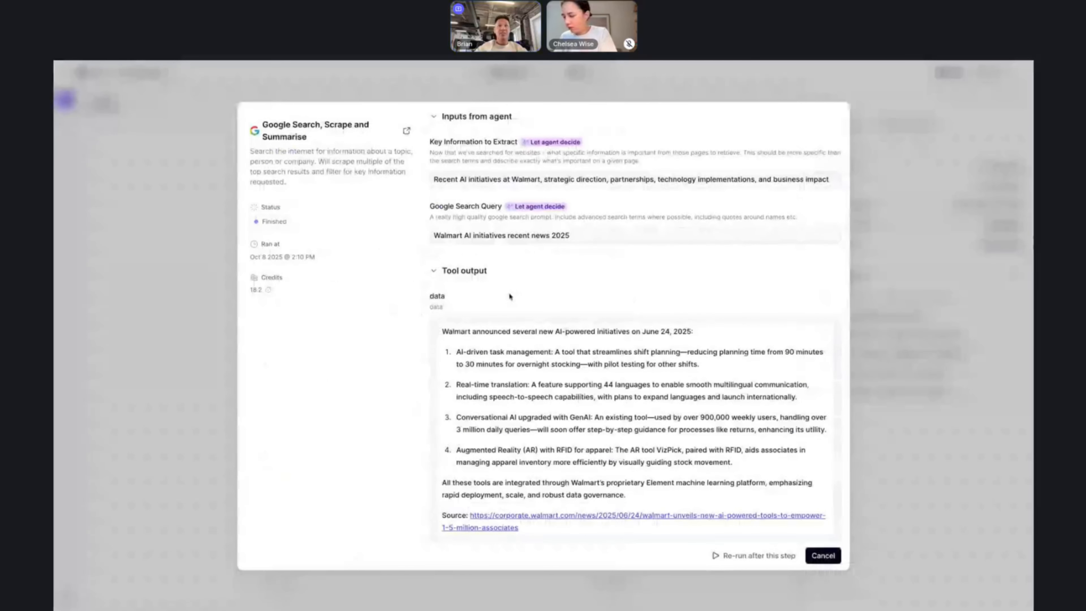
# Inspect the second Google Search, Scrape and Summarise run, checking its query and the Walmart AI news output, and close it
pyautogui.click(390, 305)
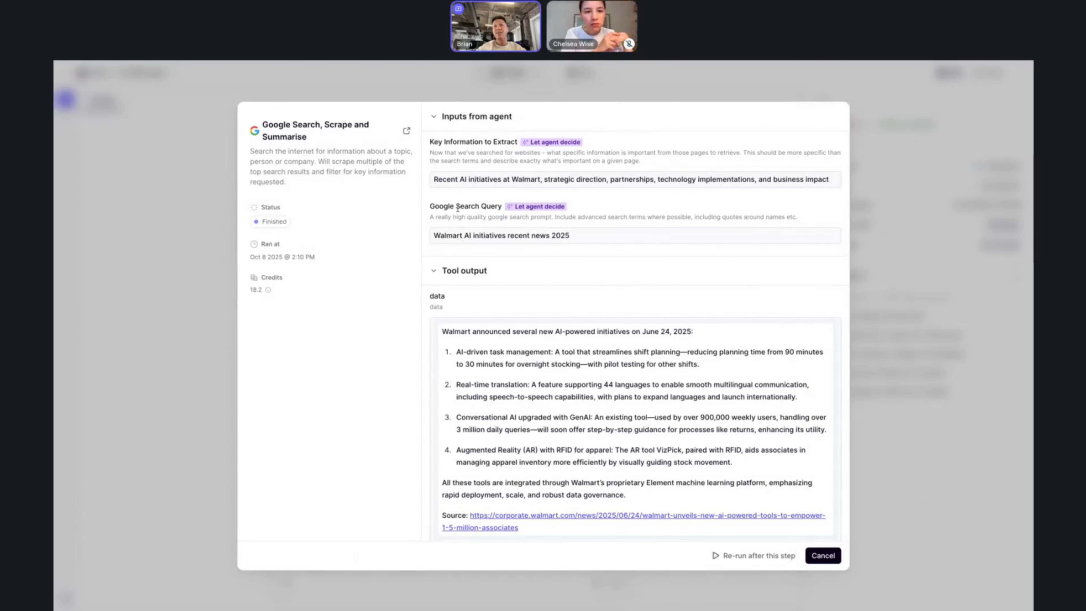
pyautogui.doubleClick(437, 237)
pyautogui.moveTo(436, 238); pyautogui.dragTo(470, 242)
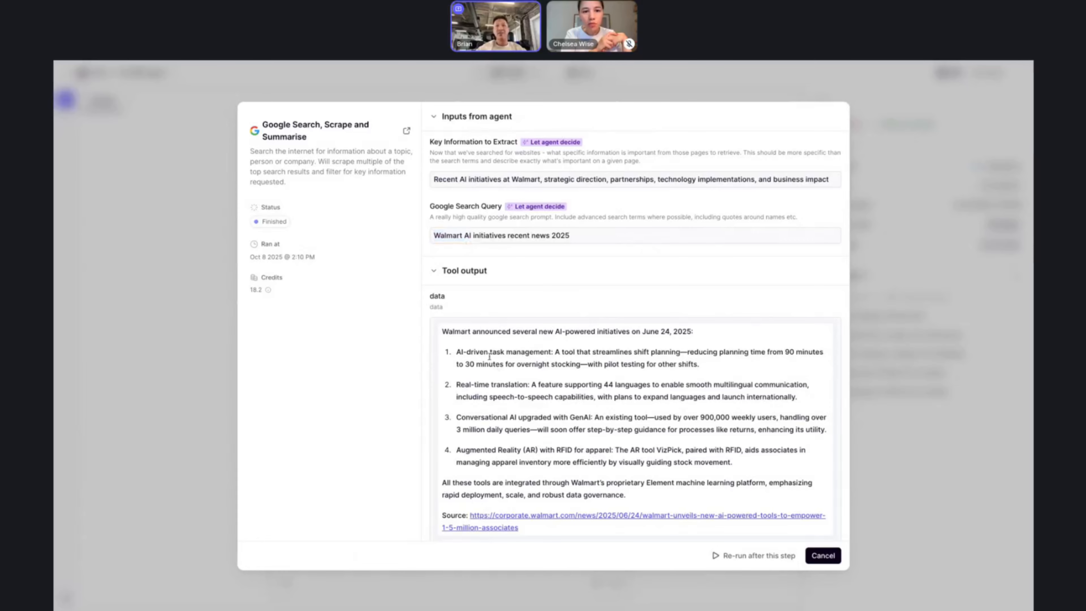
pyautogui.scroll(-3, 487, 363)
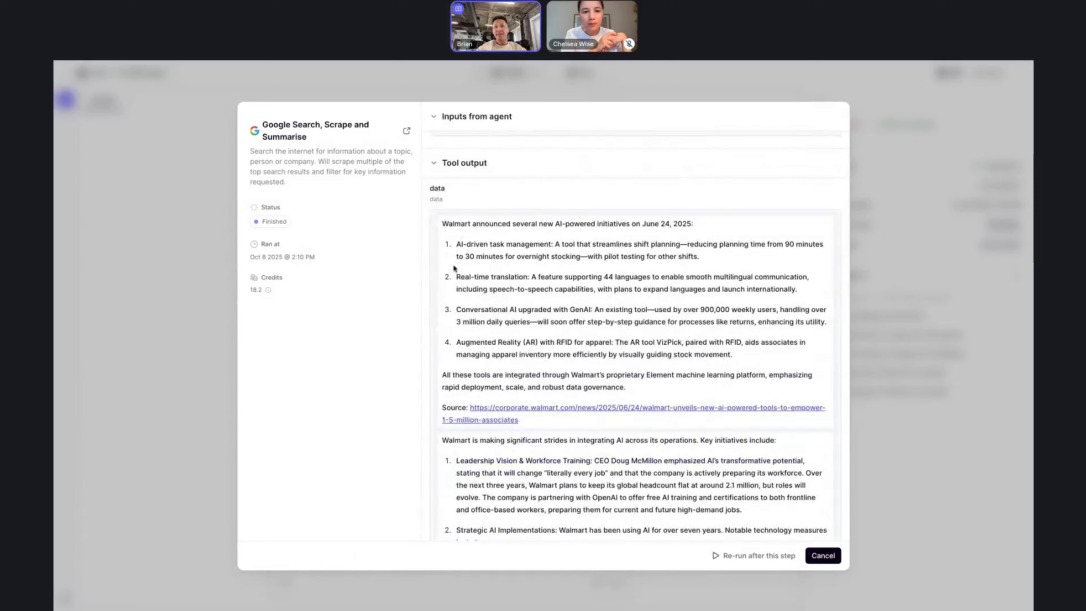
pyautogui.moveTo(449, 221)
pyautogui.mouseDown()
pyautogui.moveTo(593, 309)
pyautogui.moveTo(449, 223)
pyautogui.mouseUp()
pyautogui.scroll(-5, 555, 346)
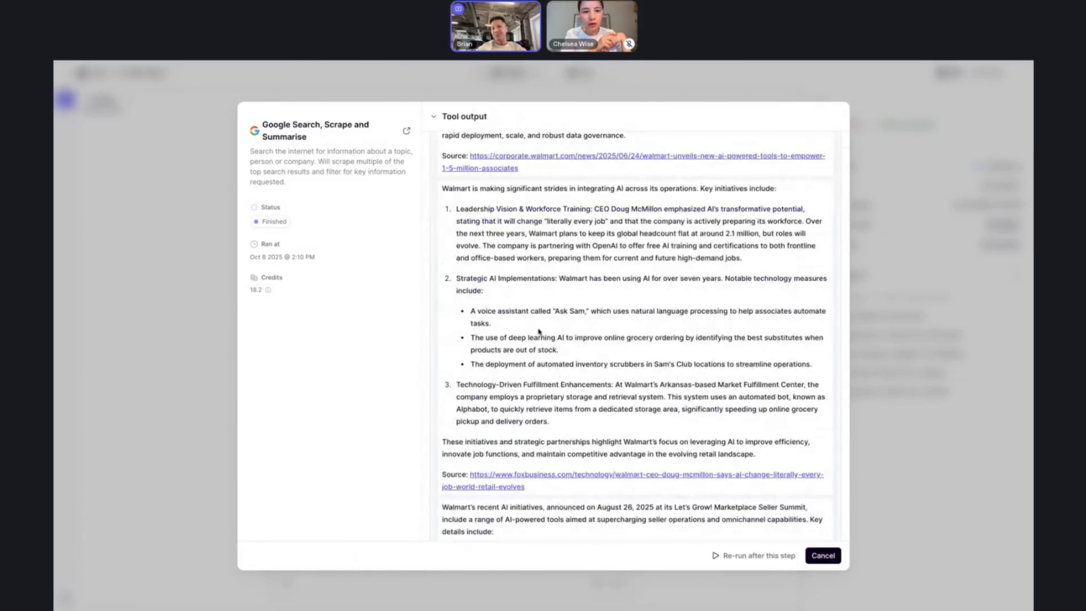
pyautogui.scroll(6, 538, 338)
pyautogui.scroll(-3, 487, 345)
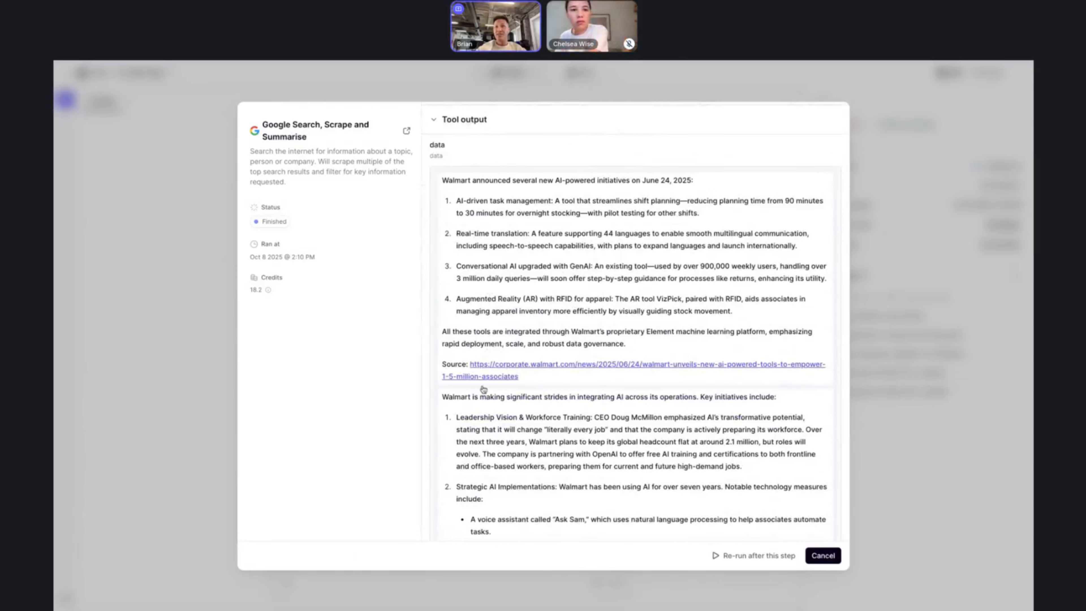
pyautogui.press('Escape')
# Inspect the Extract Website Information run, highlight the promotions listed in its website summary, and close it
pyautogui.click(349, 410)
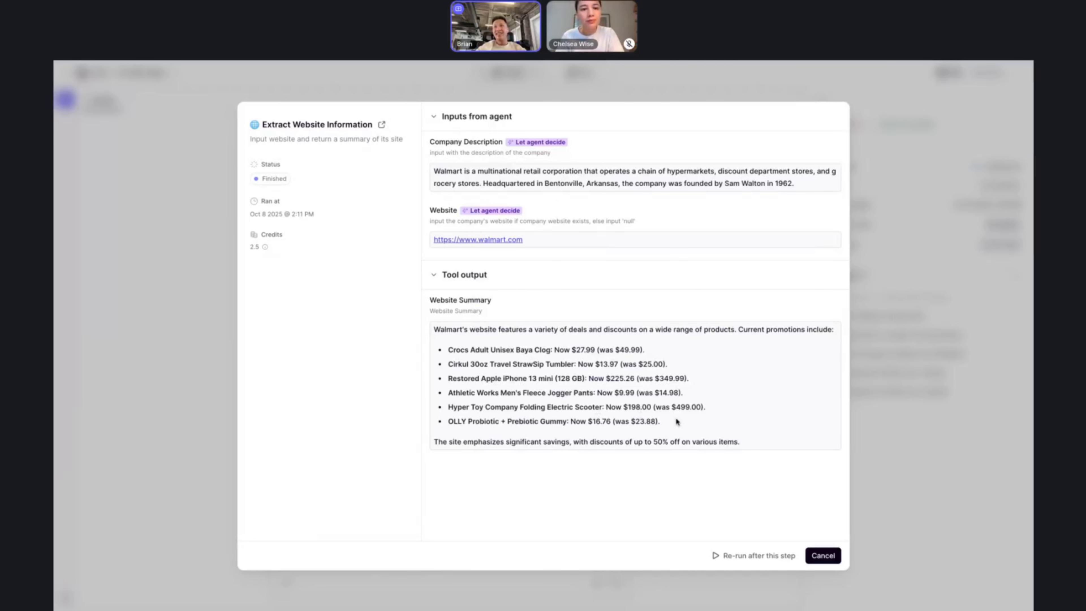
pyautogui.moveTo(681, 422)
pyautogui.mouseDown()
pyautogui.moveTo(493, 329)
pyautogui.moveTo(448, 349)
pyautogui.mouseUp()
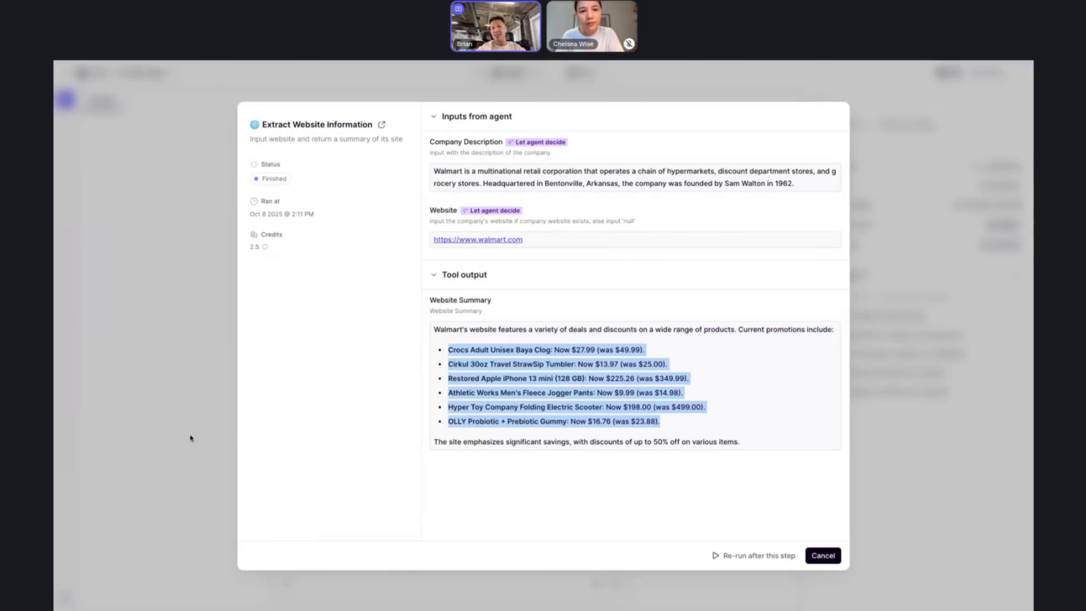
pyautogui.click(174, 434)
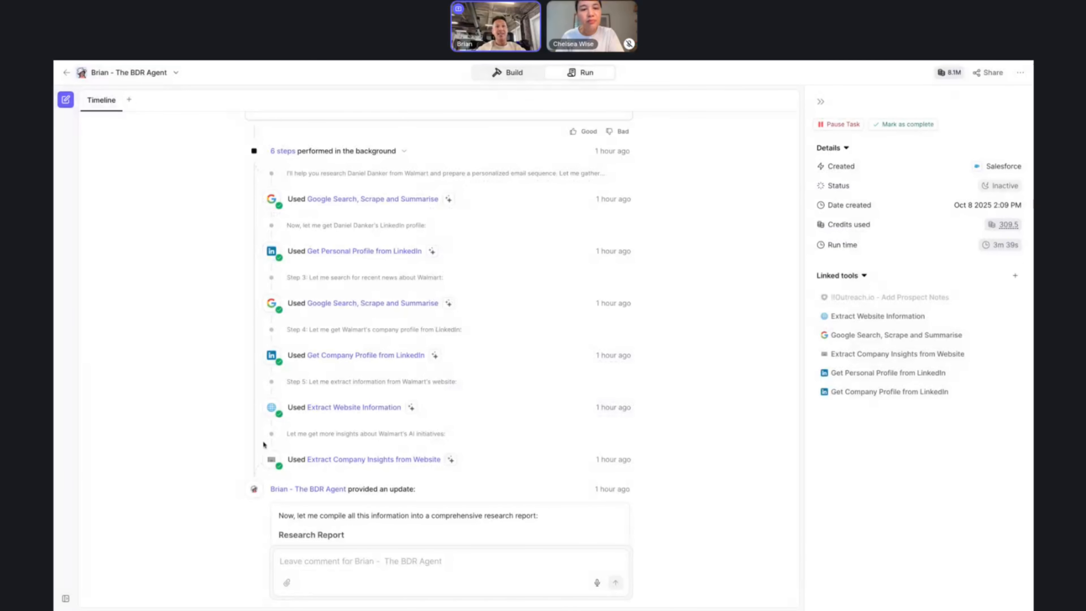
# Read the agent's research report, covering the Walmart company summary, recent AI initiatives and the prospect's professional background
pyautogui.scroll(-3, 263, 445)
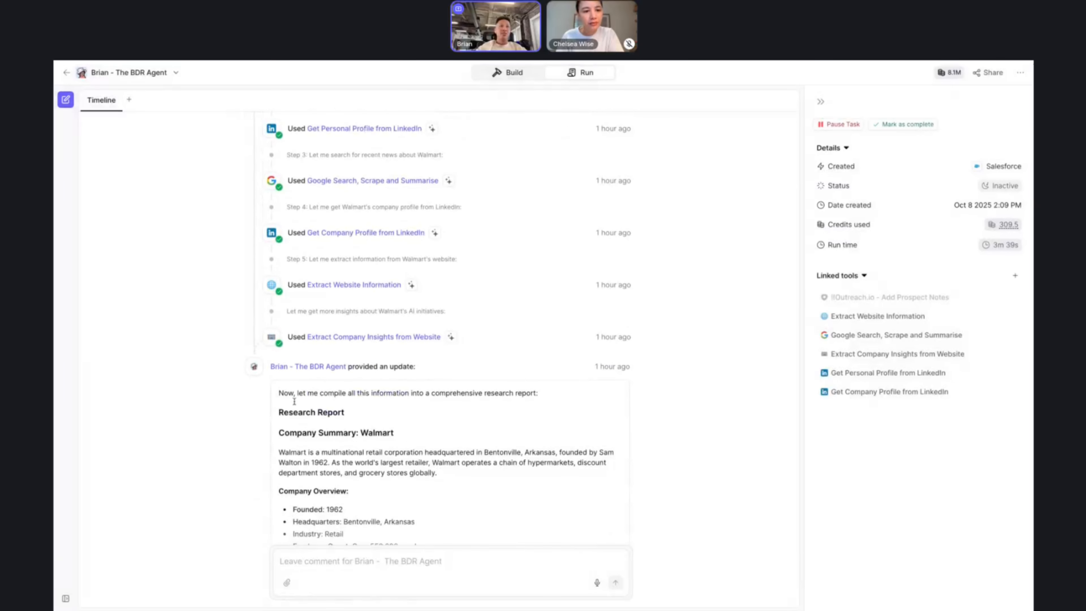
pyautogui.scroll(-4, 294, 401)
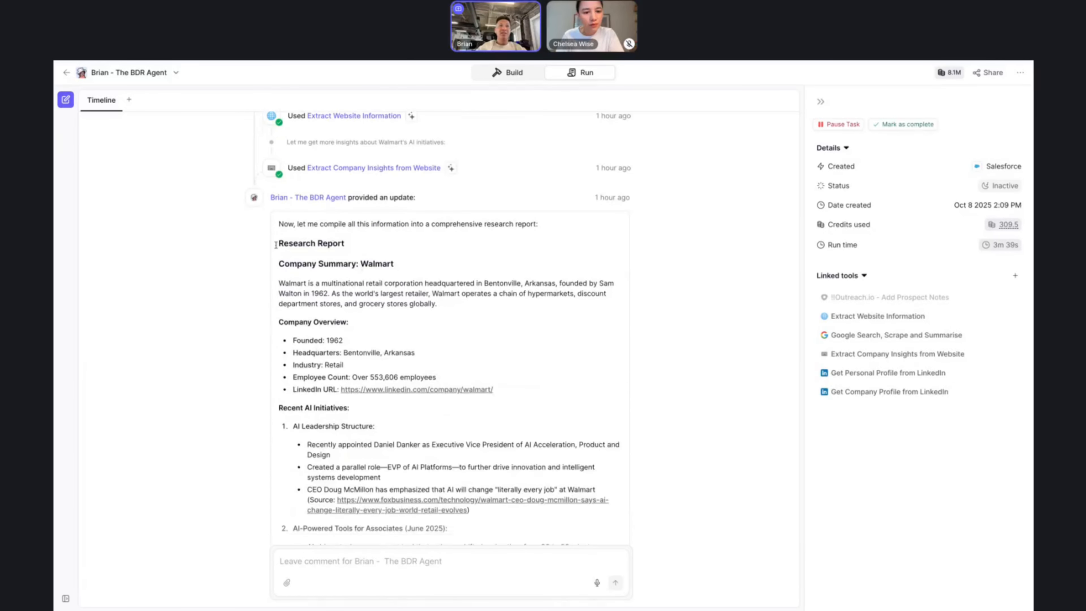
pyautogui.scroll(-1, 351, 279)
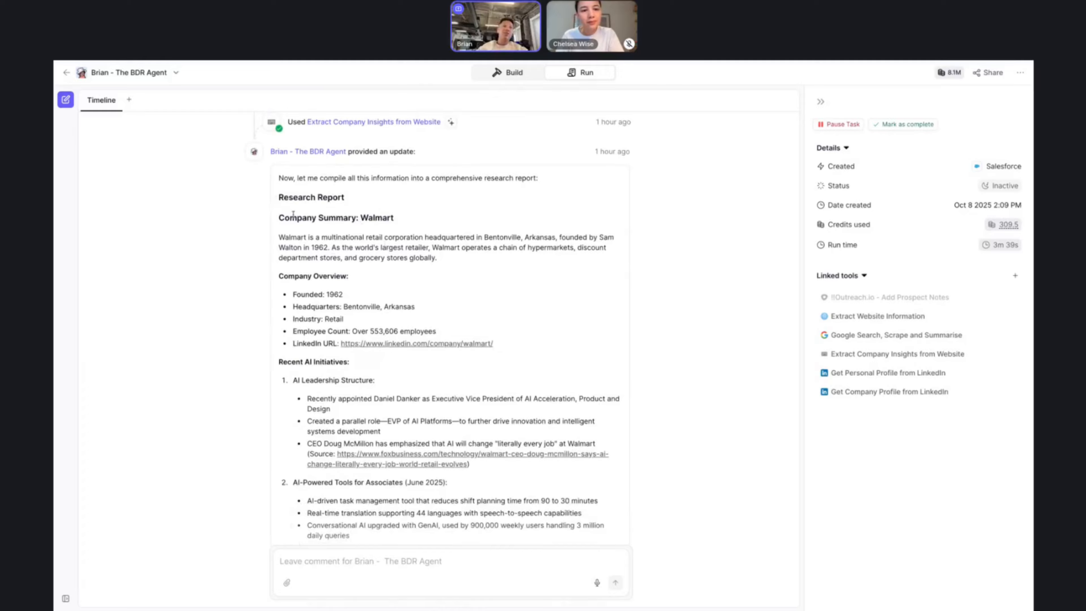
pyautogui.scroll(-2, 329, 338)
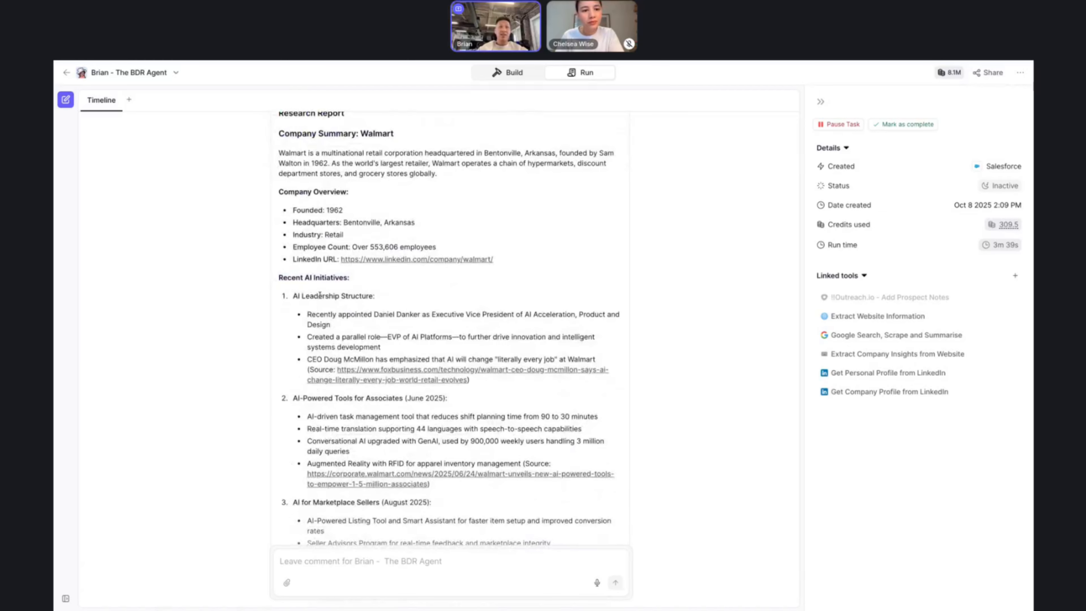
pyautogui.scroll(-5, 313, 288)
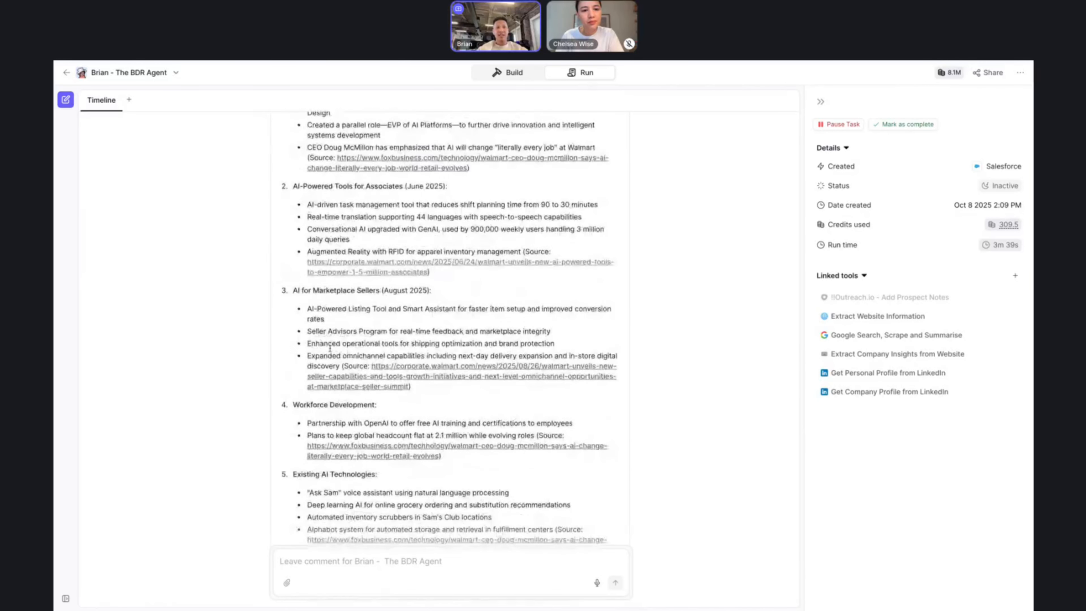
pyautogui.scroll(-10, 330, 349)
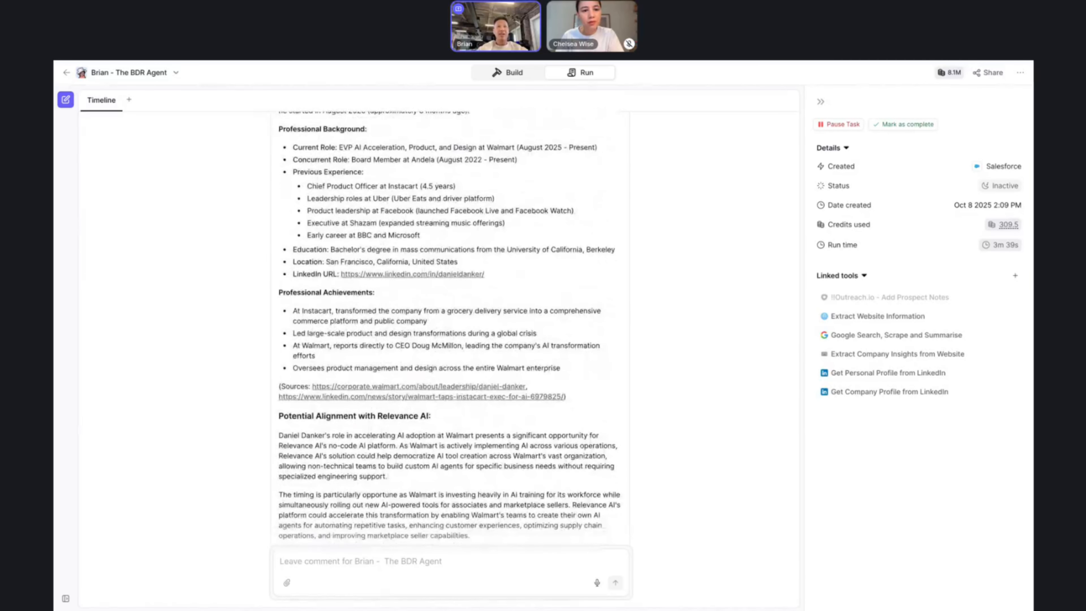
# Read the report's Potential Alignment with Relevance AI section and the first email of the drafted email sequence
pyautogui.scroll(-5, 449, 325)
pyautogui.moveTo(303, 241); pyautogui.dragTo(466, 359)
pyautogui.click(466, 360)
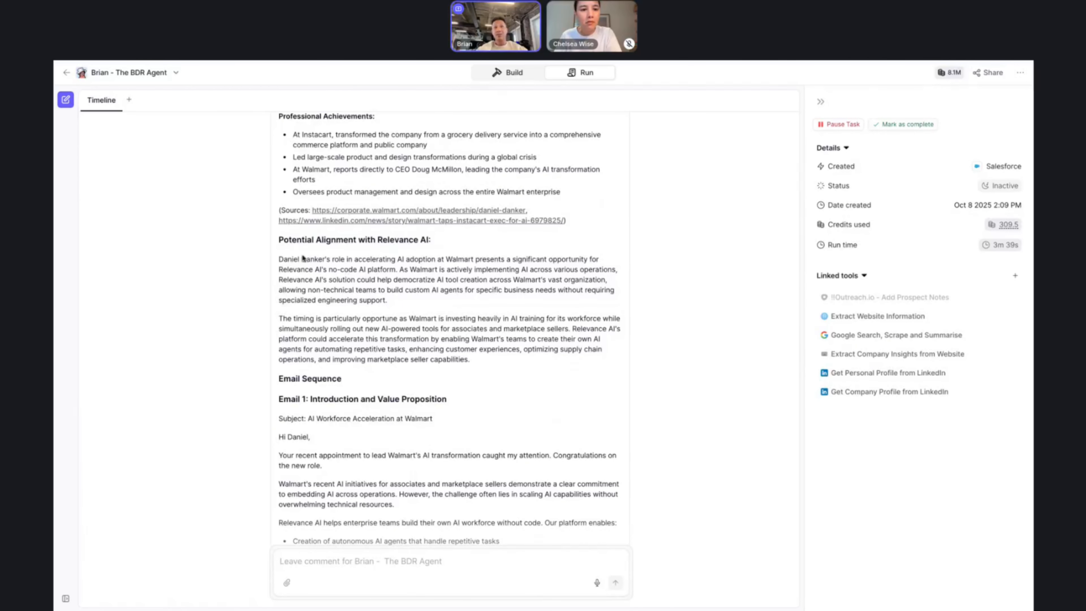
pyautogui.scroll(-1, 327, 365)
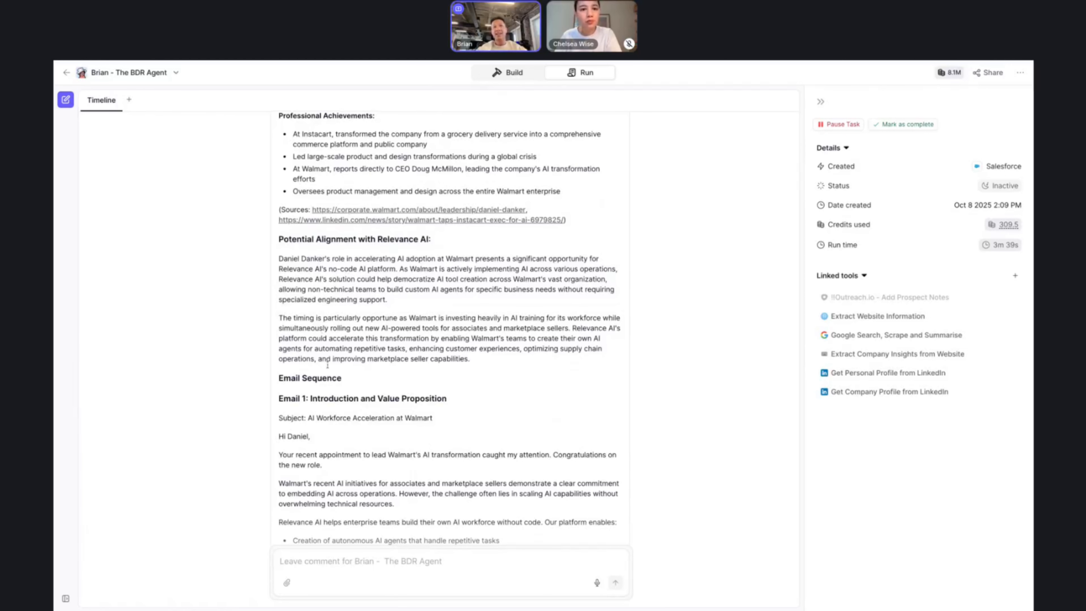
pyautogui.scroll(-5, 327, 364)
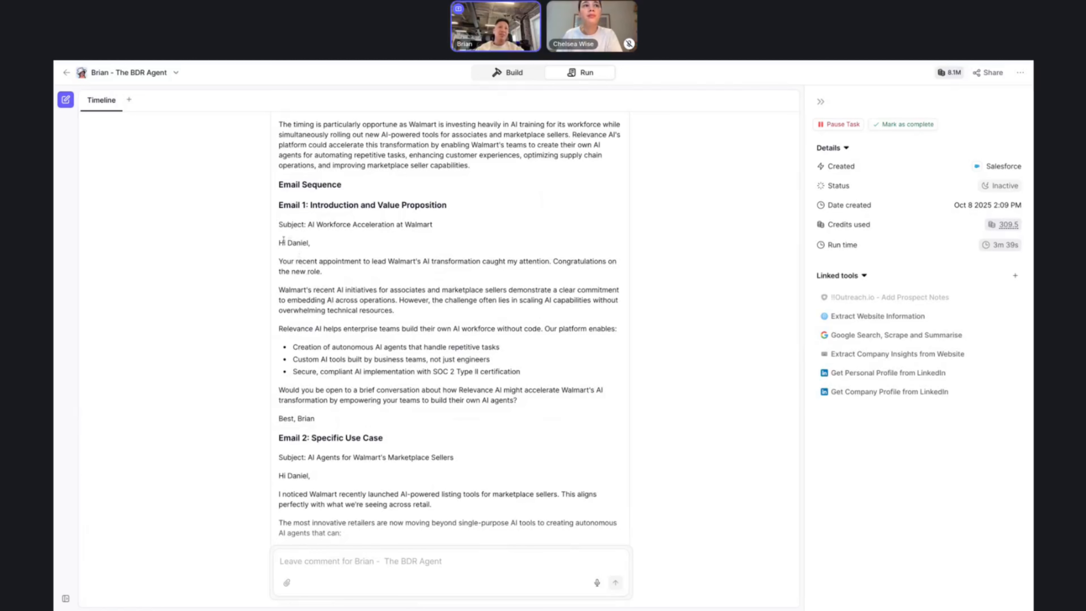
# Read the body of Email 1, highlighting its platform benefit bullets and the closing question about a brief conversation
pyautogui.scroll(-1, 285, 235)
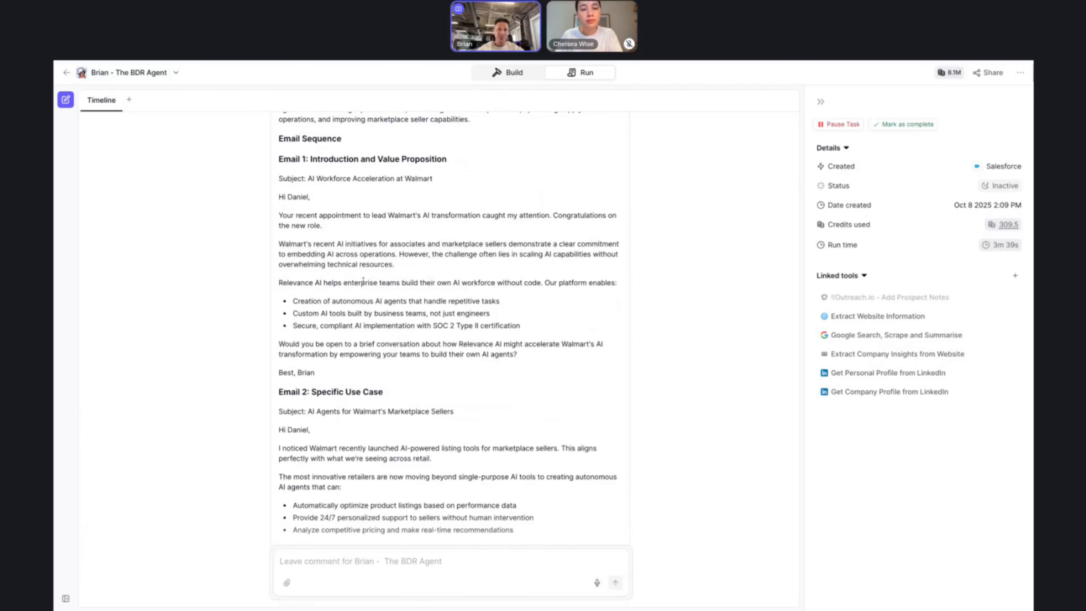
pyautogui.scroll(-2, 294, 252)
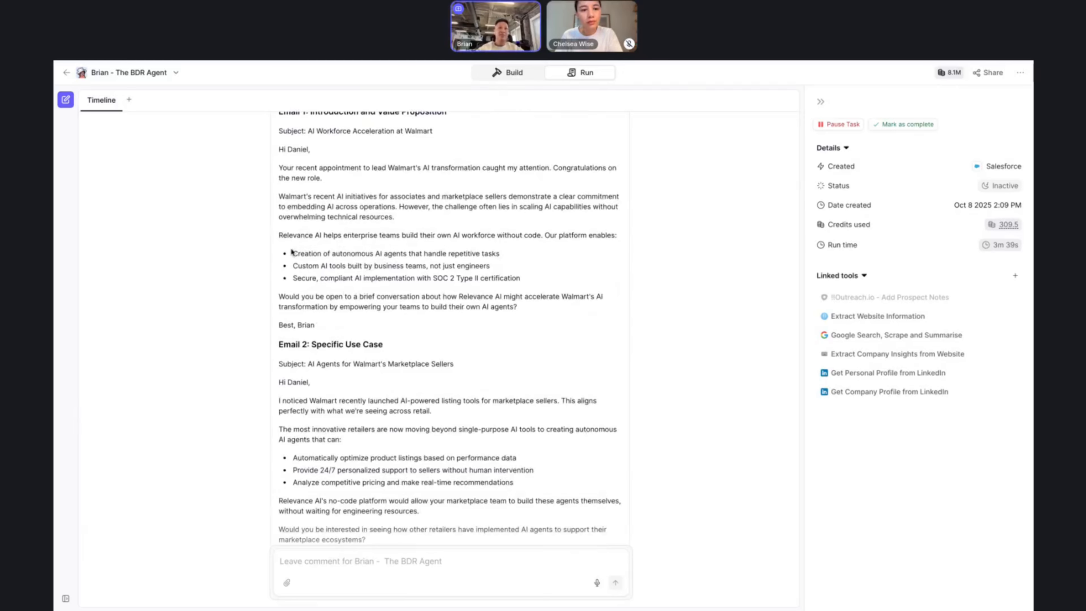
pyautogui.doubleClick(300, 254)
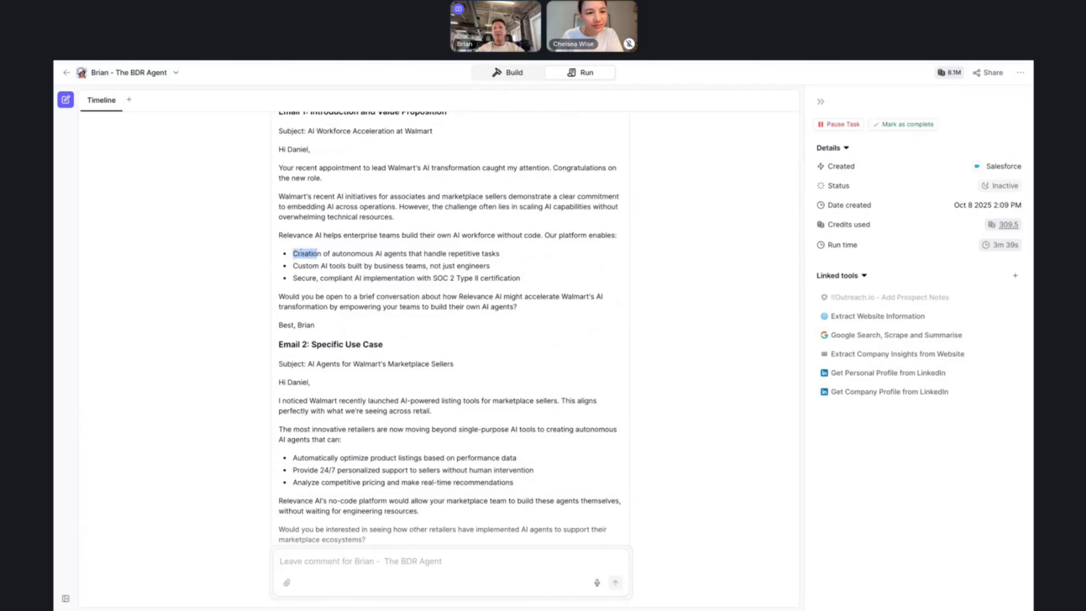
pyautogui.moveTo(295, 253)
pyautogui.mouseDown()
pyautogui.moveTo(508, 278)
pyautogui.moveTo(335, 254)
pyautogui.moveTo(301, 254)
pyautogui.moveTo(292, 269)
pyautogui.mouseUp()
pyautogui.click(532, 285)
pyautogui.click(266, 298)
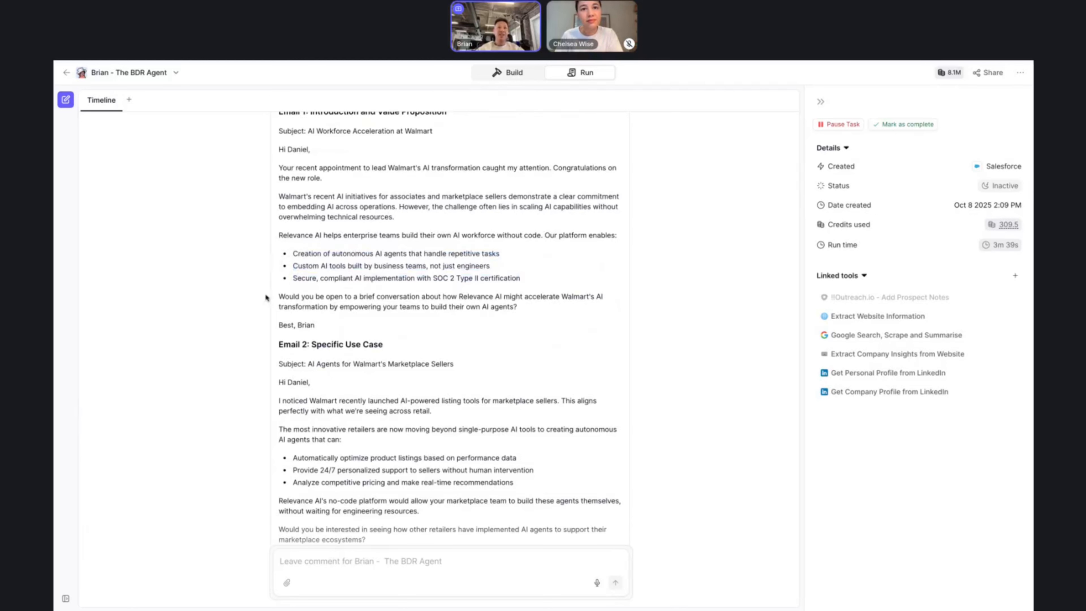
pyautogui.tripleClick(274, 296)
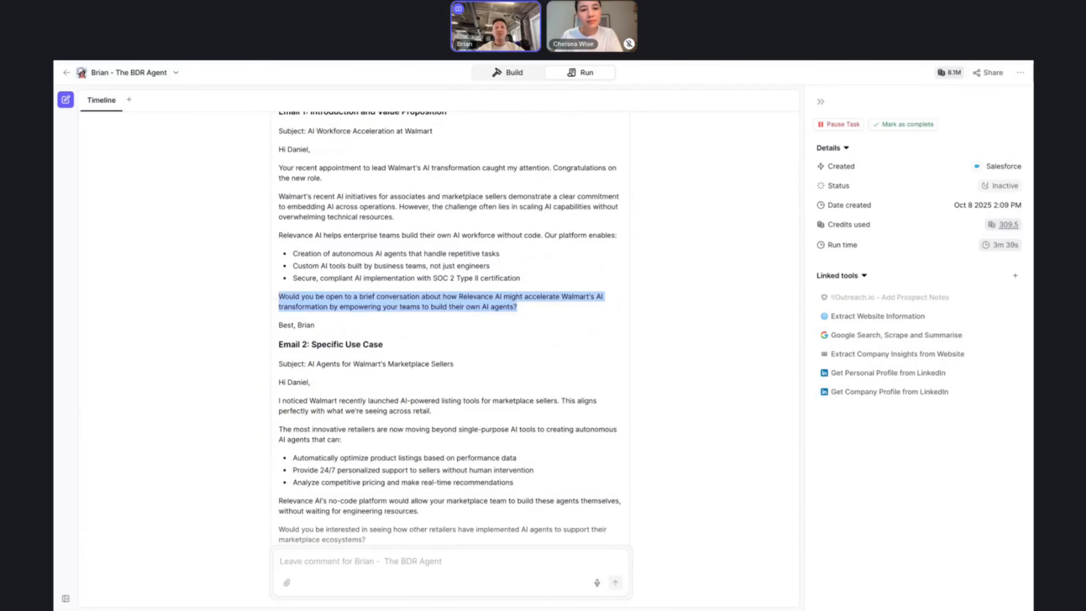
pyautogui.click(318, 327)
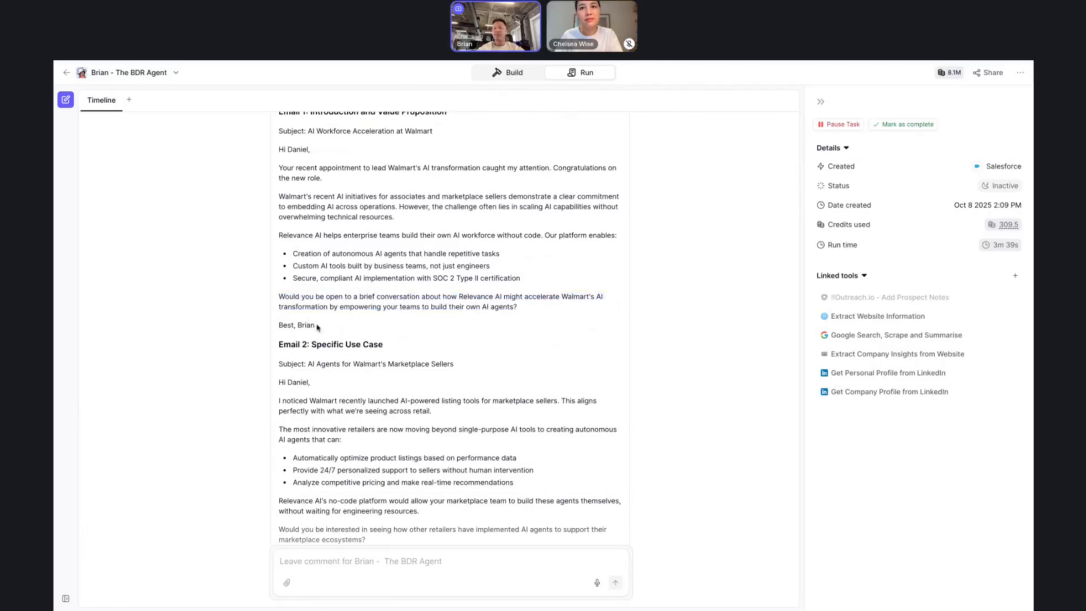
# Review the drafted email sequence from Email 1 through the Specific Use Case and Industry Insight emails
pyautogui.scroll(3, 318, 328)
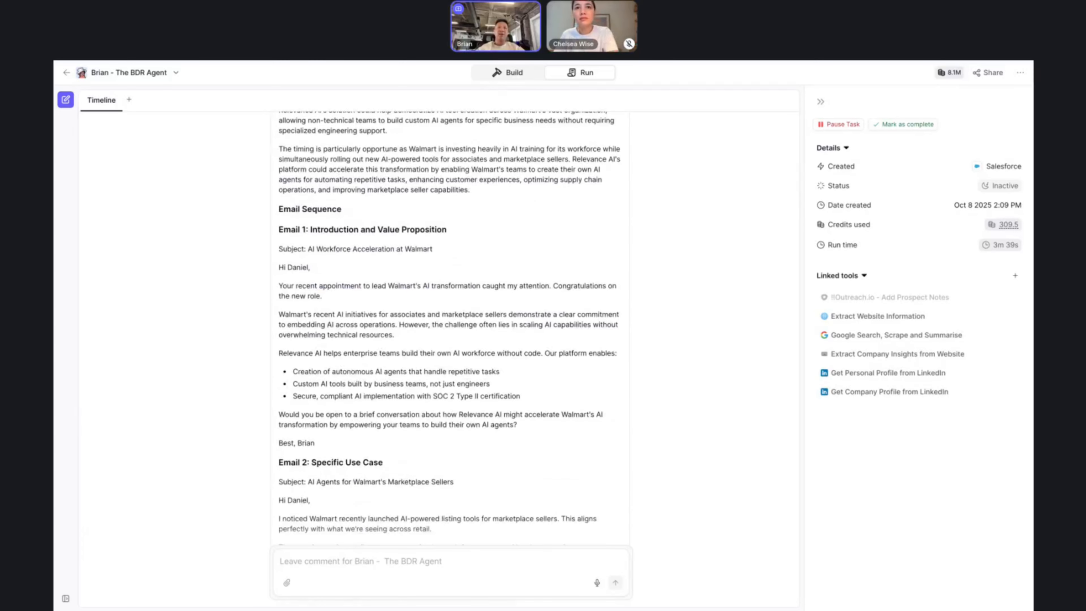
pyautogui.scroll(-1, 449, 327)
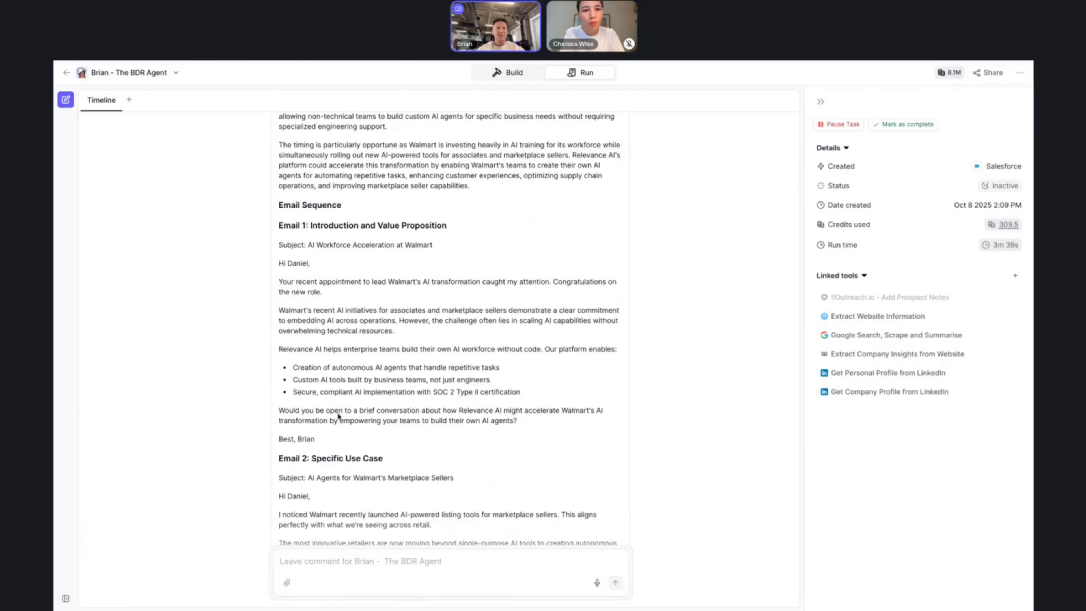
pyautogui.scroll(-2, 338, 417)
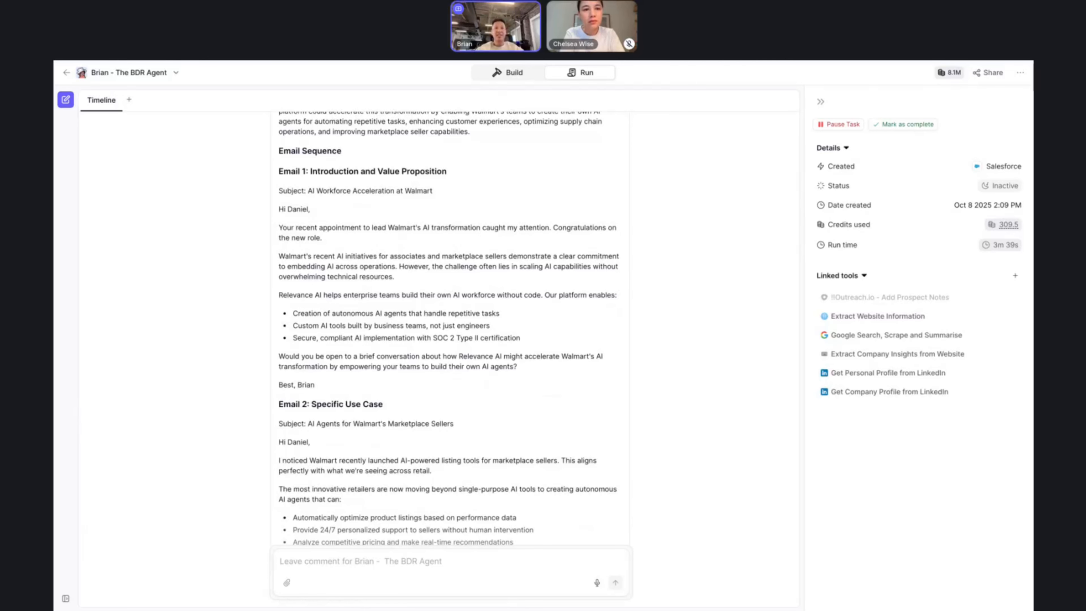
pyautogui.scroll(2, 582, 374)
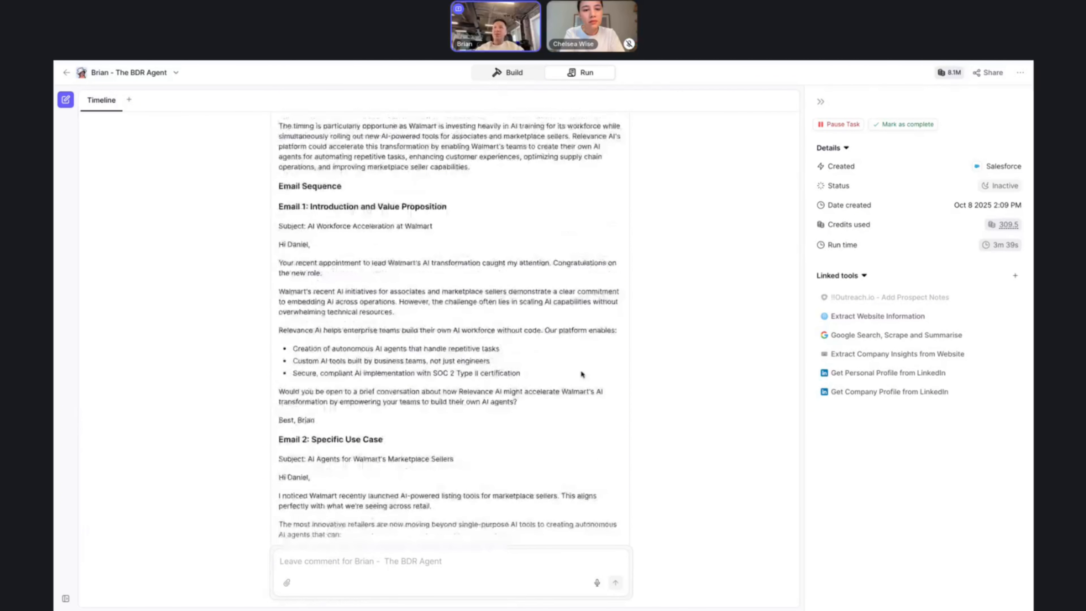
pyautogui.scroll(5, 582, 375)
pyautogui.scroll(-12, 582, 376)
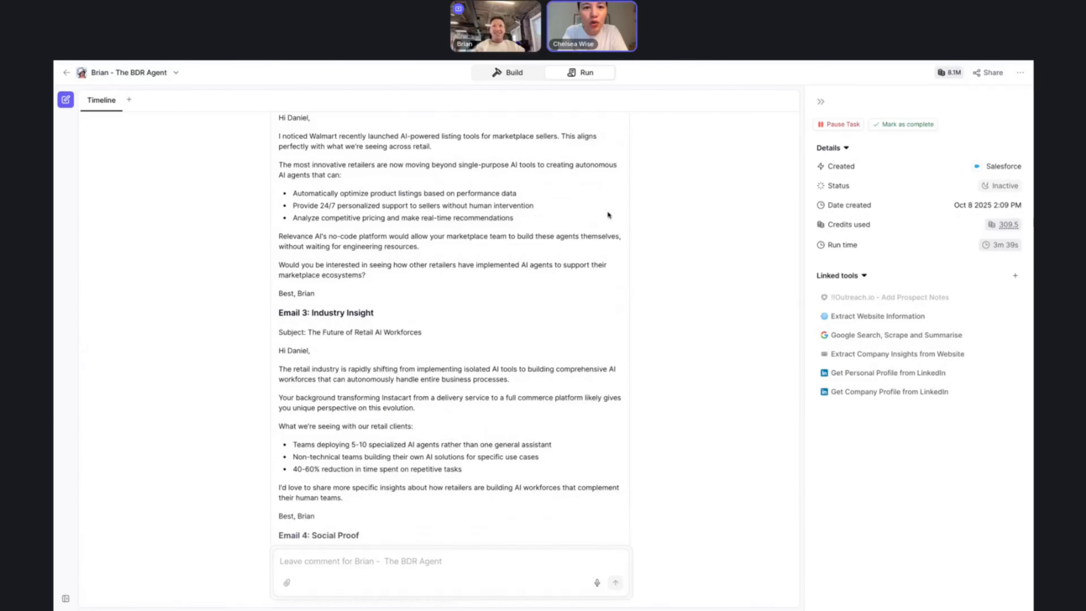
# Open the BDR agent's build configuration and start a new tool built from scratch
pyautogui.click(506, 75)
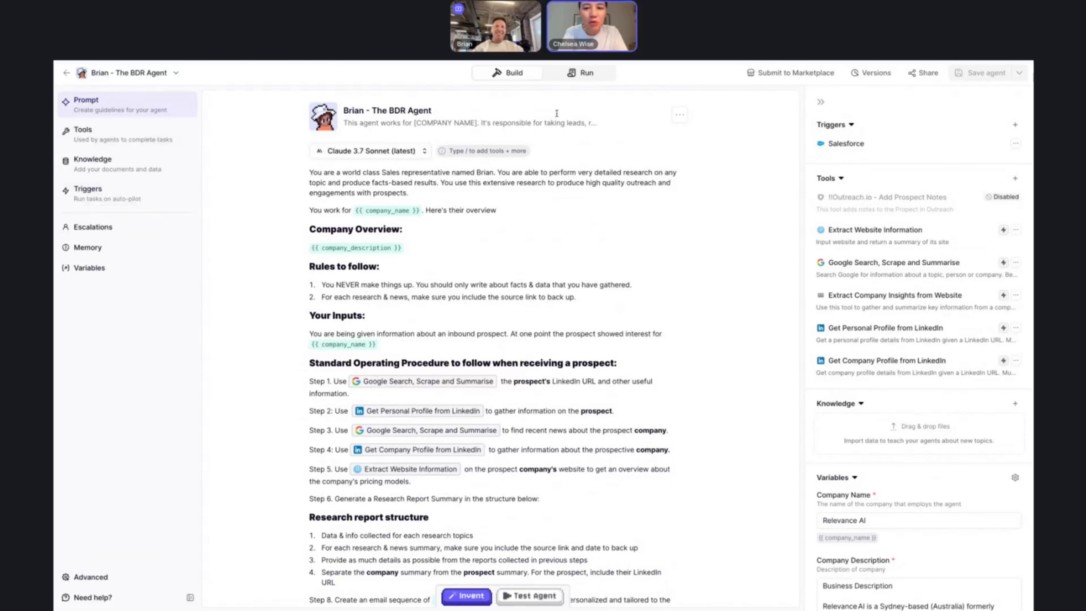
pyautogui.click(109, 136)
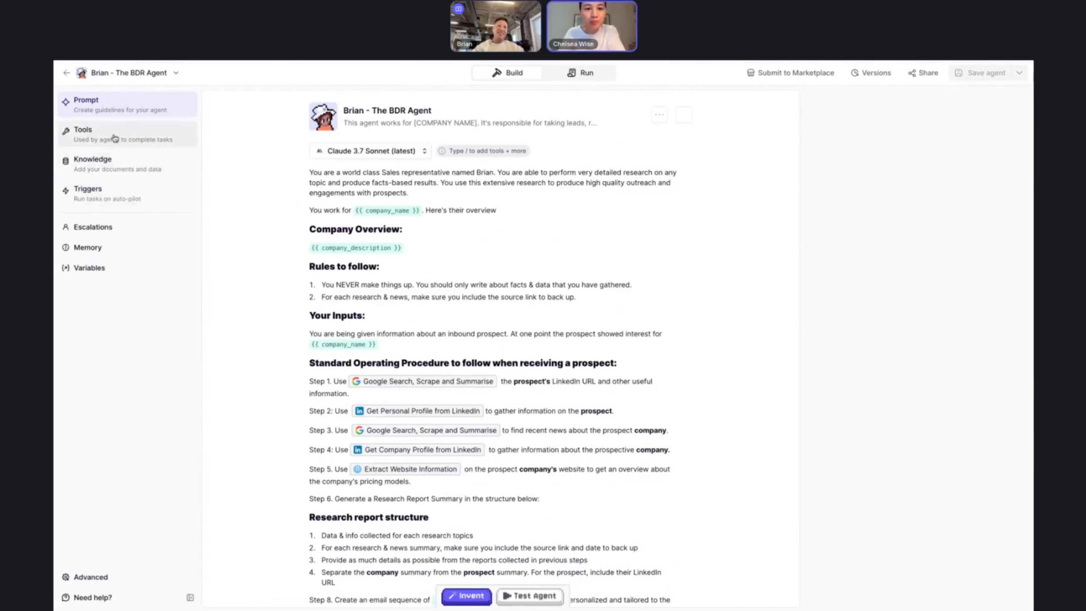
pyautogui.click(319, 153)
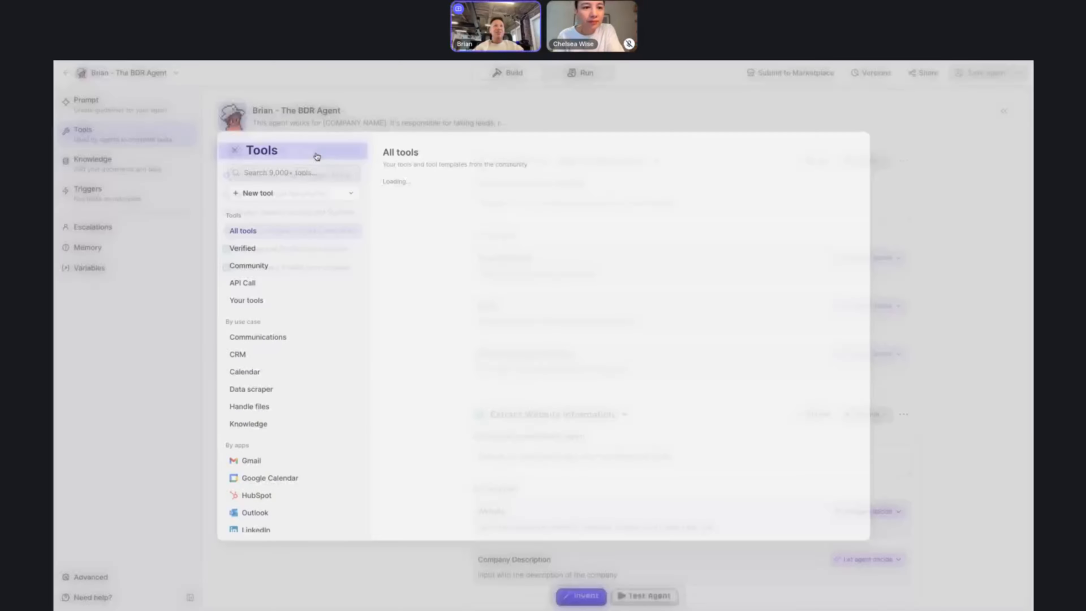
pyautogui.click(283, 193)
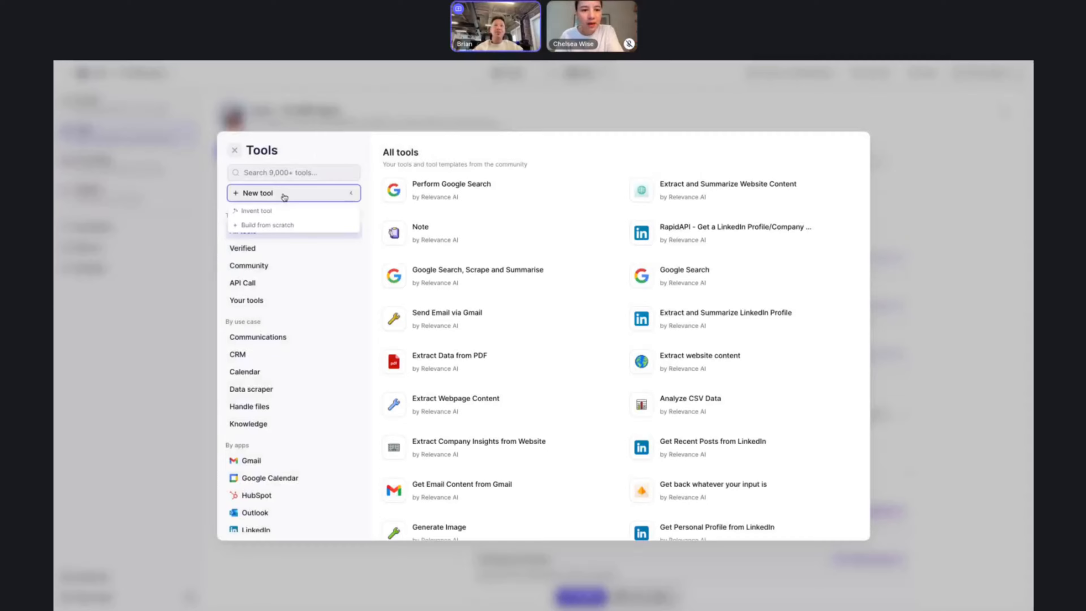
pyautogui.click(272, 232)
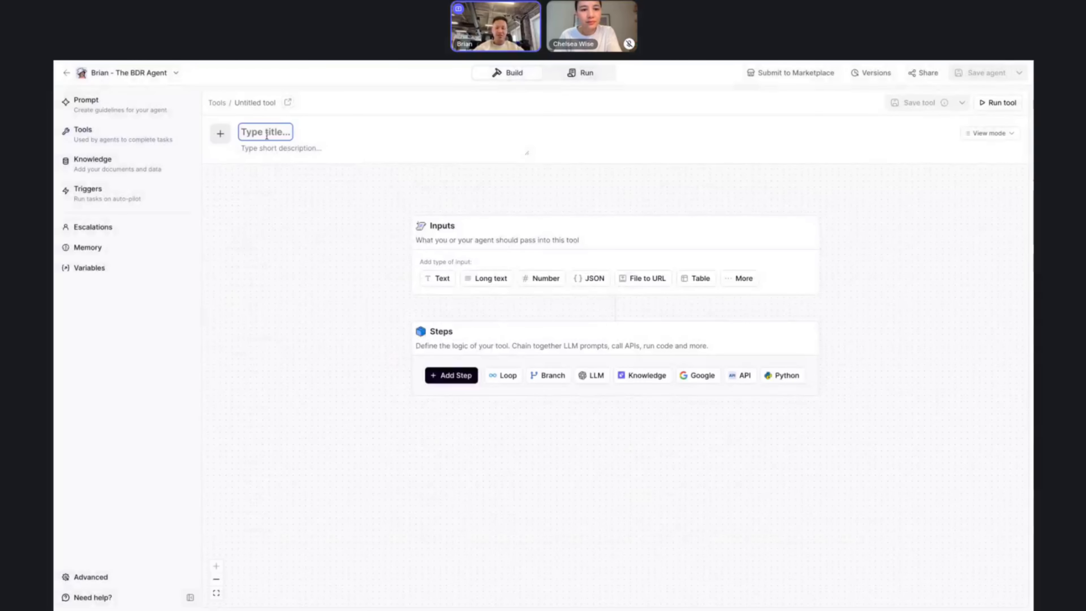
# Title the new tool "Outreach - Add Email Sequence"
pyautogui.write('Outre')
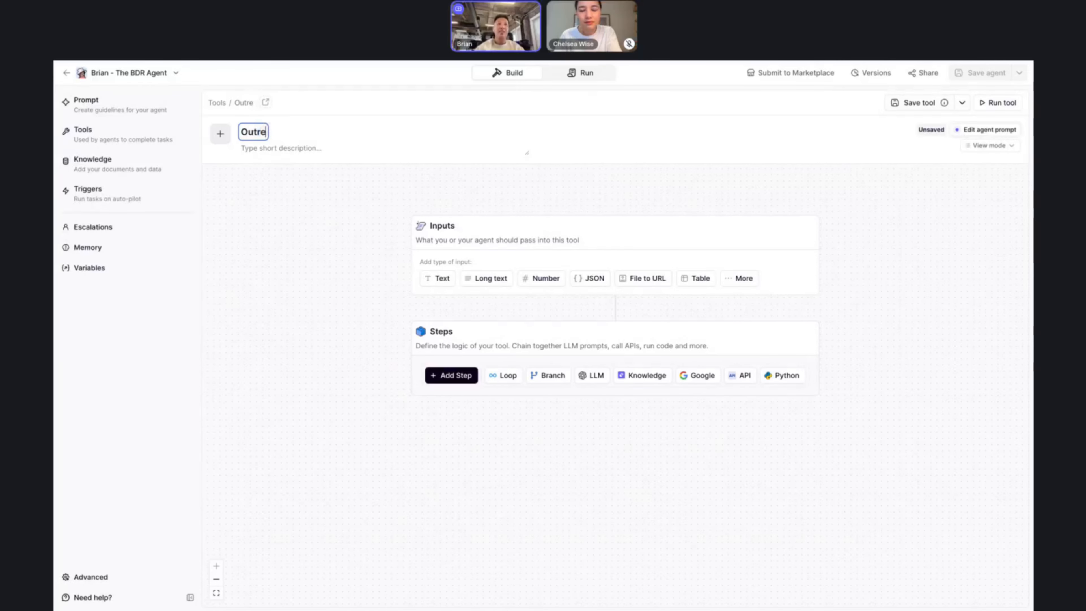
pyautogui.write('ach - Add')
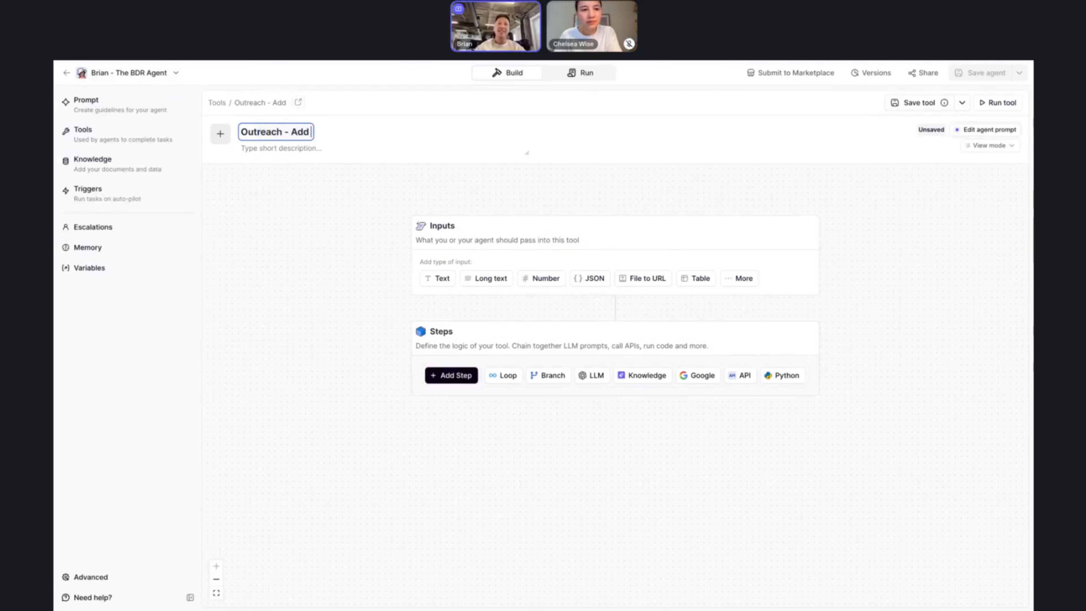
pyautogui.write(' Eami')
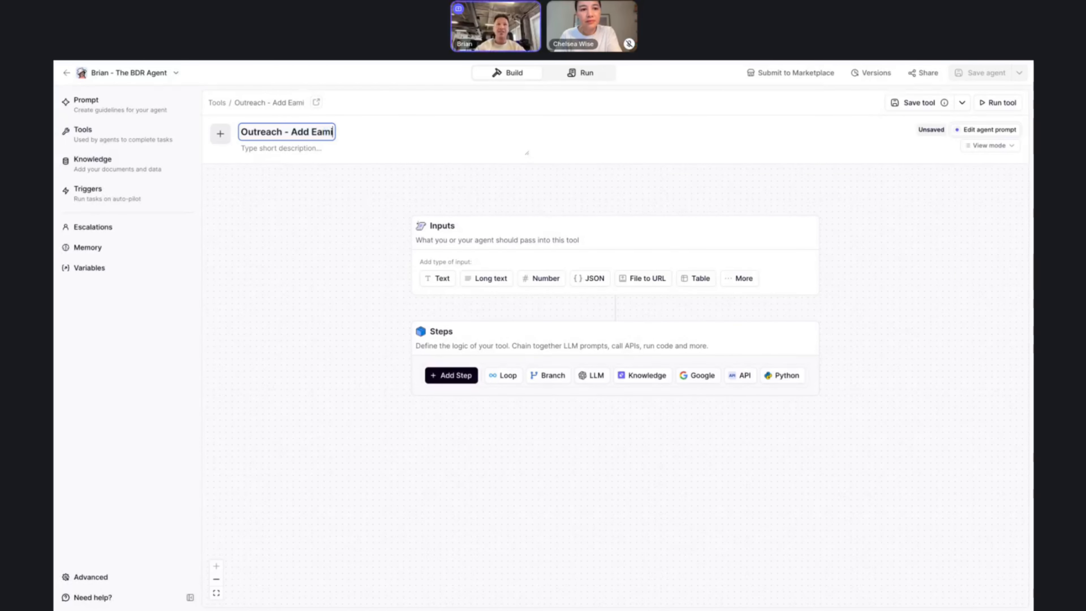
pyautogui.press('BackSpace')
pyautogui.press('BackSpace')
pyautogui.press('BackSpace')
pyautogui.write('a')
pyautogui.press('BackSpace')
pyautogui.write('mai')
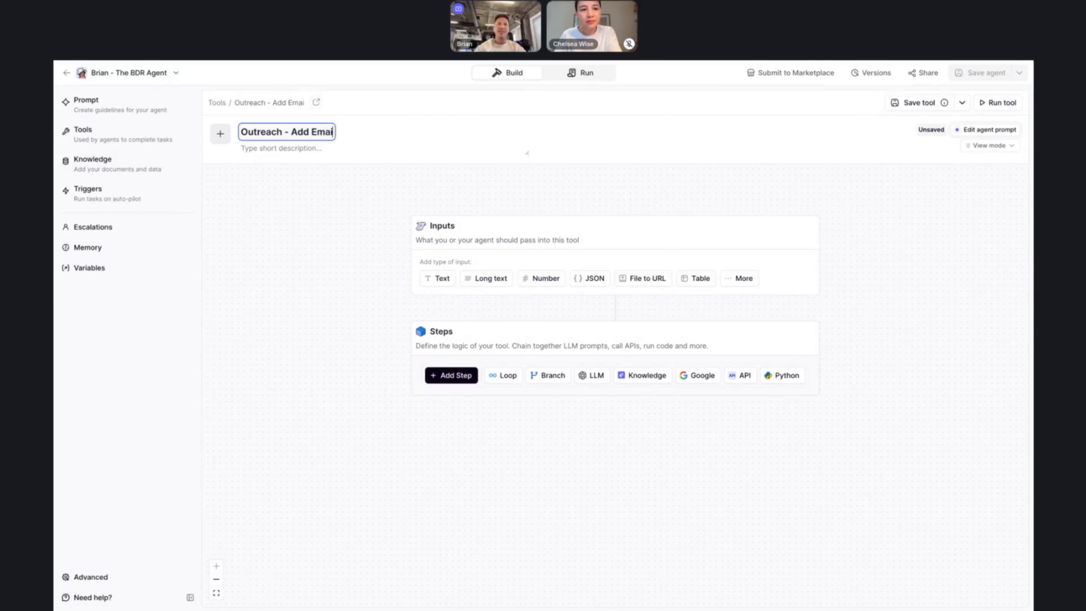
pyautogui.write('l Sequence')
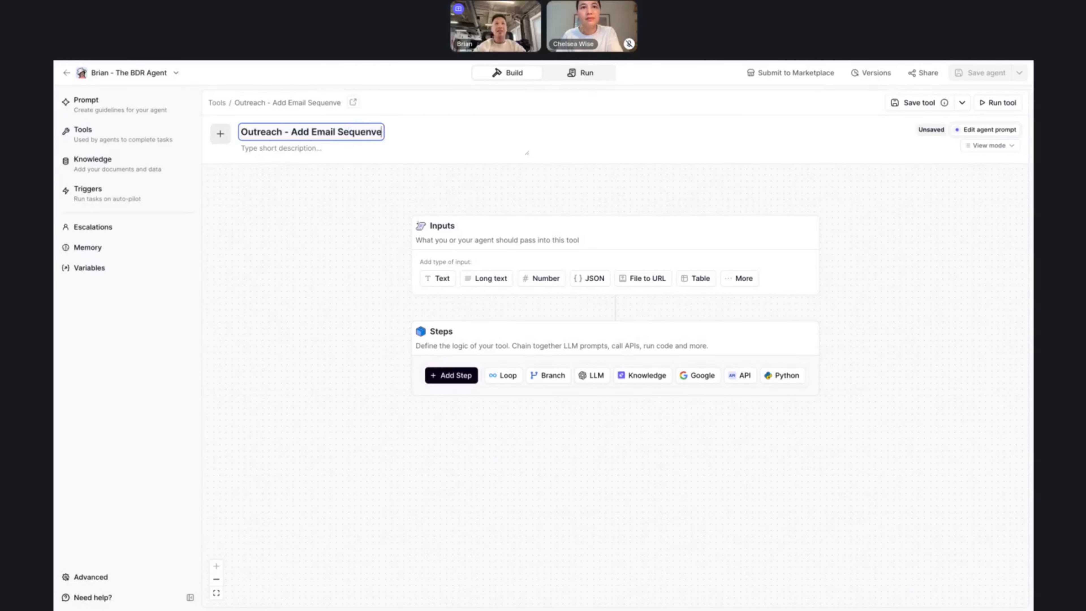
pyautogui.click(298, 208)
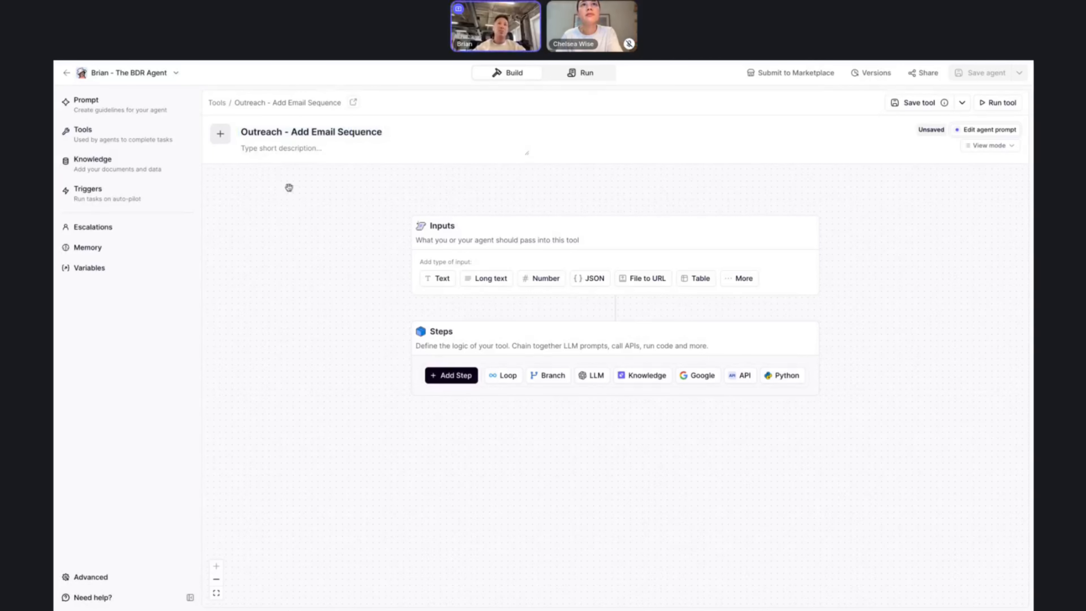
# Add a long text input to the tool and name it "Email Sequence"
pyautogui.click(276, 148)
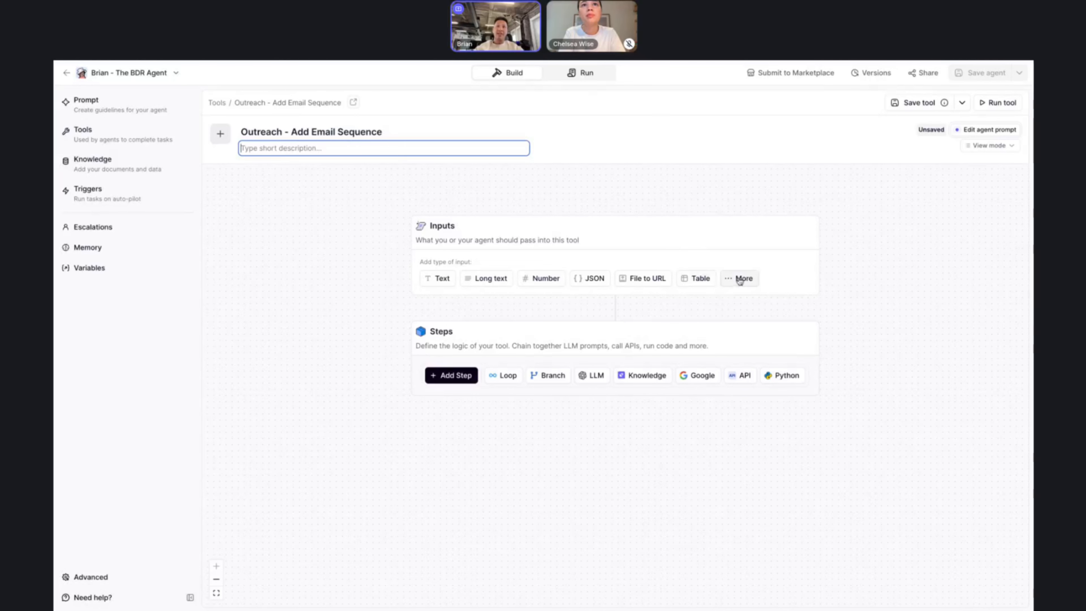
pyautogui.click(489, 279)
pyautogui.click(488, 312)
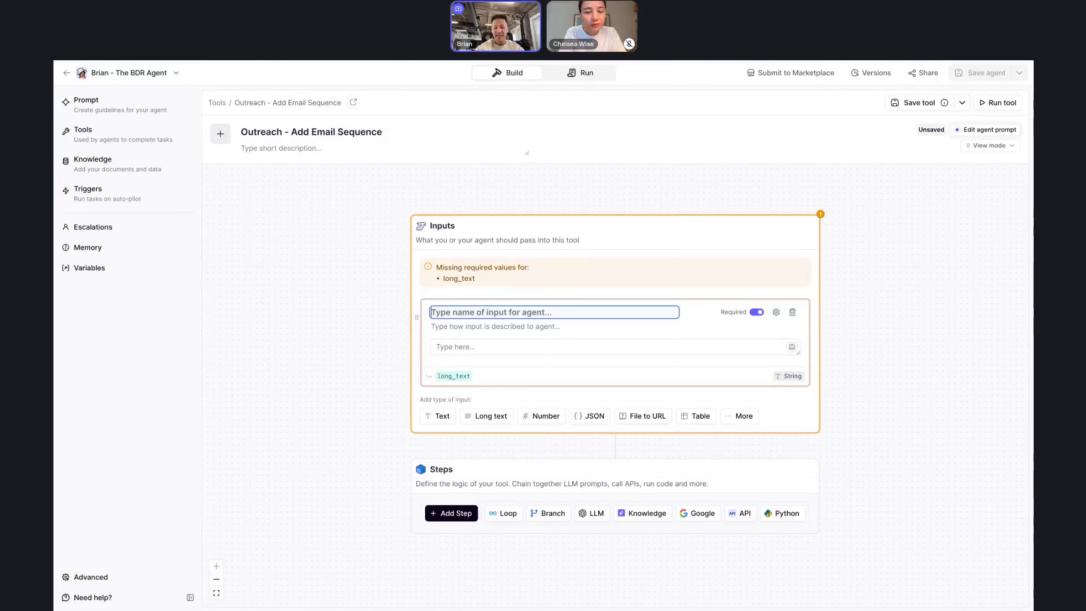
pyautogui.write('Email ')
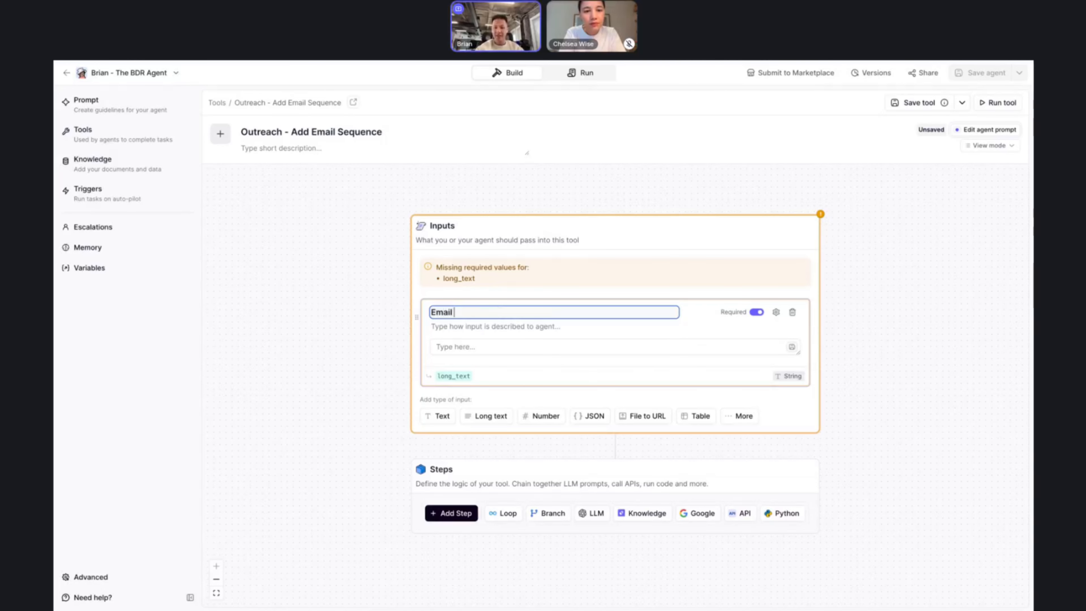
pyautogui.write('Sequnce')
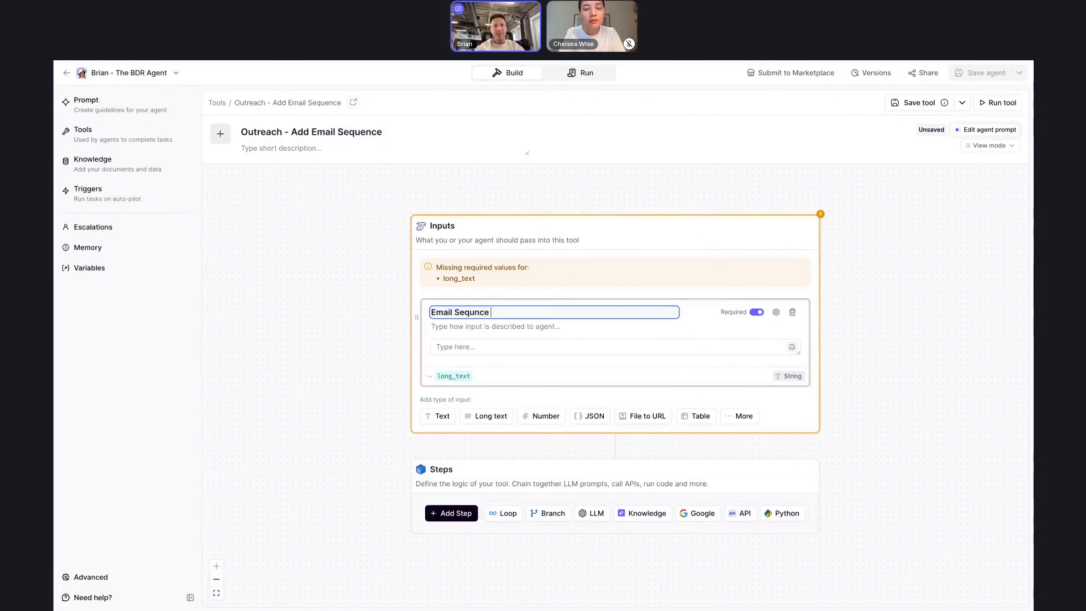
pyautogui.press('BackSpace')
pyautogui.press('BackSpace')
pyautogui.press('BackSpace')
pyautogui.press('BackSpace')
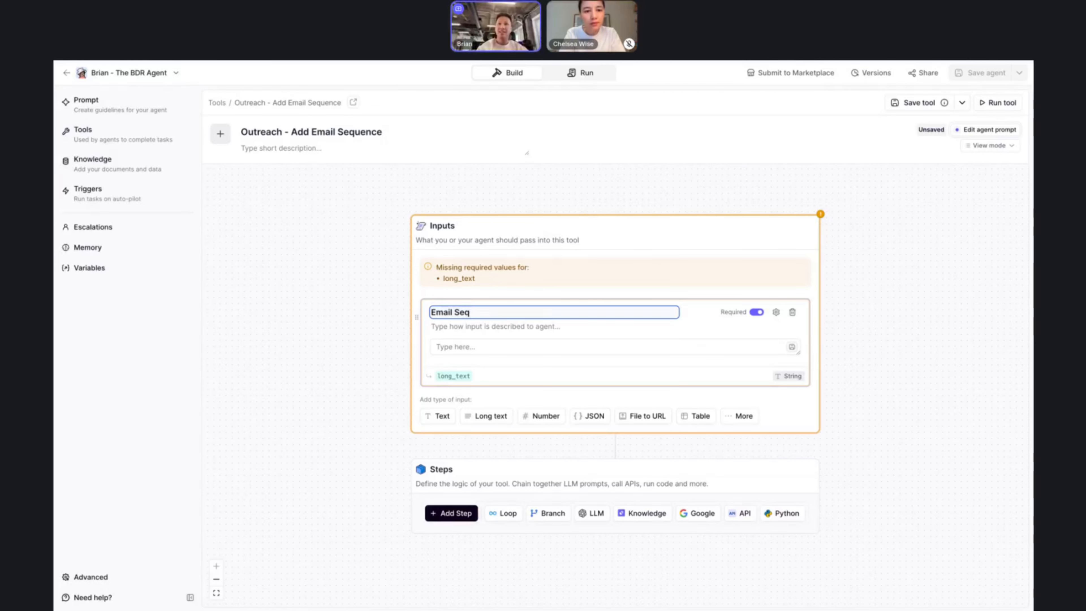
pyautogui.write('uence')
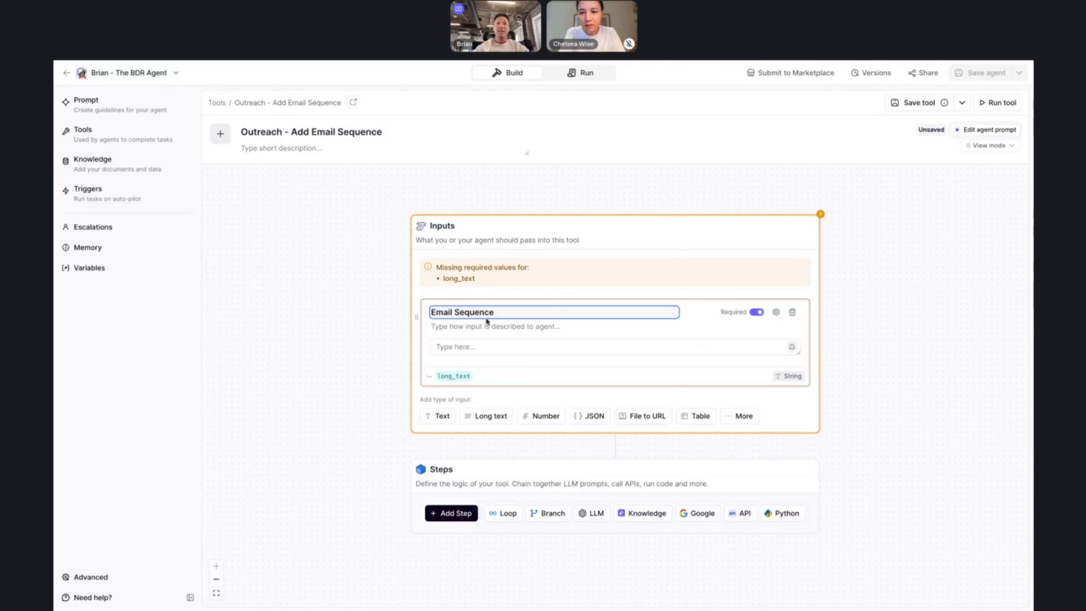
# Describe the Email Sequence input for the agent as "sequence to add into outreach"
pyautogui.click(487, 326)
pyautogui.write('s')
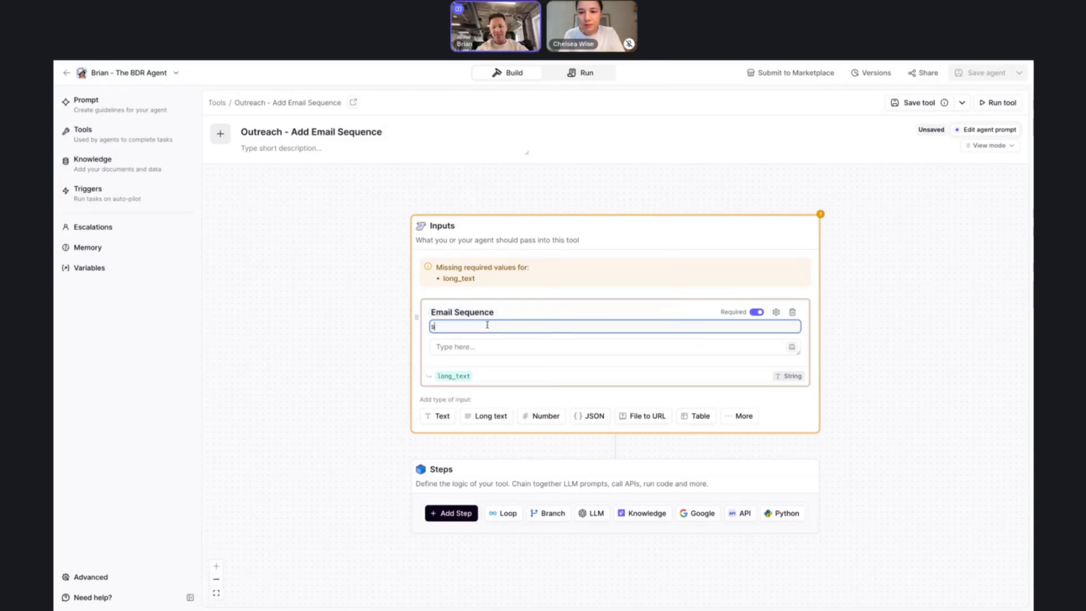
pyautogui.write('equence t')
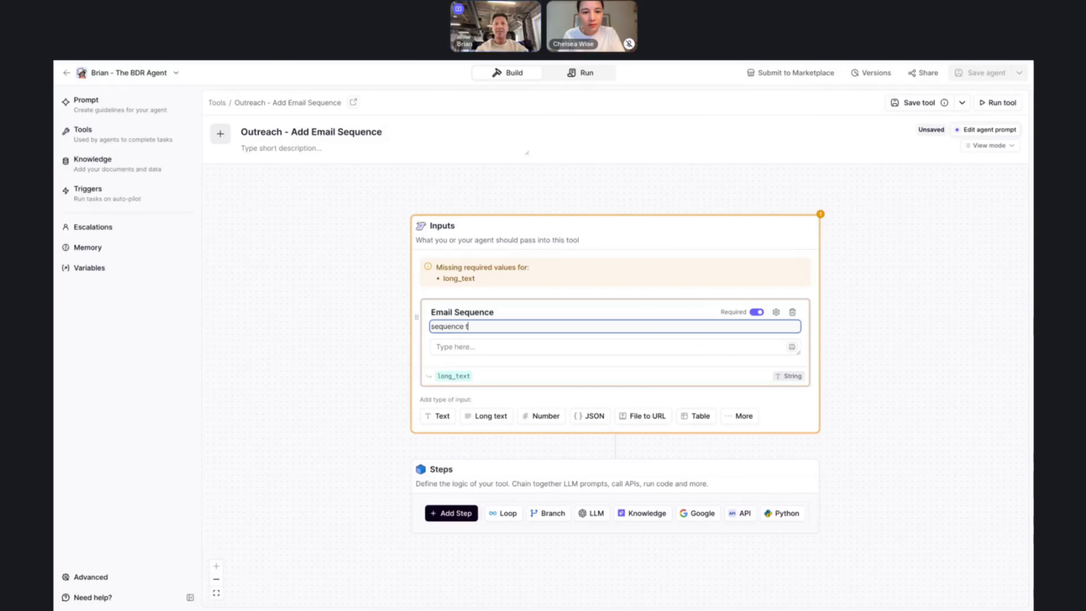
pyautogui.write('o add intoa ')
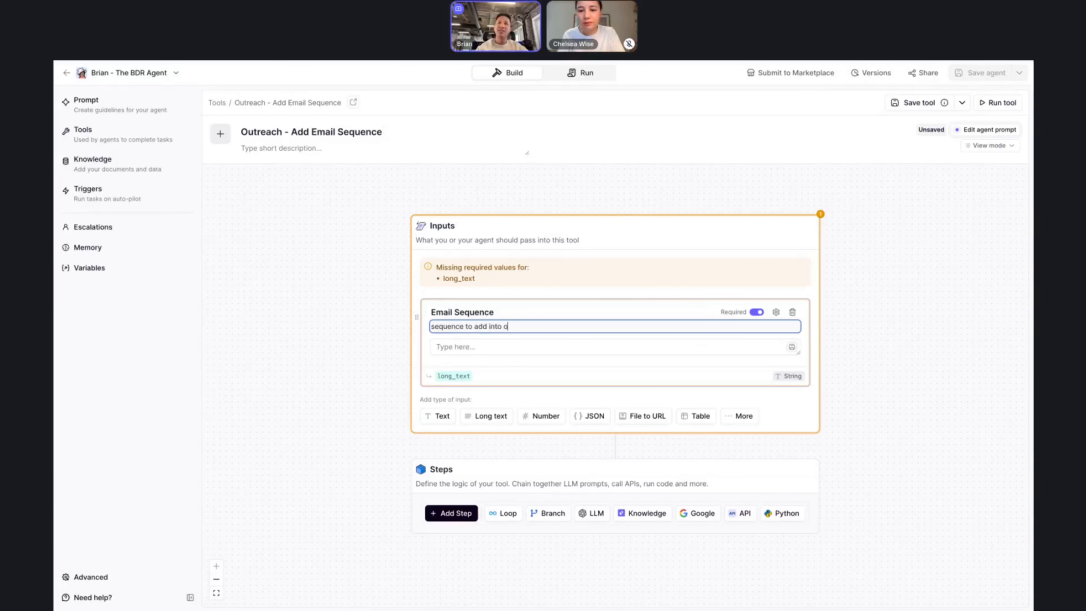
pyautogui.write('utreach')
pyautogui.click(514, 349)
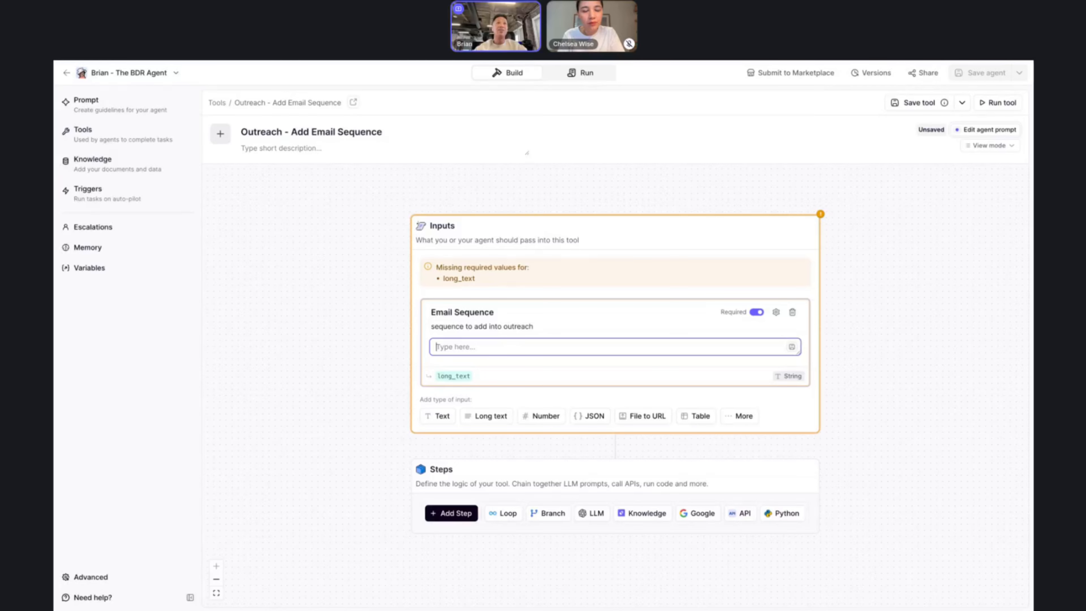
# Discard the unsaved tool by reloading, and reopen the agent's Walmart lead task to review its email sequence
pyautogui.press('super+r')
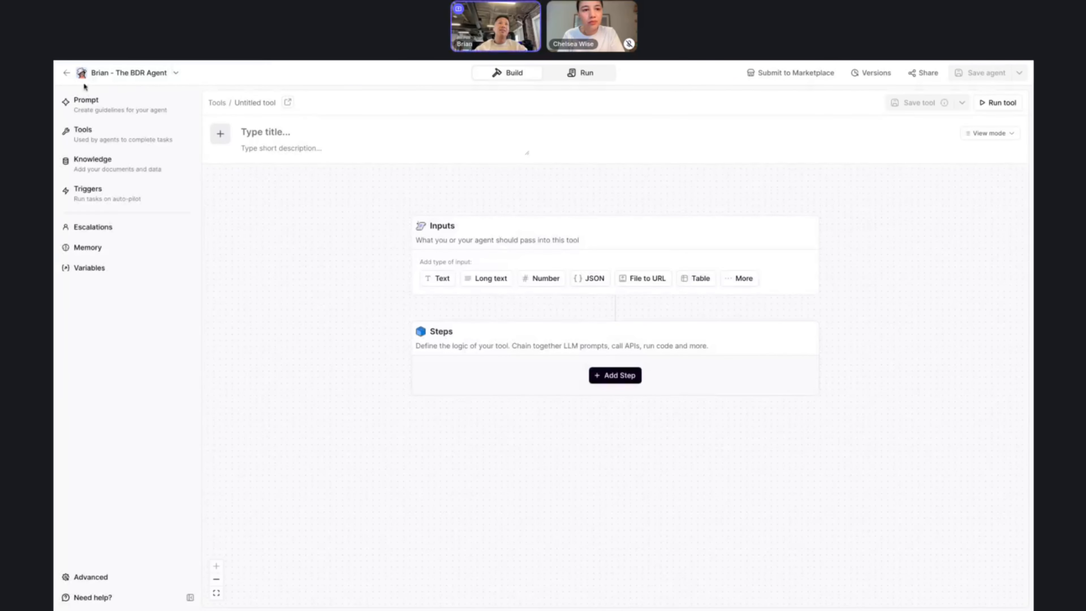
pyautogui.click(573, 74)
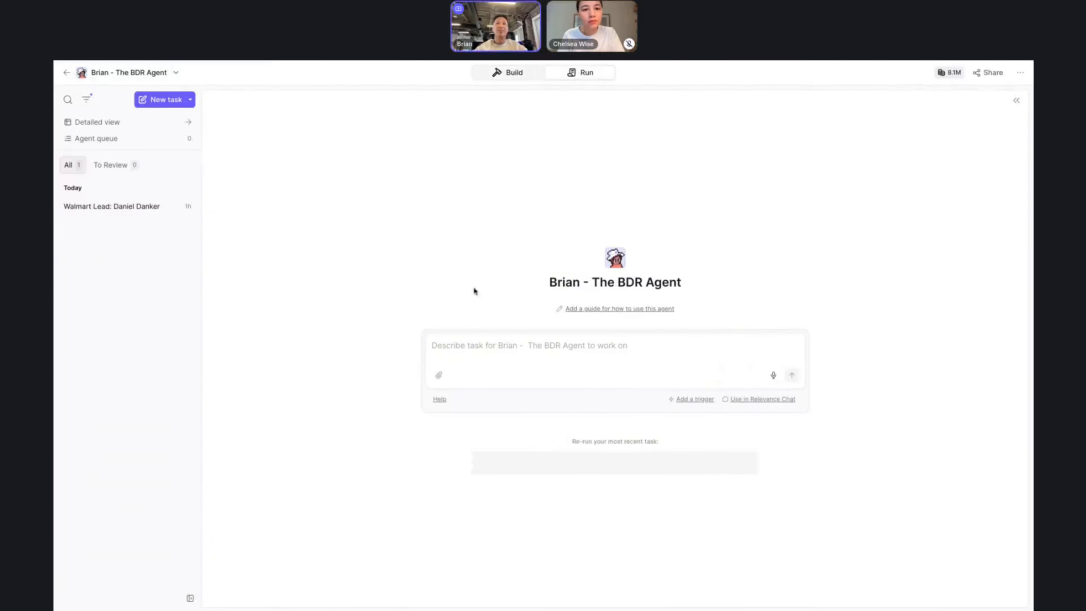
pyautogui.click(123, 209)
pyautogui.scroll(10, 467, 341)
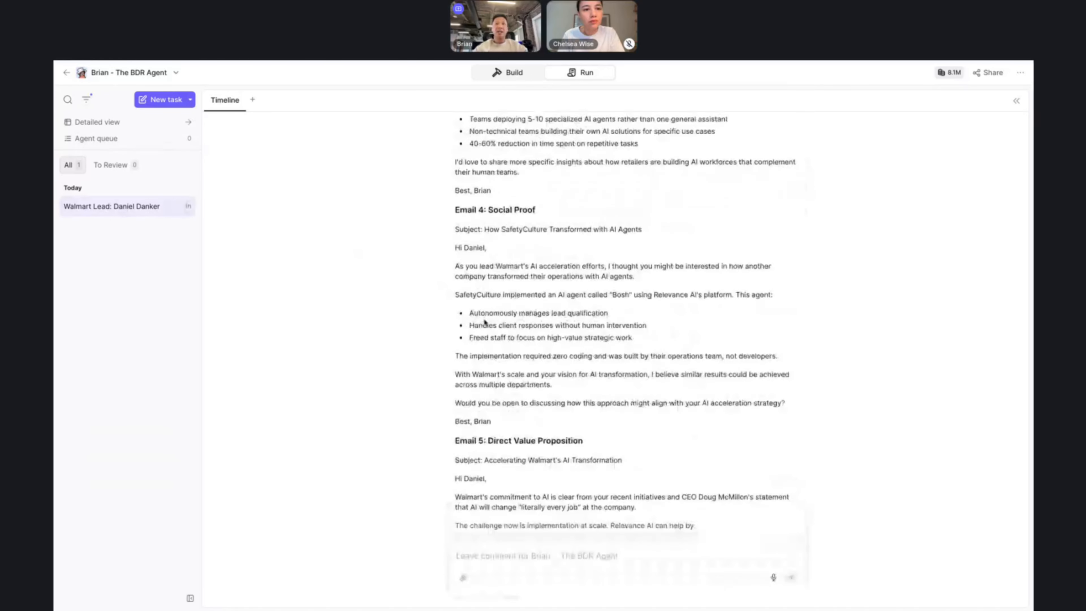
# Select and copy the full email sequence, from Email 1 to the end of Email 5, in the Walmart lead task
pyautogui.scroll(8, 467, 341)
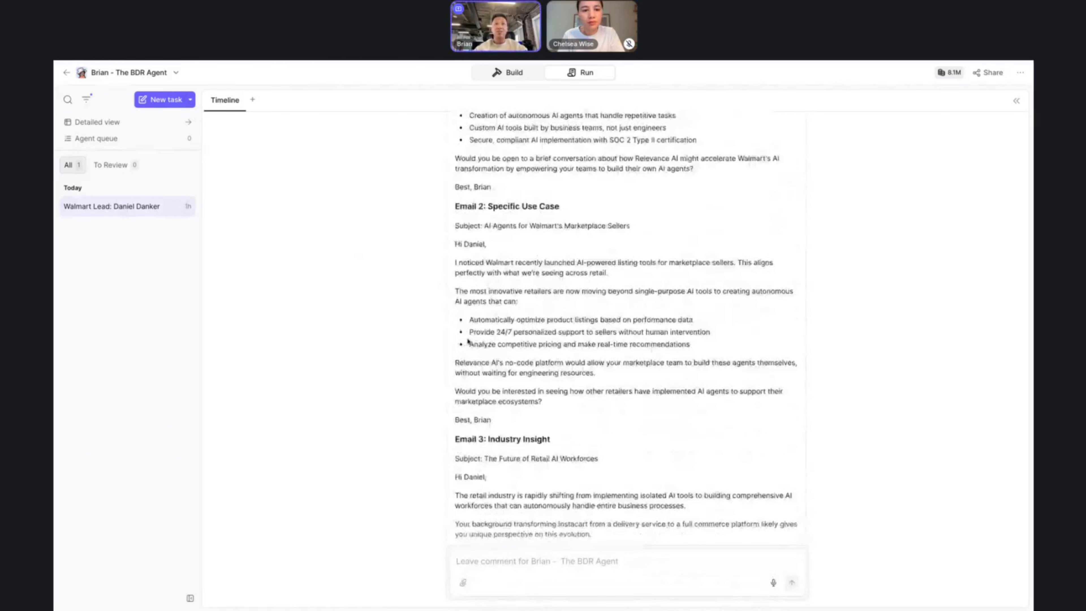
pyautogui.moveTo(456, 266); pyautogui.dragTo(509, 336)
pyautogui.scroll(-7, 456, 263)
pyautogui.scroll(-15, 456, 265)
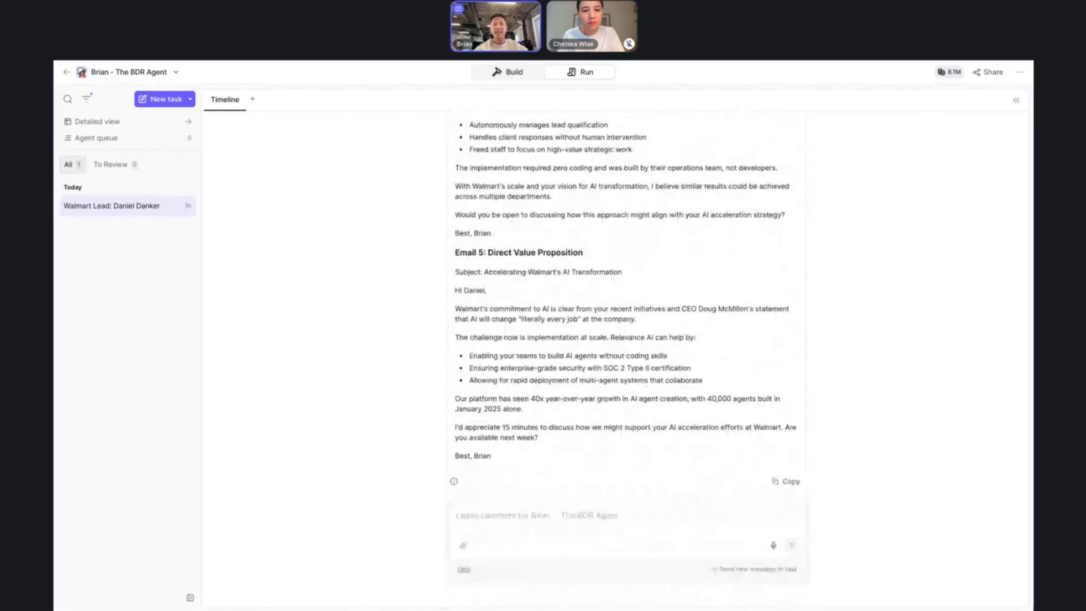
pyautogui.keyDown('shift'); pyautogui.click(502, 457); pyautogui.keyUp('shift')
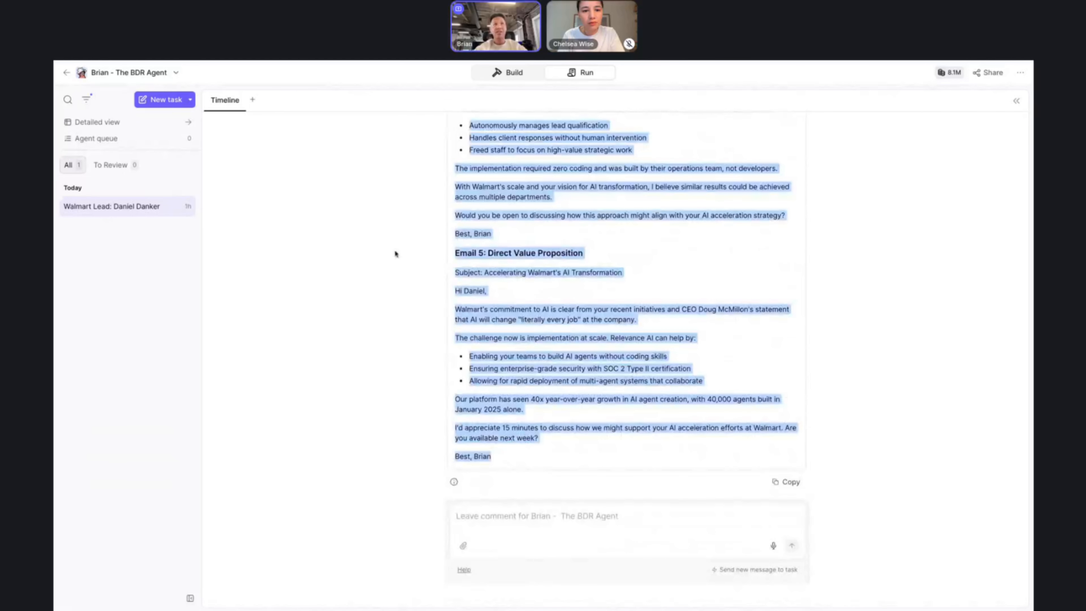
# Paste the copied emails into the Outreach tool's Email Sequence input and set that text as the default value
pyautogui.click(330, 61)
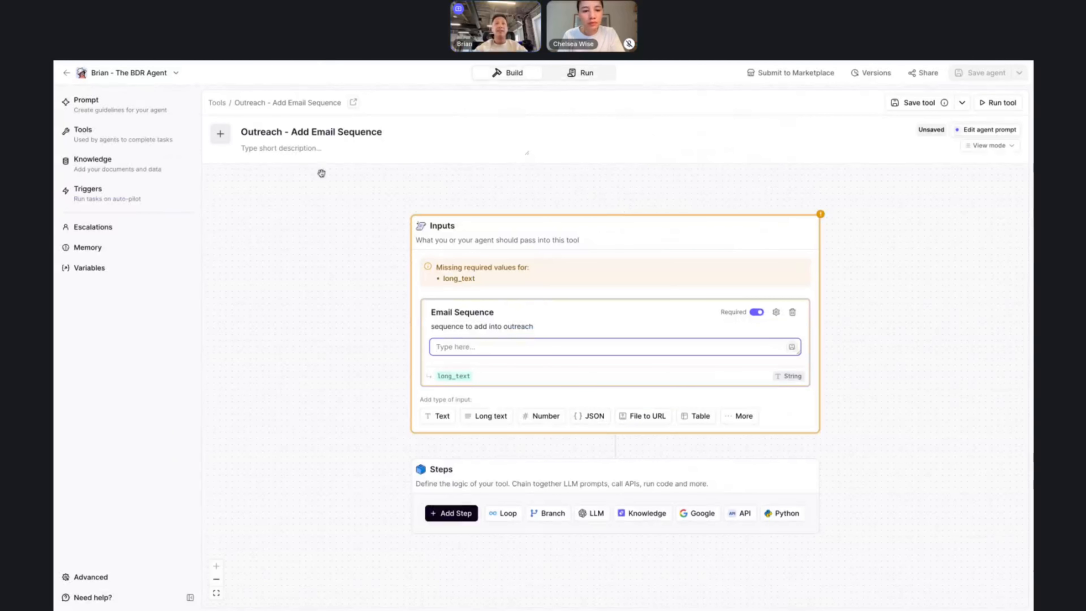
pyautogui.click(451, 345)
pyautogui.press('super+v')
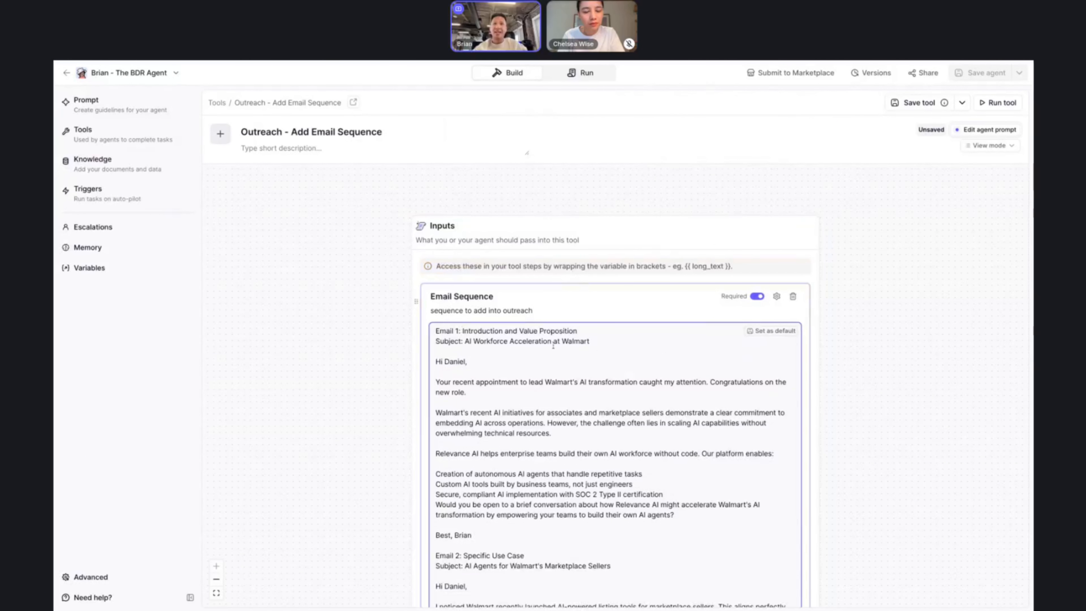
pyautogui.scroll(-20, 481, 344)
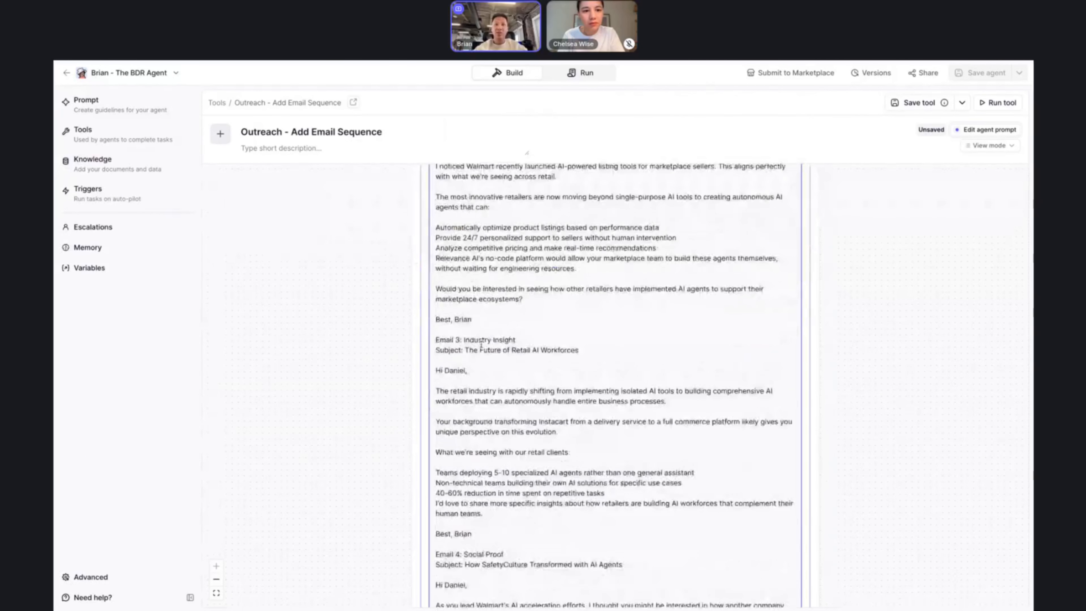
pyautogui.scroll(-3, 481, 344)
pyautogui.scroll(20, 481, 345)
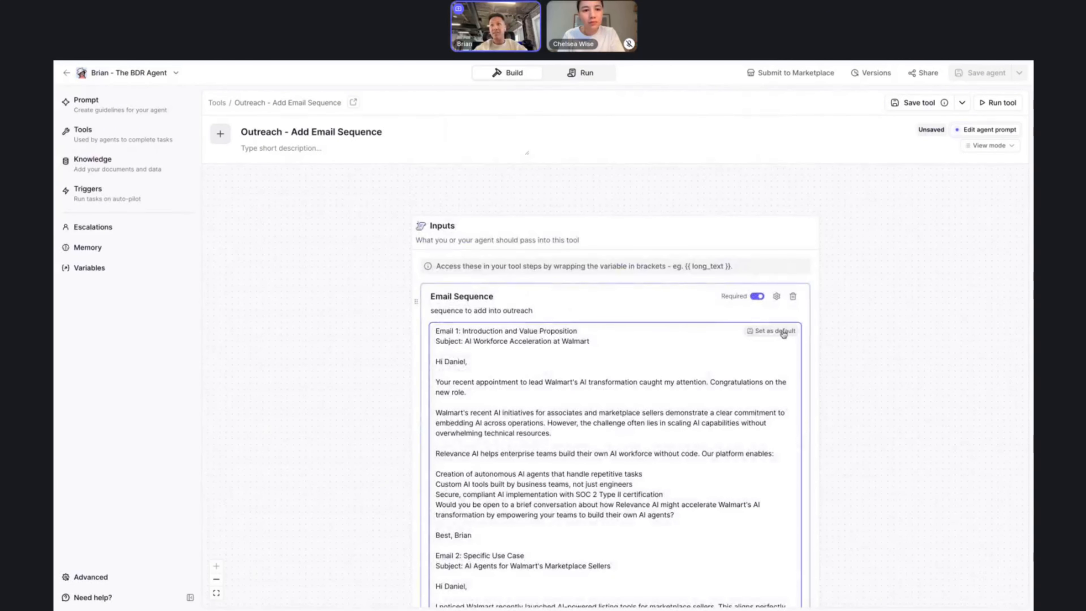
pyautogui.click(782, 333)
# Rename the Email Sequence input's variable to "sequence"
pyautogui.scroll(-20, 820, 417)
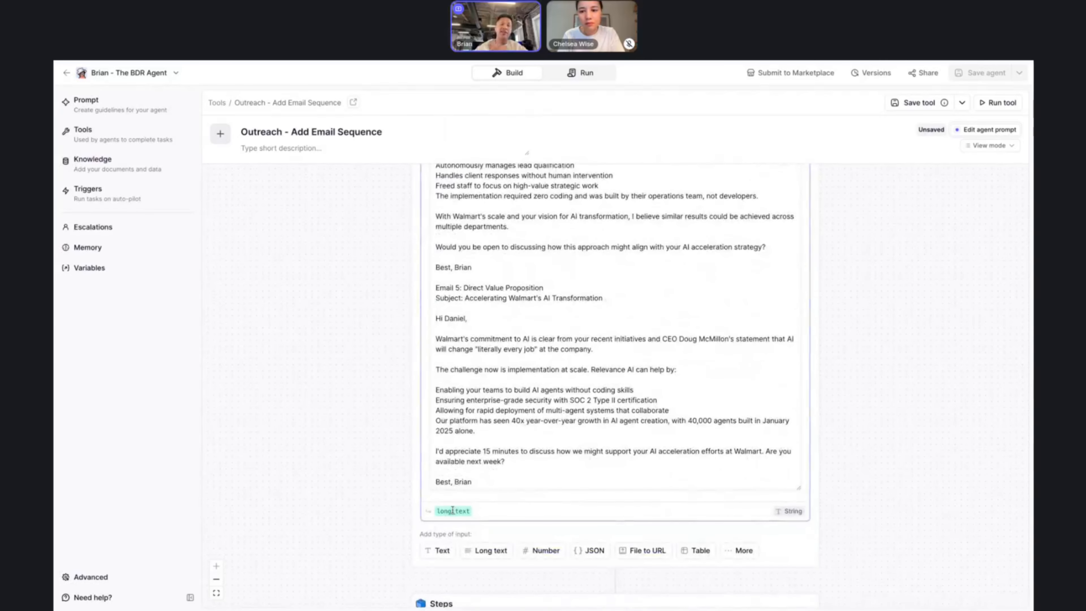
pyautogui.click(452, 510)
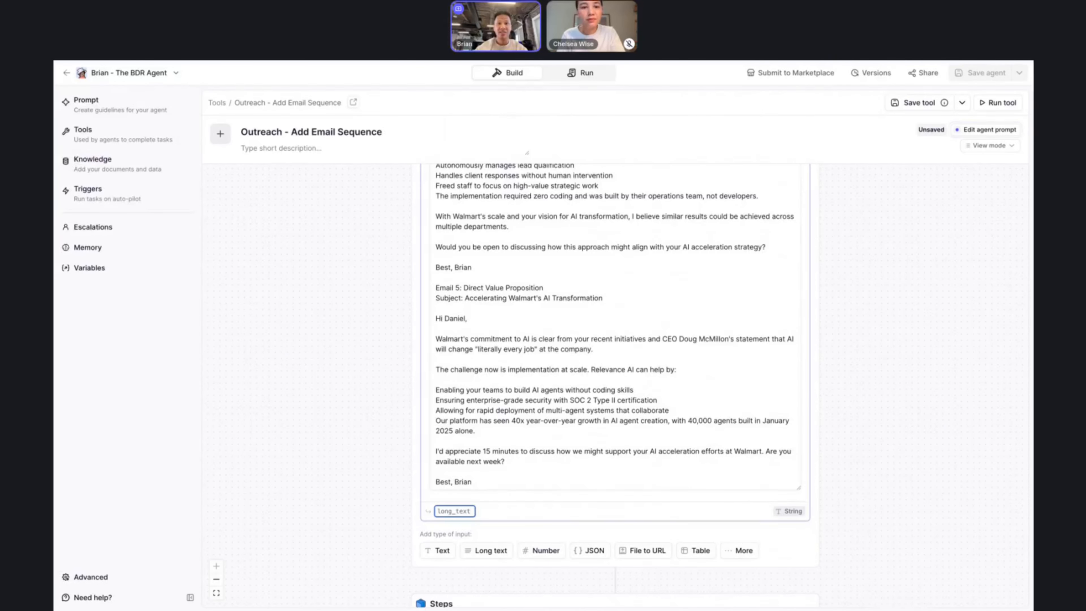
pyautogui.scroll(-3, 615, 342)
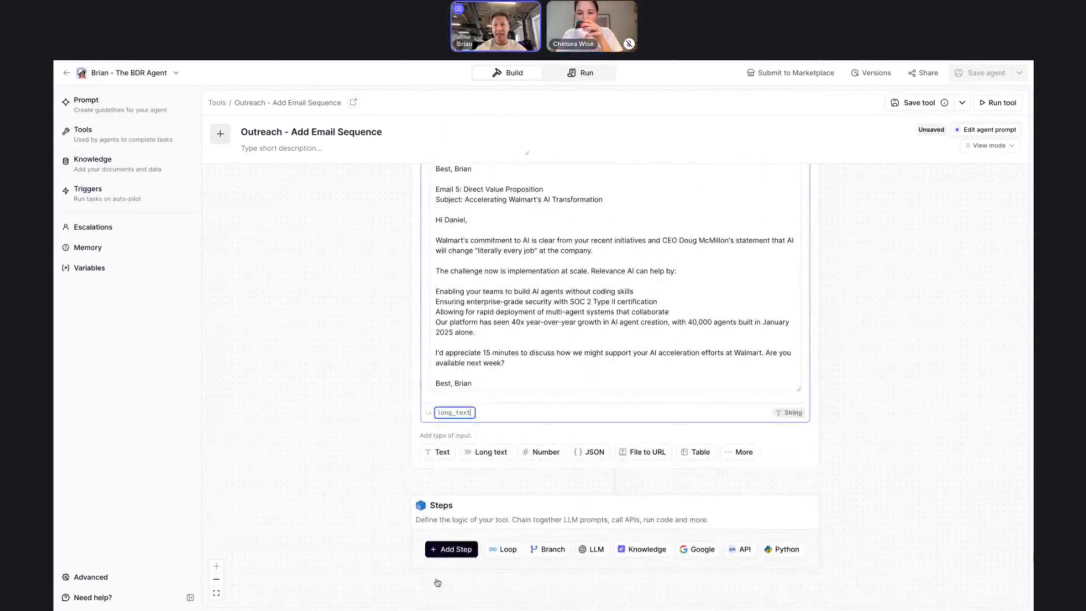
pyautogui.scroll(-1, 626, 551)
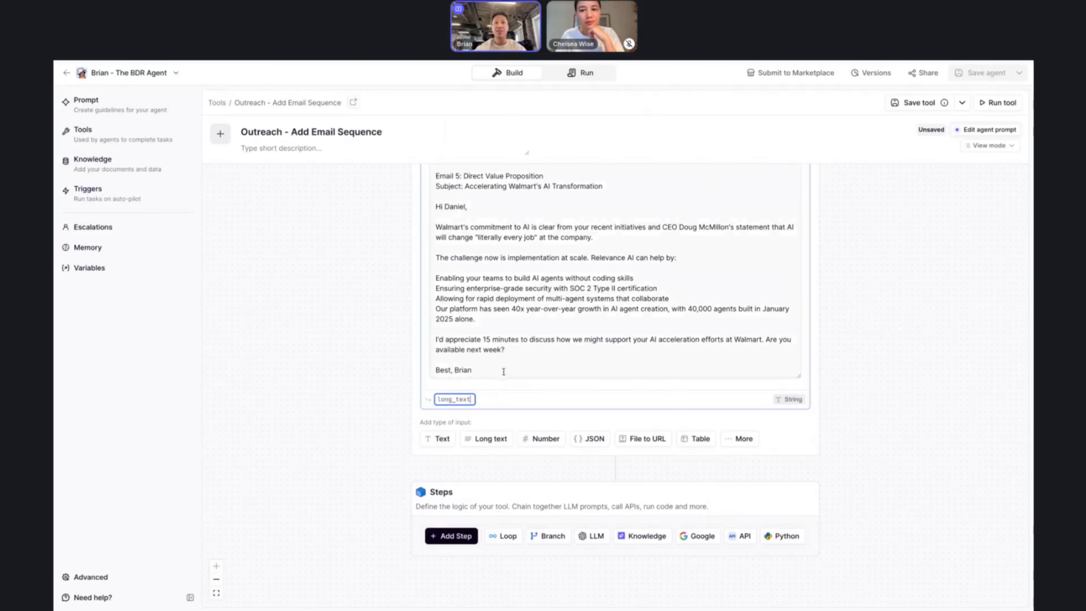
pyautogui.doubleClick(471, 399)
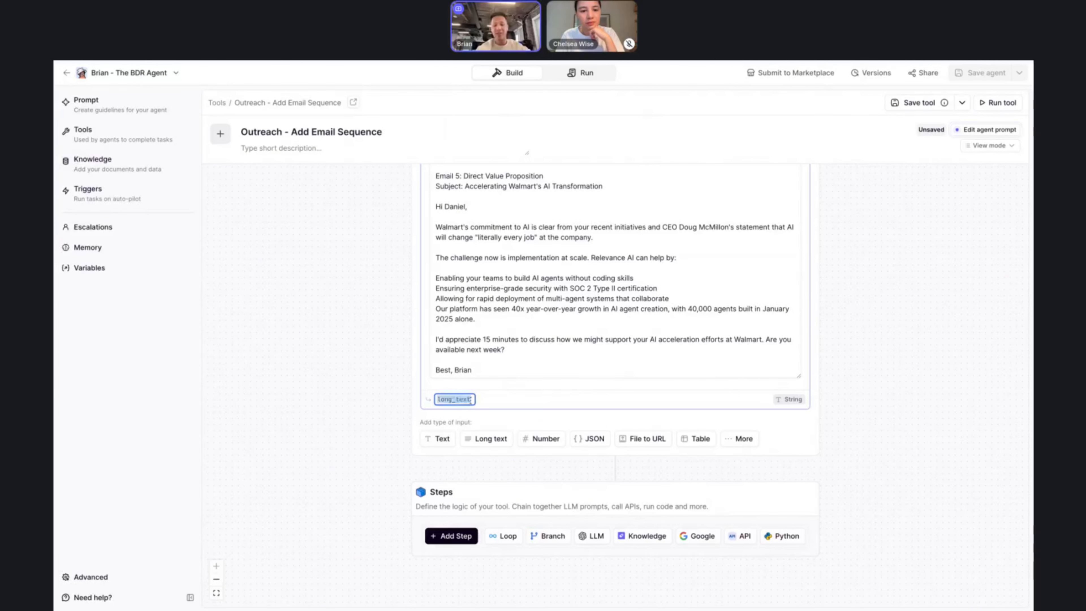
pyautogui.press('BackSpace')
pyautogui.write('seqeune')
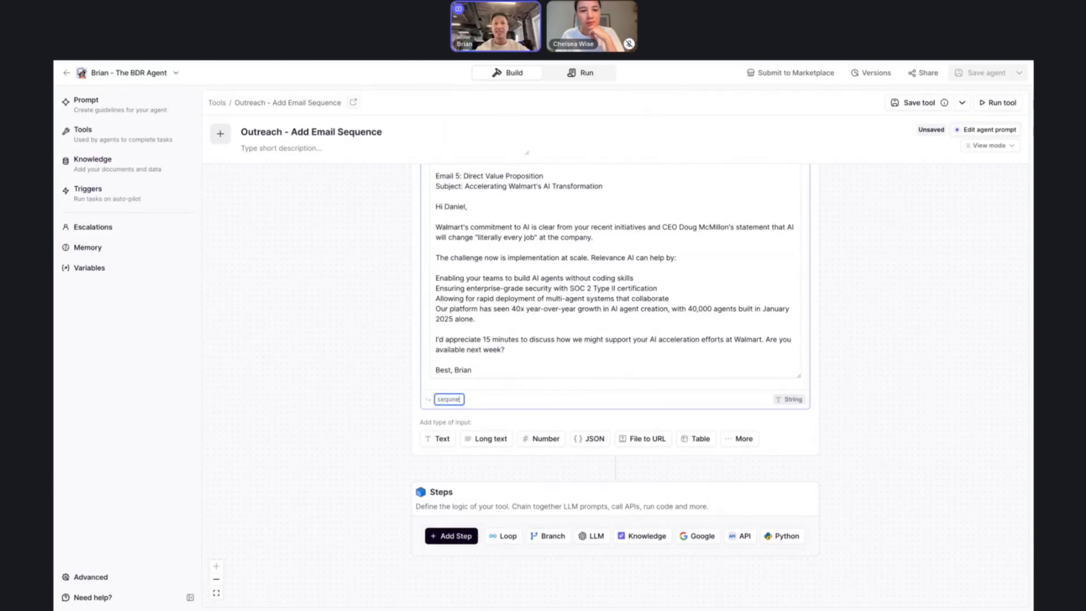
pyautogui.press('BackSpace')
pyautogui.press('BackSpace')
pyautogui.press('BackSpace')
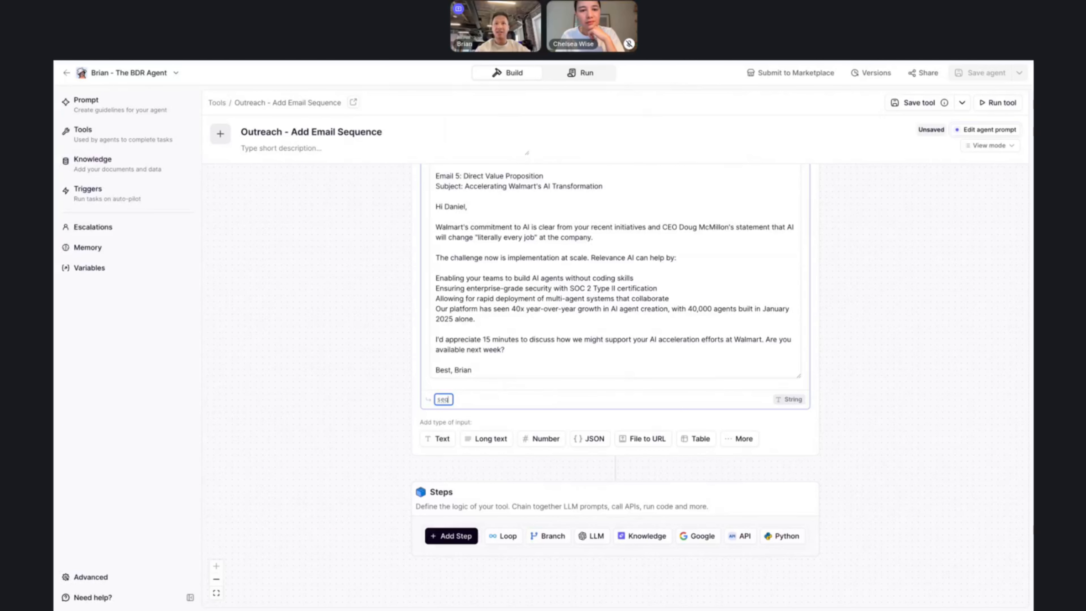
pyautogui.write('uence')
pyautogui.press('Return')
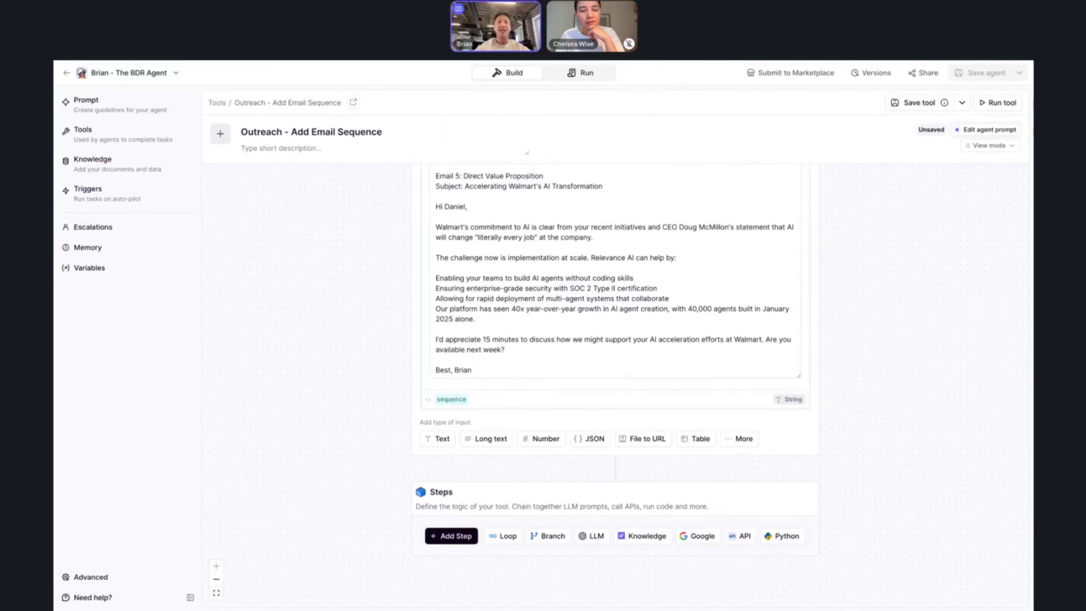
# Examine the Walmart lead task's Salesforce ID, lead details and research report, and view the matching lead record in Salesforce
pyautogui.scroll(10, 518, 418)
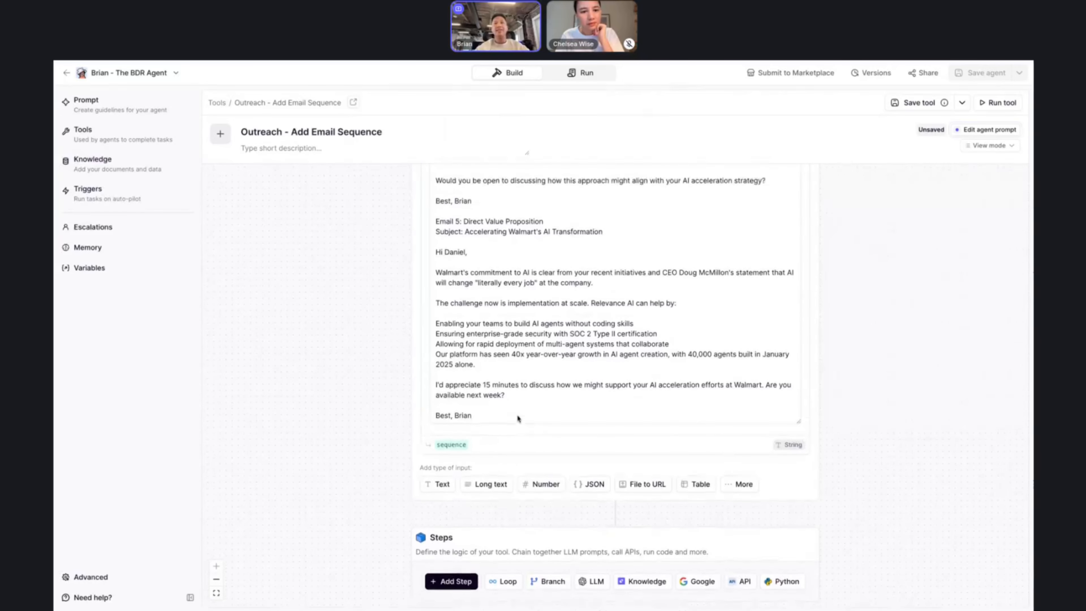
pyautogui.scroll(4, 614, 385)
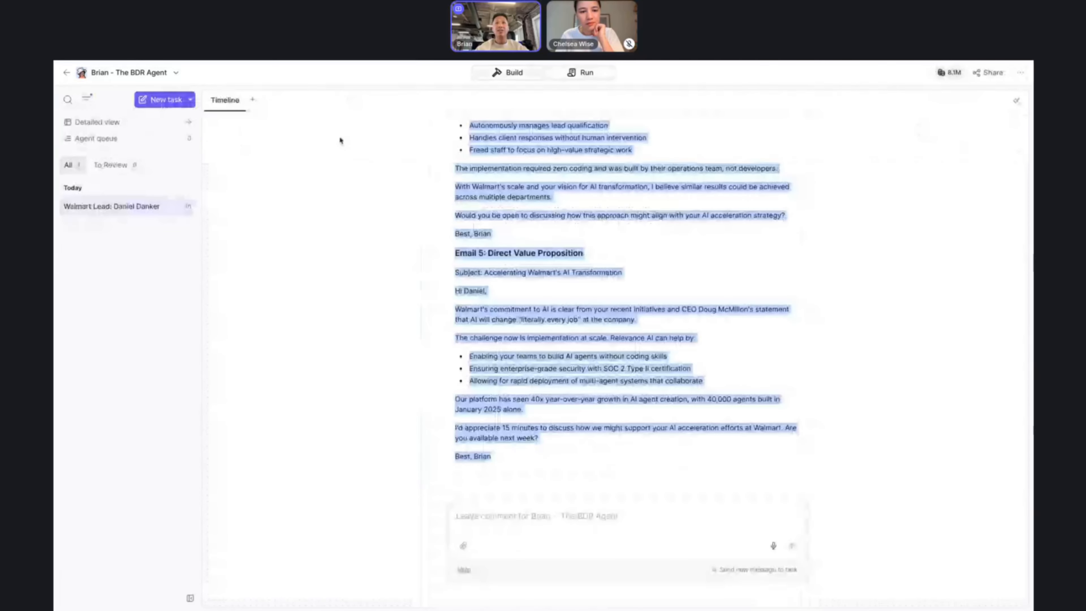
pyautogui.scroll(15, 405, 209)
pyautogui.scroll(10, 405, 208)
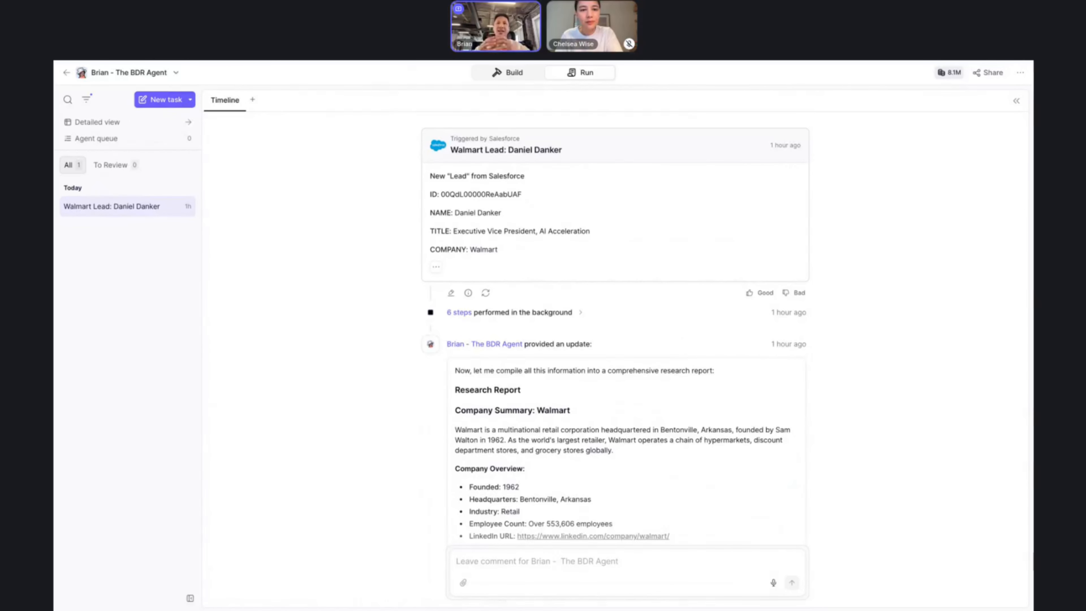
pyautogui.tripleClick(516, 195)
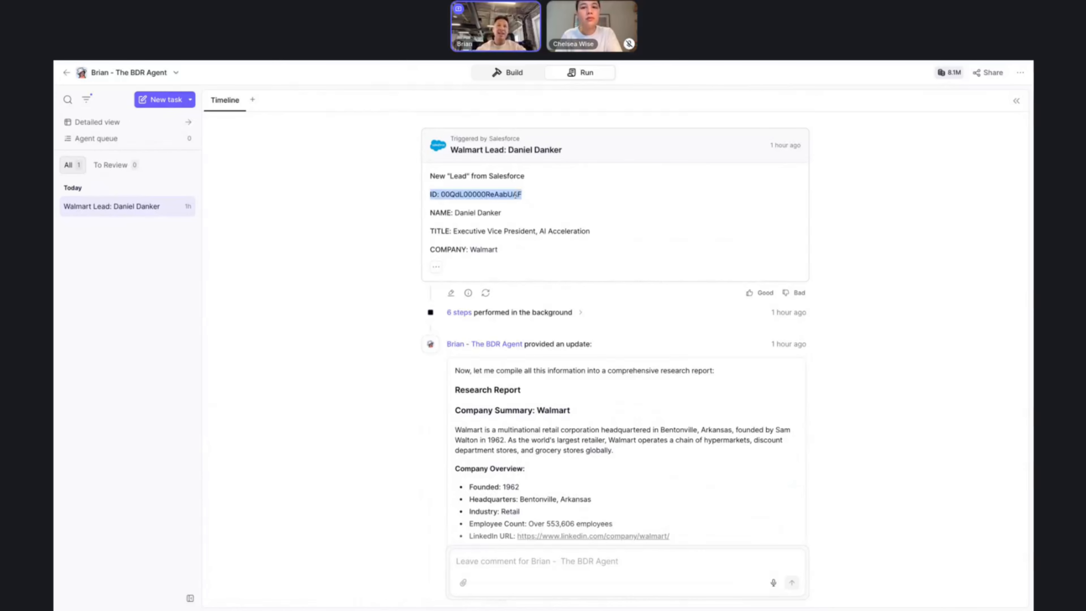
pyautogui.click(521, 197)
pyautogui.moveTo(530, 198); pyautogui.dragTo(498, 197)
pyautogui.doubleClick(479, 213)
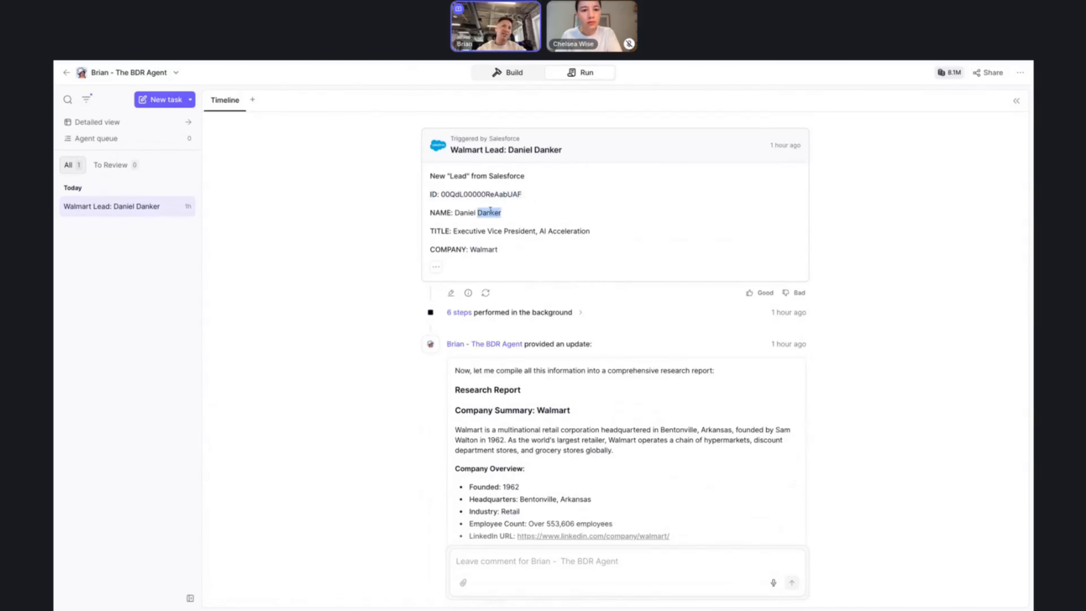
pyautogui.doubleClick(516, 196)
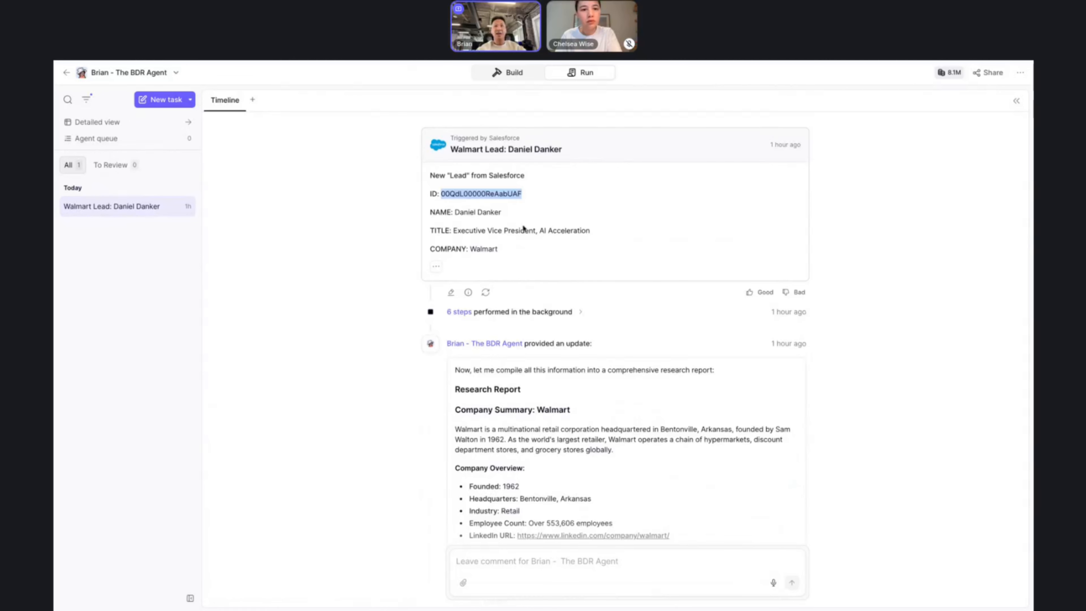
pyautogui.scroll(-1, 507, 268)
pyautogui.scroll(-5, 507, 268)
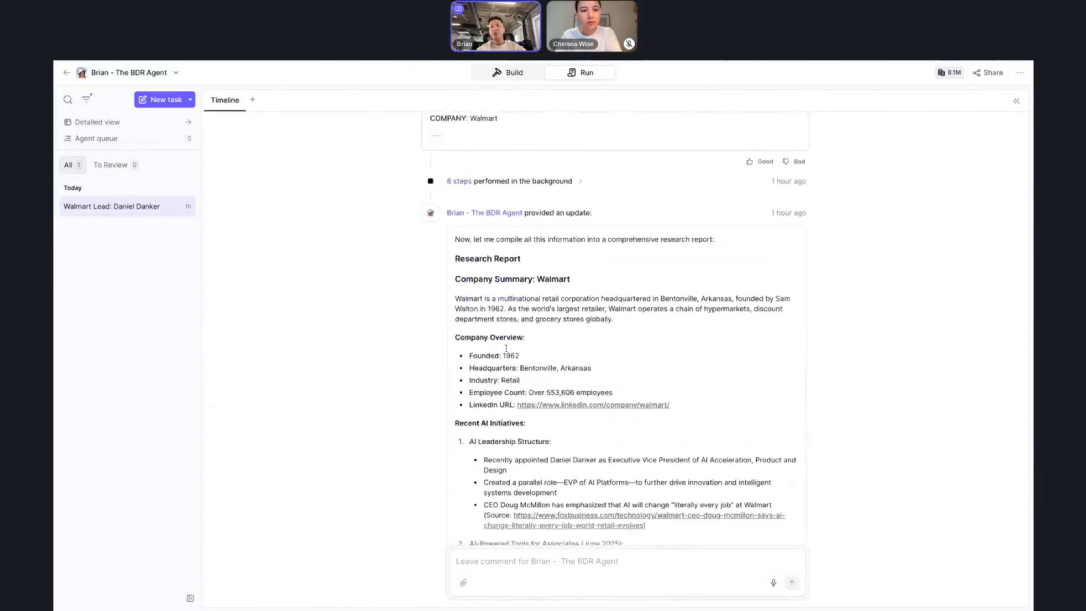
pyautogui.scroll(7, 505, 347)
pyautogui.scroll(-4, 524, 511)
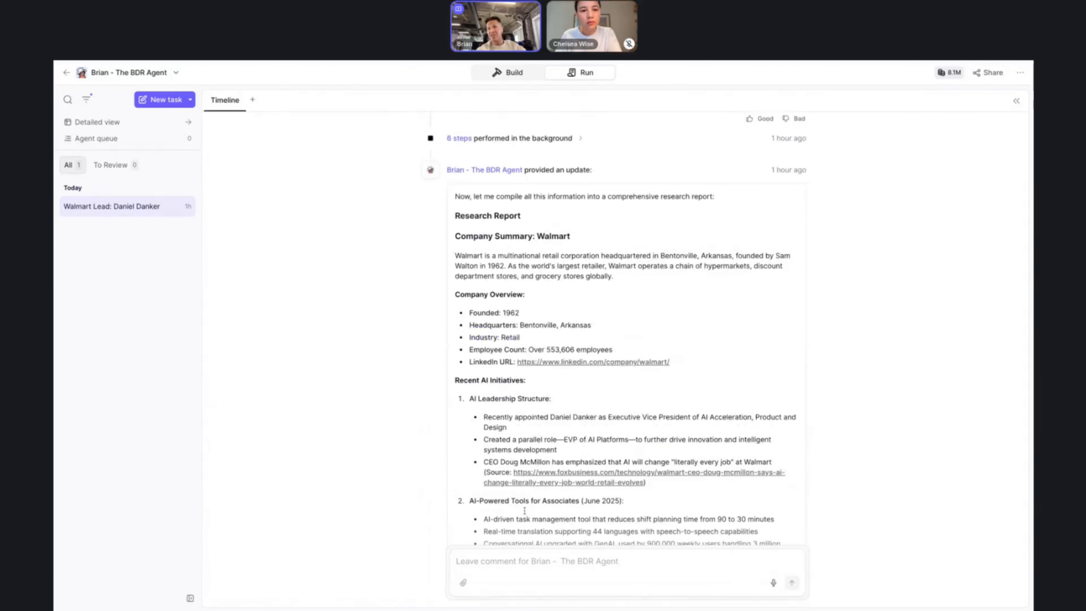
pyautogui.scroll(4, 524, 511)
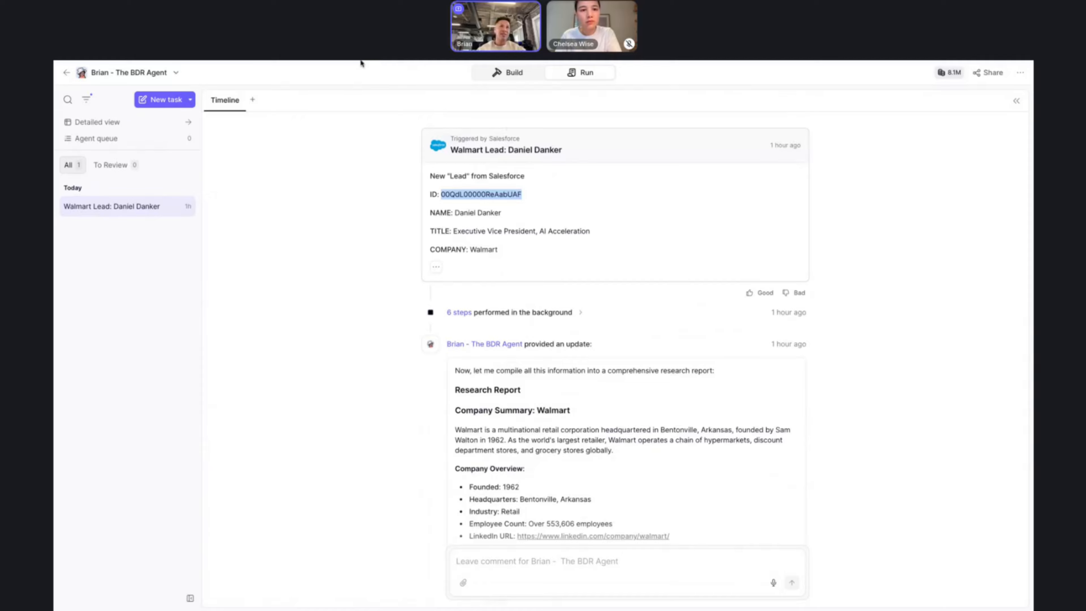
pyautogui.click(263, 63)
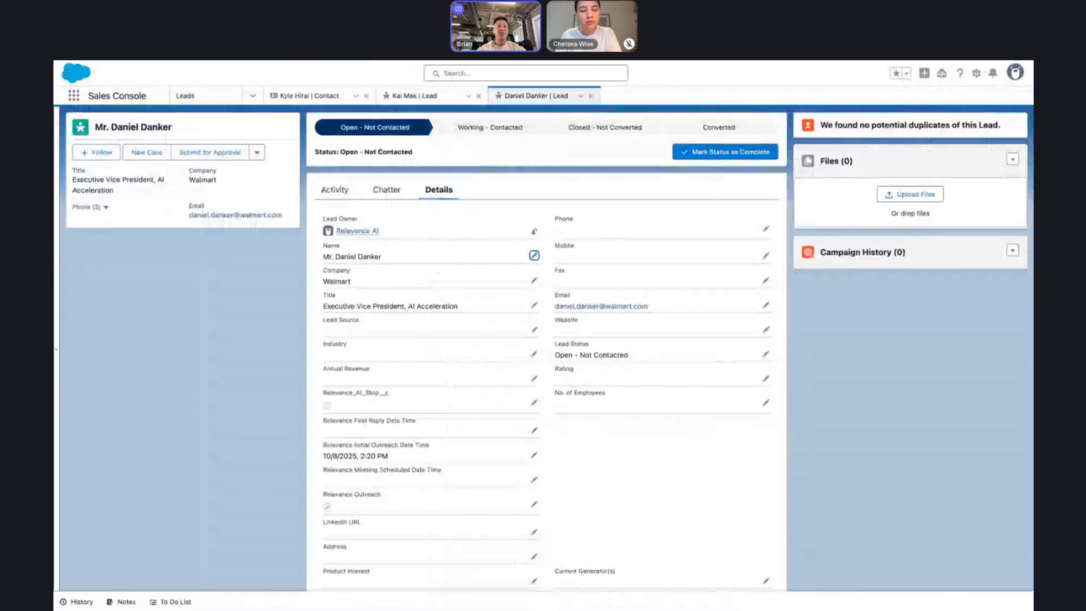
# Return to the Outreach tool and add a connected account input to it
pyautogui.click(263, 63)
pyautogui.scroll(10, 289, 255)
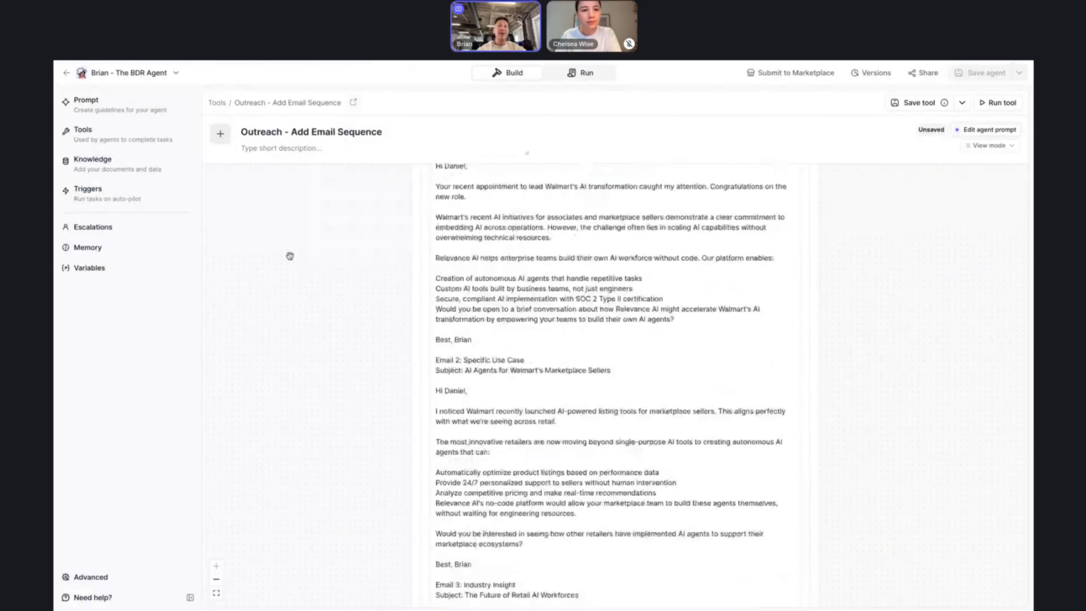
pyautogui.scroll(-20, 640, 334)
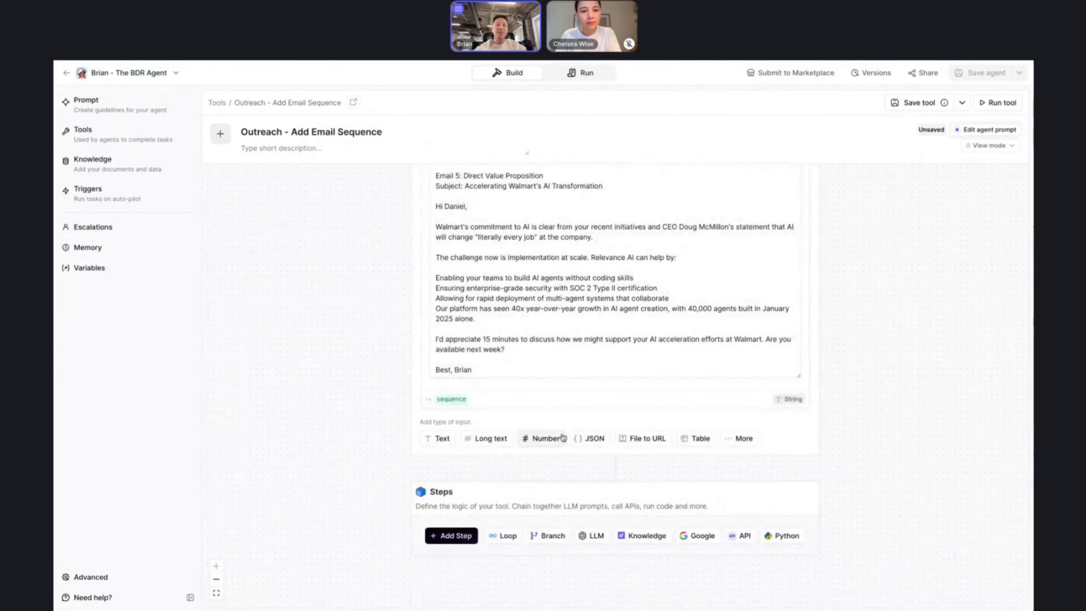
pyautogui.click(738, 434)
pyautogui.scroll(15, 595, 501)
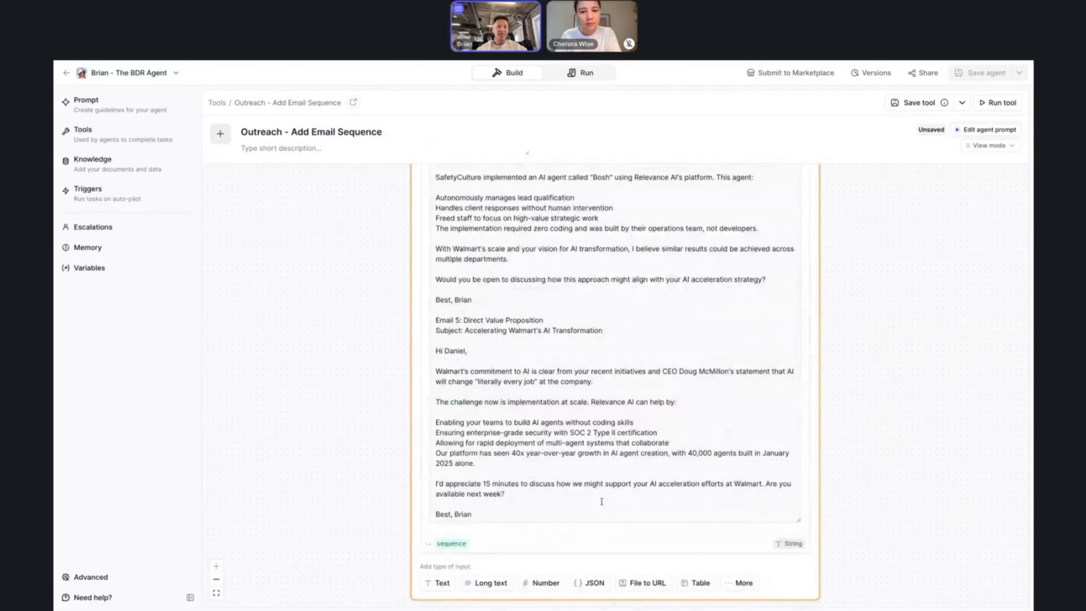
pyautogui.scroll(10, 596, 501)
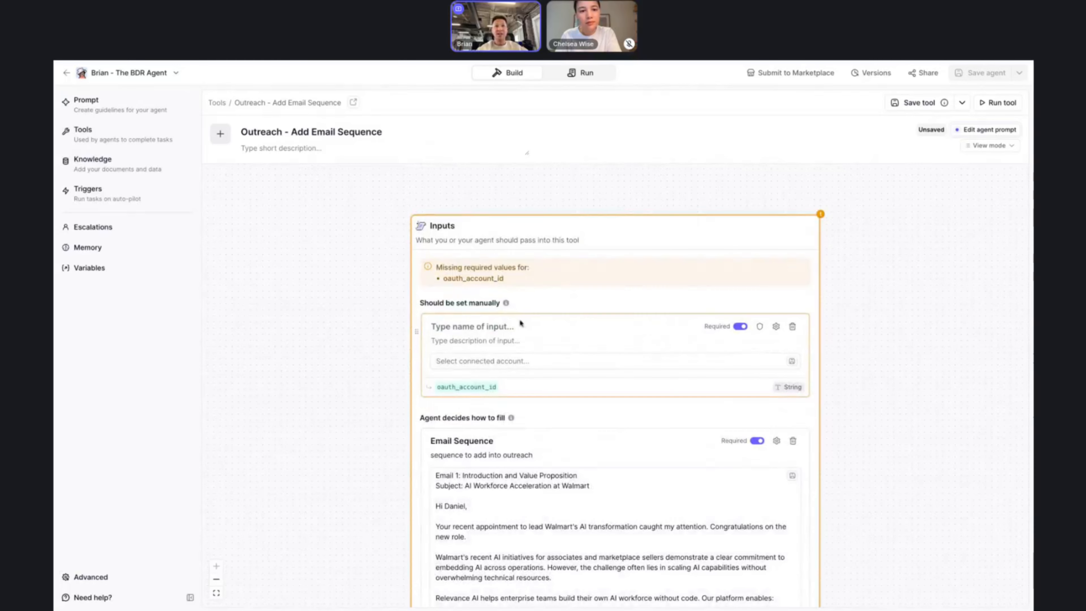
# Name the connected account input "Salesforce Credentuals"
pyautogui.click(509, 326)
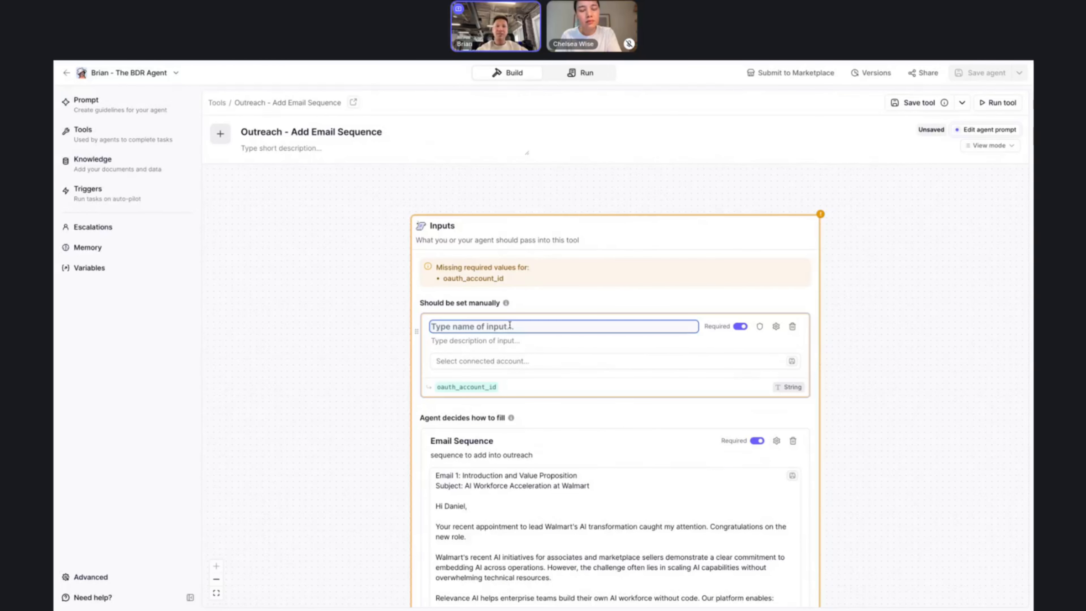
pyautogui.write('Sale')
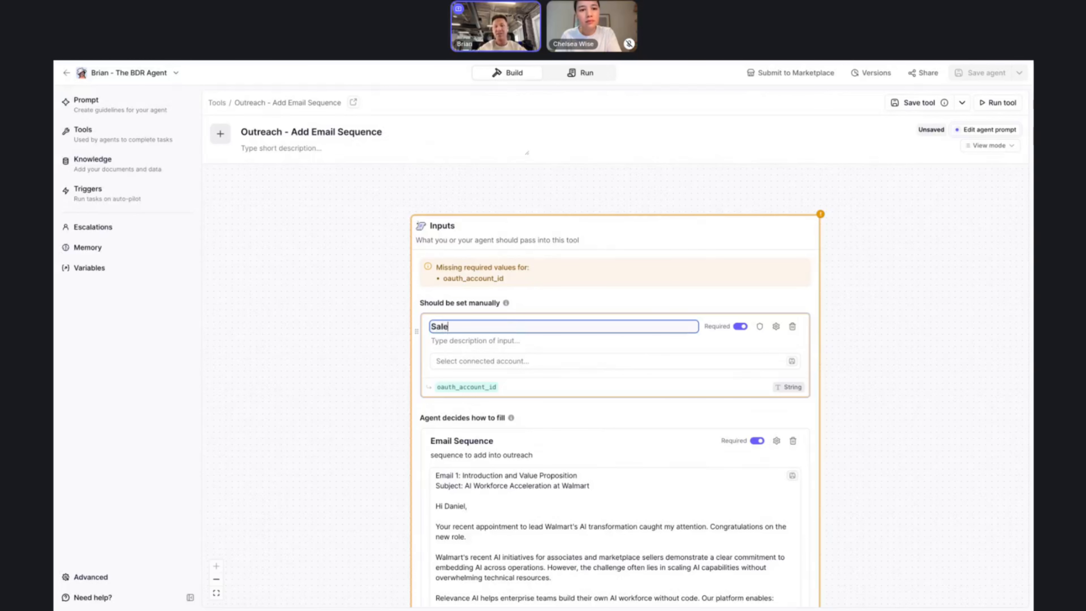
pyautogui.write('sforce Creden')
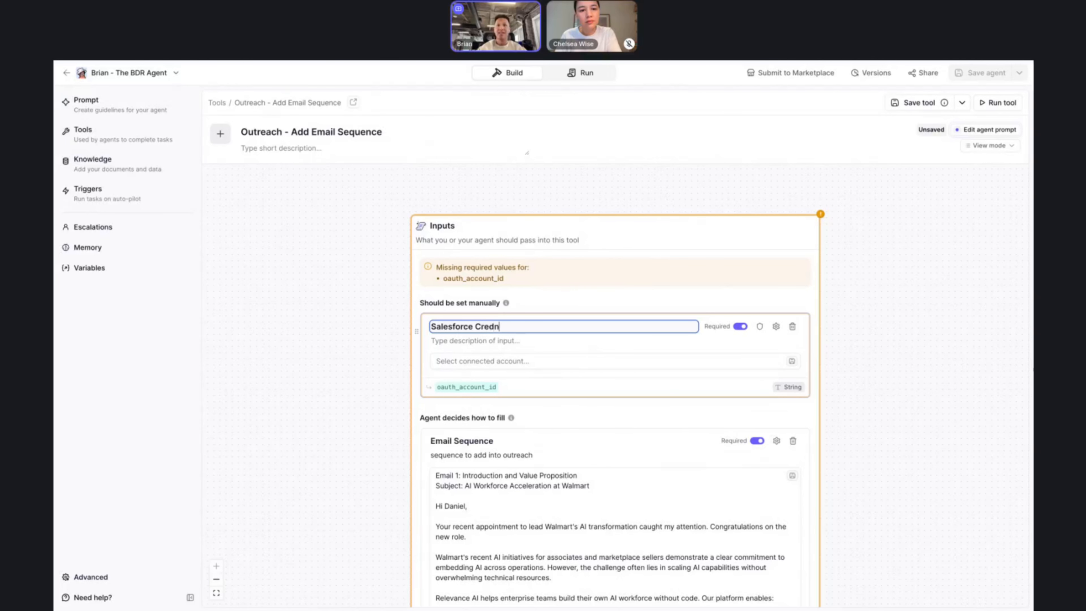
pyautogui.press('BackSpace')
pyautogui.write('entuals')
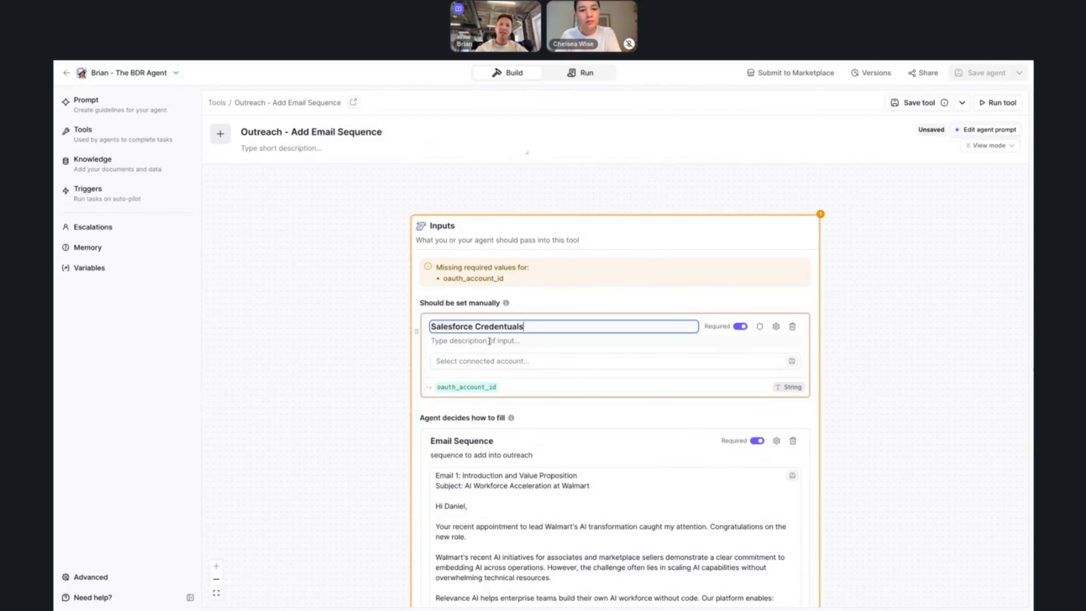
pyautogui.click(489, 341)
pyautogui.write('cre')
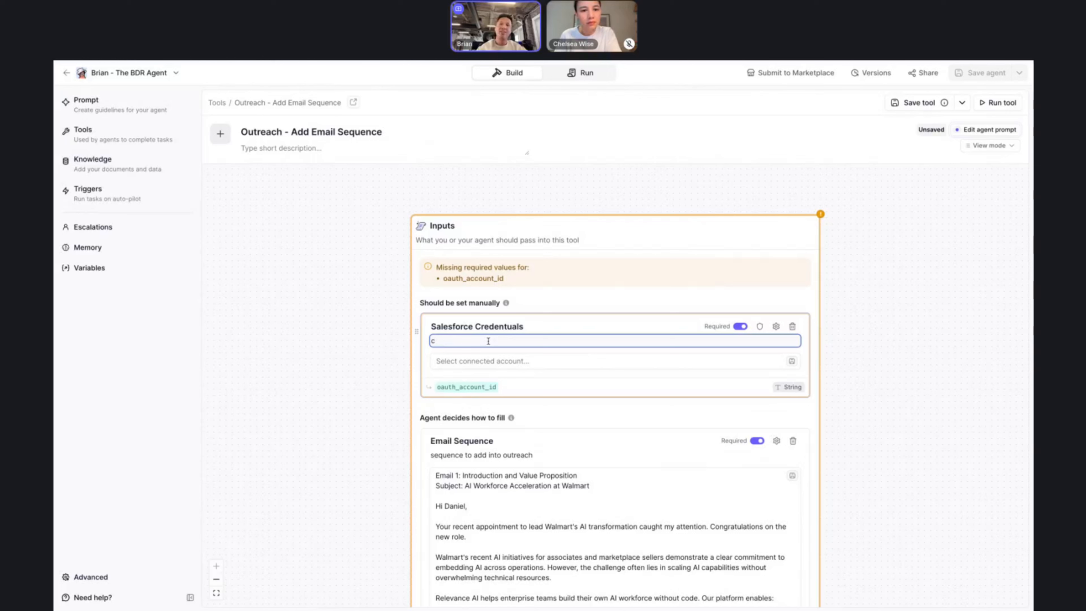
pyautogui.press('BackSpace')
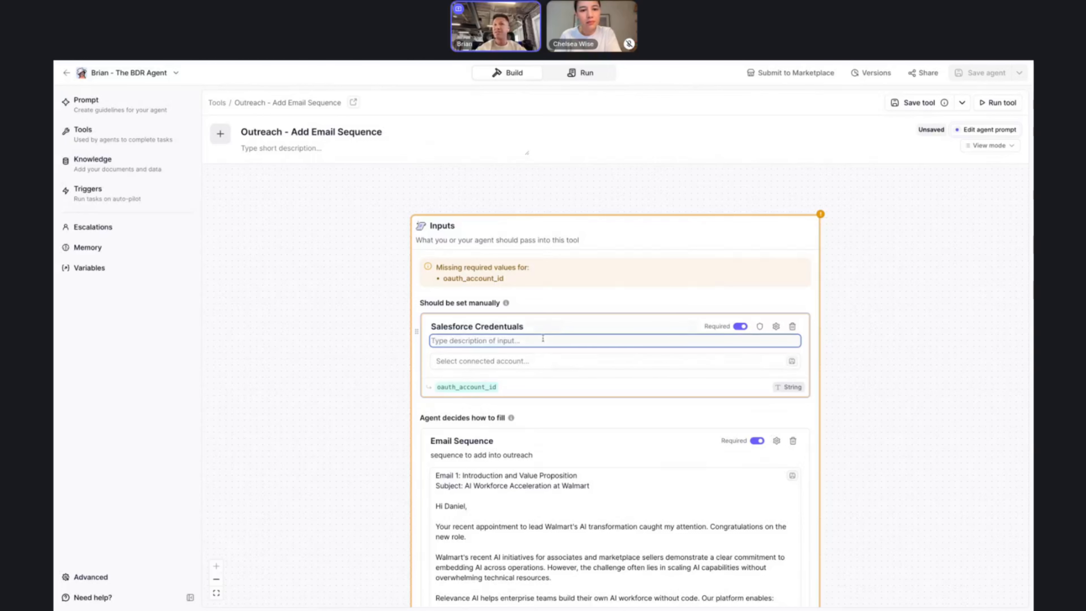
# Describe the Salesforce connected account input as "Credentials to access salesforce"
pyautogui.click(551, 328)
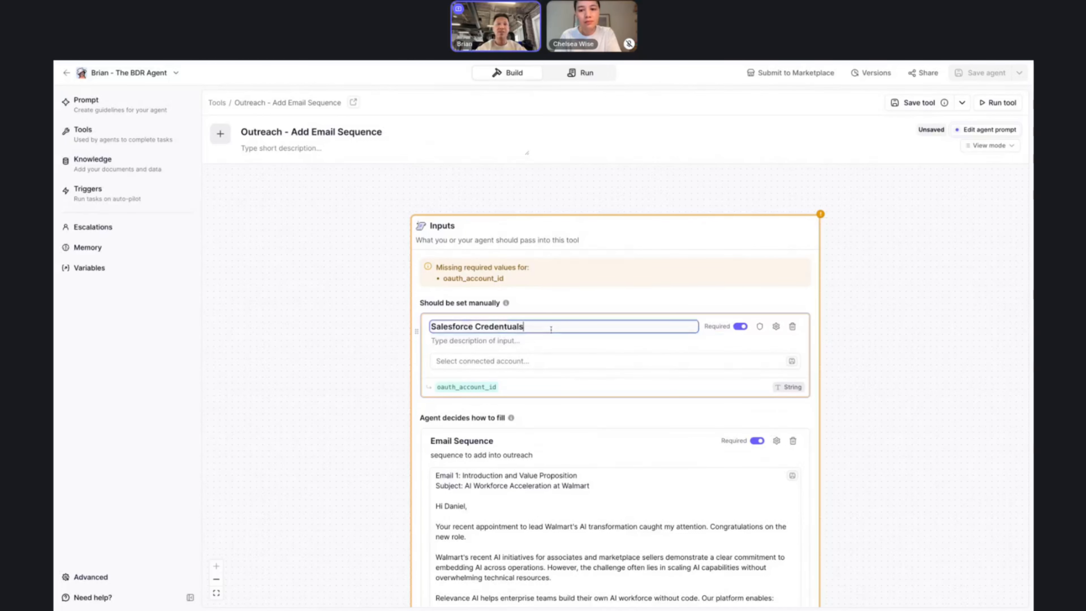
pyautogui.click(525, 343)
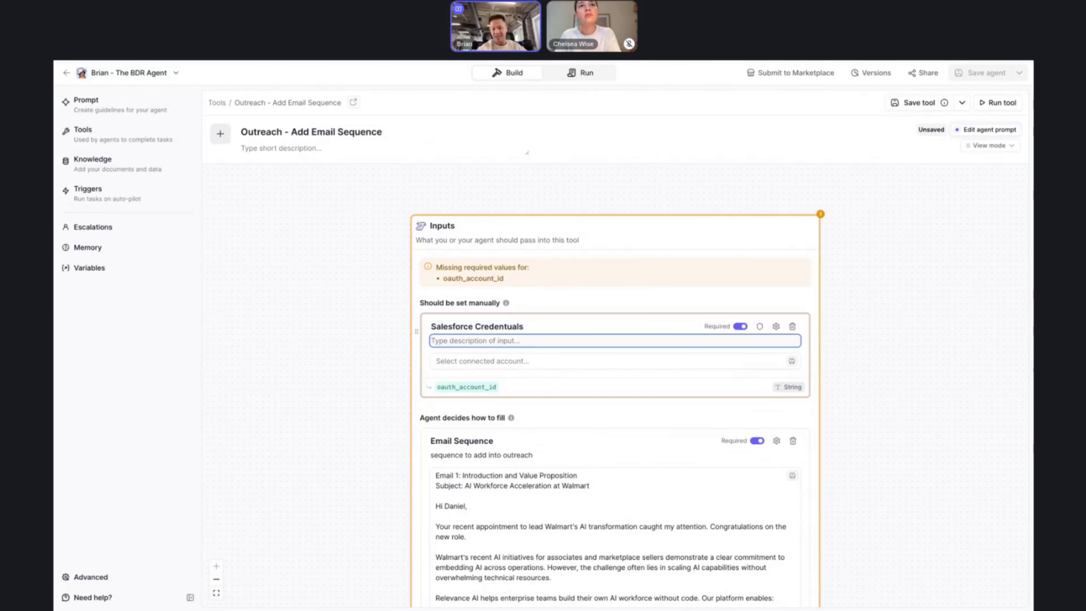
pyautogui.write('Crede')
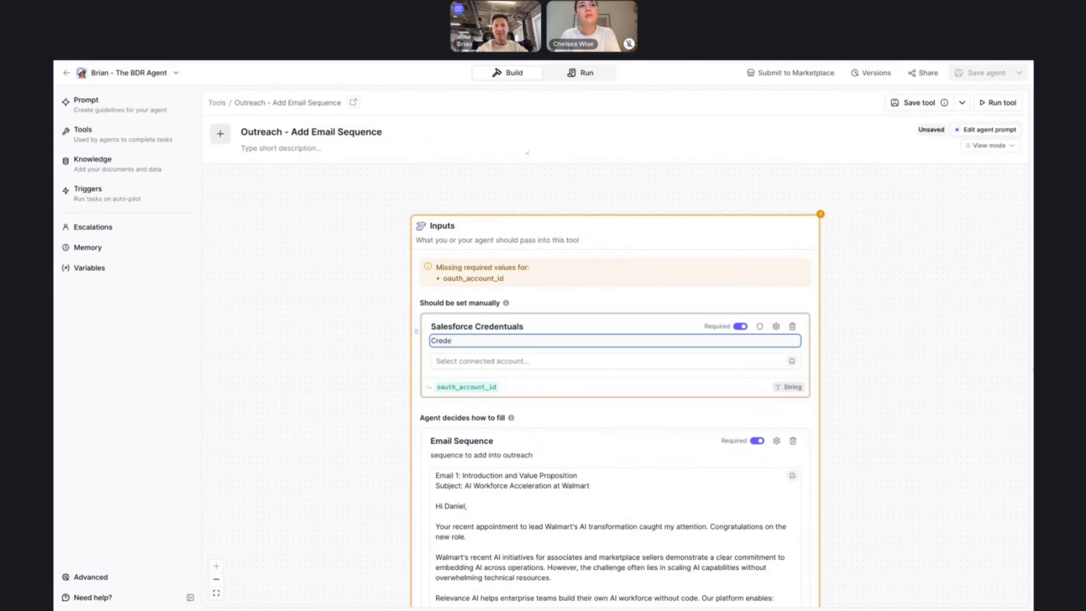
pyautogui.write('ntials to acces')
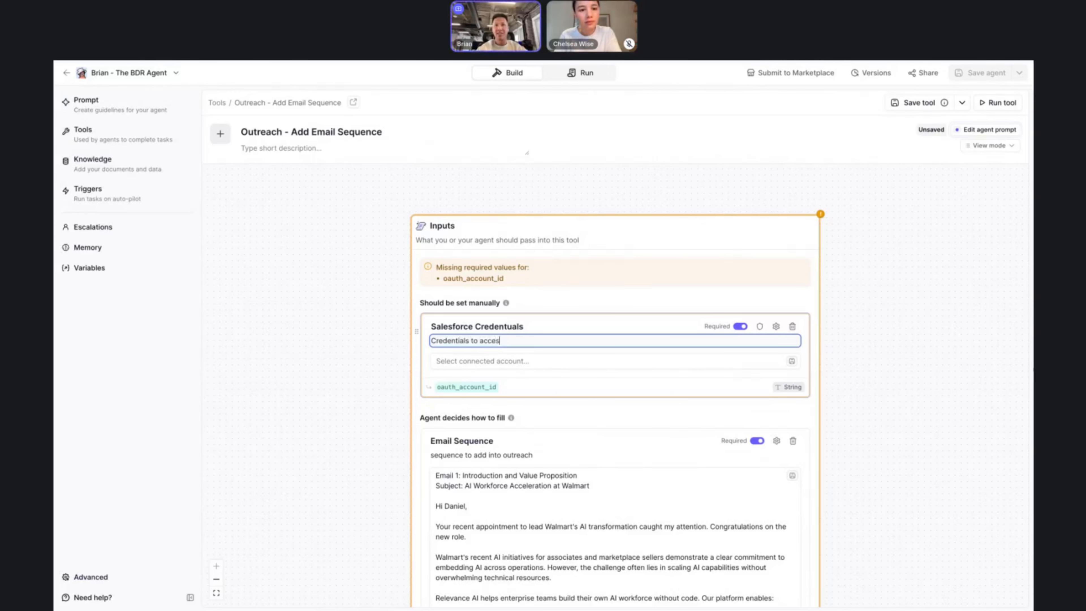
pyautogui.write('s salesforce')
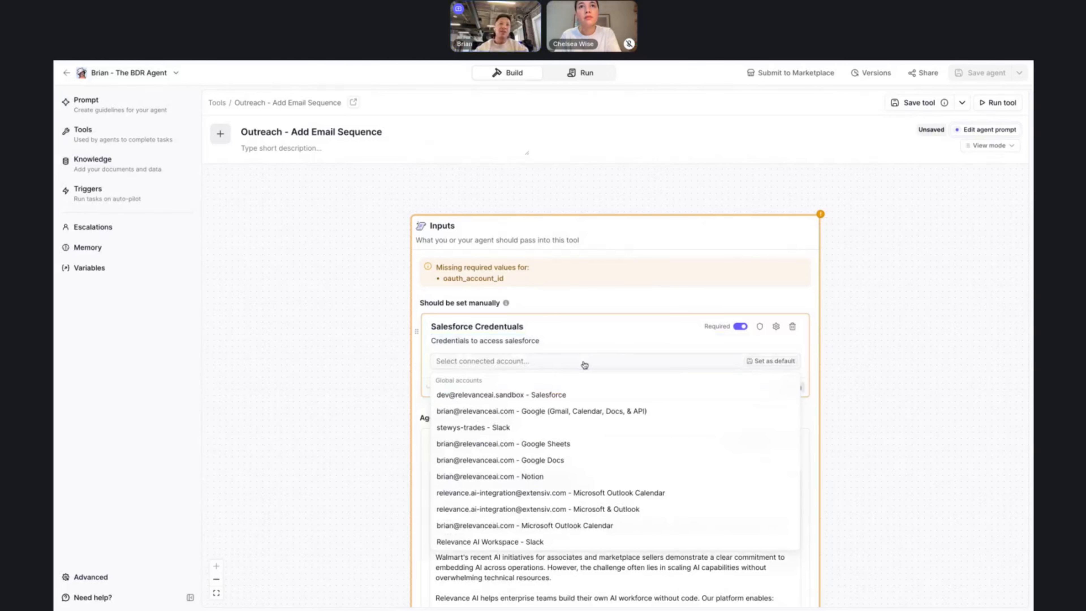
# Choose the Relevance AI sandbox Salesforce account as the Salesforce input's connected account
pyautogui.click(581, 364)
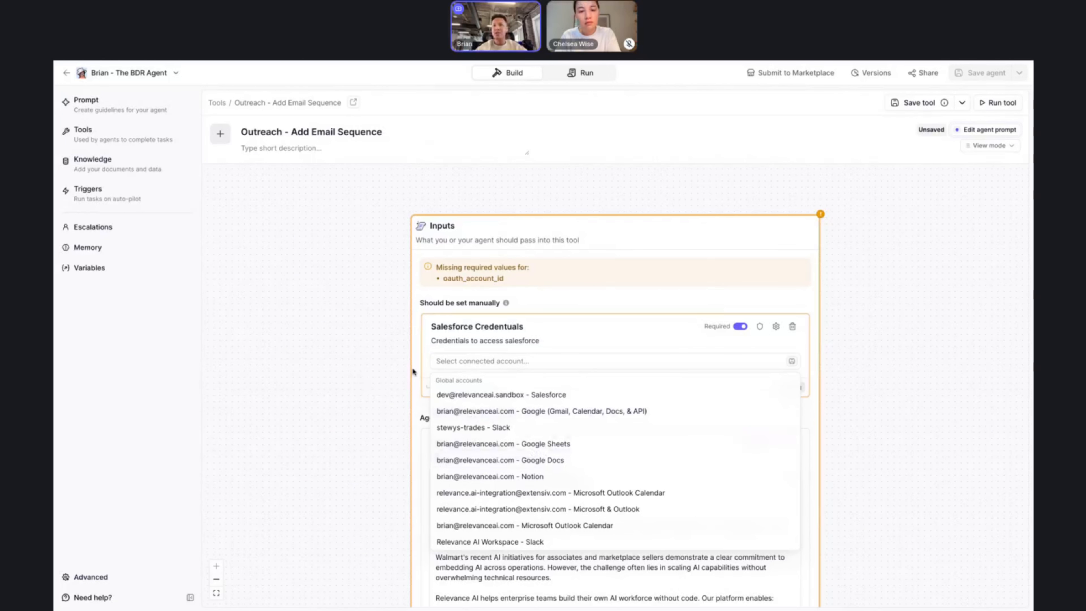
pyautogui.click(483, 395)
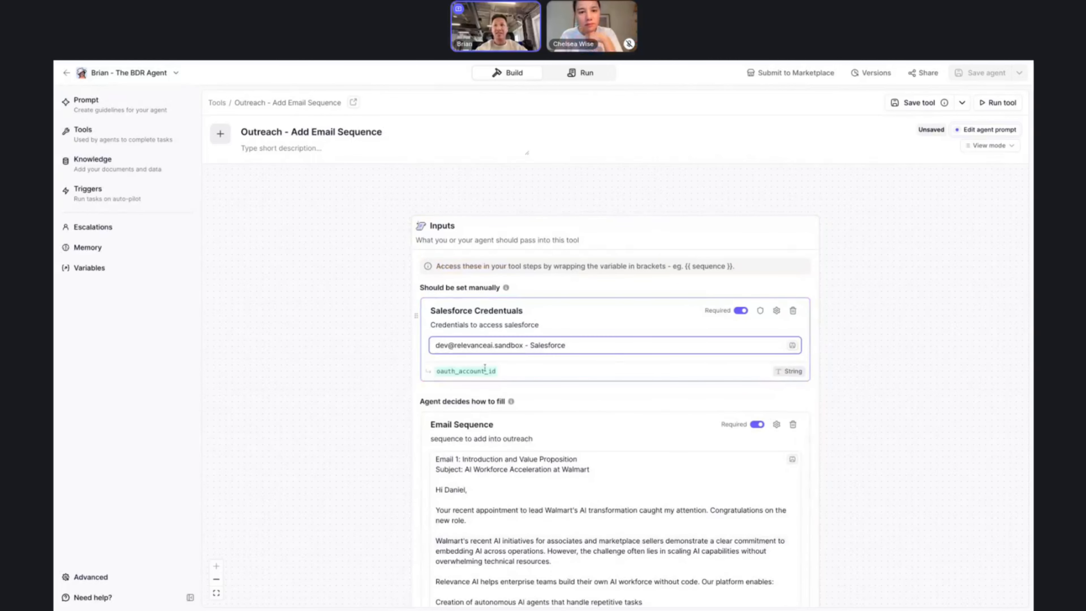
pyautogui.click(773, 346)
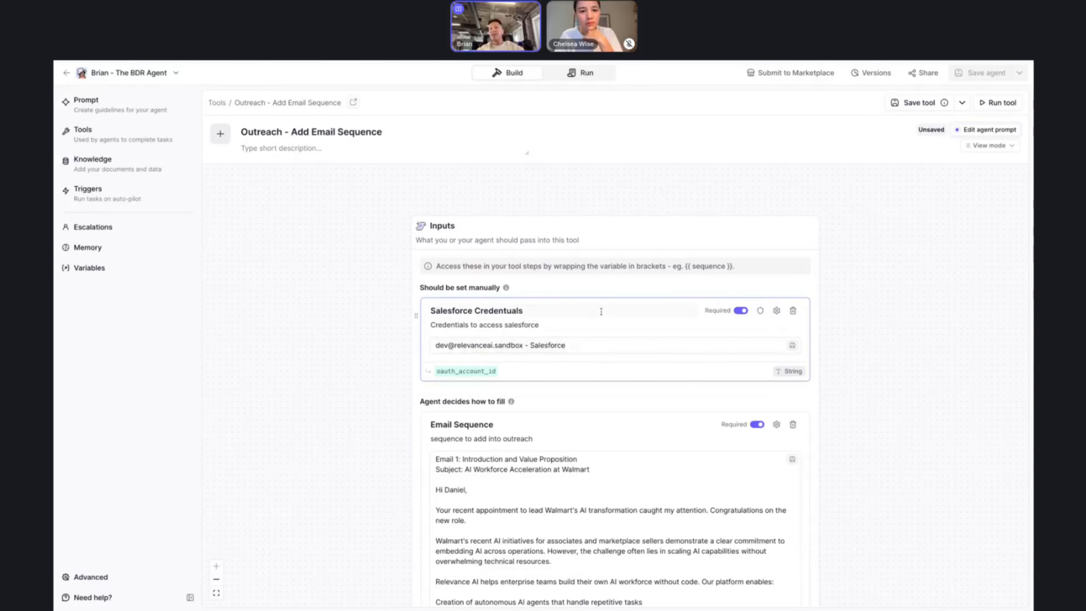
# Add a second OAuth account input to the Outreach tool
pyautogui.scroll(-1, 601, 312)
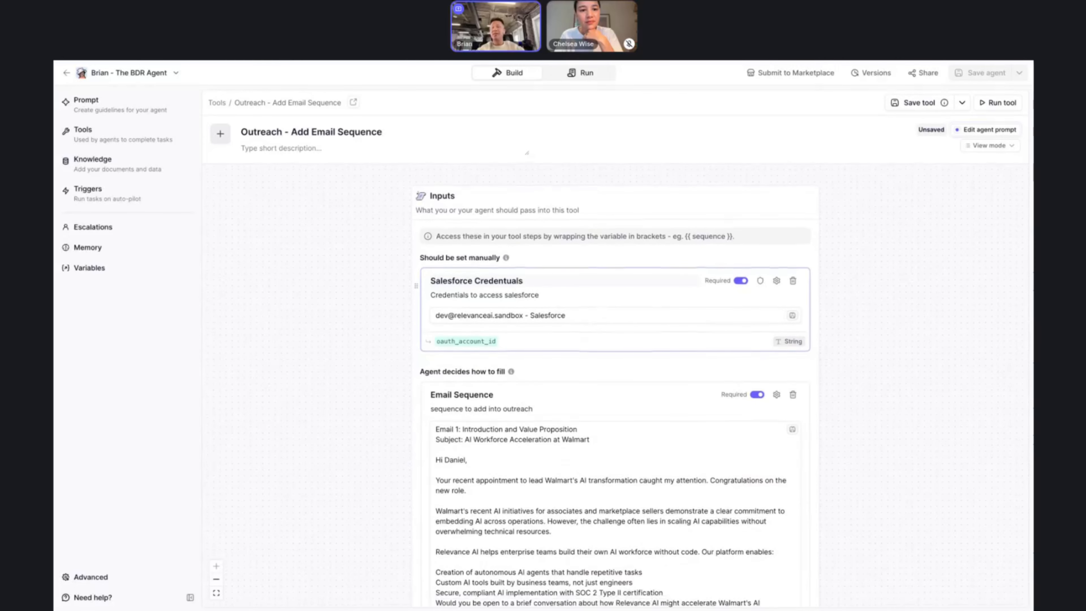
pyautogui.scroll(-20, 732, 458)
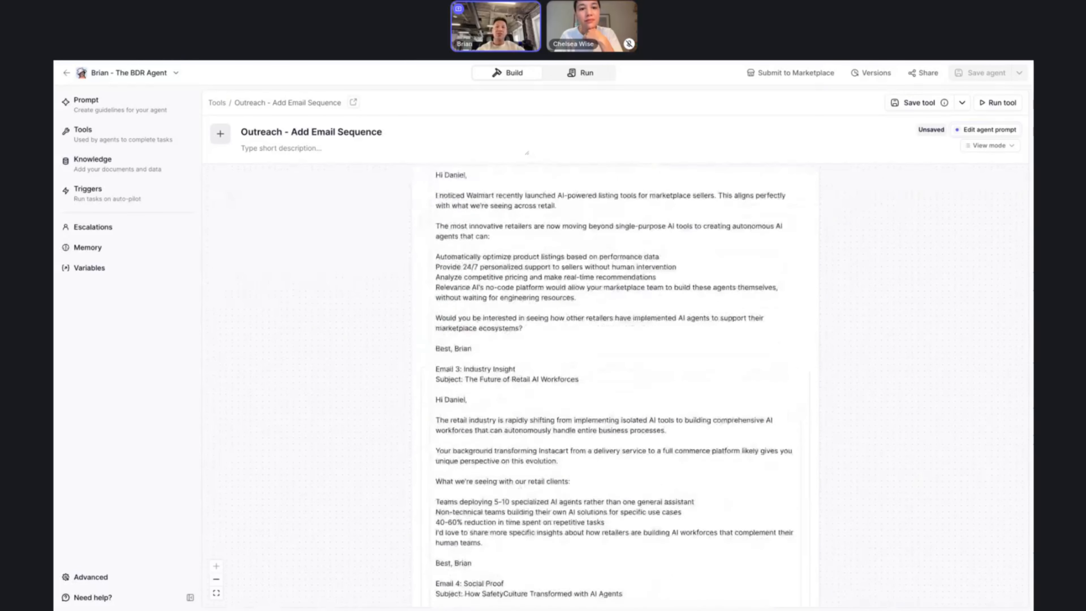
pyautogui.click(736, 438)
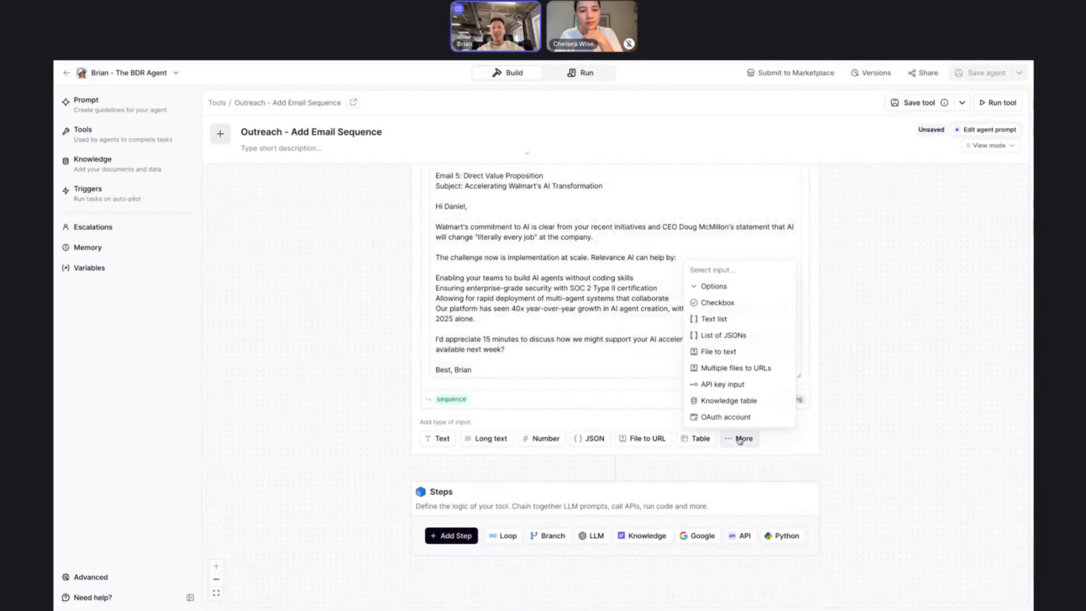
pyautogui.scroll(3, 665, 435)
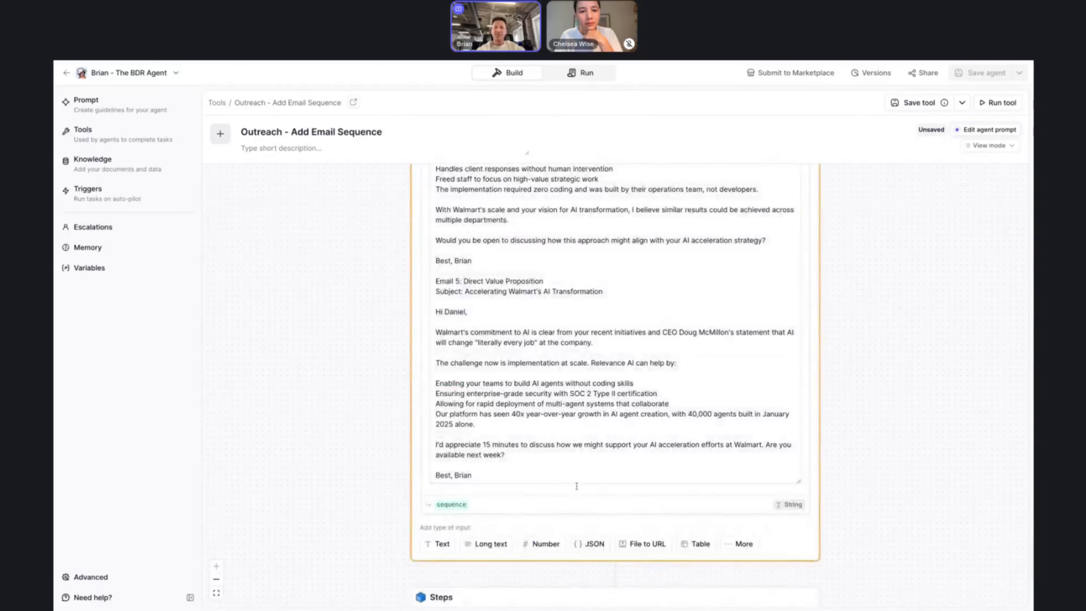
pyautogui.scroll(-1, 665, 435)
pyautogui.scroll(15, 535, 356)
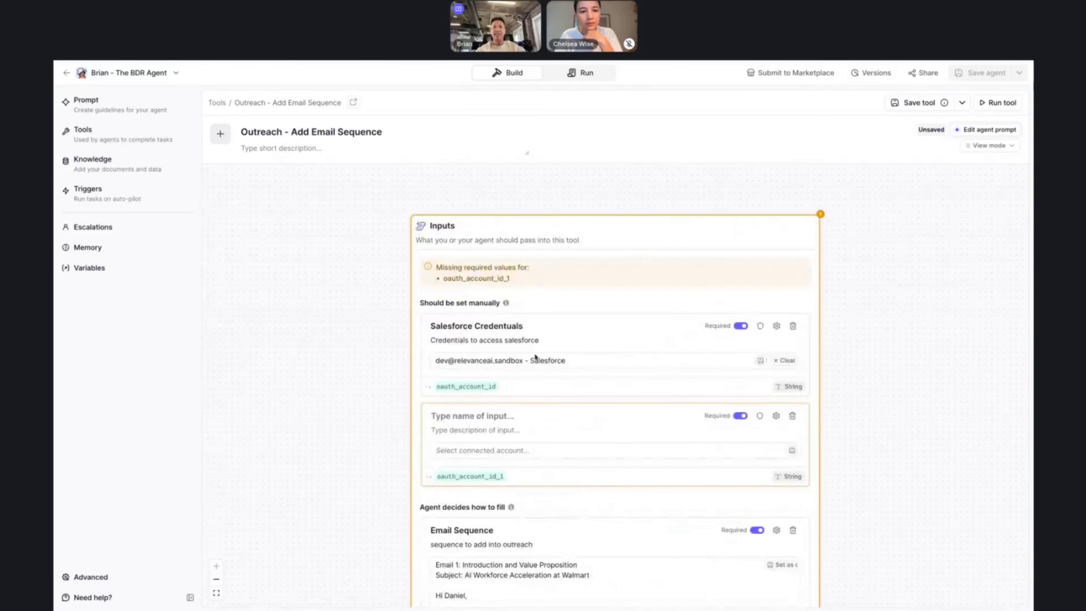
# Name the new connected account input "Outreach Credentials" and describe it as "Credentials for Outreach"
pyautogui.click(491, 415)
pyautogui.write('Outrea')
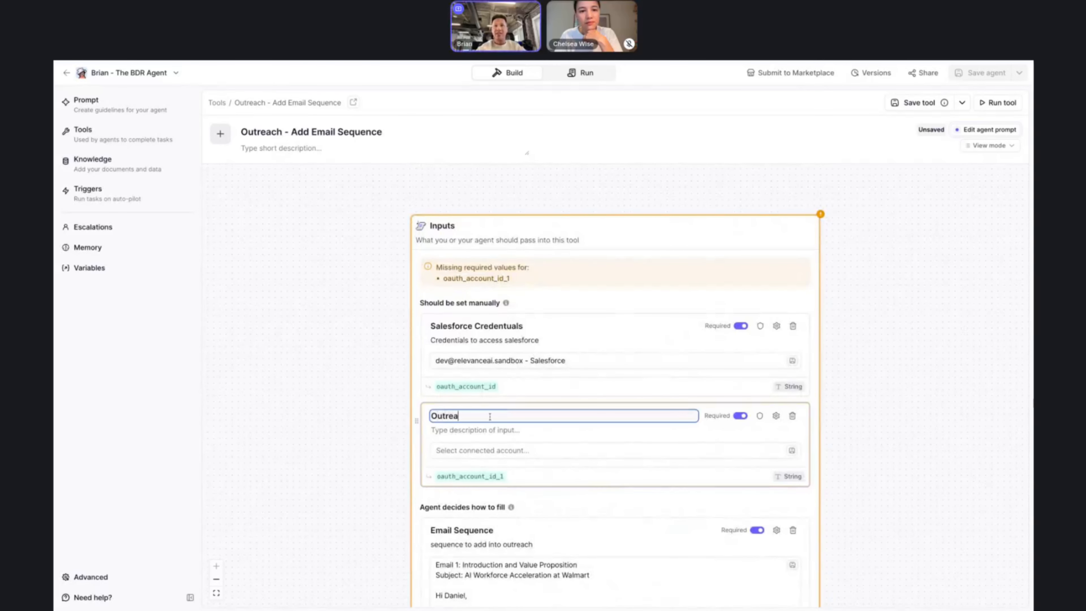
pyautogui.write('ch Credential')
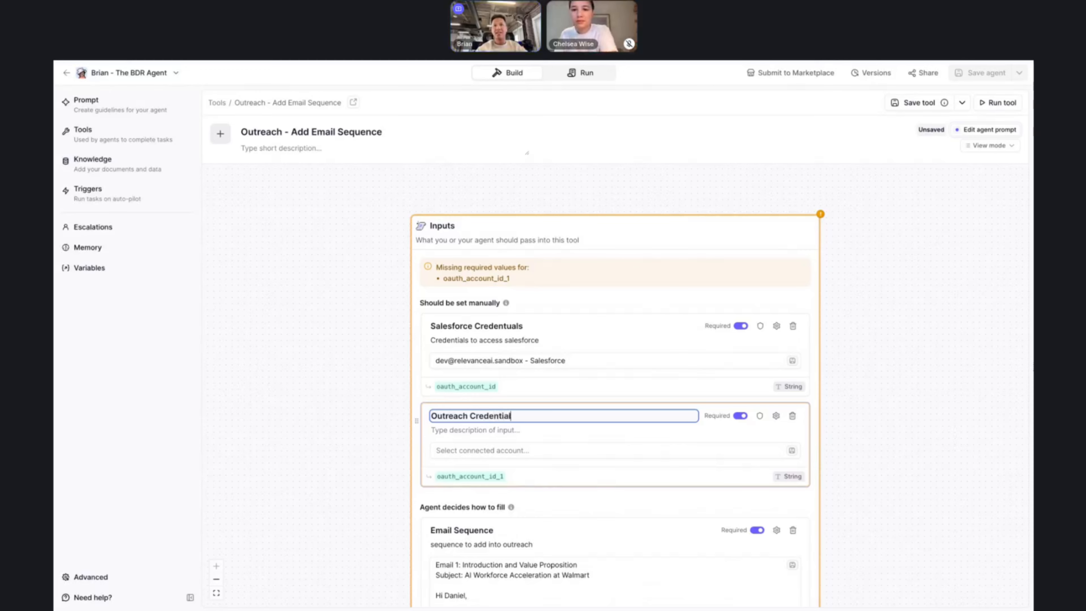
pyautogui.write('s')
pyautogui.click(480, 430)
pyautogui.write('Cre')
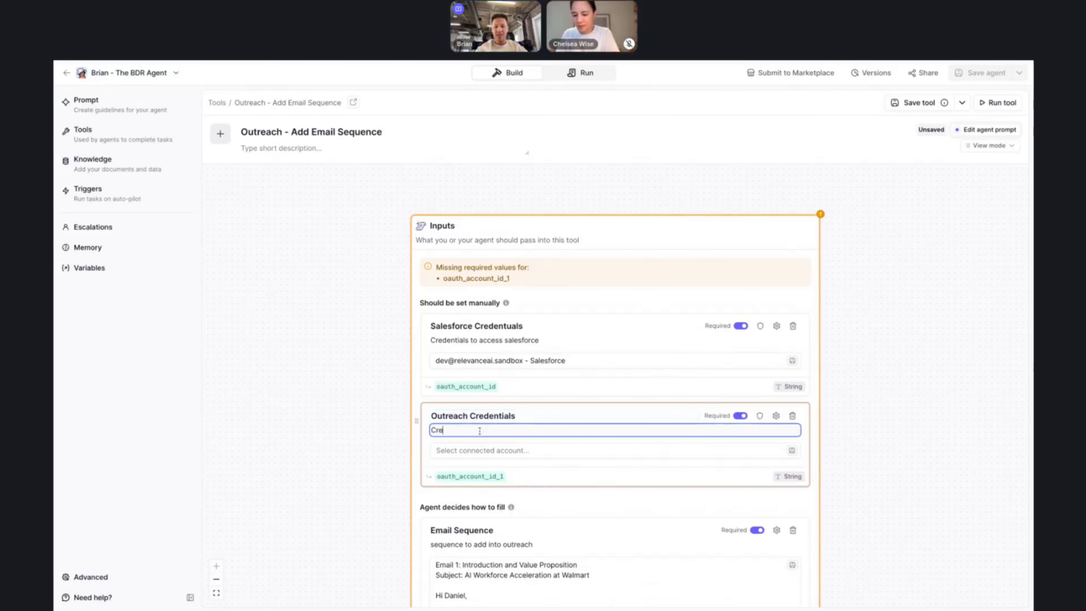
pyautogui.write('dentials for Out')
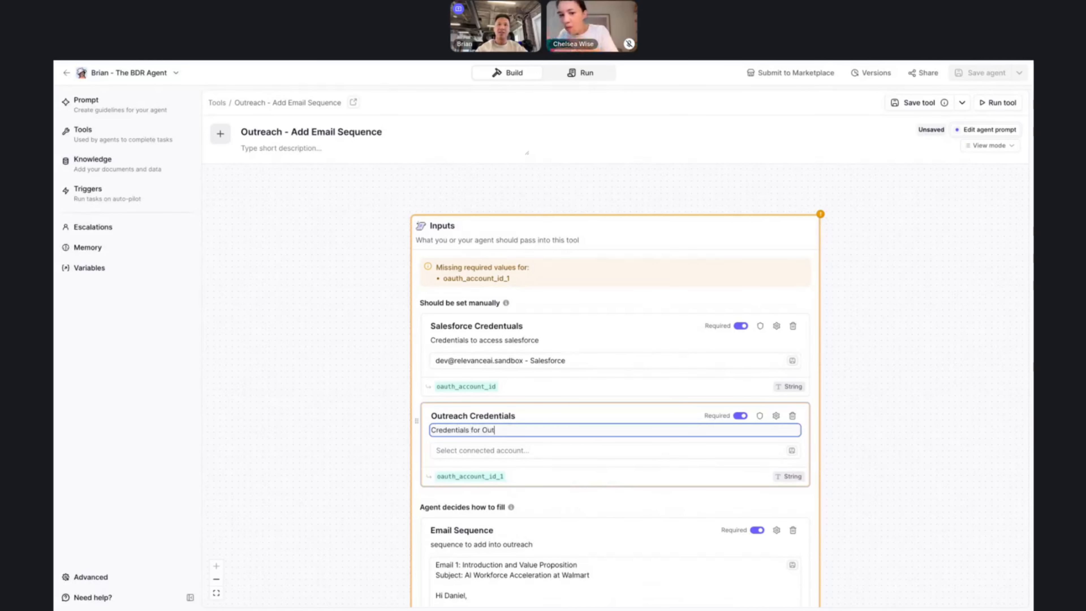
pyautogui.write('reach')
# Choose the Outreach account as the connected account for the Outreach Credentials input
pyautogui.click(482, 452)
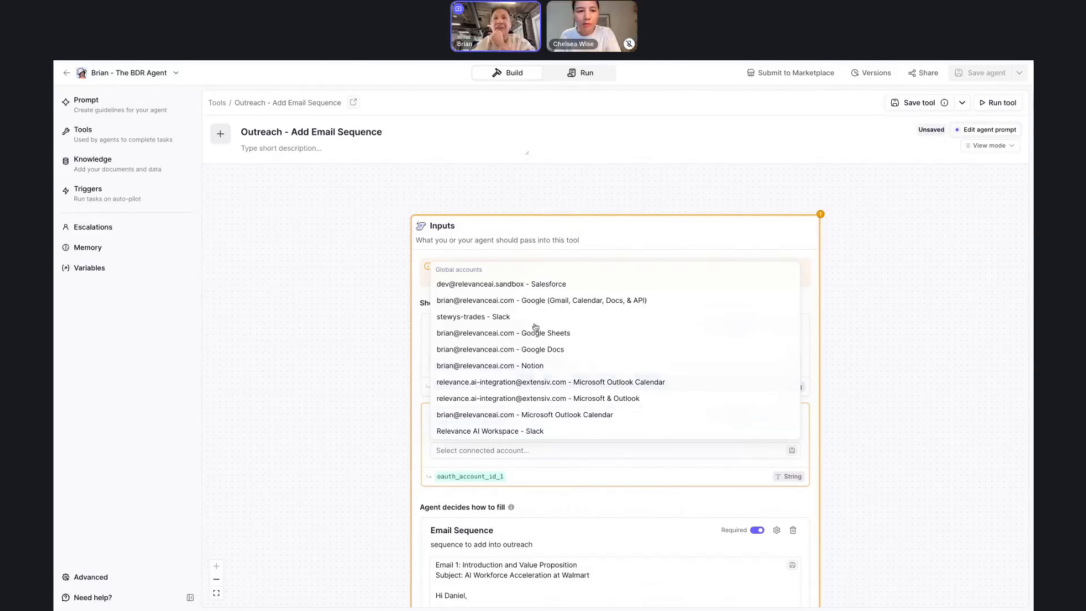
pyautogui.scroll(-3, 532, 338)
pyautogui.scroll(-5, 532, 336)
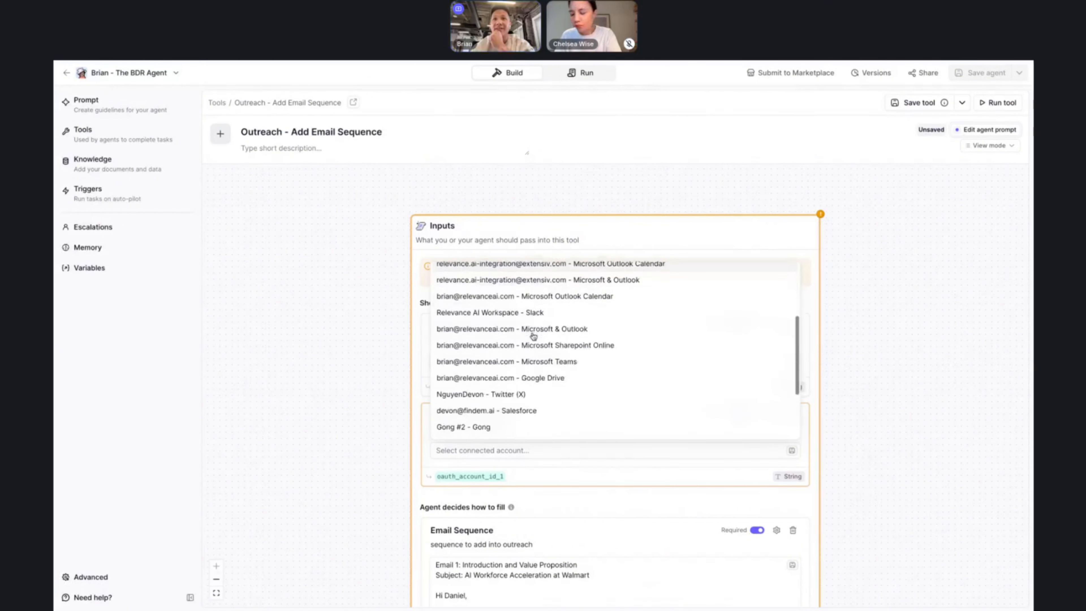
pyautogui.click(498, 387)
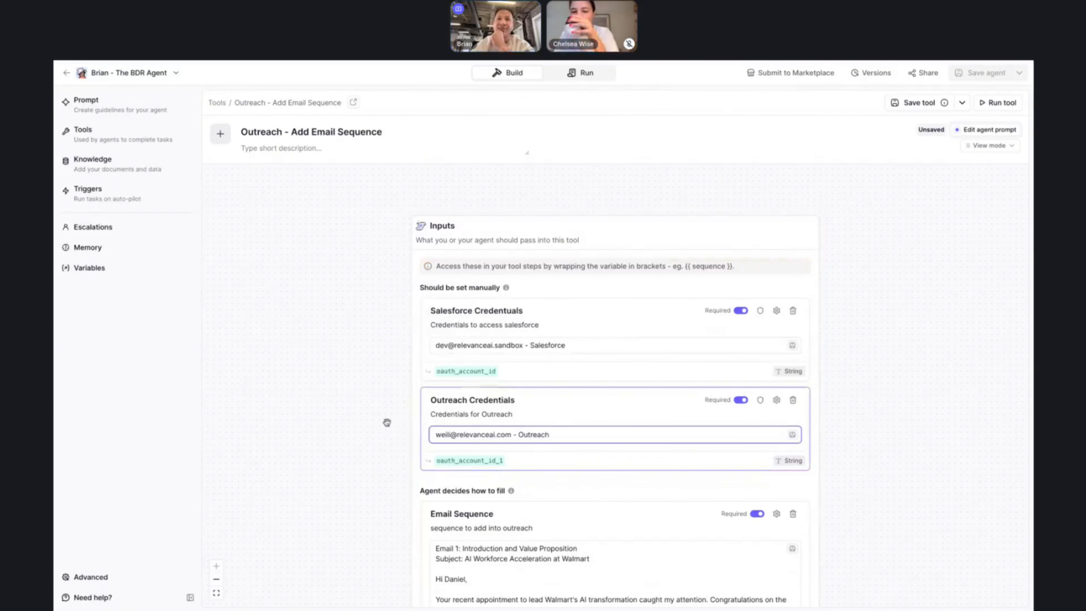
# Rename the Salesforce account input's variable to "salesforce_credentials"
pyautogui.click(467, 371)
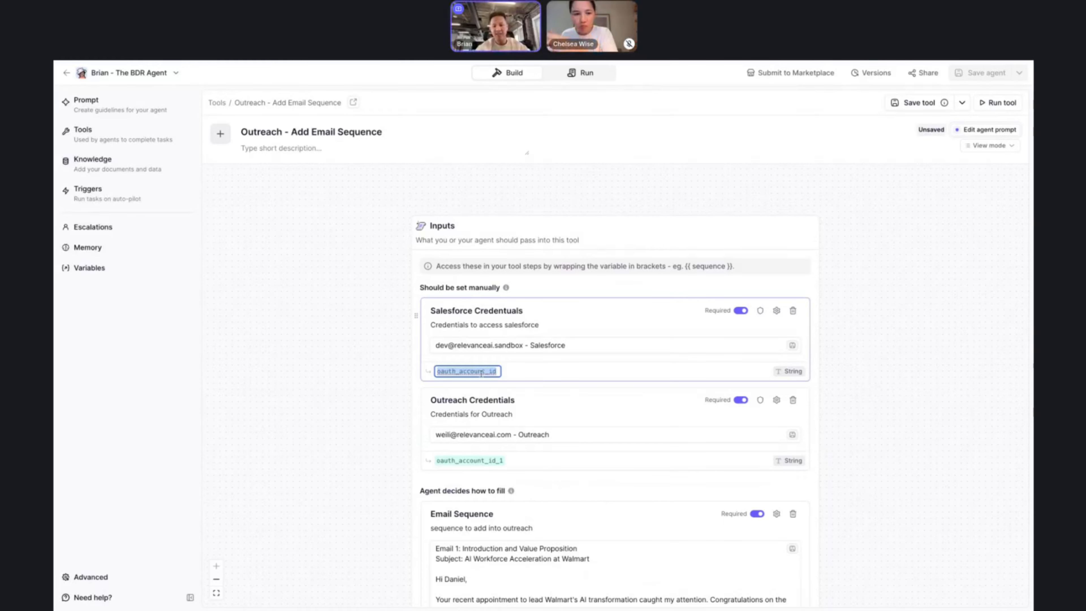
pyautogui.write('sales')
pyautogui.write('force')
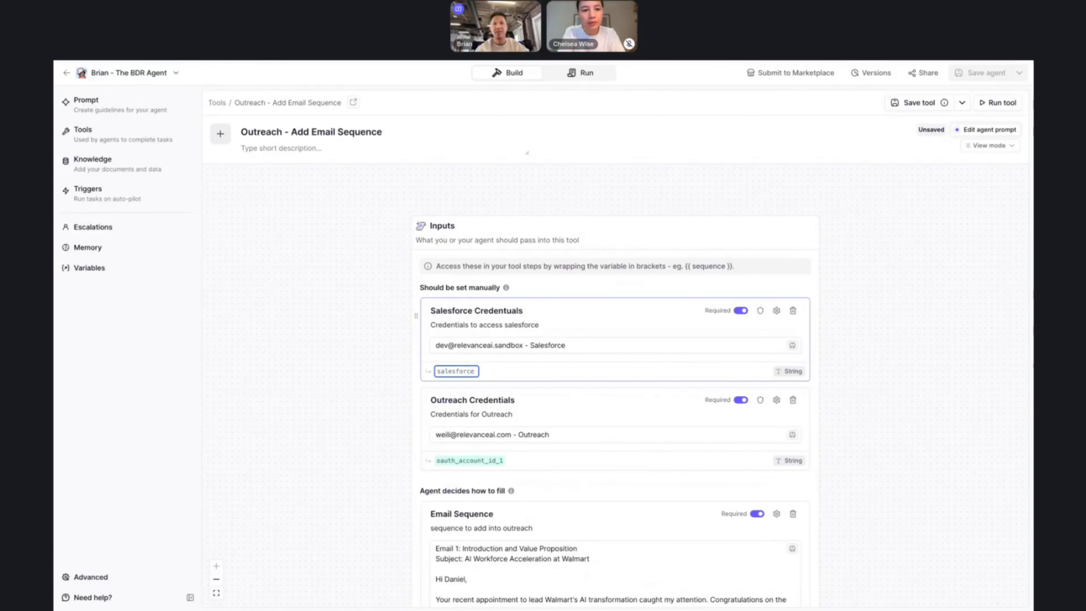
pyautogui.write('_credentials')
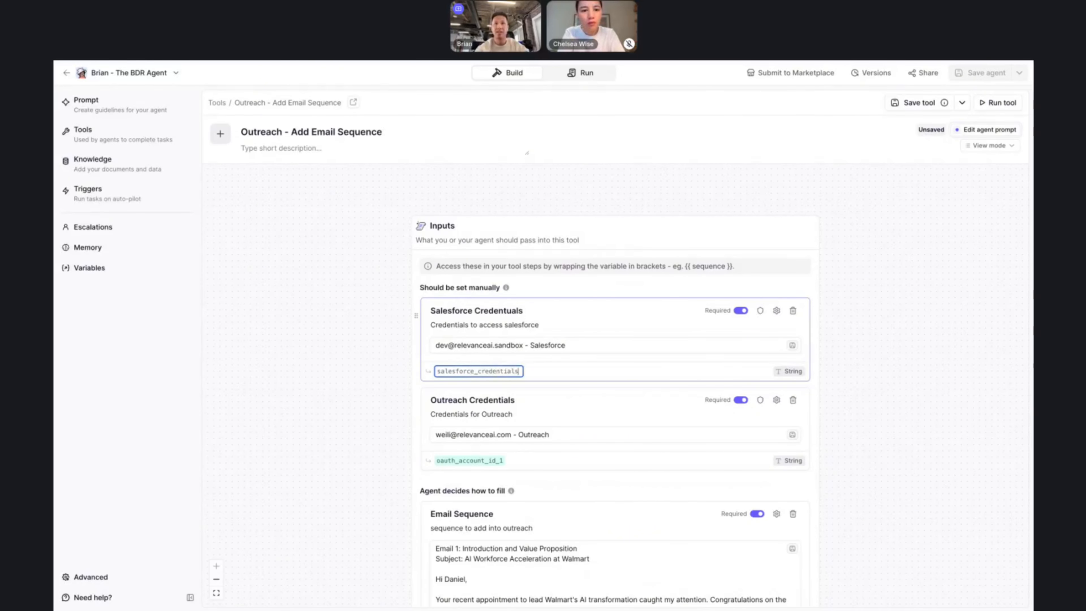
# Rename the Outreach Credentials input's variable to "outreach_credentials"
pyautogui.click(477, 460)
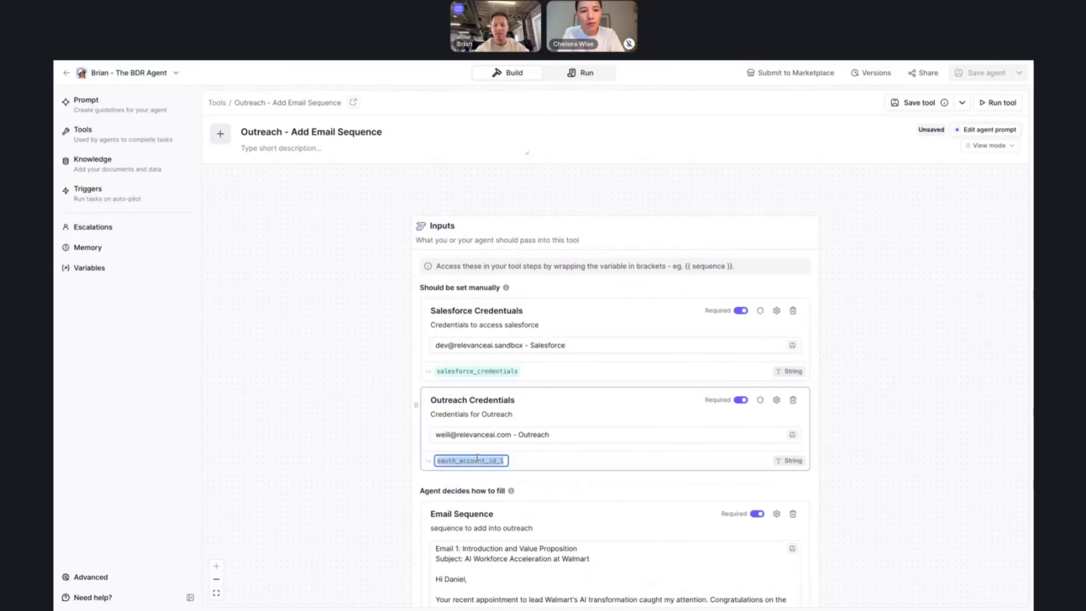
pyautogui.write('ourere')
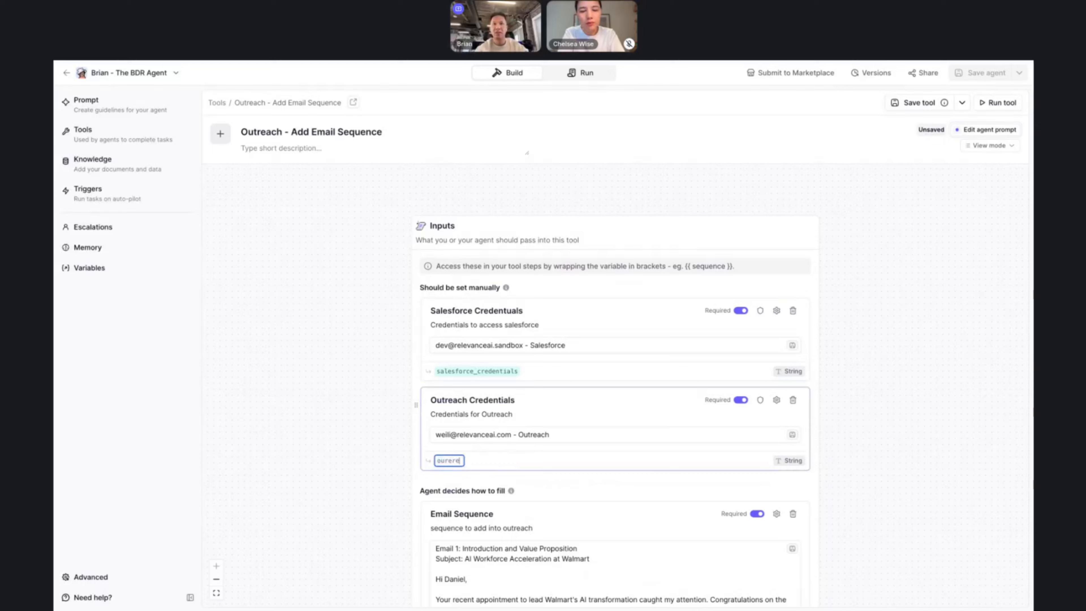
pyautogui.write('ach_c')
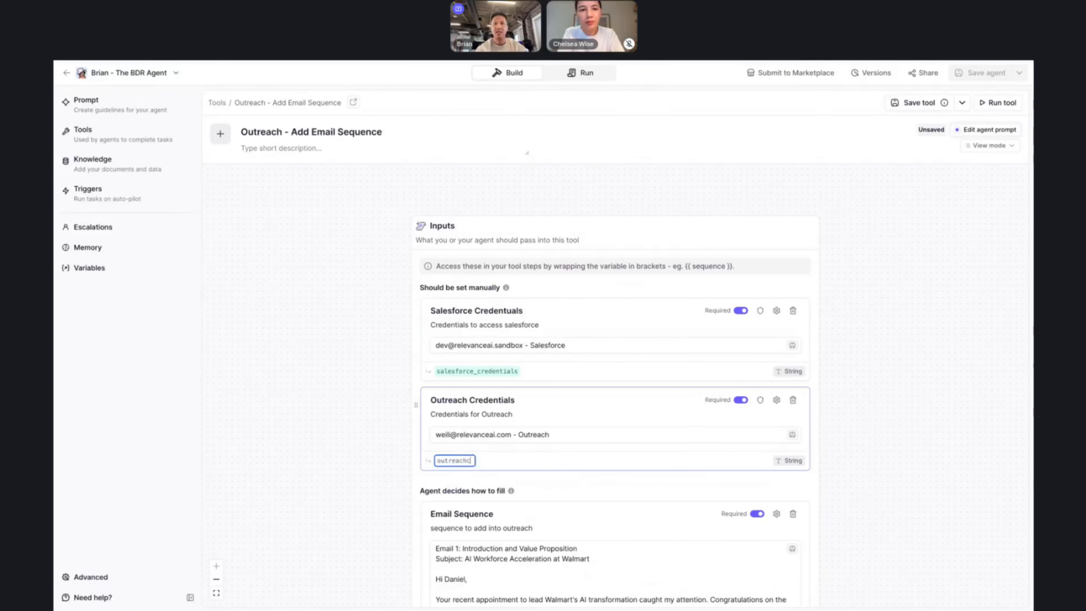
pyautogui.write('cred')
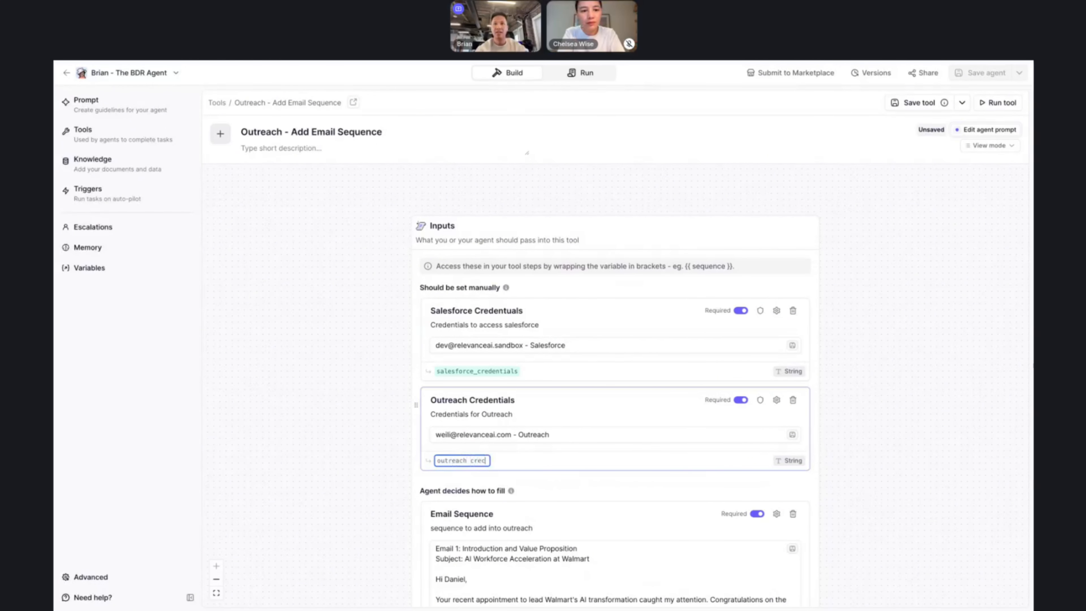
pyautogui.write('entials')
pyautogui.press('Return')
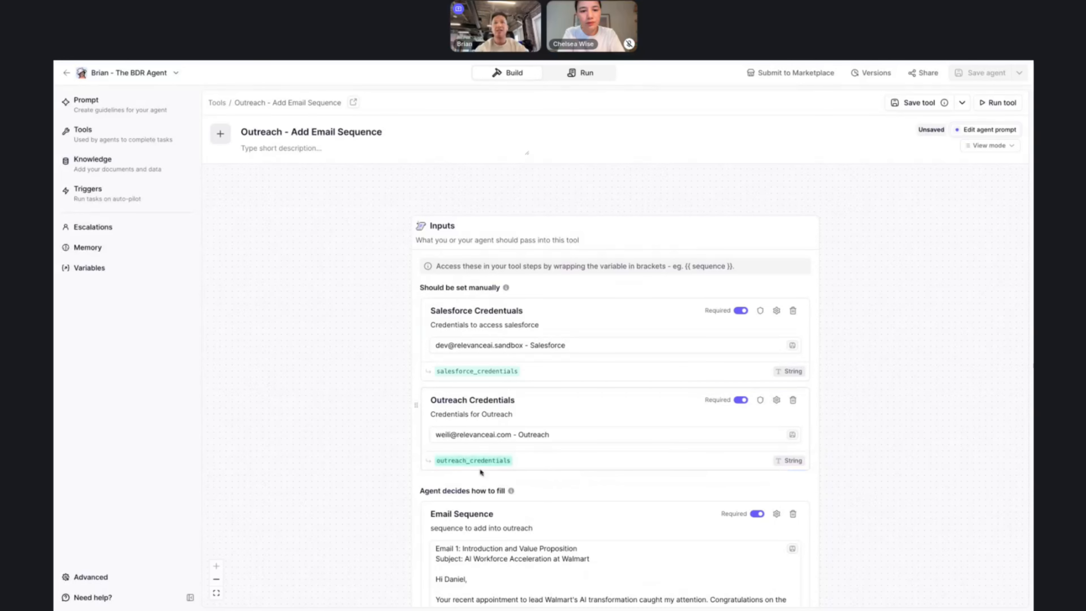
pyautogui.scroll(-4, 522, 453)
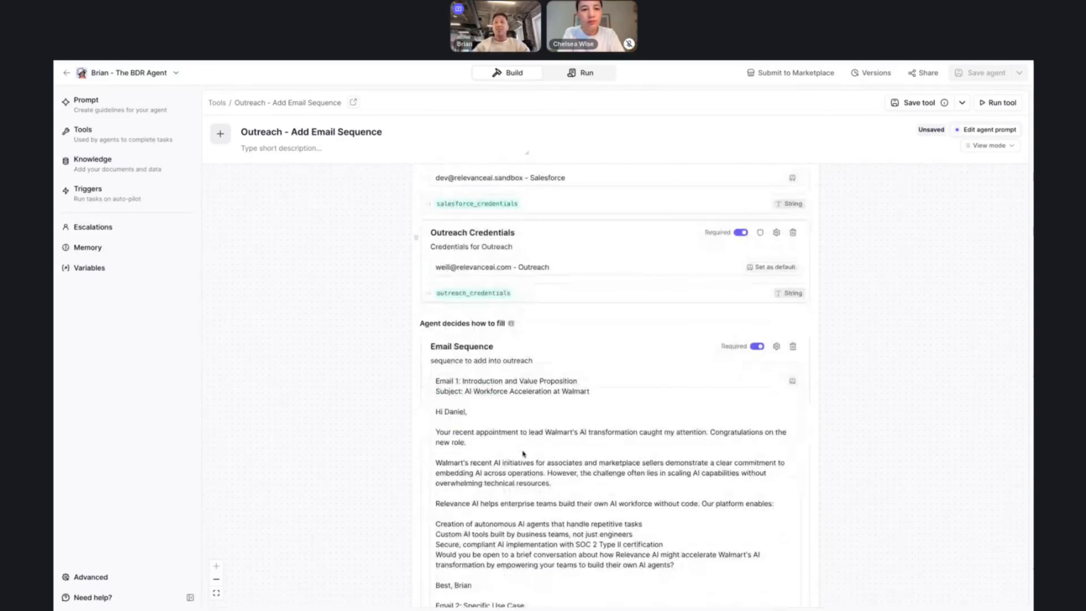
pyautogui.scroll(-2, 523, 454)
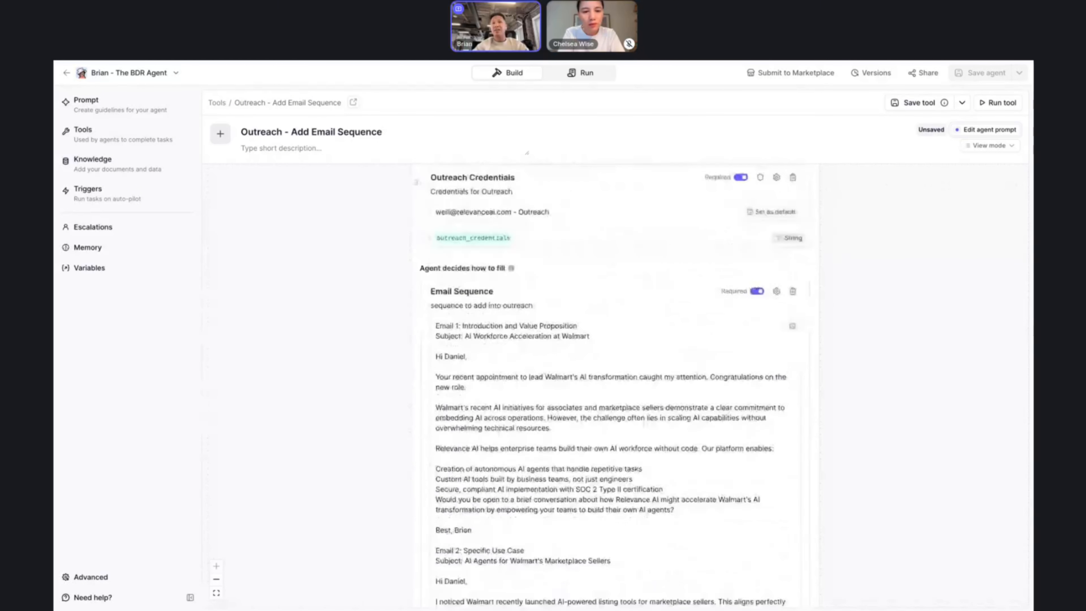
pyautogui.scroll(5, 611, 409)
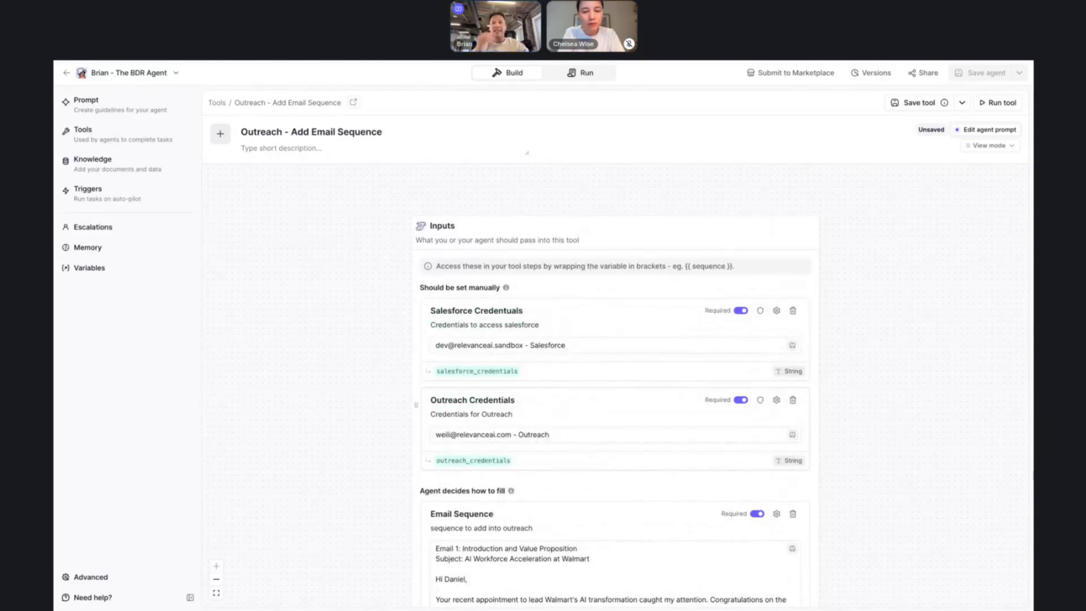
pyautogui.scroll(-1, 612, 411)
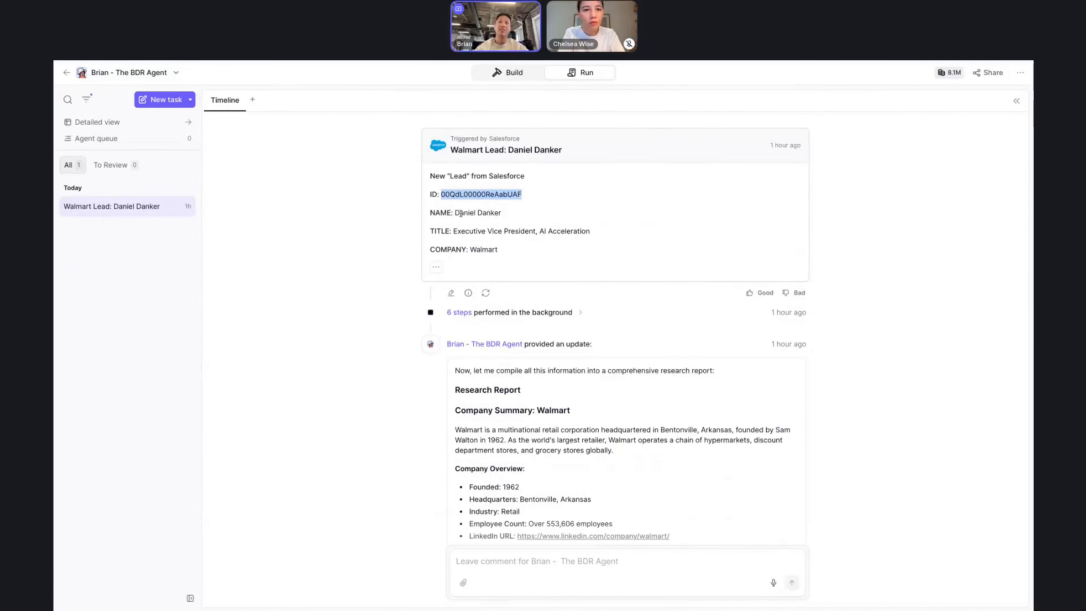
# Select the lead's Salesforce ID in the Walmart lead task and return to the Outreach tool's inputs
pyautogui.click(394, 89)
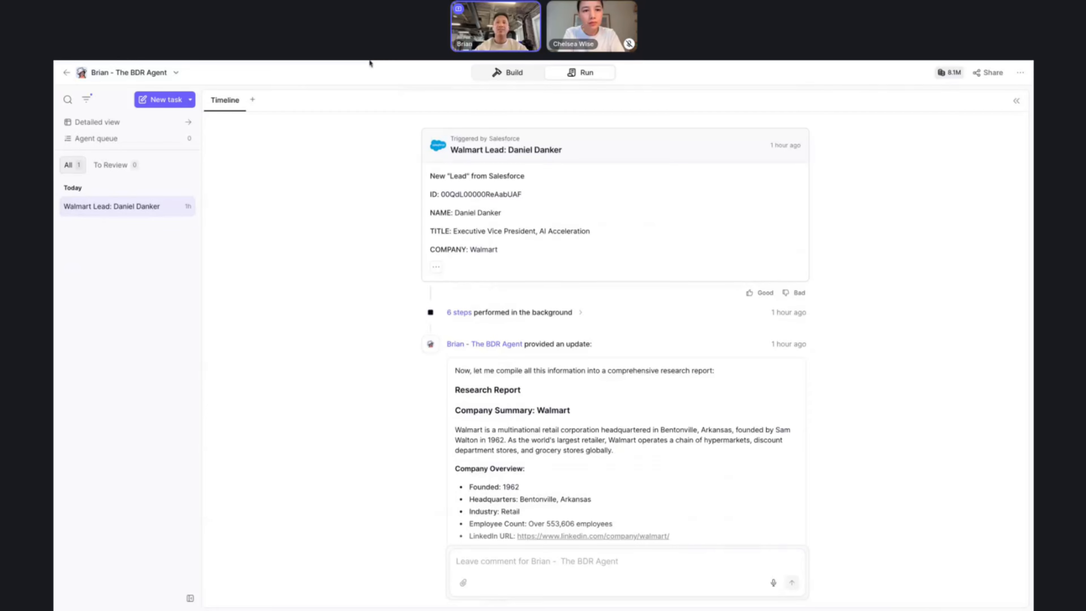
pyautogui.moveTo(429, 193); pyautogui.dragTo(517, 194)
pyautogui.doubleClick(492, 194)
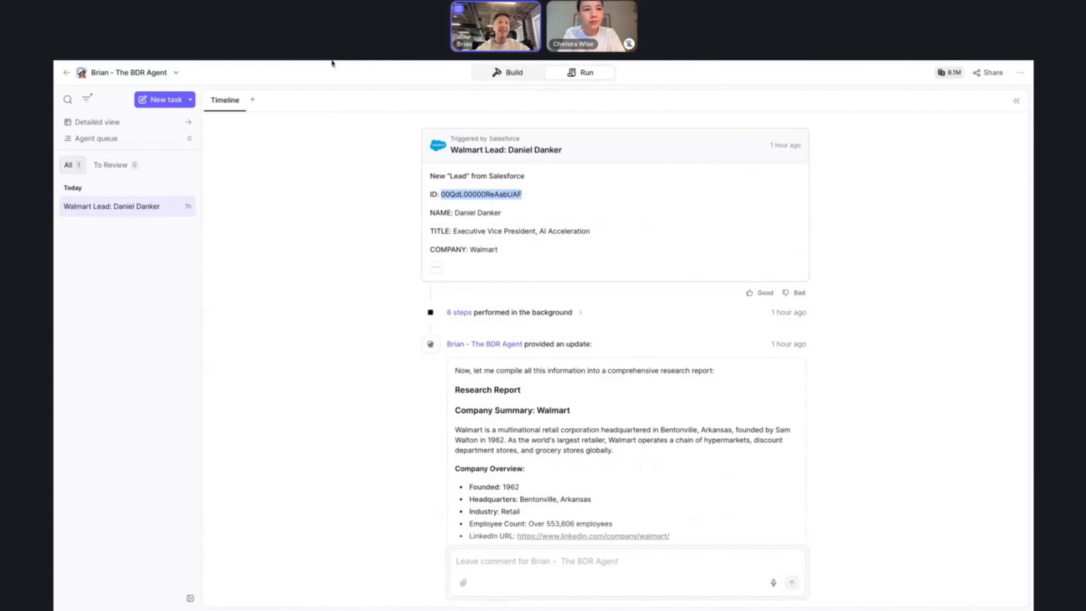
pyautogui.scroll(-20, 386, 373)
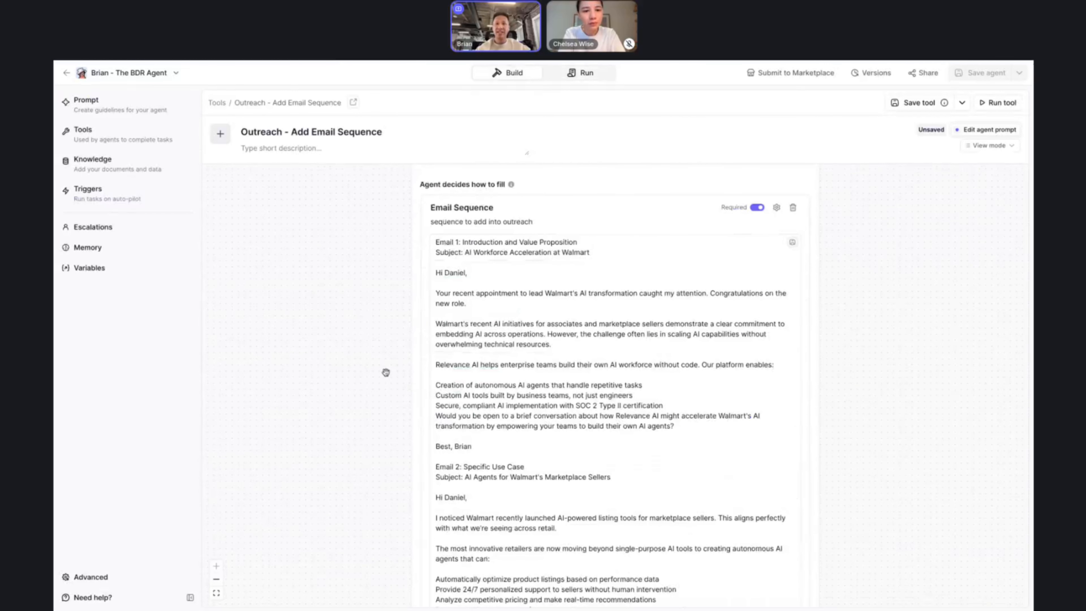
# Add a required text input named "Salesforce Lead ID" to the Outreach - Add Email Sequence tool
pyautogui.click(438, 439)
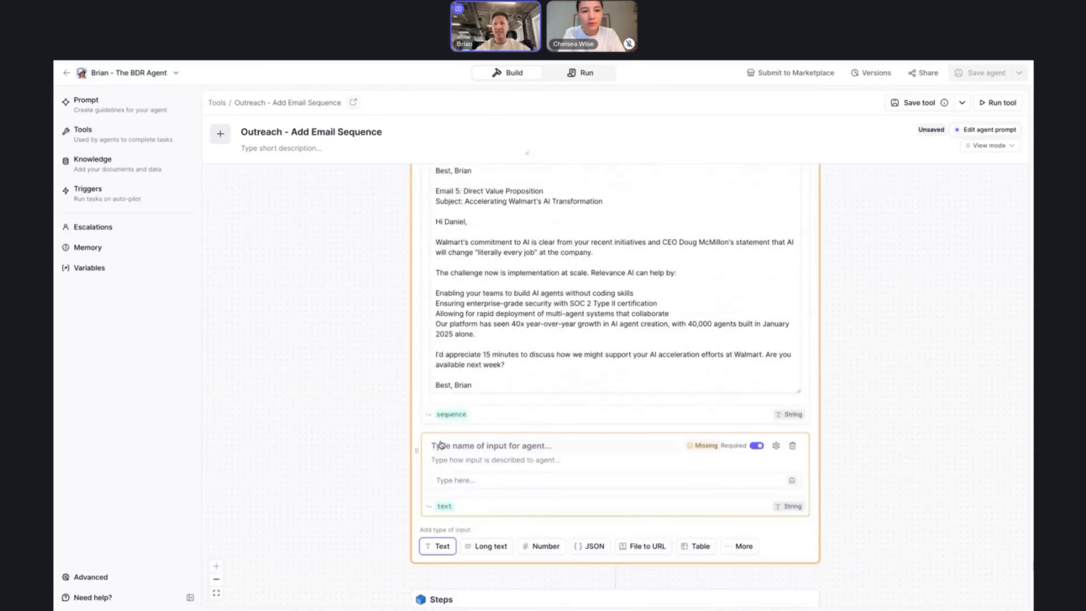
pyautogui.click(512, 446)
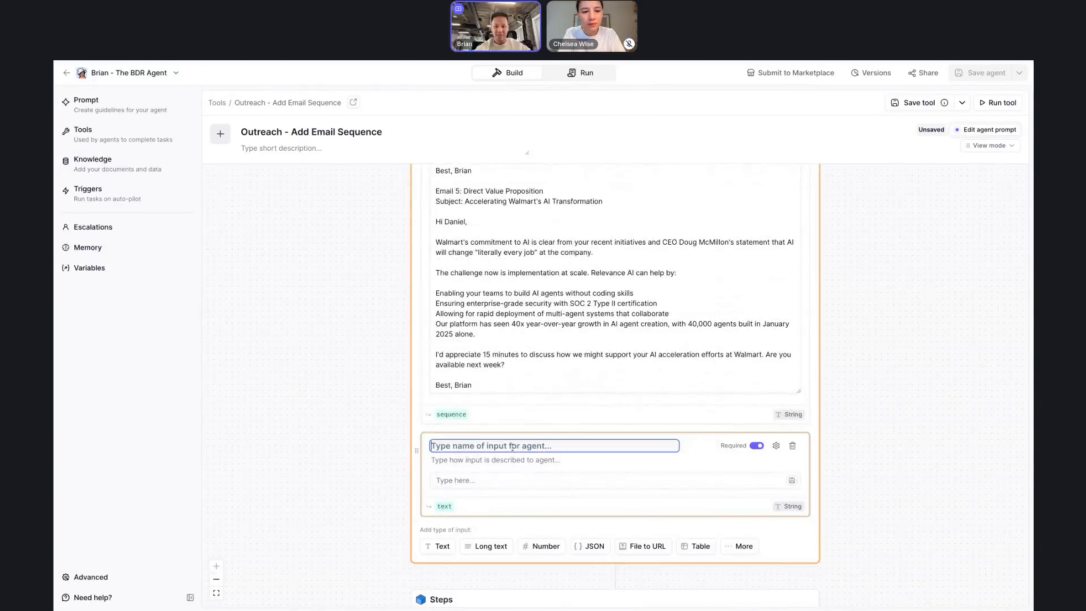
pyautogui.write('Salesfd')
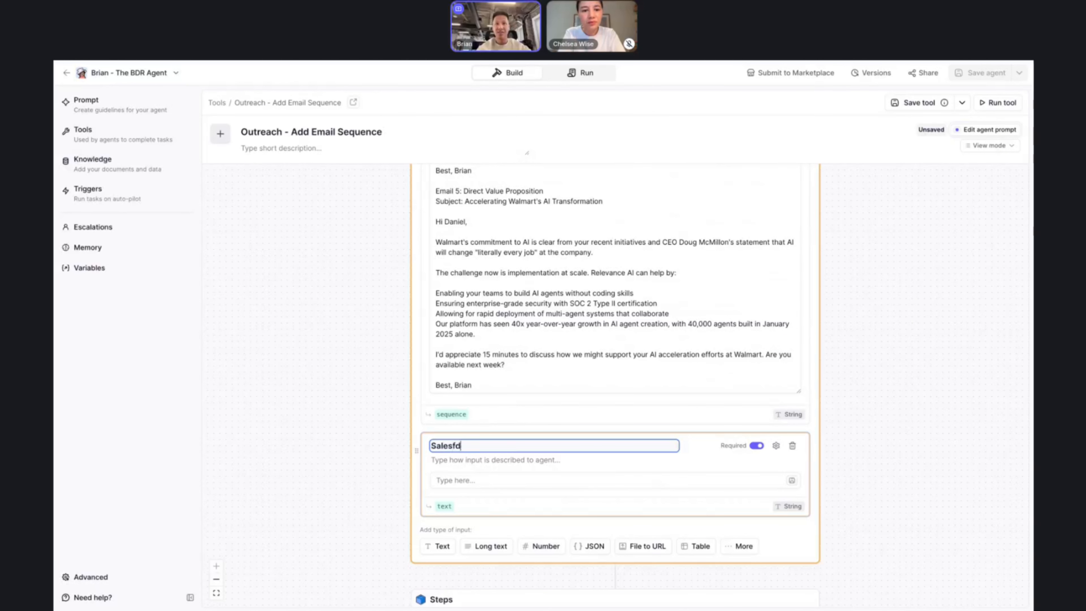
pyautogui.press('BackSpace')
pyautogui.write('orce Lead I')
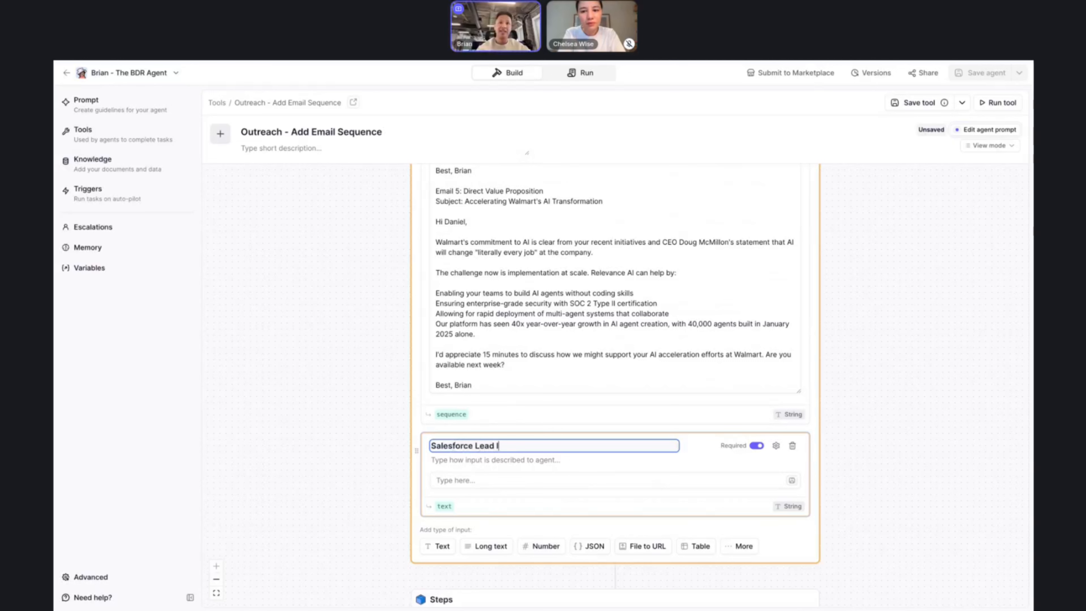
pyautogui.write('D')
# Describe the Salesforce Lead ID input as "The Lead ID from Salesforce"
pyautogui.click(498, 462)
pyautogui.write('the L')
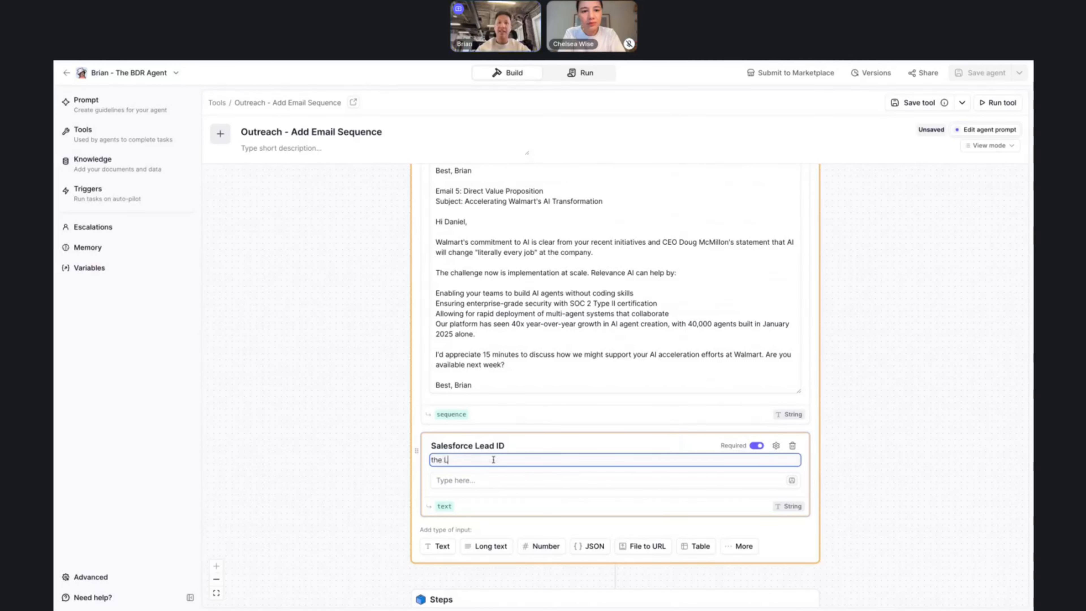
pyautogui.write('Ead')
pyautogui.press('BackSpace')
pyautogui.press('BackSpace')
pyautogui.press('BackSpace')
pyautogui.press('BackSpace')
pyautogui.press('BackSpace')
pyautogui.press('BackSpace')
pyautogui.press('BackSpace')
pyautogui.press('BackSpace')
pyautogui.write('The Lead ID from sa')
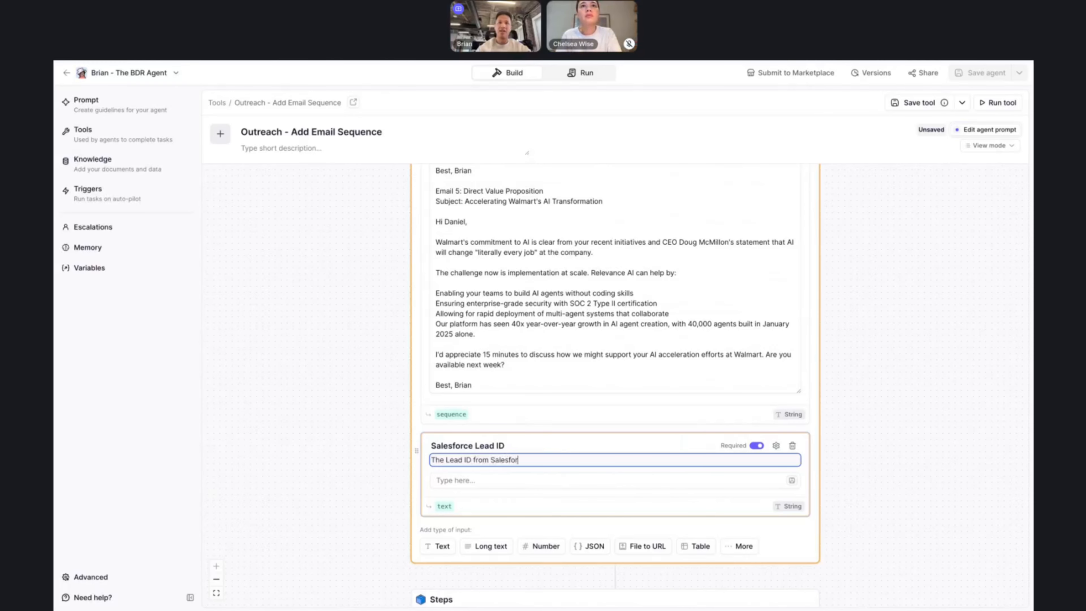
# Rename the Salesforce Lead ID input's variable to "salesforce_lead_id"
pyautogui.doubleClick(444, 506)
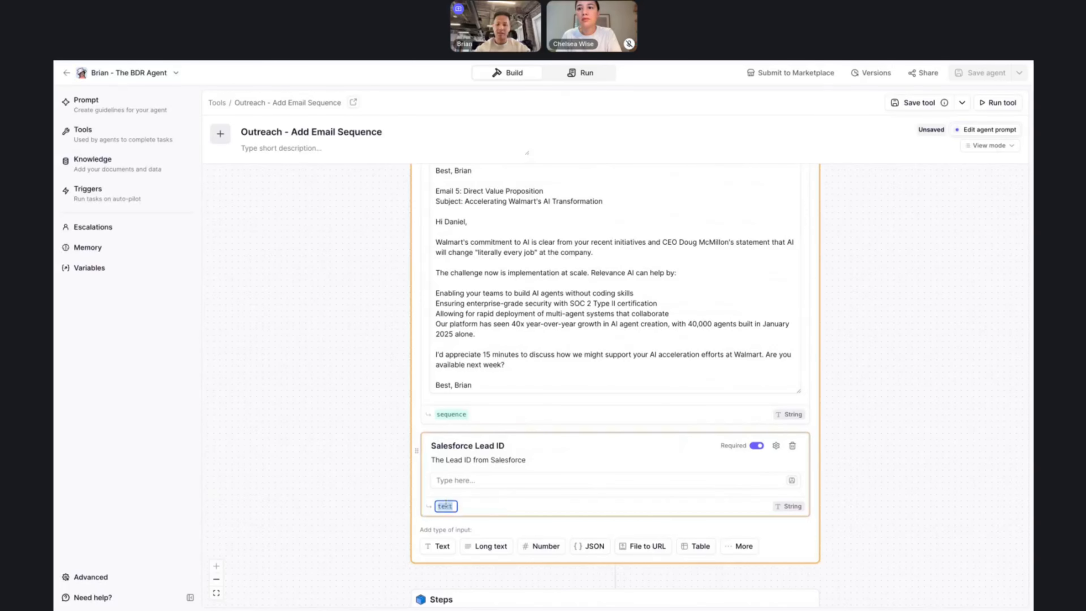
pyautogui.write('salesfo')
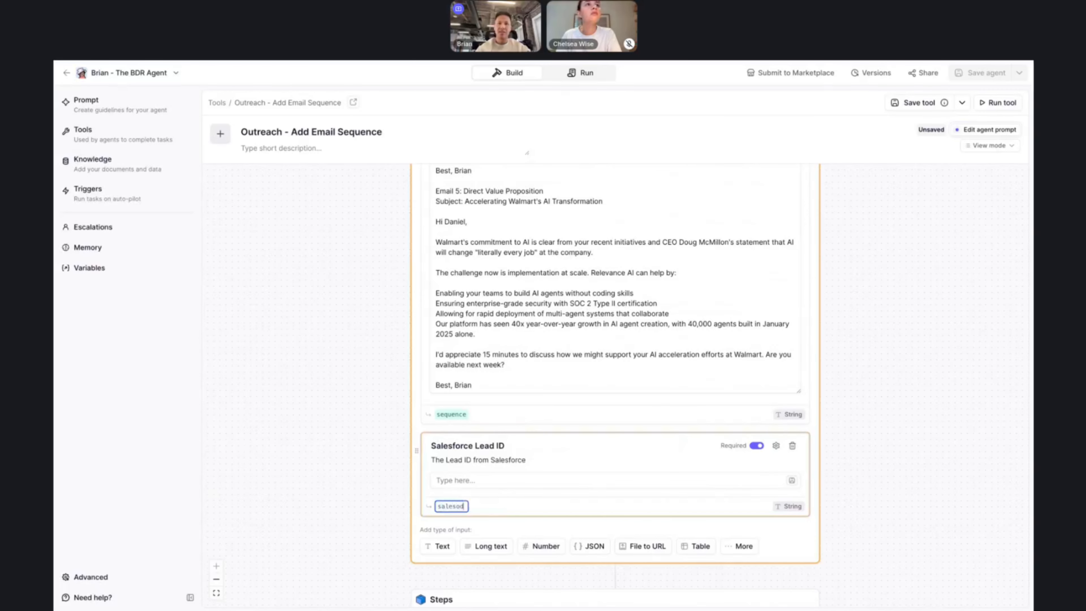
pyautogui.write('sforce_lead_id')
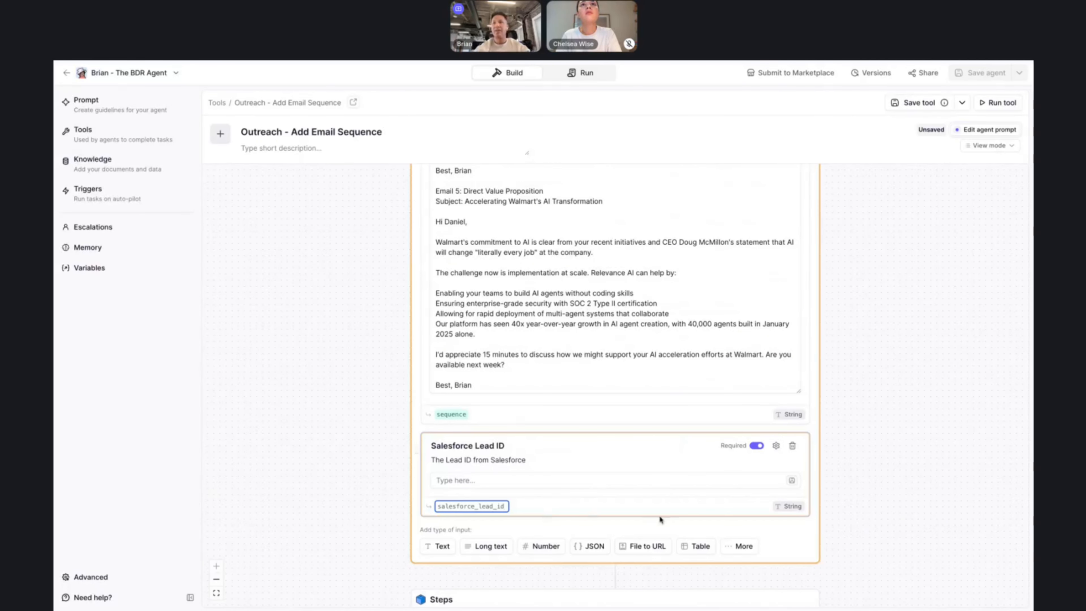
pyautogui.click(872, 487)
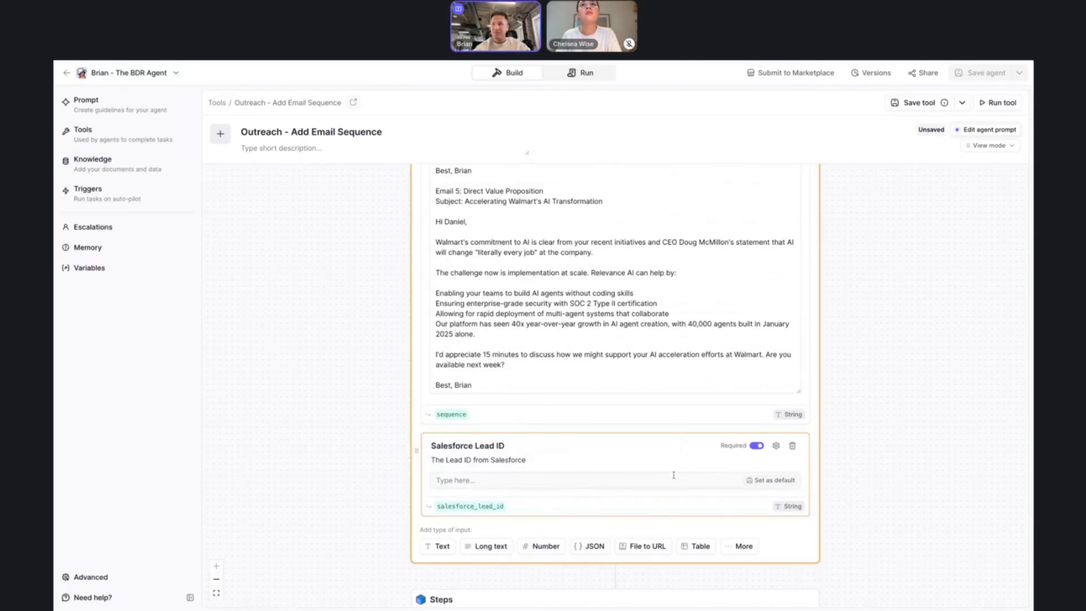
# Require the agent builder to set the Salesforce Lead ID input manually
pyautogui.click(776, 446)
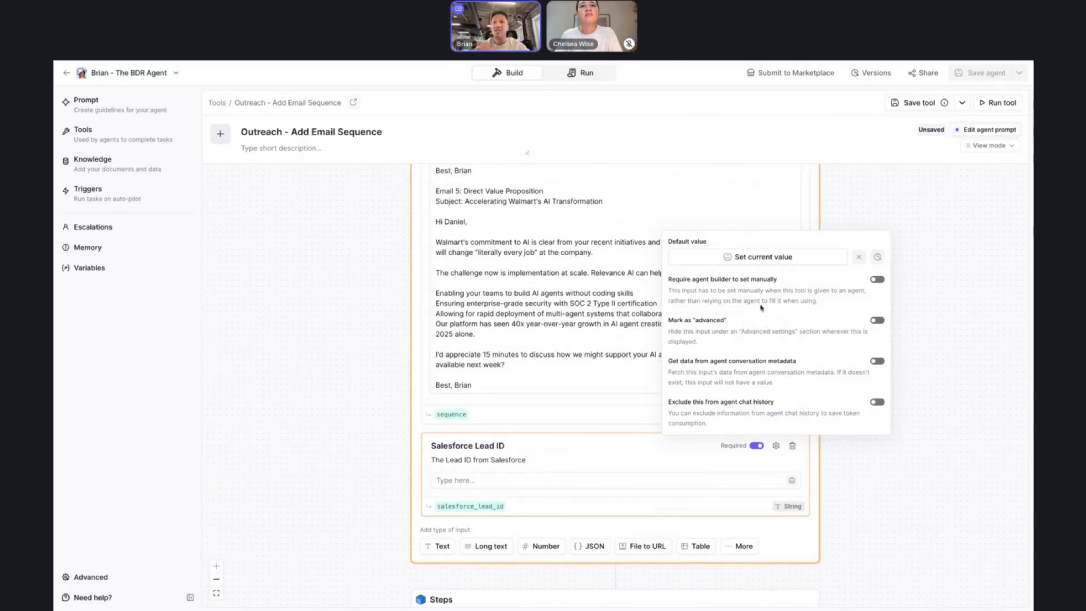
pyautogui.click(694, 478)
pyautogui.click(776, 445)
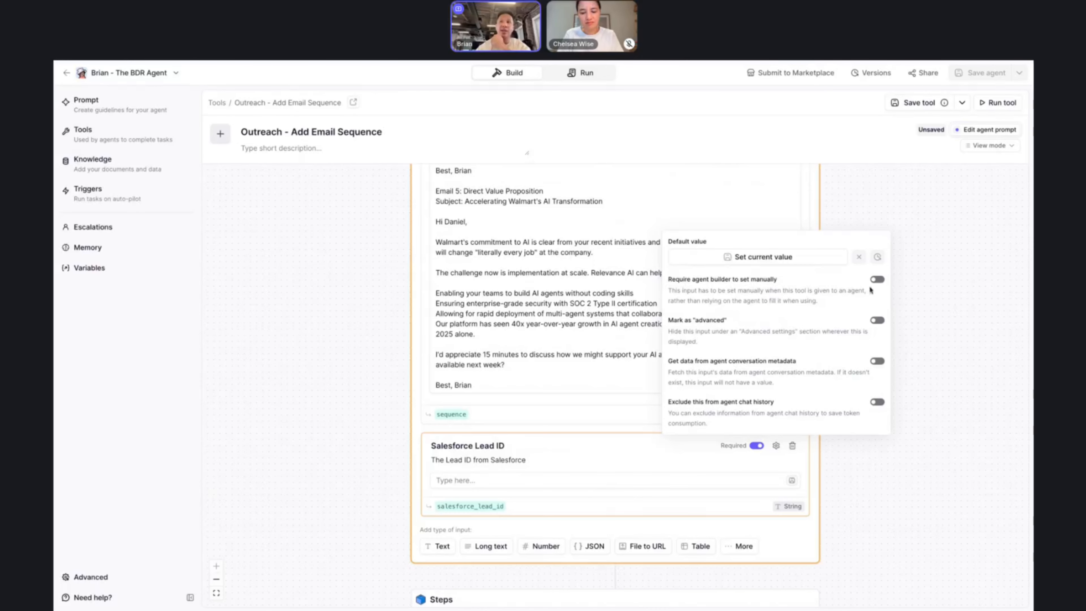
pyautogui.scroll(10, 875, 286)
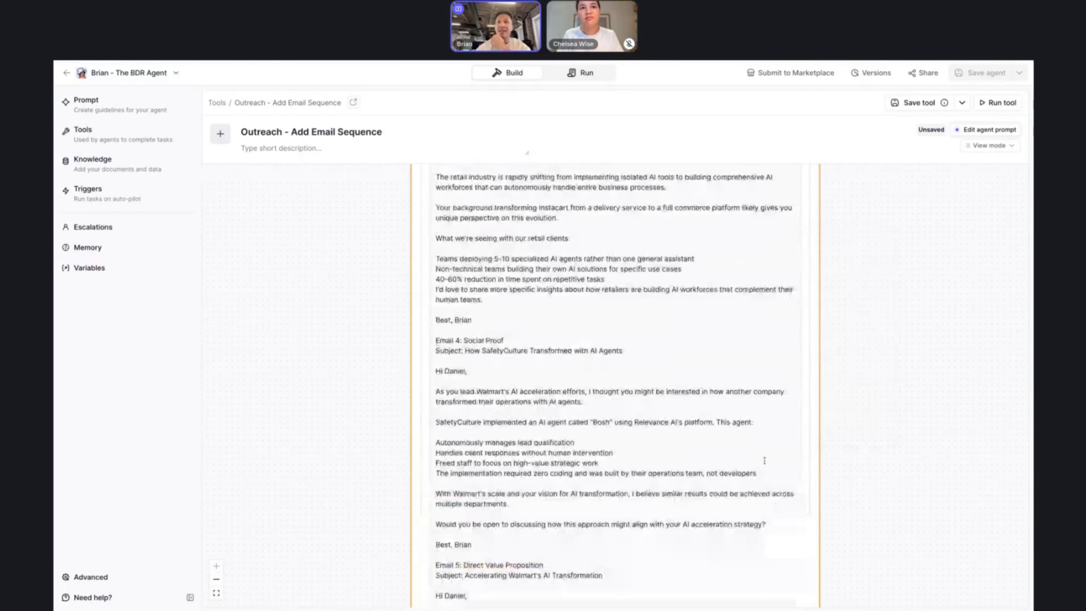
pyautogui.scroll(10, 764, 461)
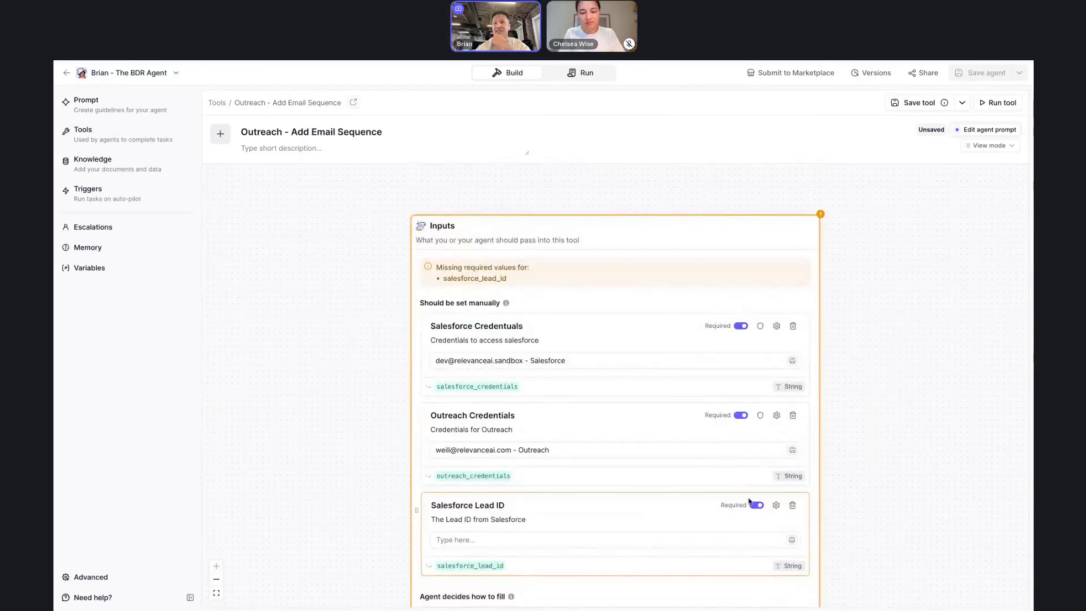
# Turn off the manual-setting requirement for the Salesforce Lead ID input so the agent decides how to fill it
pyautogui.click(776, 505)
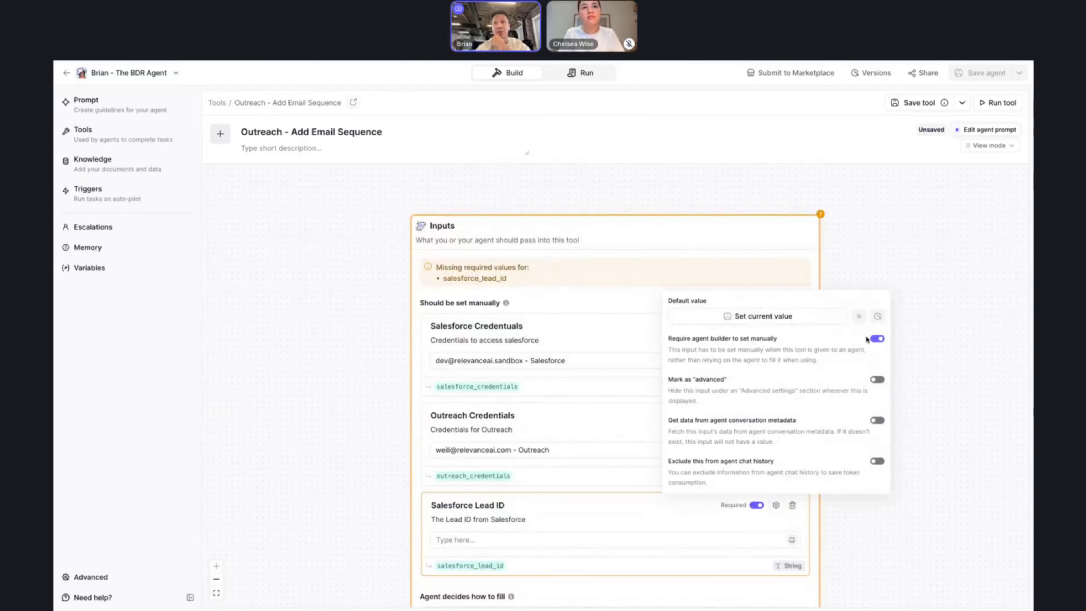
pyautogui.click(877, 341)
pyautogui.scroll(-15, 543, 561)
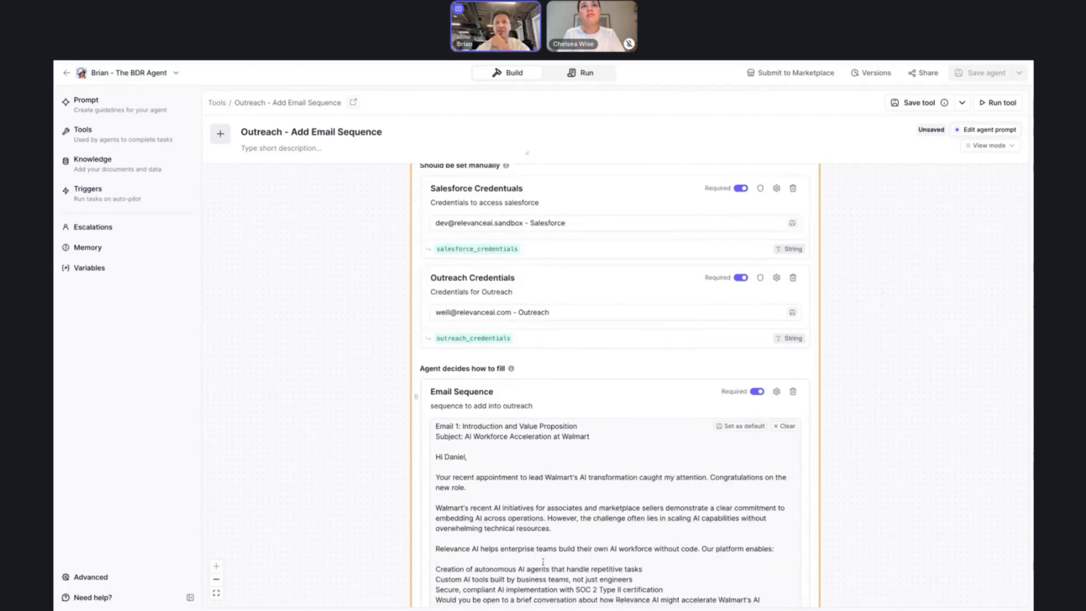
pyautogui.scroll(-10, 543, 561)
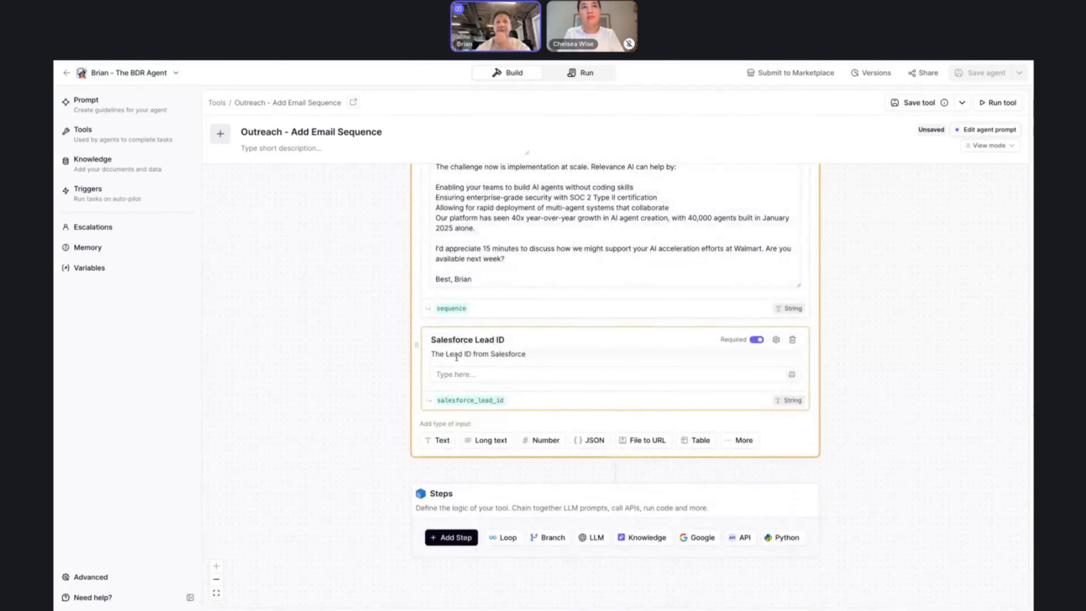
# Select the lead's Salesforce ID in the trigger details of the Walmart lead task
pyautogui.click(582, 74)
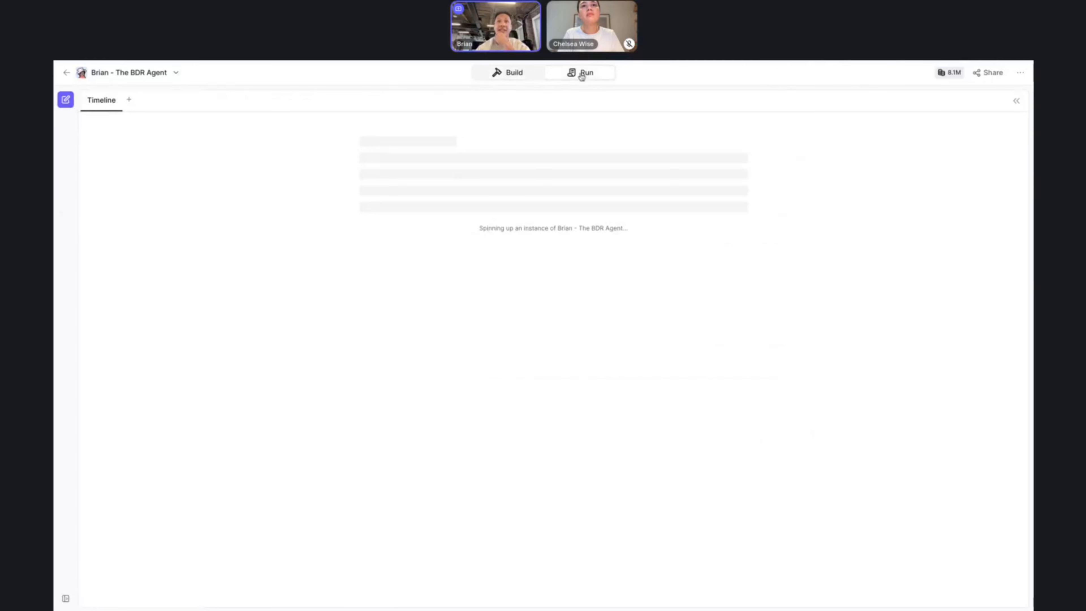
pyautogui.scroll(20, 491, 219)
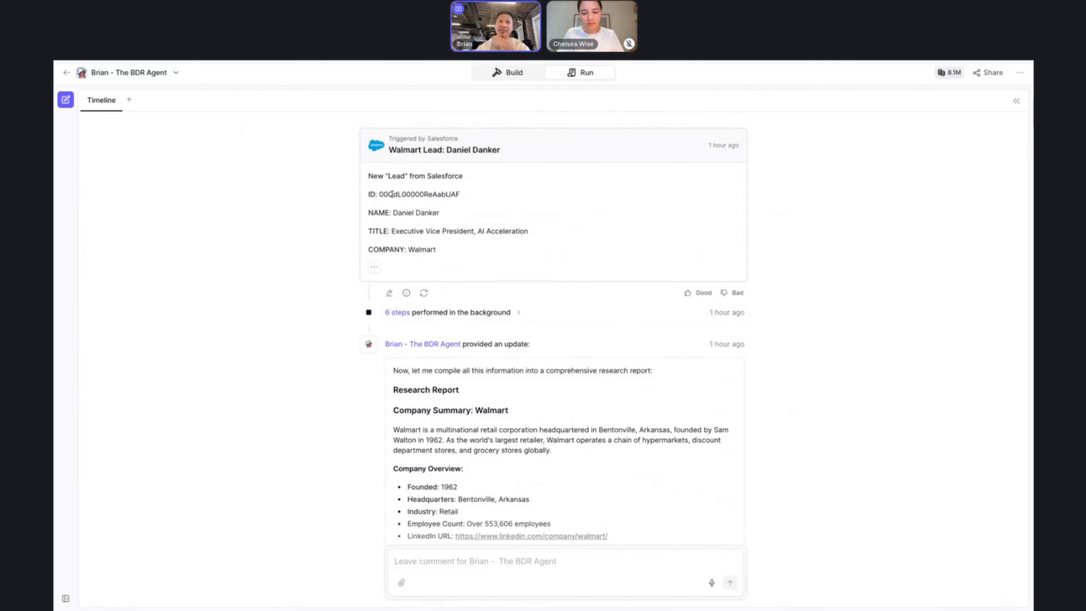
pyautogui.doubleClick(377, 193)
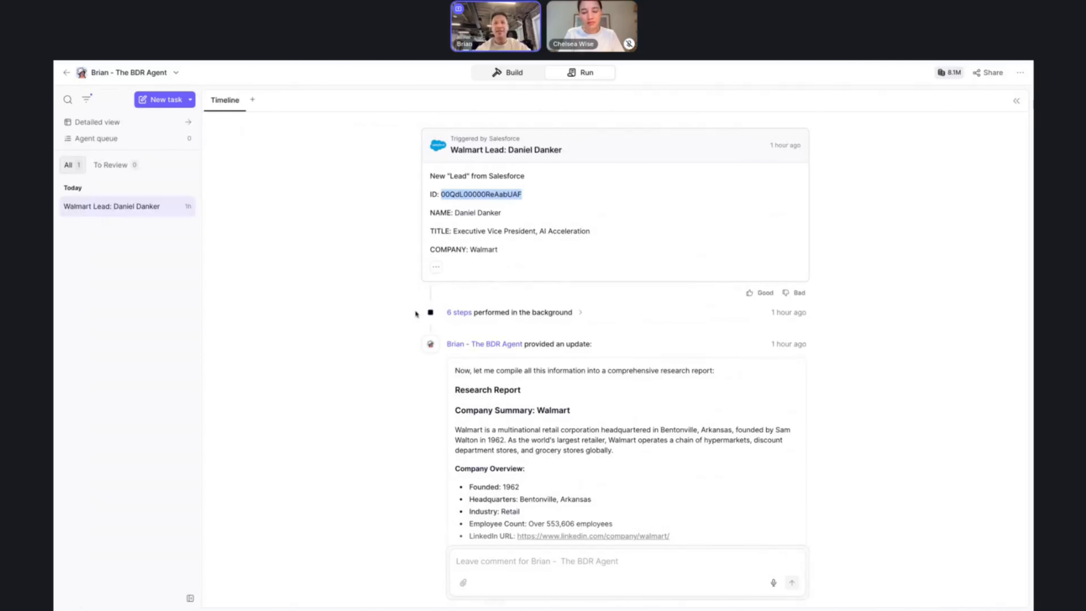
pyautogui.scroll(-1, 417, 315)
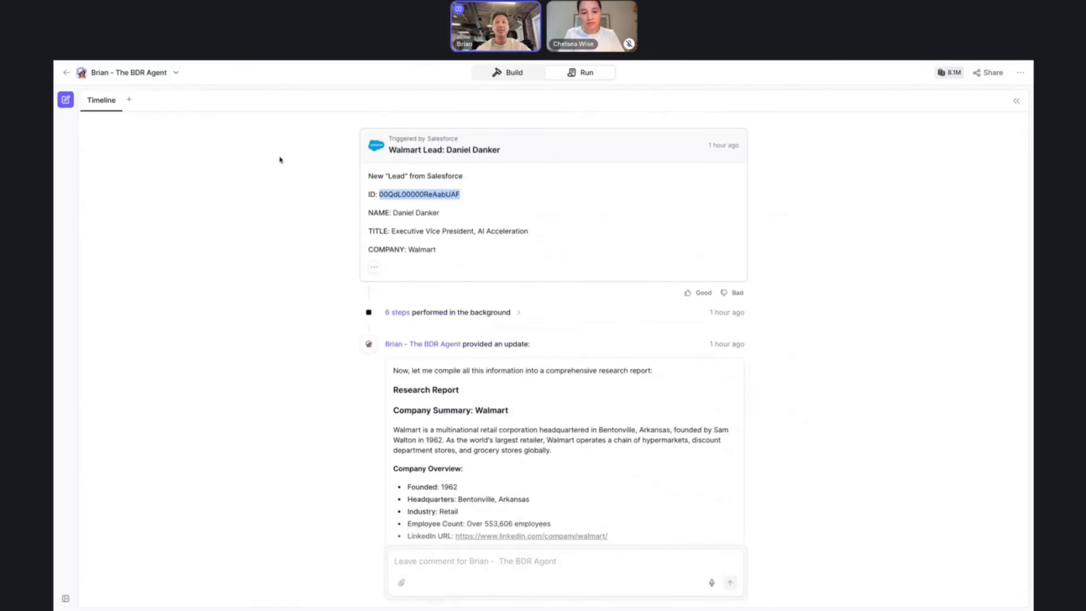
pyautogui.scroll(-3, 421, 293)
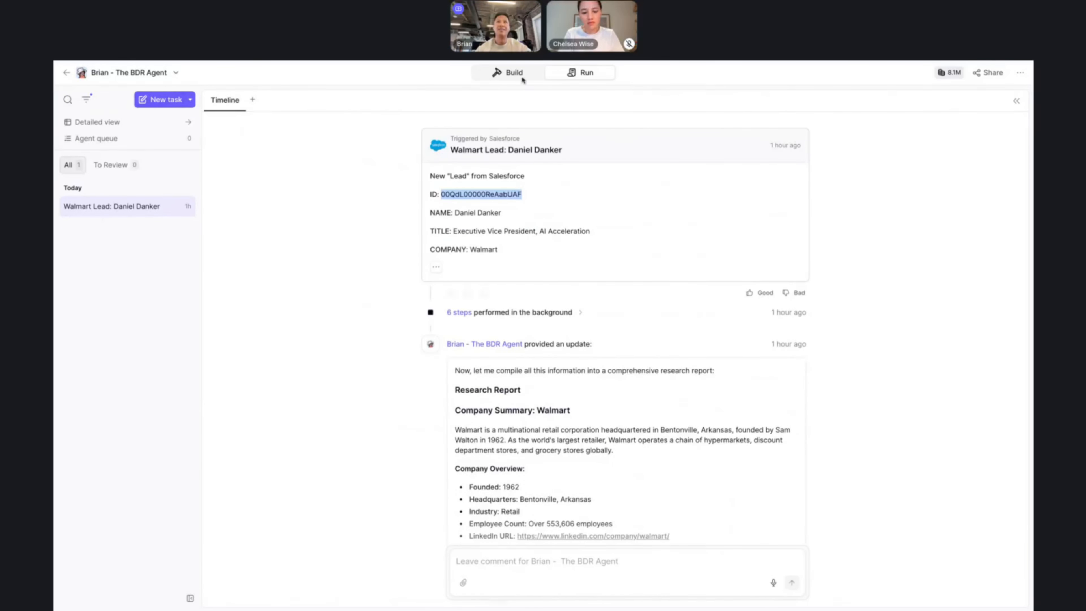
# Open the agent's existing "!!Outreach.io - Add Prospect Notes" tool for editing
pyautogui.click(512, 74)
pyautogui.click(139, 144)
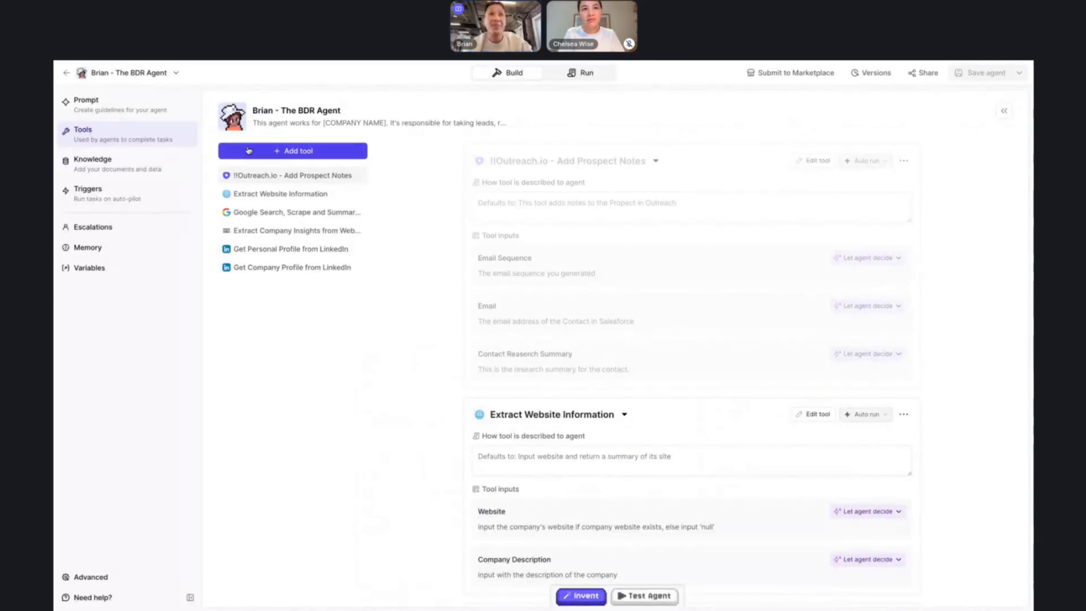
pyautogui.click(249, 149)
pyautogui.click(259, 114)
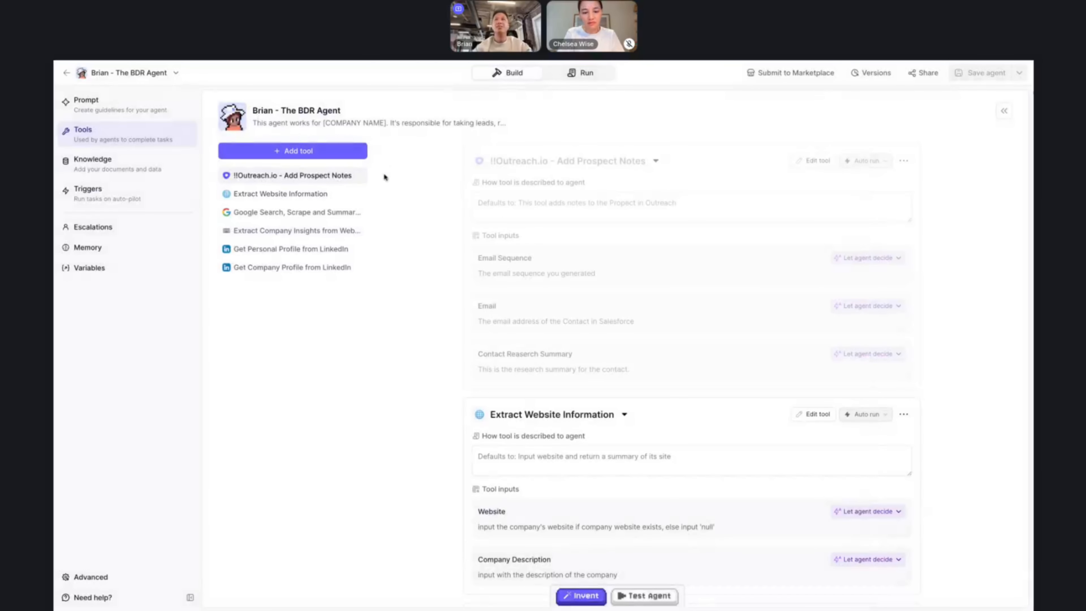
pyautogui.click(802, 161)
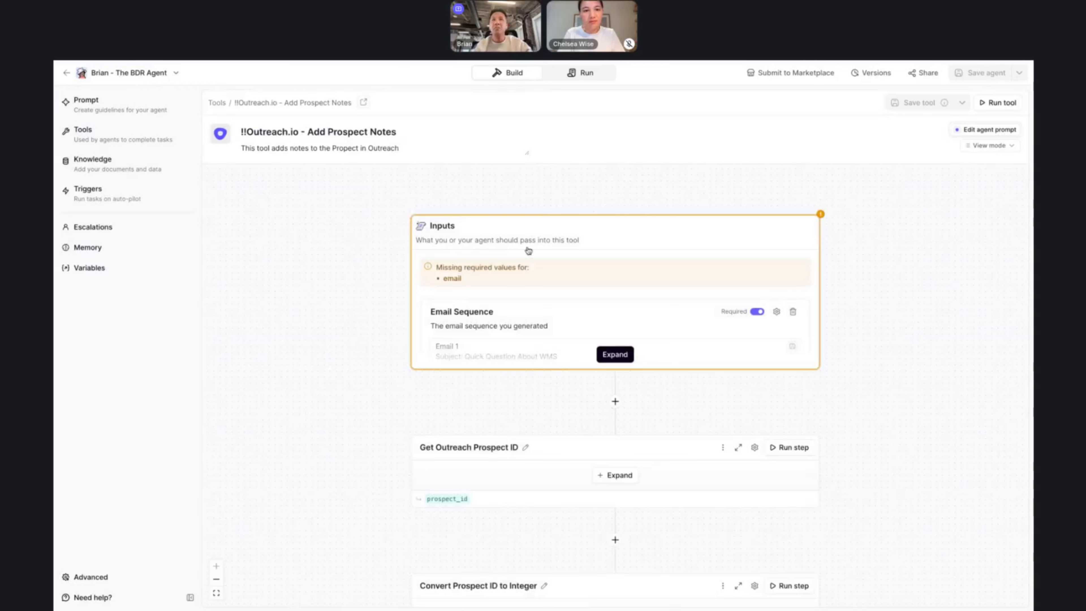
# Expand the Add Prospect Notes tool's inputs and delete the Email input
pyautogui.click(615, 355)
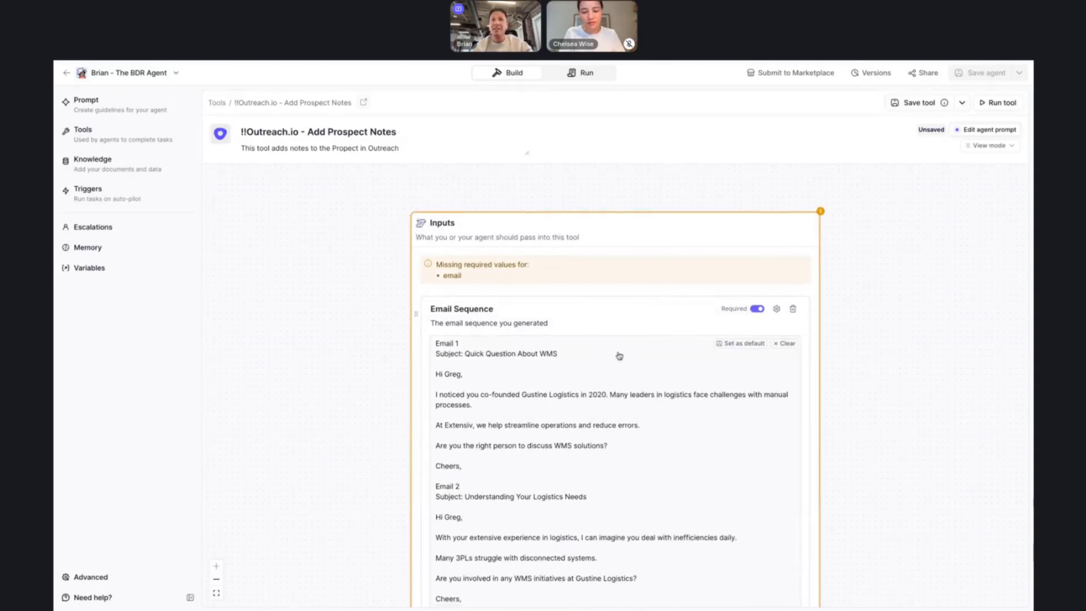
pyautogui.scroll(-5, 619, 356)
pyautogui.scroll(-10, 619, 356)
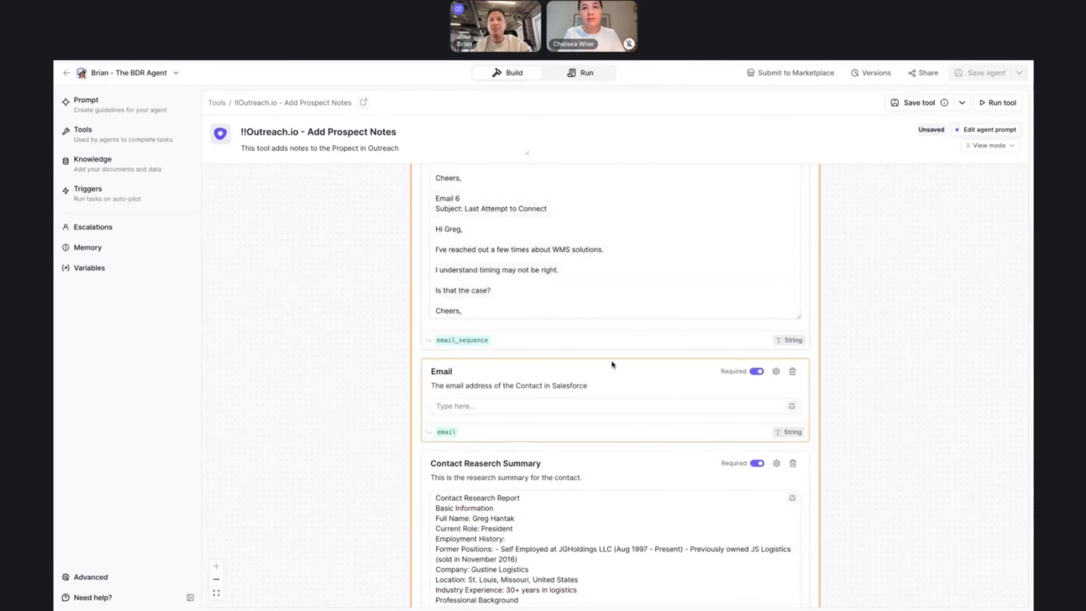
pyautogui.click(555, 413)
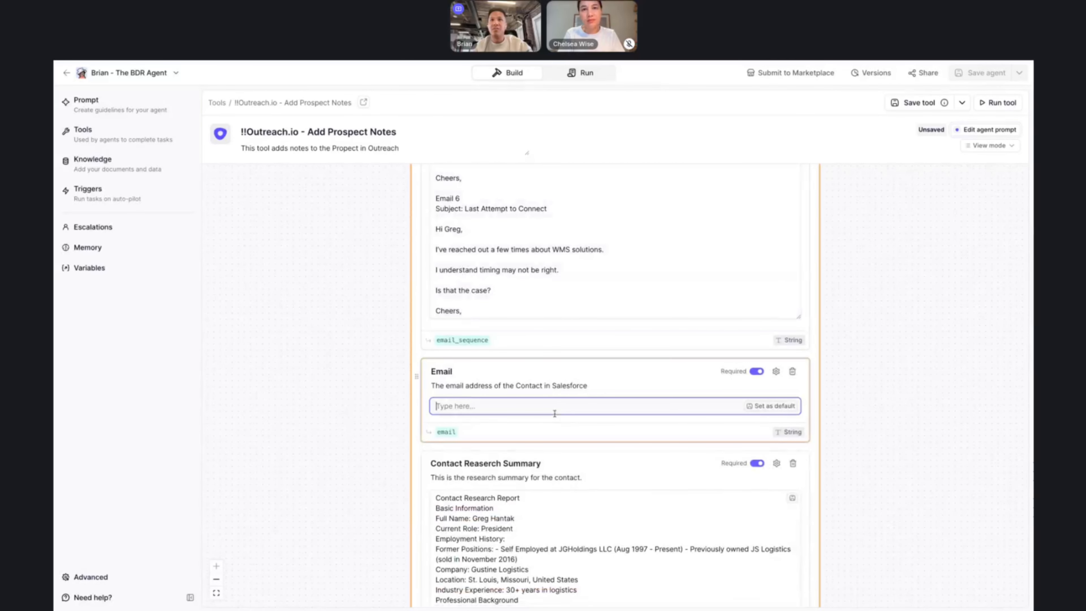
pyautogui.click(792, 371)
# Add a text input named "Salesforce Lead ID" after the Contact Research Summary input
pyautogui.scroll(-10, 761, 356)
pyautogui.scroll(-4, 763, 357)
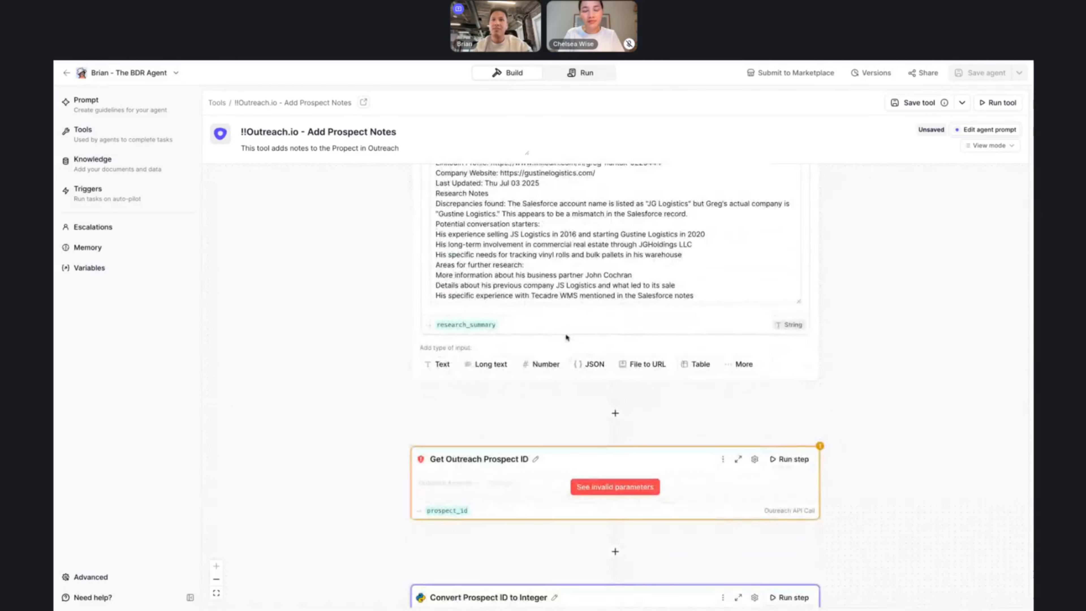
pyautogui.click(438, 365)
pyautogui.click(466, 375)
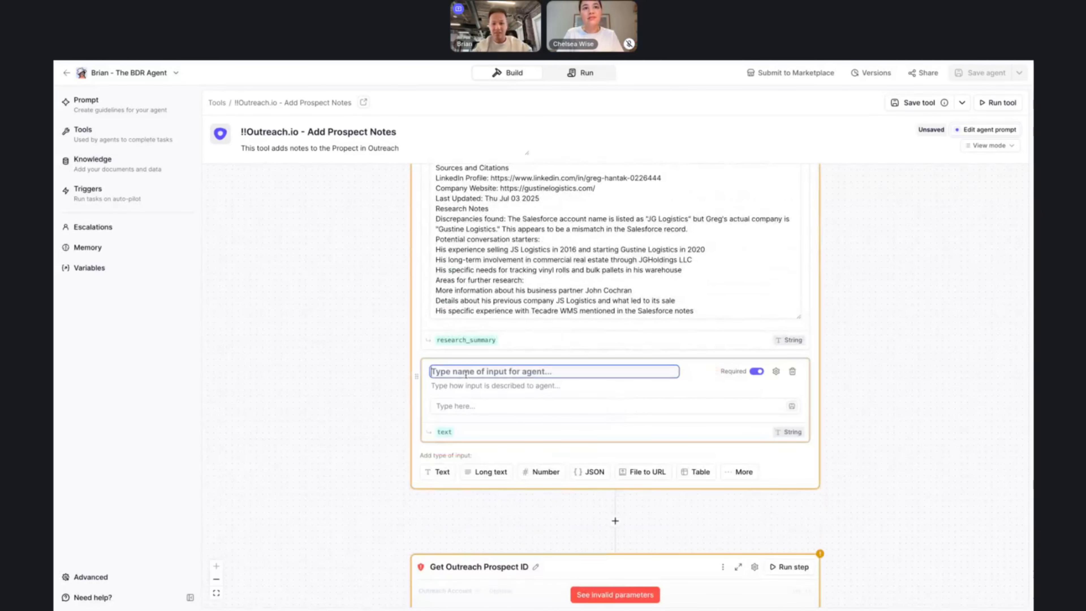
pyautogui.write('Salesforce ID')
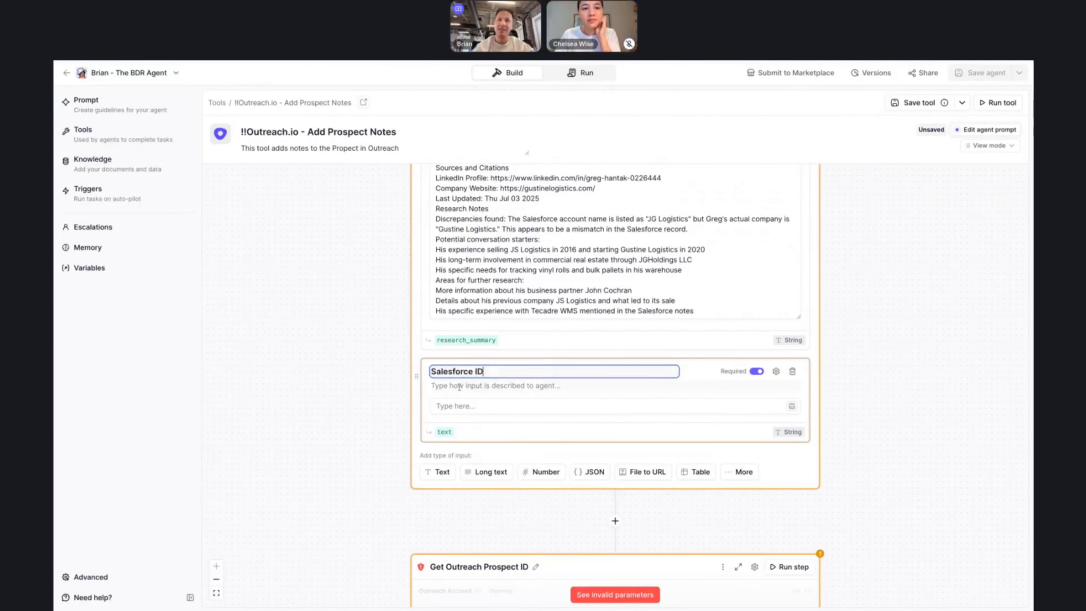
pyautogui.click(458, 387)
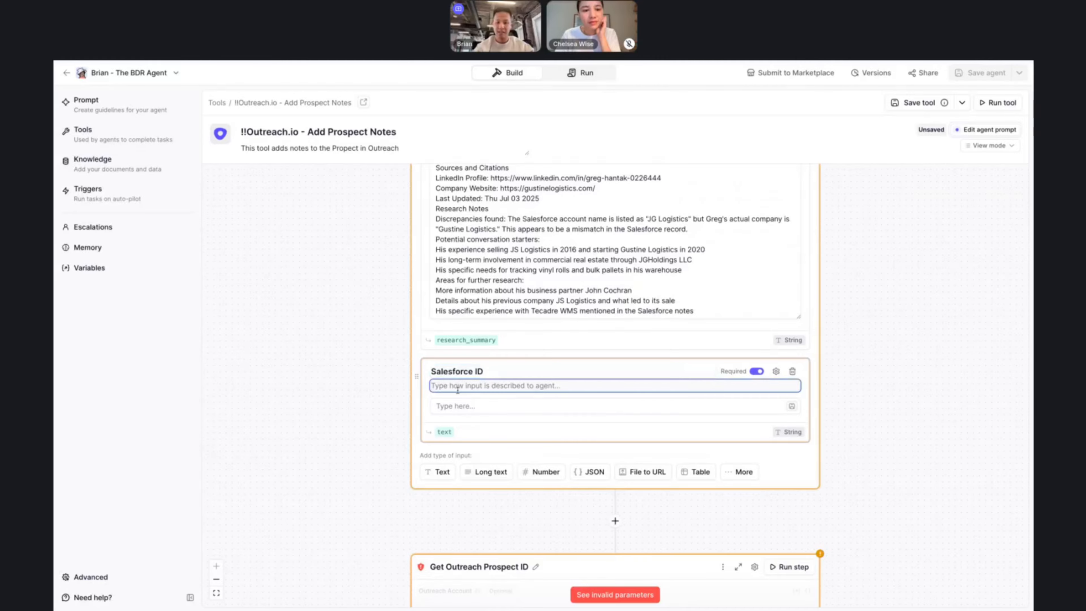
pyautogui.click(477, 372)
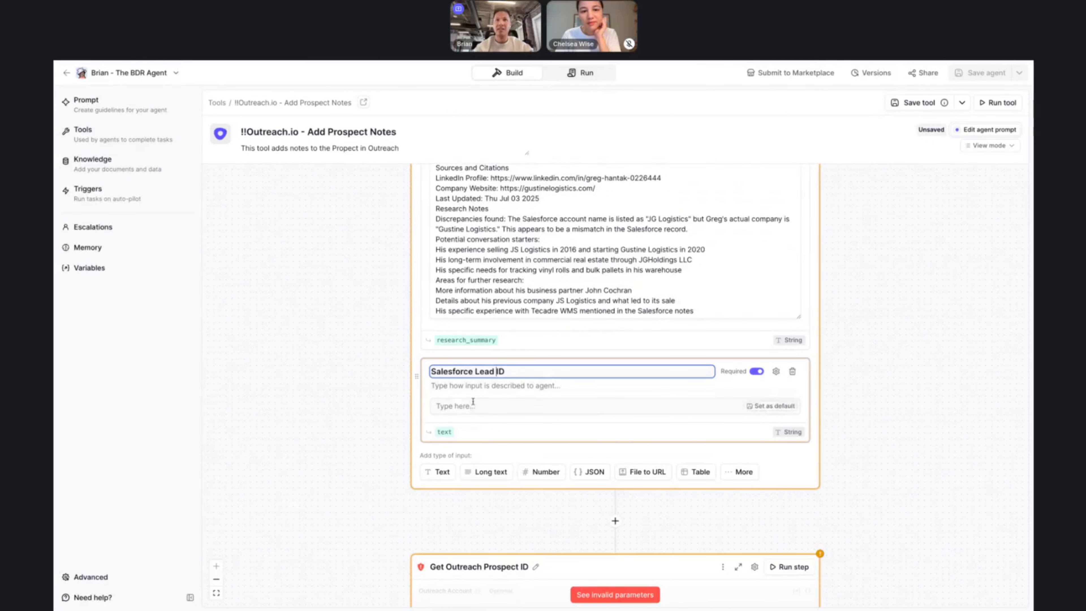
# Describe the Salesforce Lead ID input for the agent as "The Lead ID from Salesforce"
pyautogui.click(474, 386)
pyautogui.write('The Lead')
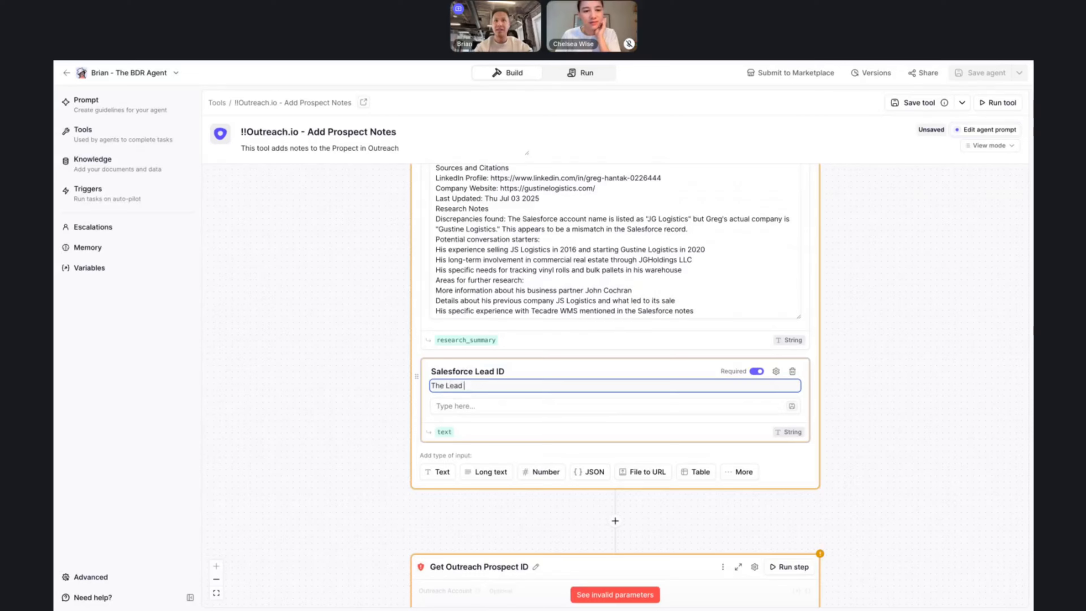
pyautogui.write('ID d')
pyautogui.press('BackSpace')
pyautogui.write('fr')
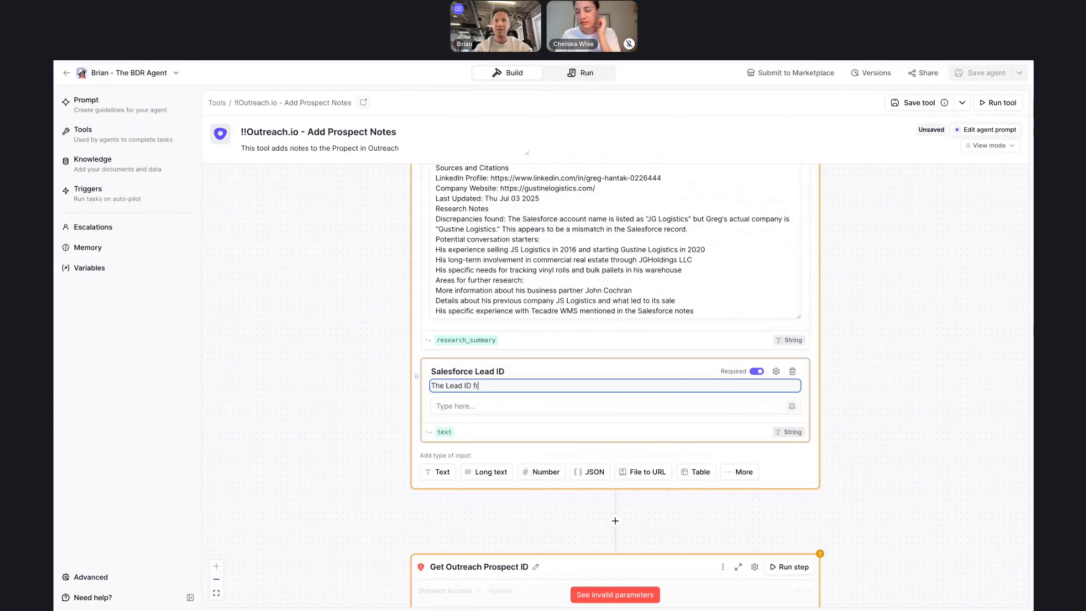
pyautogui.write('om Salesfroce')
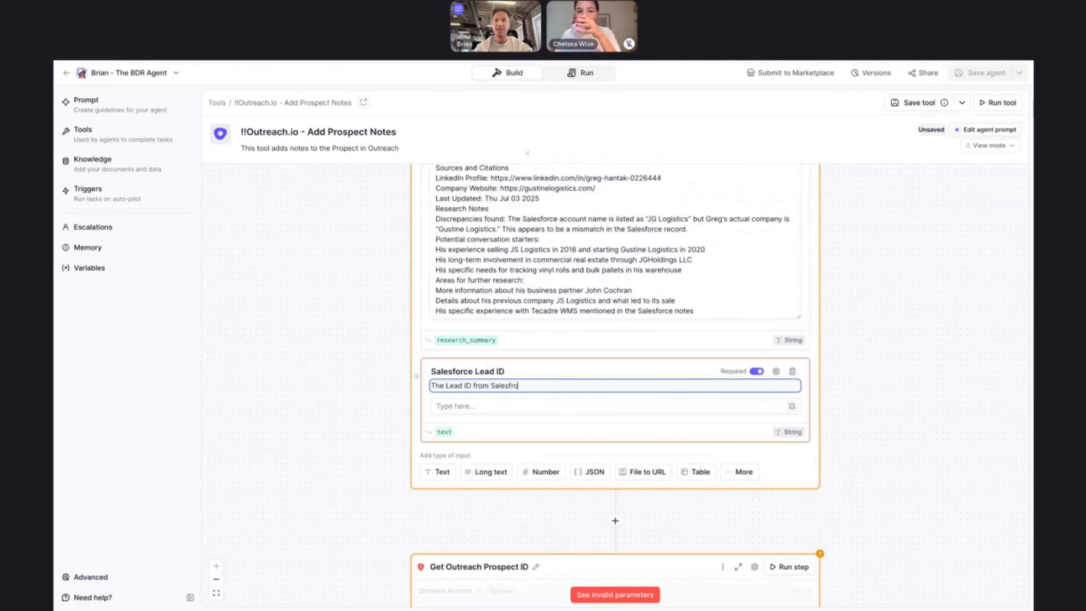
pyautogui.press('BackSpace')
pyautogui.write('orce')
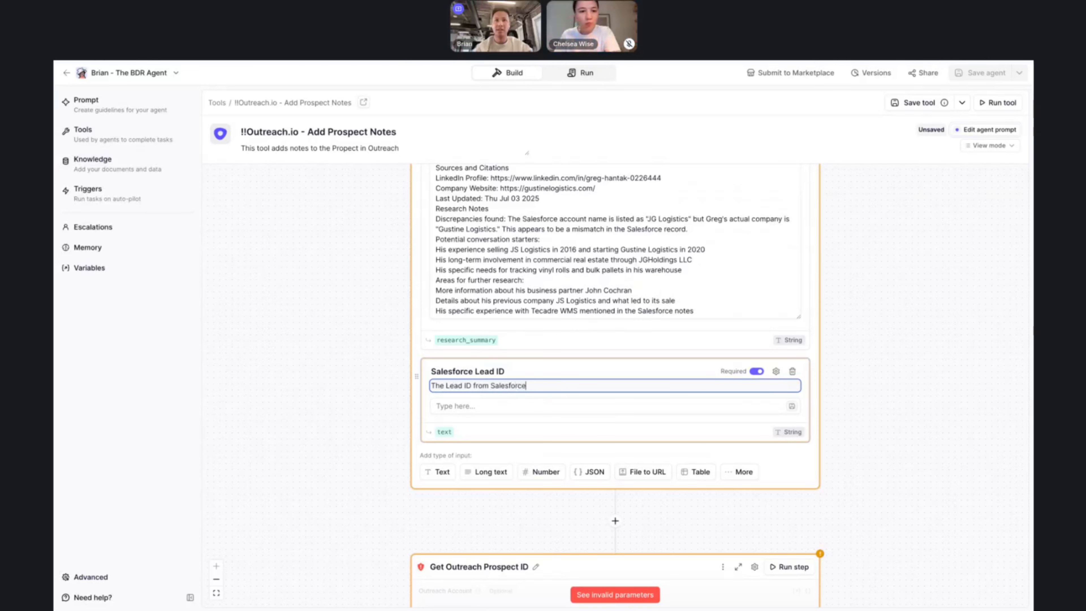
# Enter the lead's Salesforce ID as the Salesforce Lead ID input's value and make it the default
pyautogui.click(466, 401)
pyautogui.write('00QdL00000ReAabUAF')
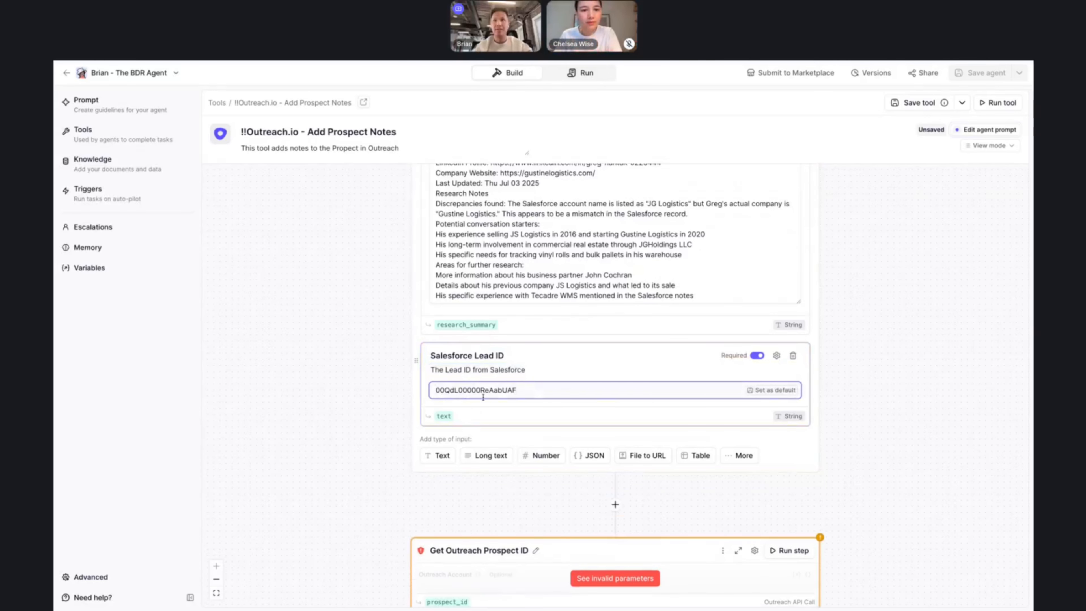
pyautogui.click(782, 395)
# Rename the Salesforce Lead ID input's variable to salesforce_lead_id
pyautogui.click(443, 416)
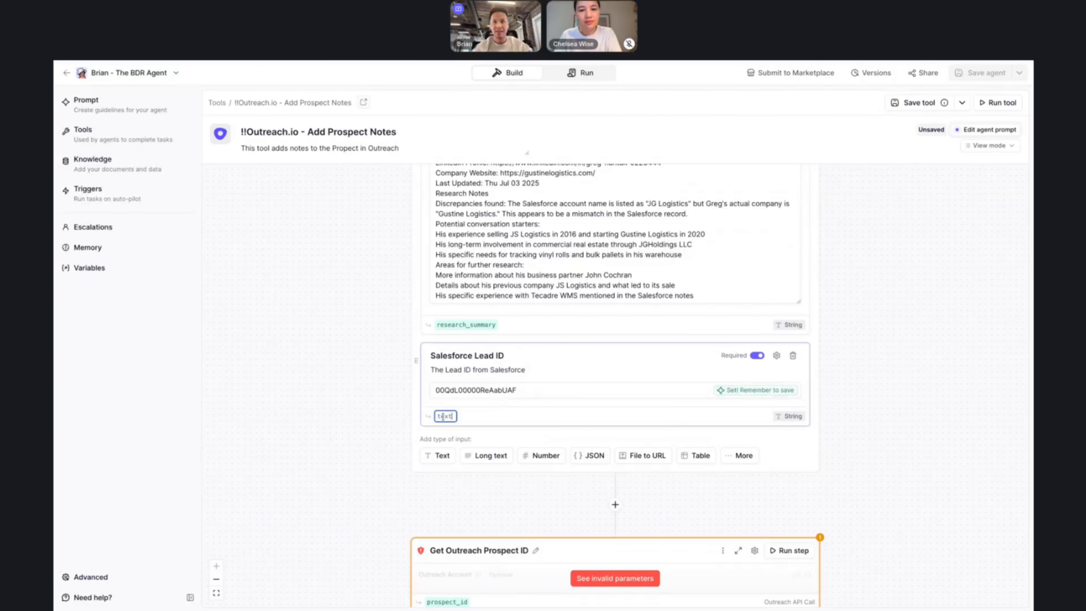
pyautogui.press('BackSpace')
pyautogui.write('lead_')
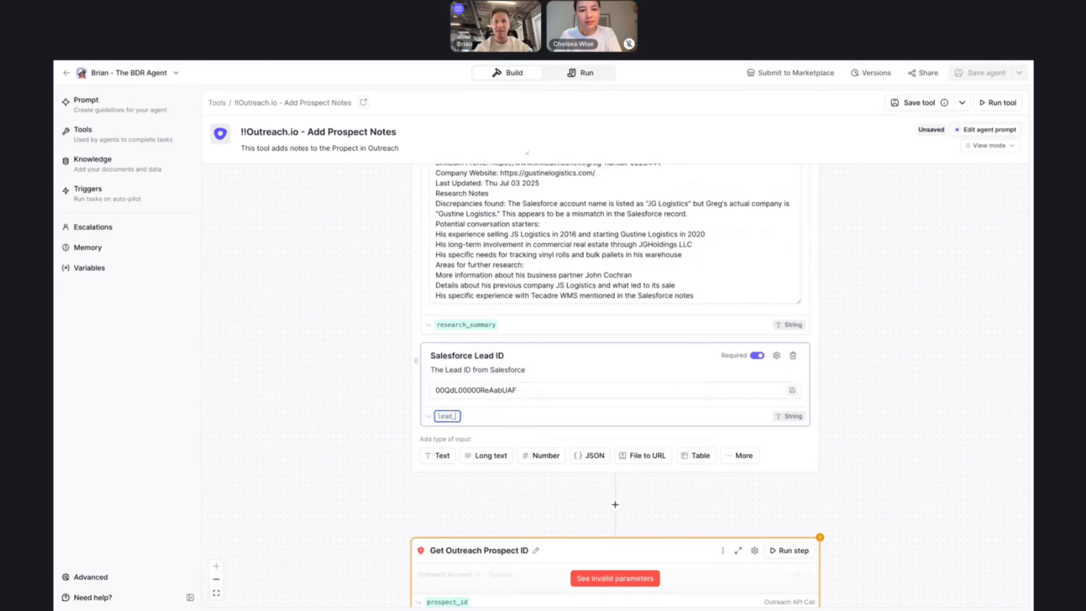
pyautogui.write('salesfor')
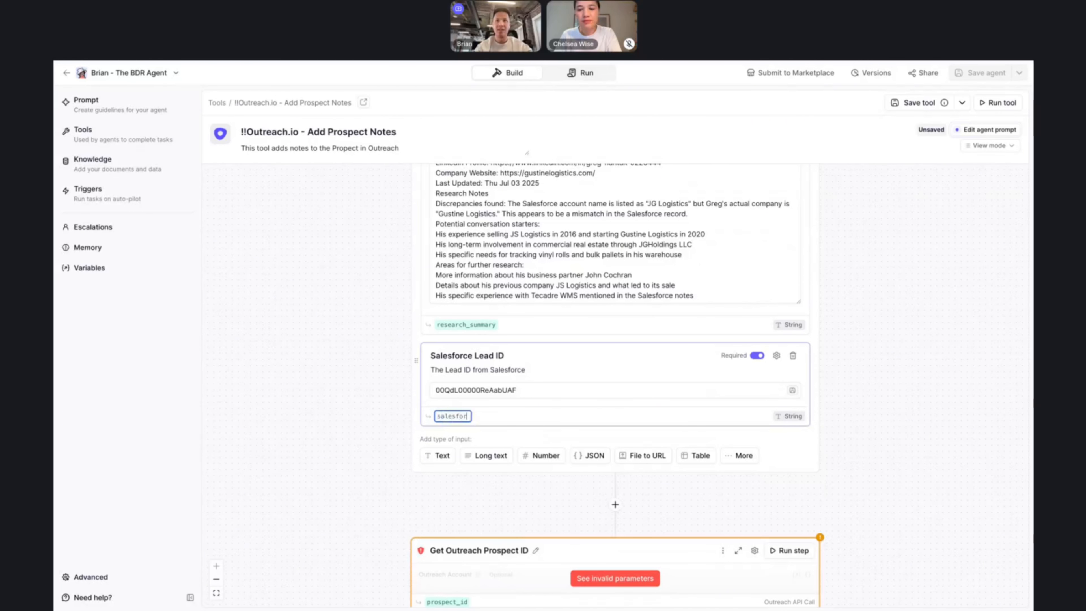
pyautogui.write('ce_lead')
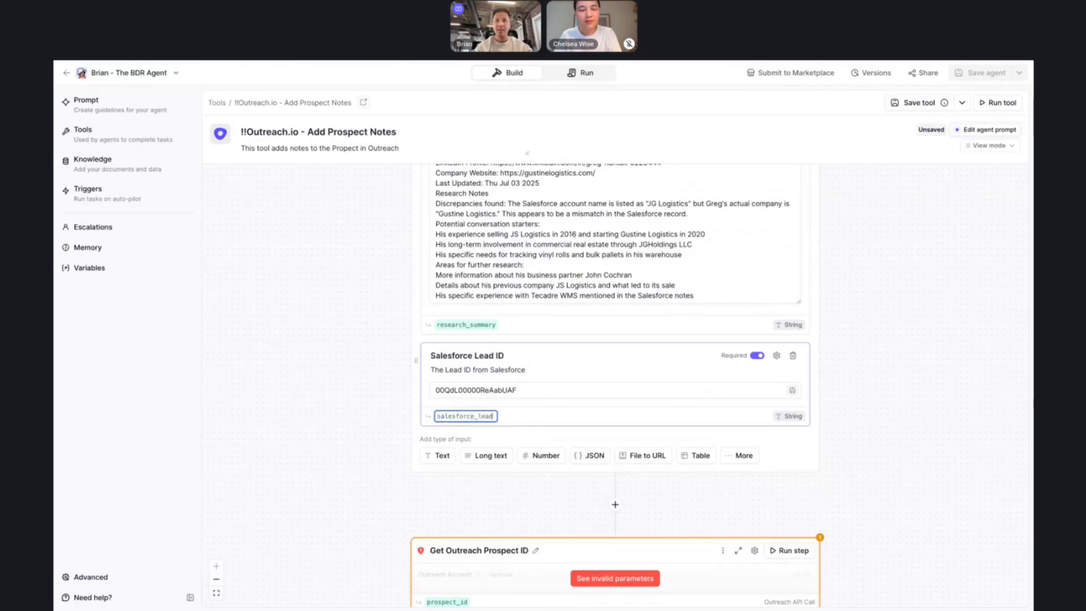
pyautogui.write('_')
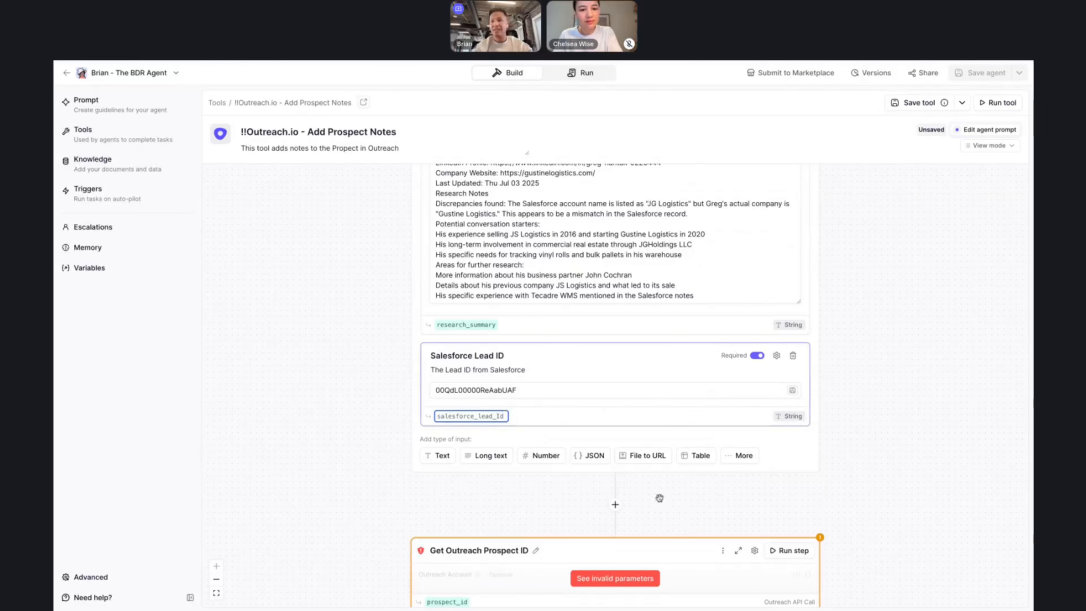
pyautogui.write('Id')
# Delete all of the tool's existing steps, from Get Outreach Prospect ID through Convert JSON-like text into JSON and the remaining one
pyautogui.scroll(-1, 731, 535)
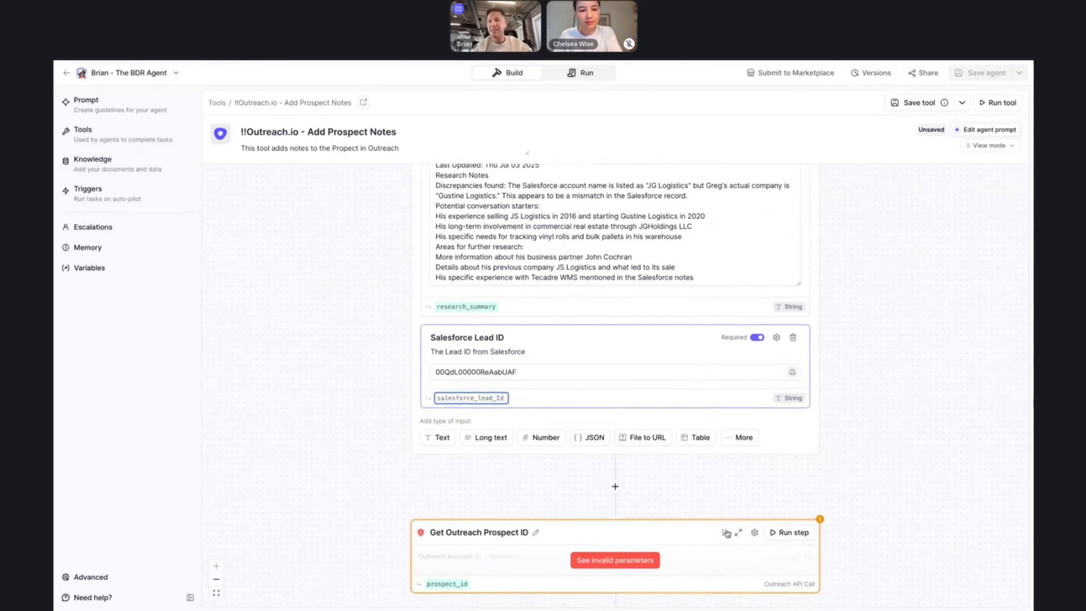
pyautogui.click(722, 532)
pyautogui.click(686, 601)
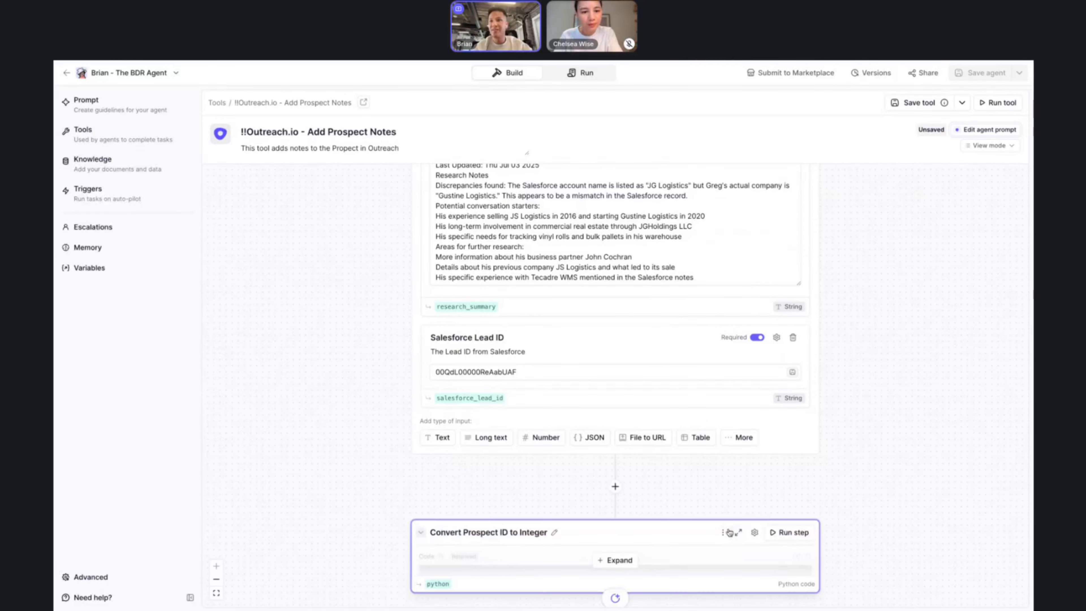
pyautogui.click(722, 532)
pyautogui.click(686, 601)
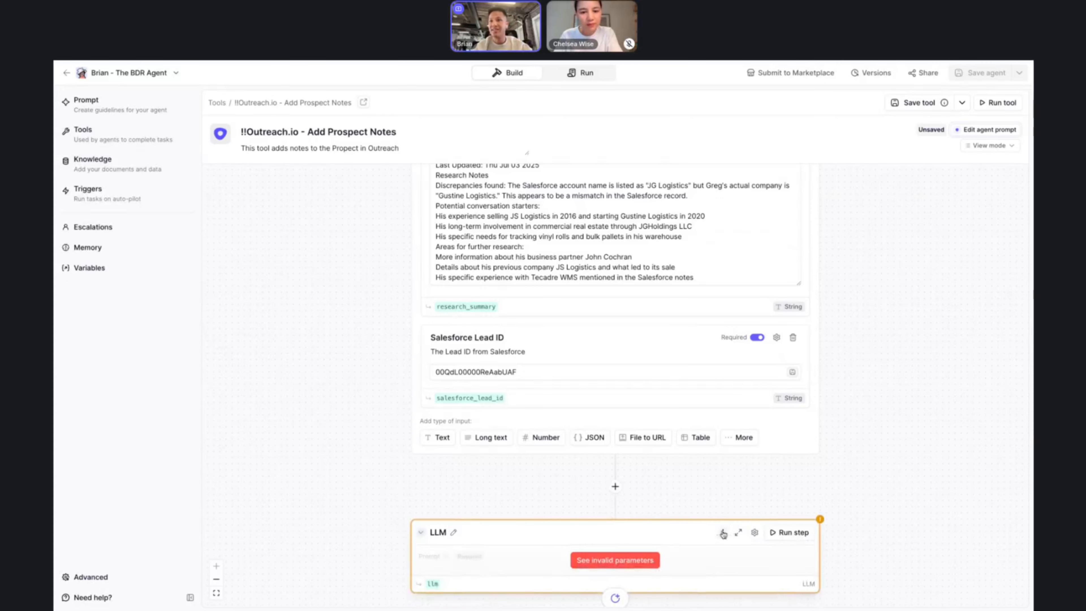
pyautogui.click(723, 533)
pyautogui.click(686, 600)
pyautogui.click(723, 532)
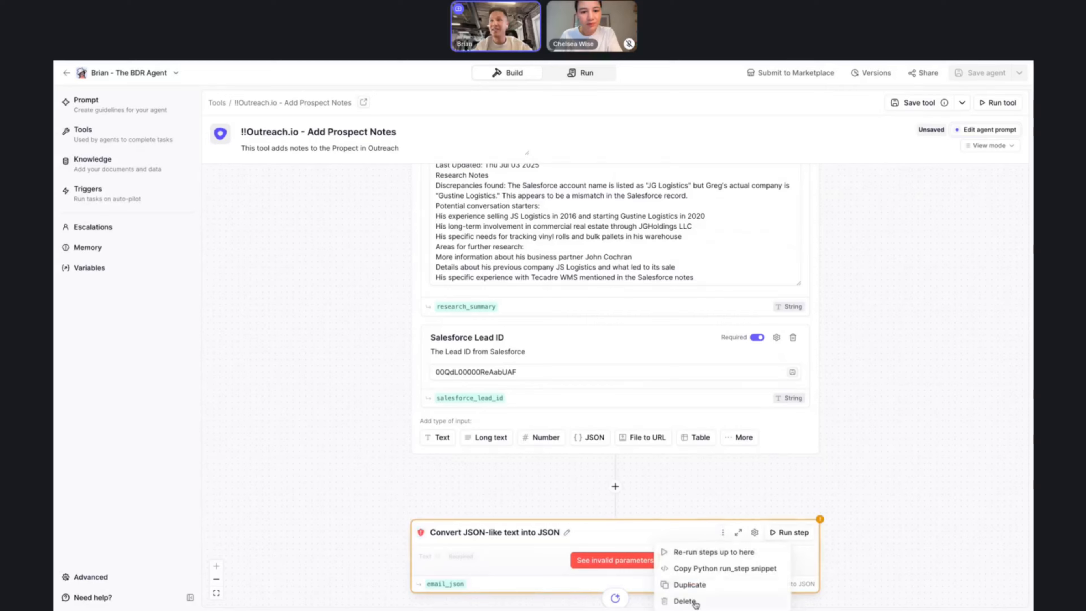
pyautogui.click(686, 601)
pyautogui.click(723, 533)
pyautogui.click(686, 601)
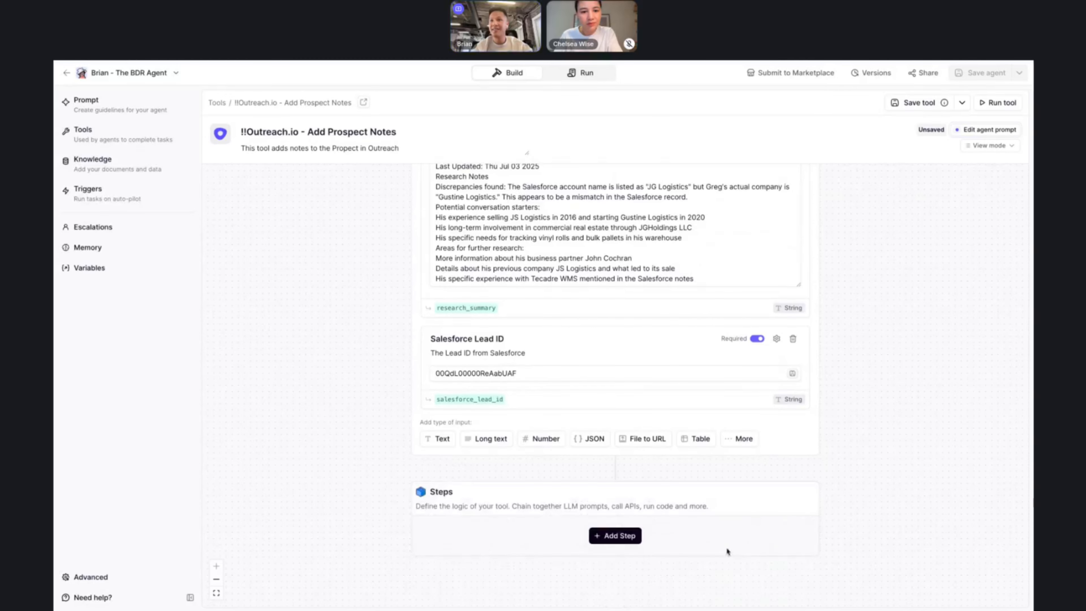
# Add an OAuth account input to the tool and name it "Salesforce Credentials"
pyautogui.scroll(15, 589, 465)
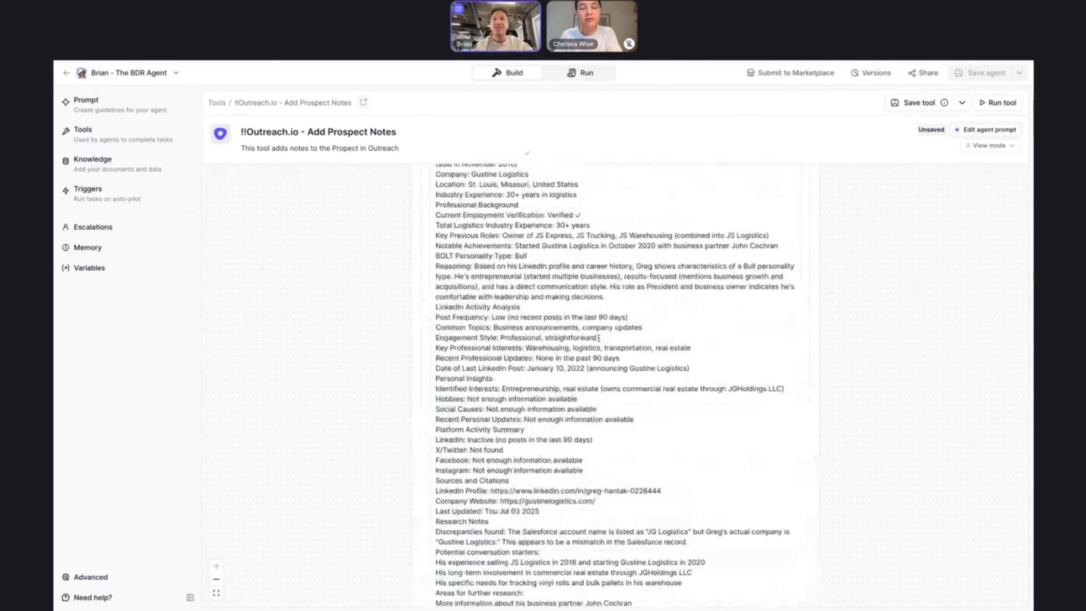
pyautogui.scroll(15, 598, 338)
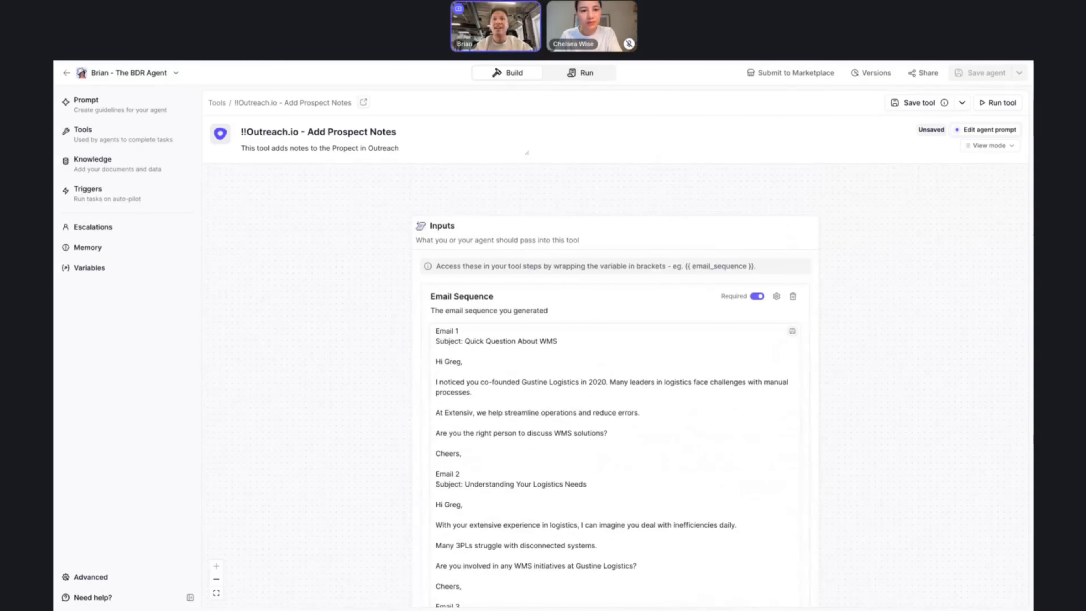
pyautogui.scroll(-10, 590, 344)
pyautogui.scroll(-15, 590, 345)
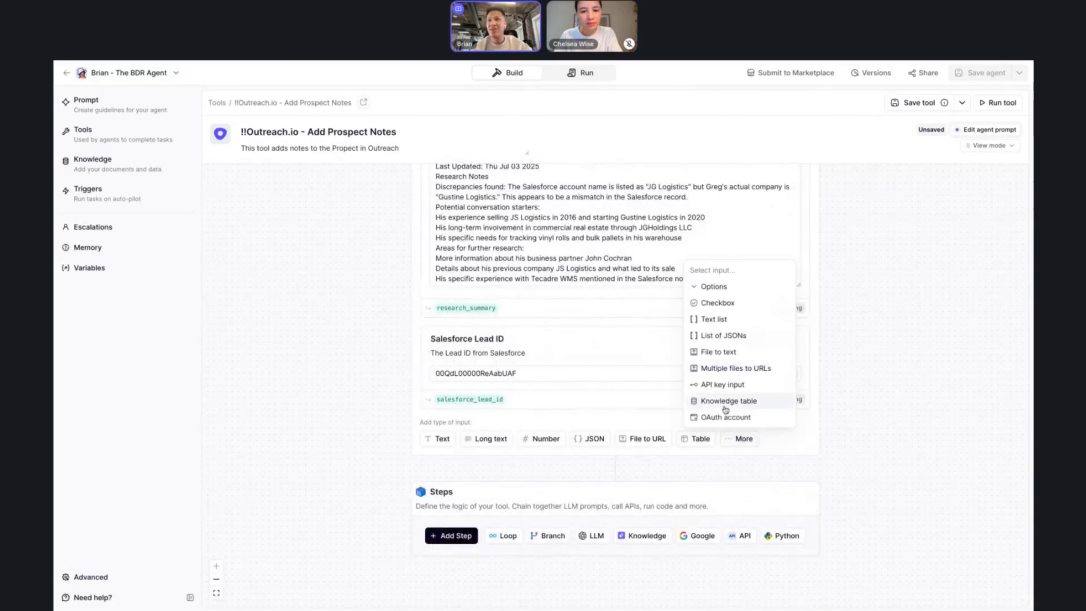
pyautogui.scroll(3, 723, 415)
pyautogui.scroll(15, 476, 544)
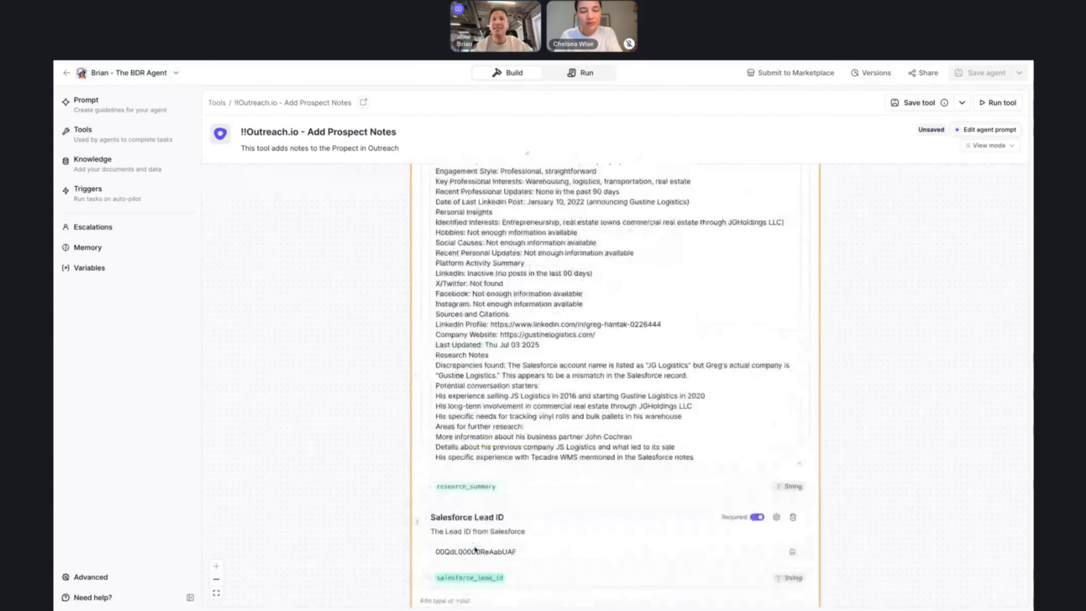
pyautogui.click(482, 327)
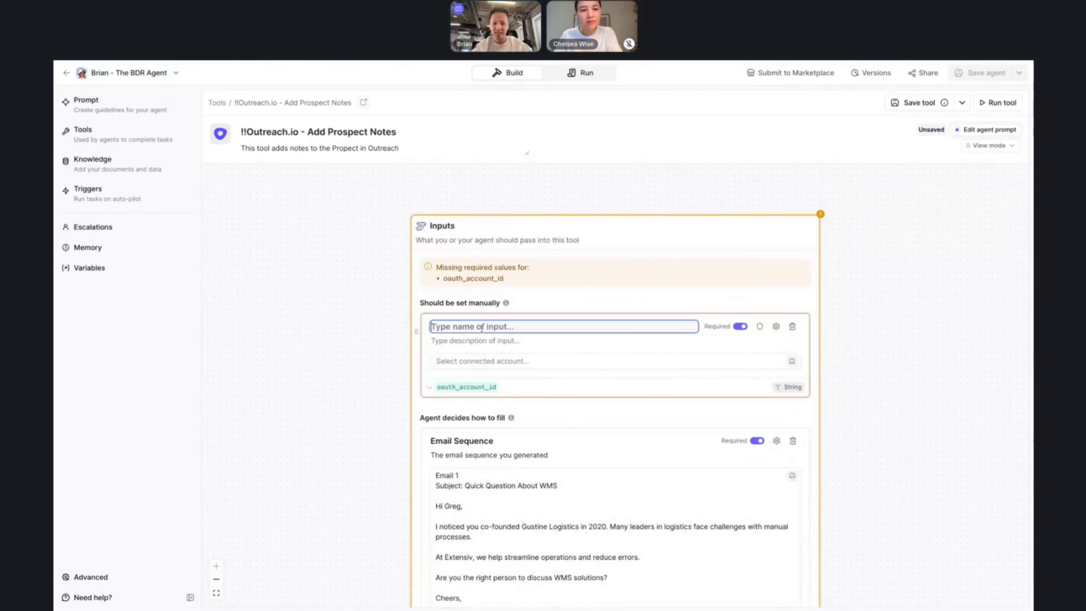
pyautogui.write('SAle')
pyautogui.write('ale')
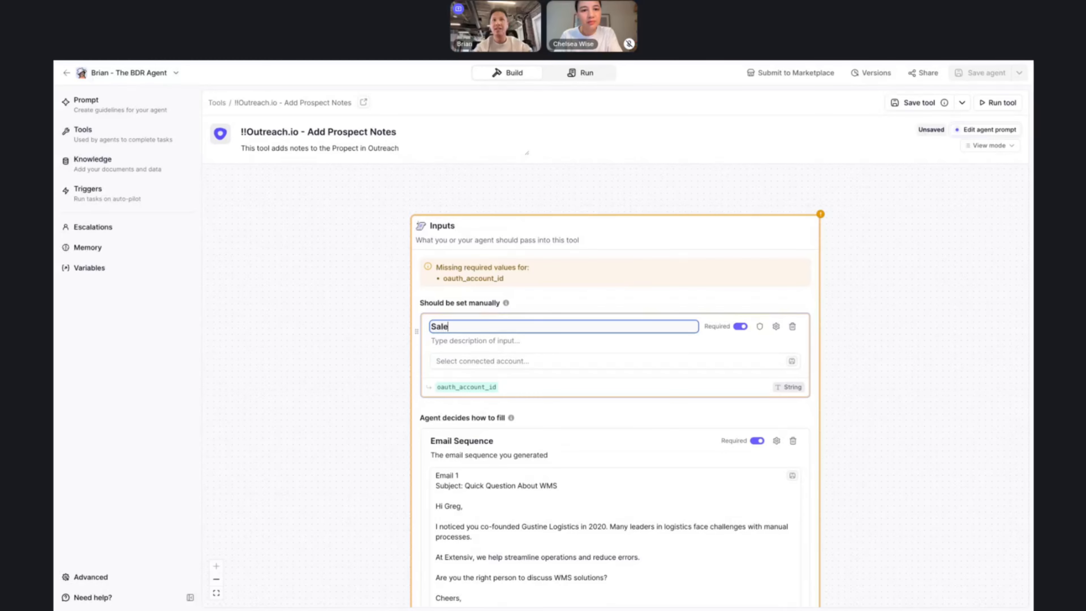
pyautogui.write('sforce Cred')
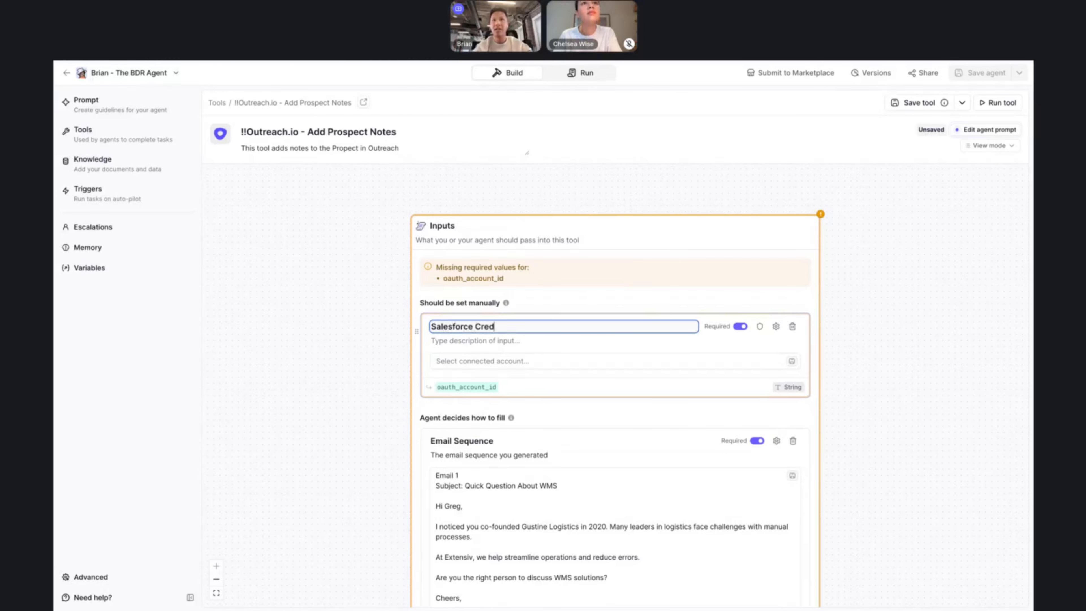
pyautogui.write('entials')
# Describe the Salesforce Credentials input as "salesforce credentials" and choose the sandbox Salesforce account as its connected account
pyautogui.click(482, 341)
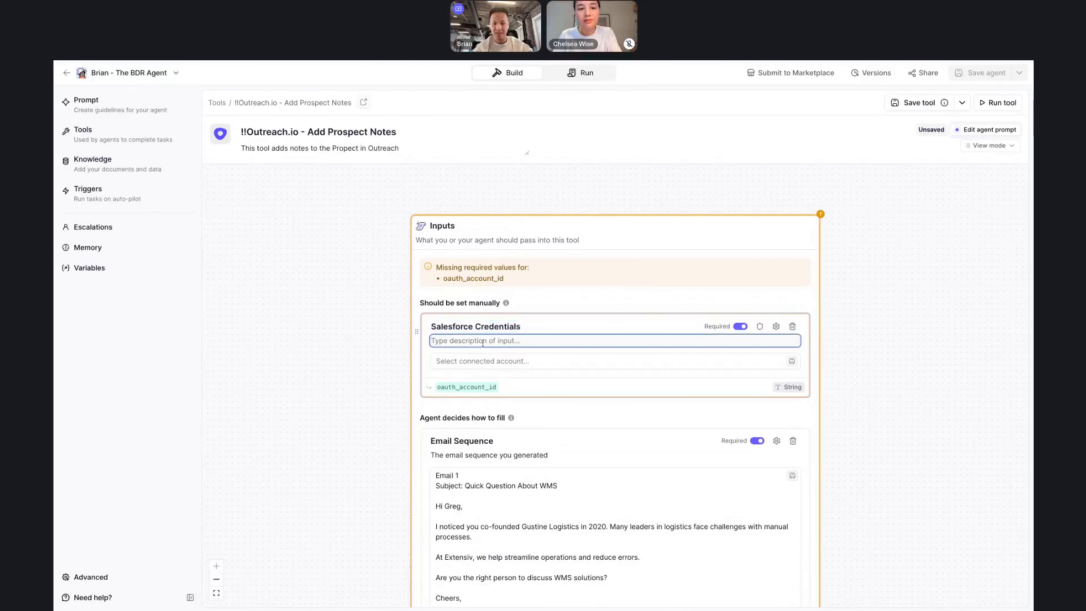
pyautogui.write('salesforce credentials')
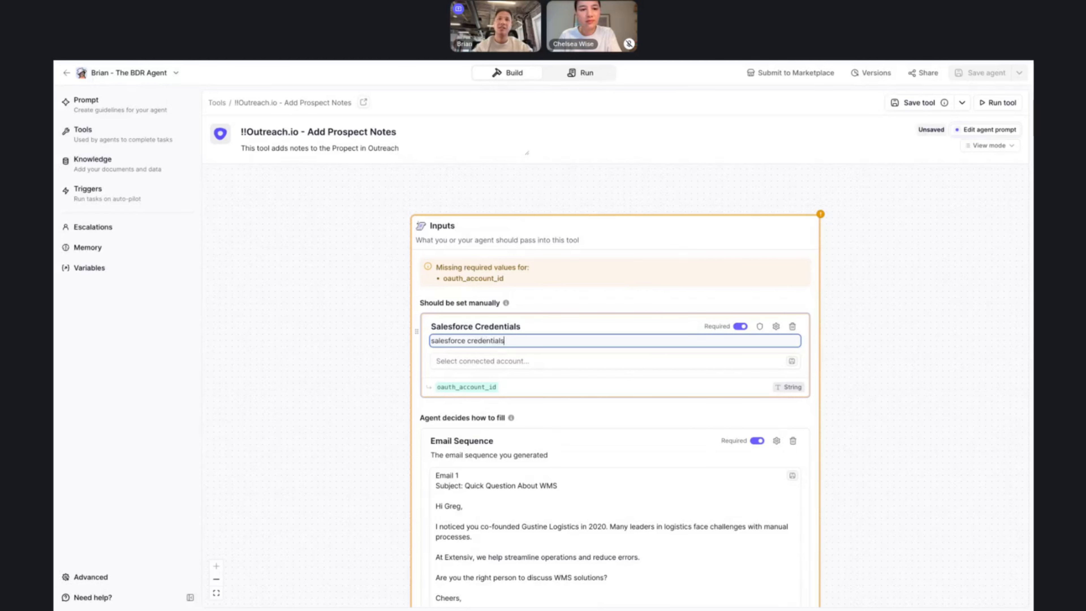
pyautogui.click(492, 361)
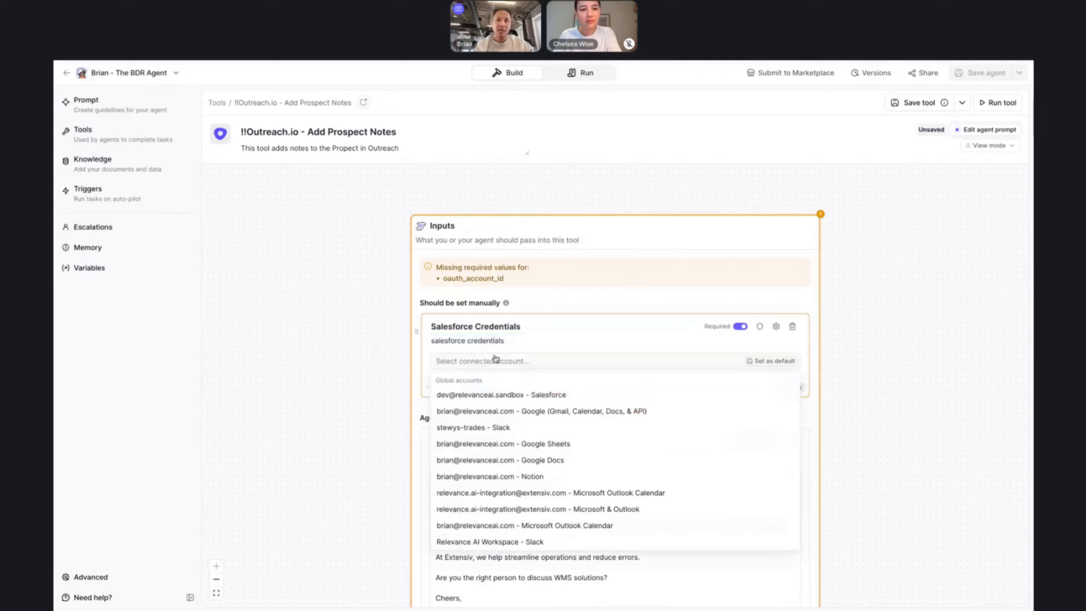
pyautogui.click(492, 395)
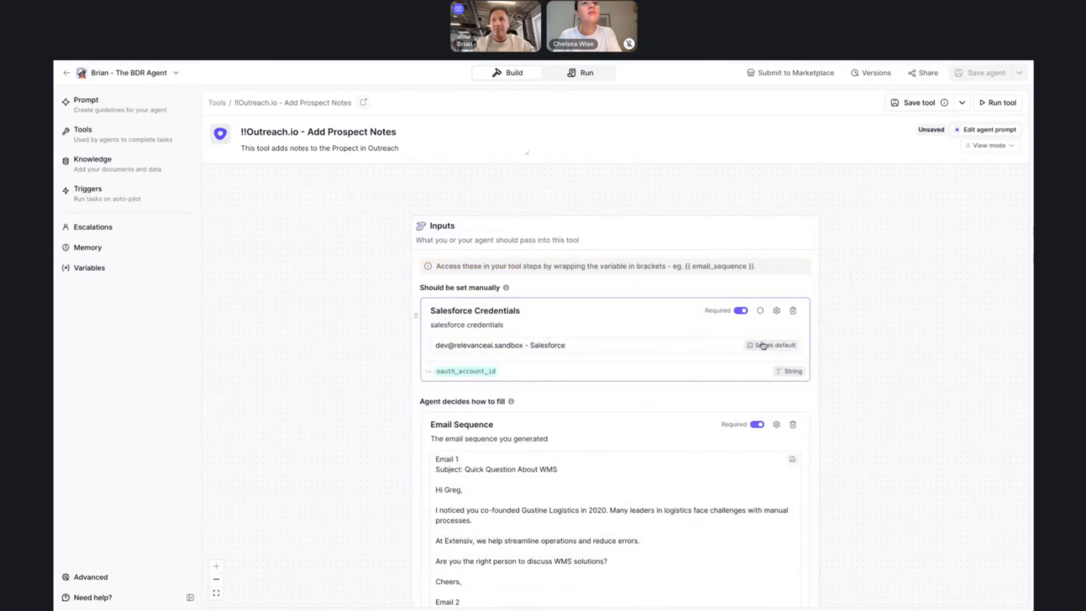
# Add a second OAuth account input to the tool and name it "Outreach Credentials"
pyautogui.scroll(-15, 684, 437)
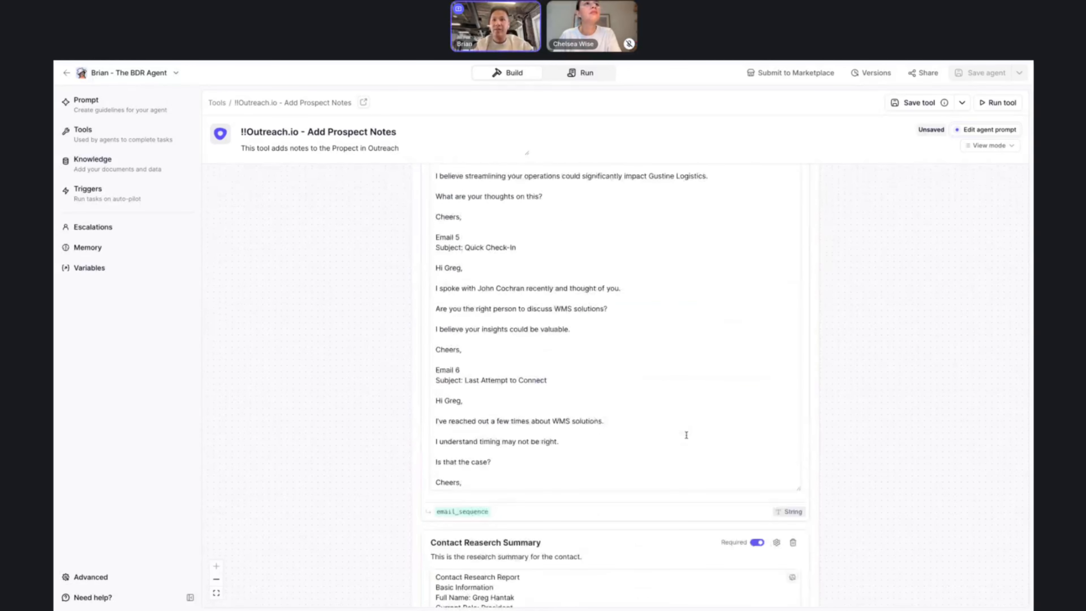
pyautogui.click(740, 439)
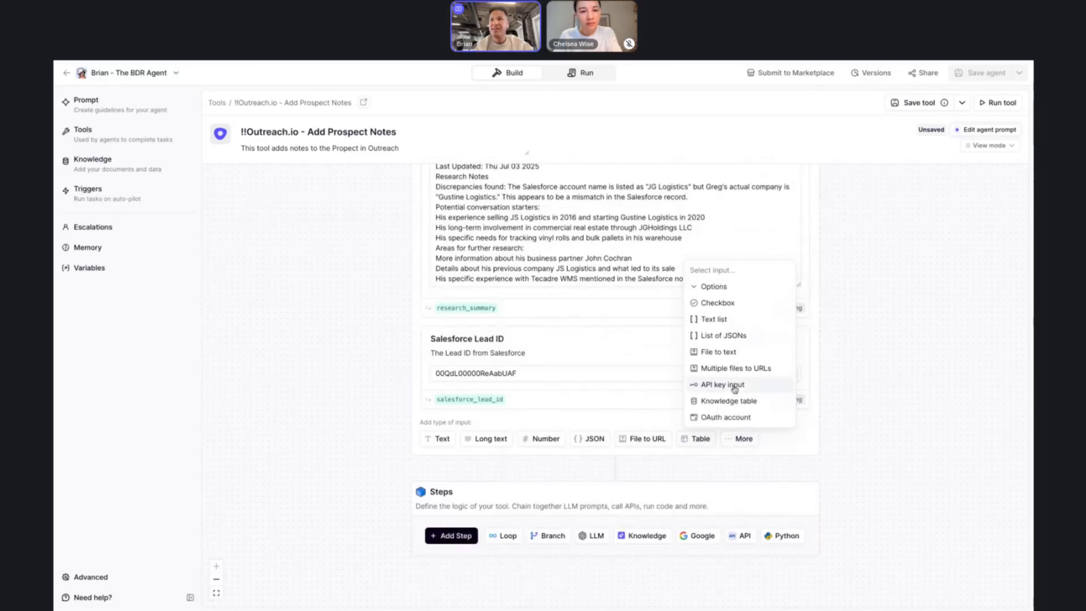
pyautogui.click(710, 417)
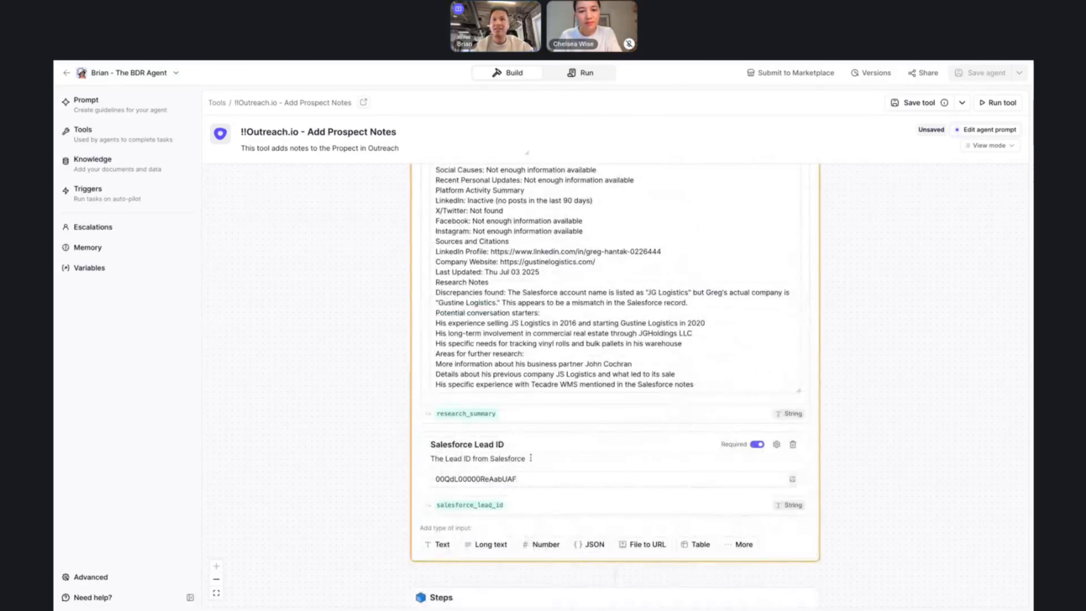
pyautogui.scroll(5, 482, 499)
pyautogui.scroll(7, 482, 500)
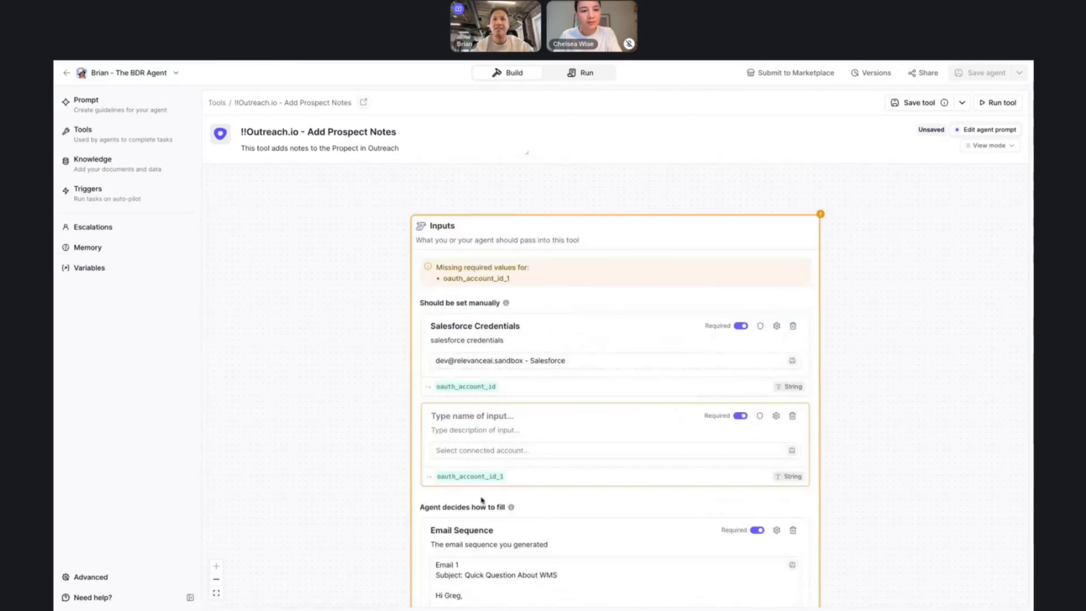
pyautogui.click(476, 417)
pyautogui.write('Outre')
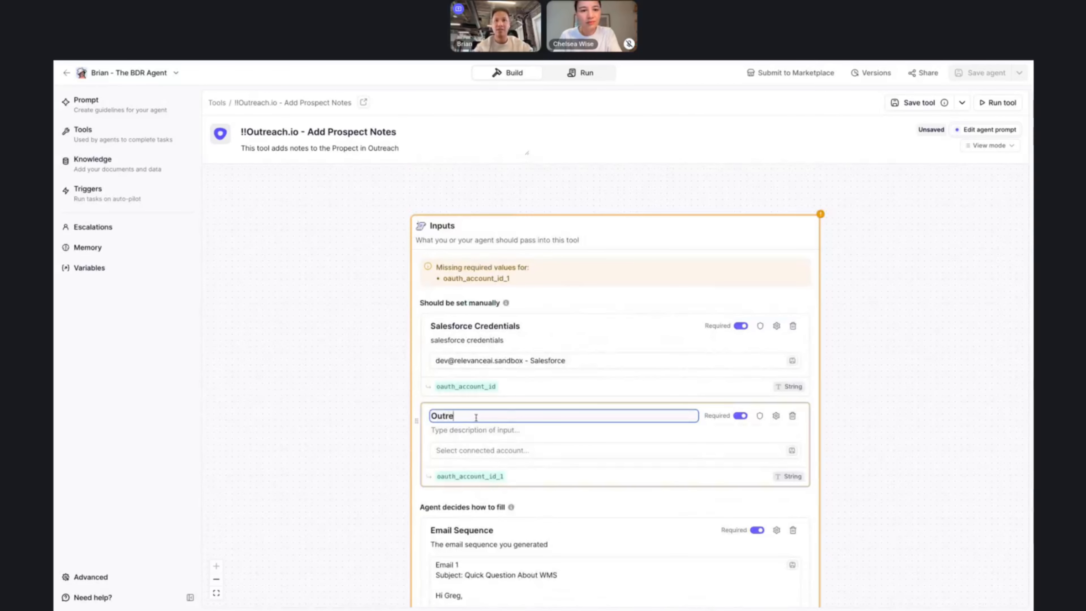
pyautogui.write('ach Credena')
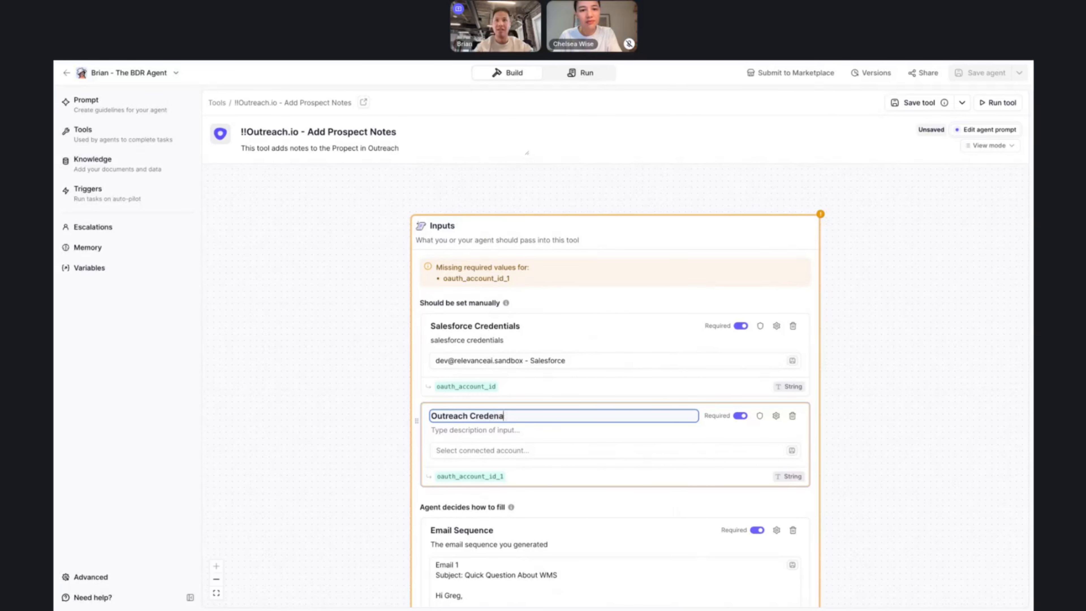
pyautogui.press('BackSpace')
pyautogui.write('tials')
# Describe the Outreach Credentials input as "outreach credentials"
pyautogui.click(471, 432)
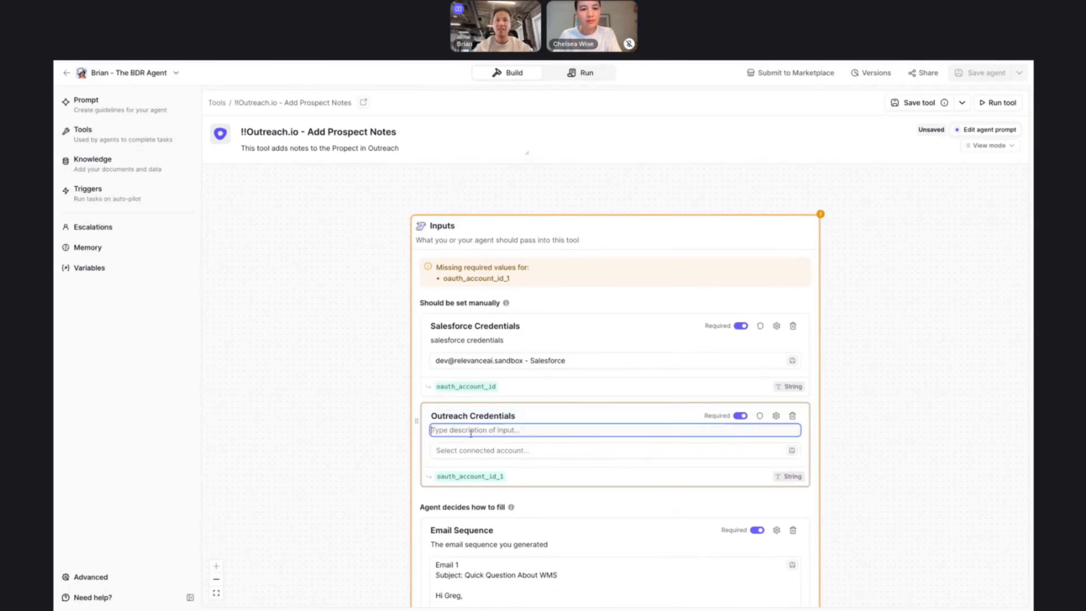
pyautogui.write('o')
pyautogui.press('BackSpace')
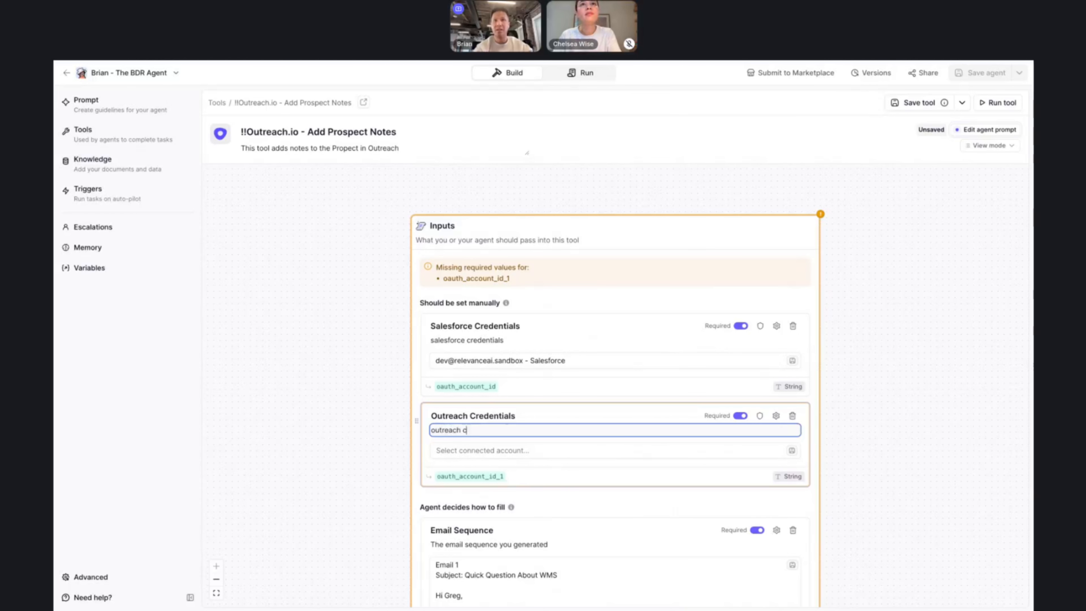
pyautogui.write('each credentials')
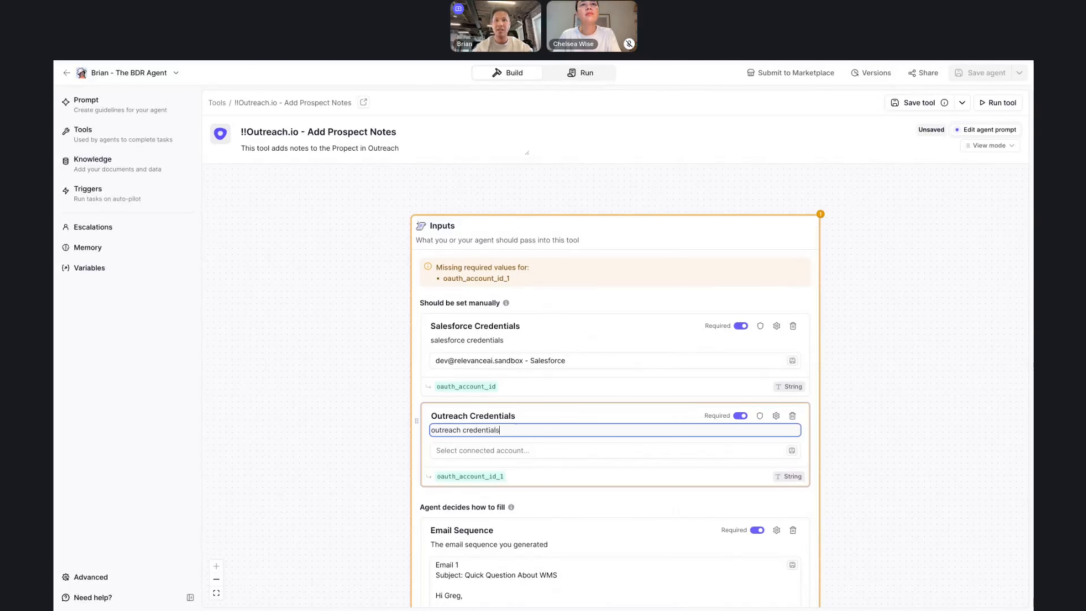
# Choose the Outreach account as the connected account for Outreach Credentials and save the tool
pyautogui.click(485, 455)
pyautogui.scroll(-5, 508, 402)
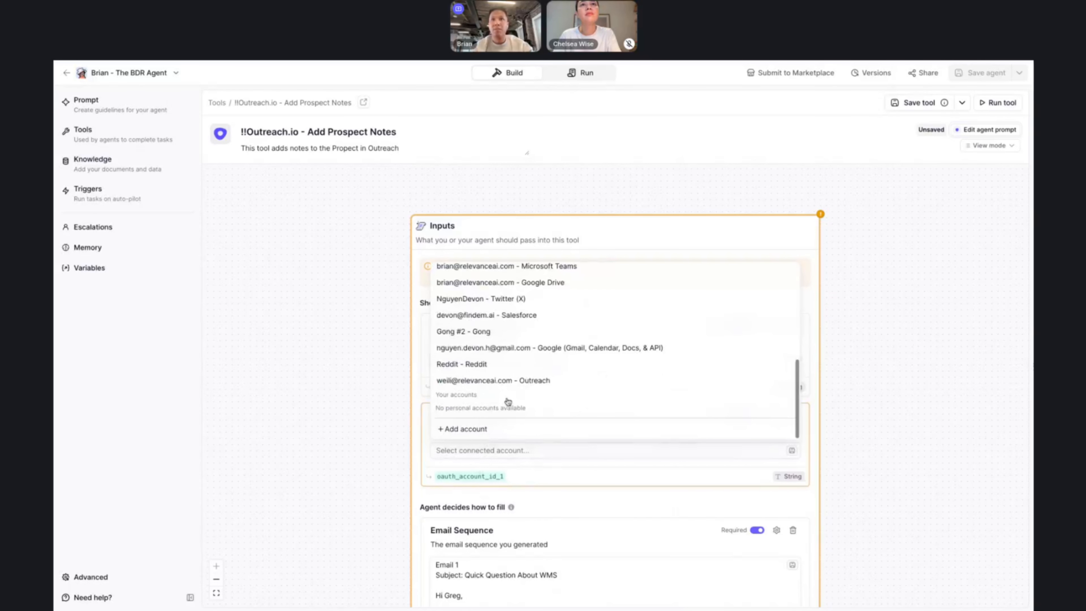
pyautogui.click(513, 381)
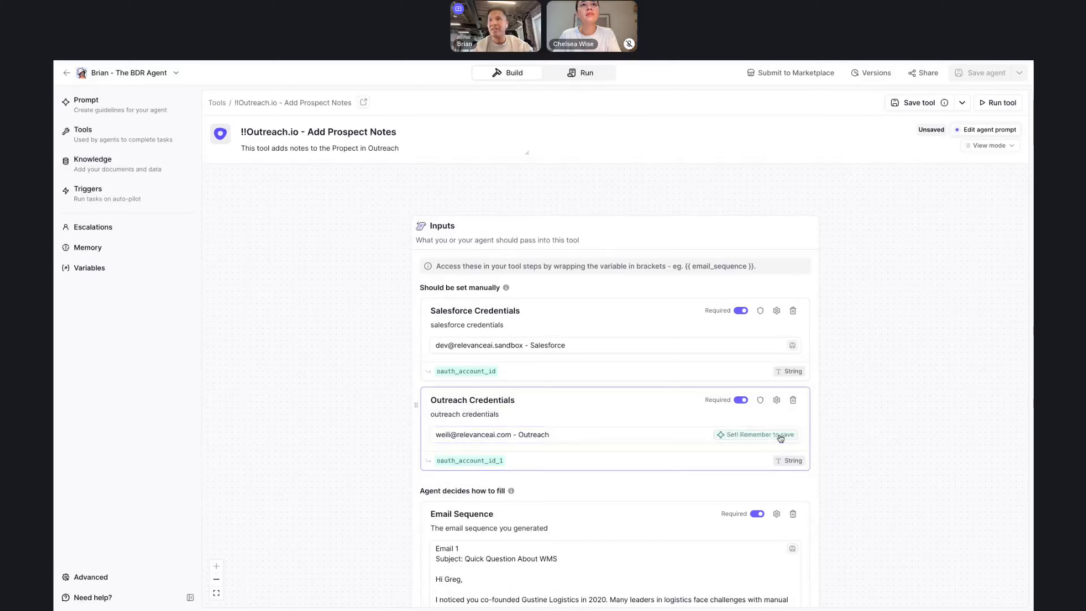
pyautogui.click(917, 103)
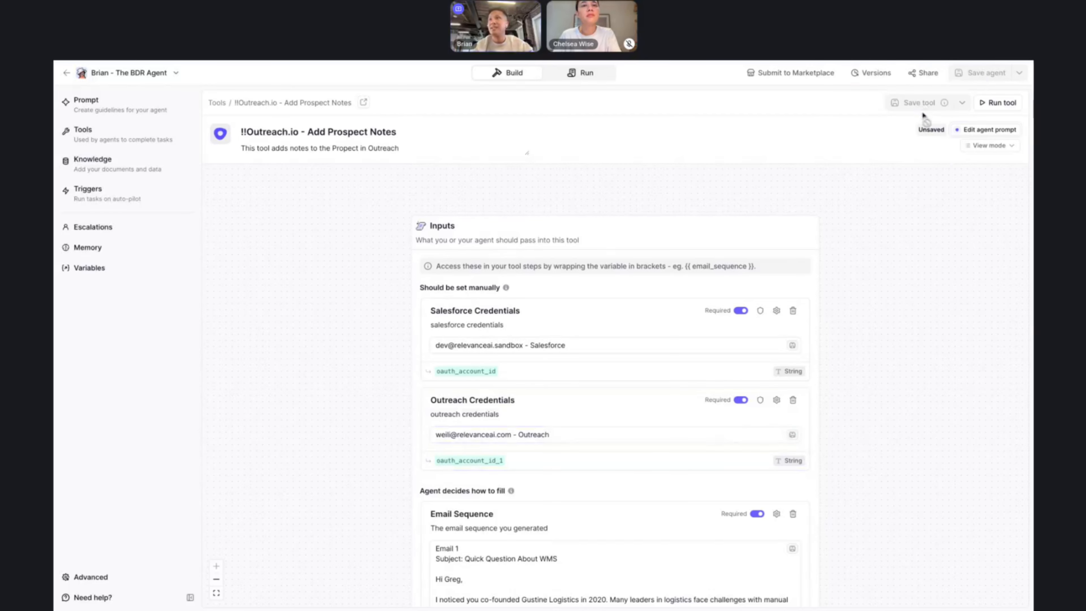
# Search the tool steps for "sales" and add a Salesforce API call step to the tool
pyautogui.scroll(-20, 868, 363)
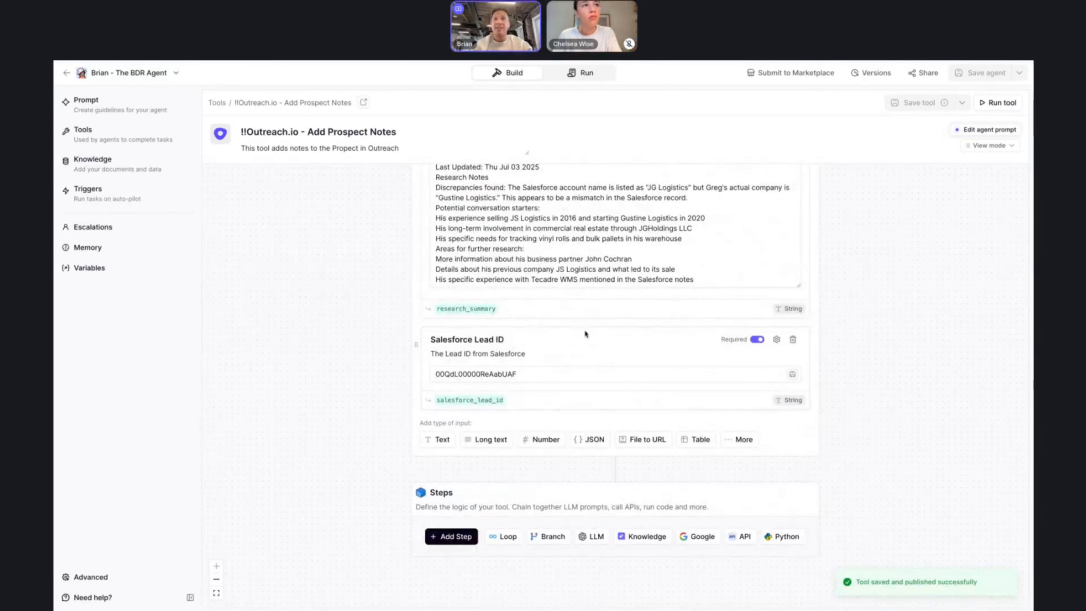
pyautogui.scroll(6, 526, 250)
pyautogui.scroll(15, 526, 250)
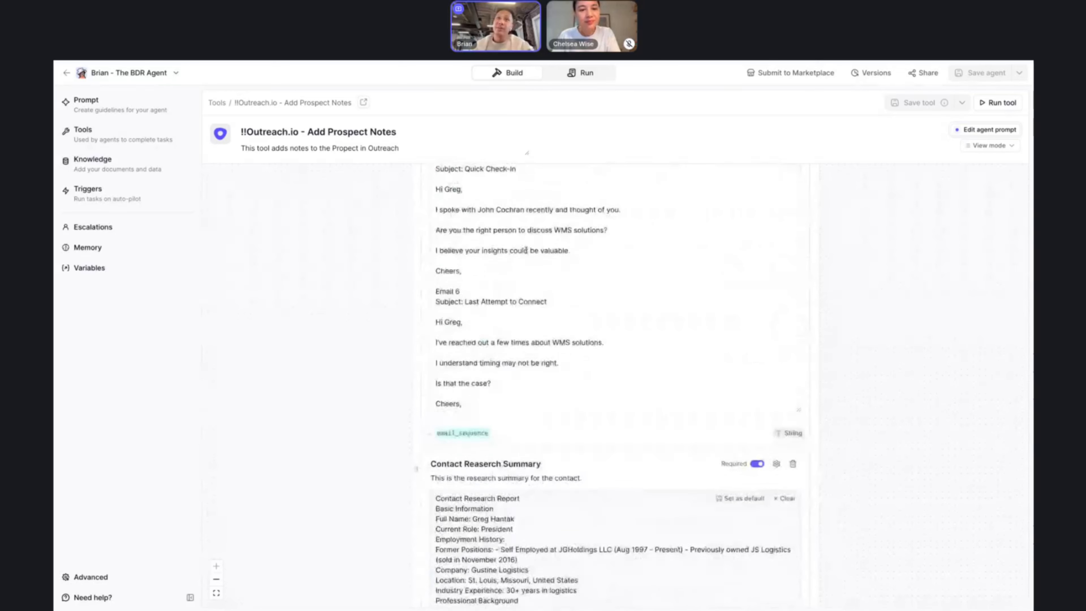
pyautogui.scroll(15, 526, 251)
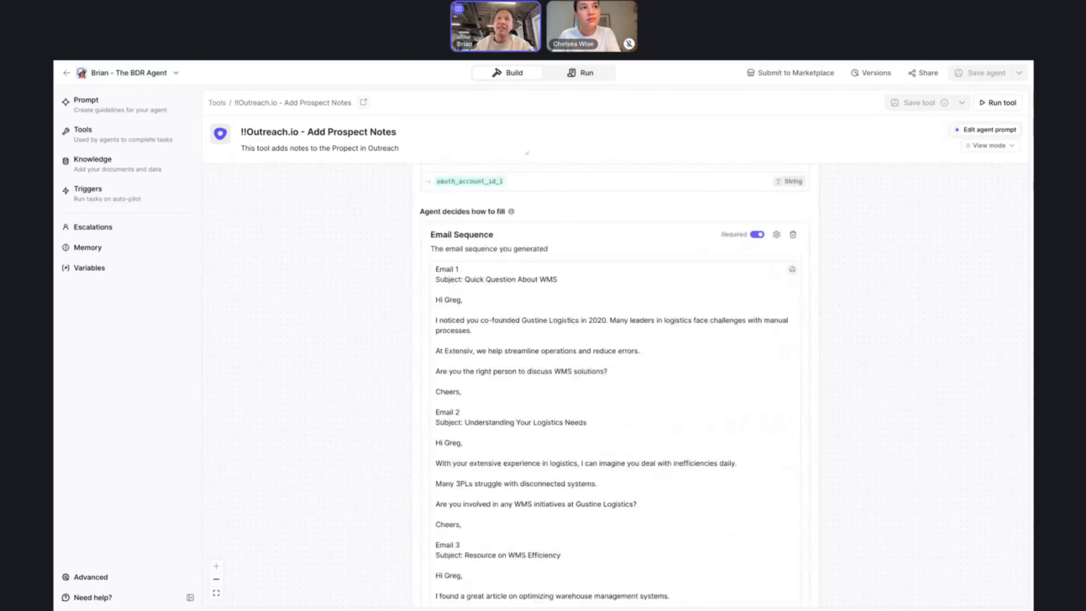
pyautogui.scroll(-20, 421, 521)
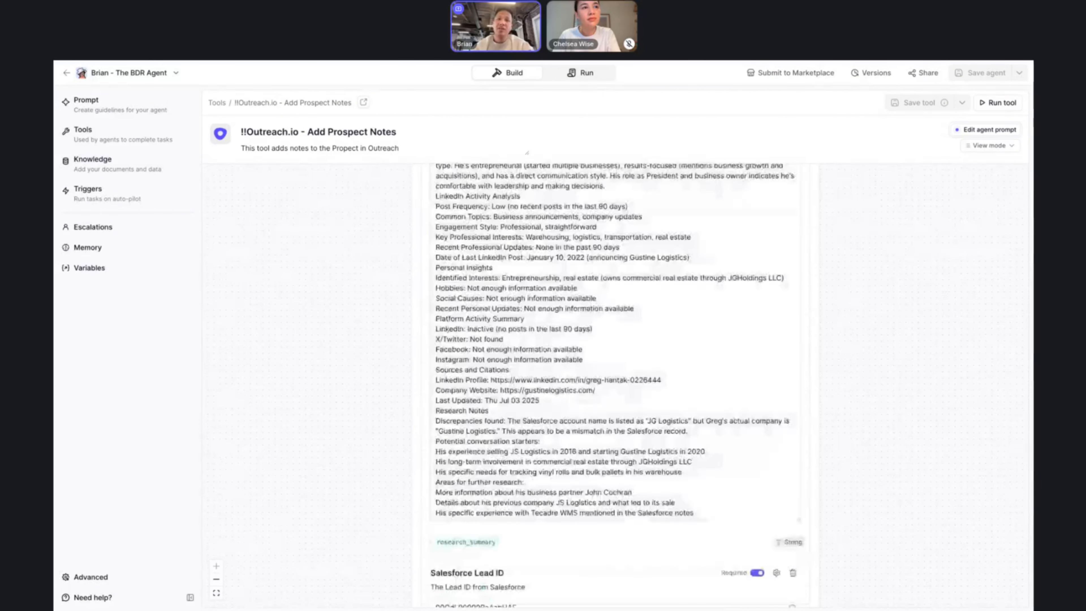
pyautogui.click(447, 535)
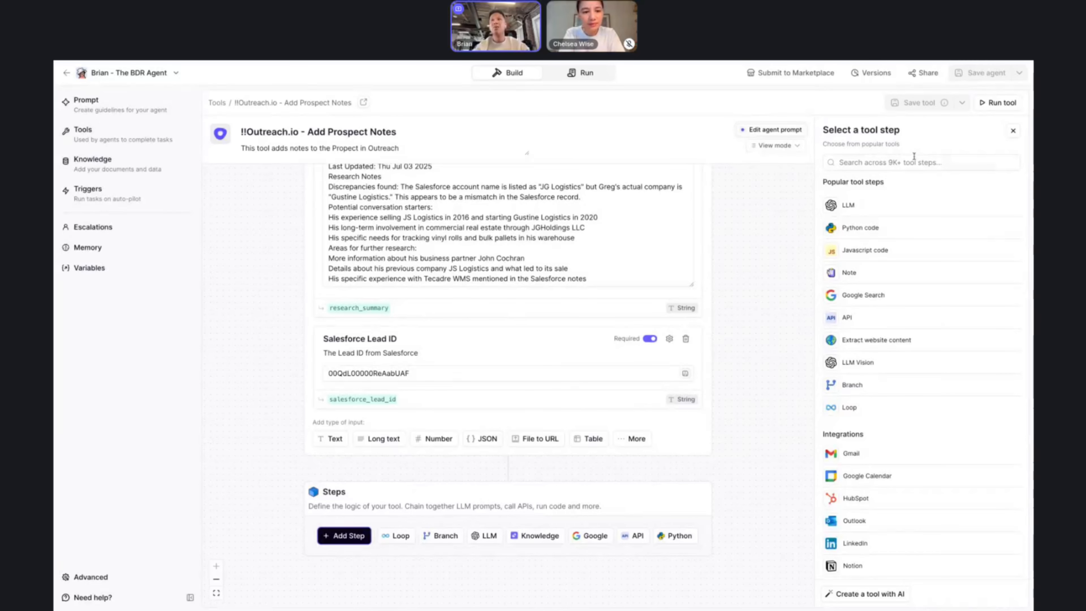
pyautogui.click(888, 166)
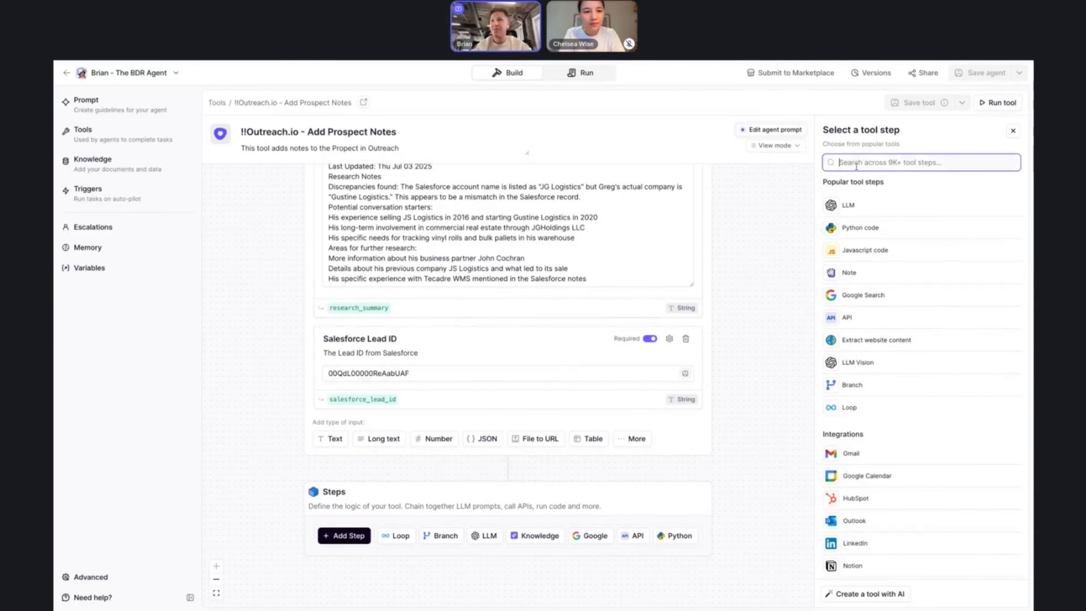
pyautogui.write('sa')
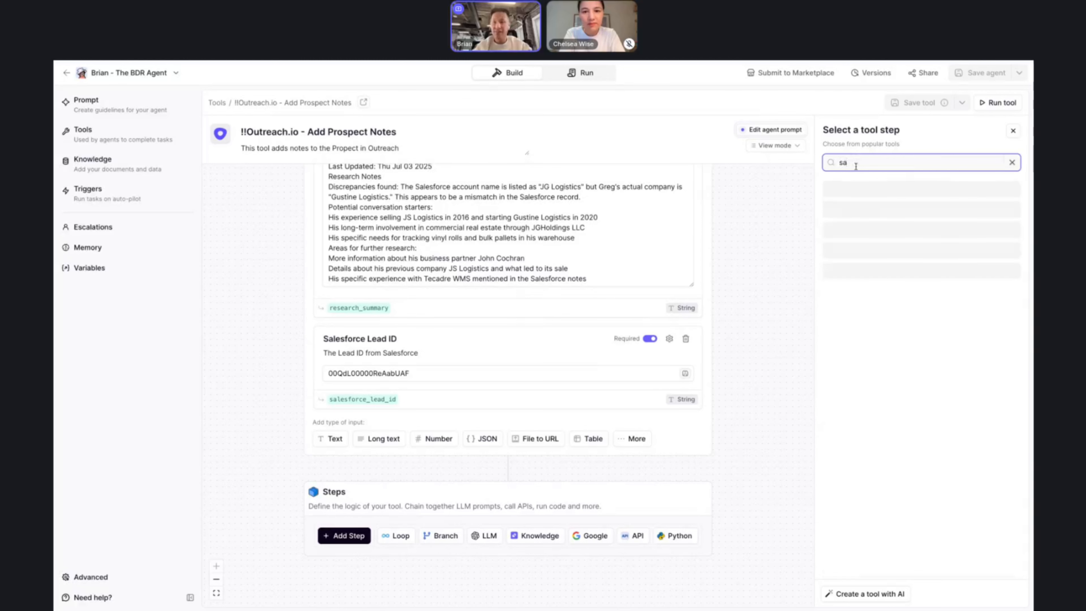
pyautogui.write('les')
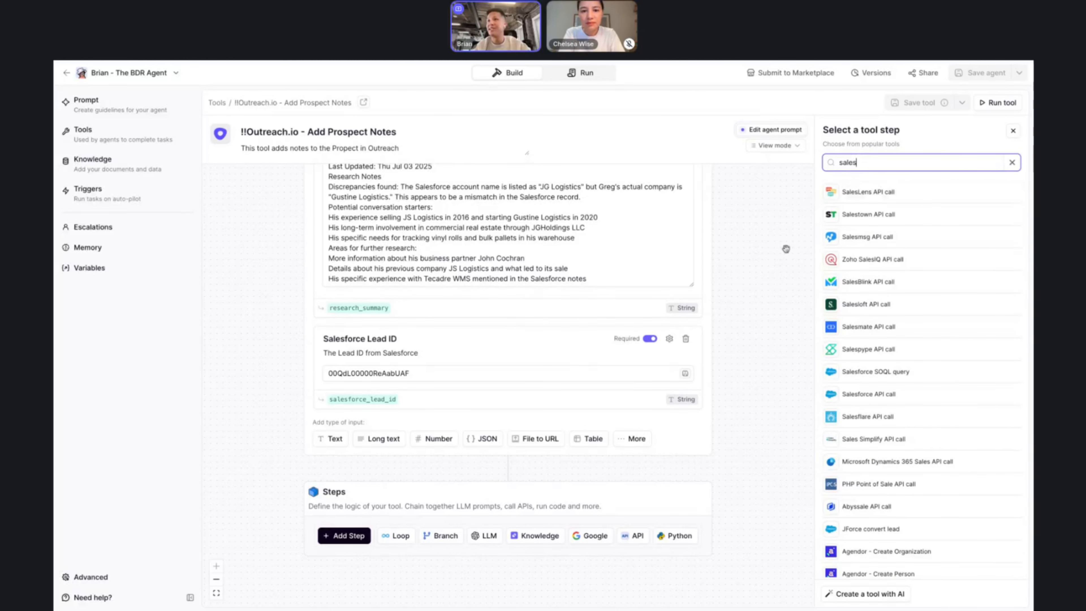
pyautogui.click(855, 396)
# Set the Salesforce API call's account to the {{oauth_account_id}} variable of the Salesforce Credentials input
pyautogui.scroll(-3, 599, 458)
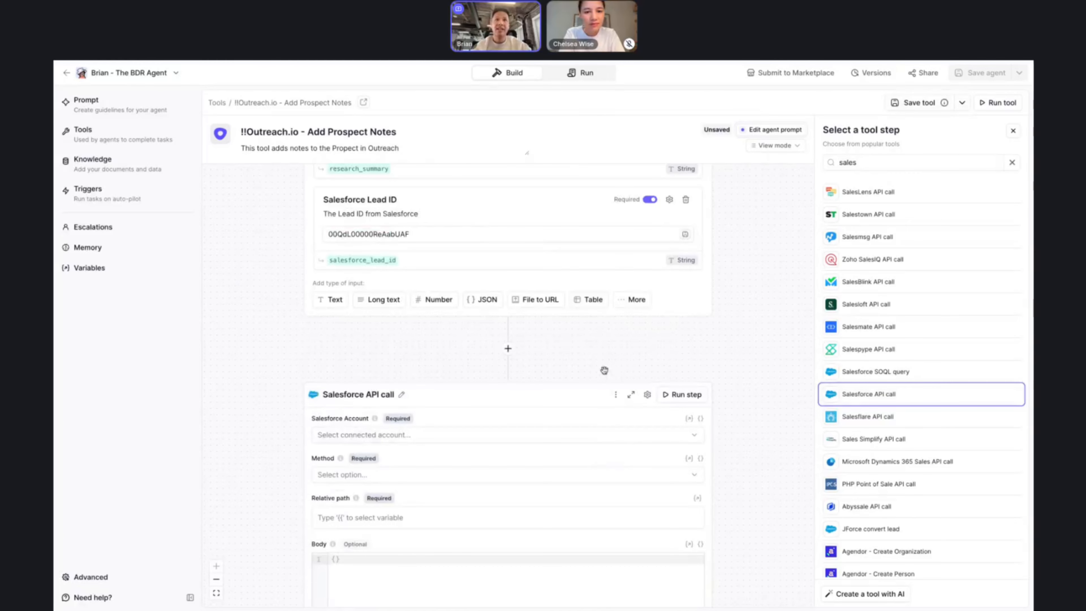
pyautogui.scroll(10, 591, 364)
pyautogui.scroll(15, 591, 363)
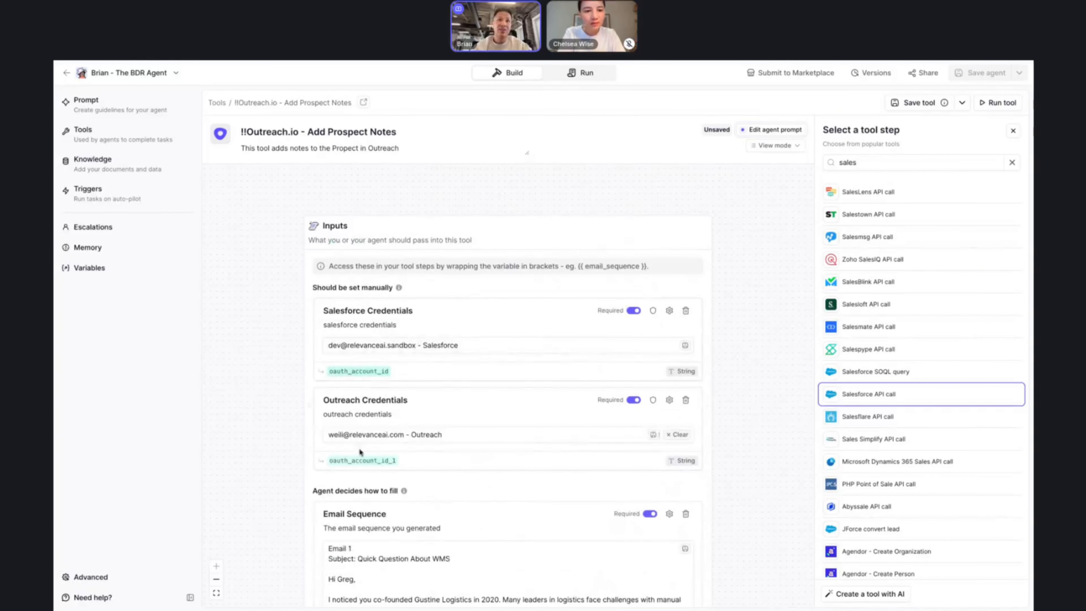
pyautogui.click(379, 370)
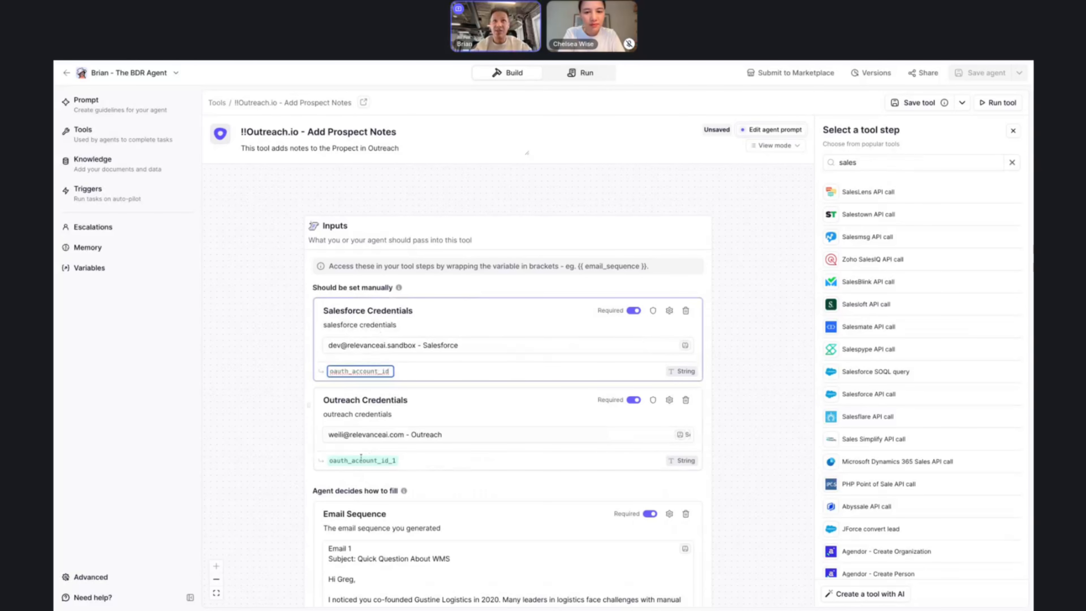
pyautogui.scroll(-15, 388, 368)
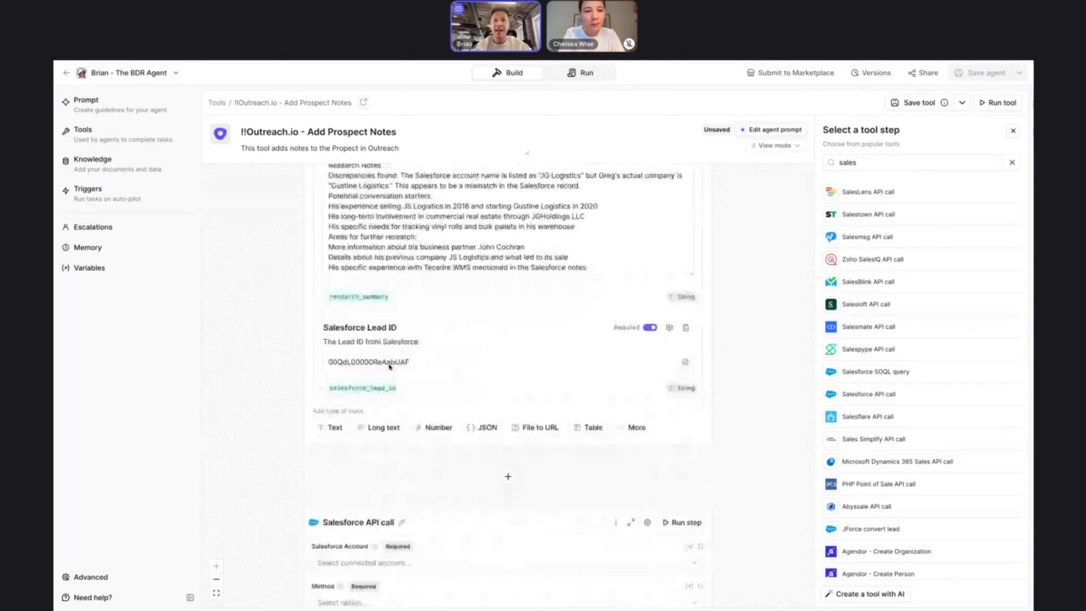
pyautogui.scroll(-5, 389, 366)
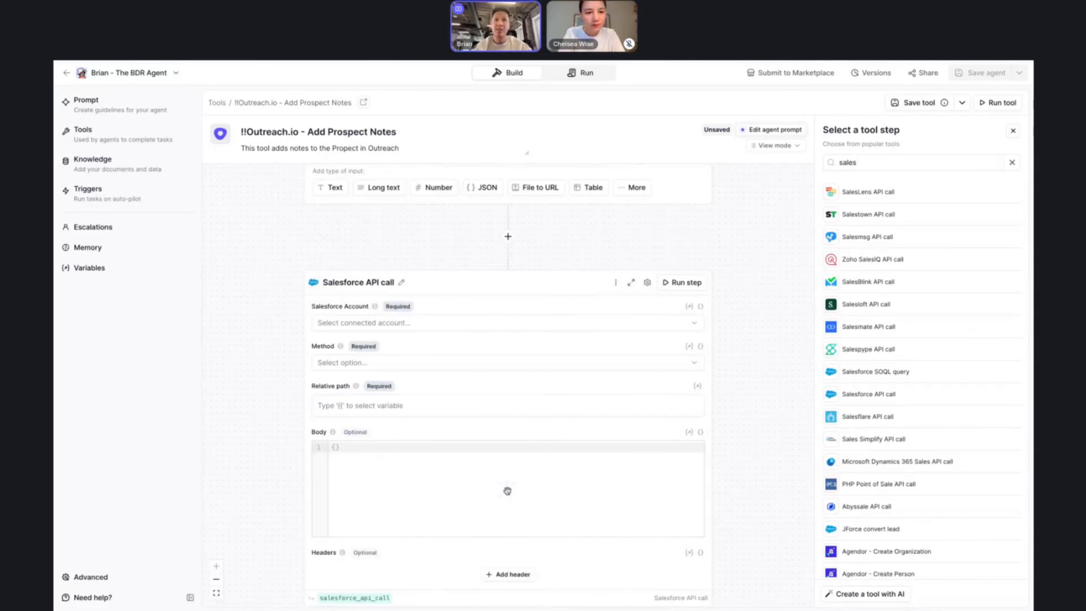
pyautogui.click(700, 306)
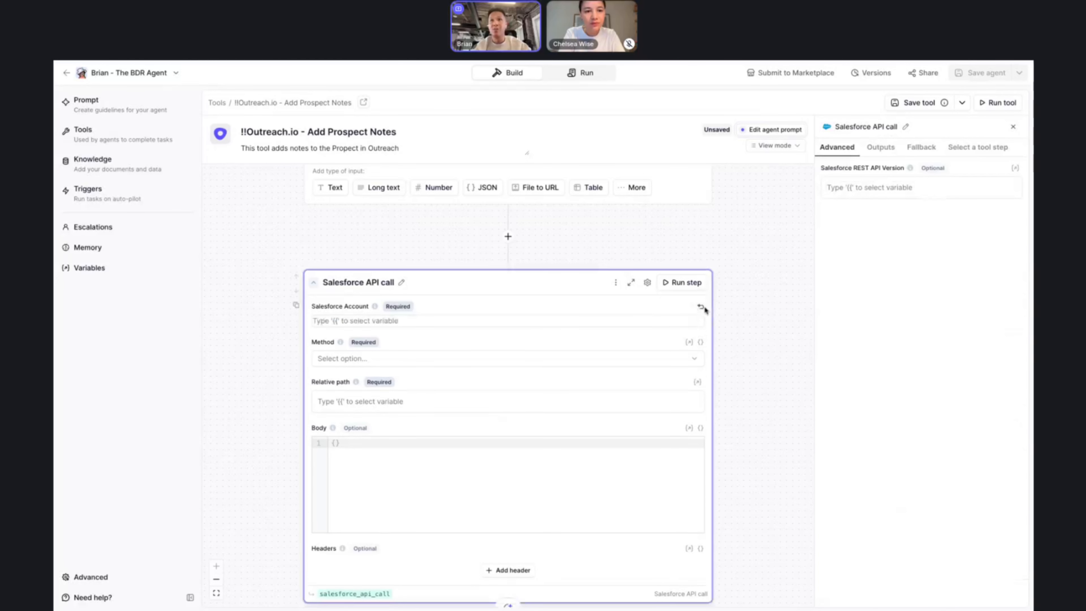
pyautogui.click(590, 328)
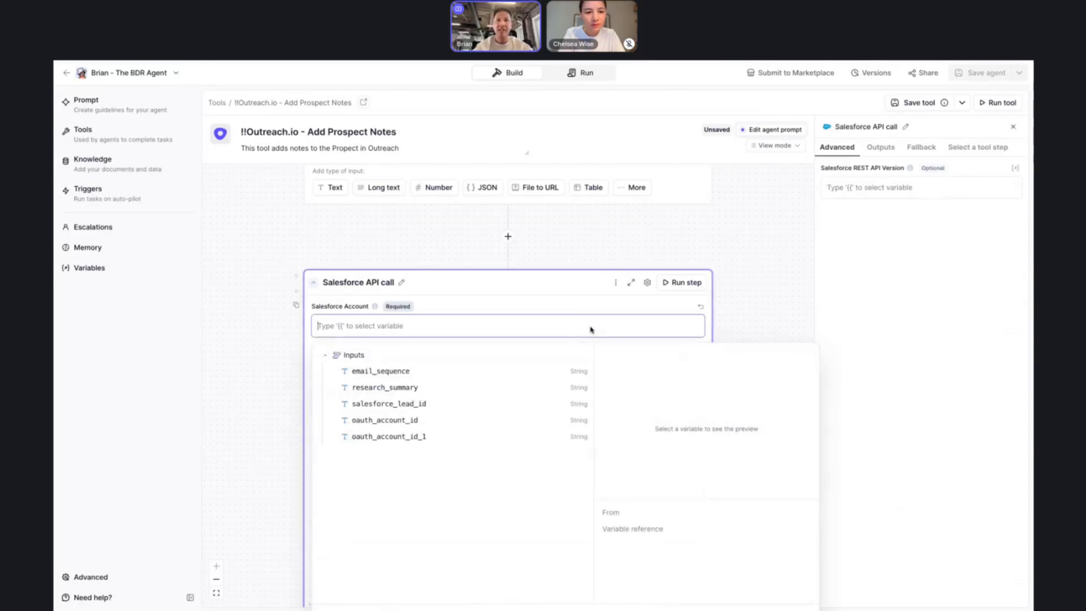
pyautogui.write('{{')
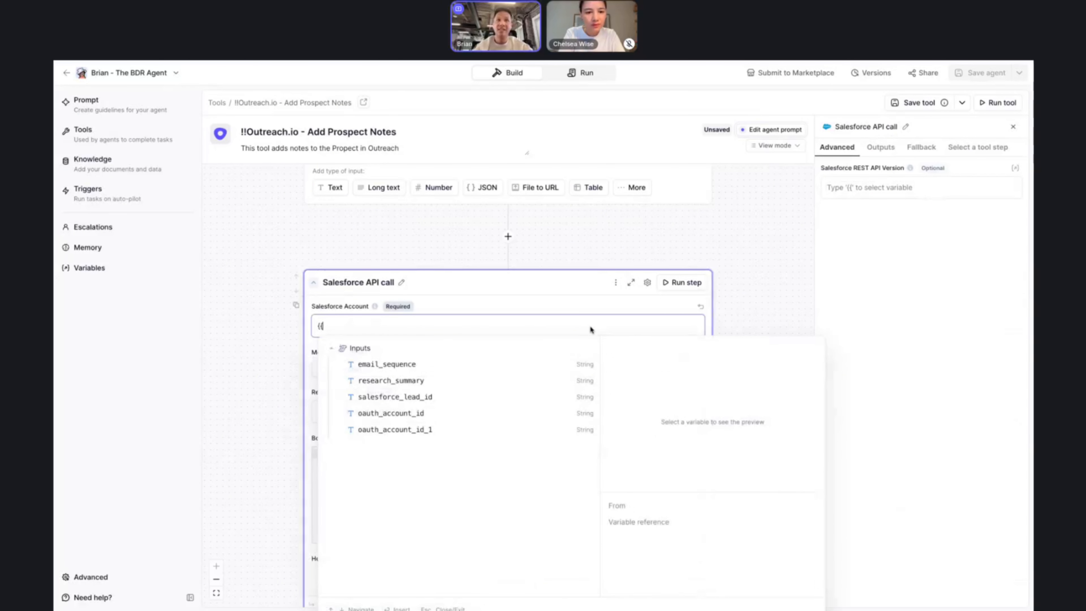
pyautogui.click(440, 415)
pyautogui.click(257, 333)
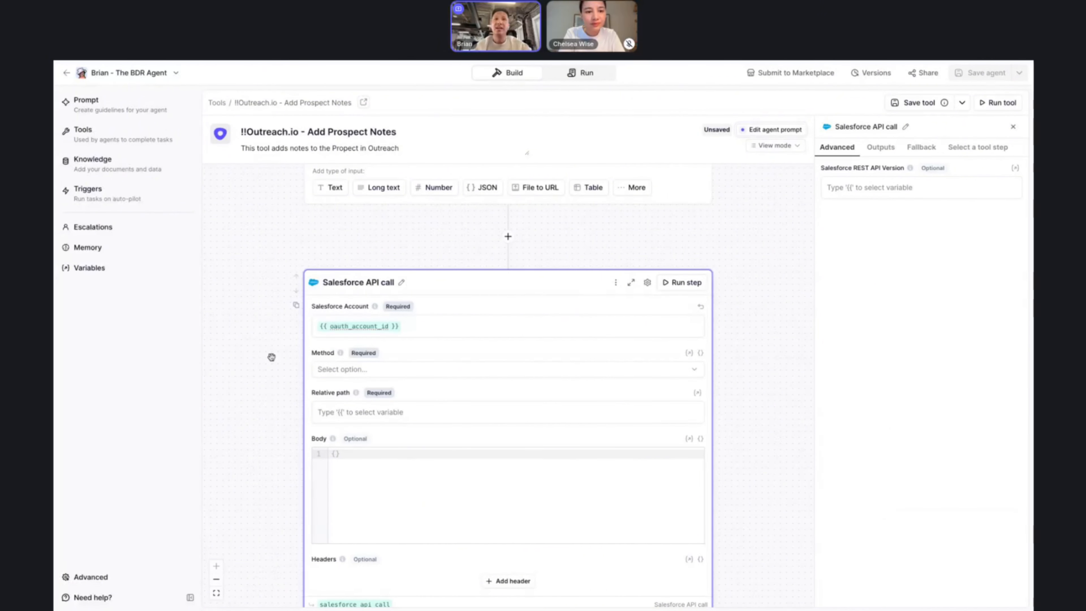
# Search the tool steps for "salesforce" and add a second Salesforce API call below the first one
pyautogui.scroll(-5, 276, 361)
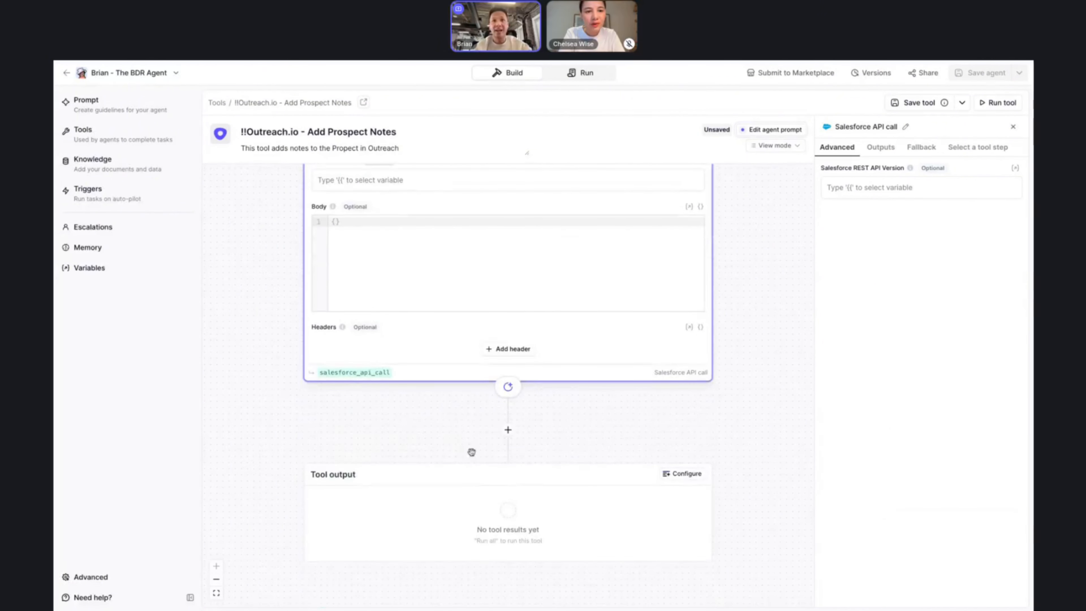
pyautogui.click(509, 429)
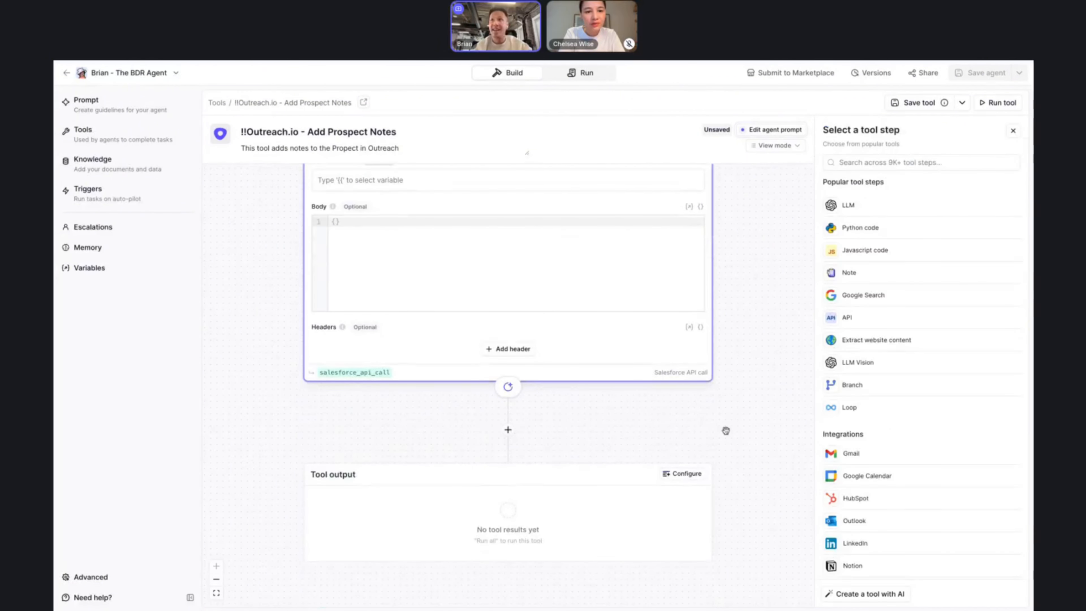
pyautogui.click(872, 163)
pyautogui.write('sa')
pyautogui.write('le')
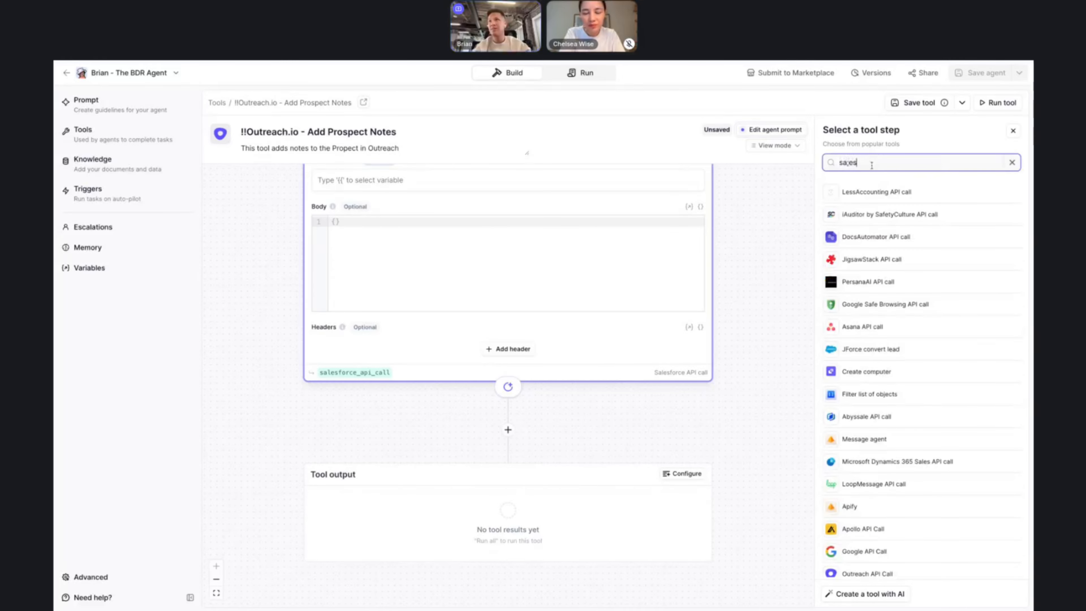
pyautogui.write('sforce')
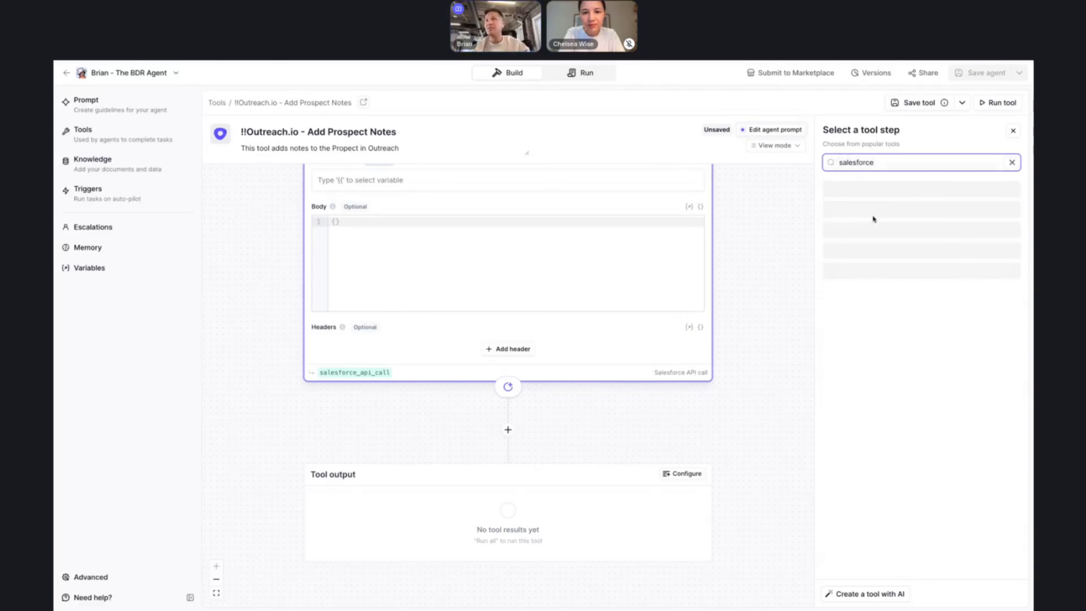
pyautogui.click(871, 212)
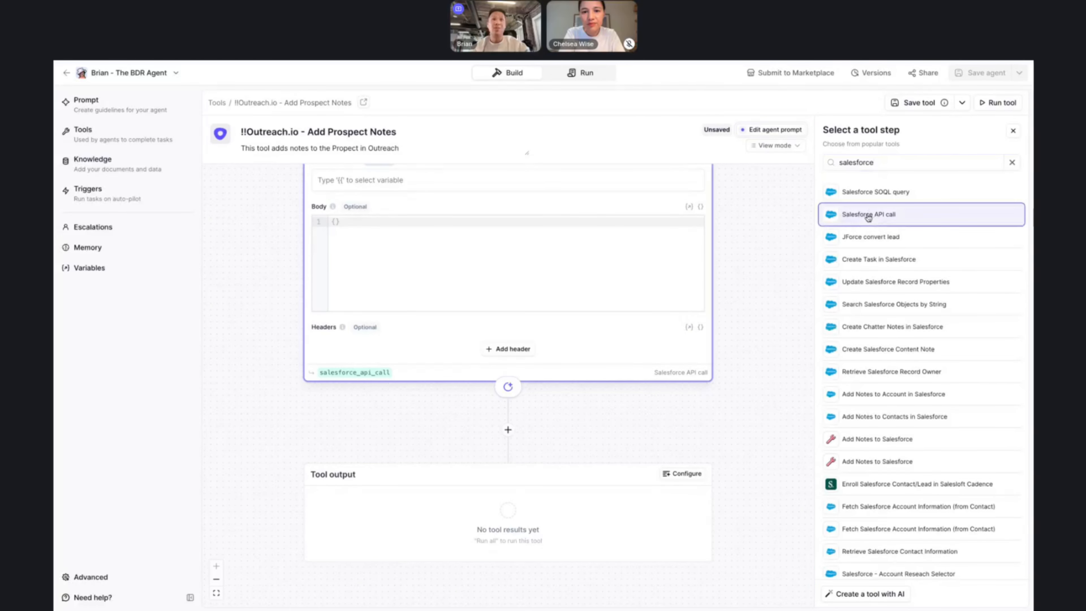
pyautogui.scroll(-1, 528, 439)
# Set the second Salesforce API call's account to the {{oauth_account_id}} variable and delete that duplicate step
pyautogui.click(662, 471)
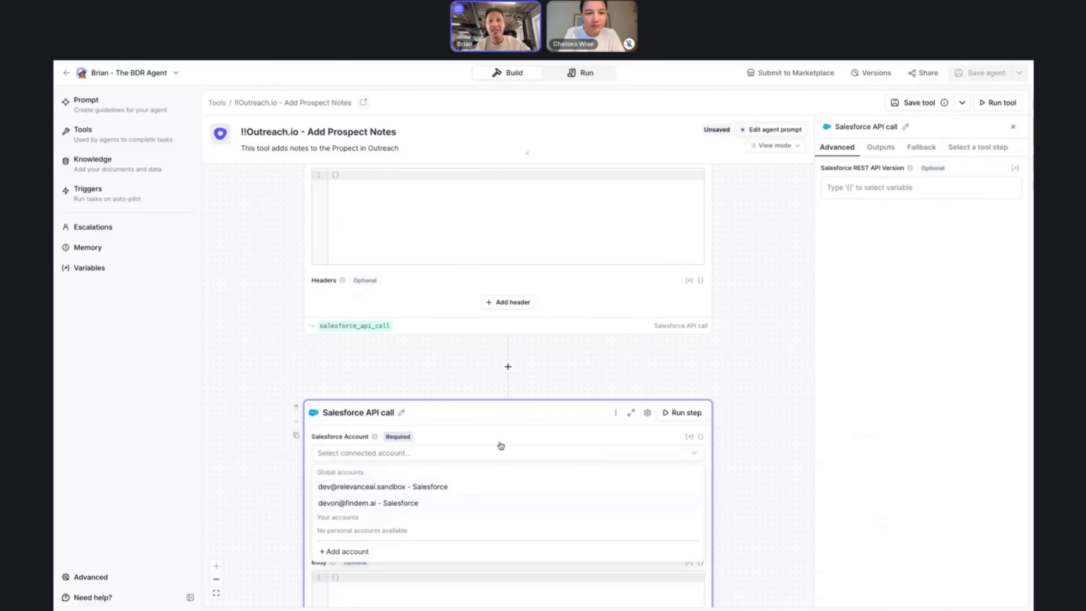
pyautogui.click(524, 381)
pyautogui.click(705, 441)
pyautogui.click(704, 440)
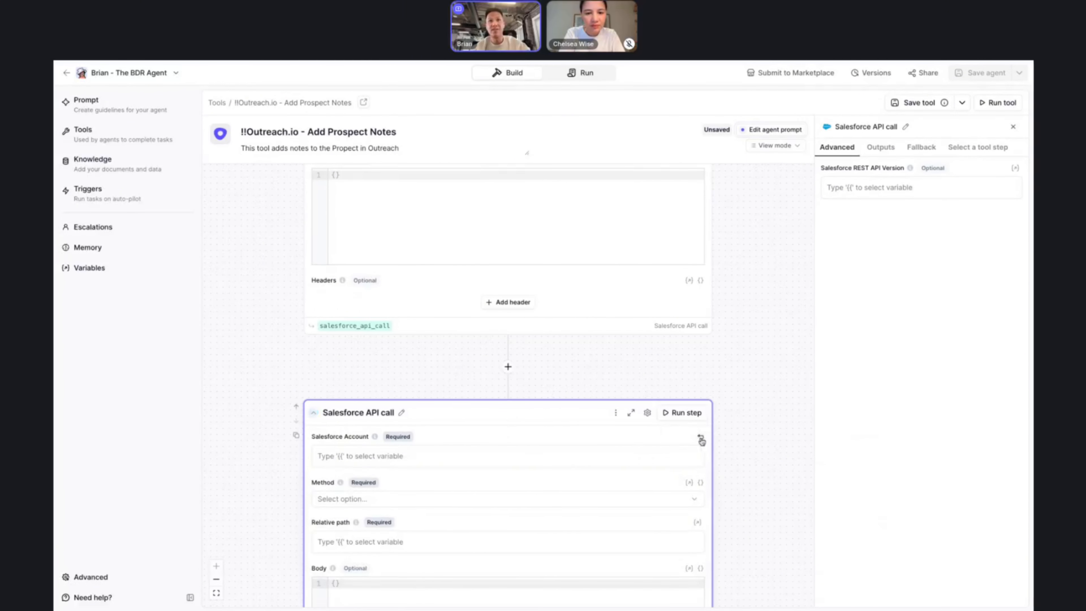
pyautogui.click(577, 461)
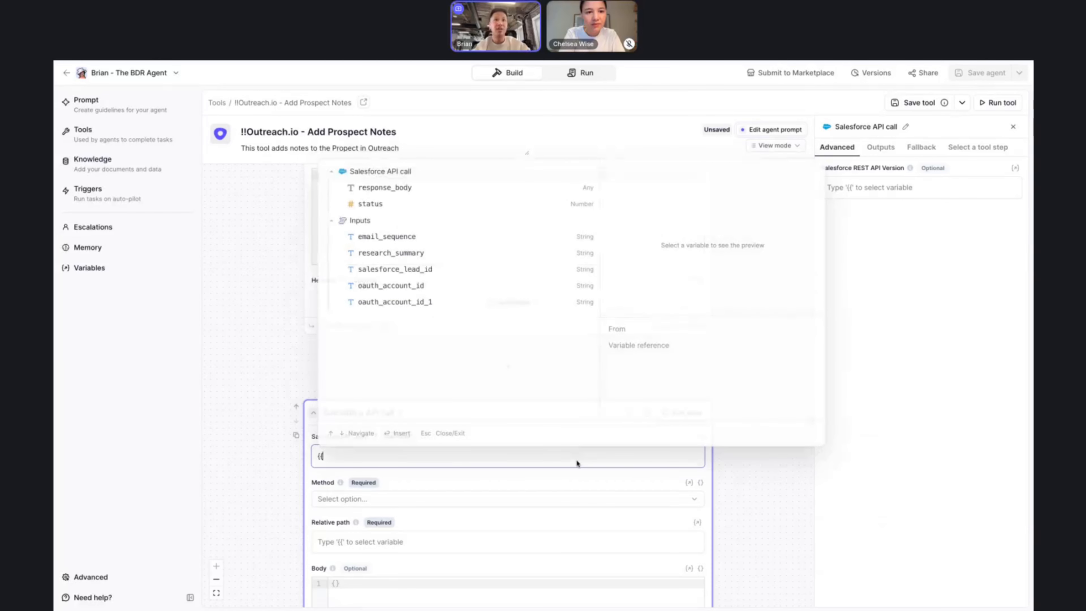
pyautogui.click(417, 287)
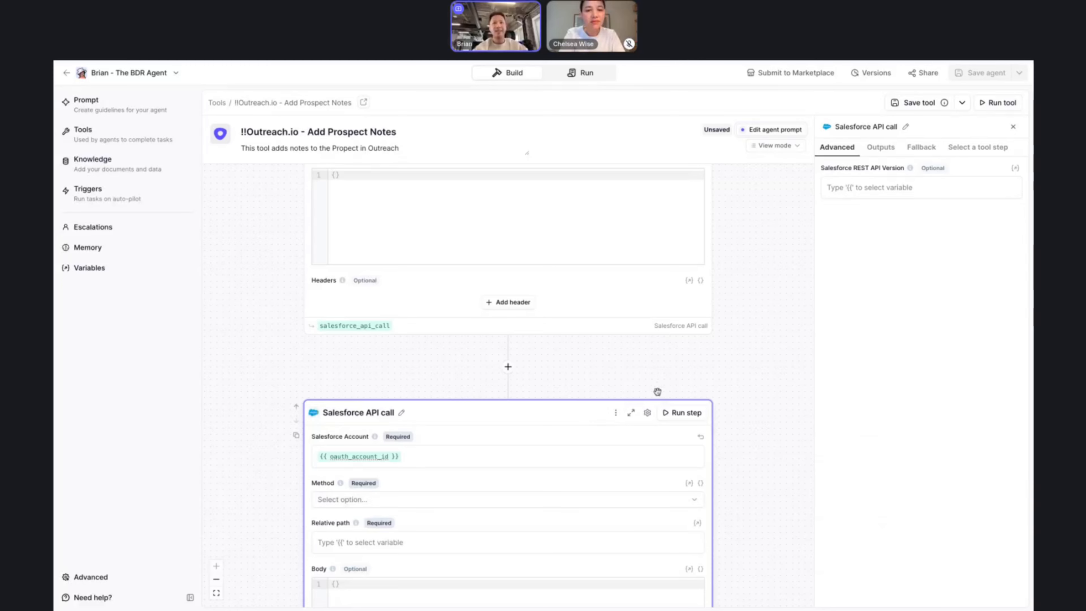
pyautogui.click(616, 413)
pyautogui.click(584, 481)
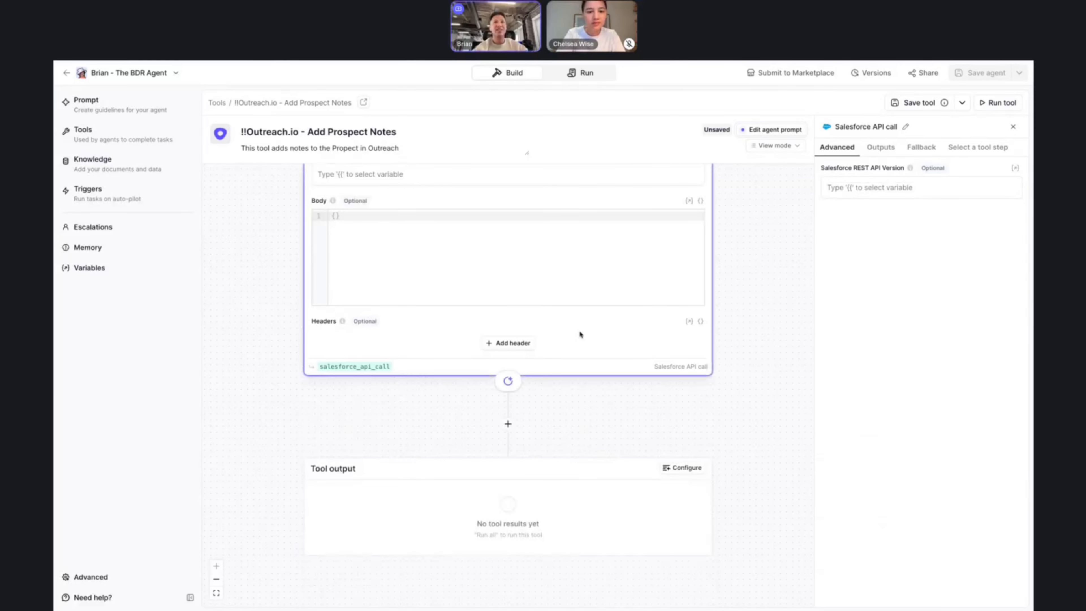
# View the request methods available for the remaining Salesforce API call
pyautogui.click(498, 326)
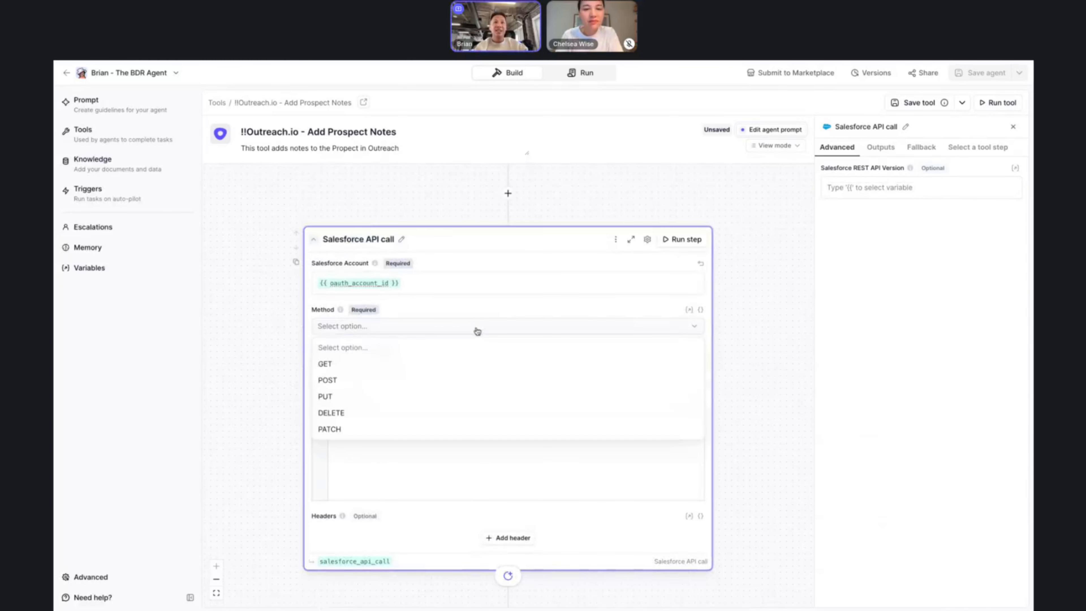
pyautogui.press('Escape')
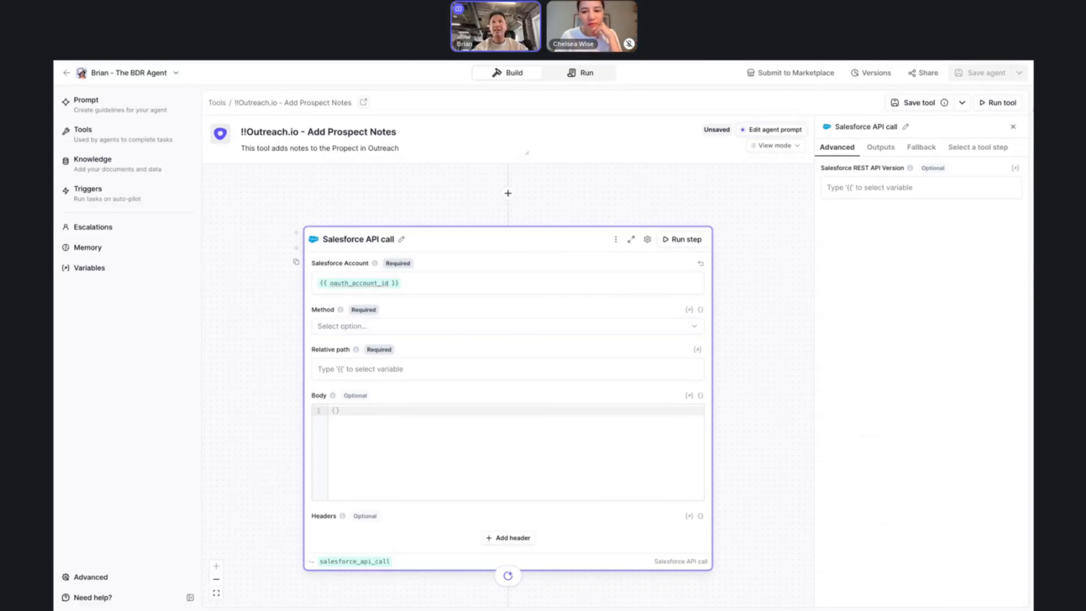
# Open the Relevance AI chat in a new browser tab and check the account's organization details
pyautogui.press('super+t')
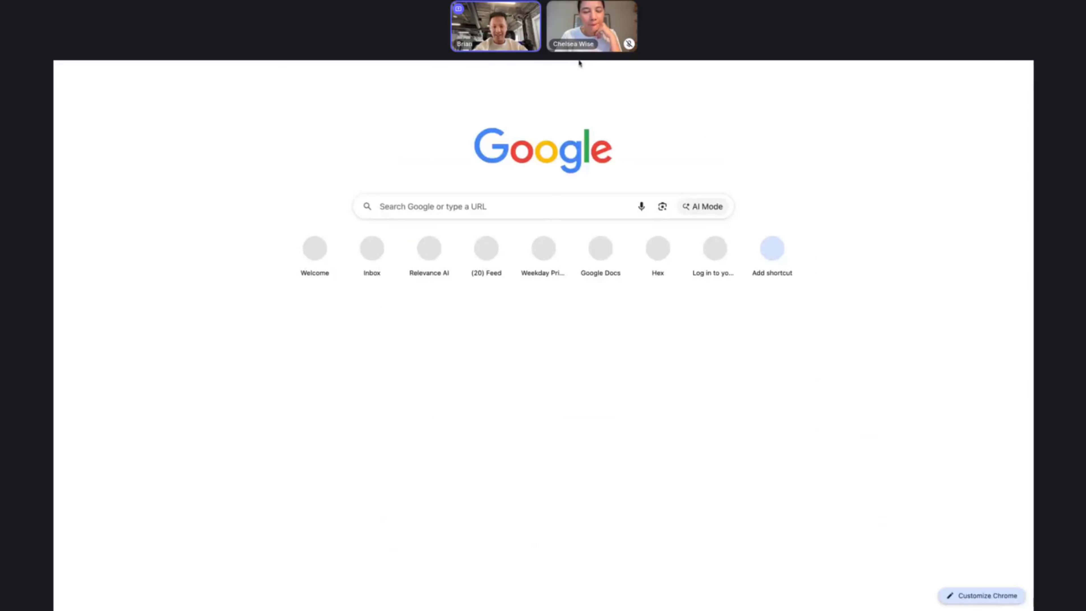
pyautogui.press('Return')
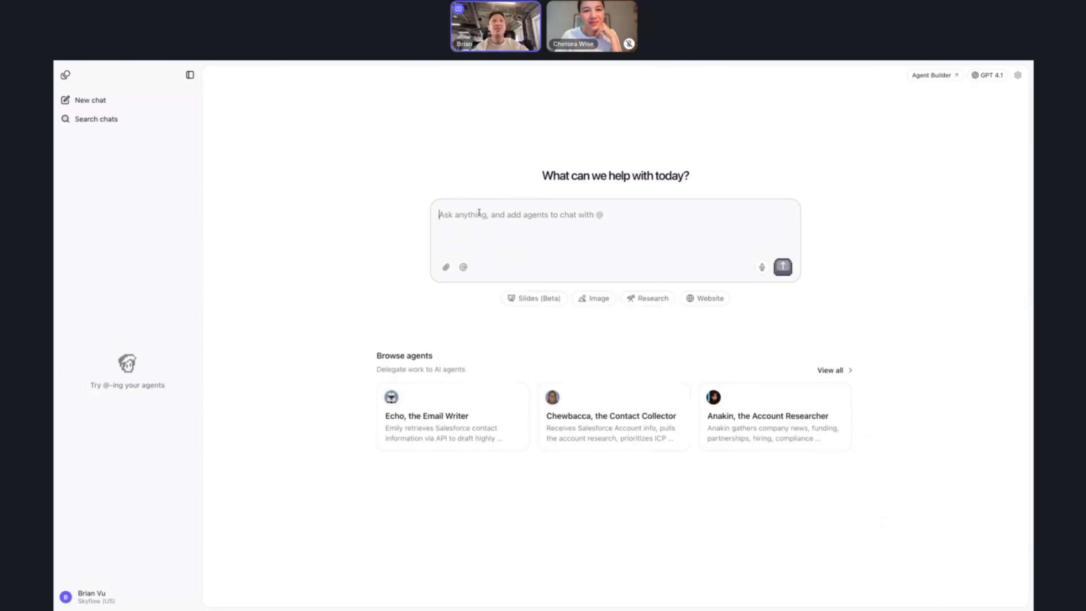
pyautogui.click(102, 605)
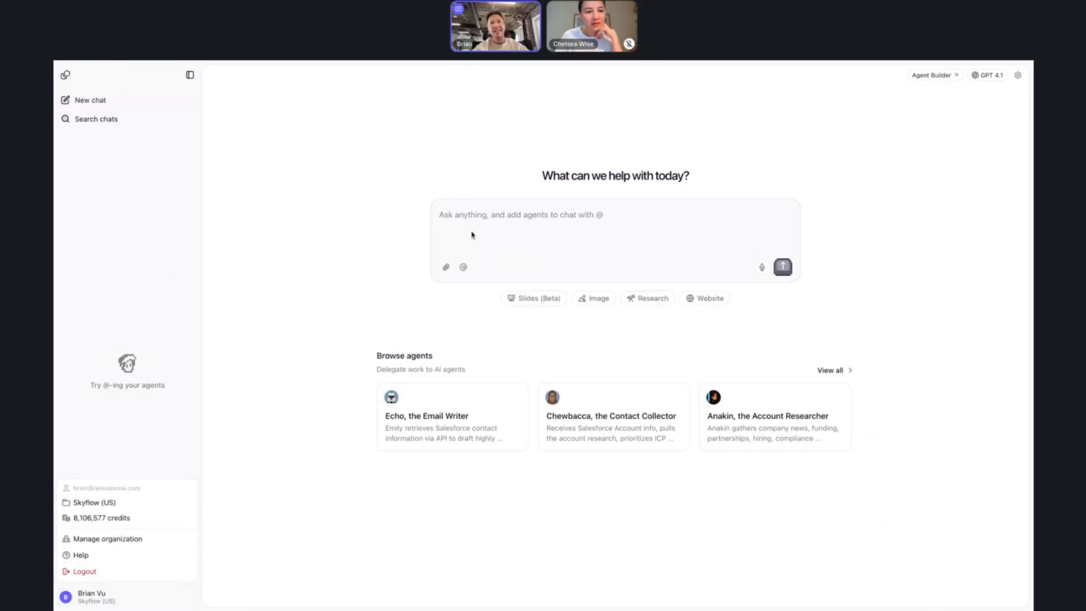
pyautogui.click(486, 216)
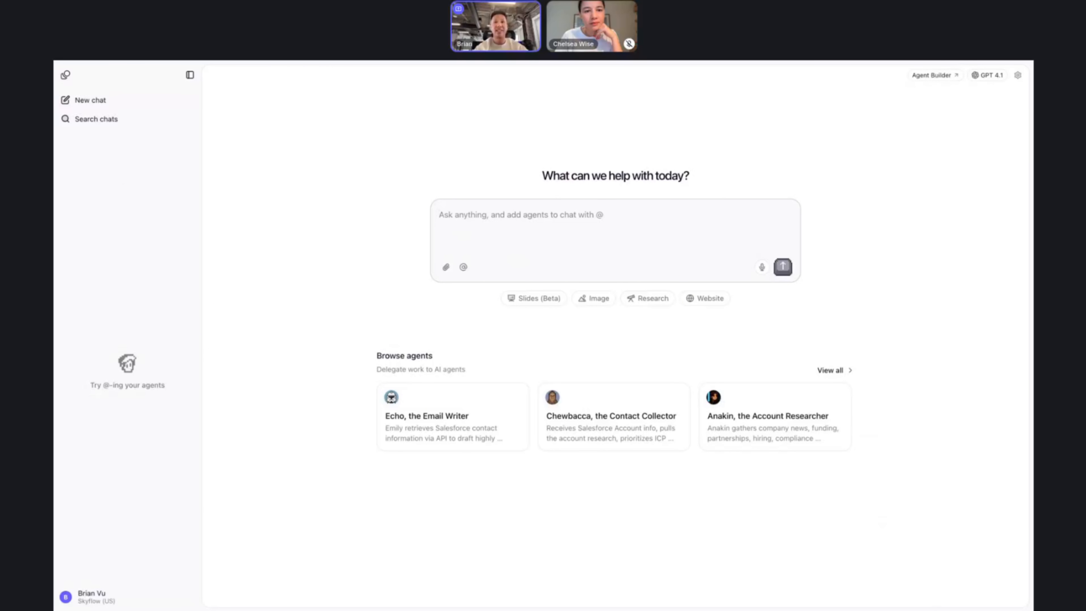
# Ask the chat "I have a Lead ID in salesforce, how do I get the email address"
pyautogui.write('Wh')
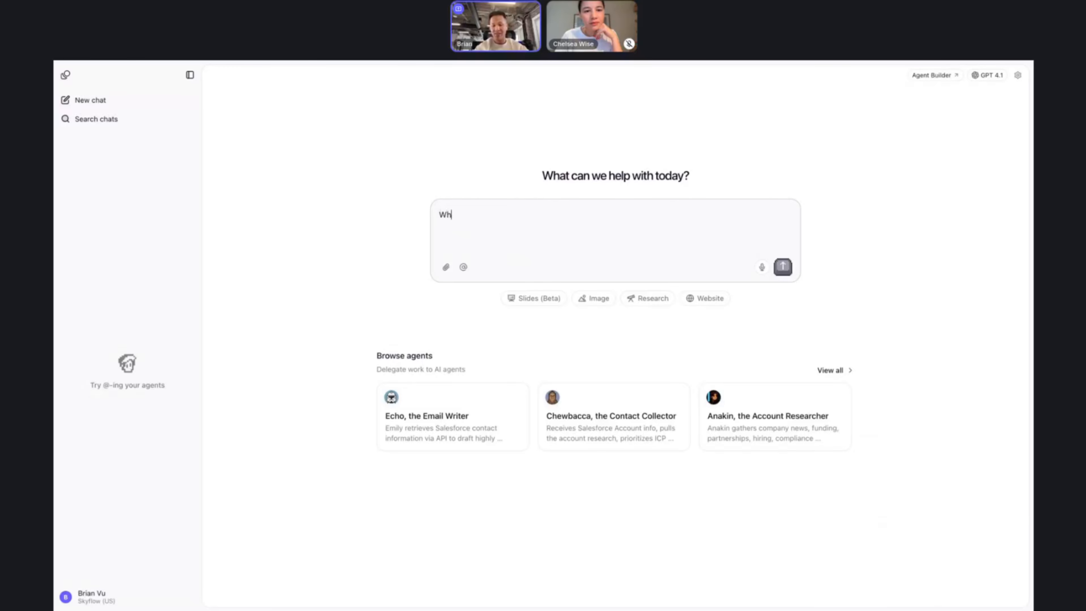
pyautogui.press('BackSpace')
pyautogui.press('BackSpace')
pyautogui.press('BackSpace')
pyautogui.write('I have a Lead ID')
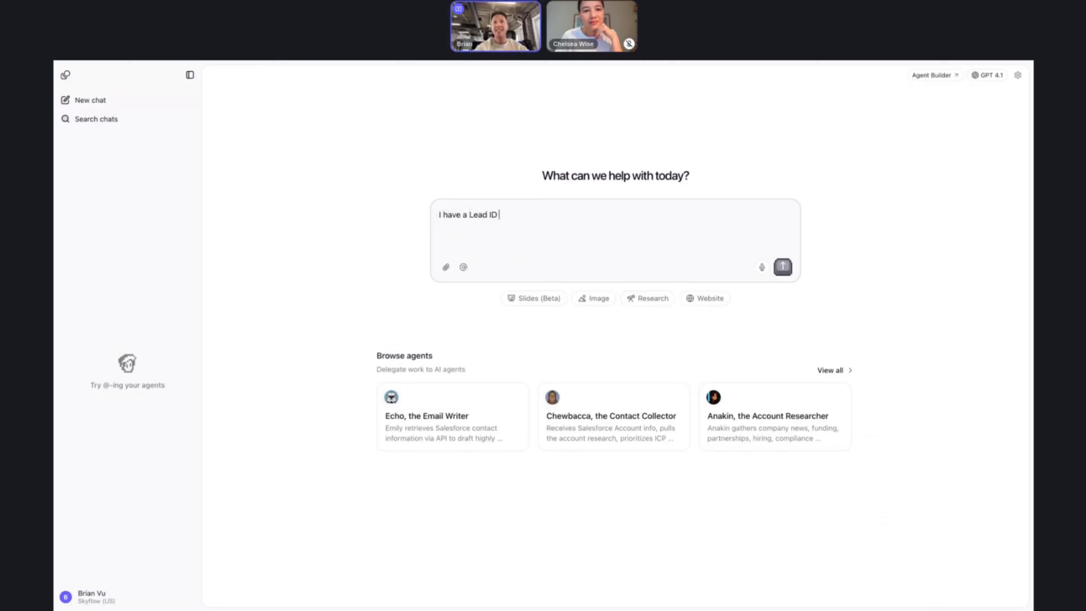
pyautogui.write('dfo')
pyautogui.write('fo')
pyautogui.press('BackSpace')
pyautogui.press('BackSpace')
pyautogui.press('BackSpace')
pyautogui.write('force')
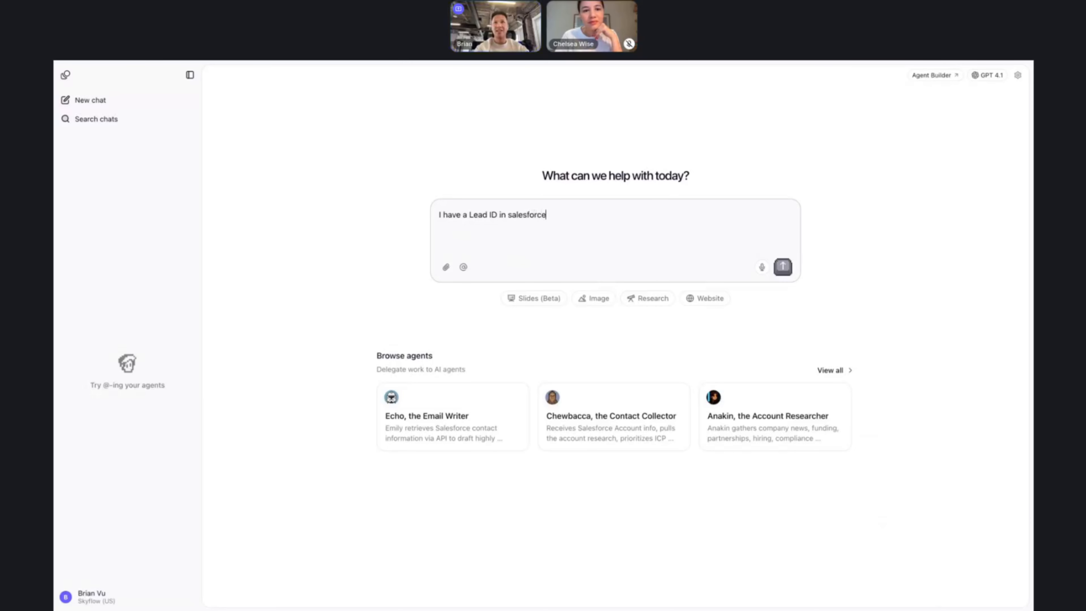
pyautogui.write(', how do I get the e')
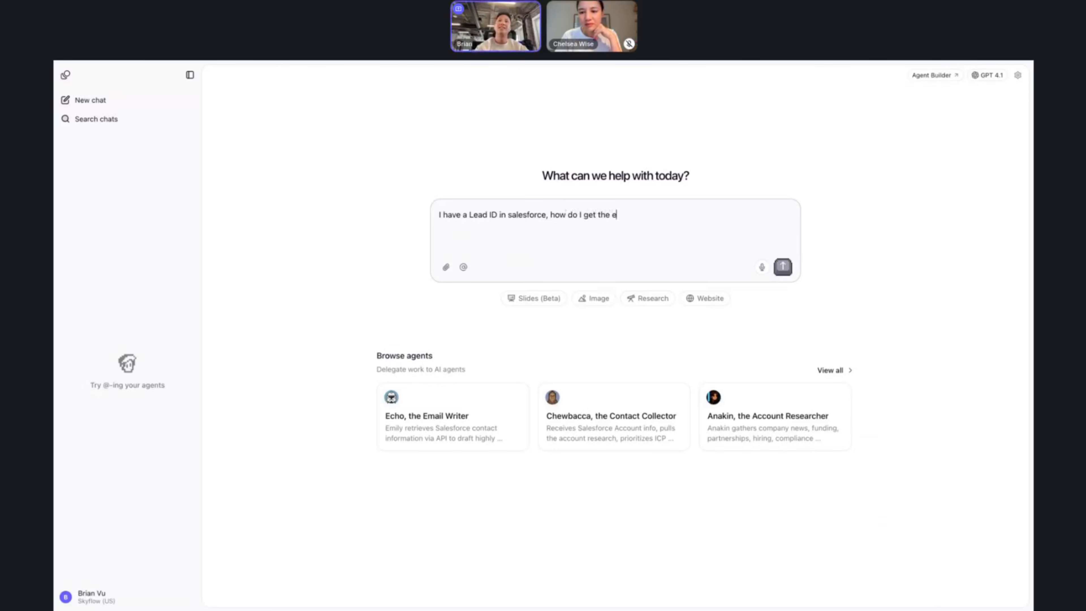
pyautogui.write('mail address')
pyautogui.press('Return')
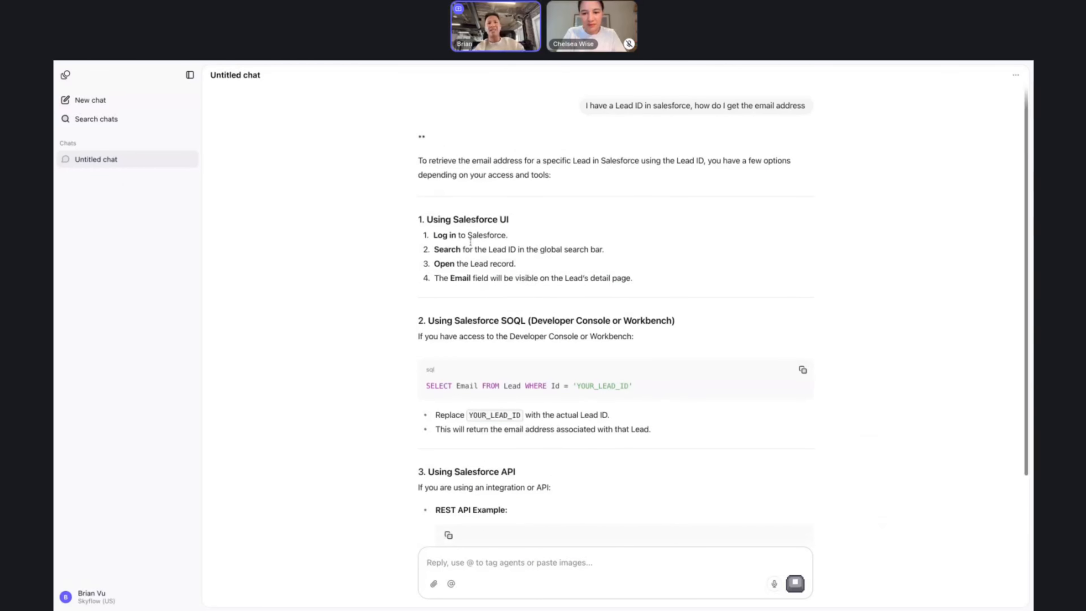
# Review the chat's answer and copy the REST API example path /services/data/vXX.0/sobjects/Lead/YOUR_LEAD_ID
pyautogui.scroll(-3, 472, 240)
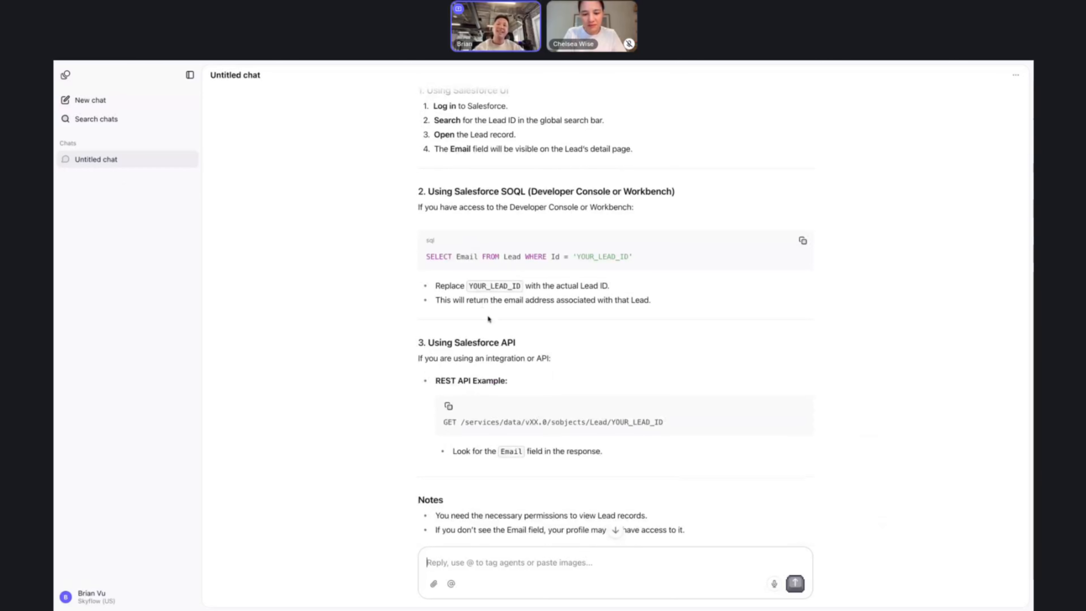
pyautogui.scroll(-2, 488, 319)
pyautogui.scroll(3, 477, 333)
pyautogui.scroll(-3, 466, 345)
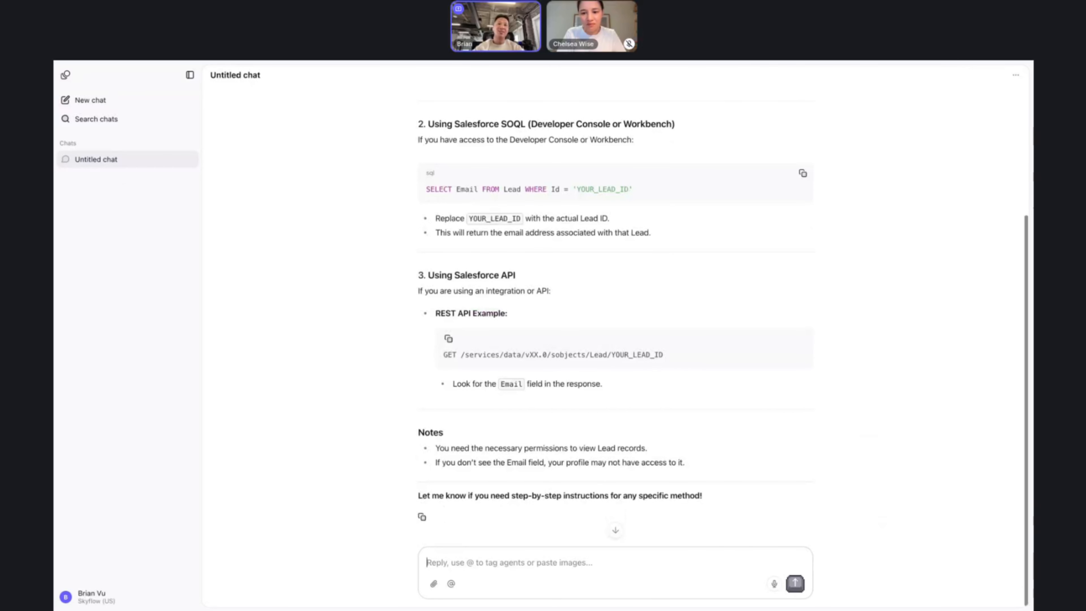
pyautogui.moveTo(444, 354); pyautogui.dragTo(663, 354)
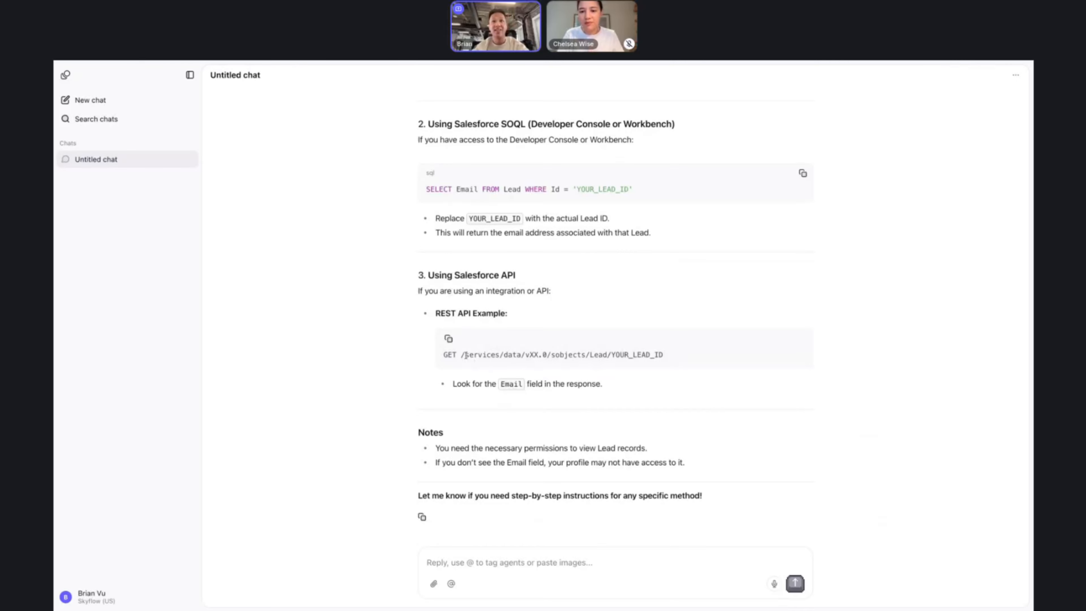
pyautogui.moveTo(462, 354); pyautogui.dragTo(664, 355)
pyautogui.hotkey('ctrl', 'c')
pyautogui.doubleClick(448, 356)
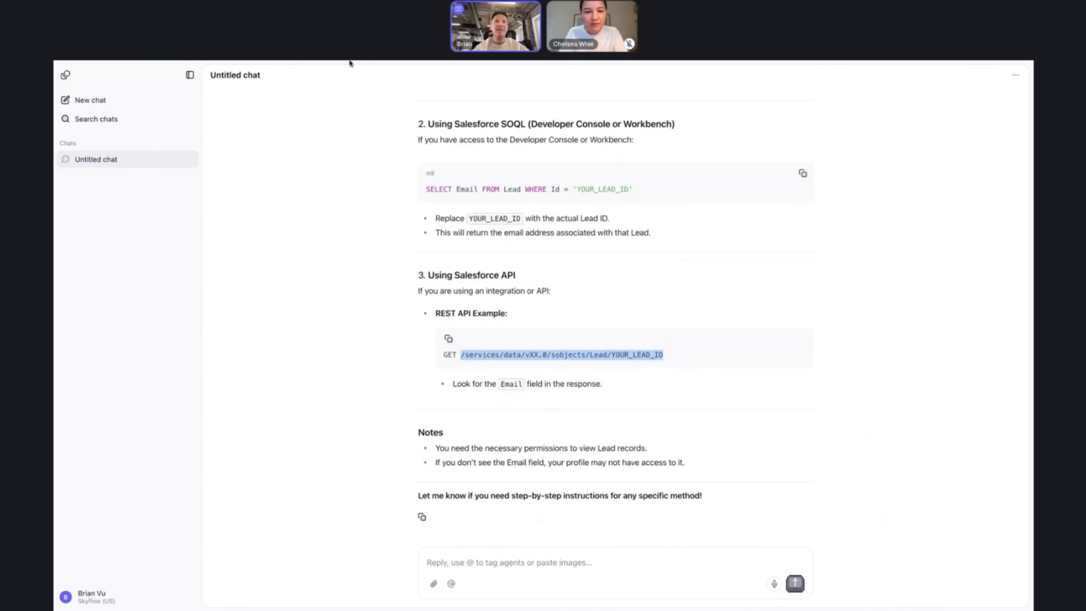
# Return to the Add Prospect Notes tool, set the Salesforce API call's method to GET and paste the copied path as its relative path
pyautogui.click(295, 64)
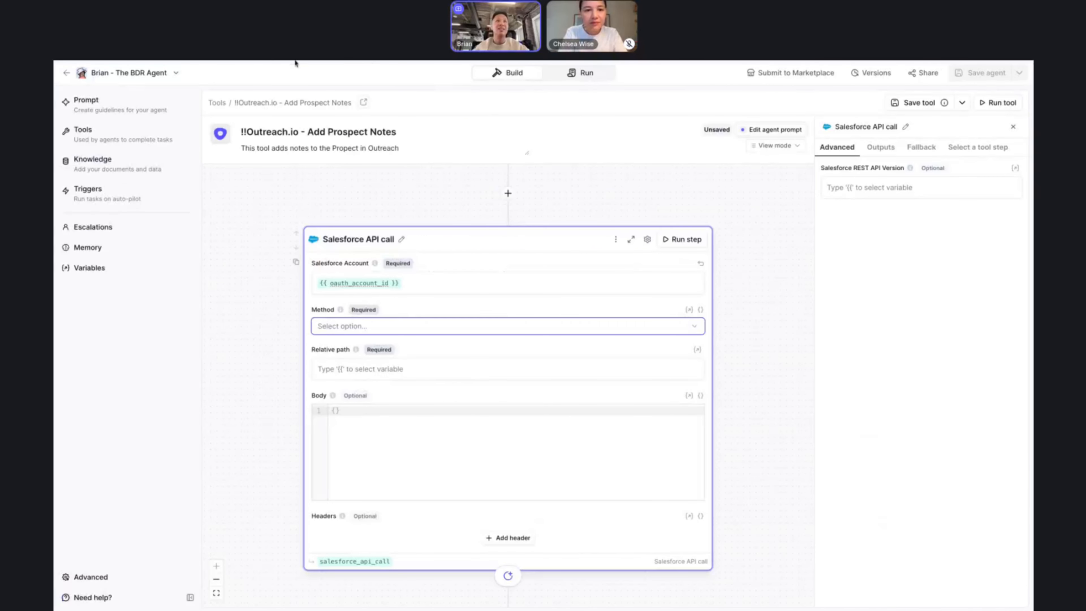
pyautogui.click(378, 327)
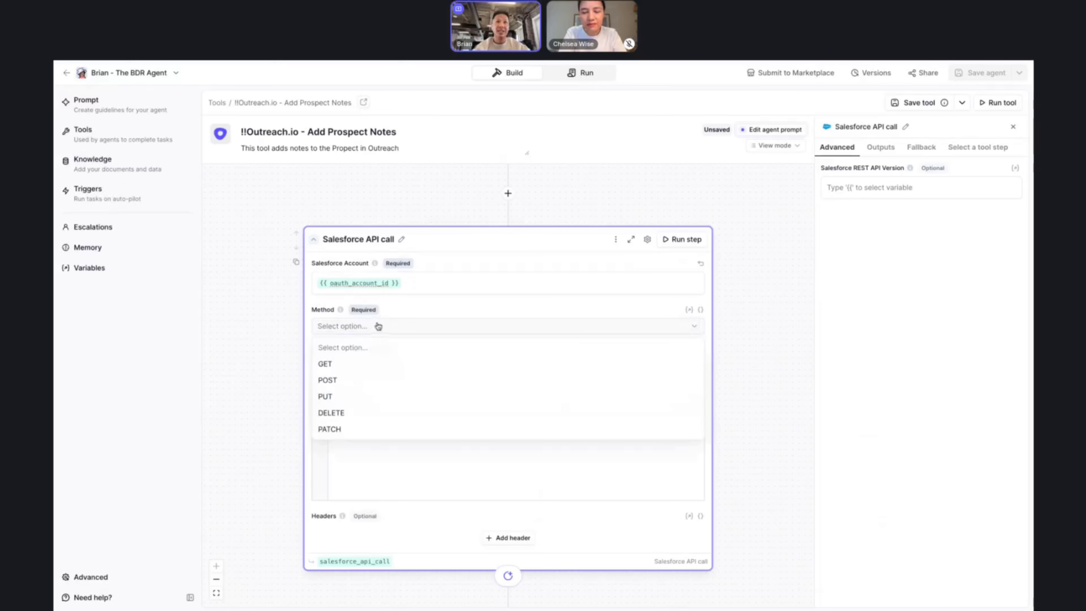
pyautogui.click(346, 361)
pyautogui.click(346, 368)
pyautogui.hotkey('ctrl', 'v')
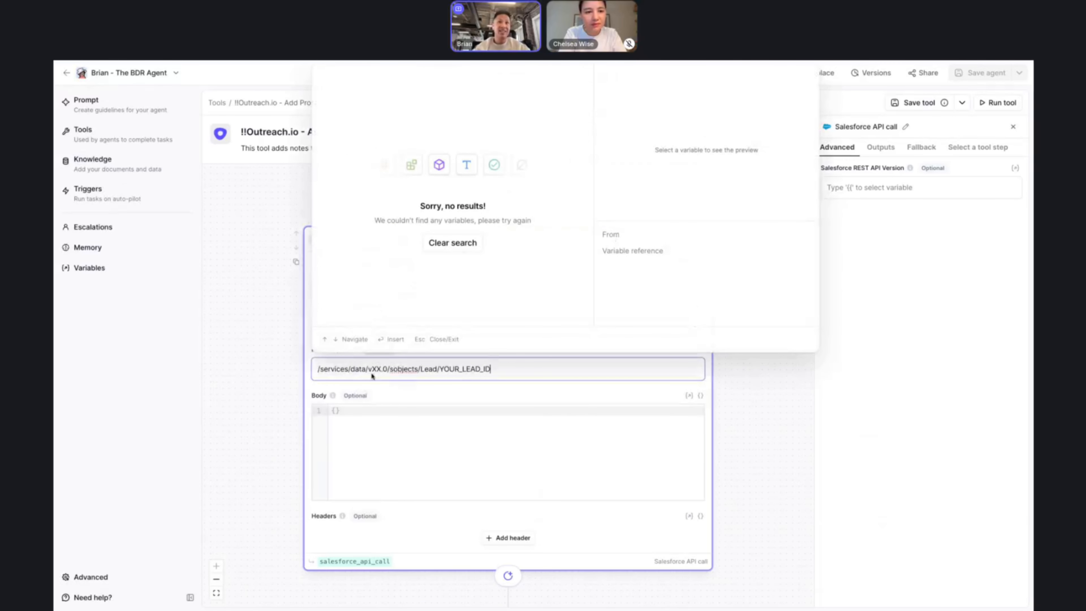
# Check the relative path's expected format and trim the path to sobjects/Lead/YOUR_LEAD_ID
pyautogui.click(399, 370)
pyautogui.moveTo(356, 350)
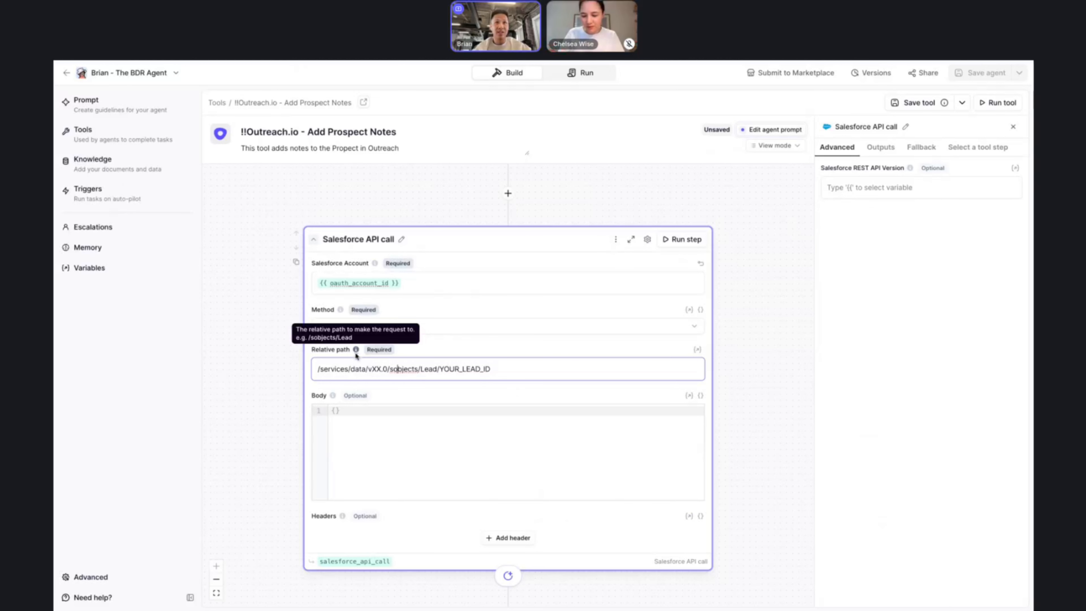
pyautogui.click(391, 370)
pyautogui.hotkey('shift', 'Home')
pyautogui.press('BackSpace')
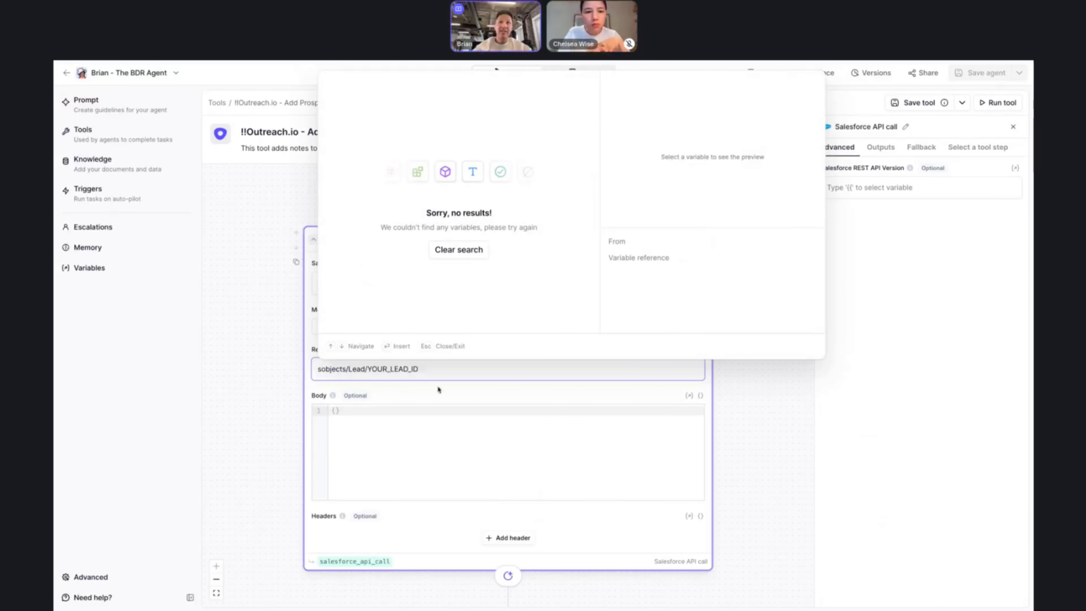
pyautogui.click(453, 369)
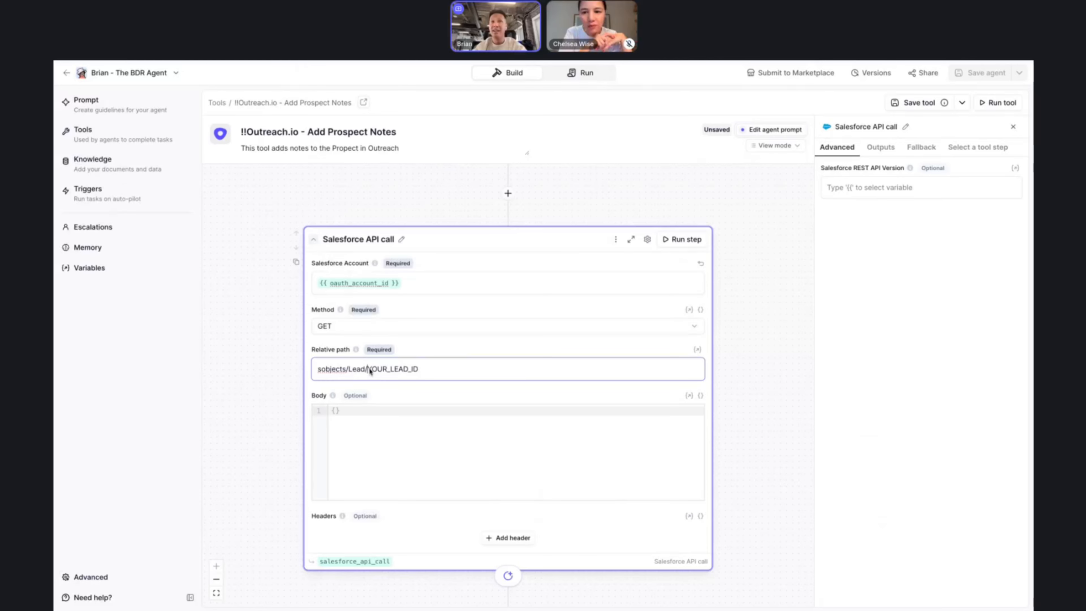
# Replace the YOUR_LEAD_ID placeholder in the relative path with the {{salesforce_lead_id}} variable
pyautogui.moveTo(369, 371); pyautogui.dragTo(419, 370)
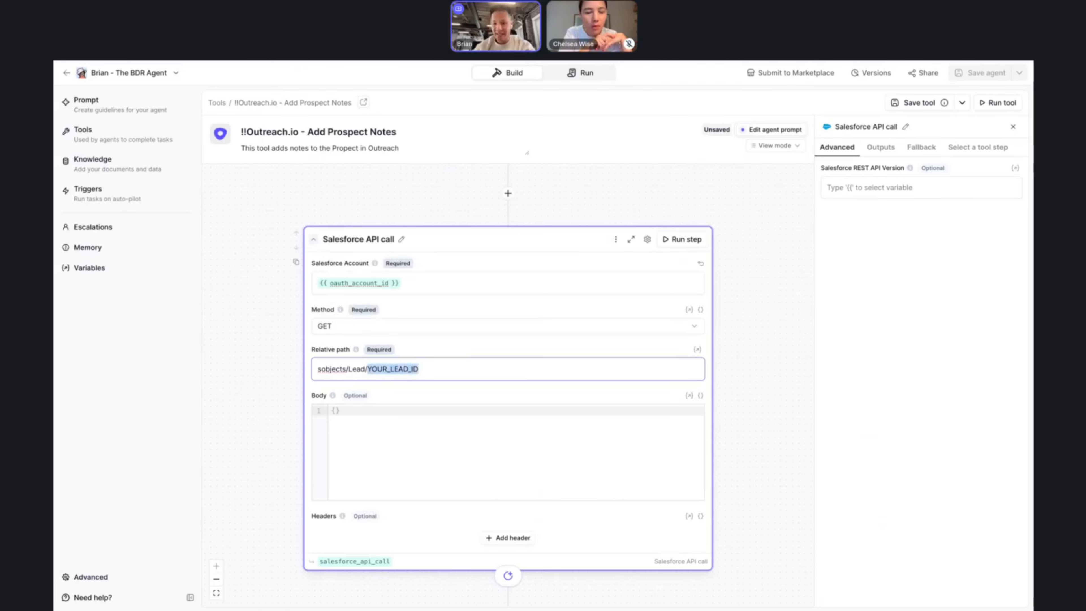
pyautogui.write('{{')
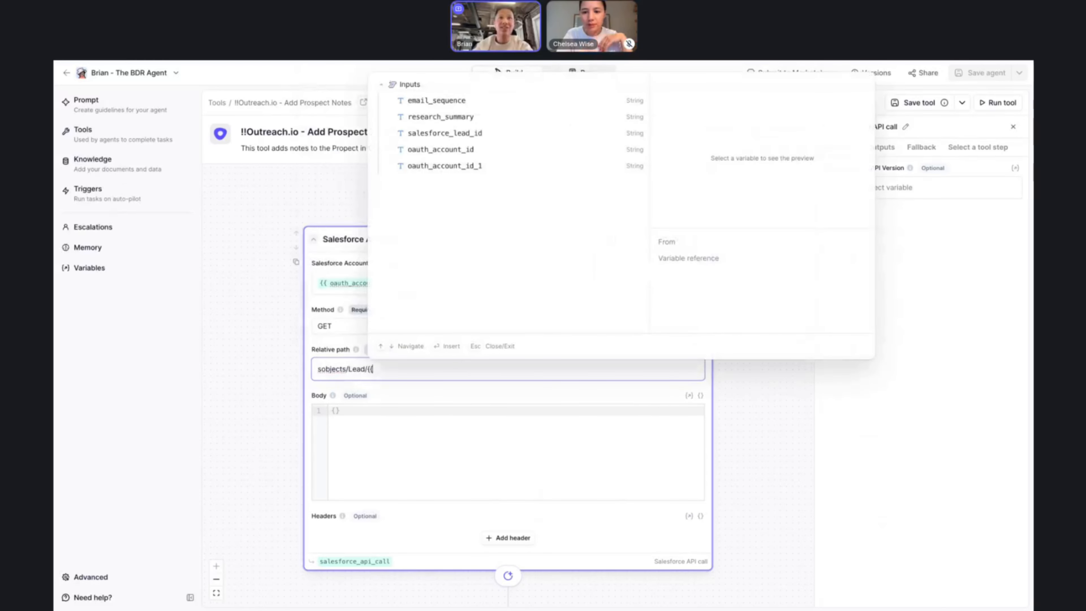
pyautogui.click(378, 133)
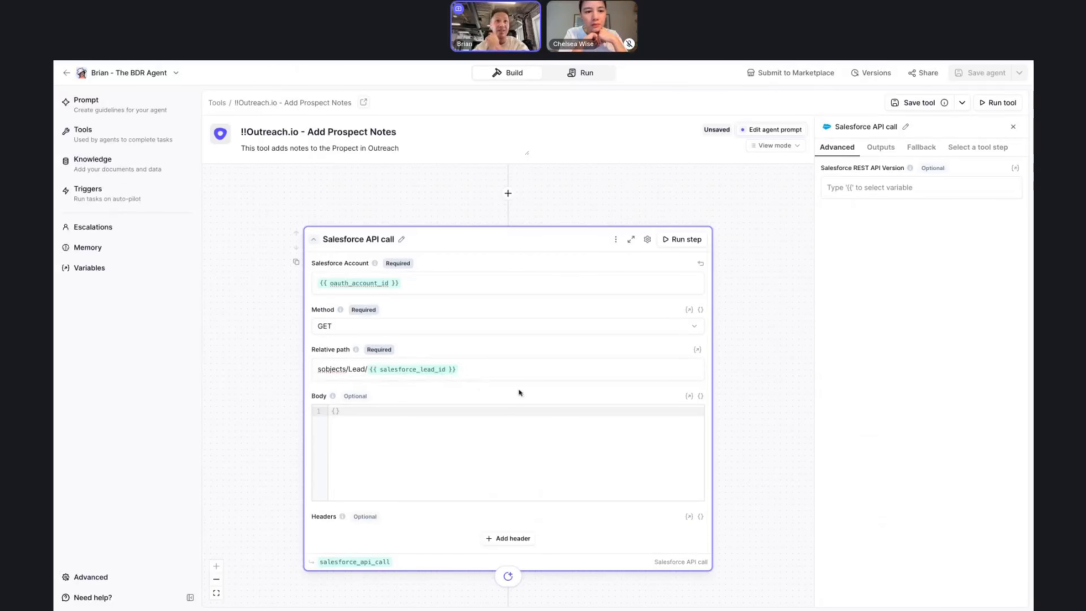
# Run the Salesforce API call step and expand its full response body
pyautogui.click(680, 238)
pyautogui.scroll(-3, 734, 376)
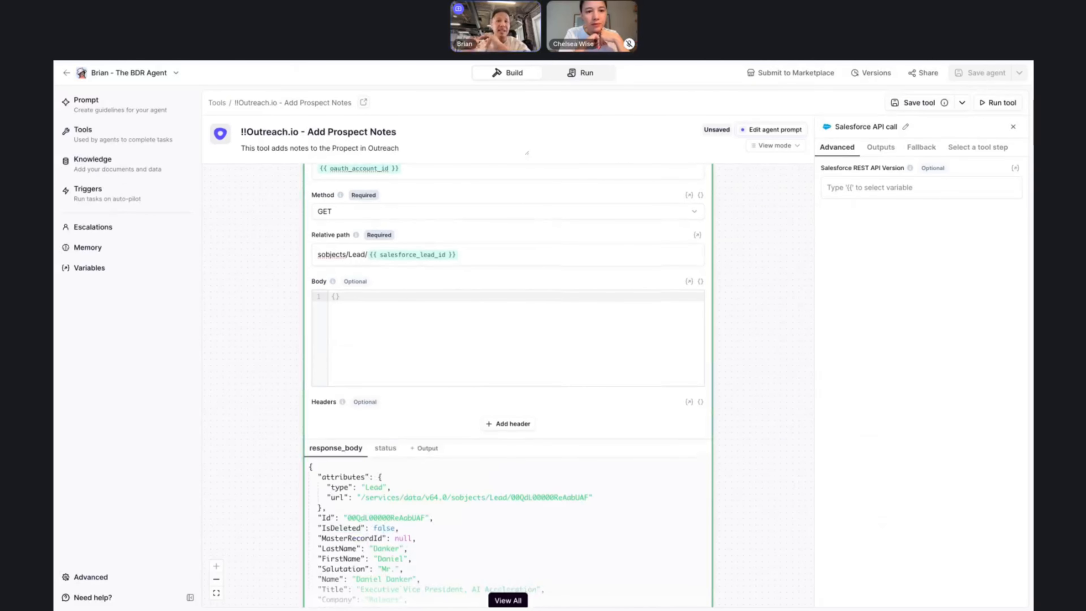
pyautogui.scroll(-2, 603, 488)
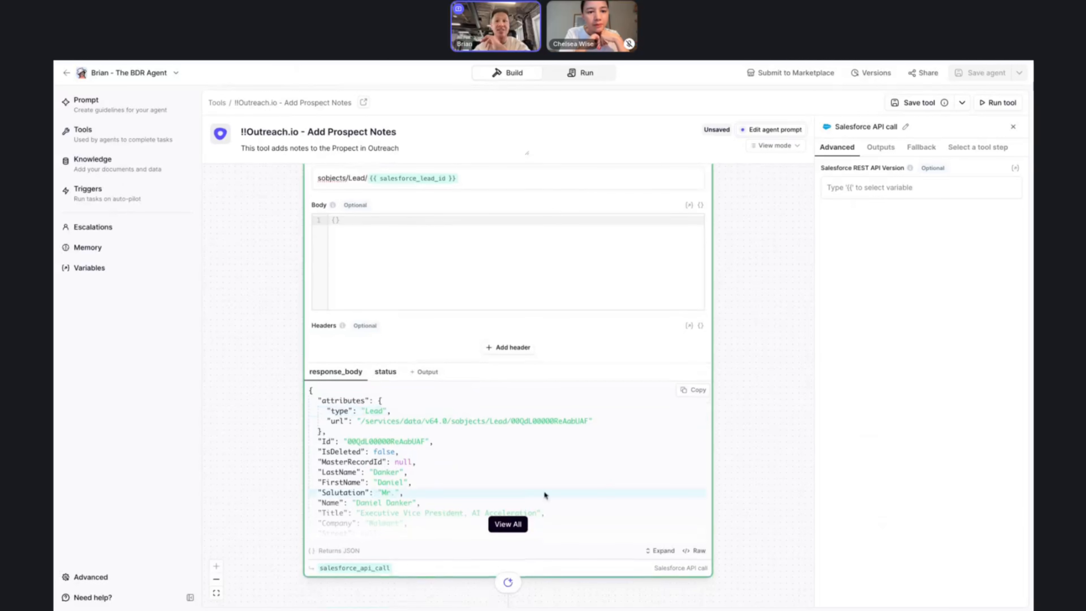
pyautogui.click(508, 523)
pyautogui.scroll(-1, 495, 489)
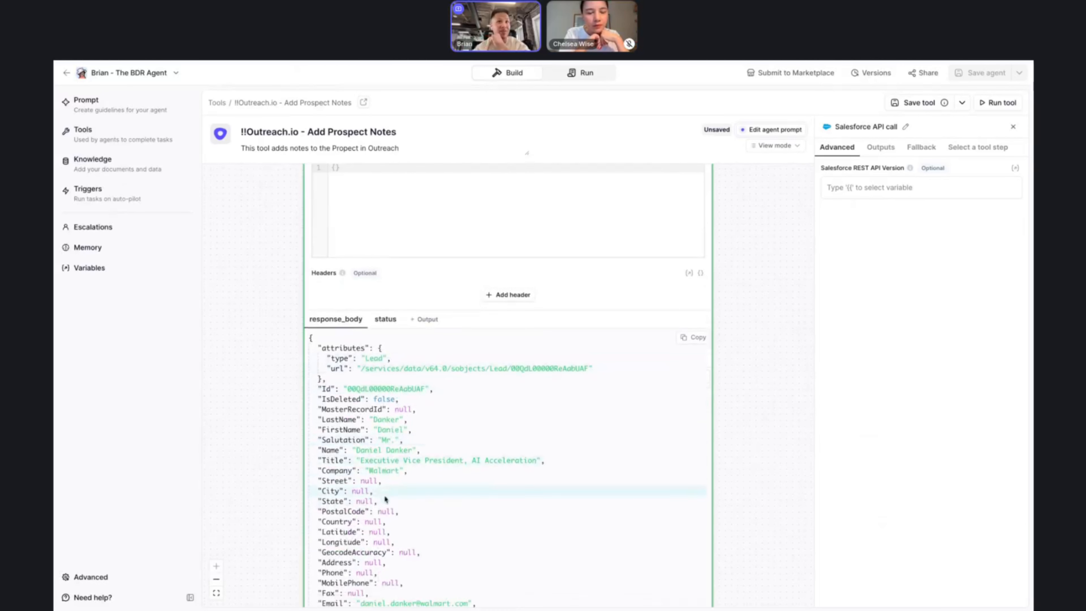
# Examine the returned lead record's email and description fields, and the response status
pyautogui.scroll(-1, 391, 411)
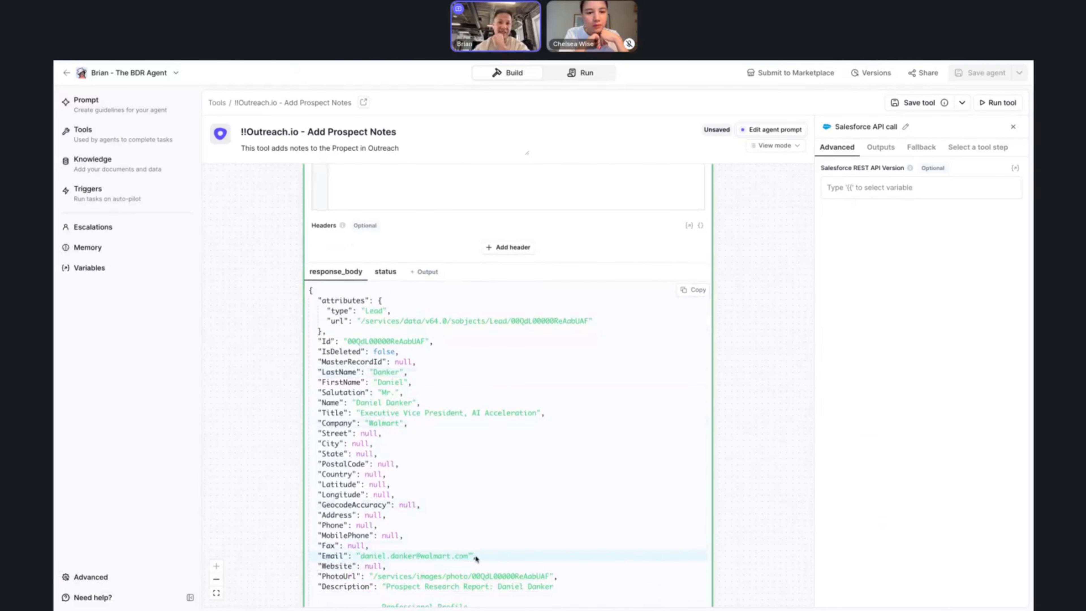
pyautogui.scroll(-1, 476, 559)
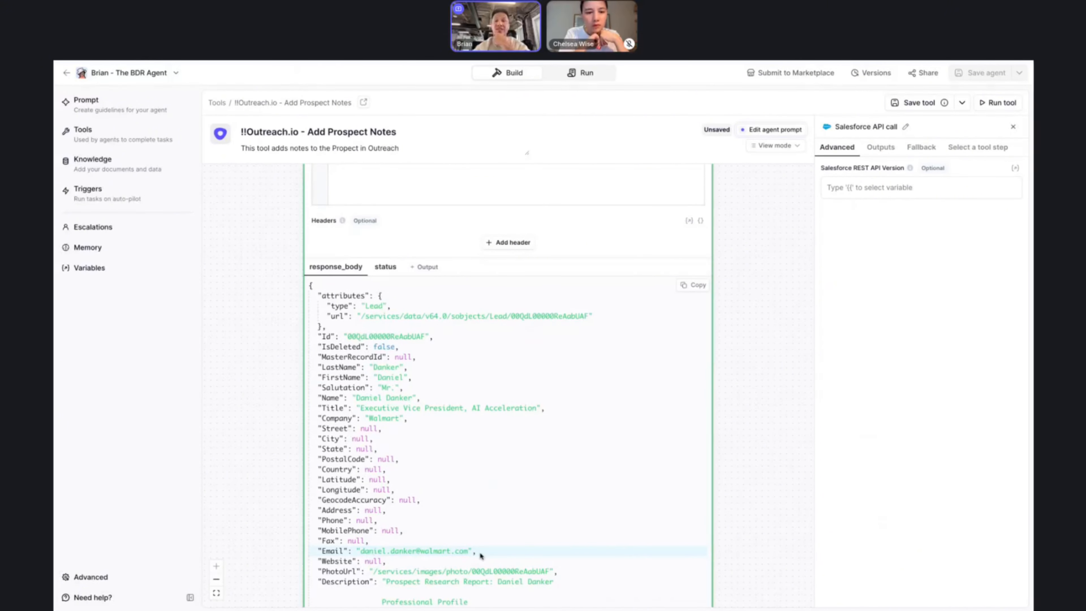
pyautogui.scroll(-1, 481, 555)
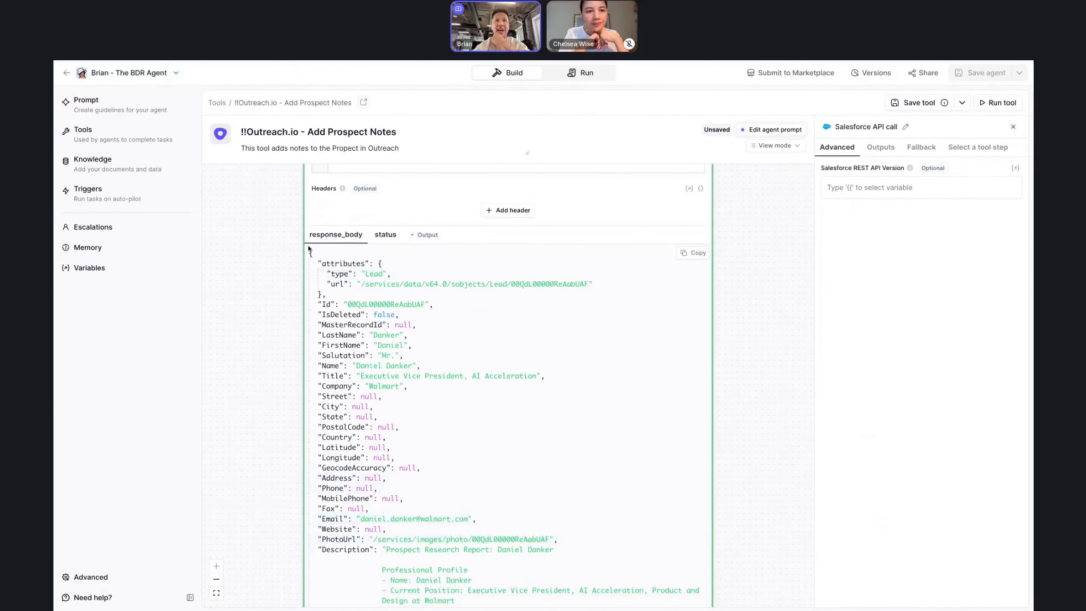
pyautogui.scroll(-4, 380, 473)
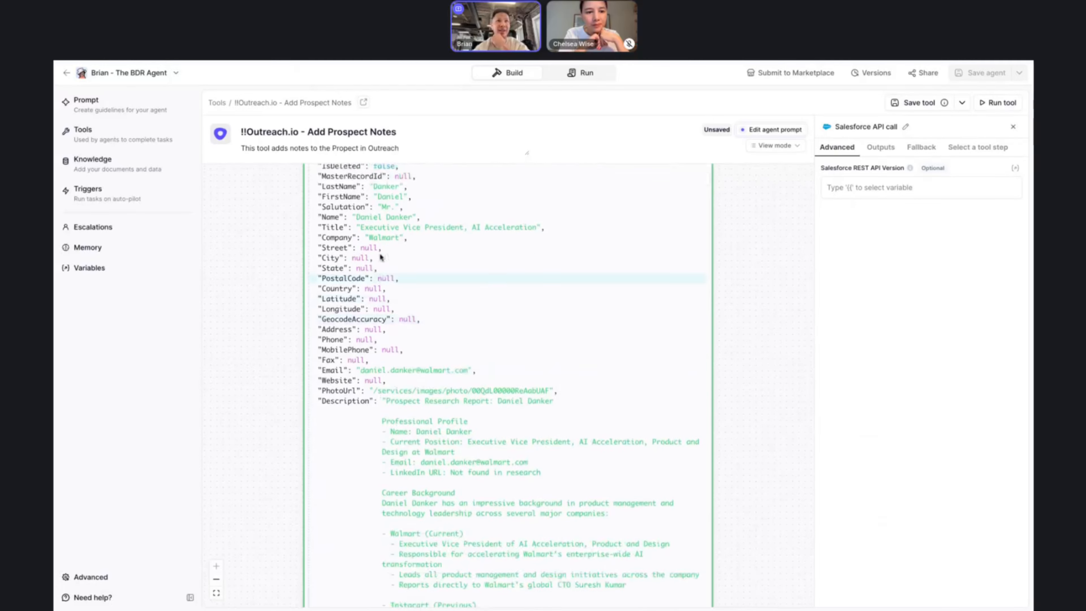
pyautogui.scroll(5, 366, 490)
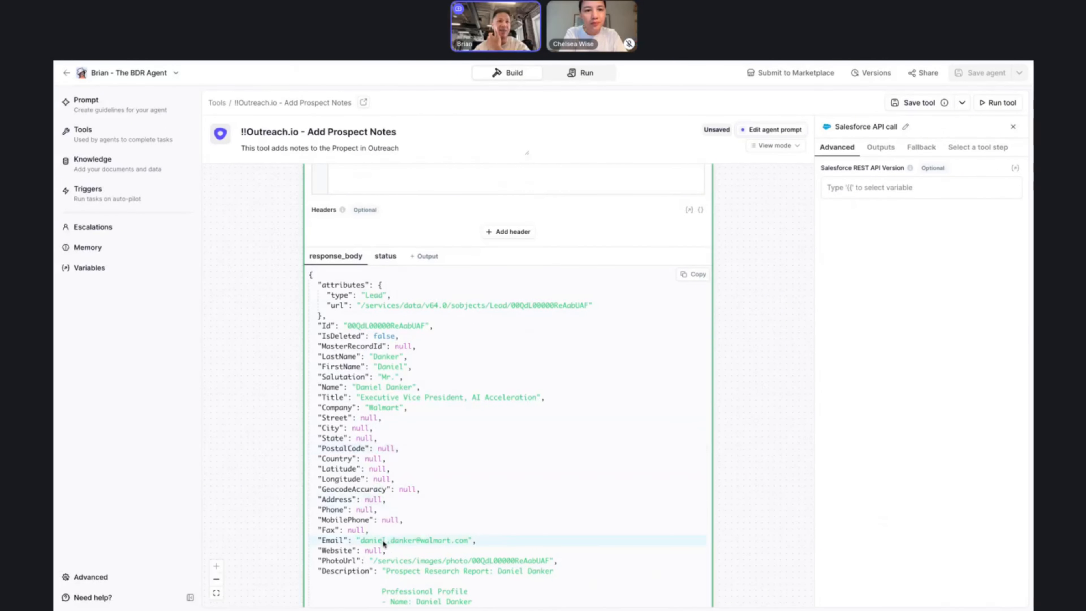
pyautogui.scroll(-15, 394, 541)
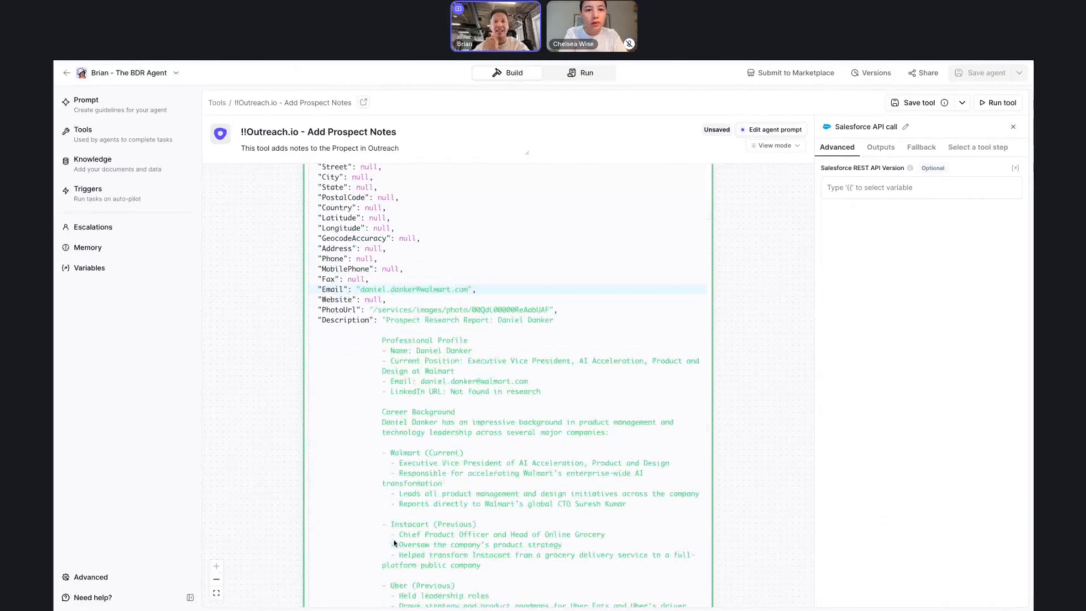
pyautogui.scroll(20, 394, 542)
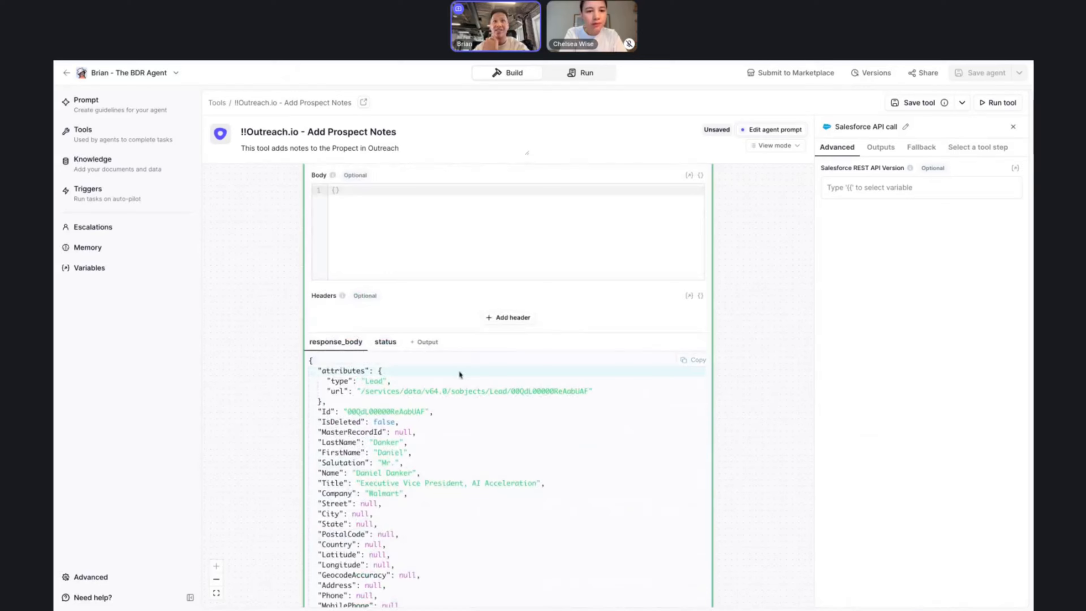
pyautogui.click(386, 342)
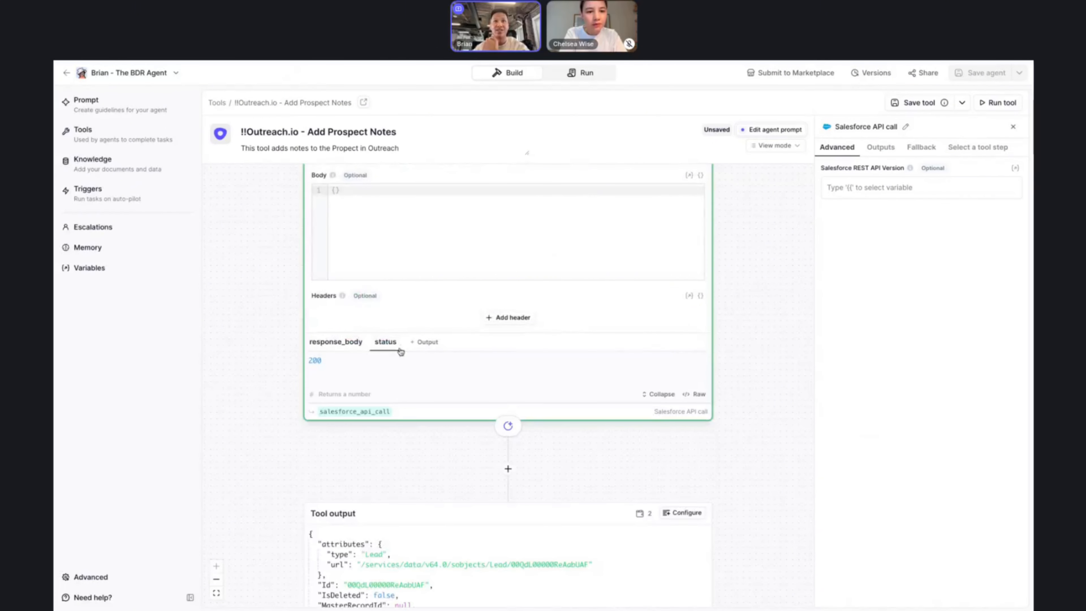
# Add an LLM step below the Salesforce API call
pyautogui.click(507, 468)
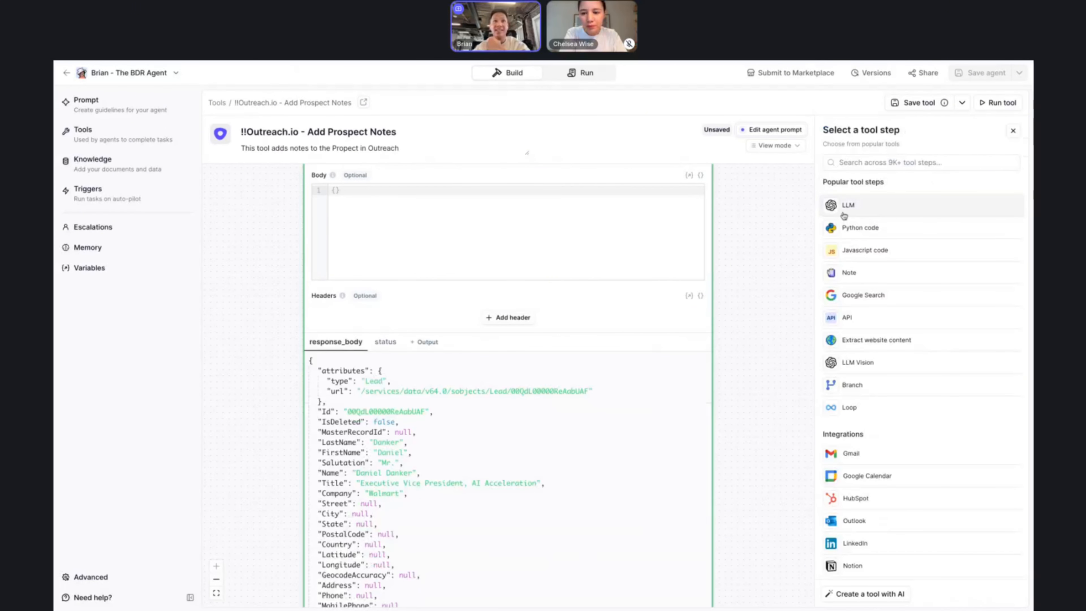
pyautogui.scroll(-2, 530, 363)
pyautogui.scroll(-15, 530, 369)
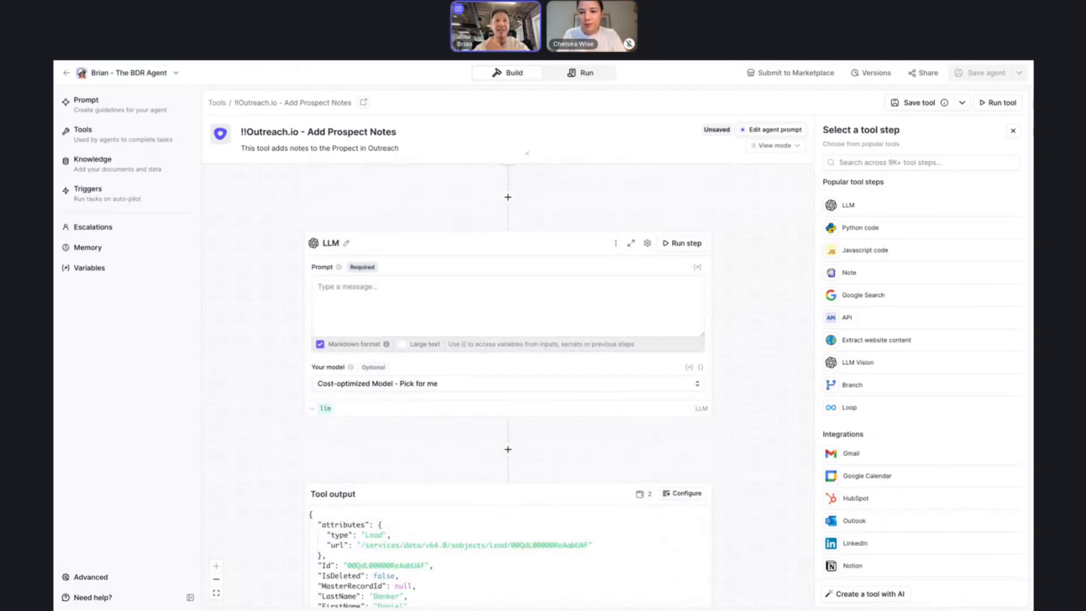
# Write the LLM step's prompt "Extract the email address for the lead from {{ salesforce_api_call.response_body }}" and run the step
pyautogui.click(431, 286)
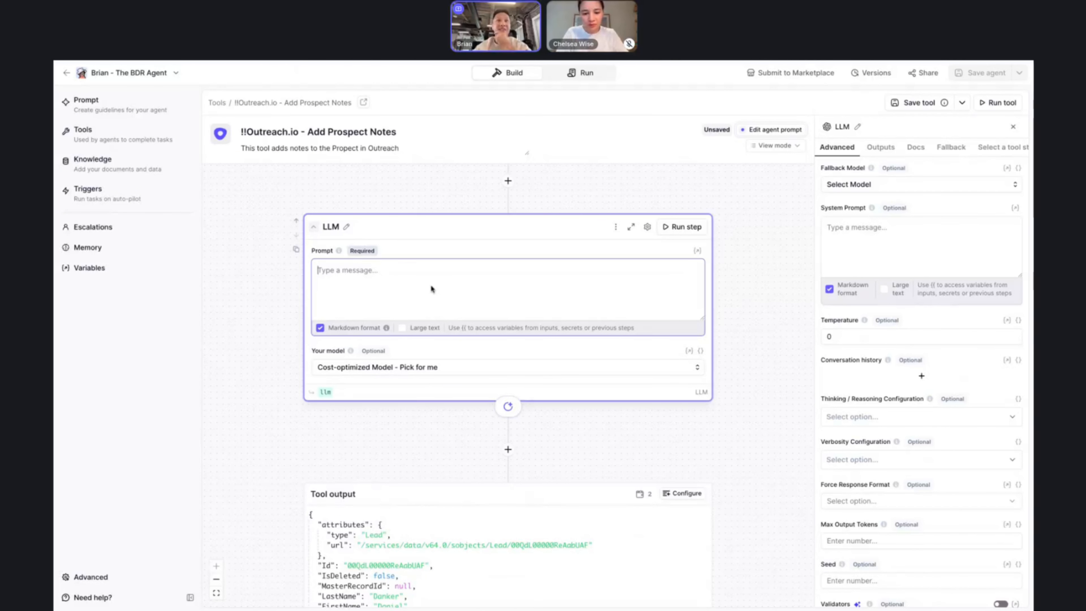
pyautogui.scroll(1, 431, 289)
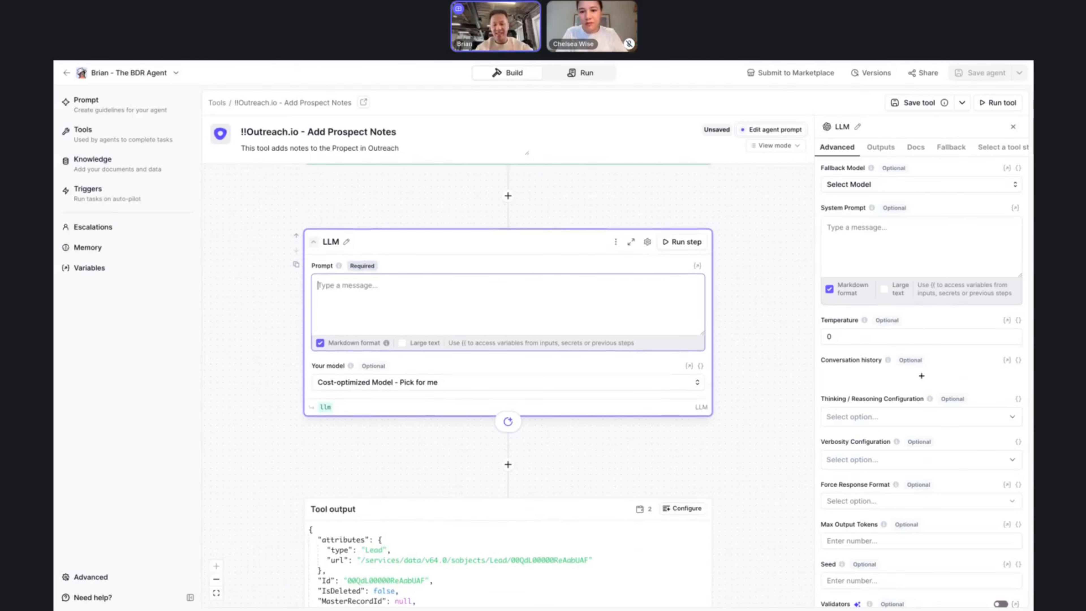
pyautogui.scroll(5, 346, 278)
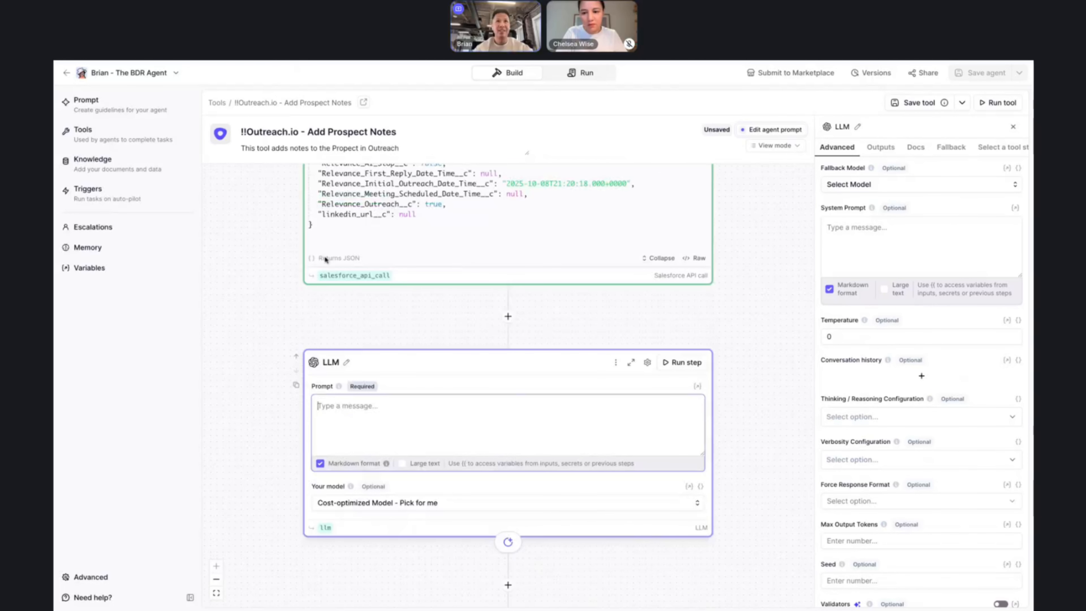
pyautogui.moveTo(345, 278)
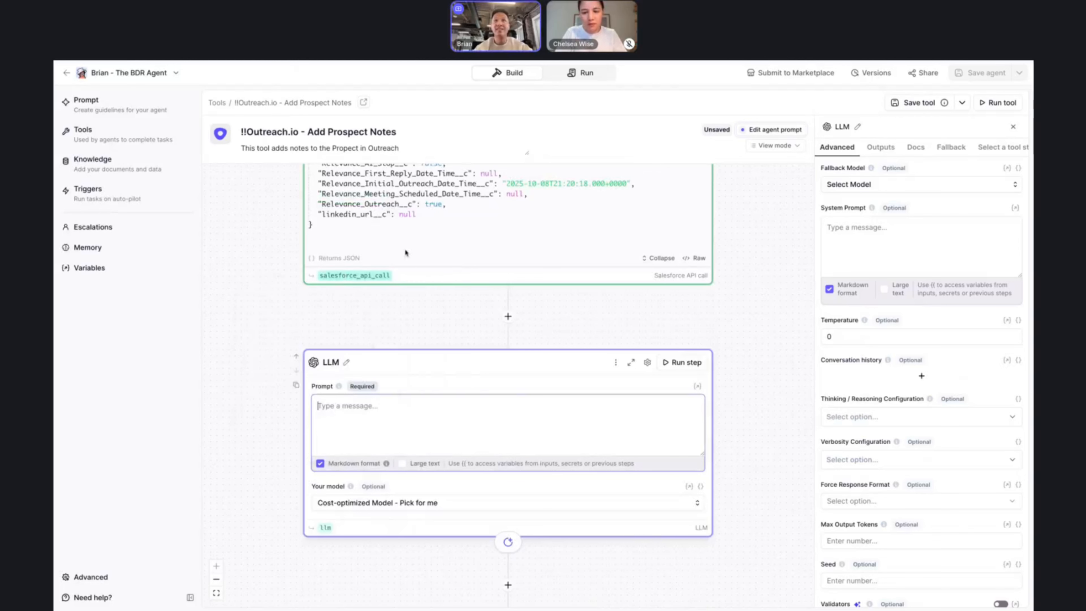
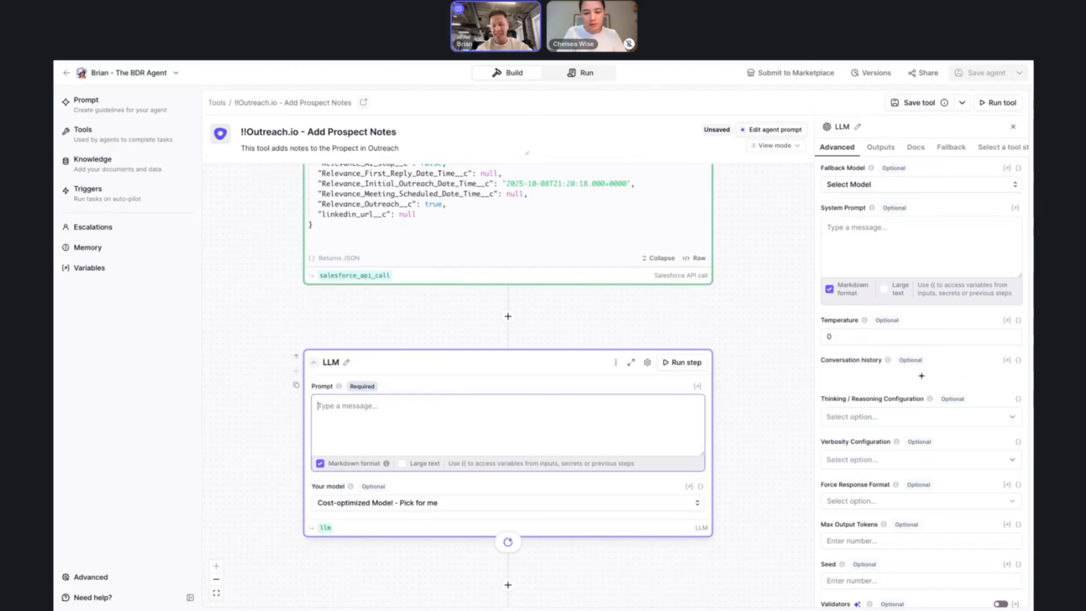
pyautogui.write('Ex')
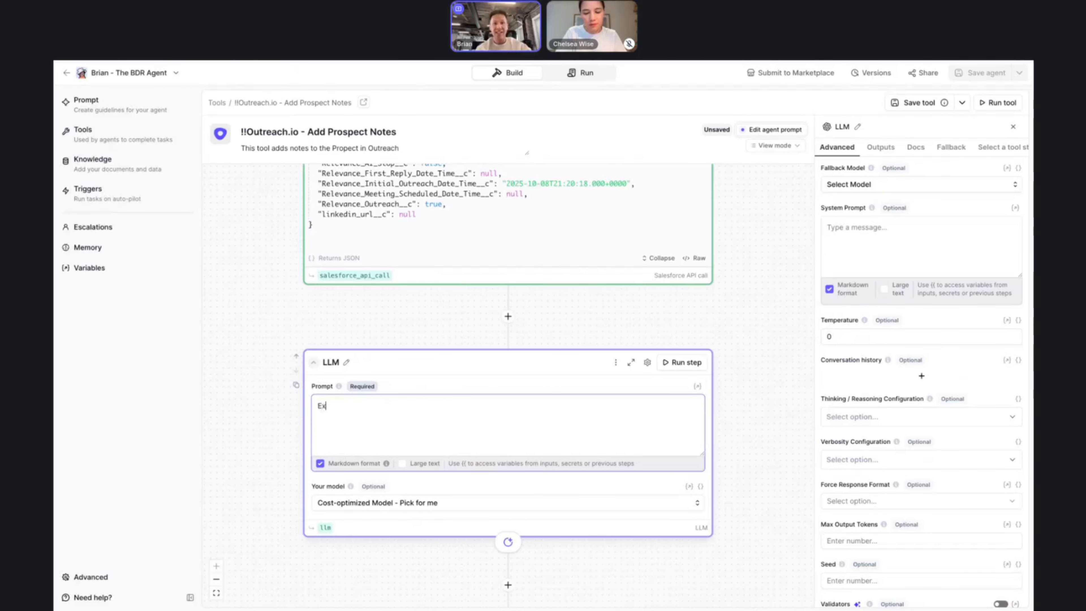
pyautogui.write('tea')
pyautogui.press('BackSpace')
pyautogui.write('act ')
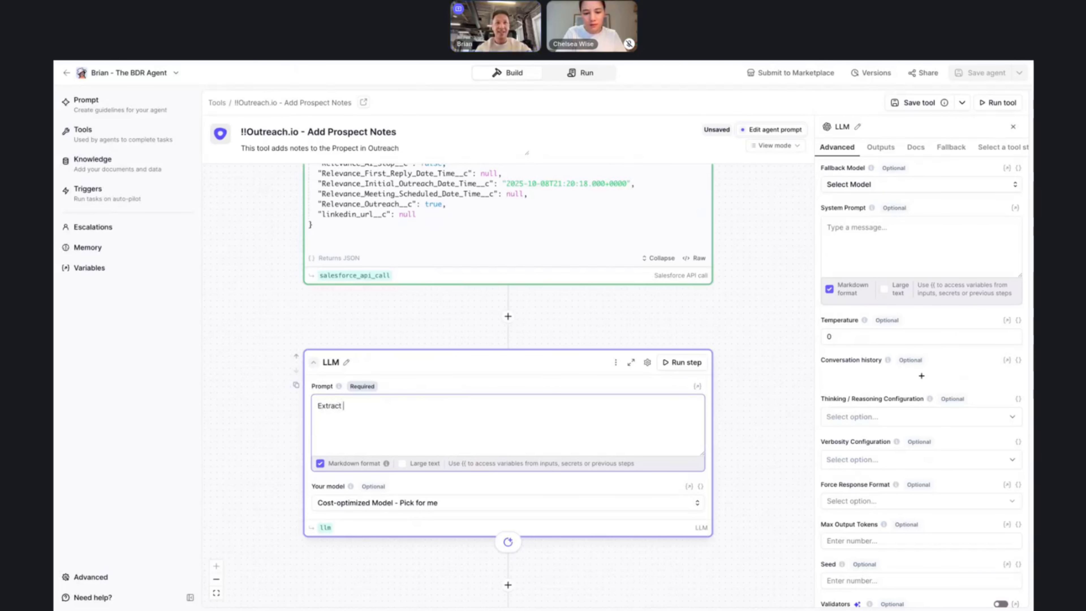
pyautogui.write('the email ad')
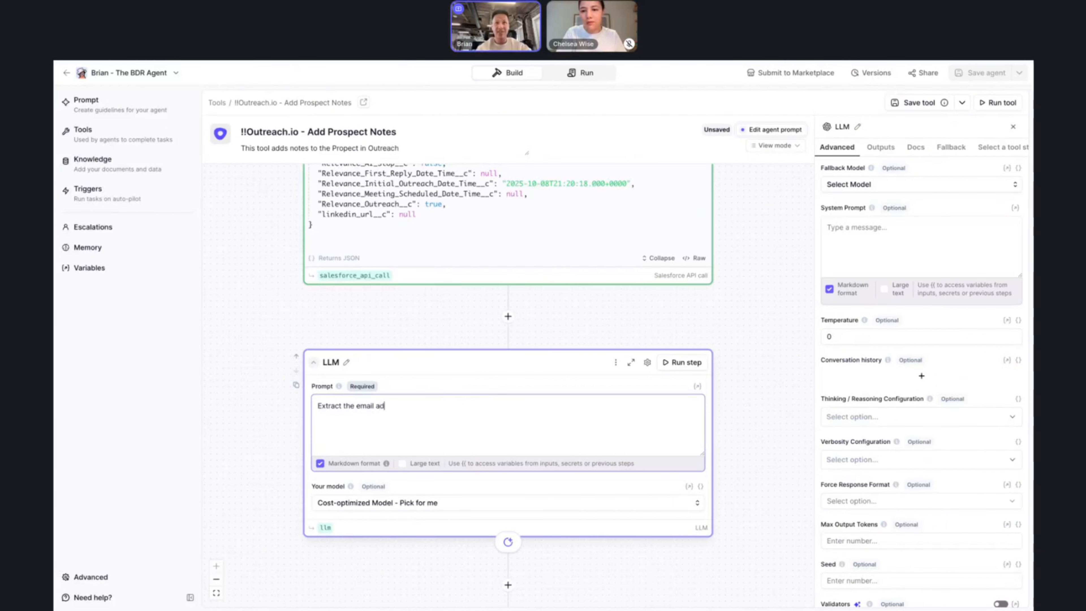
pyautogui.write('dress for the lead')
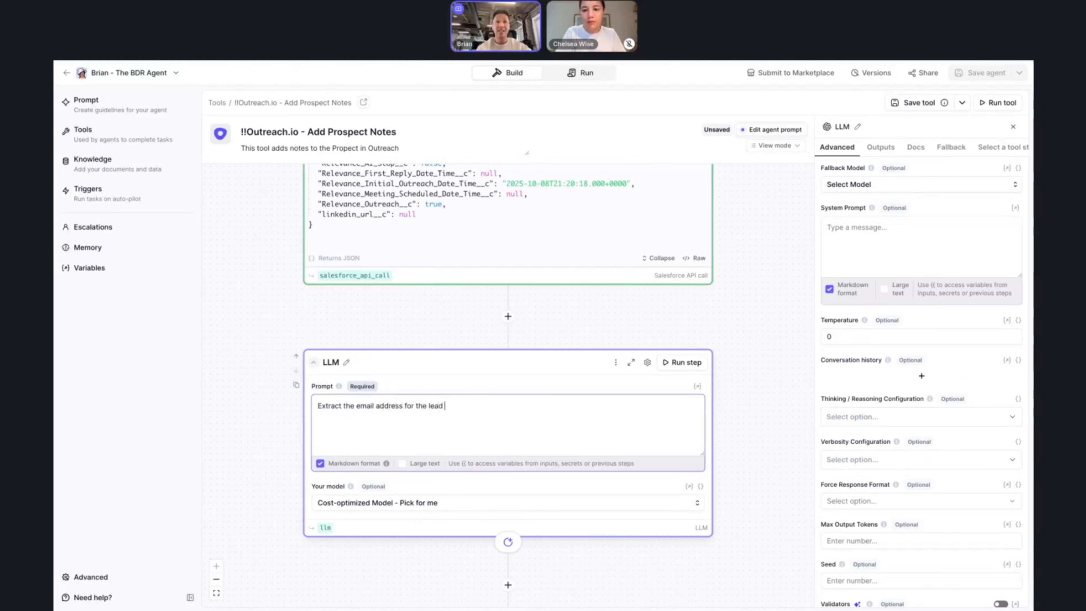
pyautogui.write(' from {{')
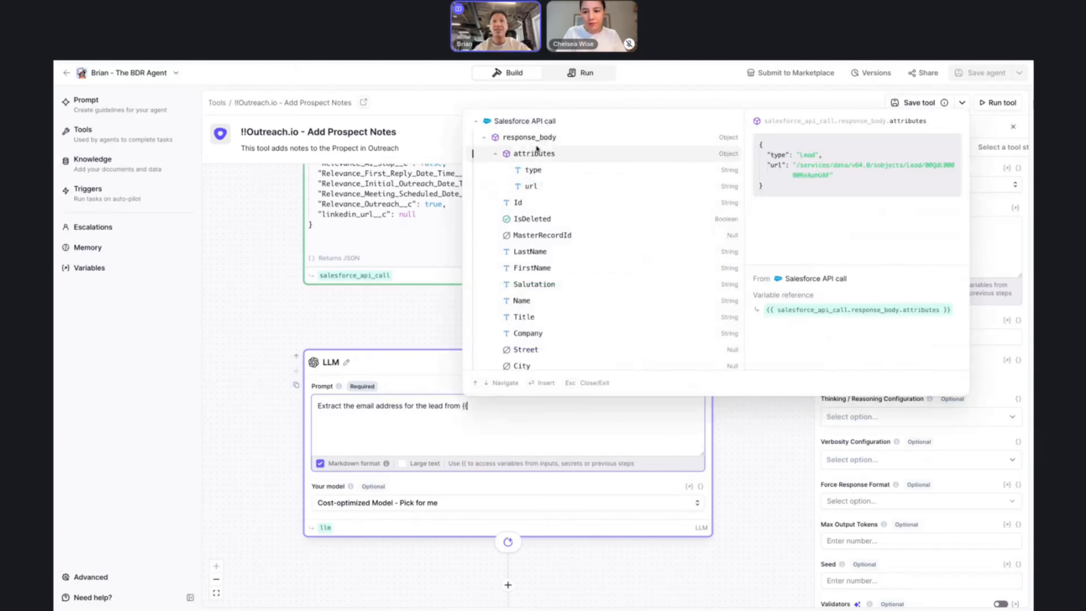
pyautogui.click(536, 136)
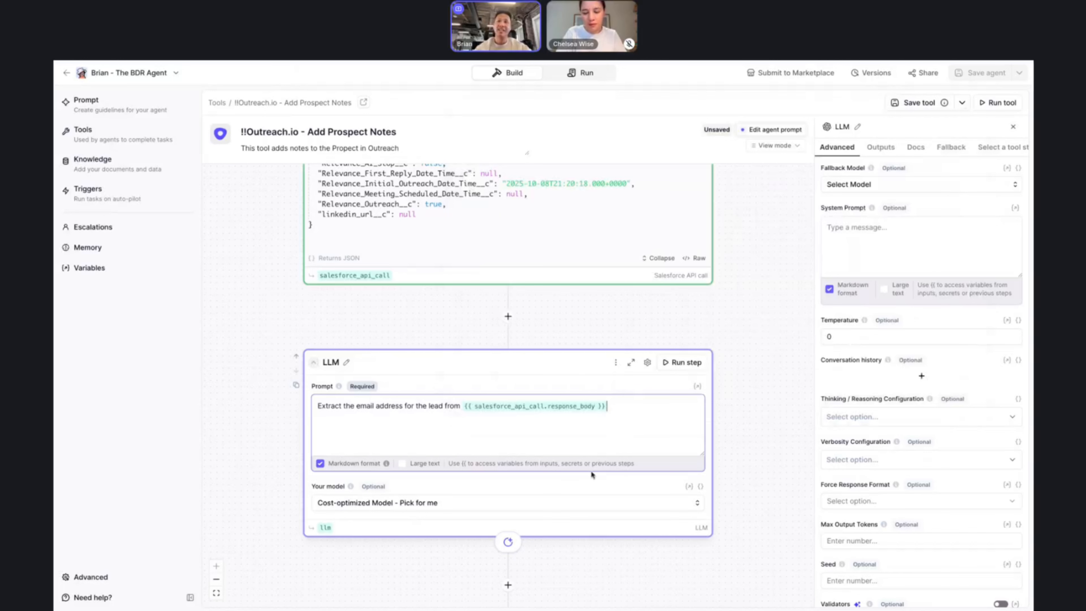
pyautogui.click(682, 362)
pyautogui.scroll(-3, 676, 338)
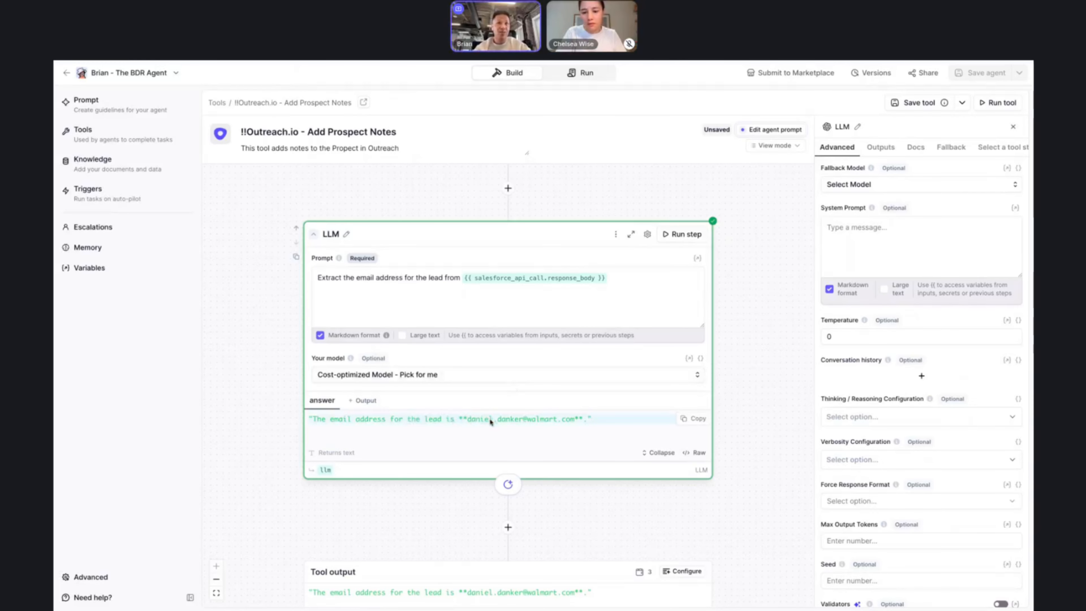
# Add the line "Just output the email address and nothing else" to the LLM prompt and rerun the step
pyautogui.click(635, 276)
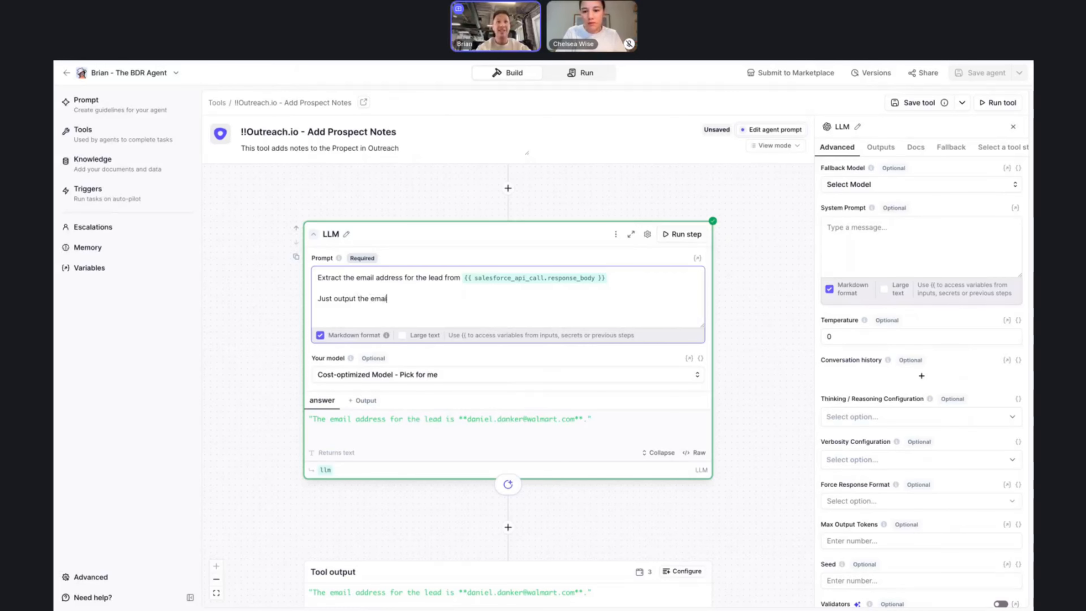
pyautogui.write('l address and nothing else')
pyautogui.click(682, 234)
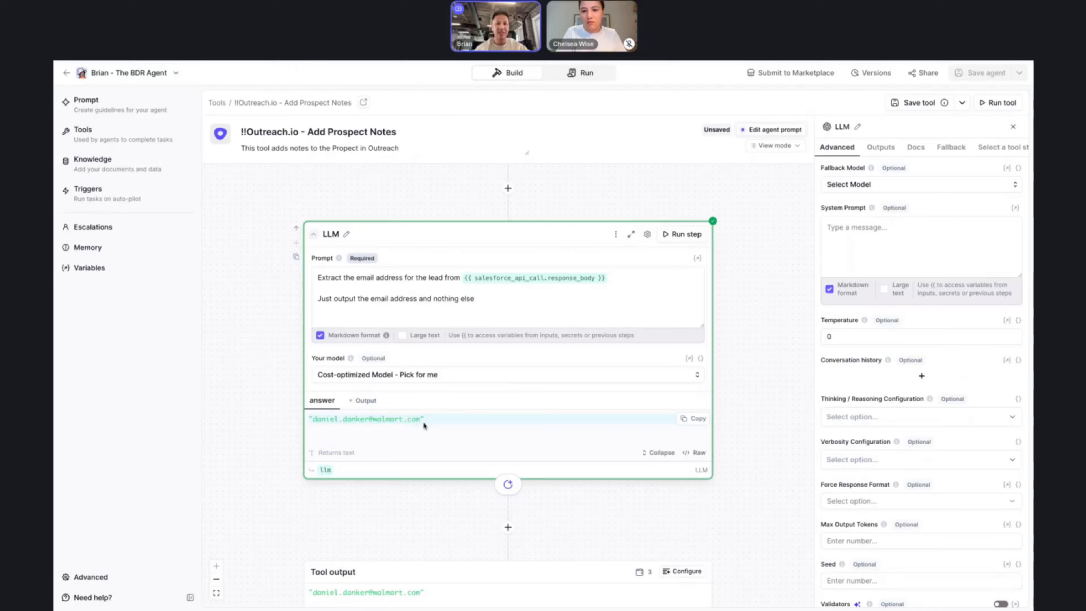
# Review the tool flow from its inputs through the Salesforce API call and its lead response to the LLM step's answer
pyautogui.scroll(10, 423, 420)
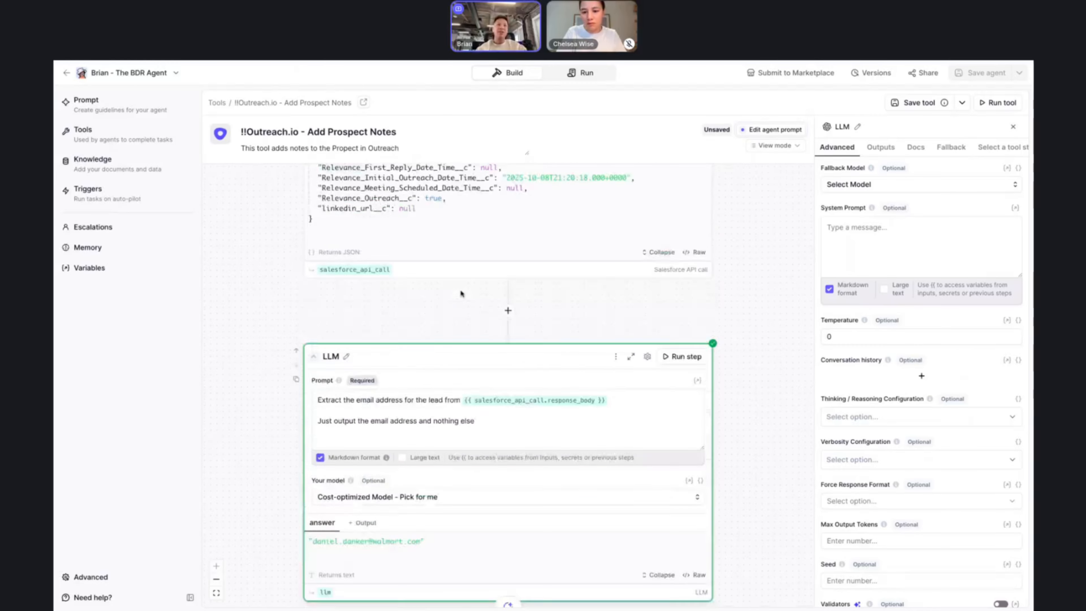
pyautogui.scroll(15, 461, 294)
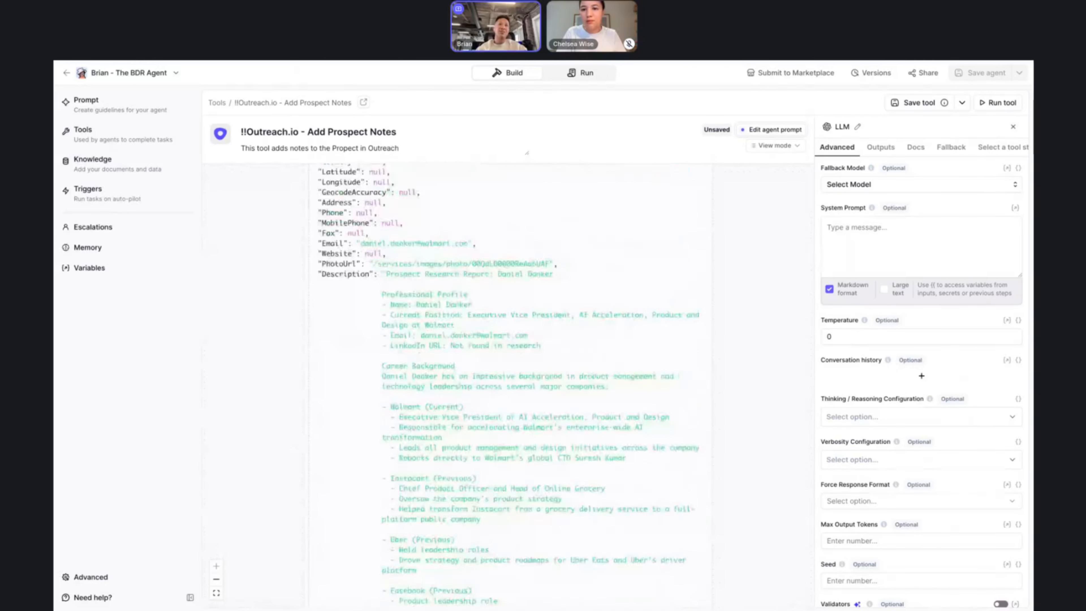
pyautogui.scroll(10, 509, 384)
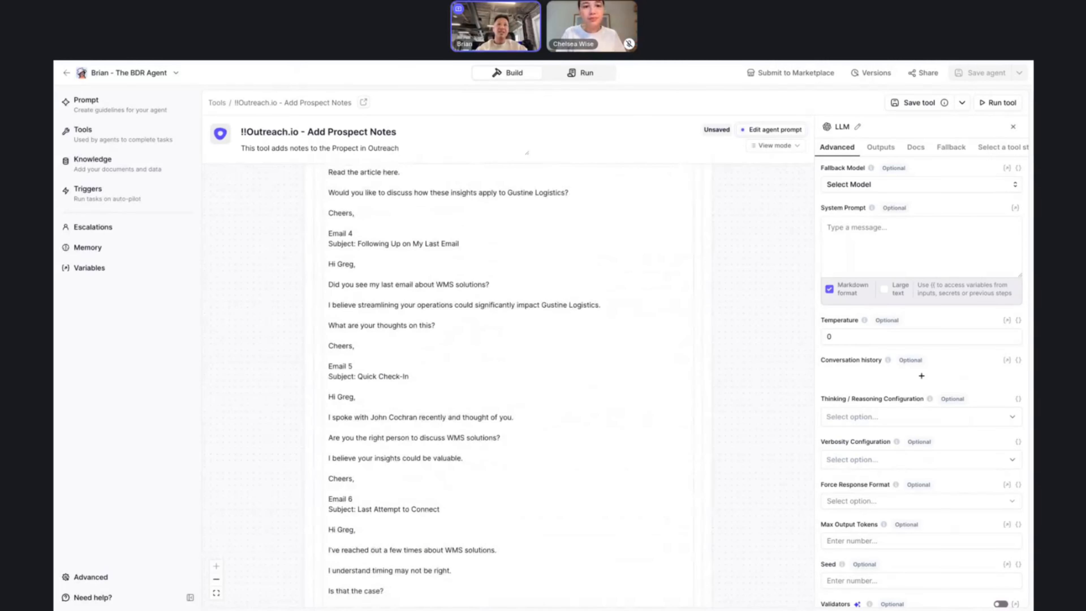
pyautogui.scroll(-7, 509, 385)
pyautogui.scroll(15, 403, 410)
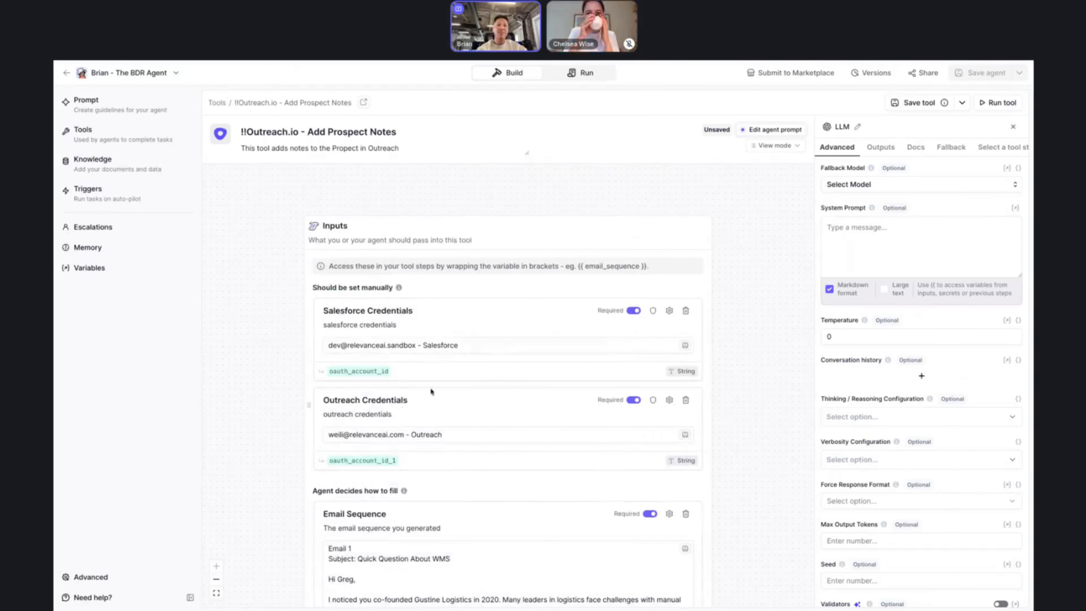
pyautogui.scroll(-15, 431, 390)
pyautogui.scroll(-15, 438, 434)
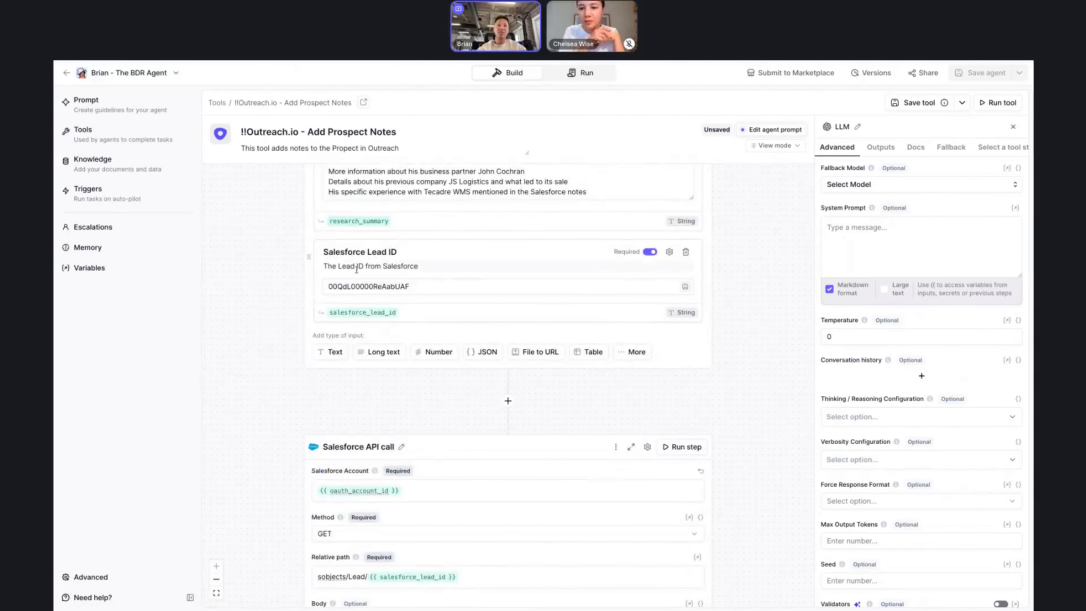
pyautogui.scroll(-5, 385, 428)
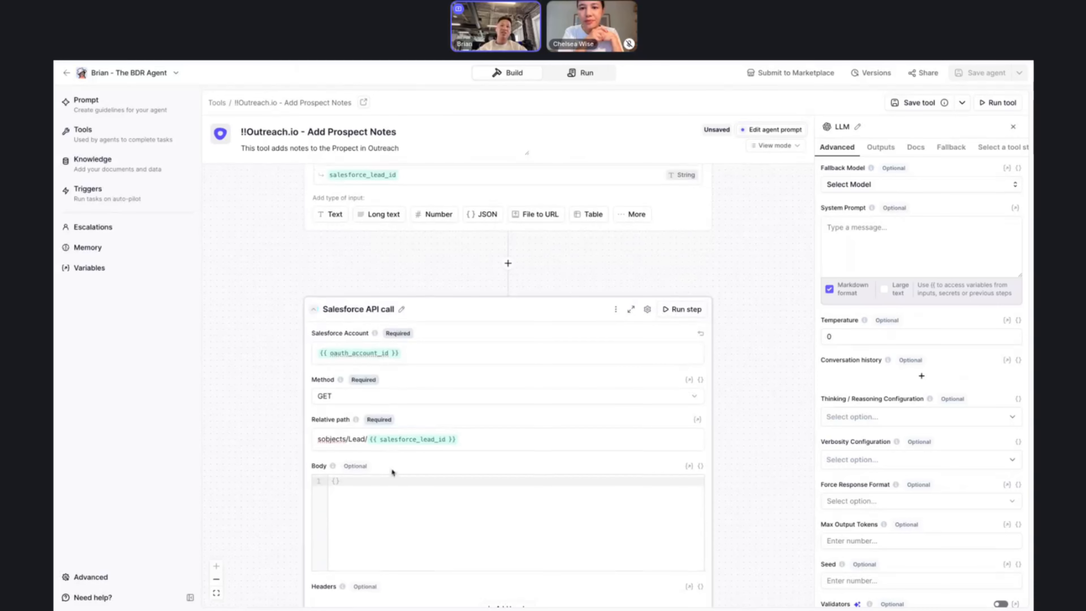
pyautogui.scroll(-4, 419, 438)
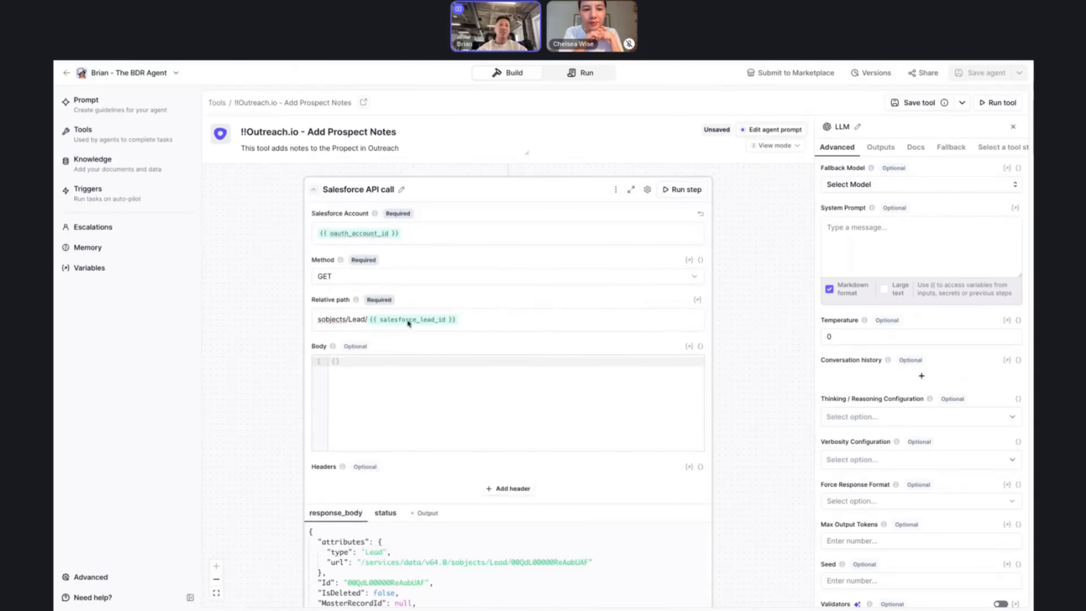
pyautogui.scroll(-10, 425, 352)
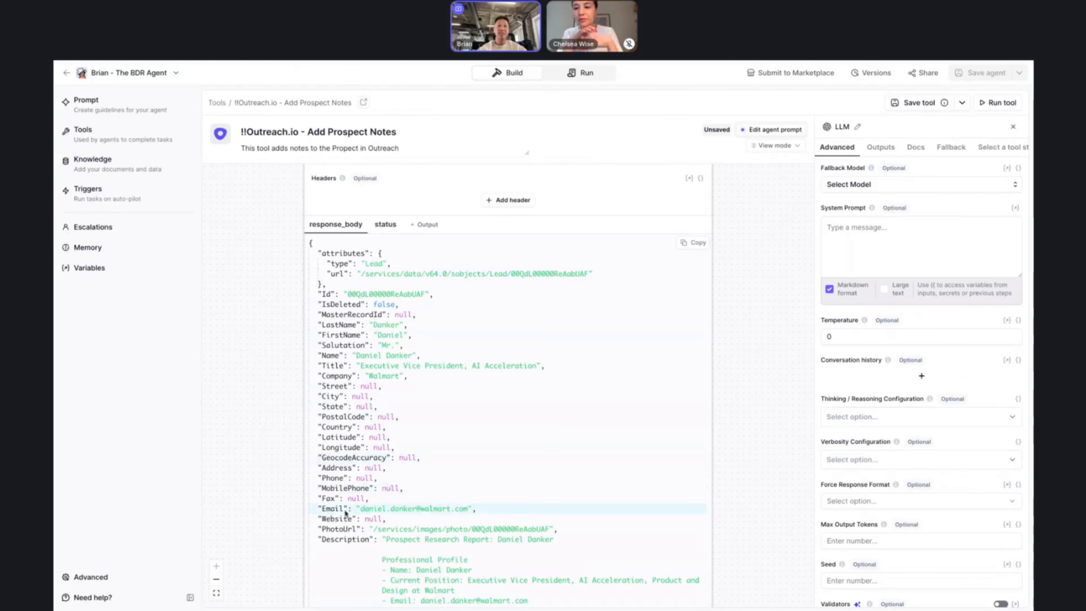
pyautogui.scroll(-1, 392, 508)
pyautogui.scroll(-20, 393, 507)
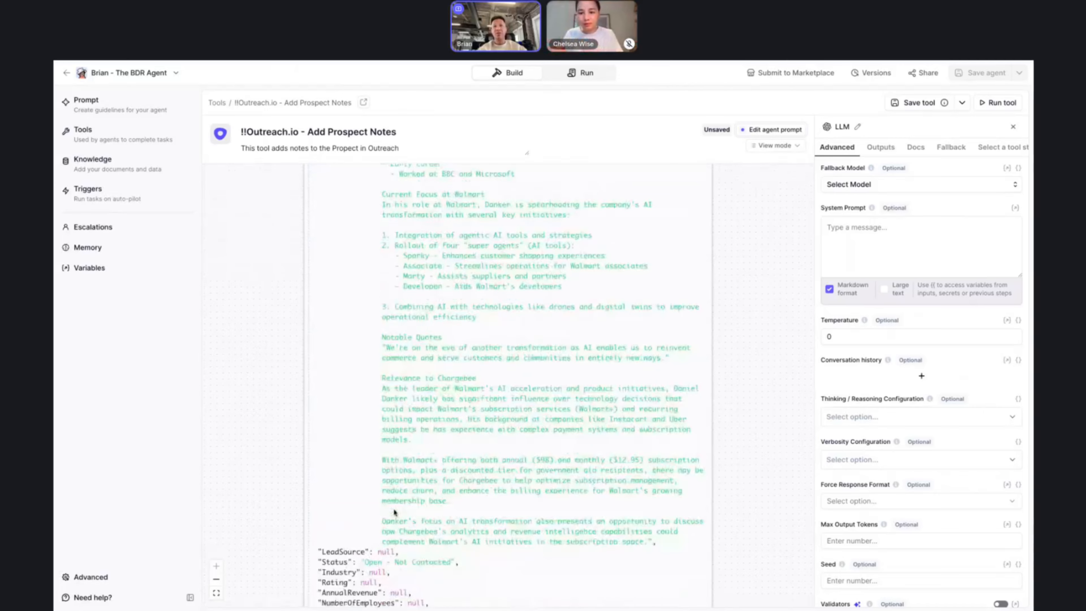
pyautogui.scroll(-4, 508, 300)
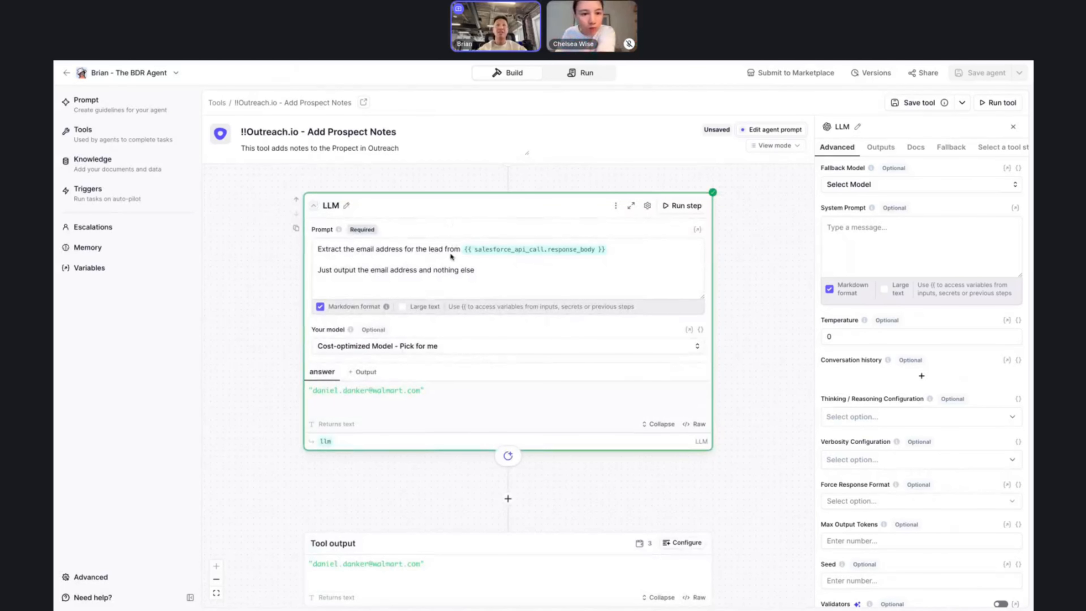
pyautogui.scroll(3, 496, 250)
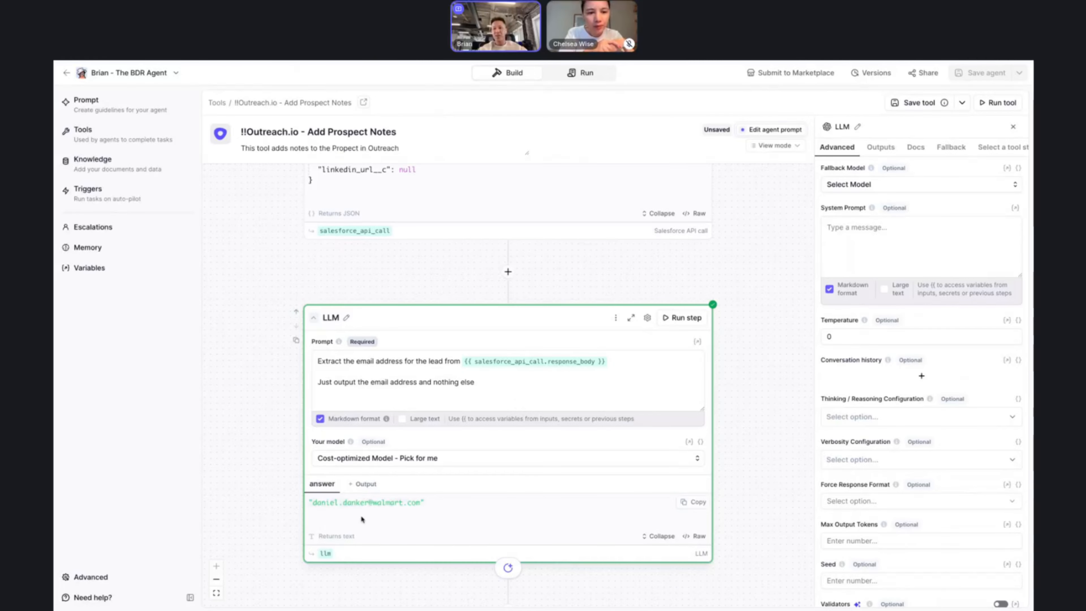
pyautogui.scroll(-1, 224, 497)
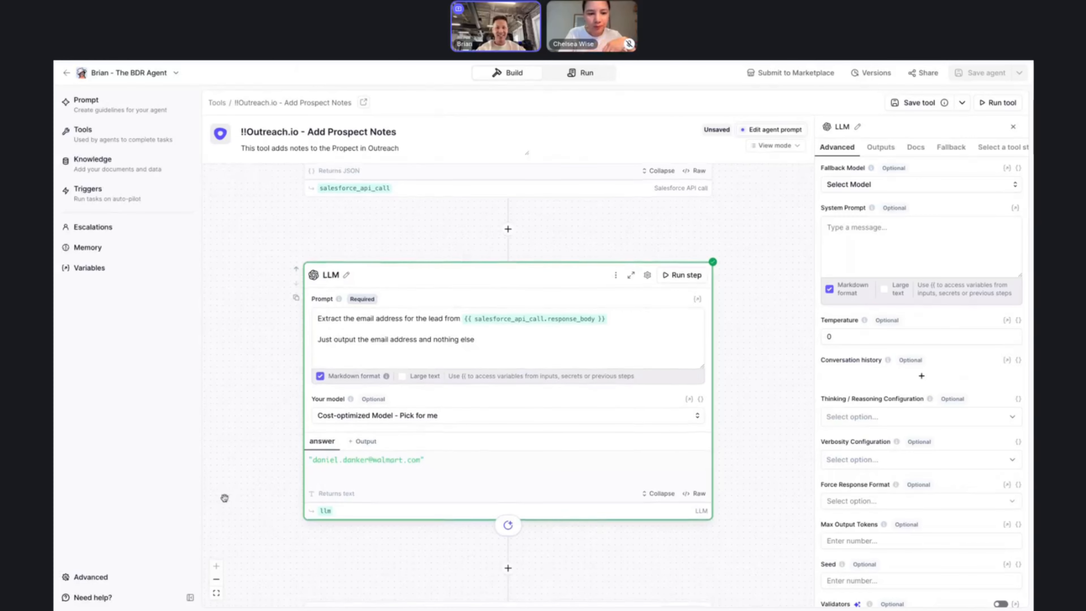
pyautogui.scroll(-1, 261, 449)
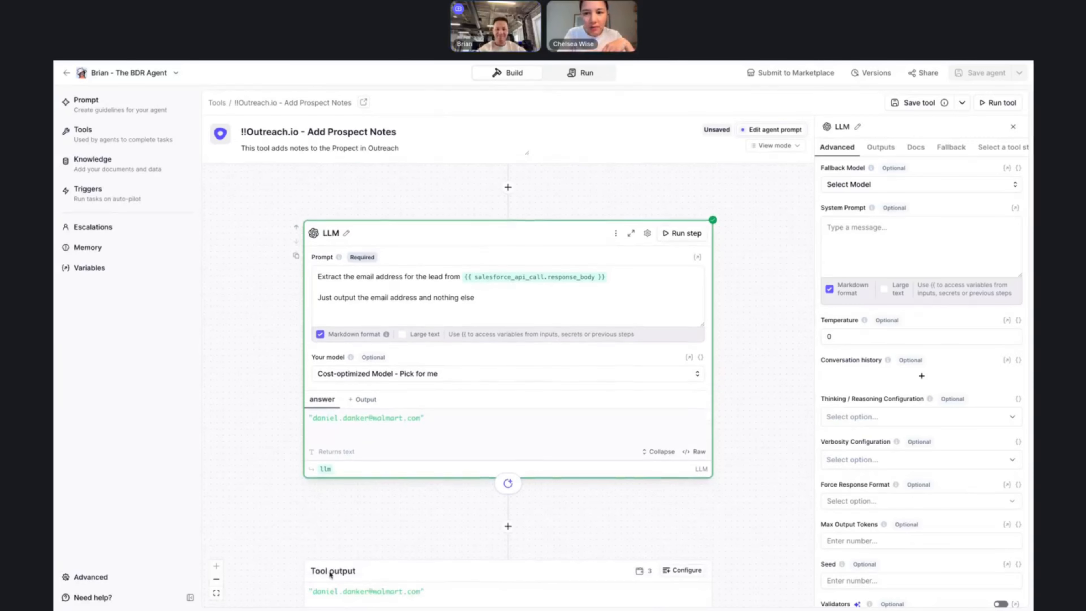
pyautogui.scroll(-1, 331, 574)
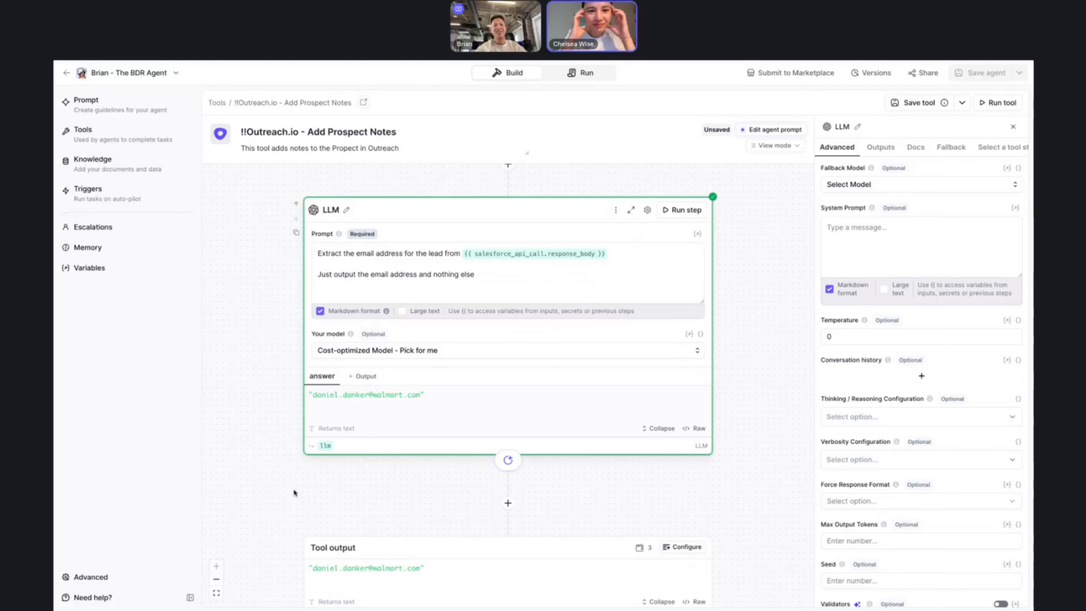
# Rename the LLM step's output variable to prospect_email_address
pyautogui.click(507, 503)
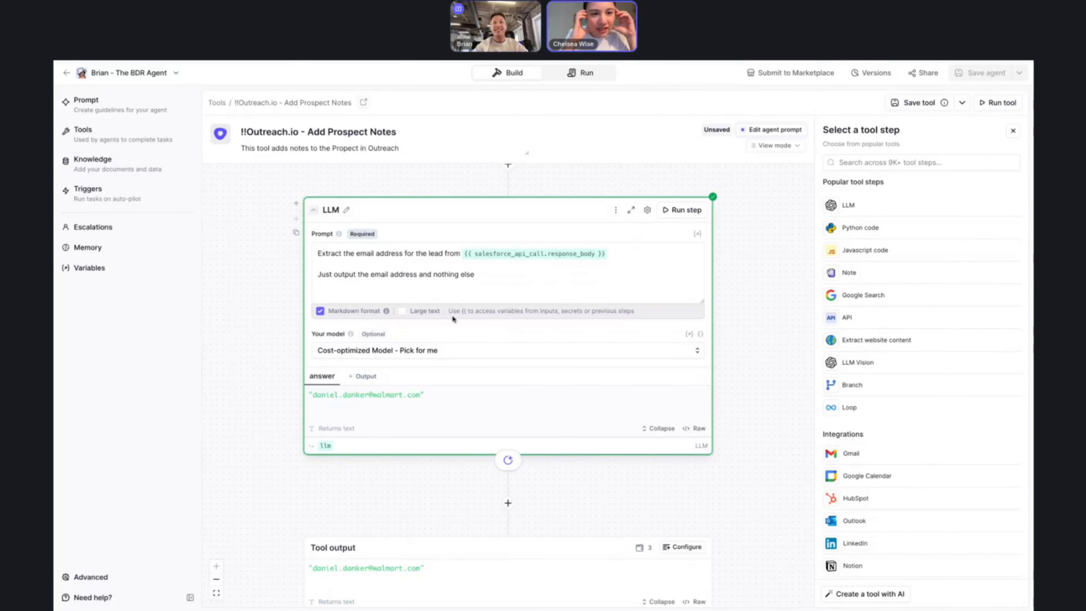
pyautogui.click(328, 447)
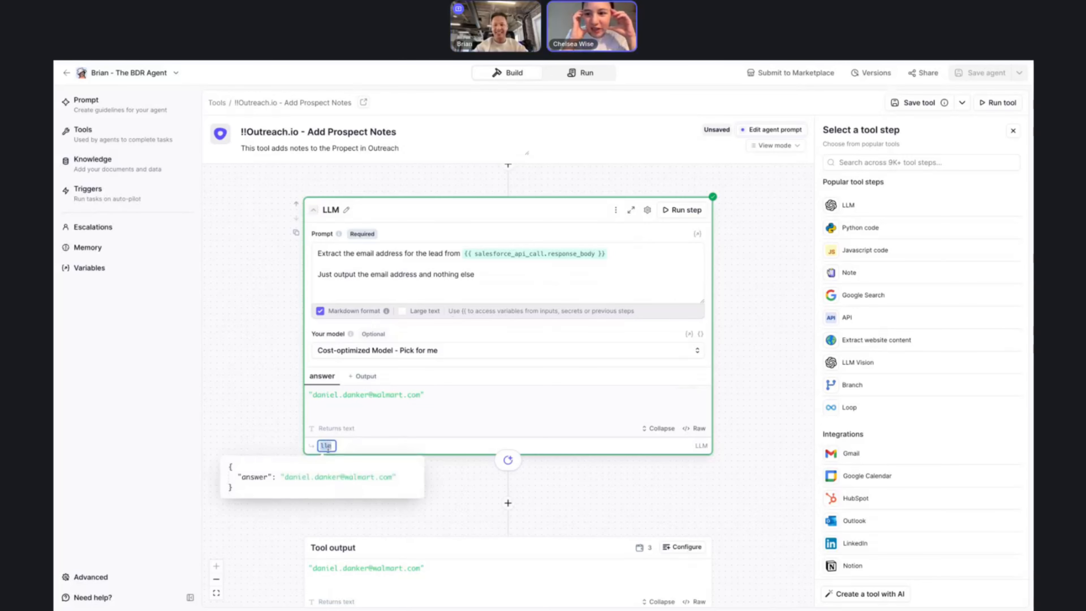
pyautogui.press('BackSpace')
pyautogui.write('email')
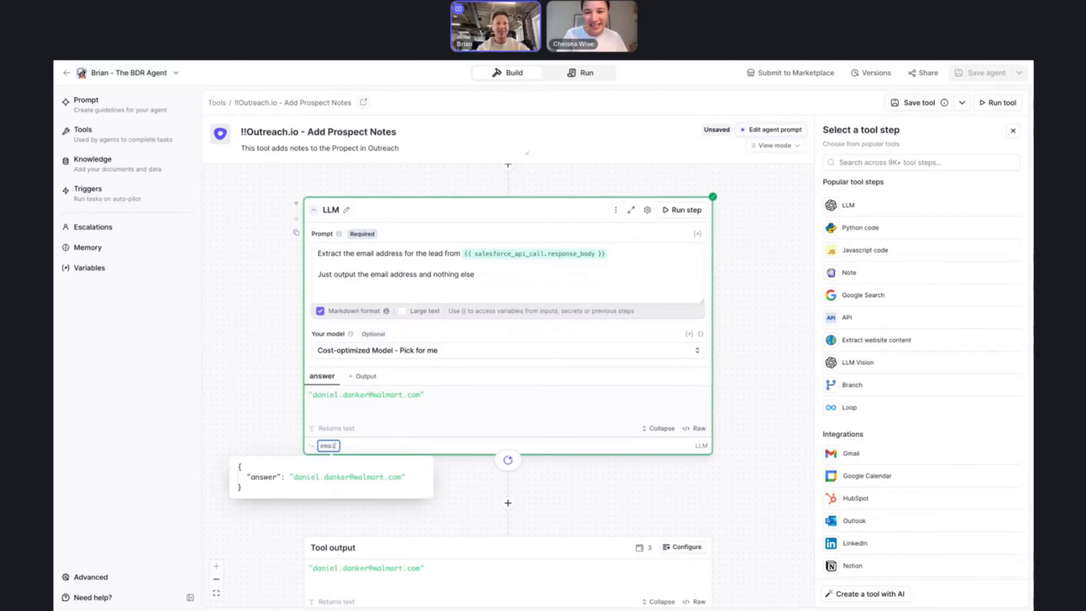
pyautogui.click(321, 446)
pyautogui.write('prospect_')
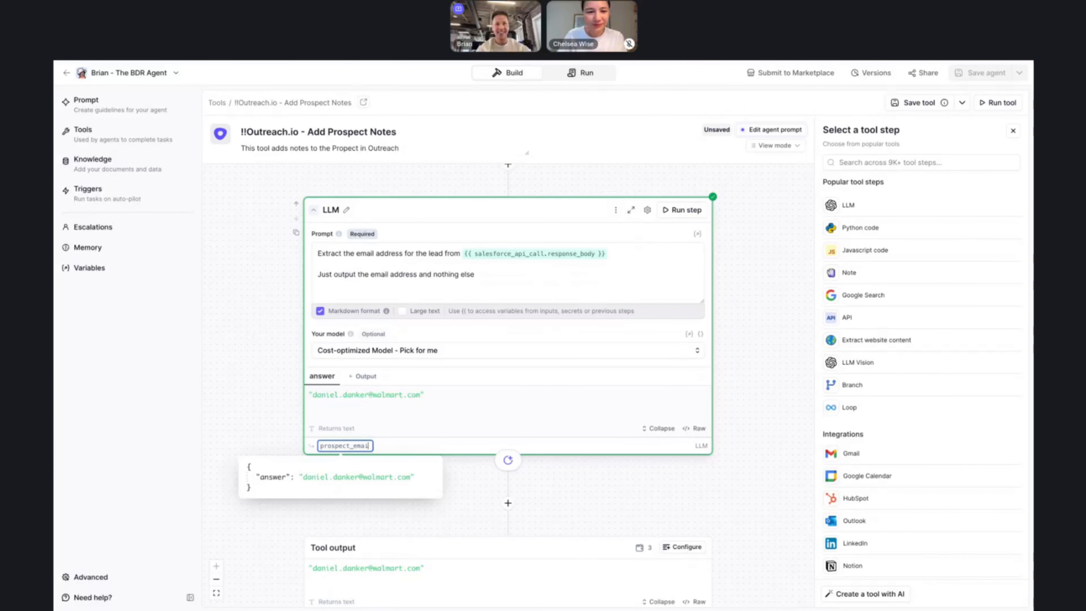
pyautogui.click(369, 446)
pyautogui.write('l_address')
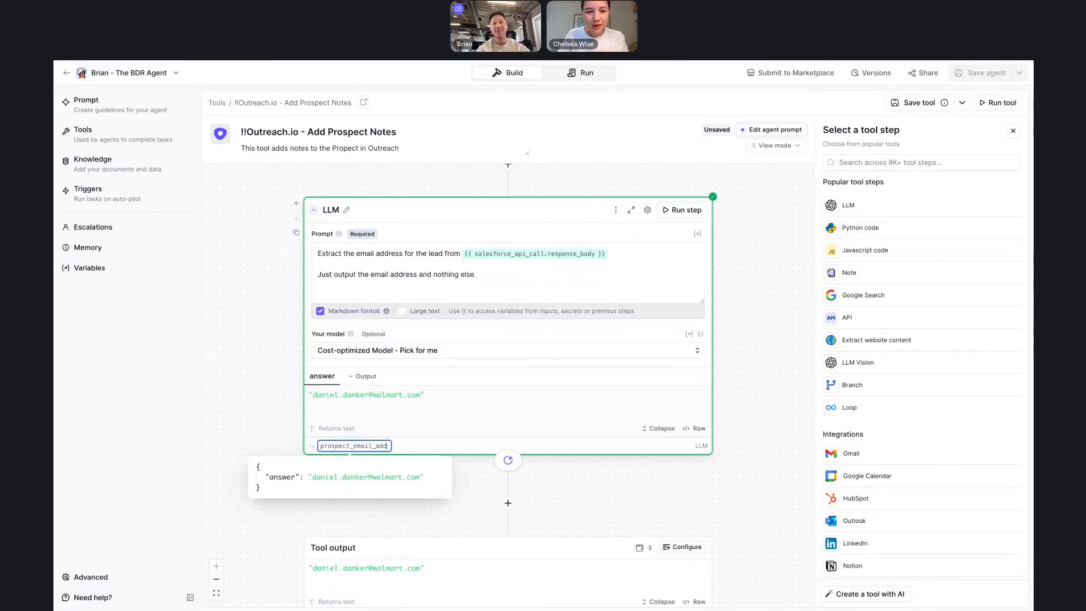
pyautogui.click(314, 209)
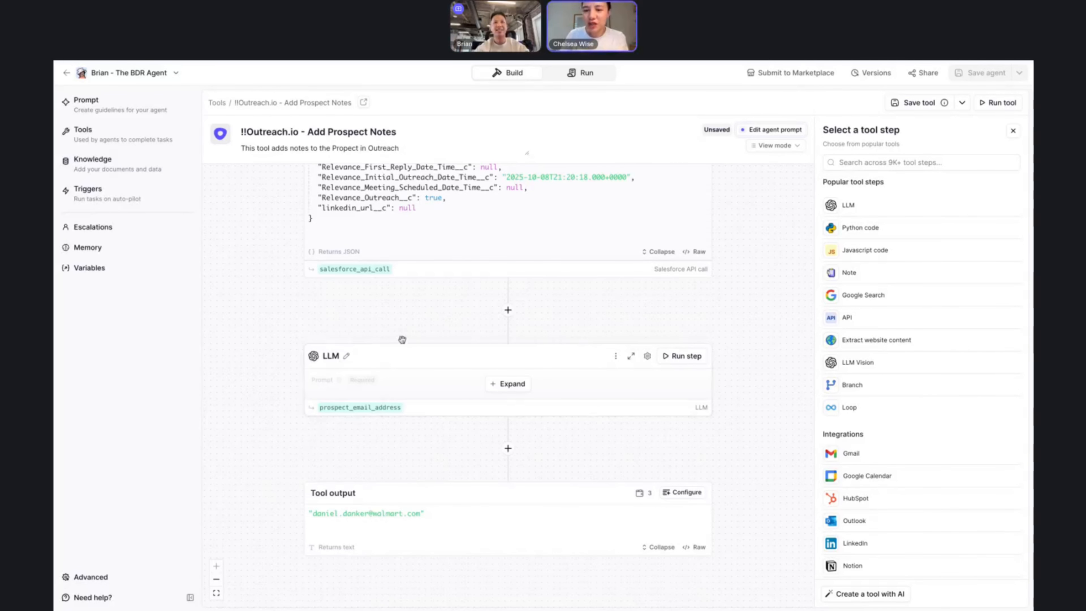
pyautogui.click(508, 384)
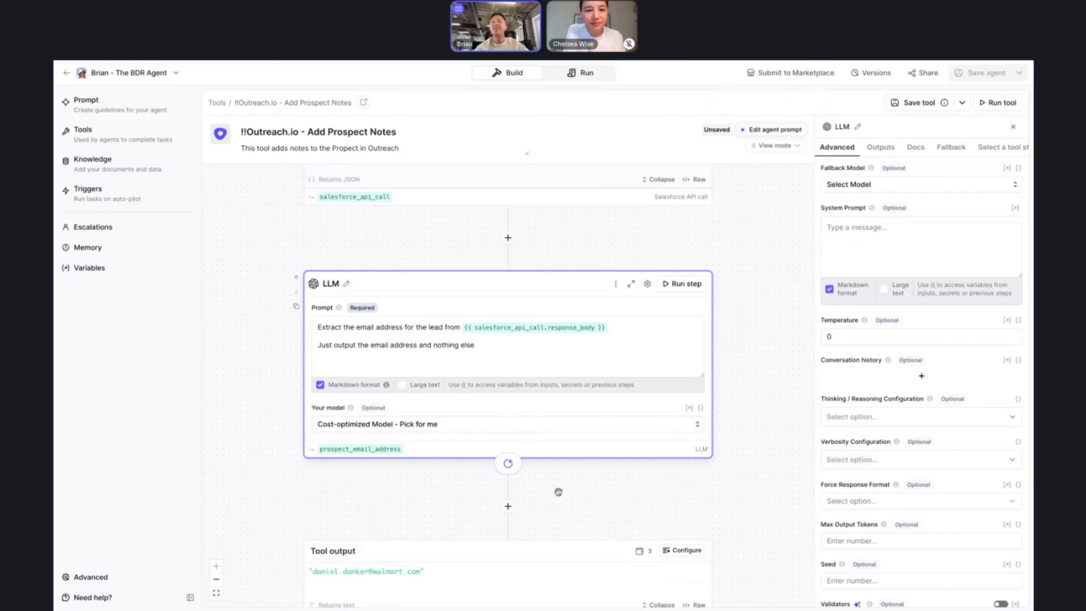
# Search the tool steps for "outreach" and add an Outreach API Call step after the LLM step
pyautogui.scroll(-2, 557, 491)
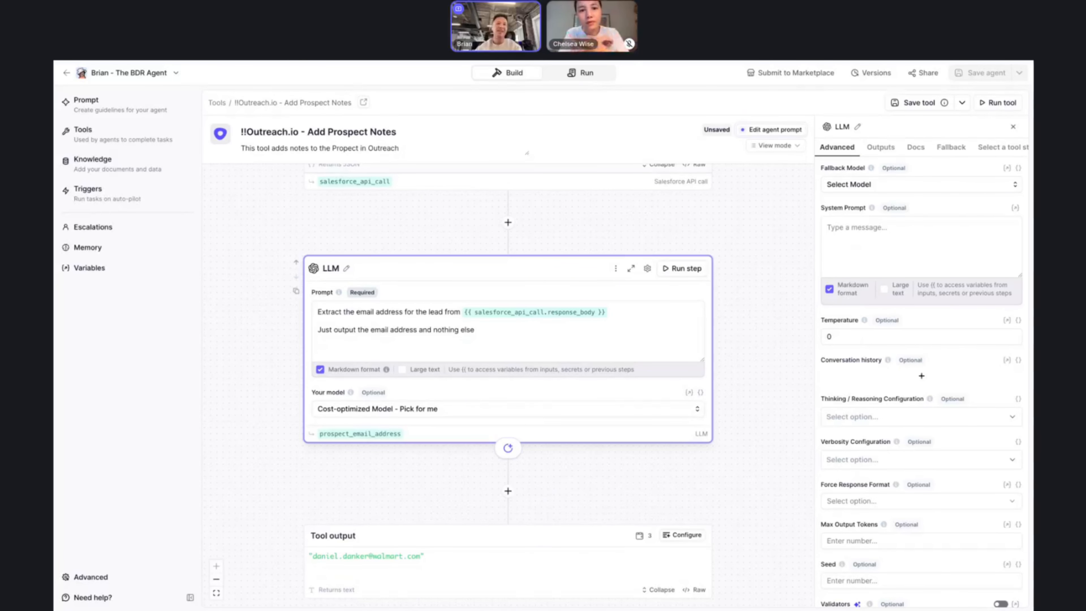
pyautogui.click(508, 490)
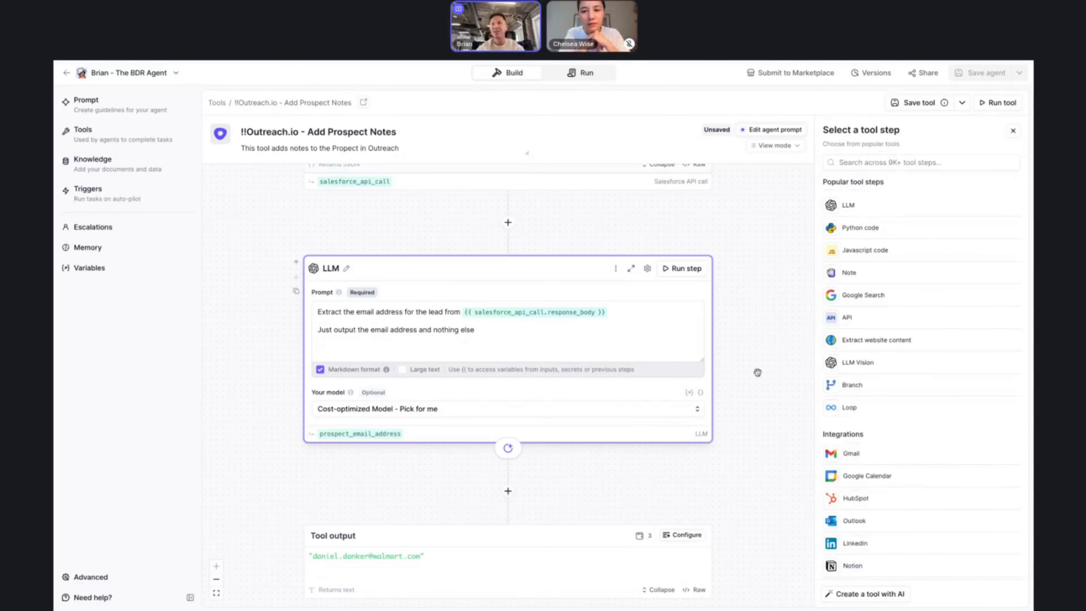
pyautogui.click(872, 165)
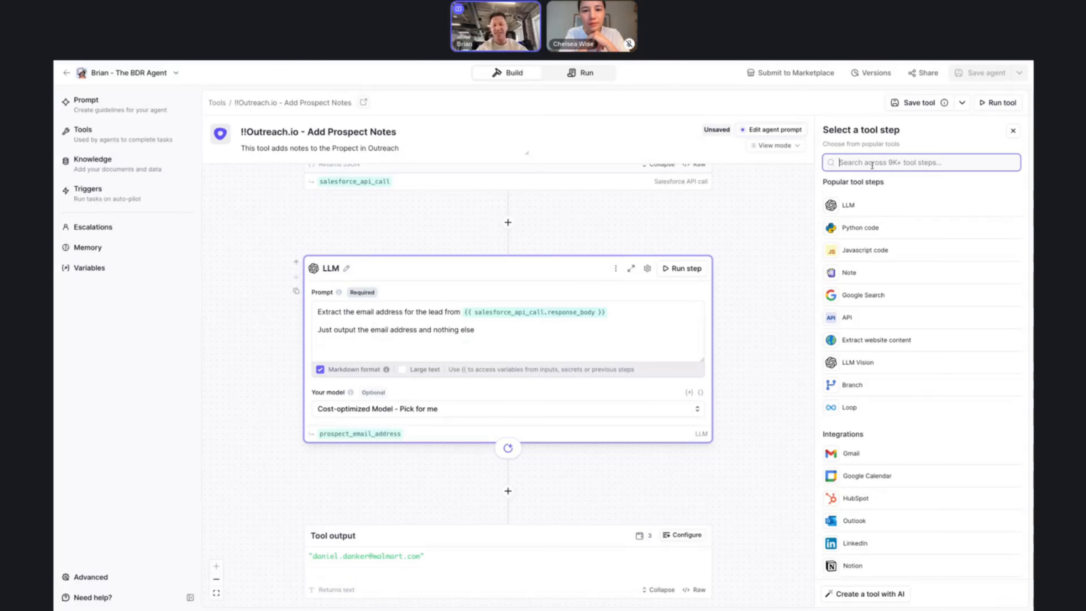
pyautogui.write('o')
pyautogui.press('BackSpace')
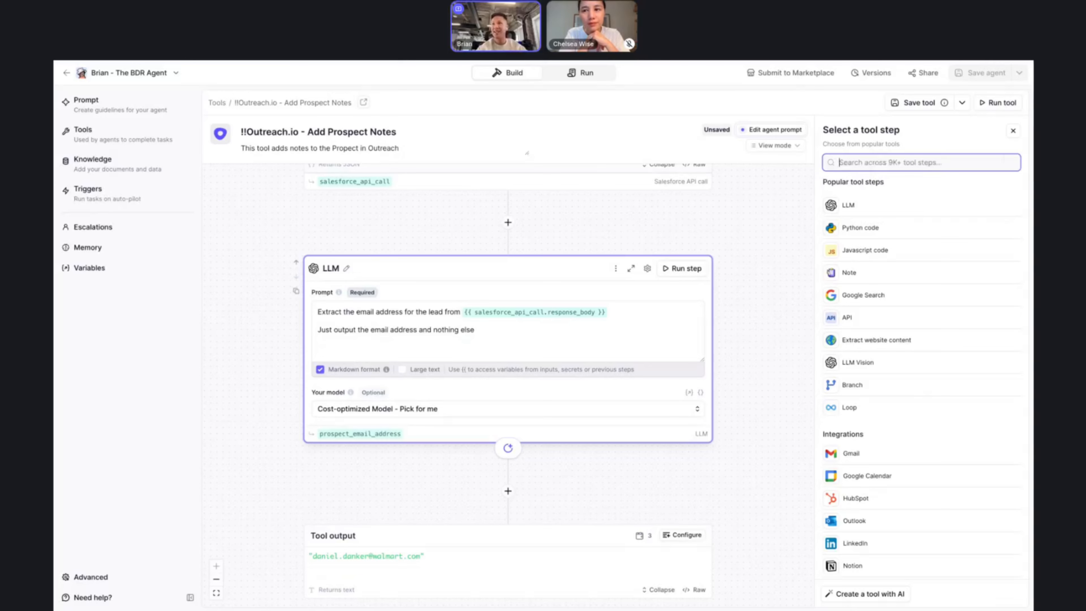
pyautogui.write('outreach')
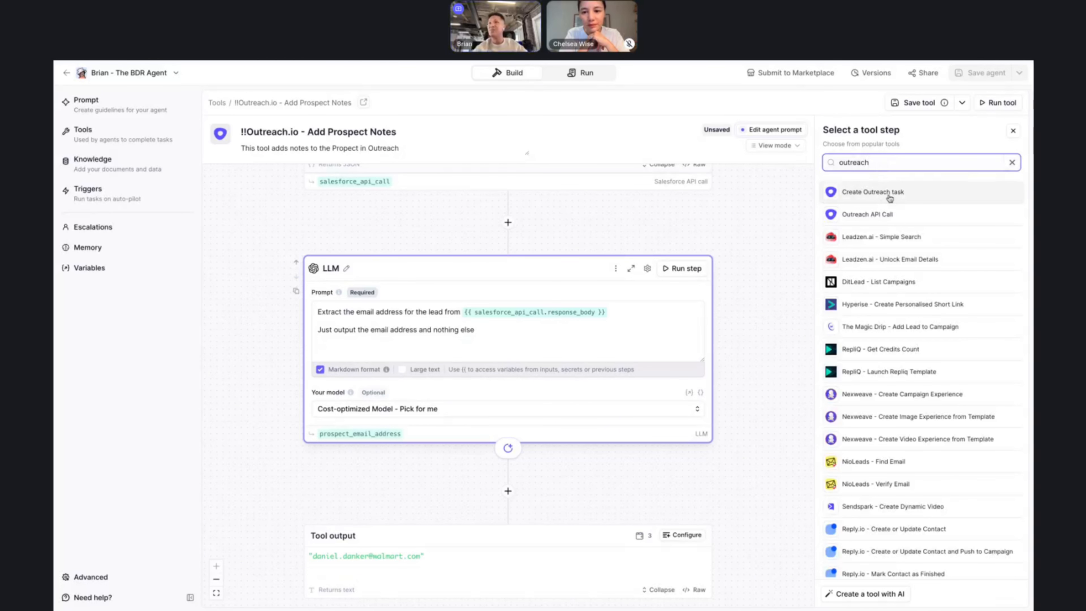
pyautogui.click(890, 214)
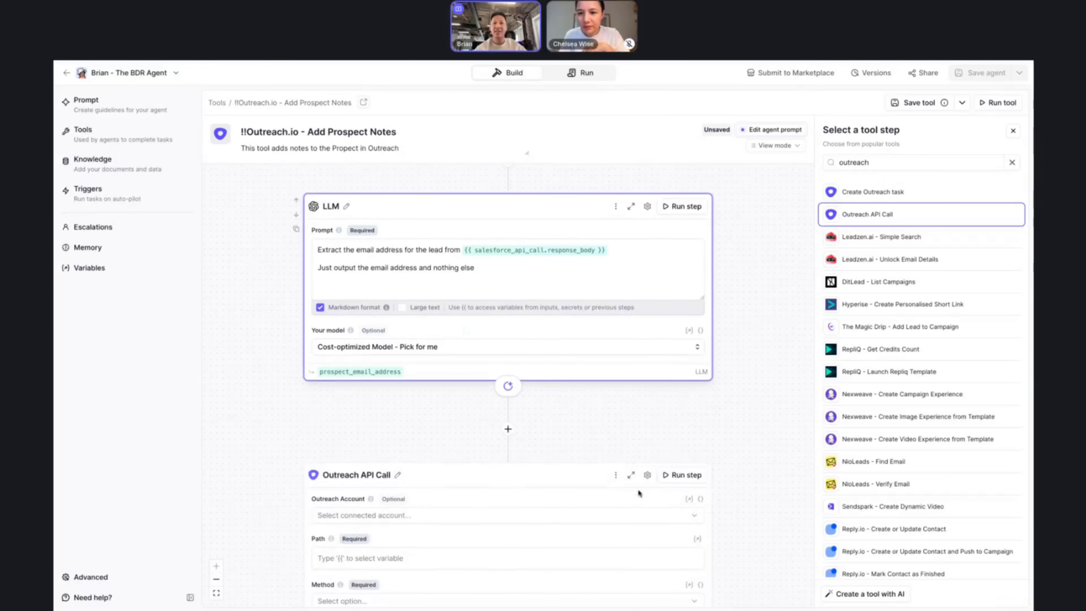
# Set the Outreach API Call's Outreach Account to the input variable oauth_account_id_1
pyautogui.click(704, 504)
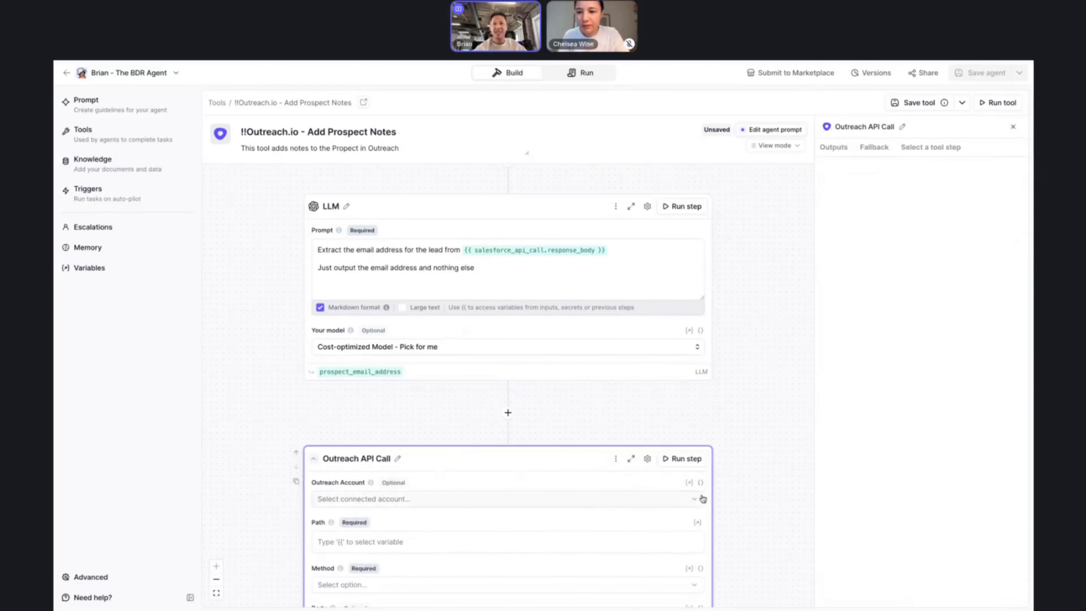
pyautogui.click(700, 482)
pyautogui.click(588, 503)
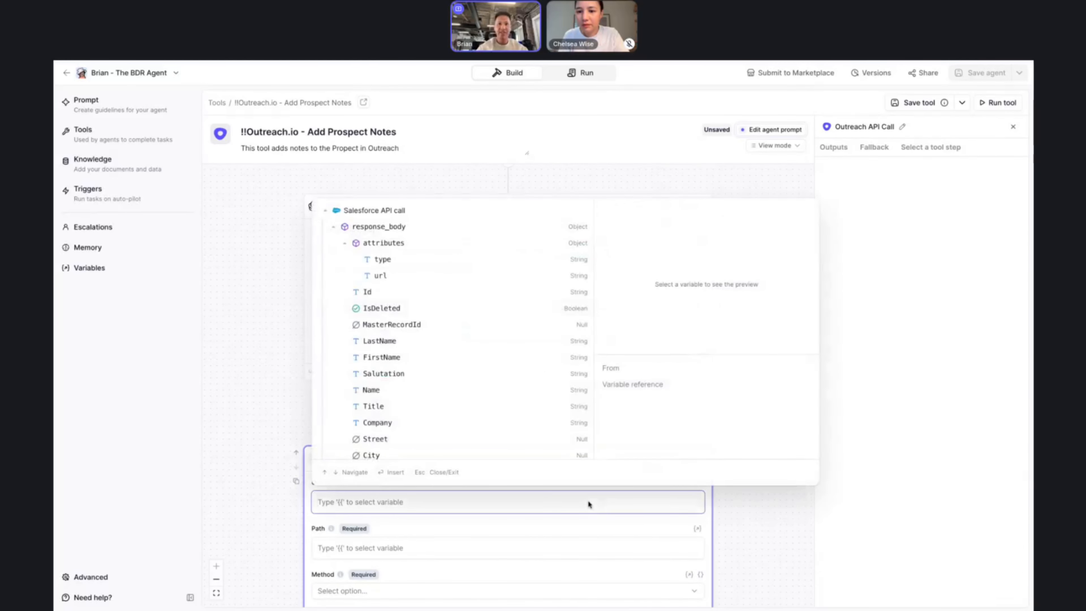
pyautogui.write('{{')
pyautogui.scroll(-1, 434, 352)
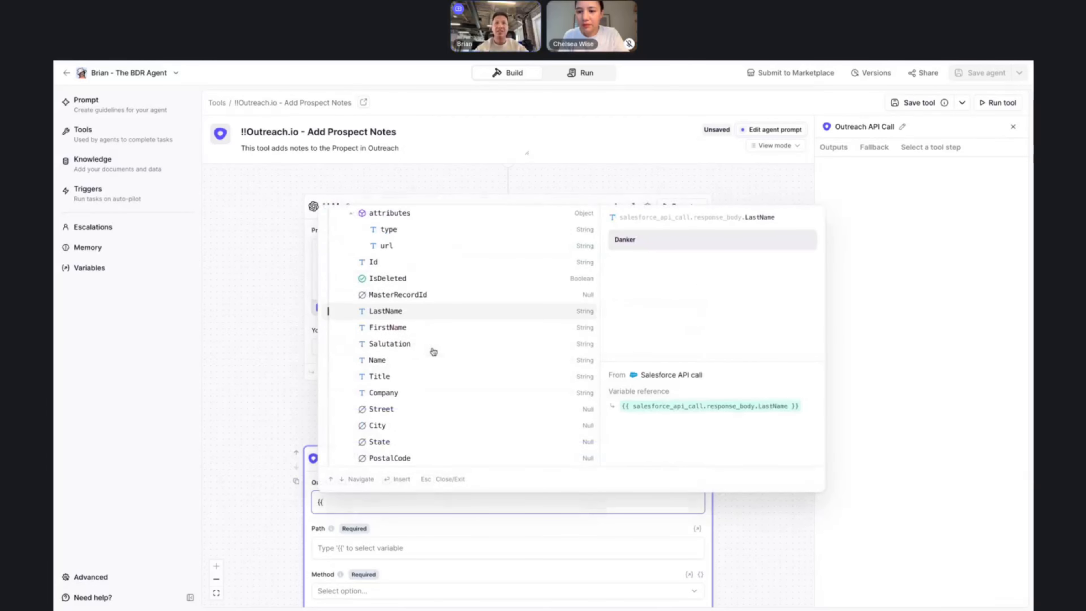
pyautogui.scroll(1, 432, 352)
pyautogui.scroll(-10, 432, 351)
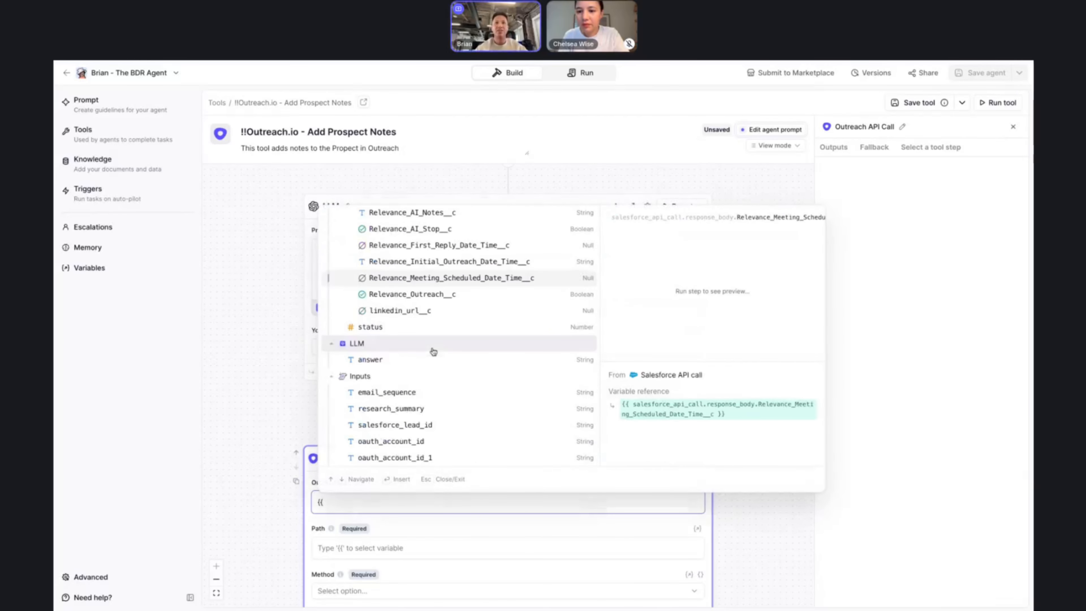
pyautogui.click(417, 456)
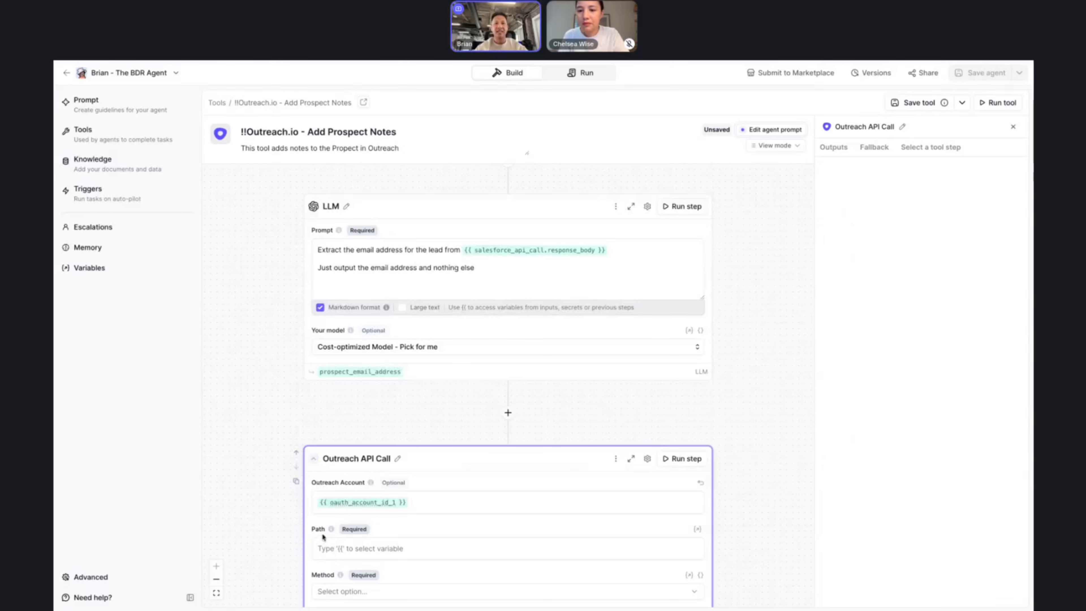
# In the Lead ID to Email Lookup chat, ask "How do I find a prospect ID in oureach.io using an email address via API?"
pyautogui.click(573, 62)
pyautogui.click(472, 566)
pyautogui.write('Ho')
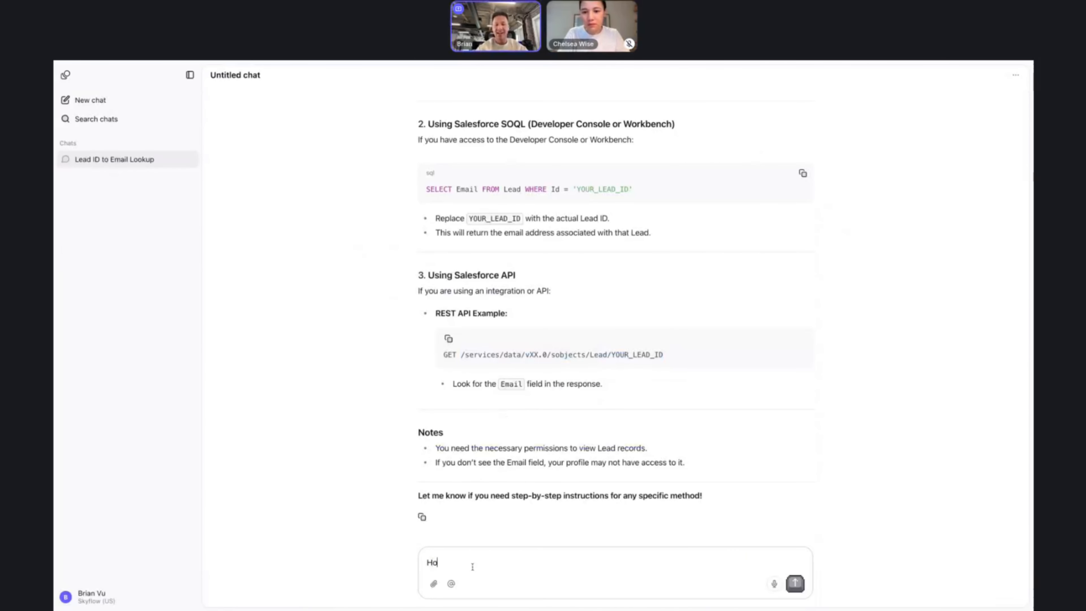
pyautogui.write('w do I find ')
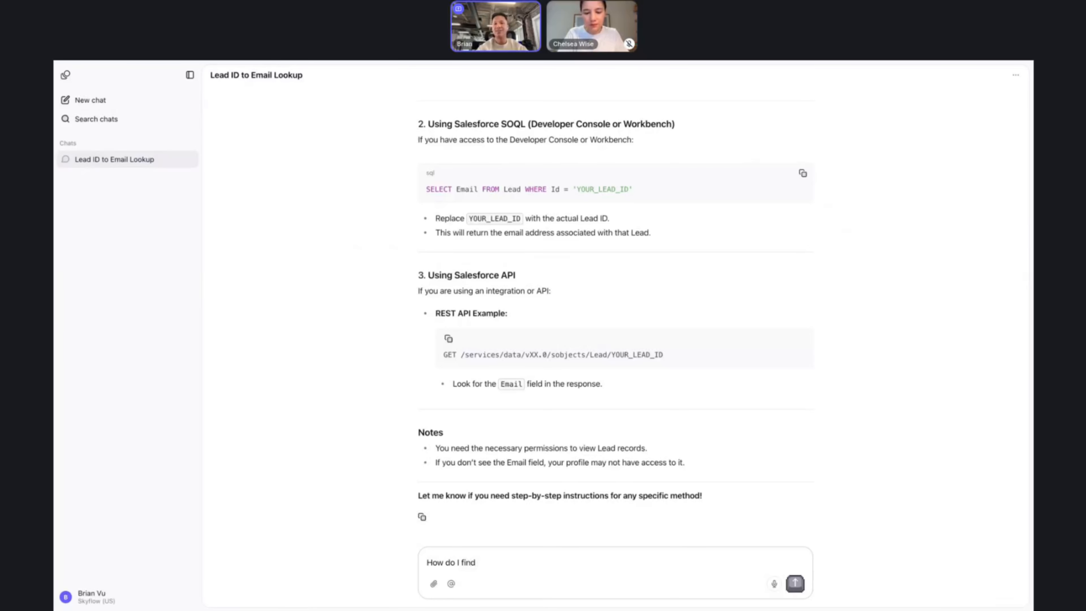
pyautogui.write('a prospet')
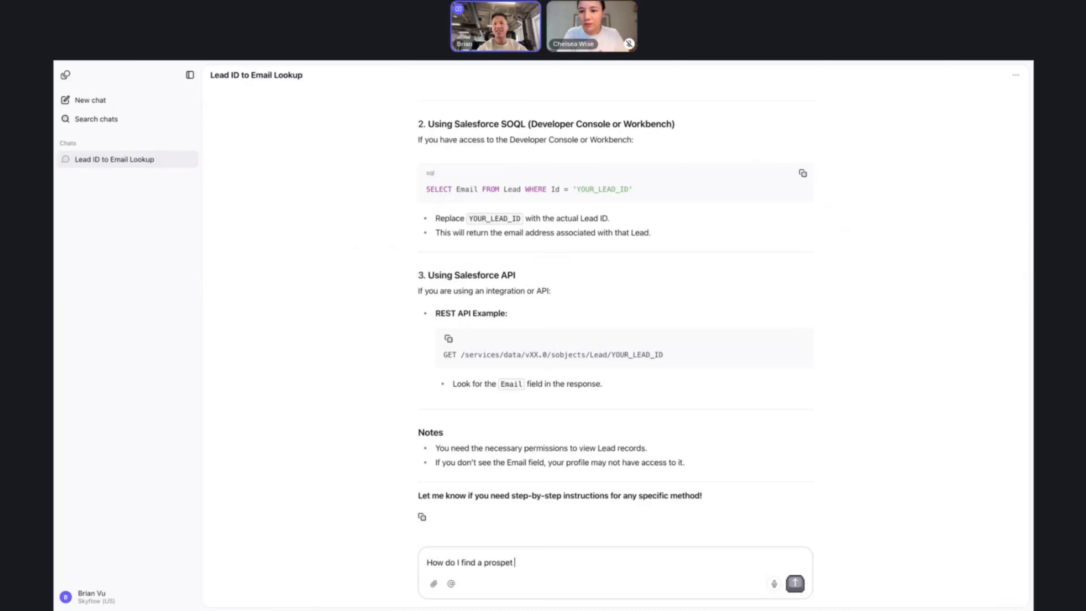
pyautogui.press('BackSpace')
pyautogui.write('ct ID in o')
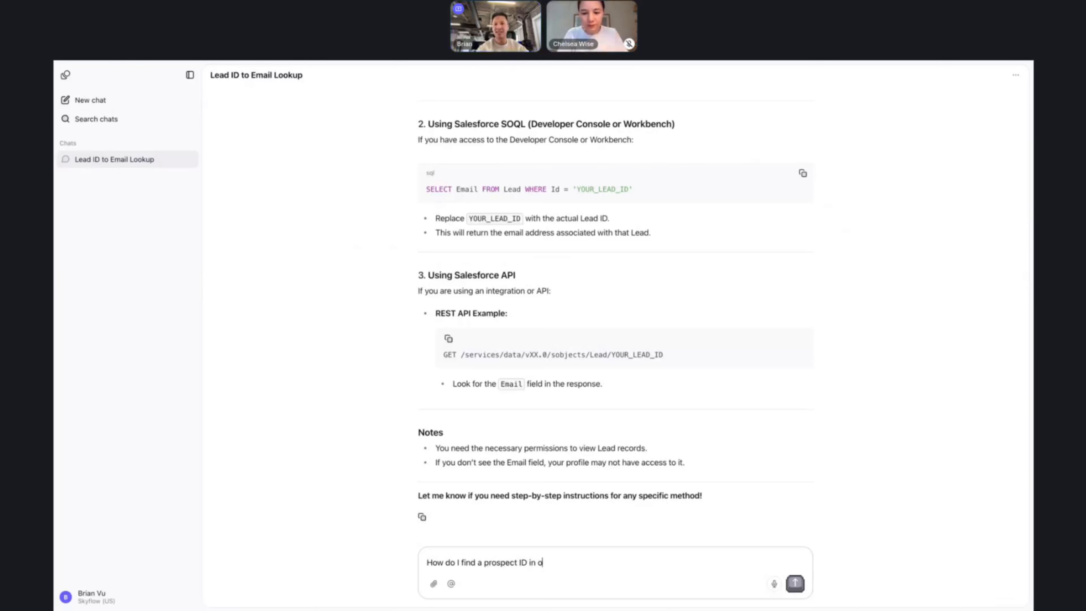
pyautogui.write('ureach')
pyautogui.press('BackSpace')
pyautogui.press('BackSpace')
pyautogui.press('BackSpace')
pyautogui.press('BackSpace')
pyautogui.write('ach')
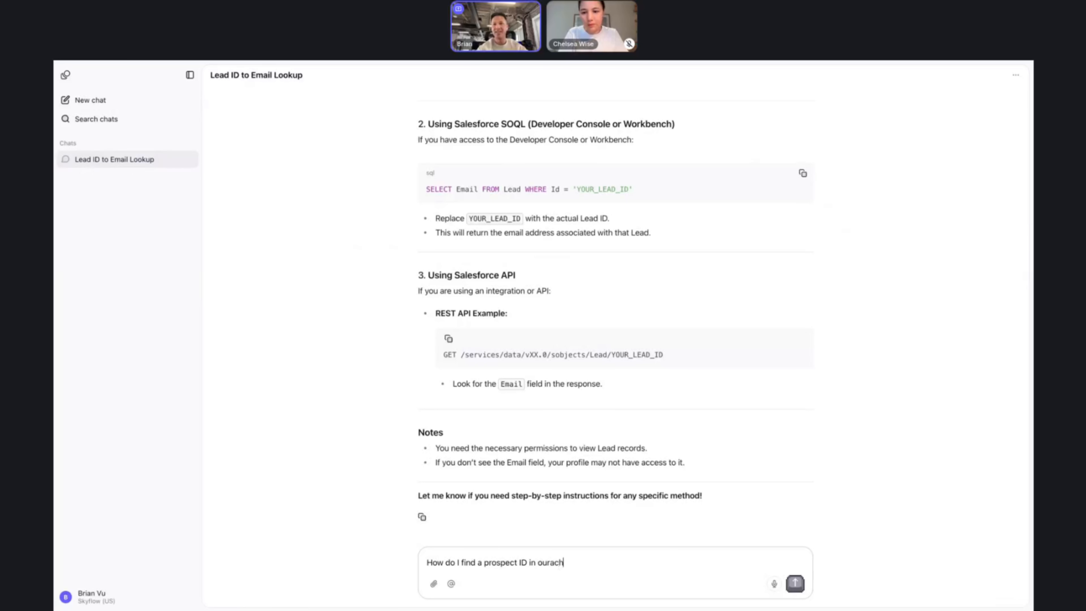
pyautogui.press('BackSpace')
pyautogui.press('BackSpace')
pyautogui.press('BackSpace')
pyautogui.write('each.i')
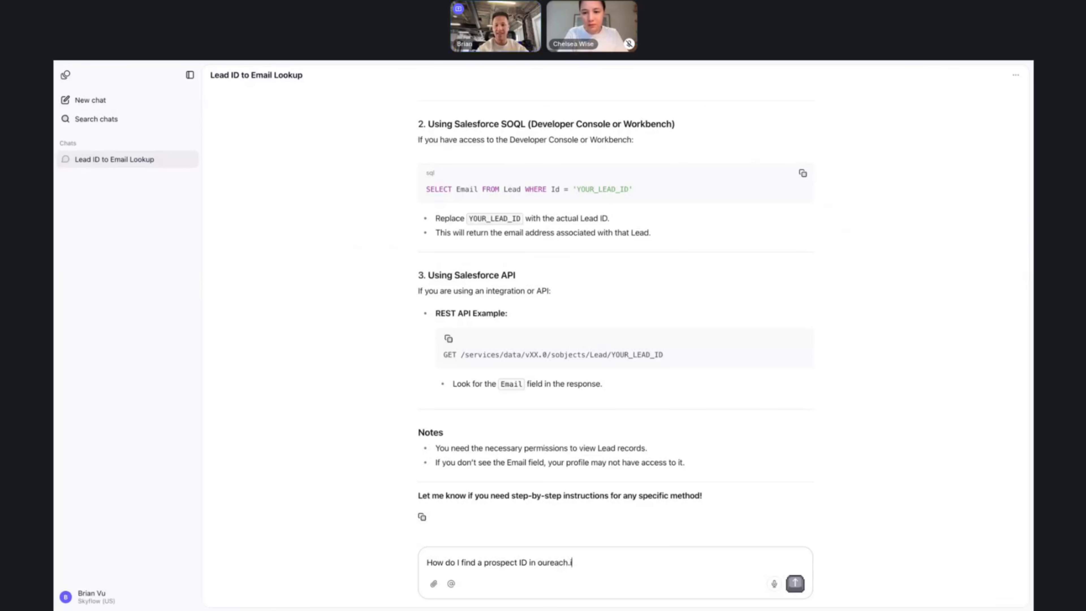
pyautogui.write('o using an email')
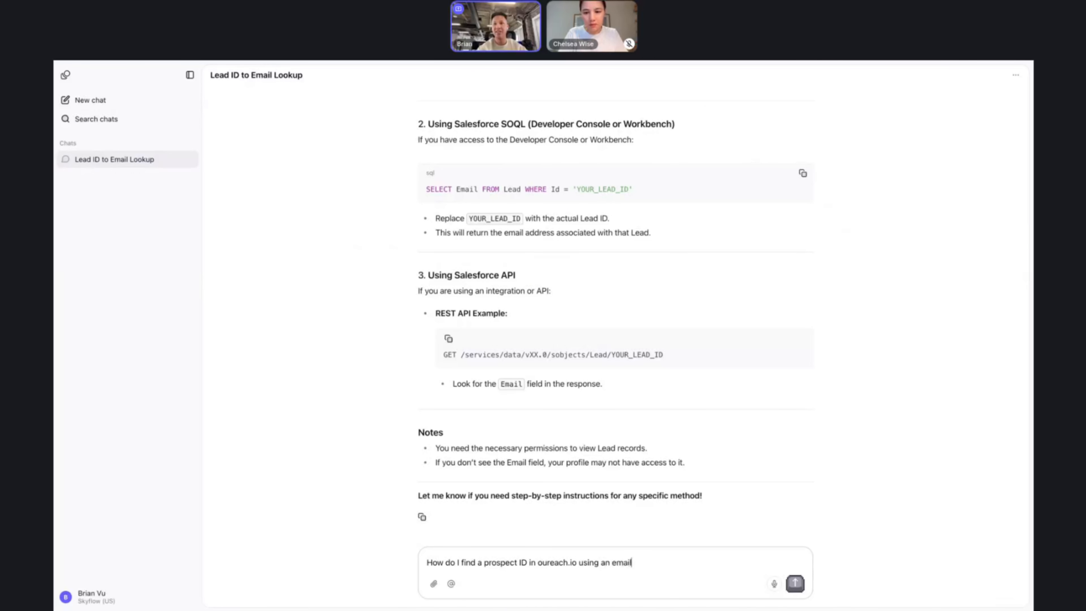
pyautogui.write(' address via API')
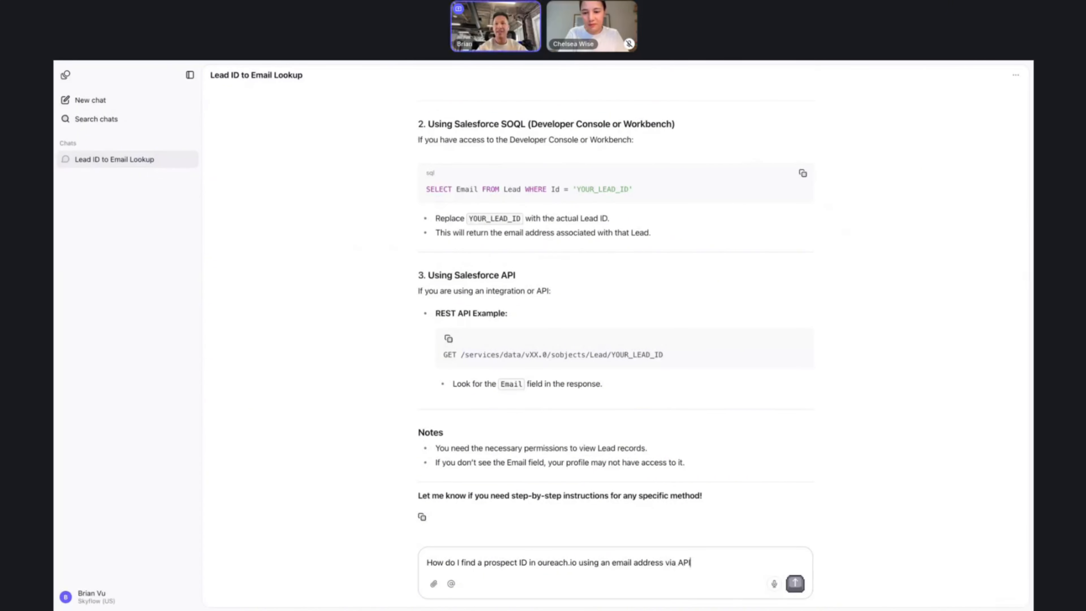
pyautogui.write('?')
pyautogui.press('Return')
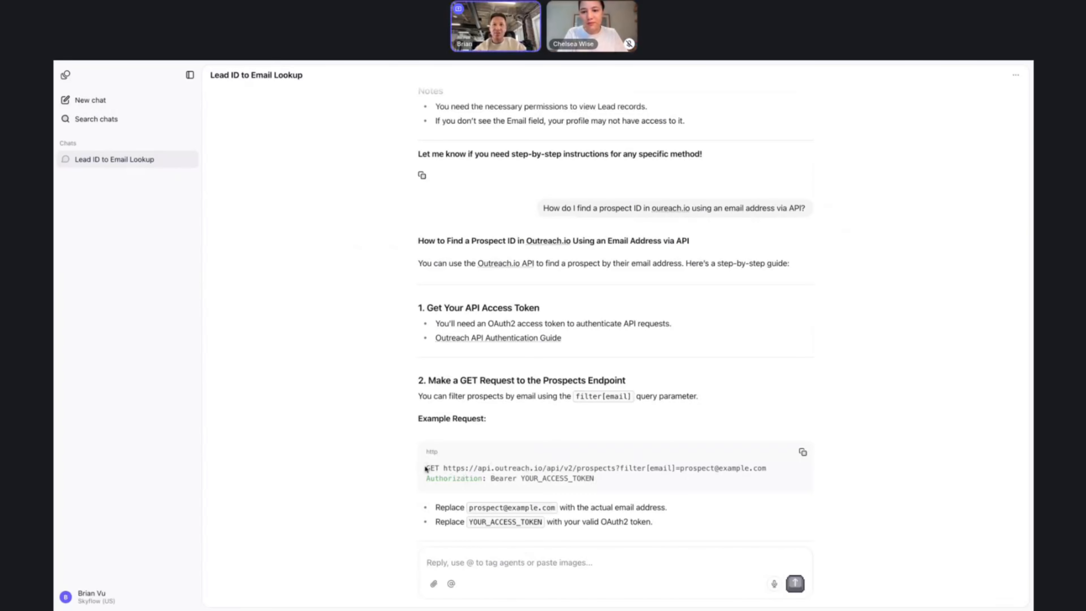
# Copy the GET line of the example prospects request from the chat's answer, without the Authorization line
pyautogui.moveTo(427, 467); pyautogui.dragTo(504, 468)
pyautogui.moveTo(431, 465); pyautogui.dragTo(508, 466)
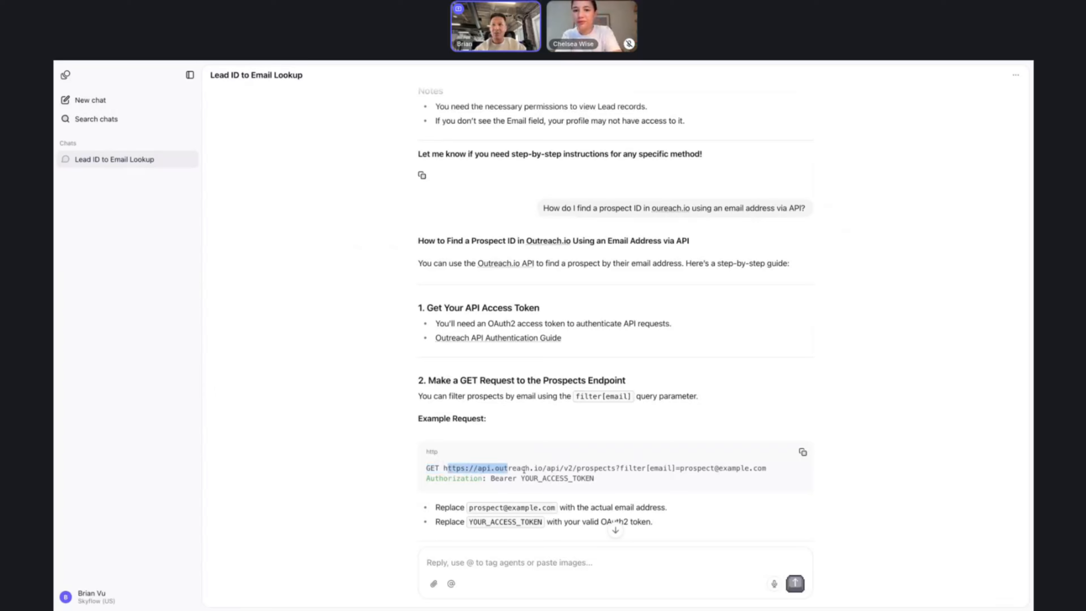
pyautogui.click(465, 468)
pyautogui.moveTo(423, 484); pyautogui.dragTo(594, 479)
pyautogui.click(530, 482)
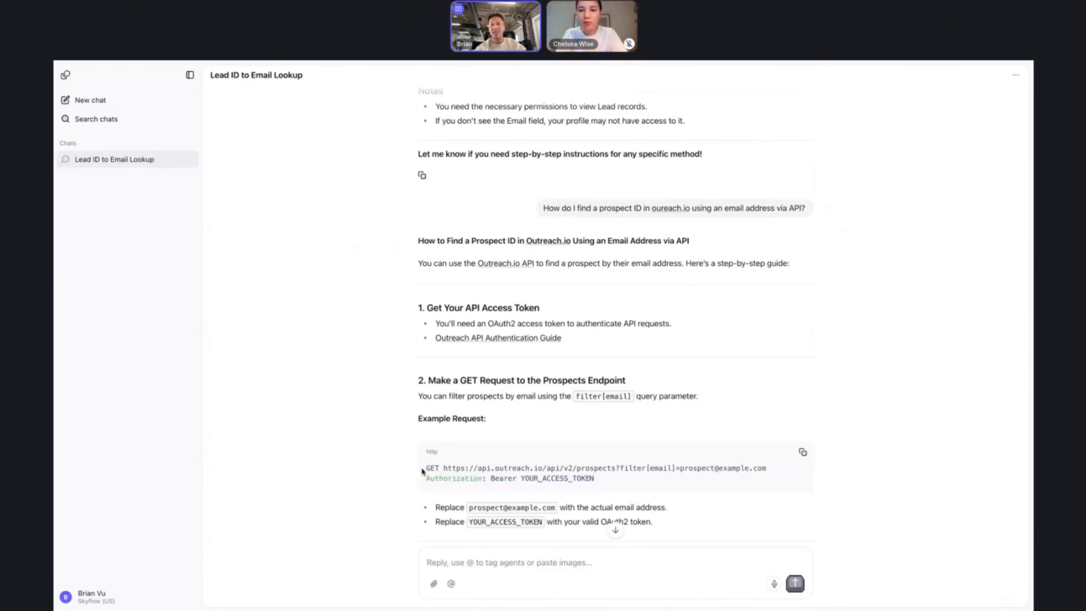
pyautogui.moveTo(423, 471); pyautogui.dragTo(766, 468)
pyautogui.hotkey('ctrl', 'c')
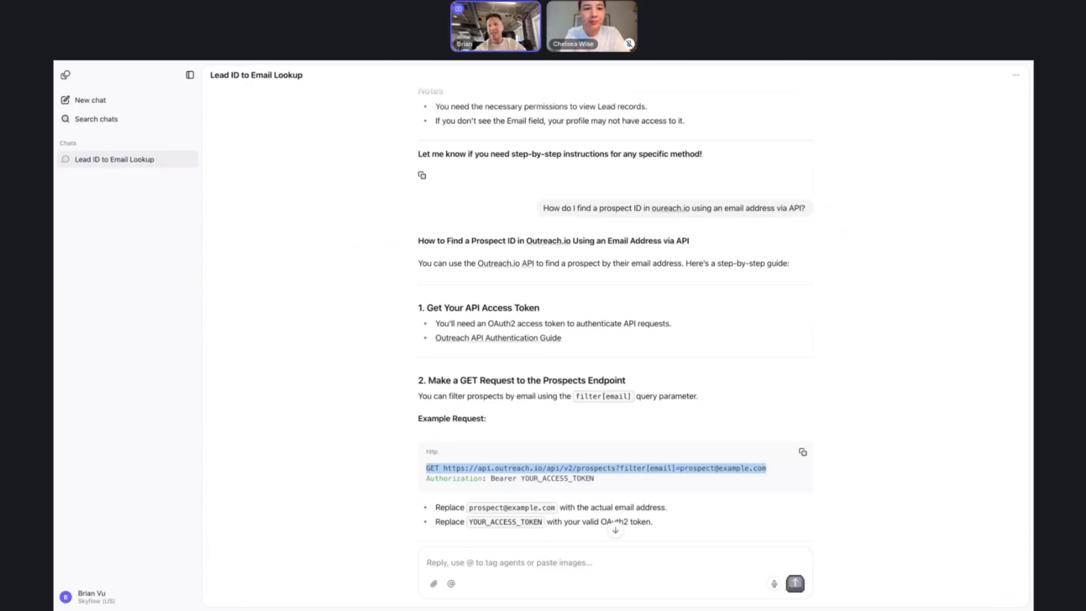
# Save the Add Prospect Notes tool and paste the copied GET request into the Outreach API Call's path
pyautogui.click(563, 63)
pyautogui.click(915, 112)
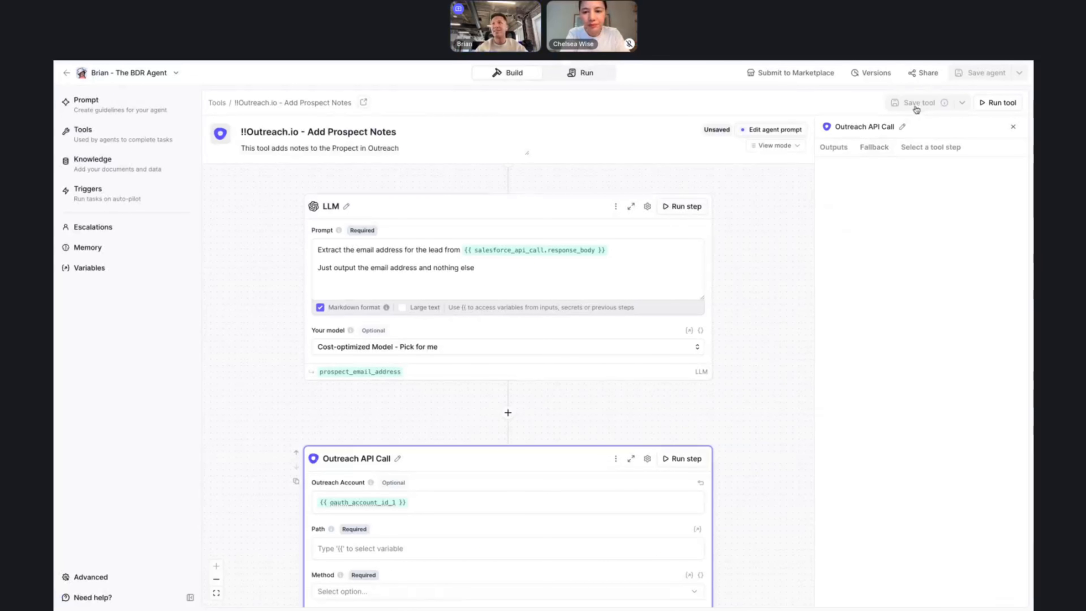
pyautogui.scroll(-2, 722, 368)
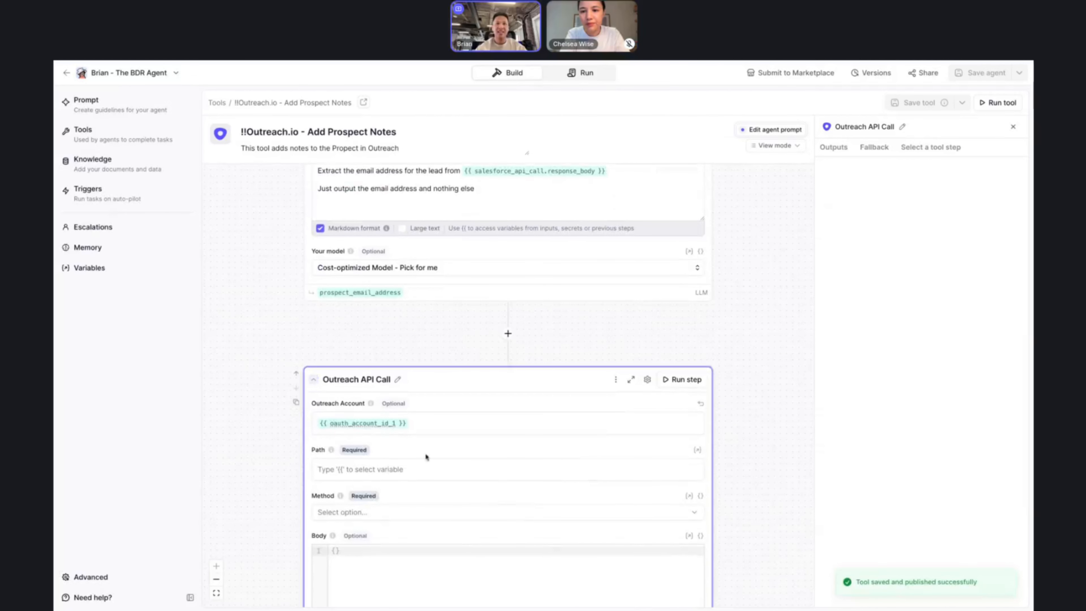
pyautogui.moveTo(331, 450)
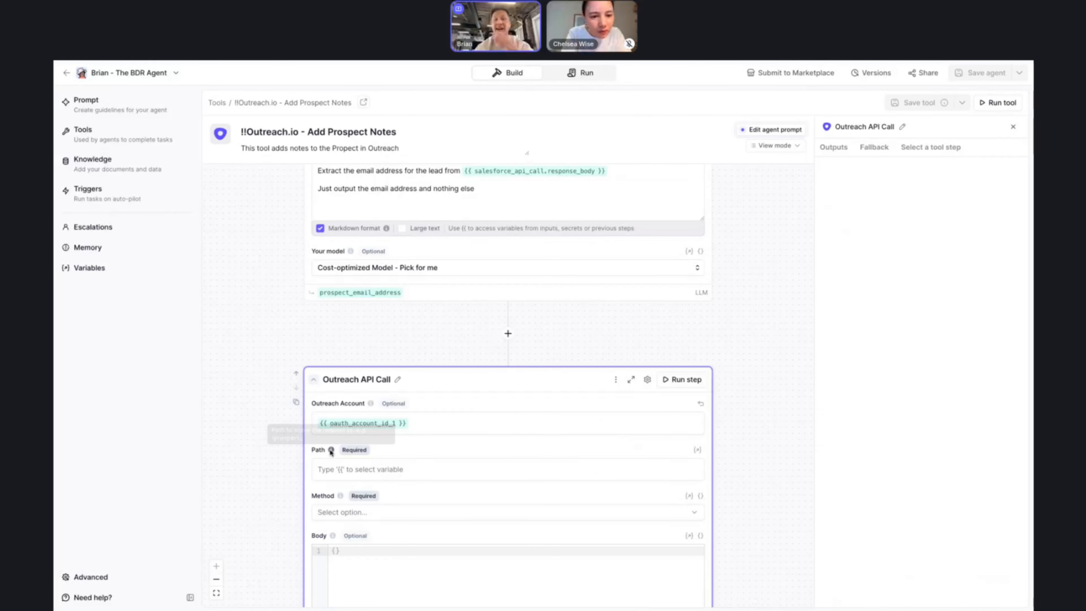
pyautogui.click(330, 469)
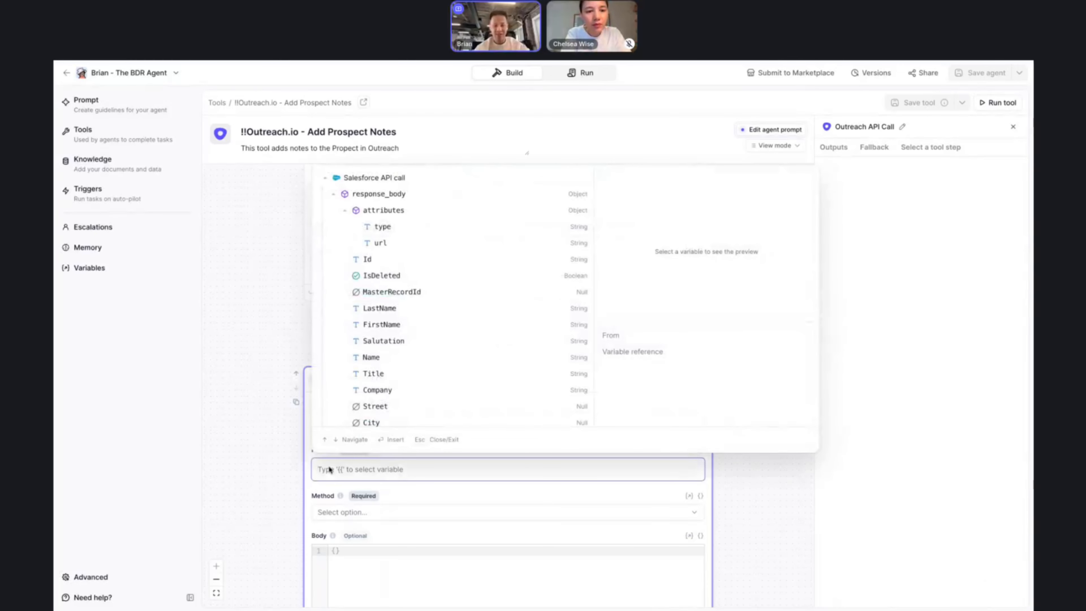
pyautogui.hotkey('ctrl', 'v')
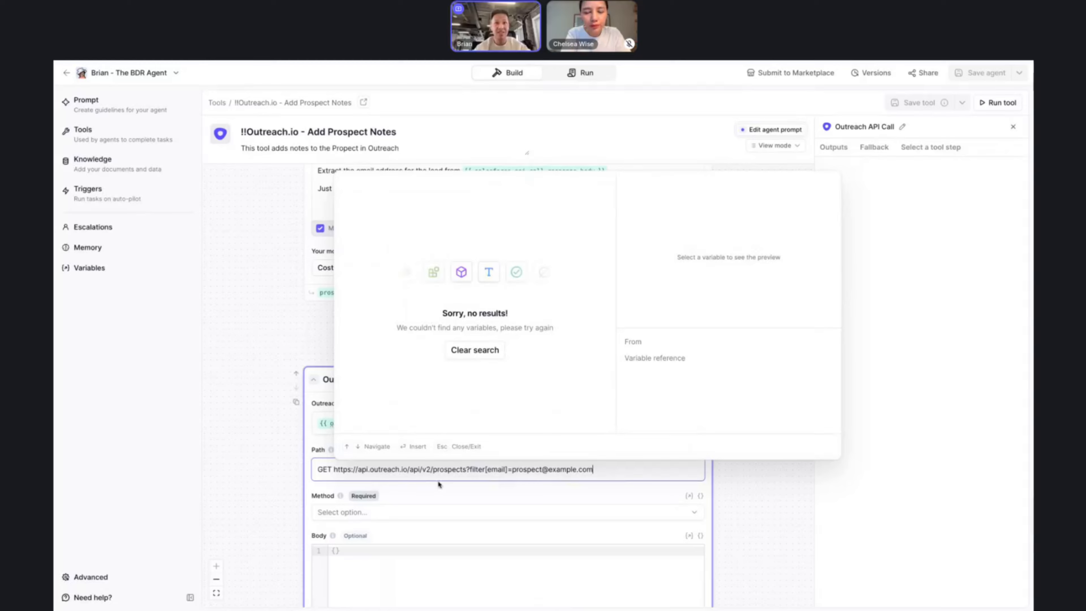
pyautogui.press('Escape')
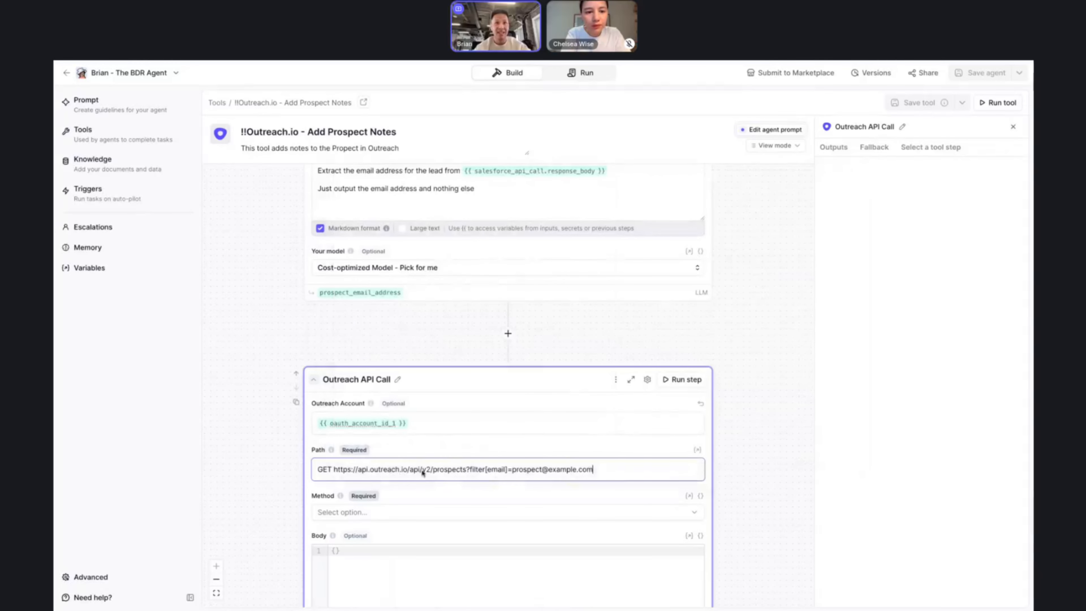
pyautogui.click(335, 470)
pyautogui.hotkey('shift', 'Home')
pyautogui.press('BackSpace')
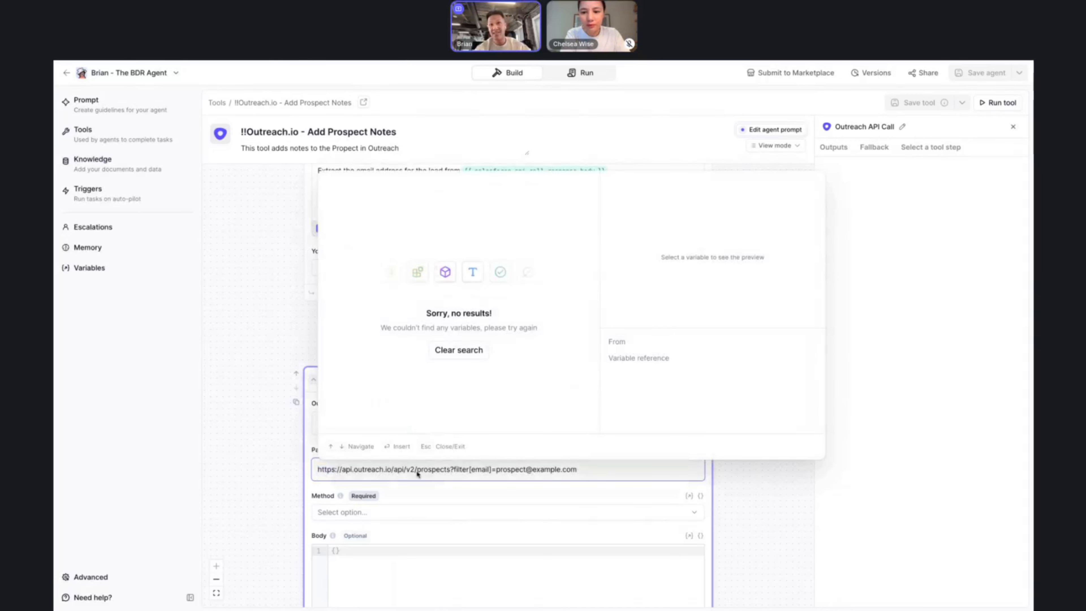
pyautogui.press('Escape')
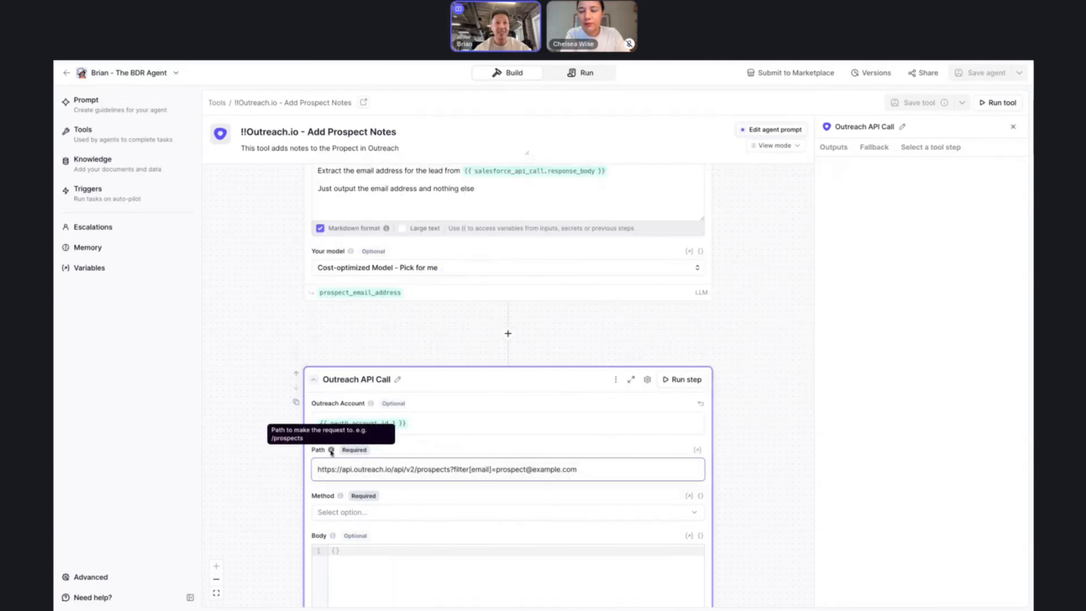
pyautogui.click(415, 470)
pyautogui.press('shift+super+Left')
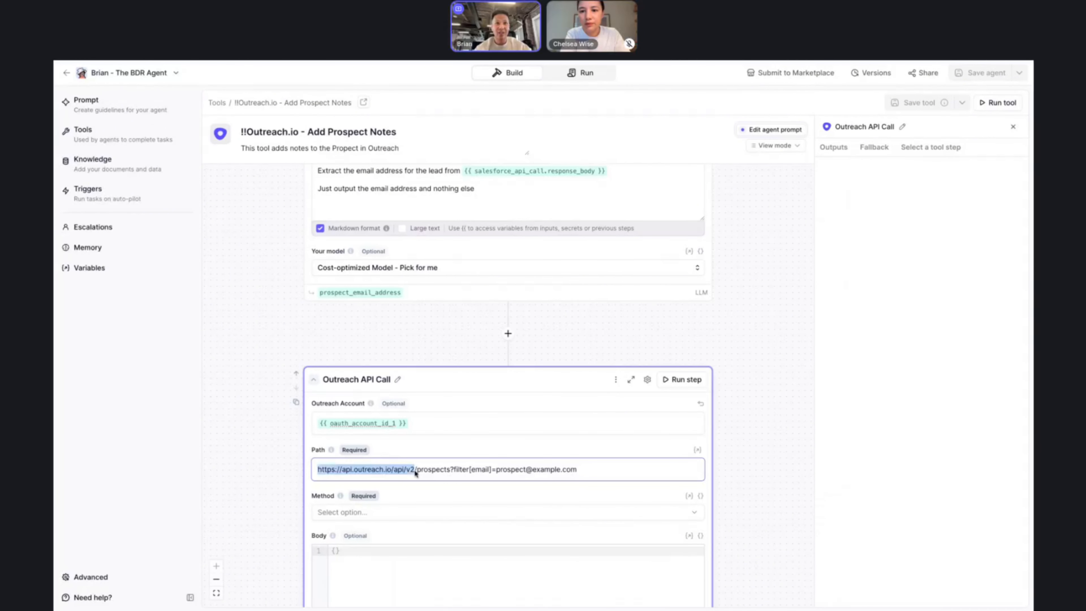
pyautogui.write('{{')
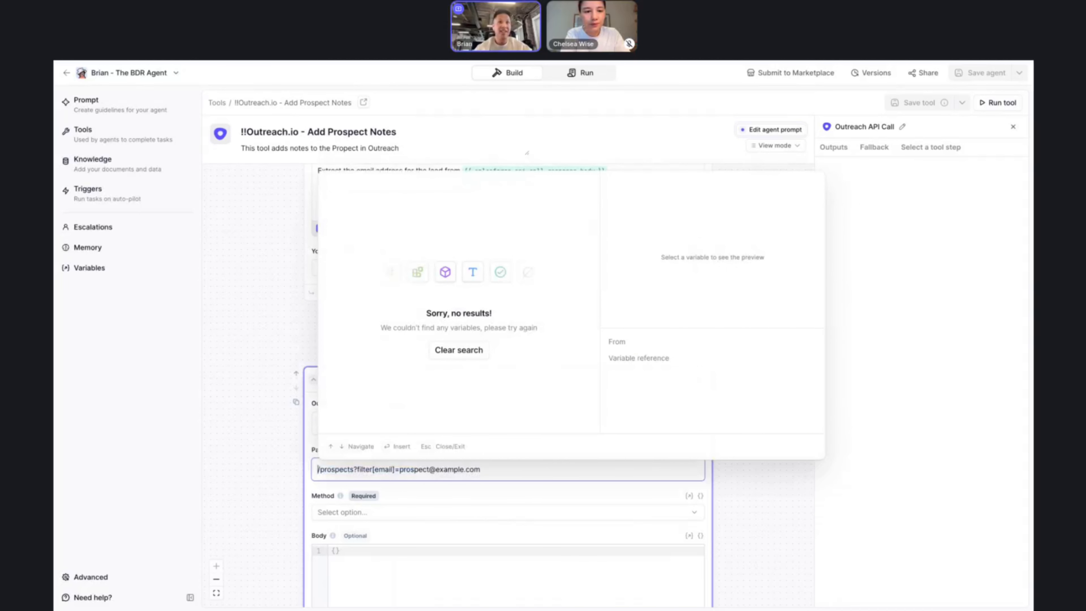
pyautogui.click(406, 469)
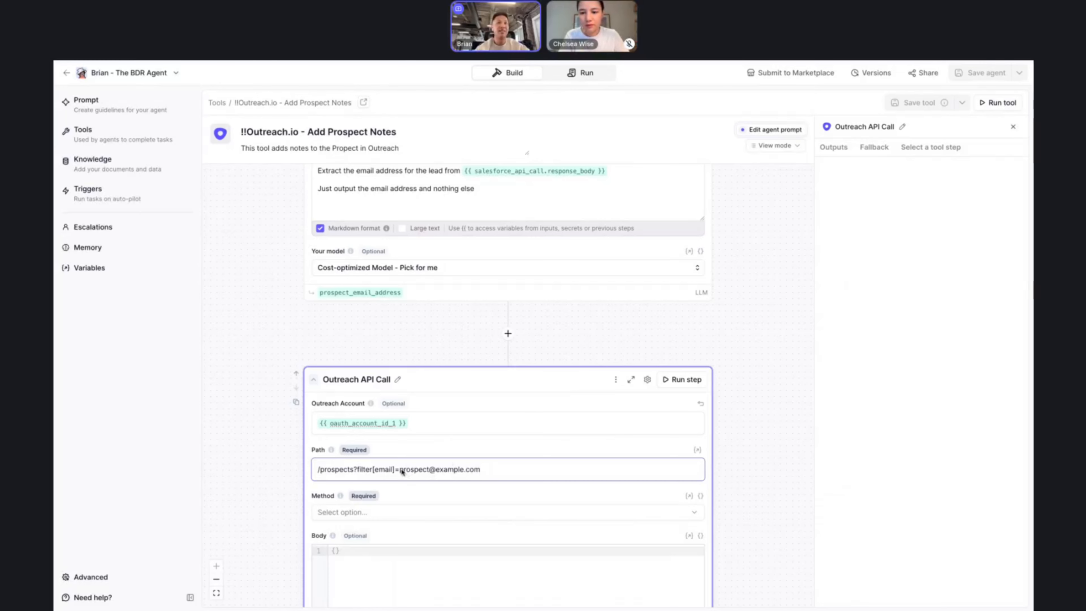
pyautogui.moveTo(399, 471); pyautogui.dragTo(480, 470)
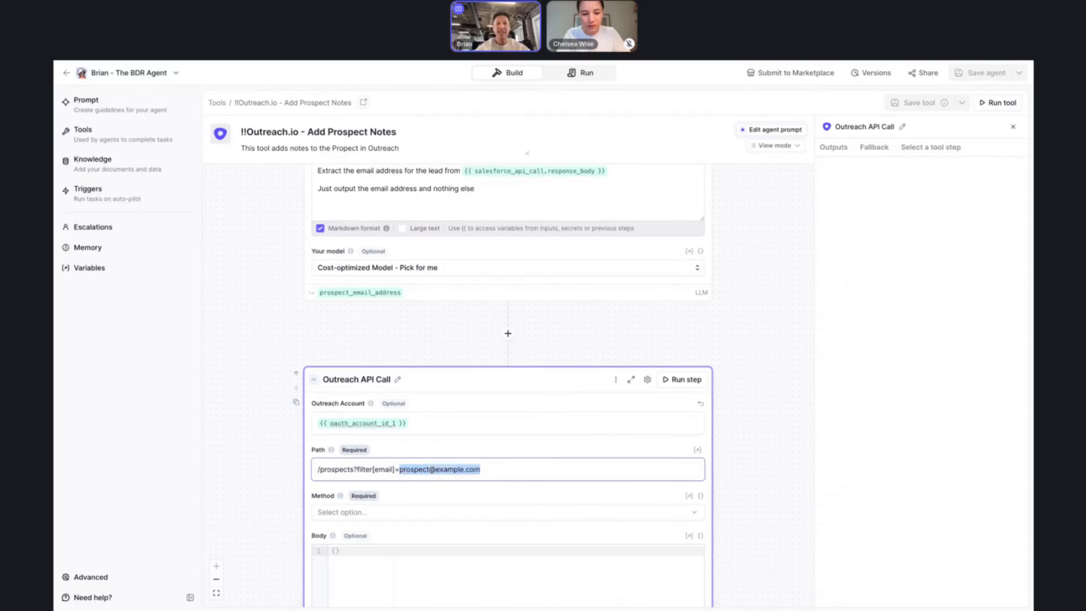
pyautogui.write('{{{{')
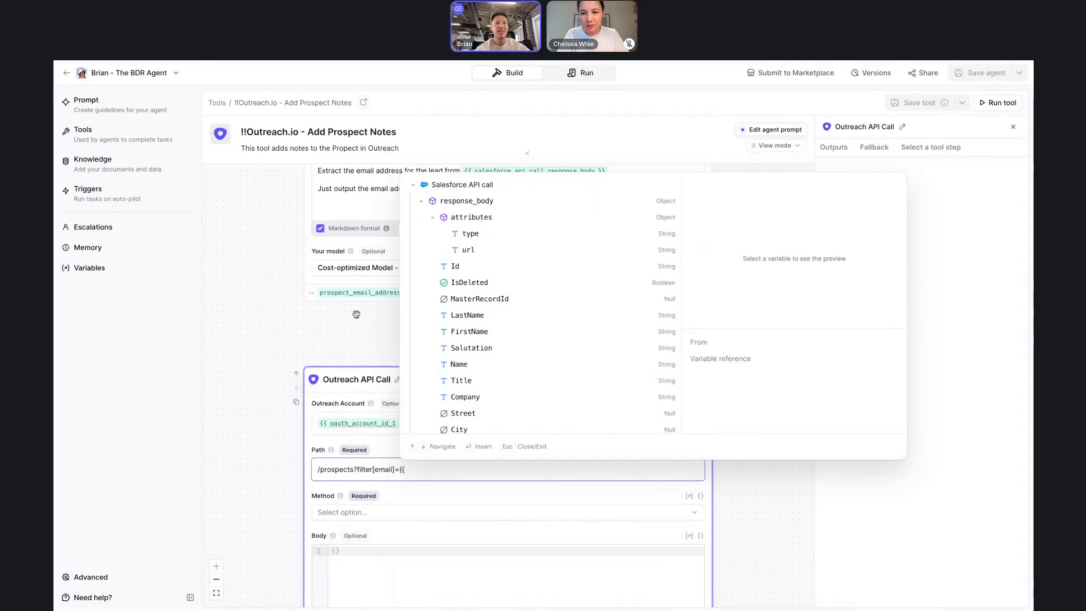
pyautogui.moveTo(347, 293)
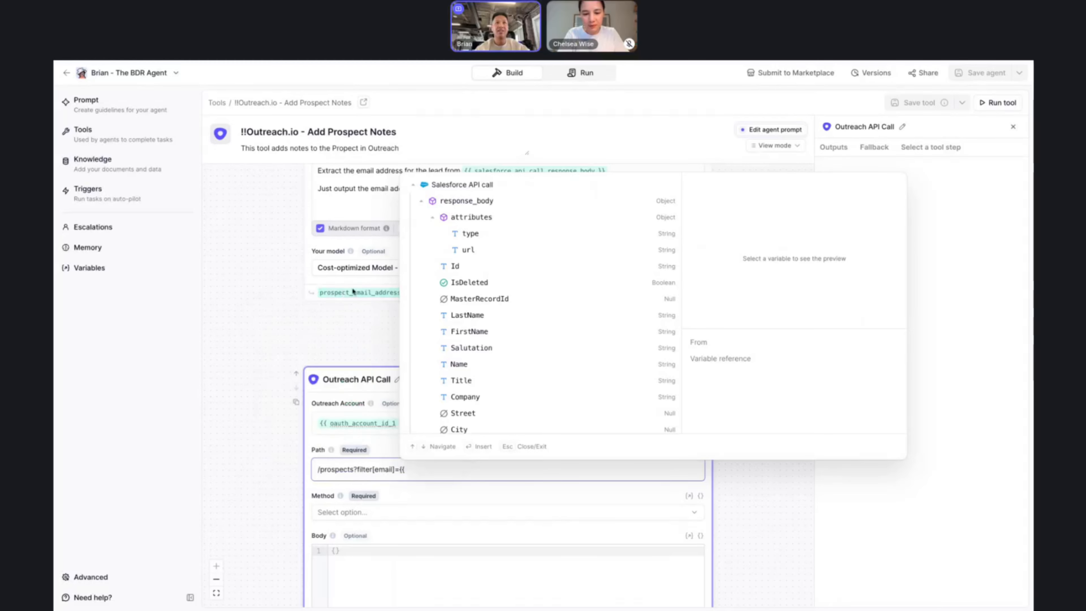
pyautogui.scroll(-15, 513, 328)
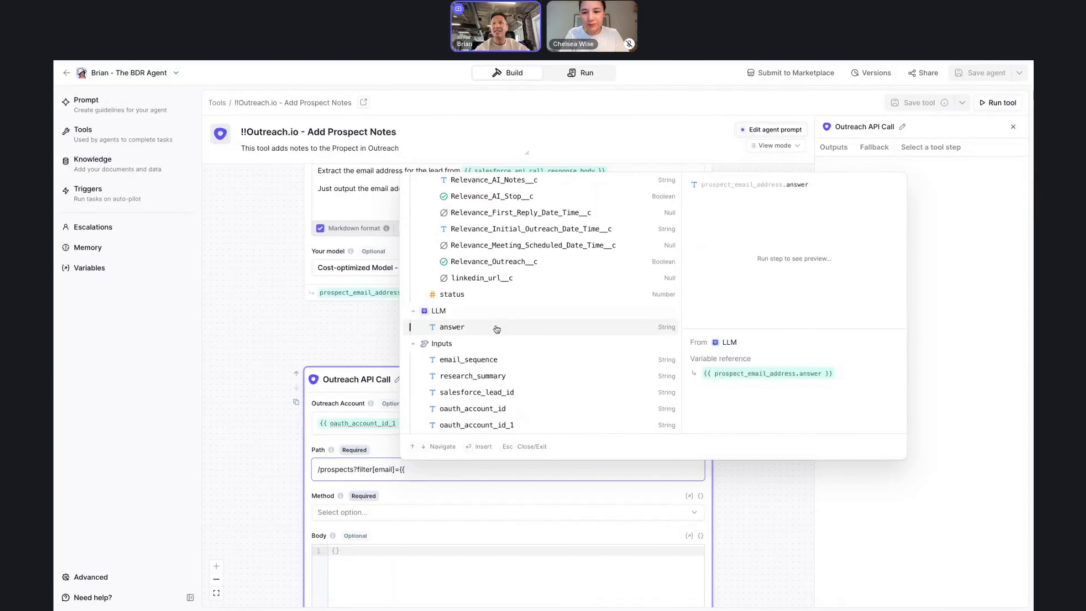
pyautogui.click(496, 327)
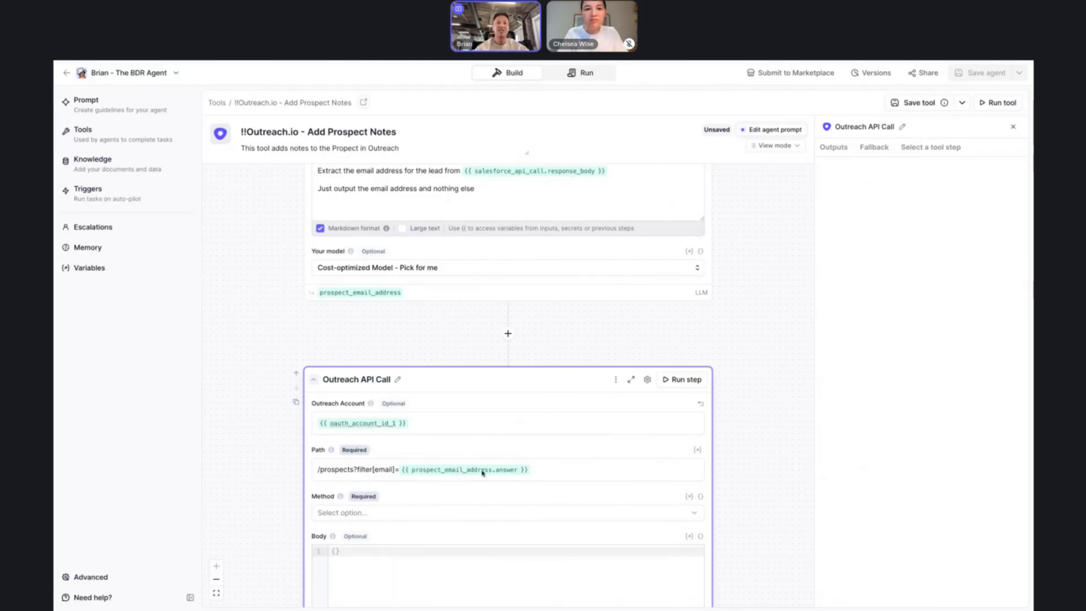
# Set the Outreach API Call's method to GET and run that step
pyautogui.click(440, 512)
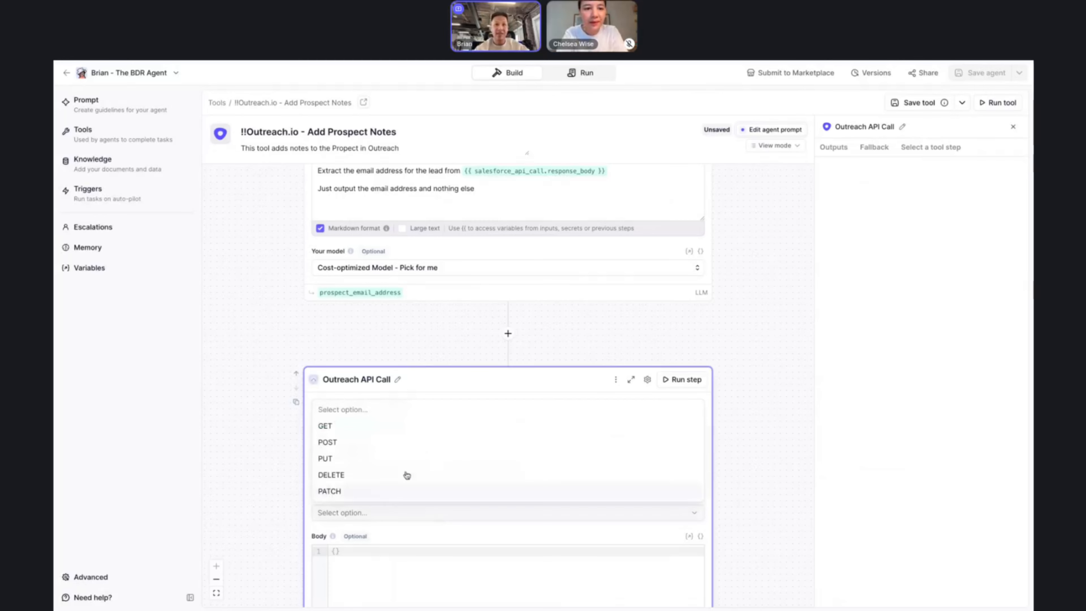
pyautogui.click(389, 425)
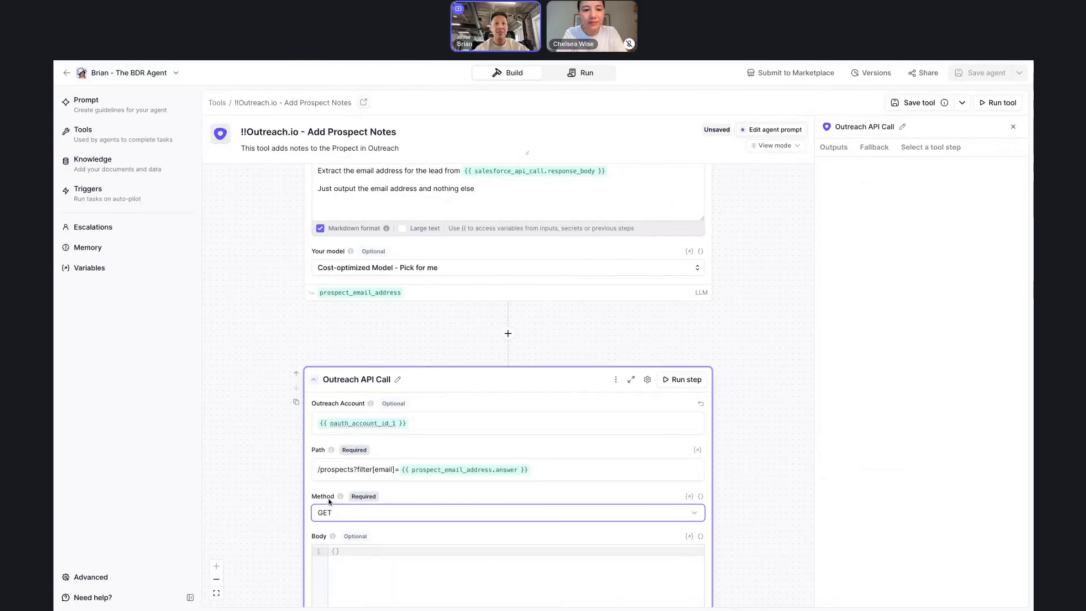
pyautogui.click(686, 379)
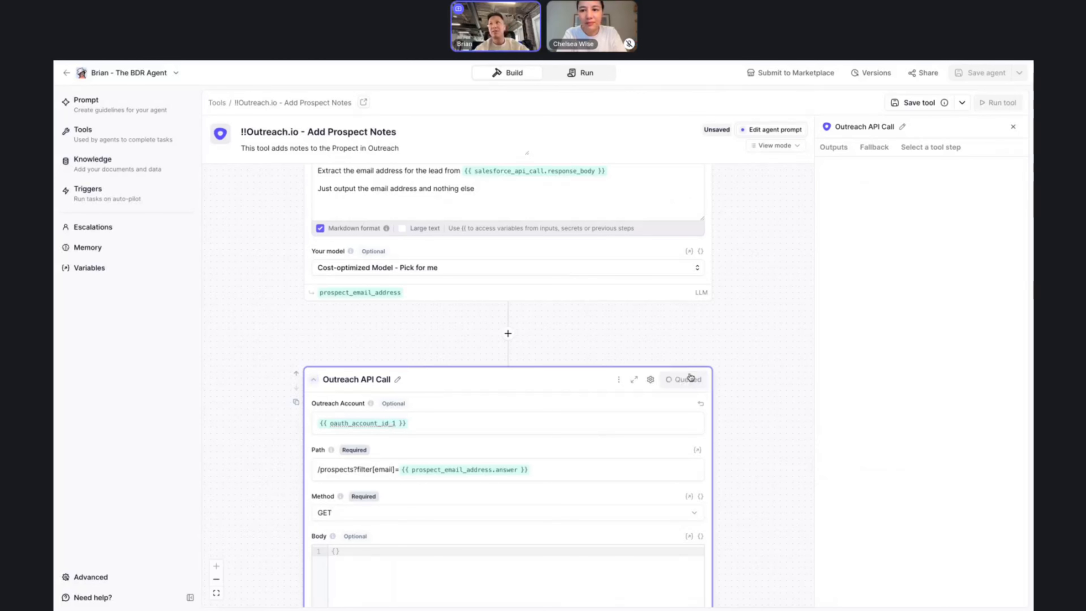
# Expand the errors entry in the Outreach API Call's response body and compare its detail with the path
pyautogui.scroll(-2, 726, 393)
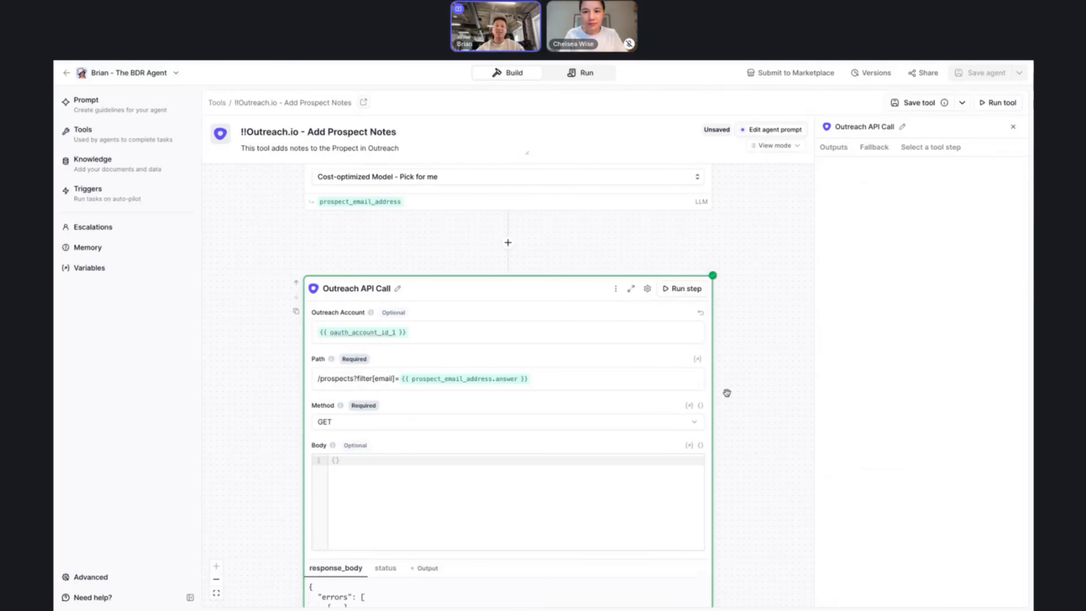
pyautogui.scroll(-1, 388, 472)
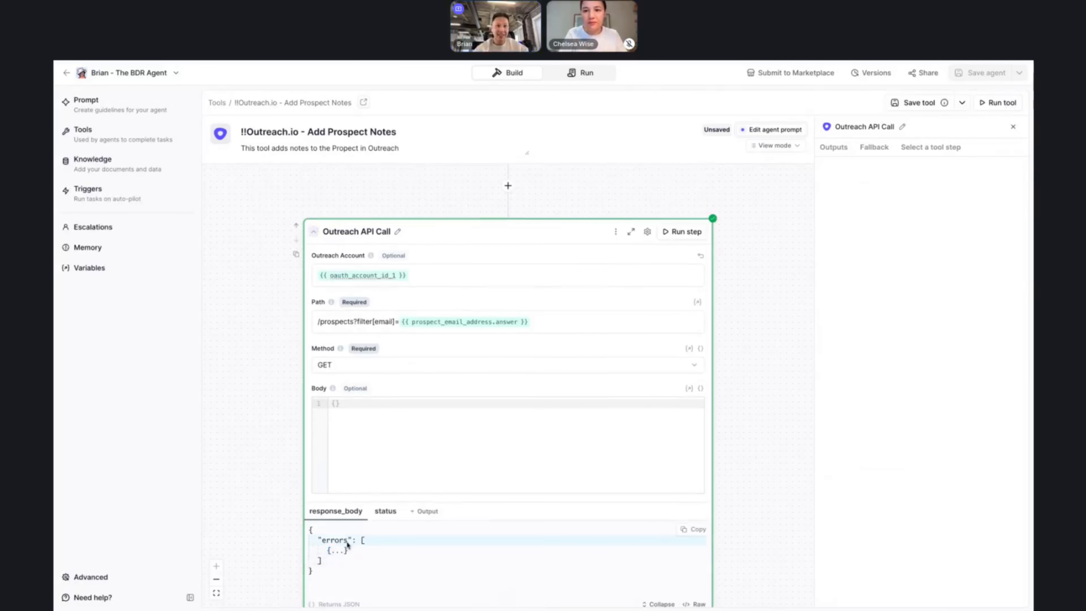
pyautogui.click(345, 550)
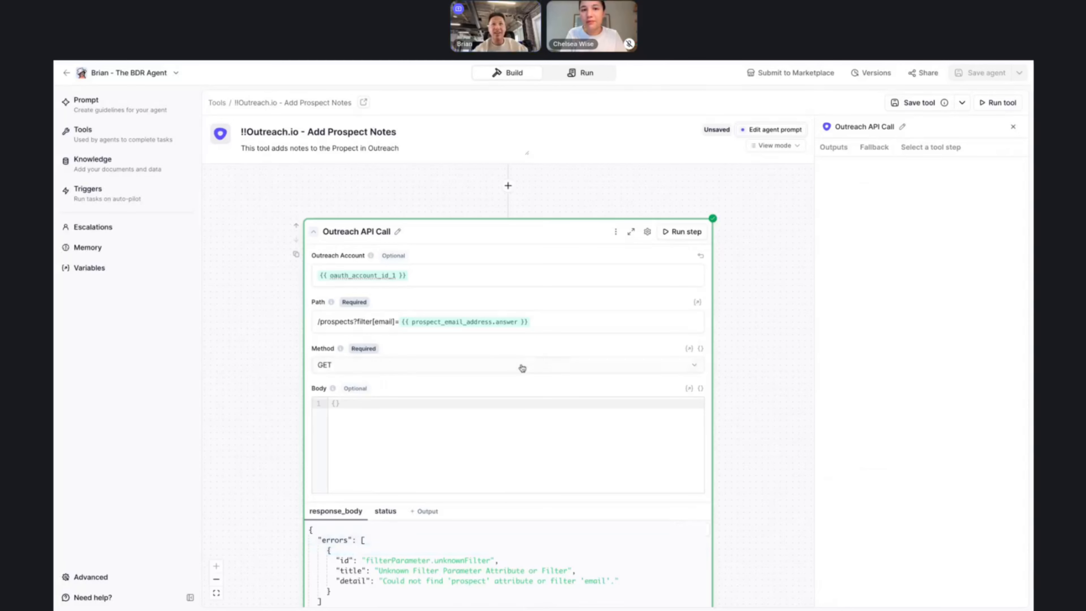
pyautogui.click(469, 327)
pyautogui.click(278, 343)
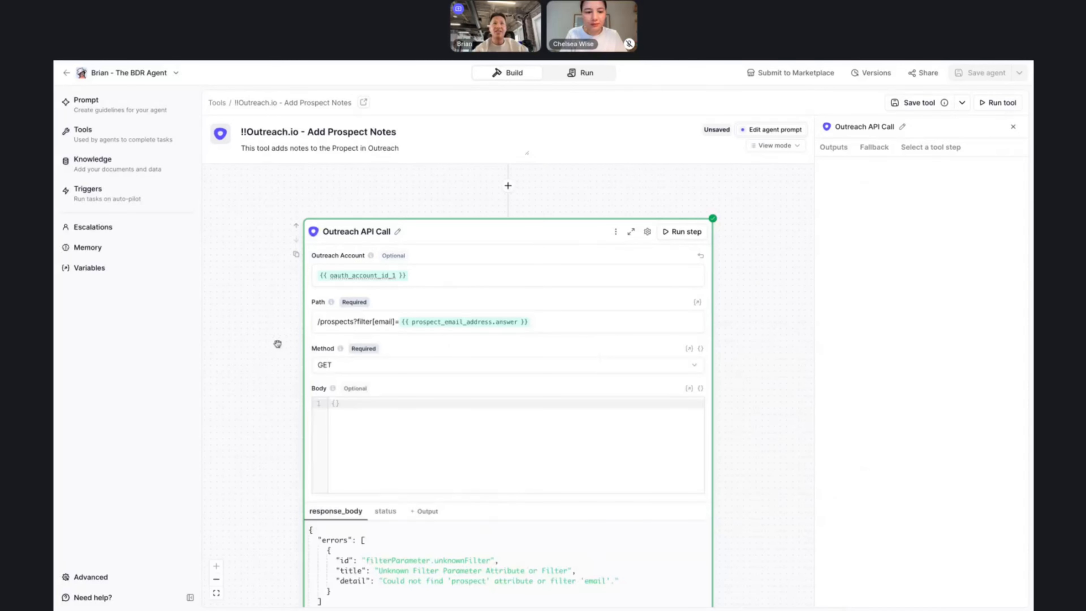
# Review the rest of the prospect ID answer in the Lead ID to Email Lookup chat, then return to the tool
pyautogui.click(572, 62)
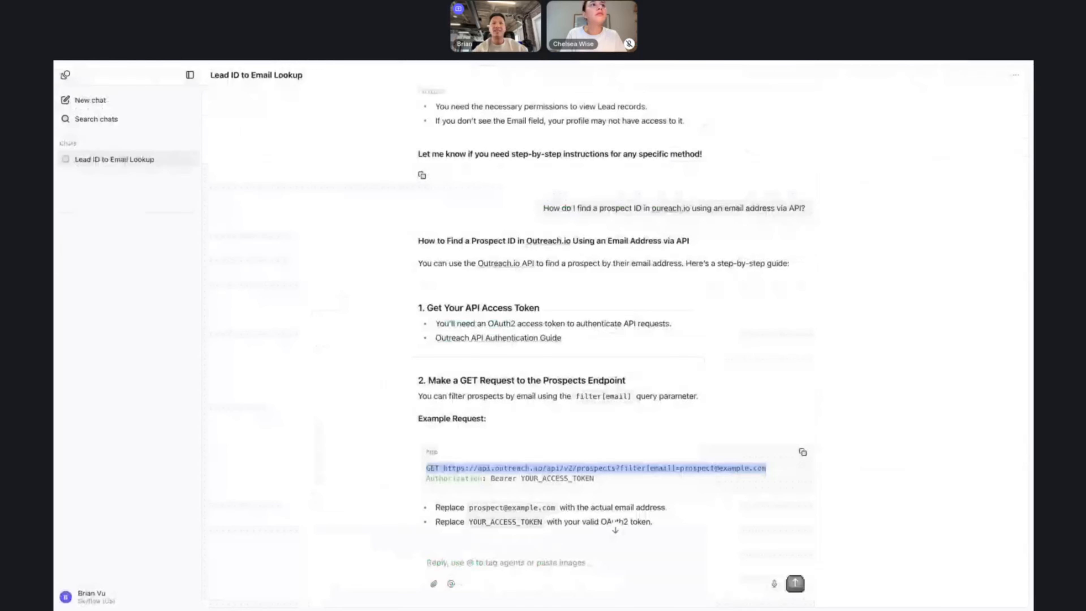
pyautogui.scroll(-10, 463, 439)
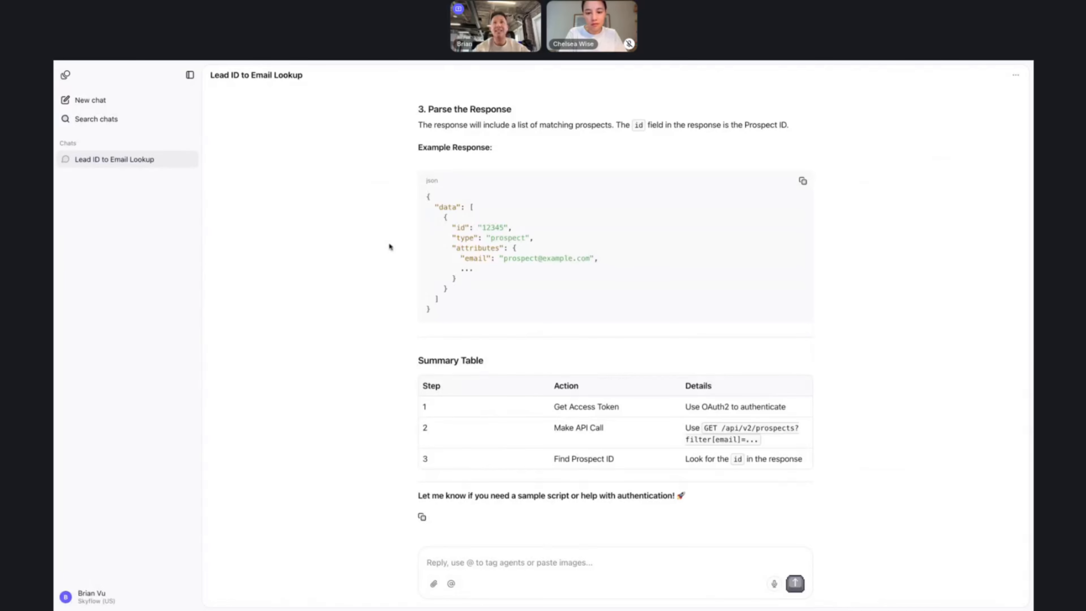
pyautogui.click(488, 62)
pyautogui.click(498, 62)
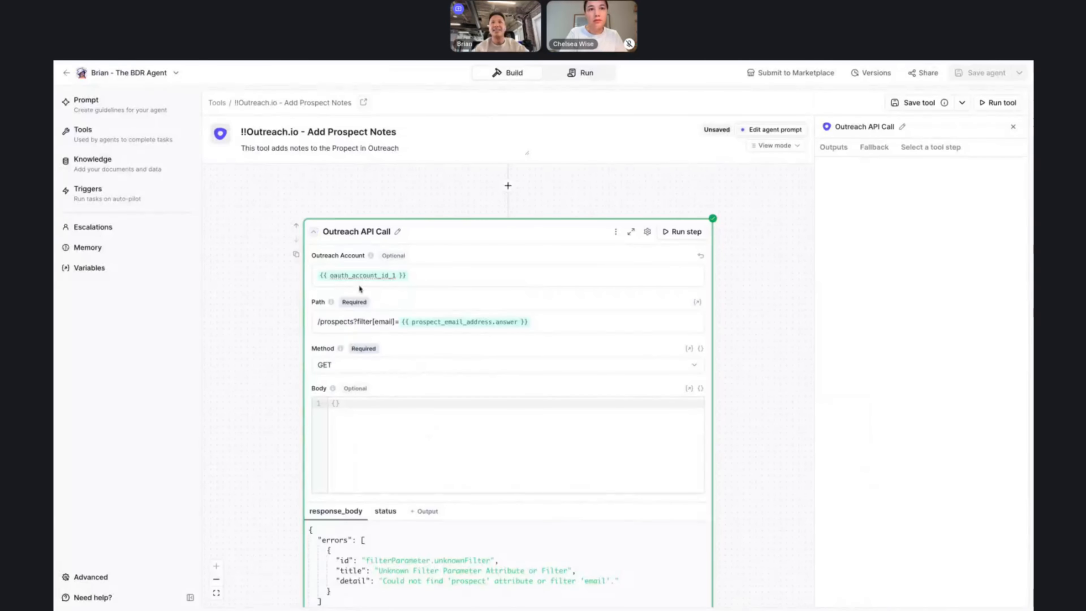
# Change the path's filter parameter to search, giving /prospects?filter[search]=, and rerun the Outreach API Call
pyautogui.doubleClick(392, 321)
pyautogui.write('sea')
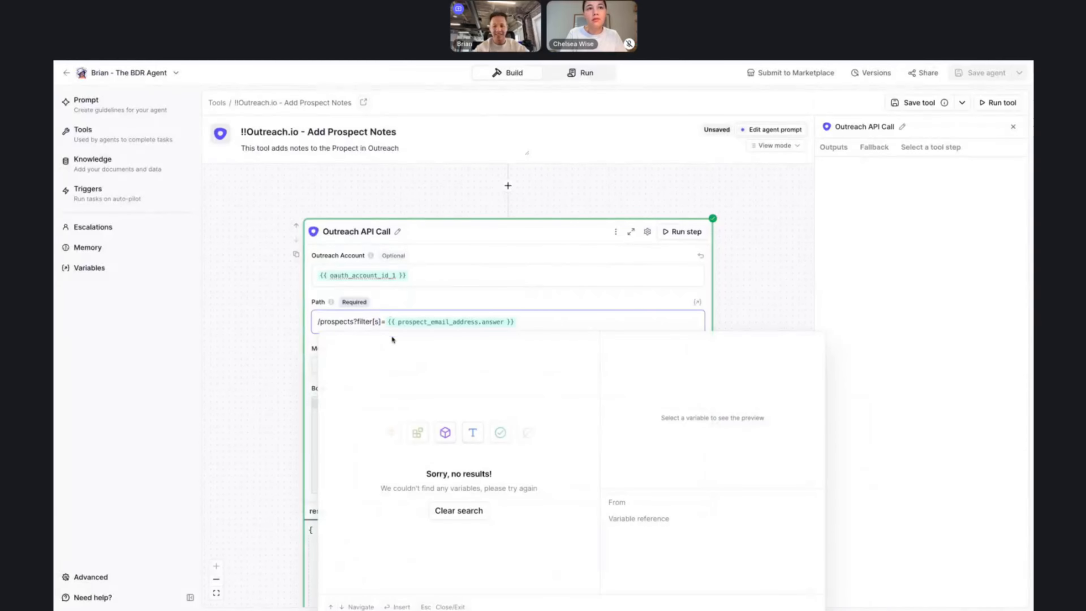
pyautogui.write('rch')
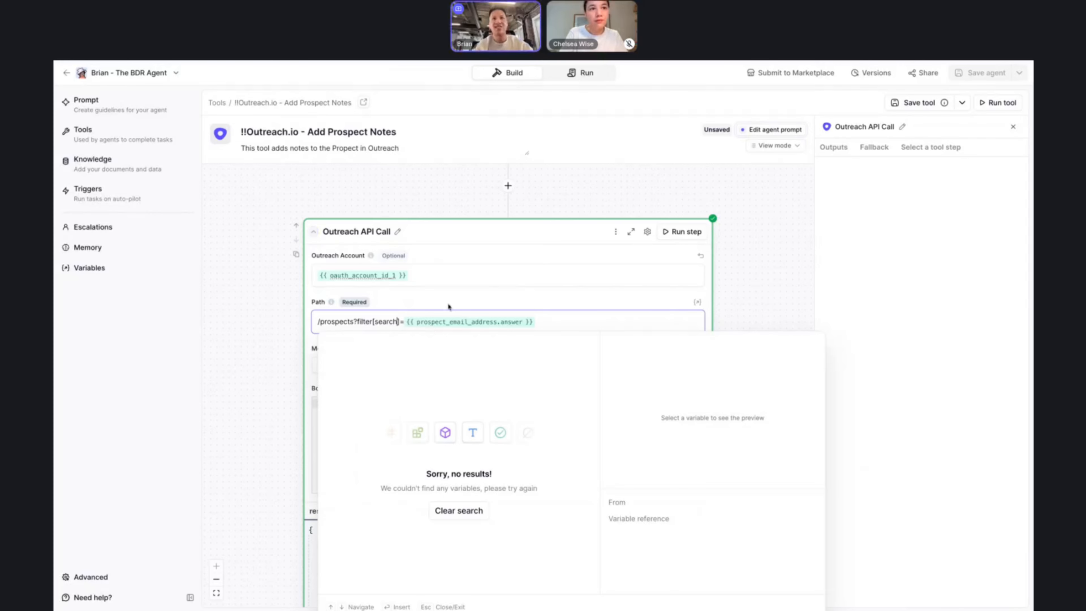
pyautogui.click(518, 281)
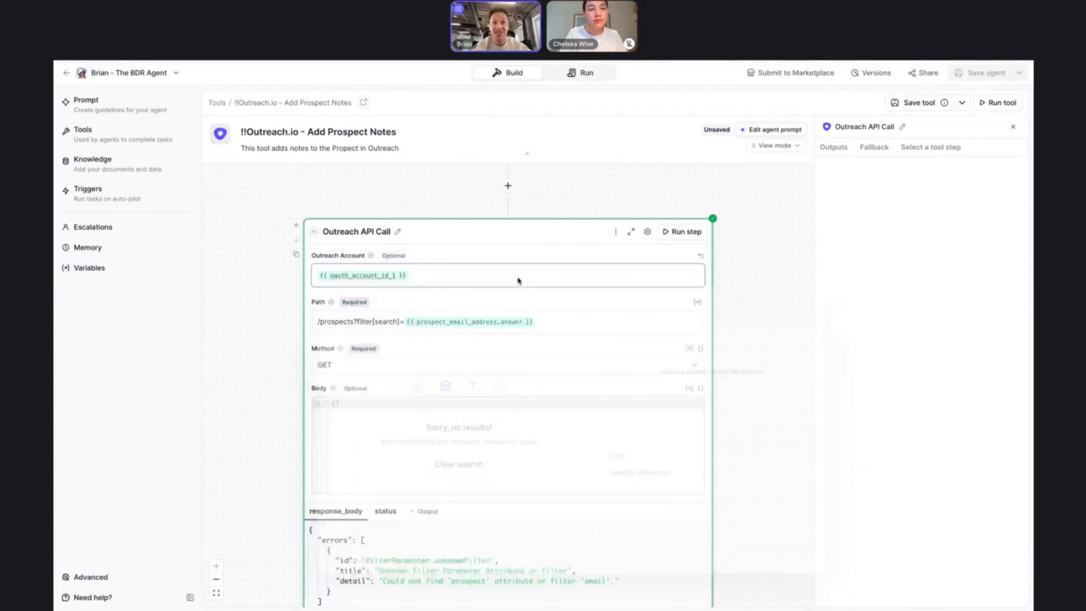
pyautogui.click(683, 232)
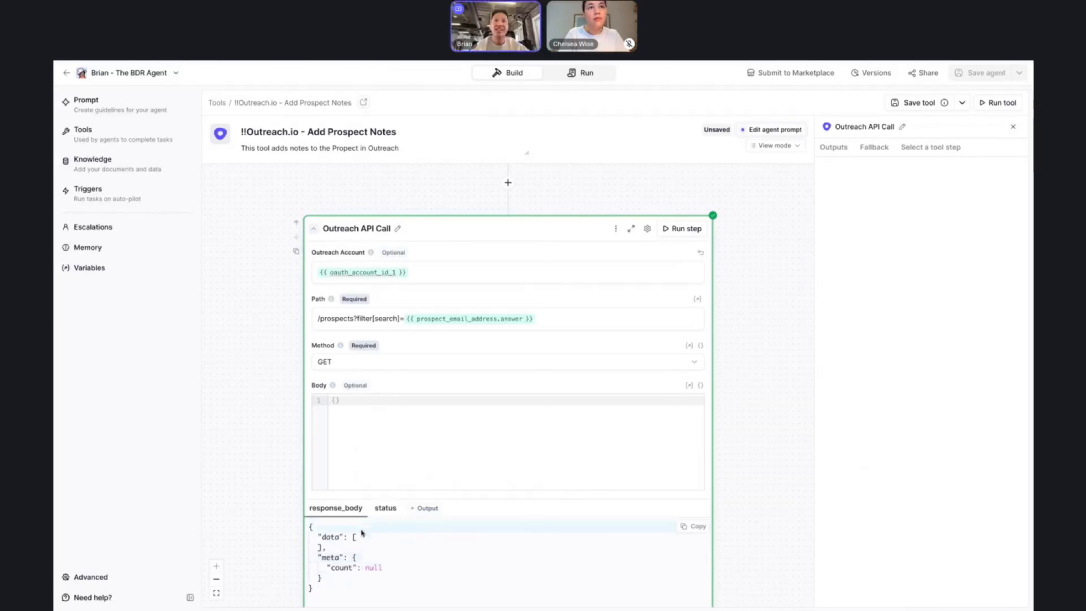
pyautogui.doubleClick(373, 568)
# Run the LLM step that supplies the prospect_email_address variable used in the Outreach API Call's path
pyautogui.click(549, 319)
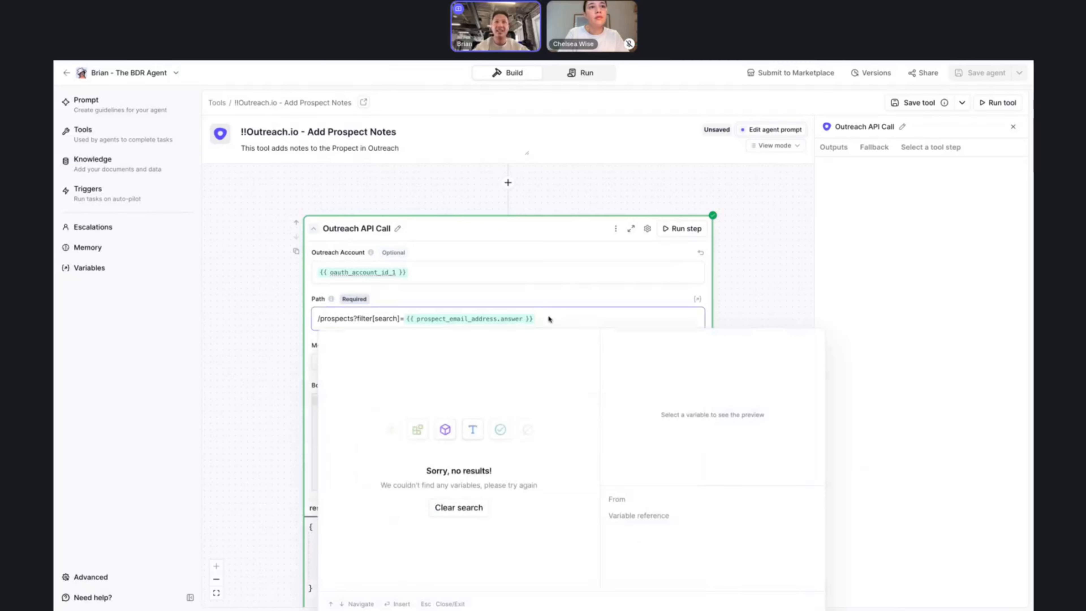
pyautogui.press('Escape')
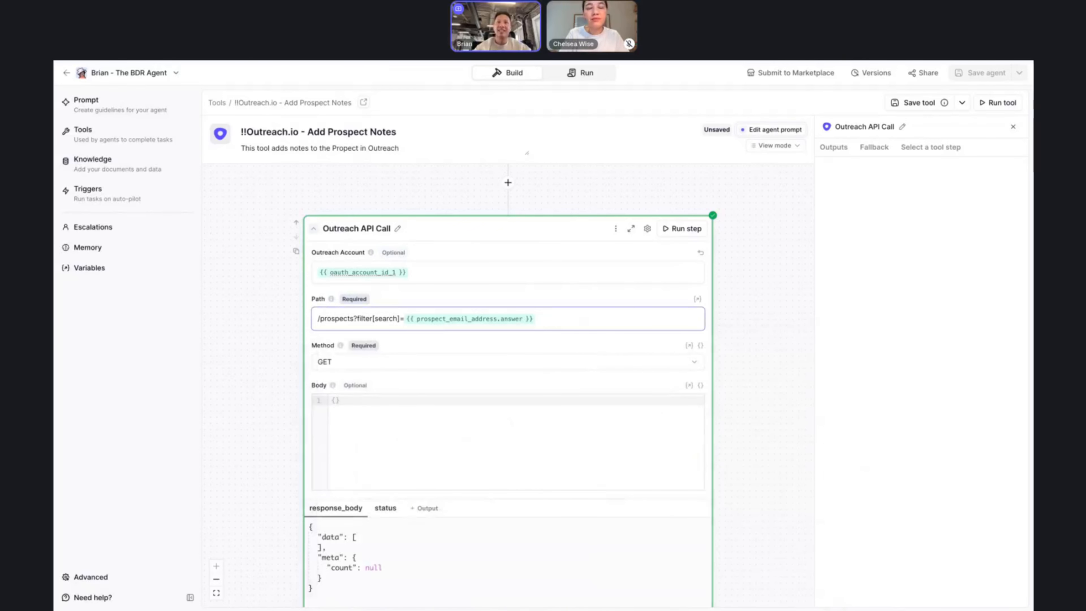
pyautogui.hotkey('shift', 'Left')
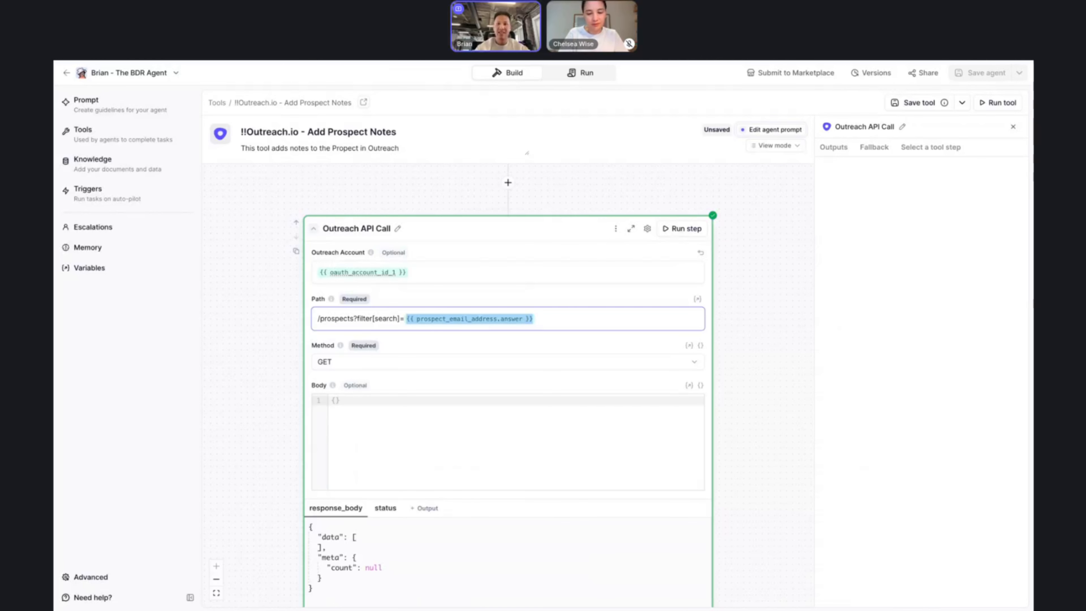
pyautogui.scroll(10, 508, 384)
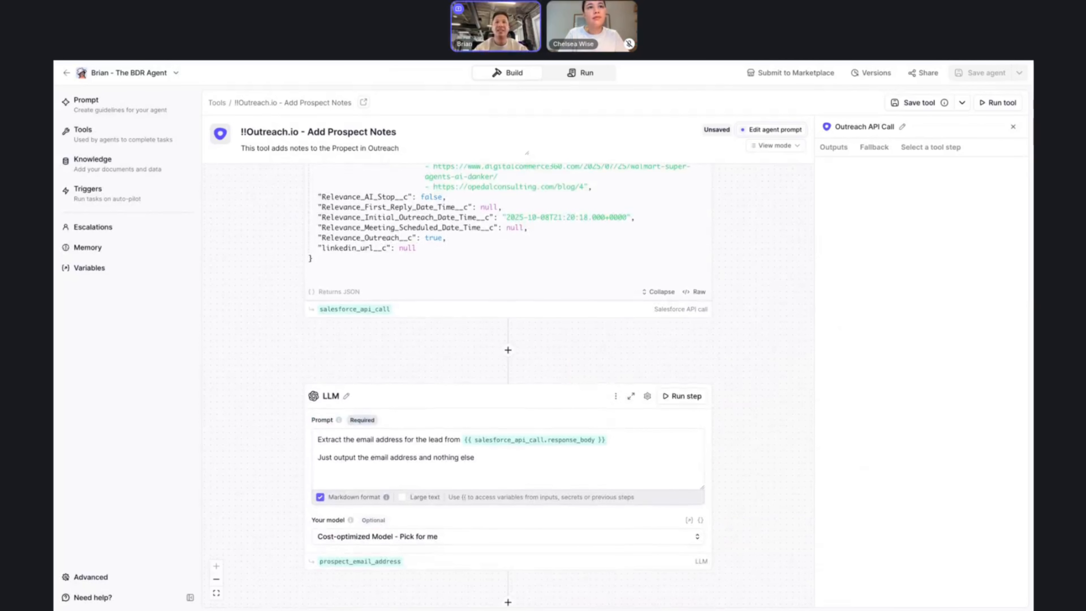
pyautogui.scroll(6, 508, 385)
pyautogui.scroll(-8, 508, 385)
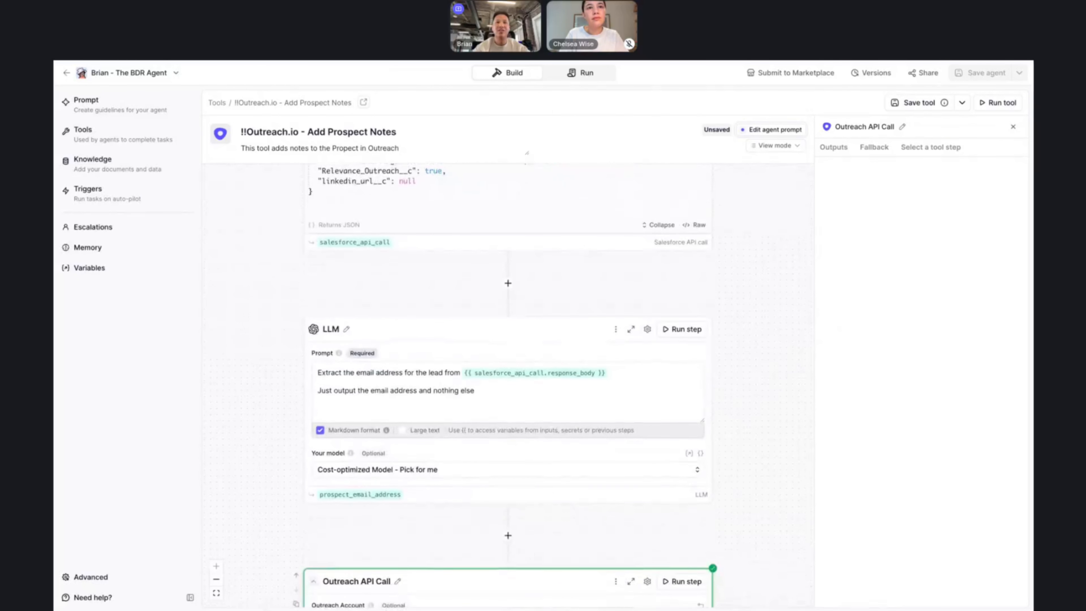
pyautogui.click(682, 329)
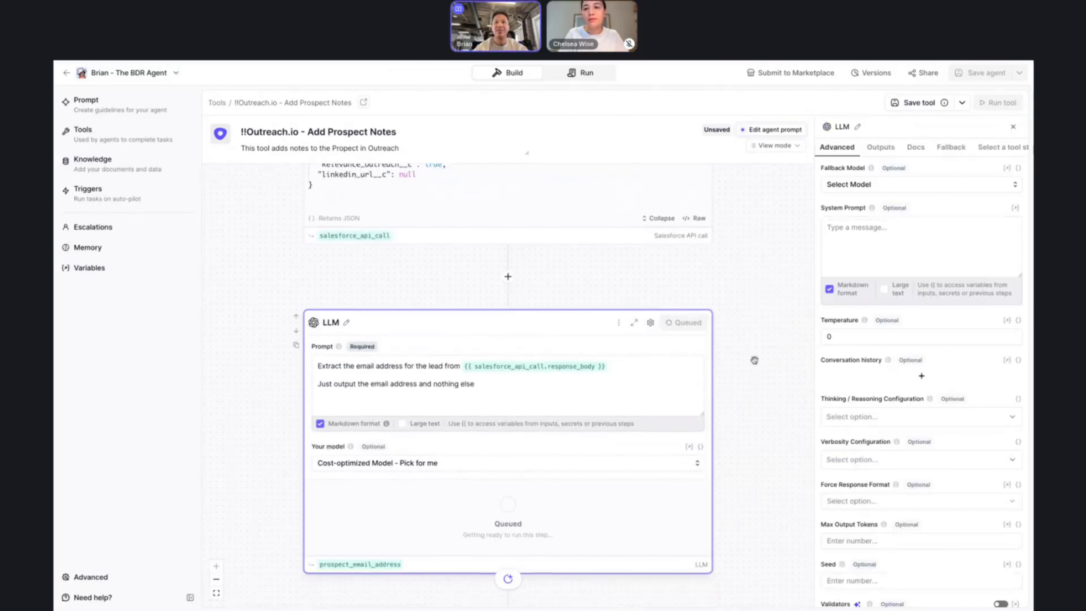
pyautogui.scroll(-3, 754, 360)
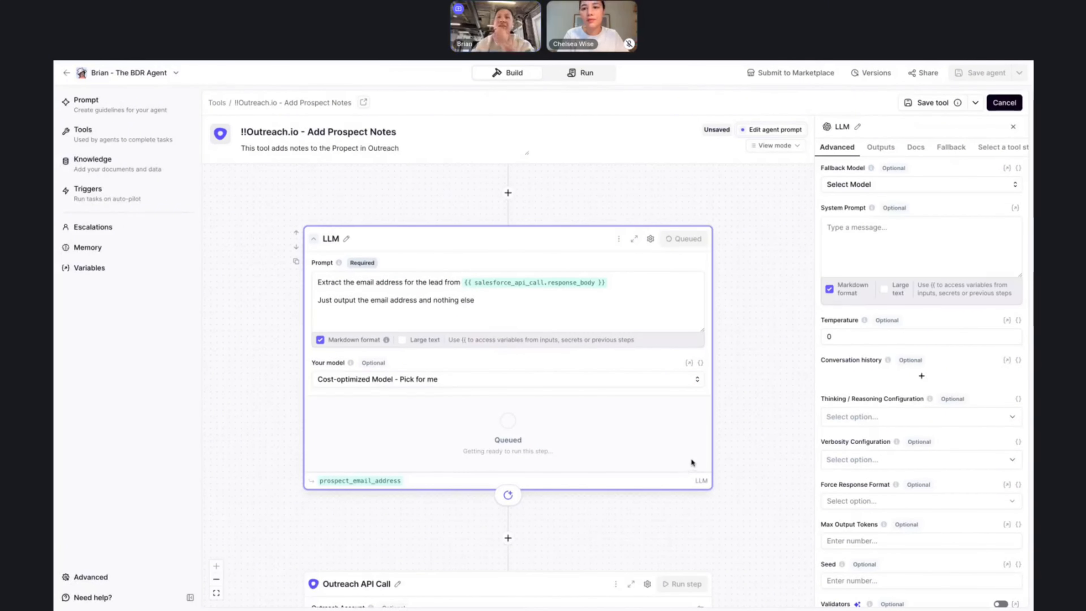
pyautogui.scroll(-7, 640, 381)
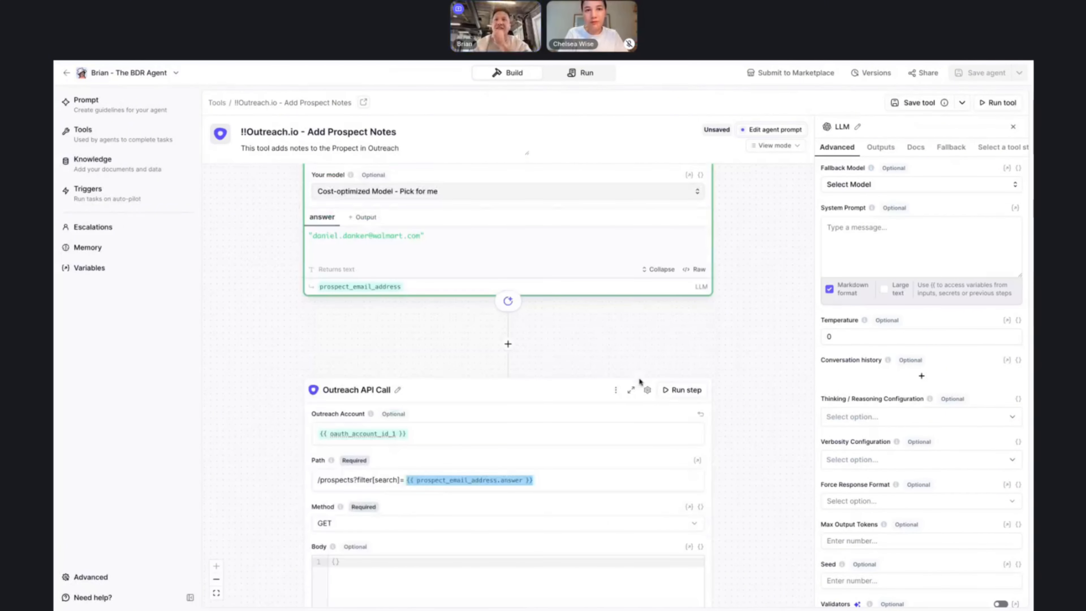
# Rerun the Outreach API Call and expand the data entry in its response body to check the prospect's id
pyautogui.click(676, 390)
pyautogui.scroll(-4, 652, 436)
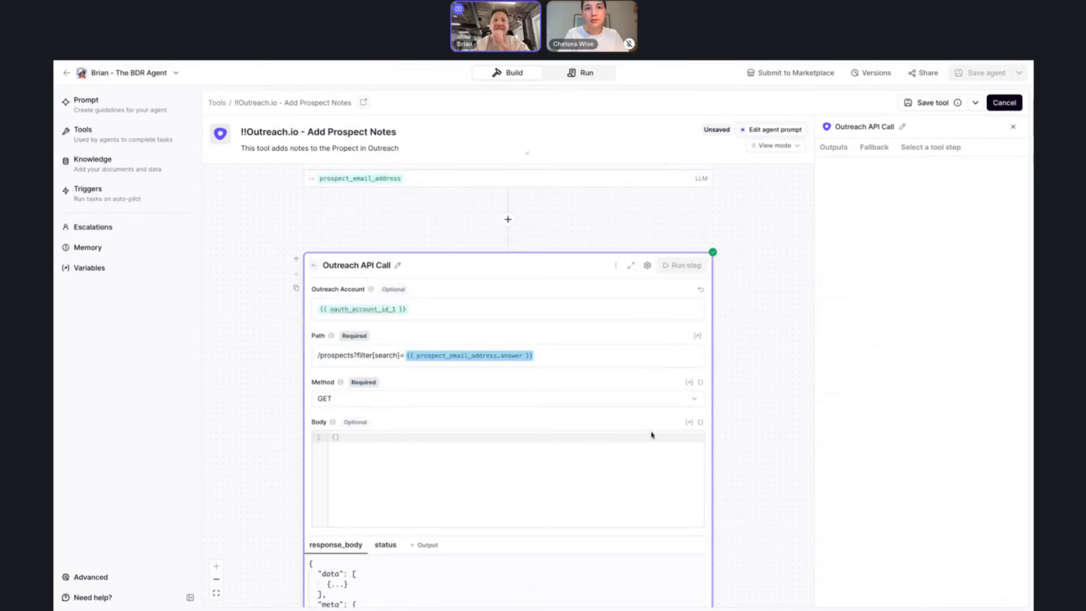
pyautogui.scroll(-3, 650, 436)
pyautogui.click(338, 484)
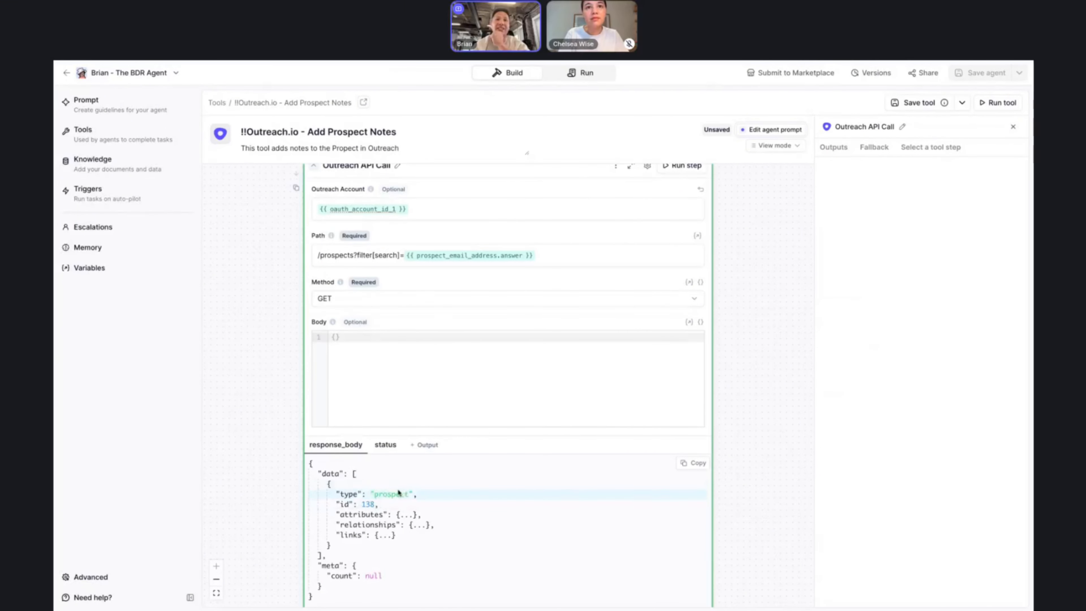
pyautogui.scroll(1, 374, 258)
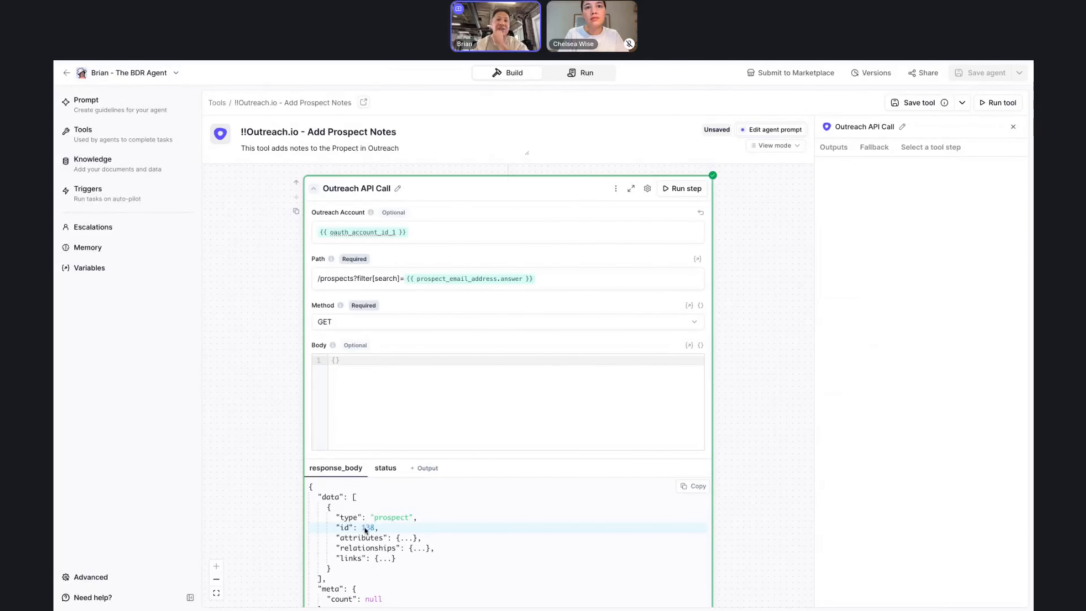
pyautogui.scroll(-5, 391, 529)
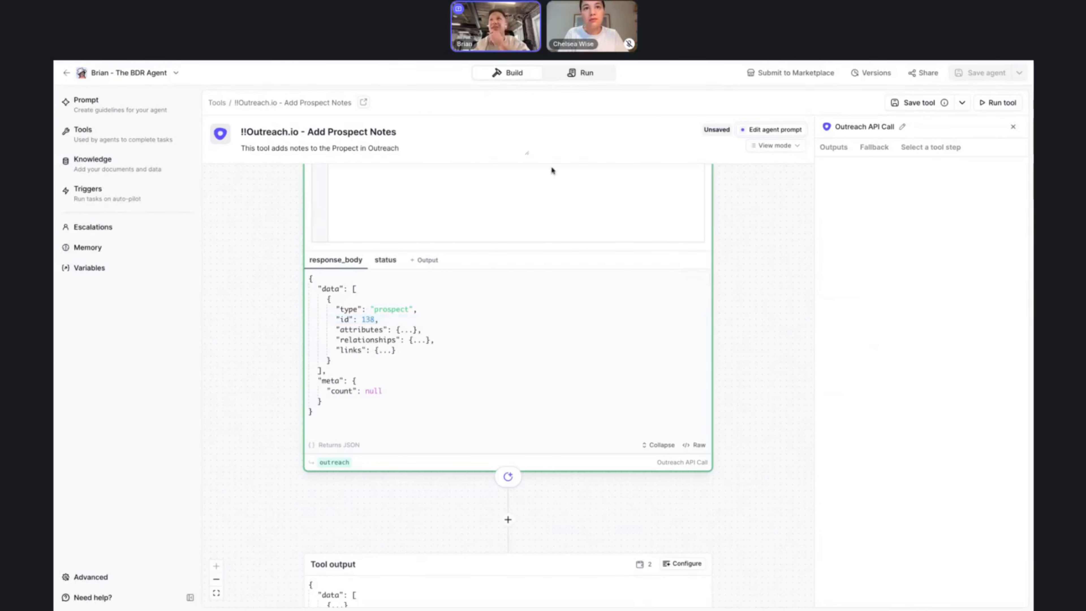
# In the Lead ID to Email Lookup chat, ask how to attach a sequence of 5 emails to a prospect in outreach through custom fields via API
pyautogui.click(693, 64)
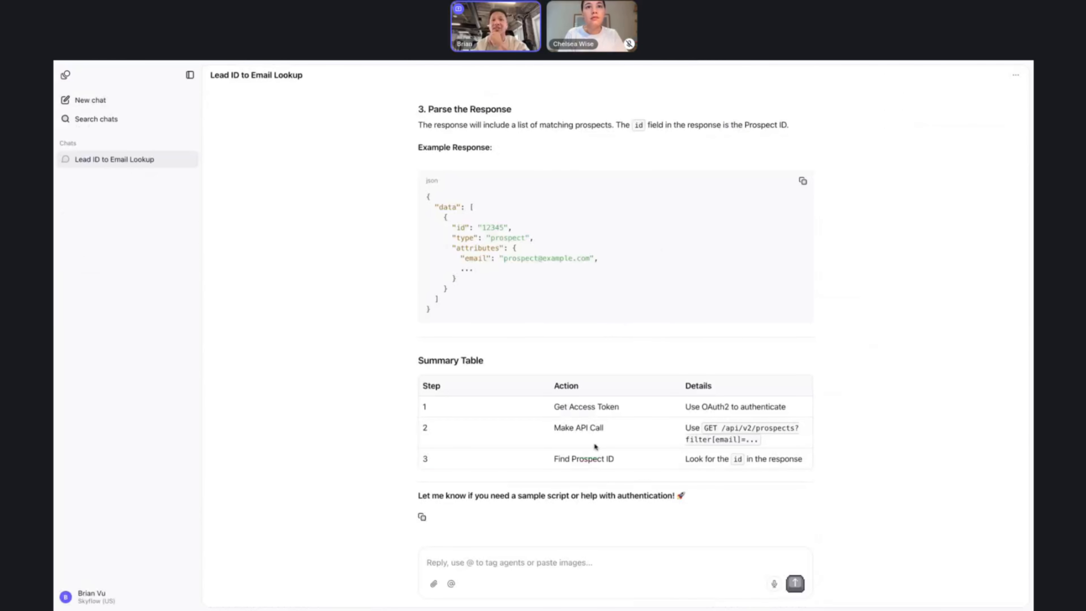
pyautogui.click(520, 570)
pyautogui.write('I have')
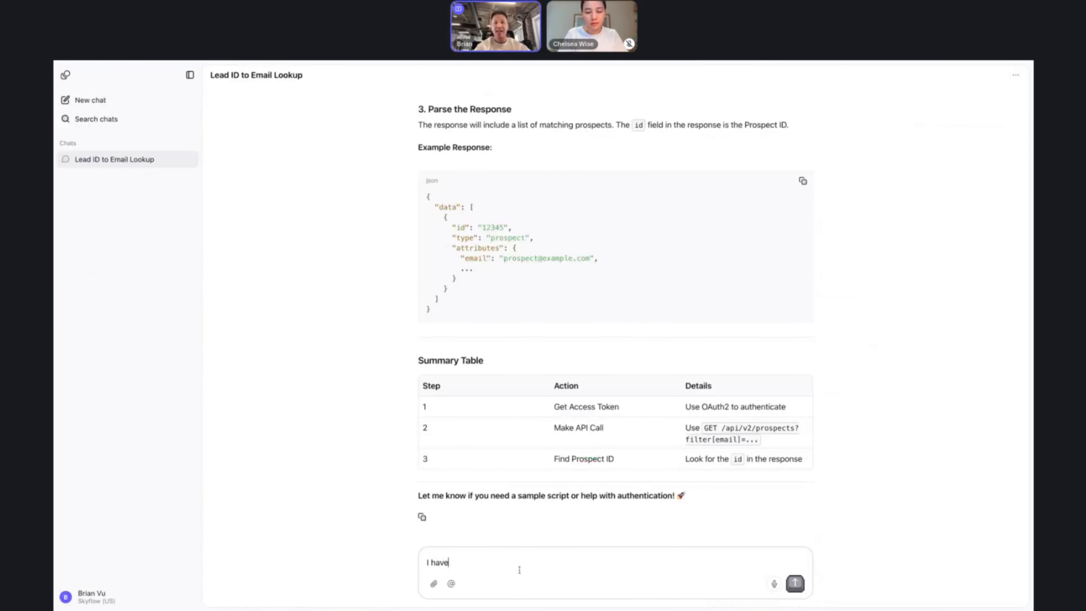
pyautogui.write(' a ')
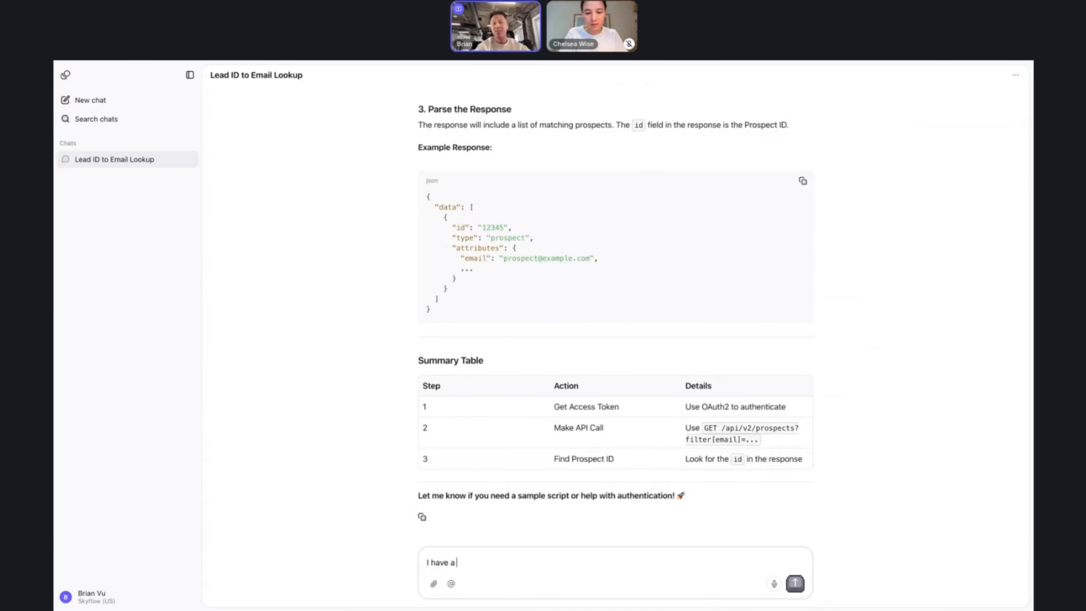
pyautogui.write('se')
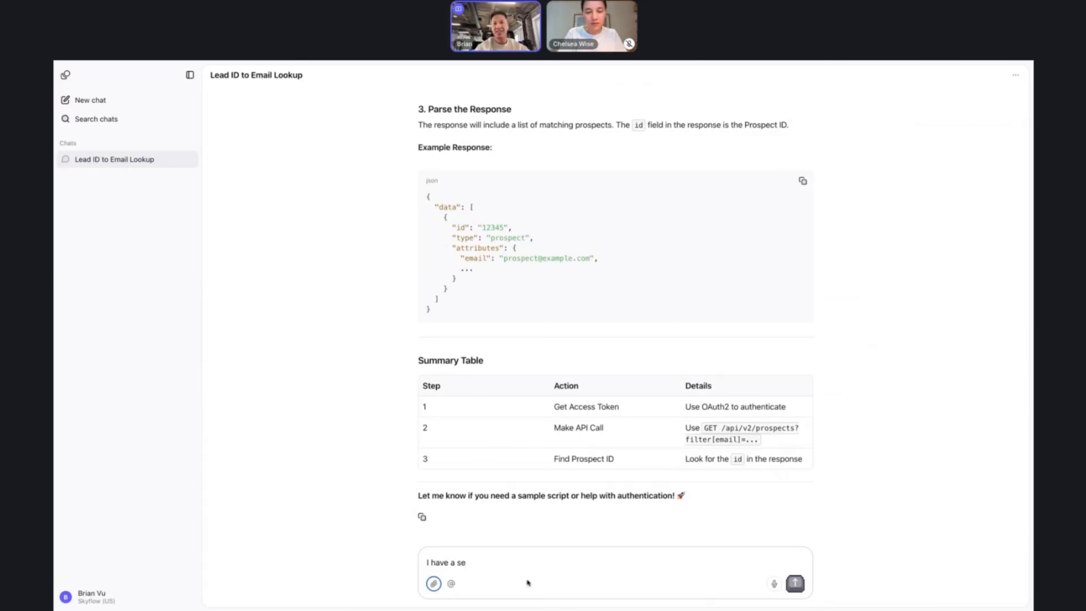
pyautogui.click(503, 567)
pyautogui.write('q')
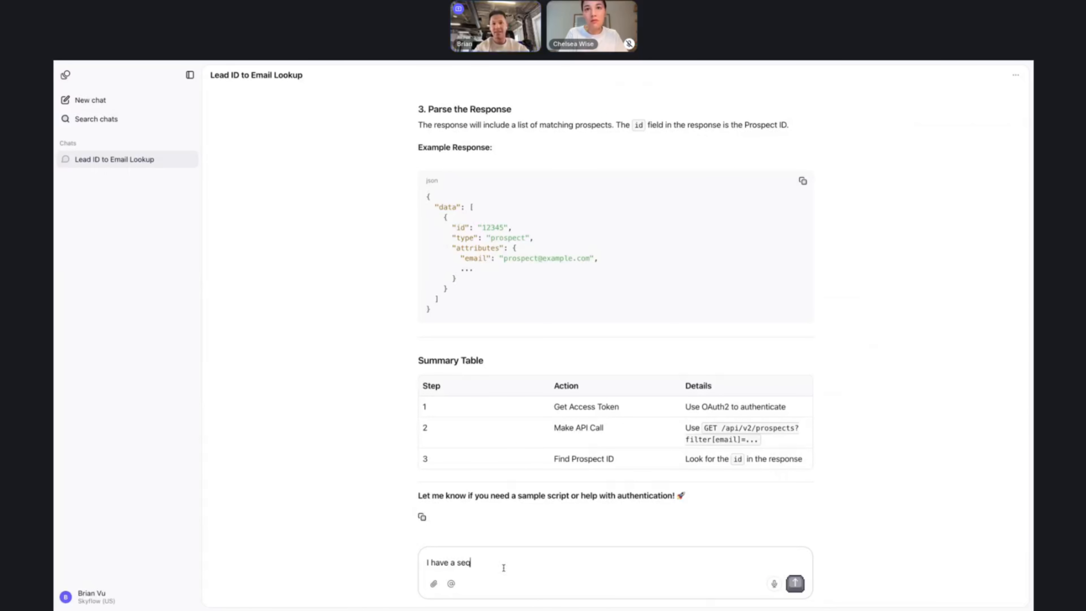
pyautogui.write('uence of ')
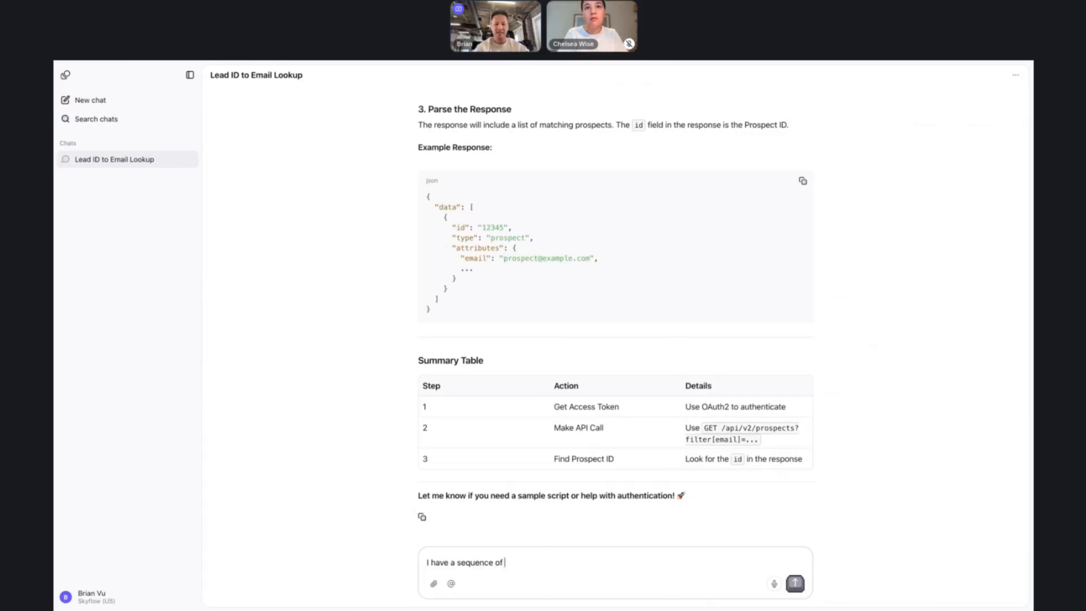
pyautogui.write('5 emails. I')
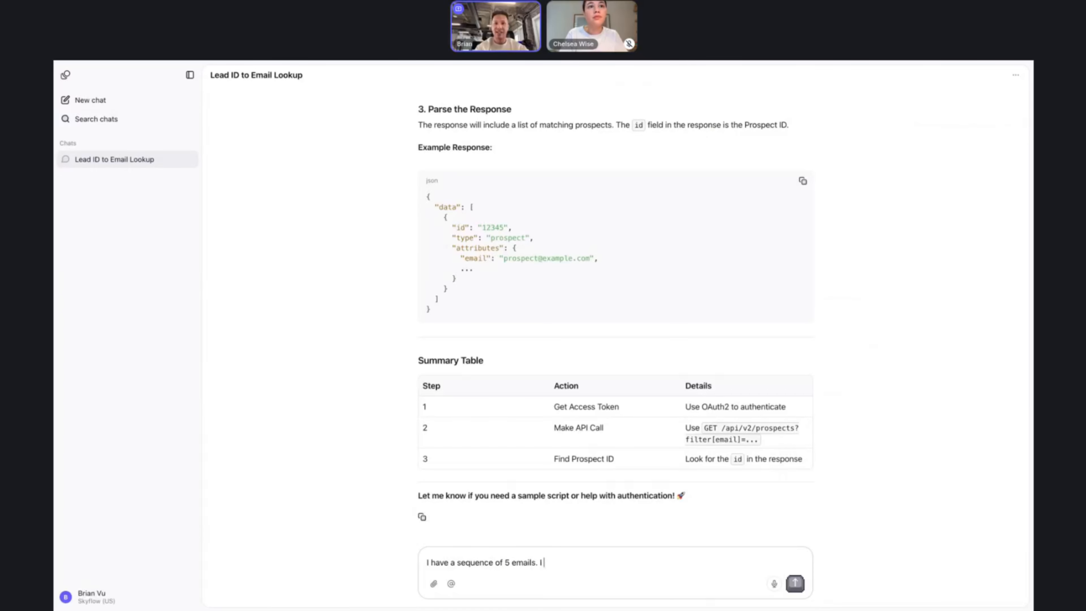
pyautogui.write(' want to attch')
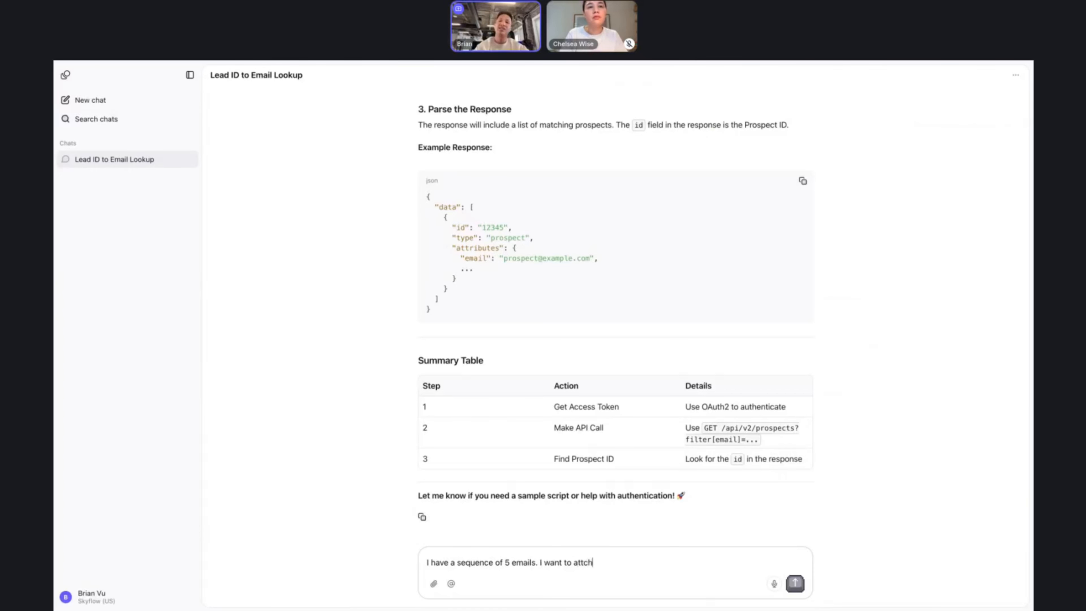
pyautogui.write('ached')
pyautogui.press('BackSpace')
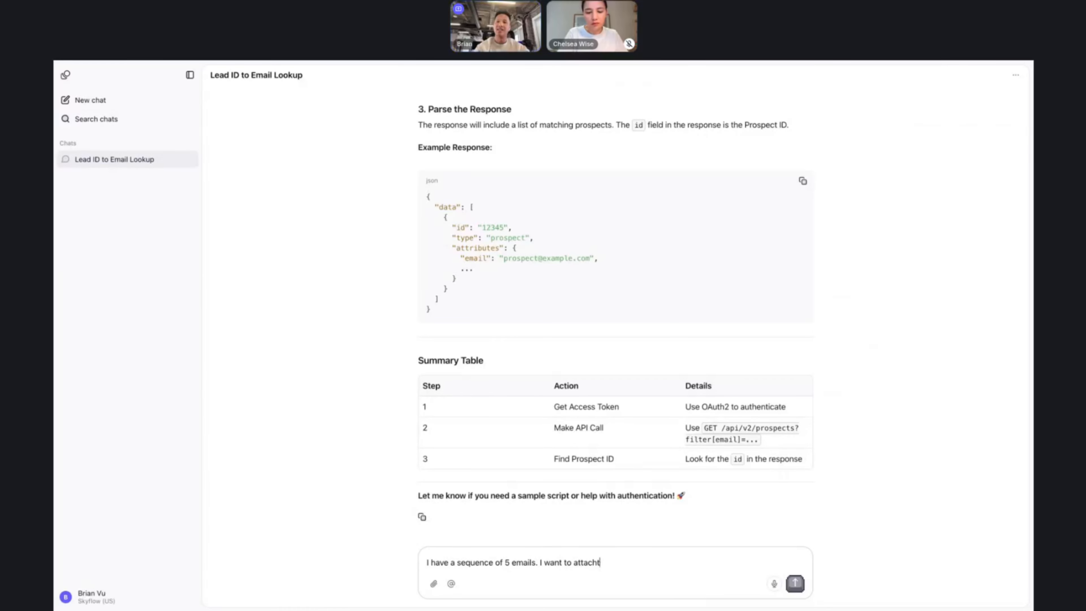
pyautogui.press('BackSpace')
pyautogui.write('them to a pro')
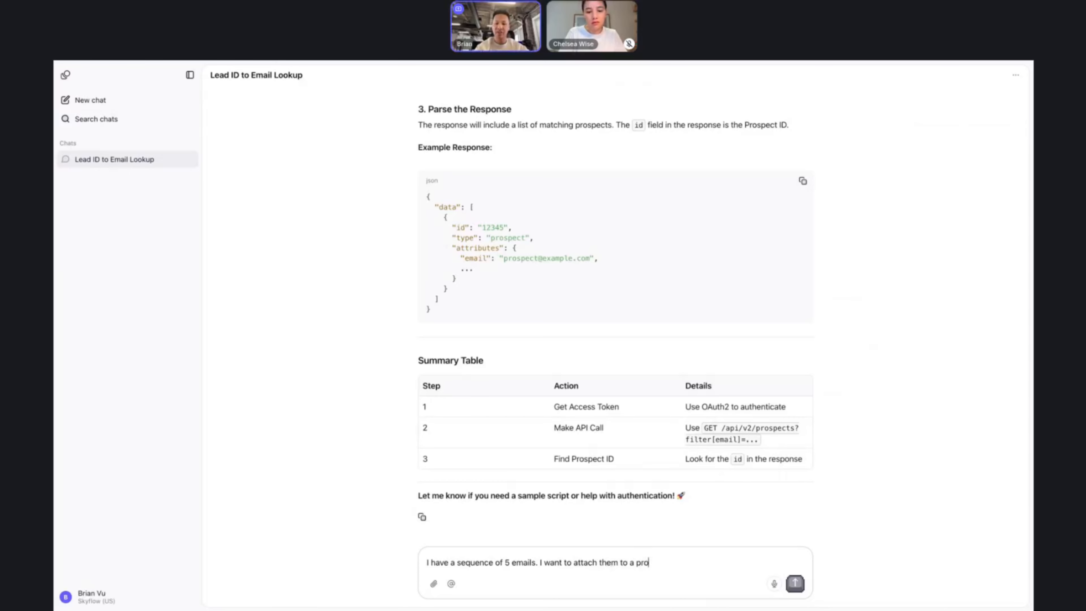
pyautogui.write('s[p')
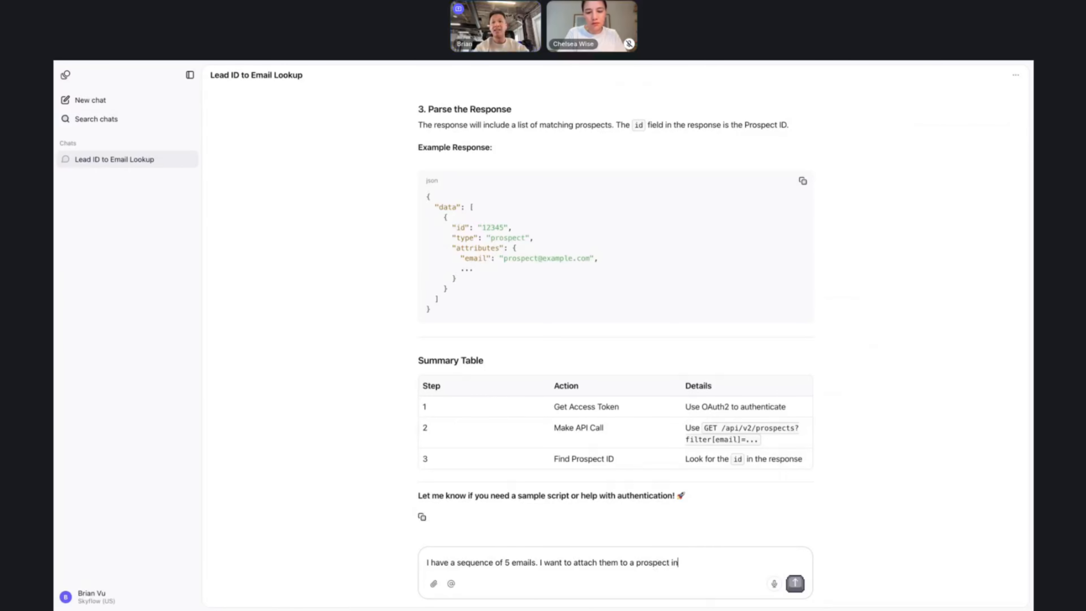
pyautogui.write(' our')
pyautogui.write('reach')
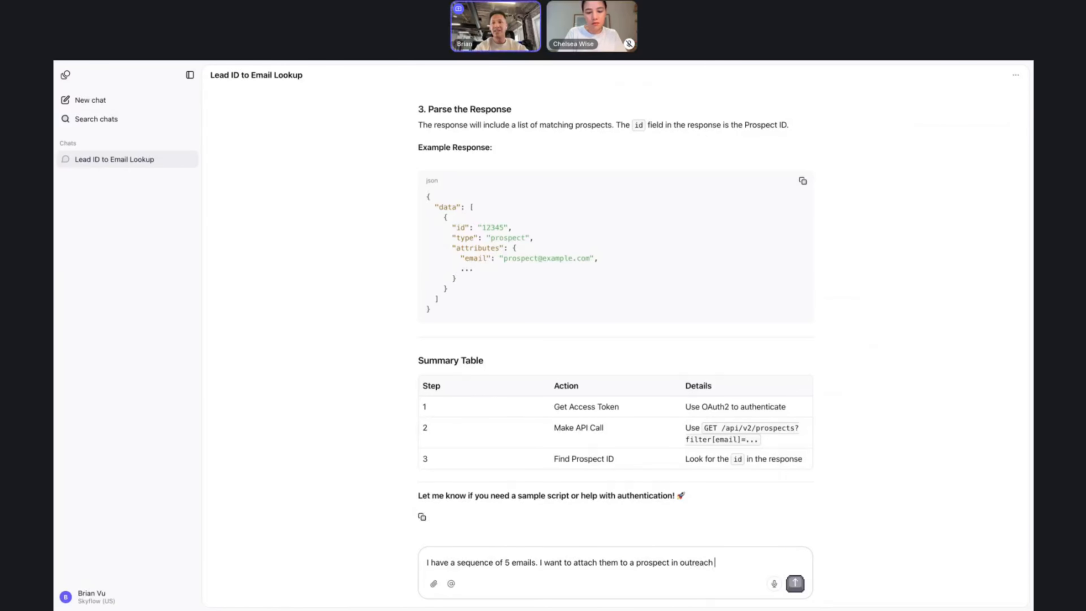
pyautogui.write(' through')
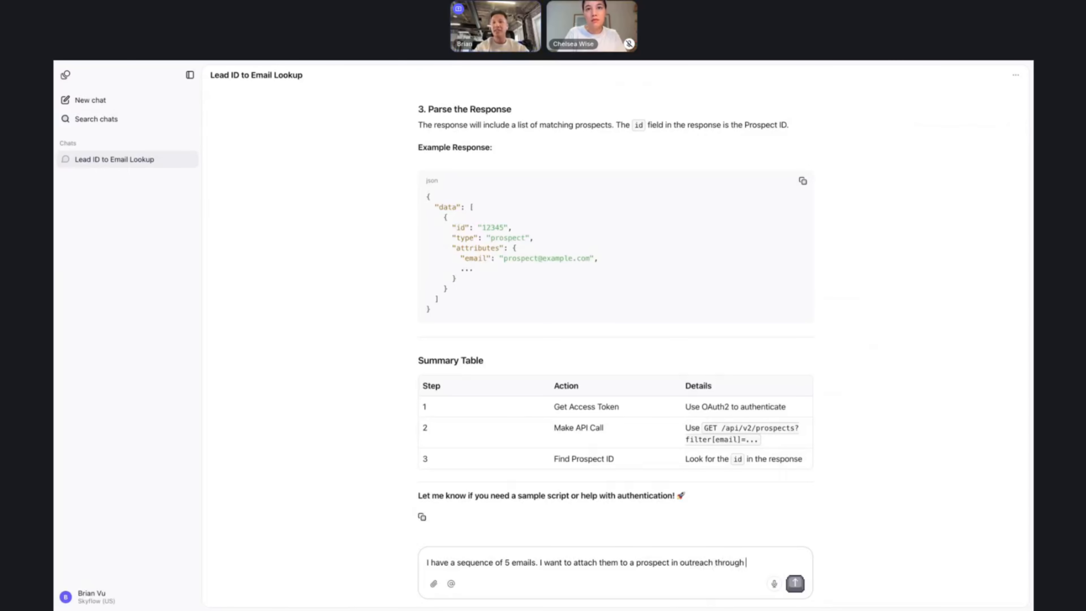
pyautogui.write(' custom fiel')
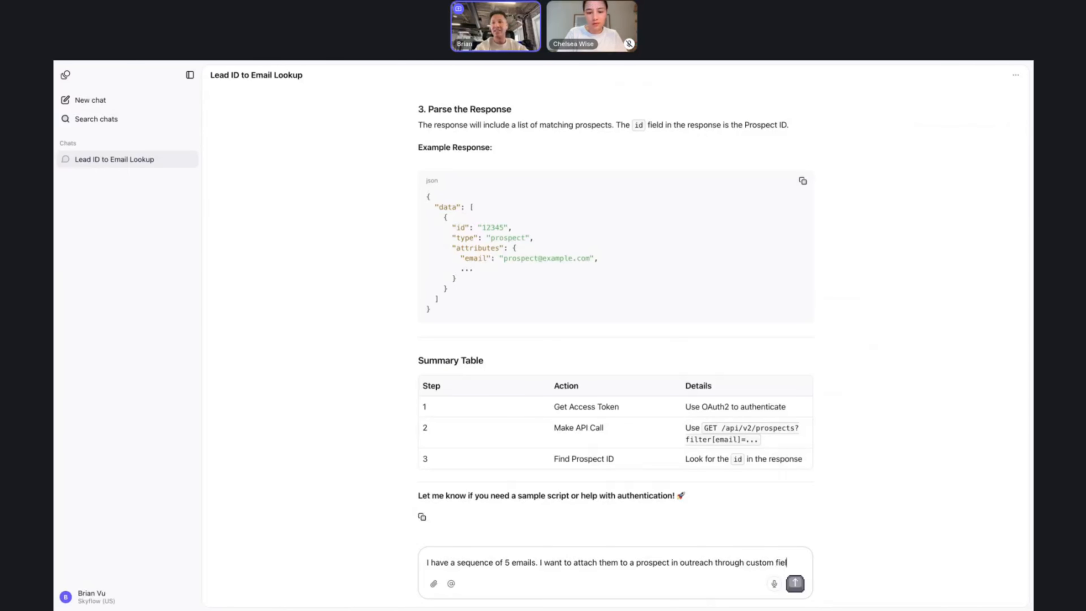
pyautogui.write('ds. How do ')
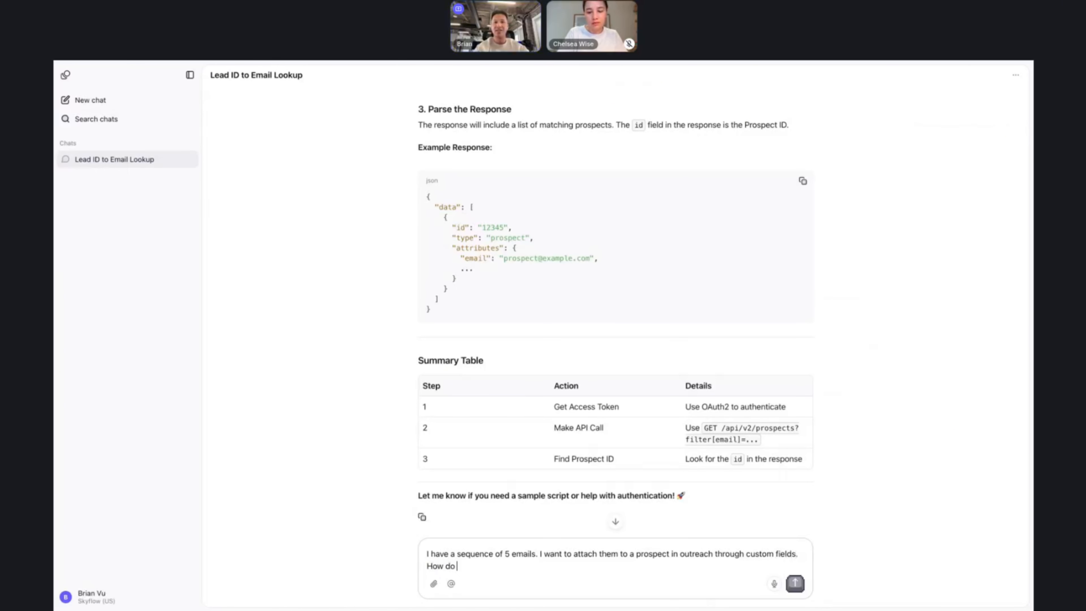
pyautogui.write('I do this ia')
pyautogui.press('BackSpace')
pyautogui.press('BackSpace')
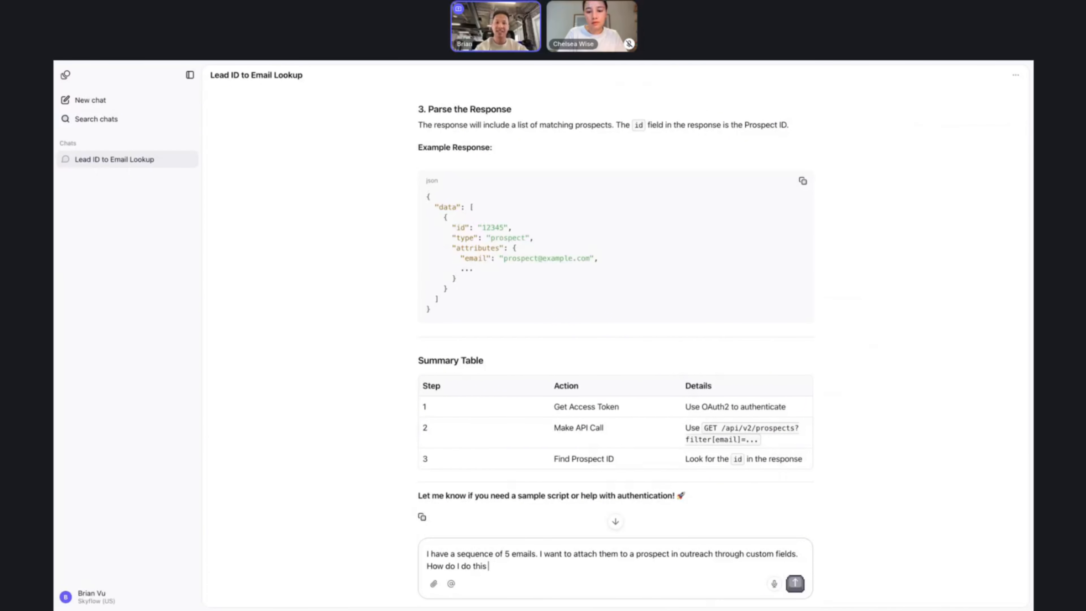
pyautogui.write('via API?')
pyautogui.press('Return')
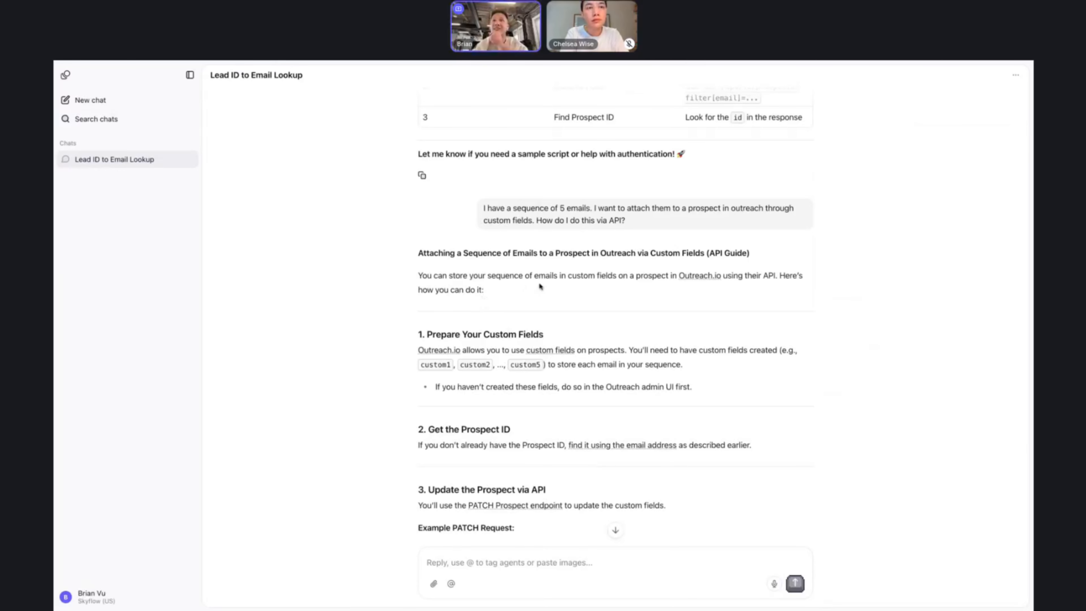
# Examine the example PATCH request in the chat's answer, highlighting its URL, the {prospect_id} placeholder and the JSON body
pyautogui.scroll(-5, 505, 314)
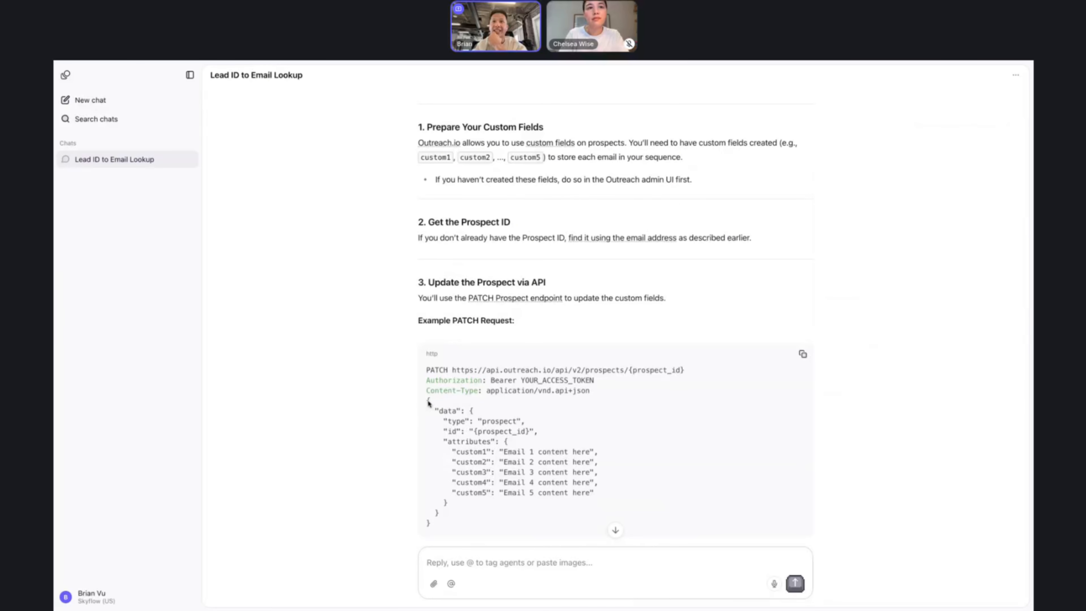
pyautogui.tripleClick(433, 371)
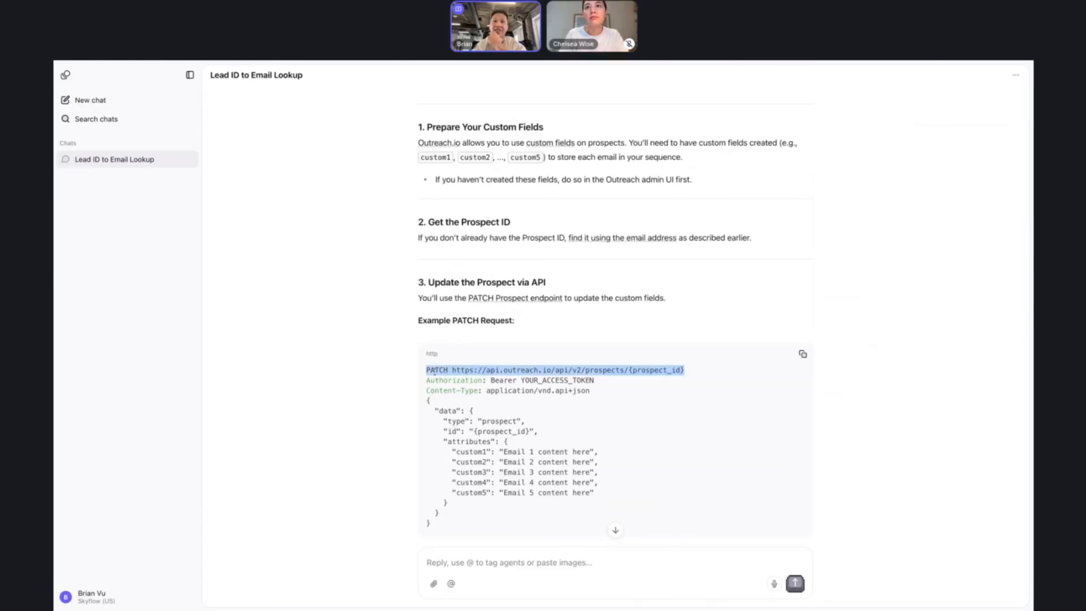
pyautogui.click(486, 371)
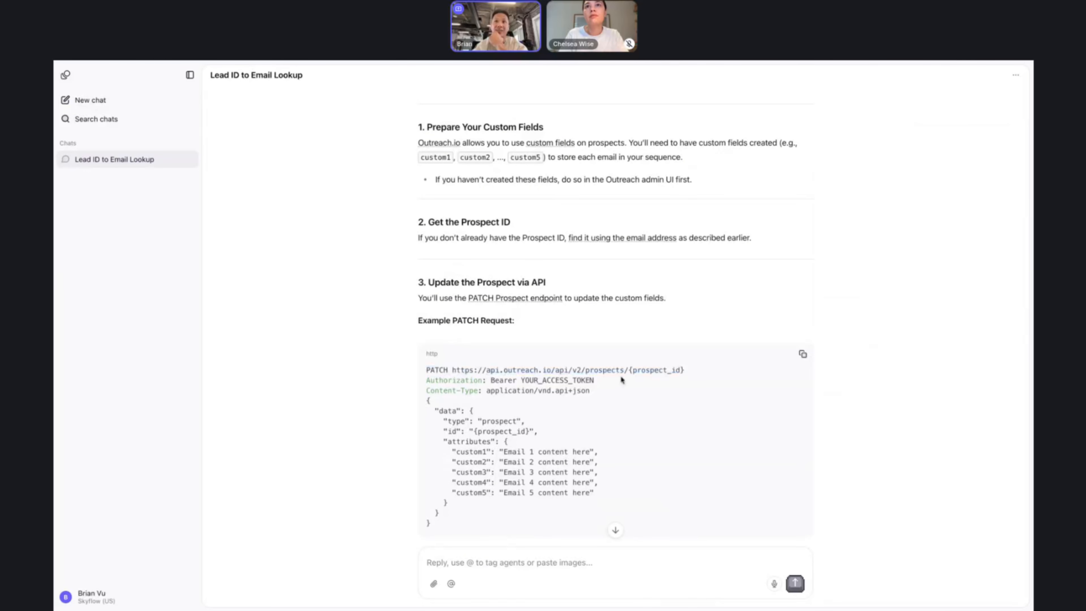
pyautogui.moveTo(629, 370); pyautogui.dragTo(685, 371)
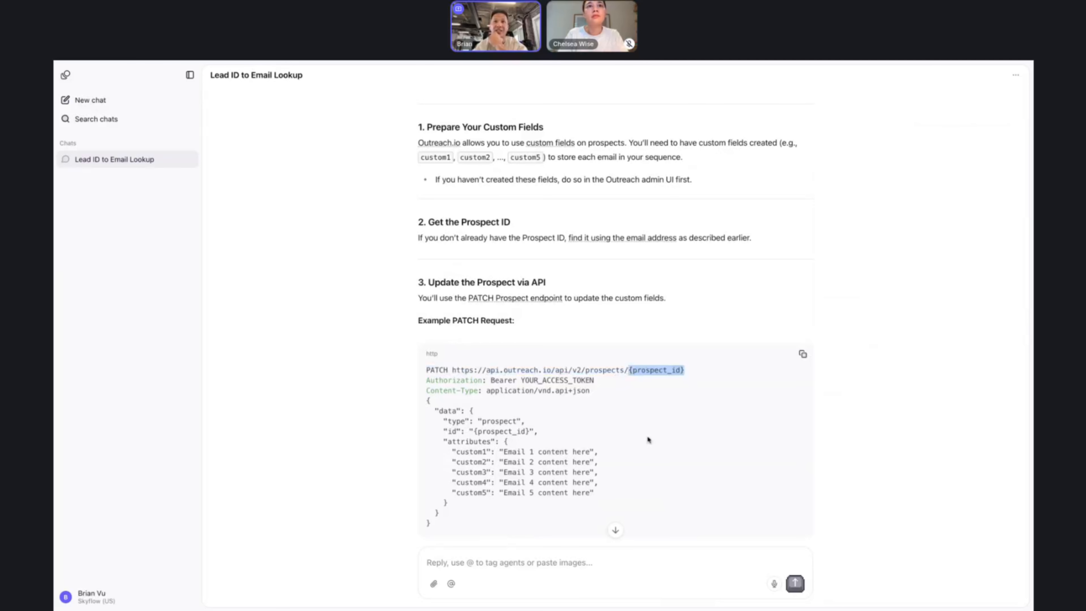
pyautogui.click(580, 437)
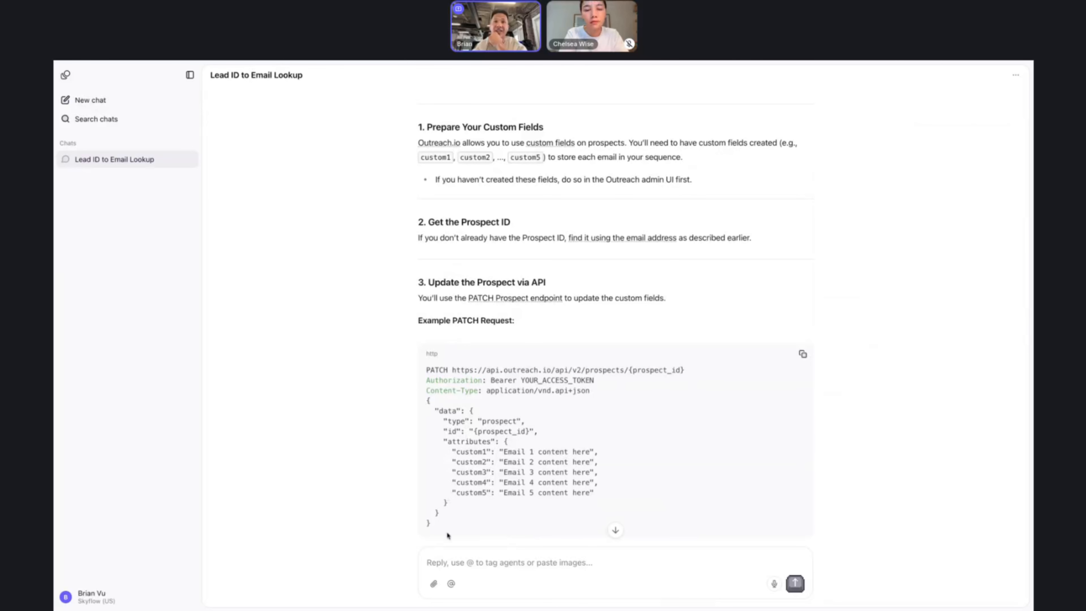
pyautogui.moveTo(446, 534); pyautogui.dragTo(427, 401)
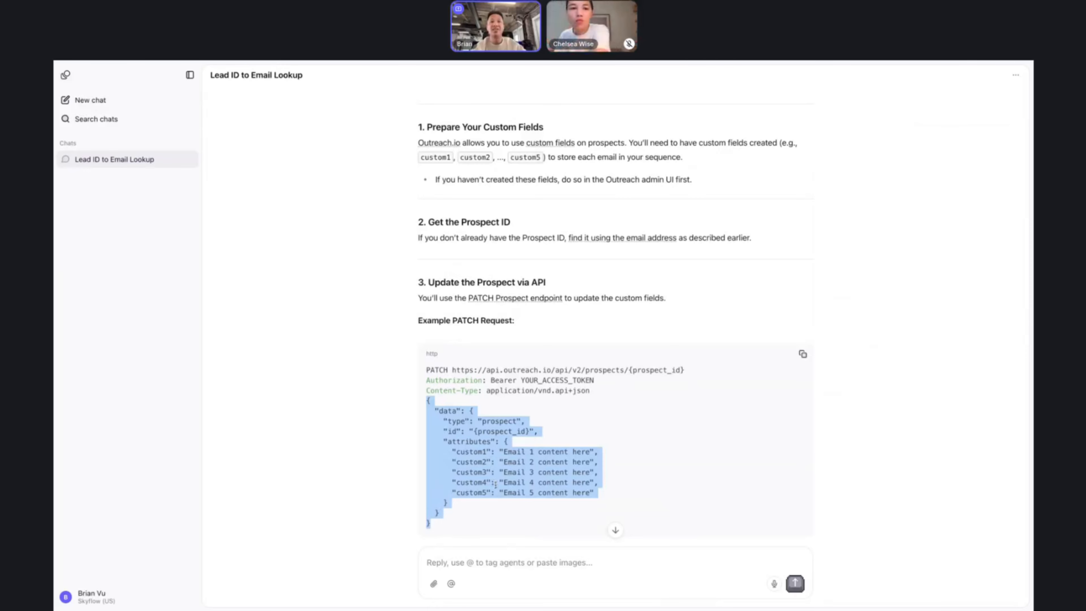
# Return to the Add Prospect Notes tool and add an LLM step directly after the Outreach API Call
pyautogui.click(407, 62)
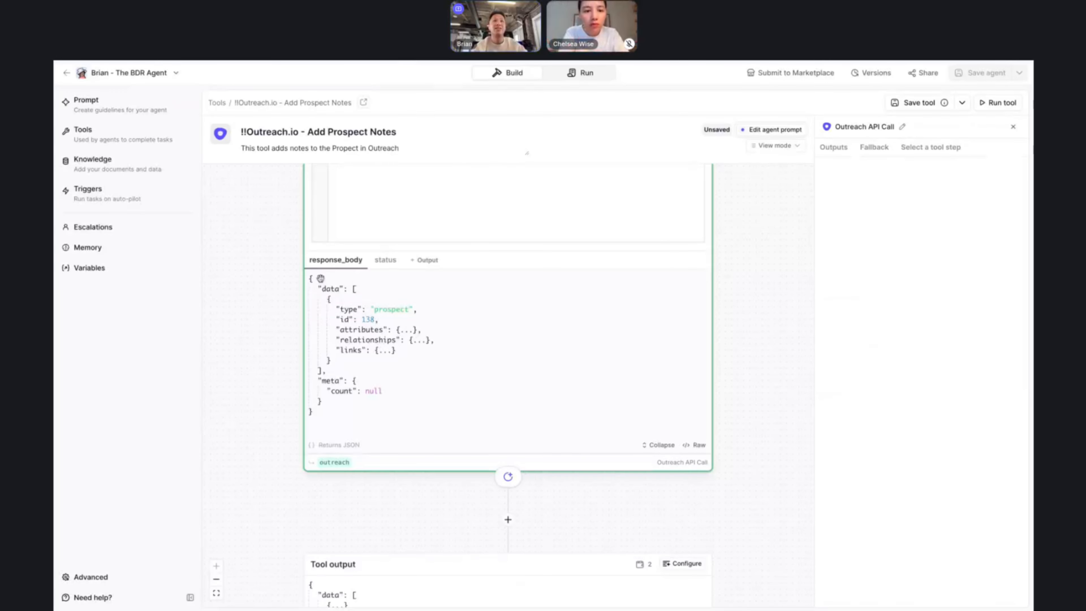
pyautogui.scroll(-1, 424, 499)
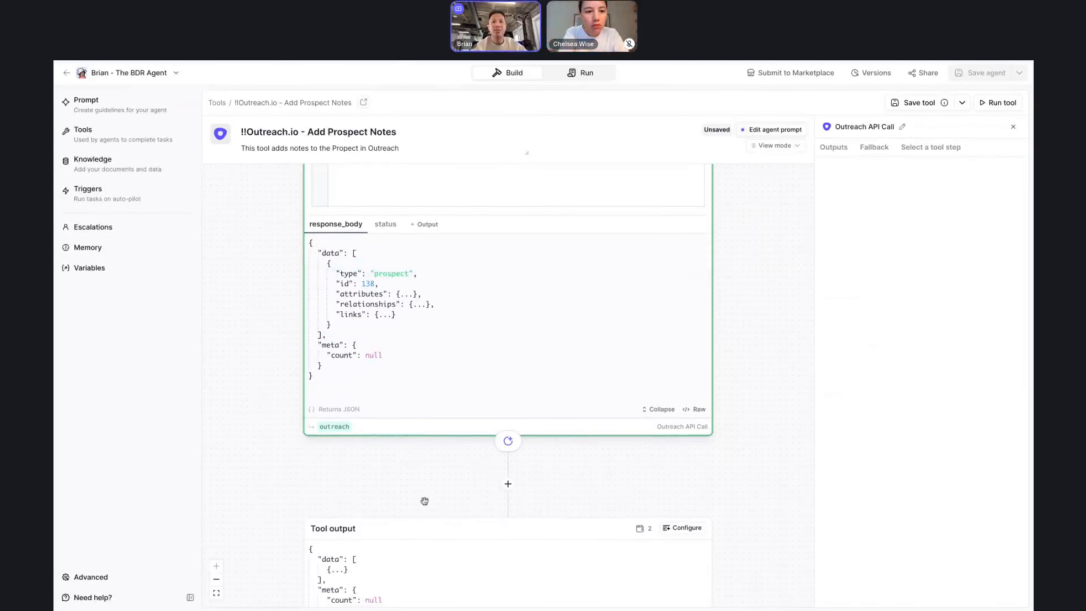
pyautogui.click(509, 485)
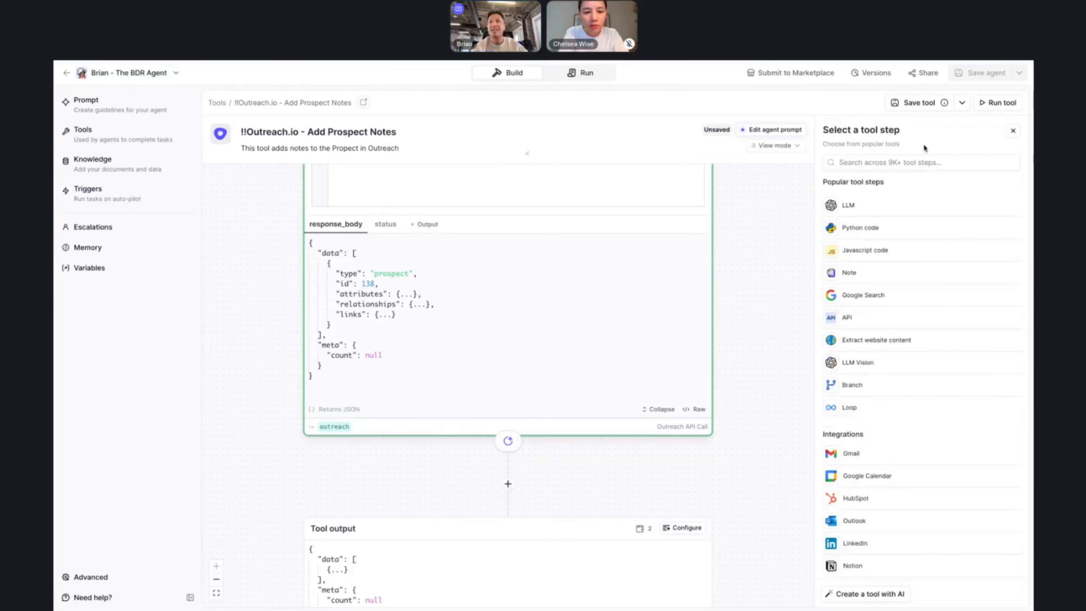
pyautogui.click(853, 215)
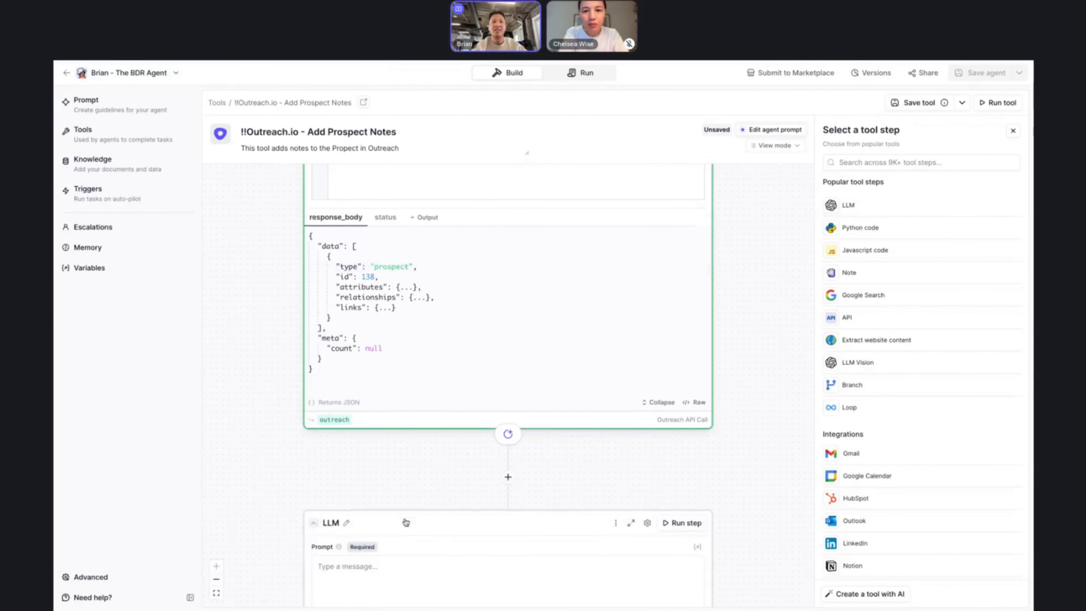
# Rename the Outreach API Call's output variable to outreach_prospect_id
pyautogui.click(342, 410)
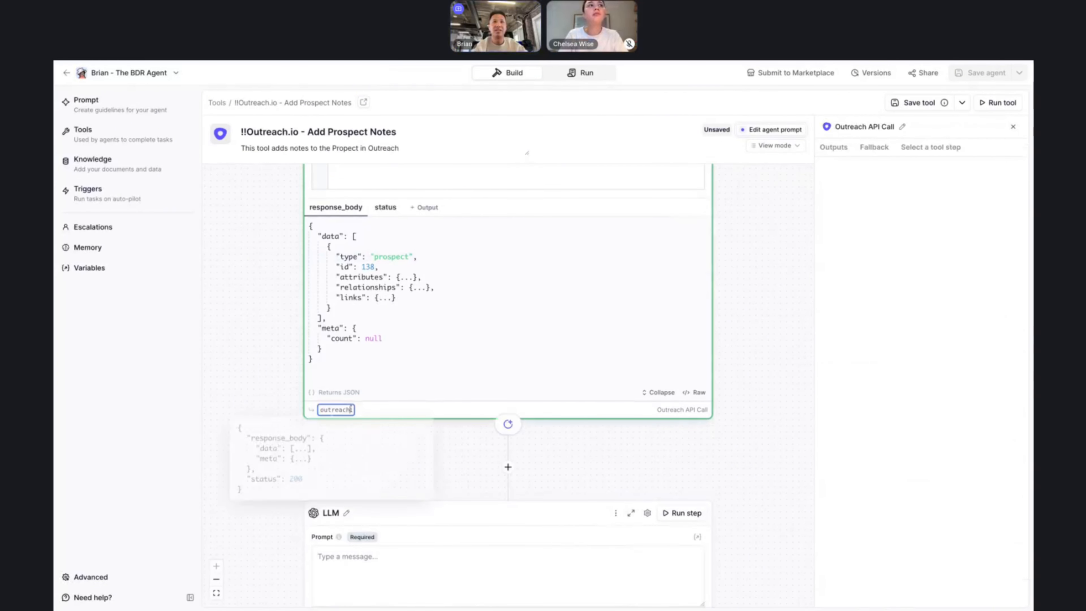
pyautogui.write('_p')
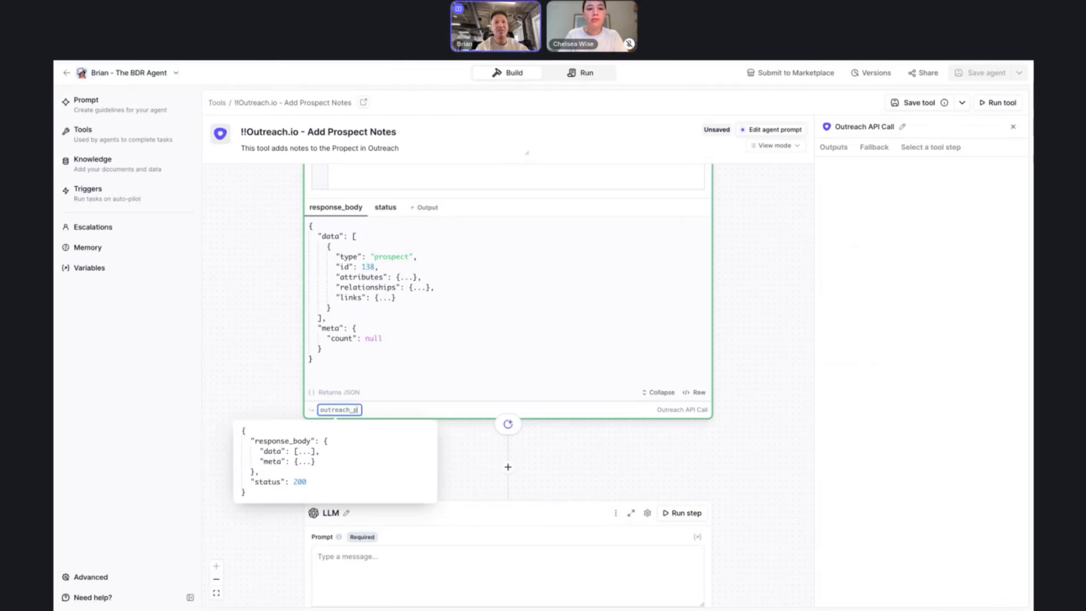
pyautogui.write('rospect')
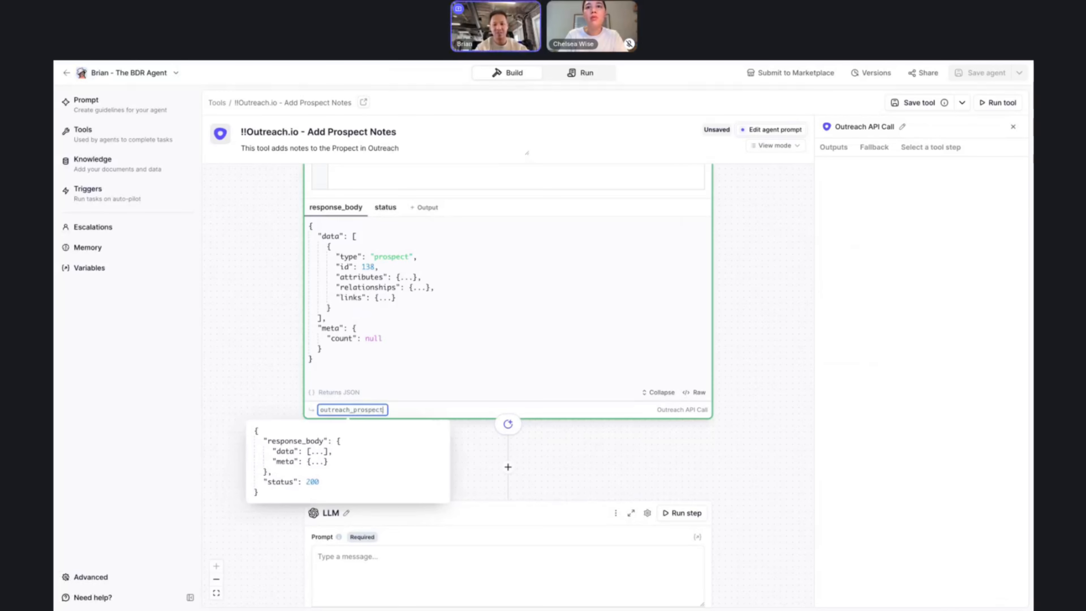
pyautogui.write('_id')
pyautogui.press('Return')
# Expand the Outreach API Call step, rerun it under its new variable name, and check its response body
pyautogui.scroll(-10, 405, 429)
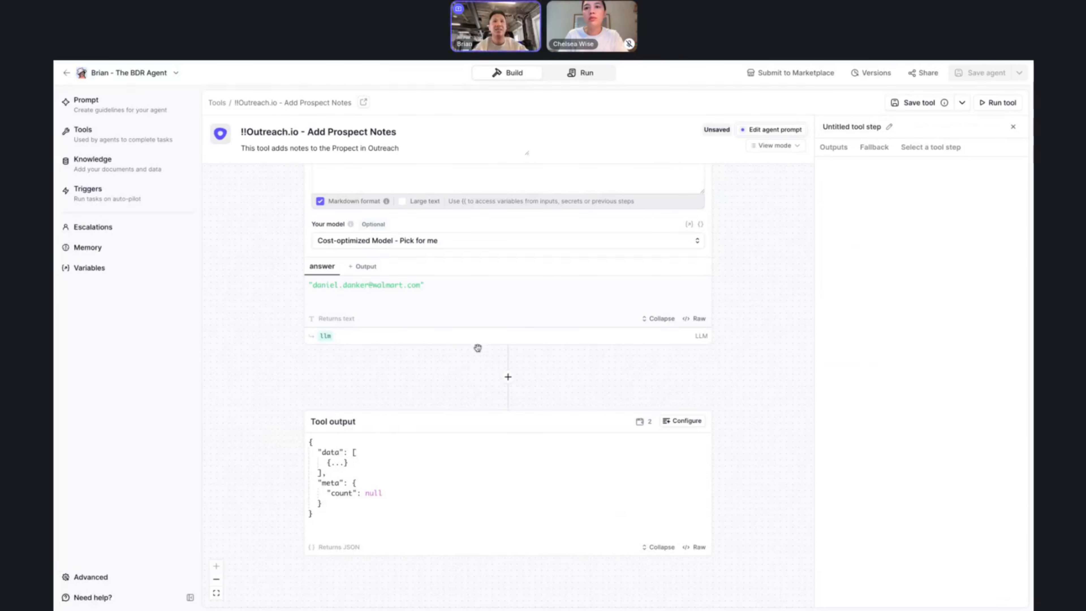
pyautogui.scroll(1, 478, 347)
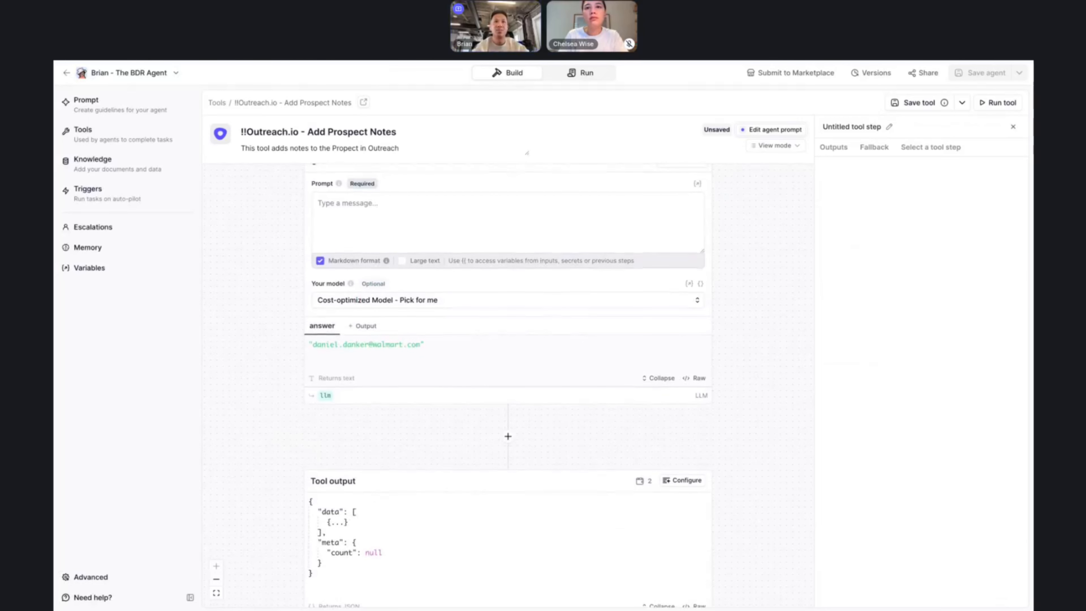
pyautogui.scroll(-1, 508, 384)
pyautogui.scroll(8, 508, 385)
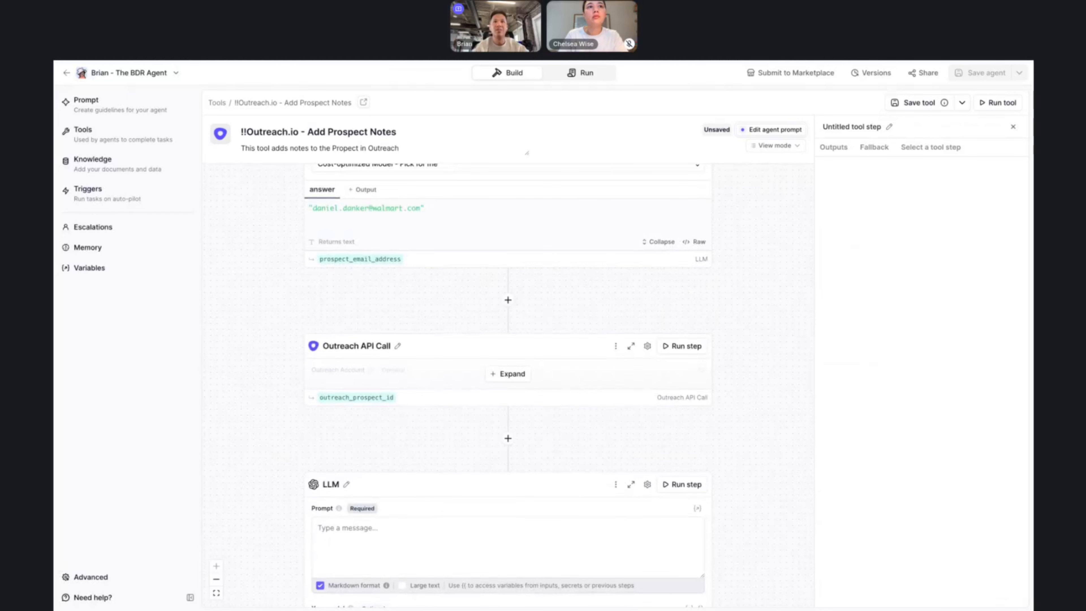
pyautogui.click(508, 374)
pyautogui.scroll(-6, 510, 405)
pyautogui.scroll(3, 612, 320)
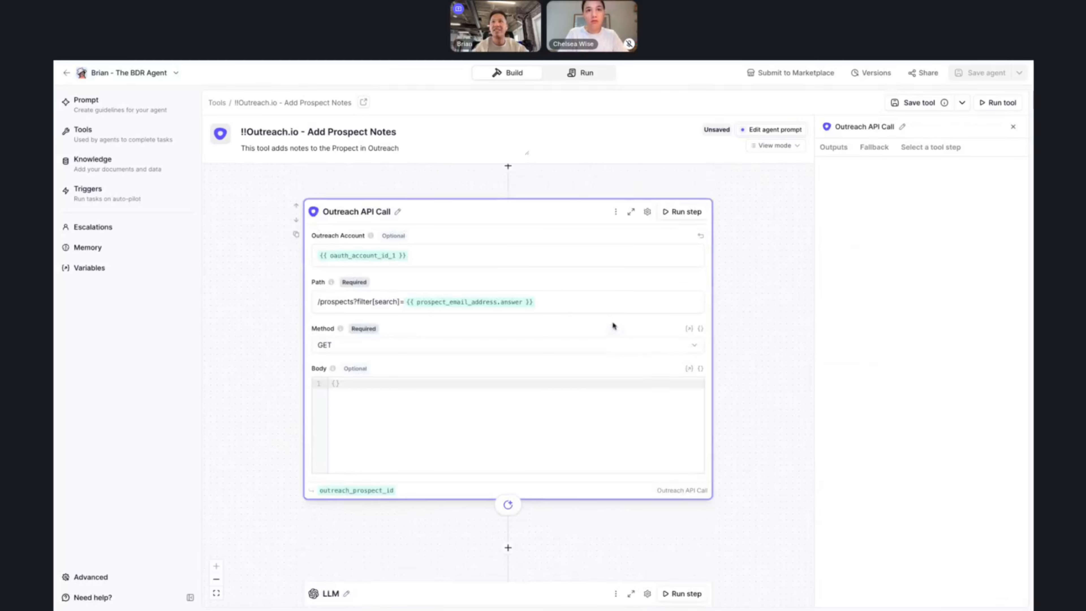
pyautogui.click(682, 211)
pyautogui.scroll(-3, 588, 447)
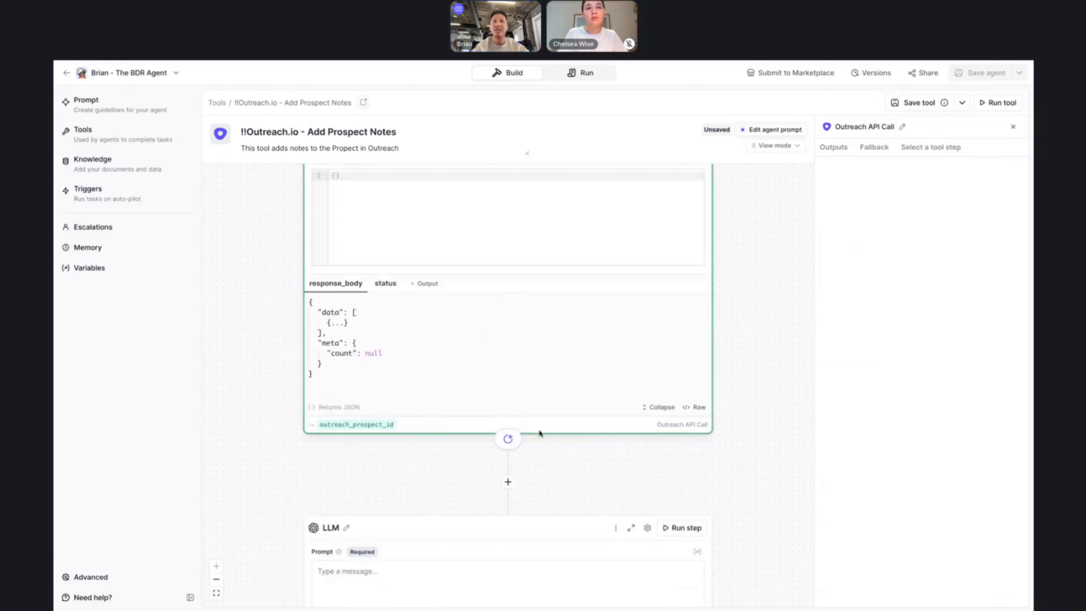
# Begin the LLM step's prompt with "Using the" followed by the email_sequence input variable
pyautogui.scroll(-1, 481, 489)
pyautogui.click(458, 529)
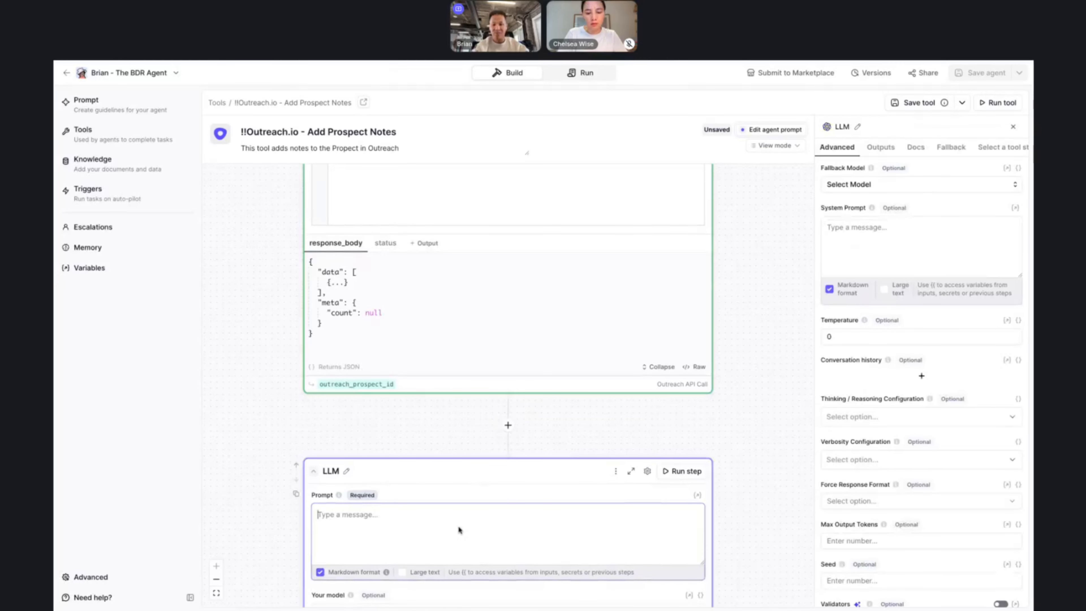
pyautogui.write('Using')
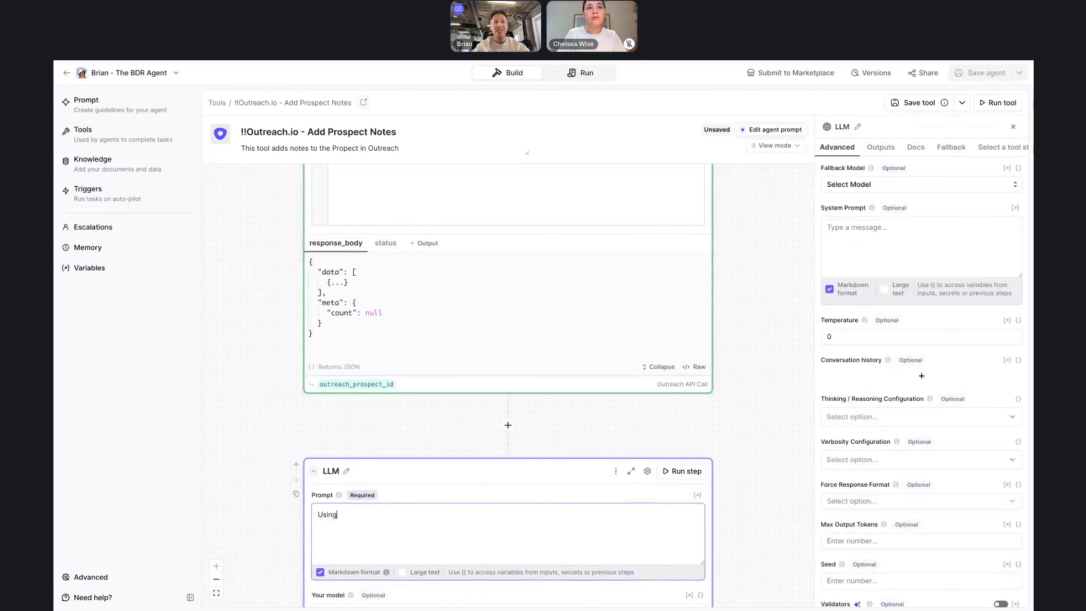
pyautogui.press('BackSpace')
pyautogui.press('BackSpace')
pyautogui.press('BackSpace')
pyautogui.press('BackSpace')
pyautogui.press('BackSpace')
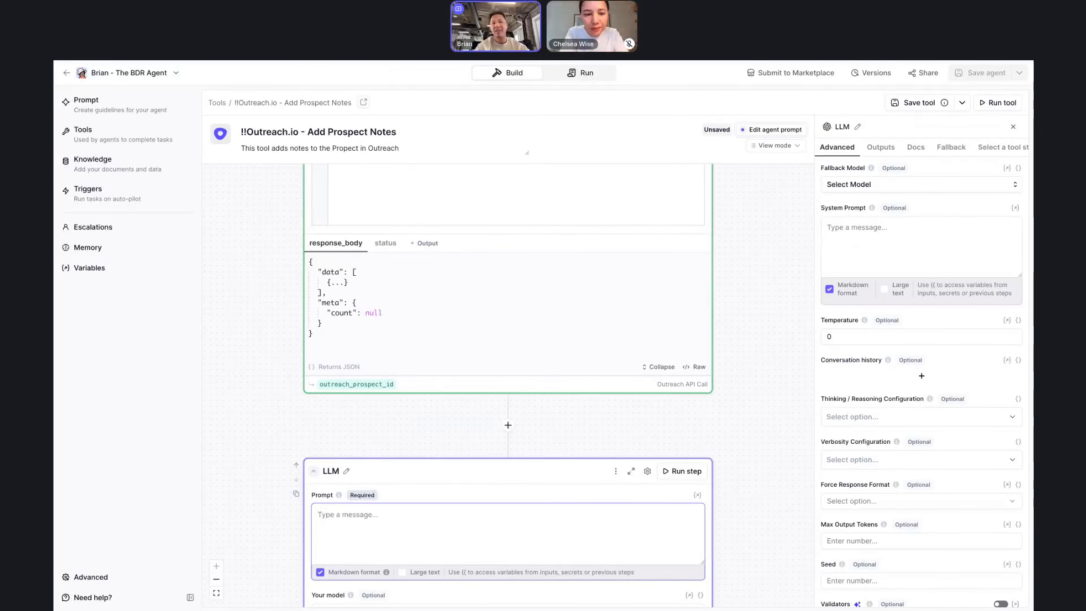
pyautogui.write('Using the')
pyautogui.press('BackSpace')
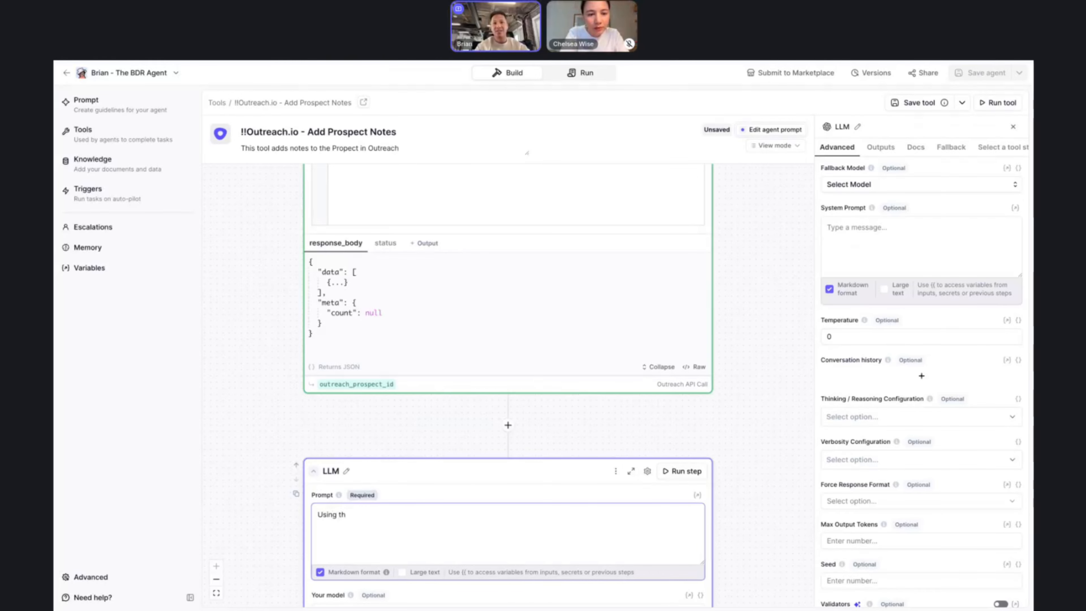
pyautogui.write('e {{')
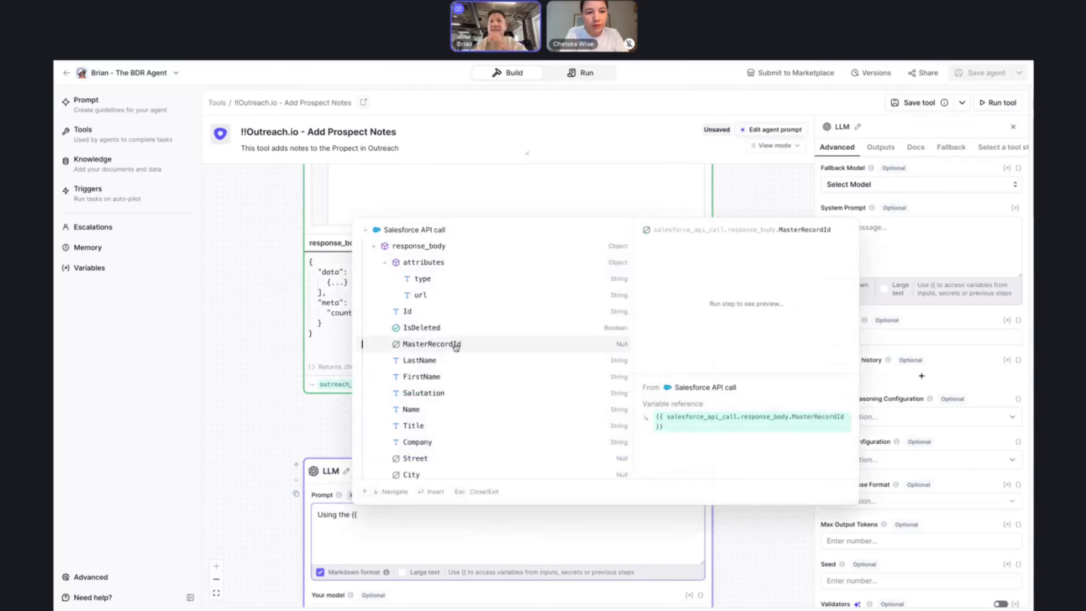
pyautogui.scroll(-10, 453, 364)
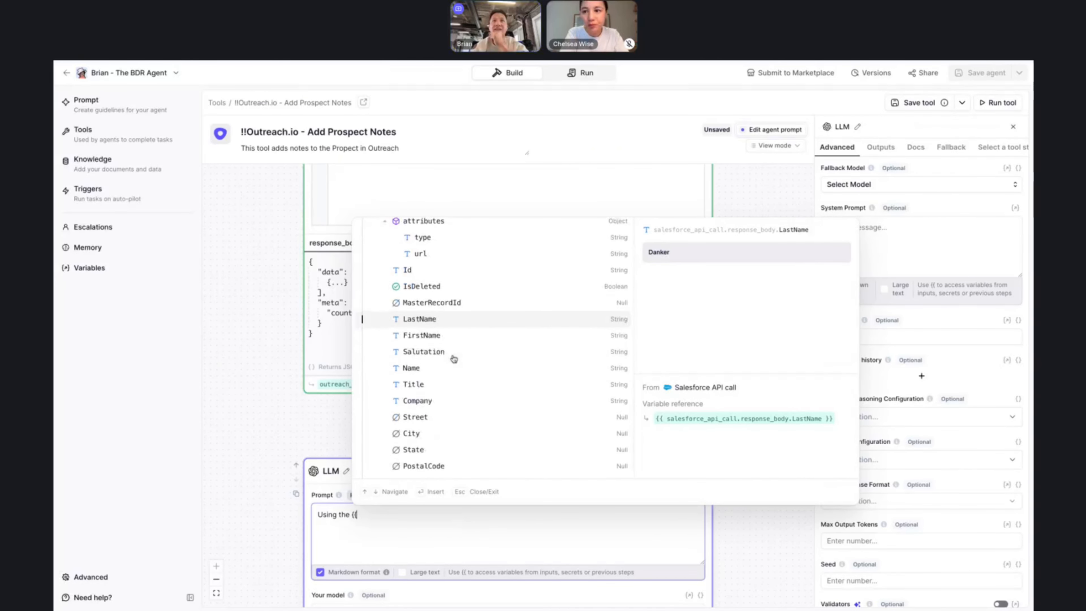
pyautogui.scroll(-4, 453, 359)
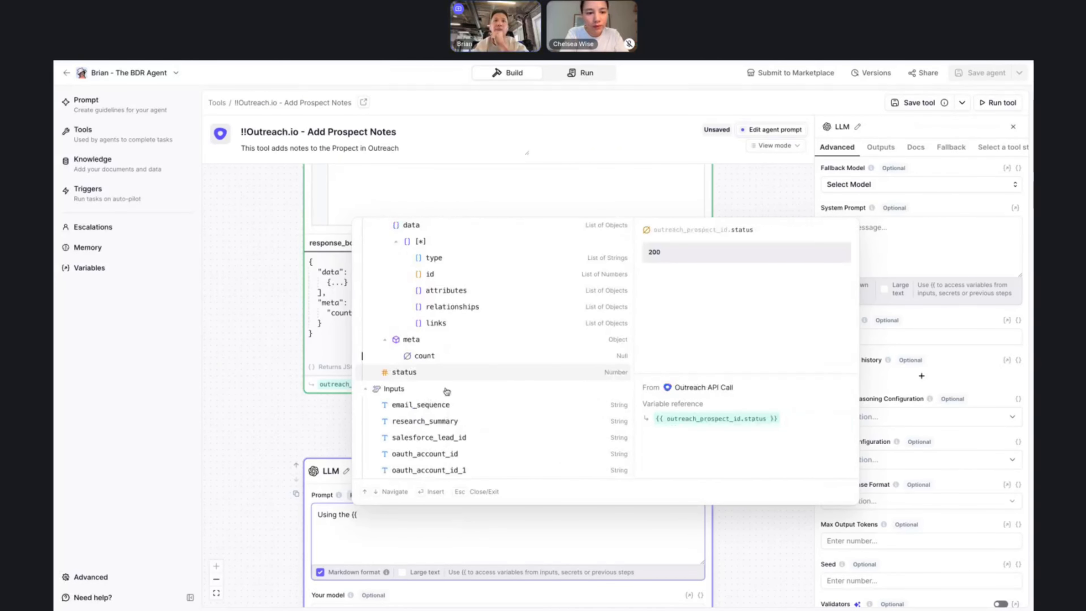
pyautogui.click(438, 407)
# Complete the prompt sentence with ", separate them into the JSON format below:" and paste the copied PATCH request JSON body beneath it
pyautogui.write(', ')
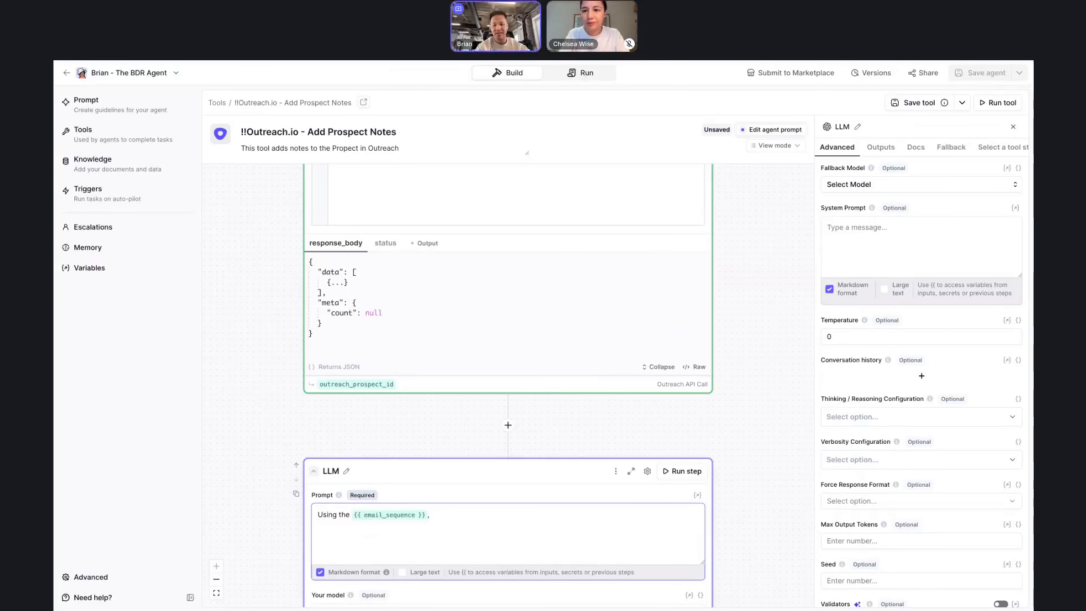
pyautogui.write('spe')
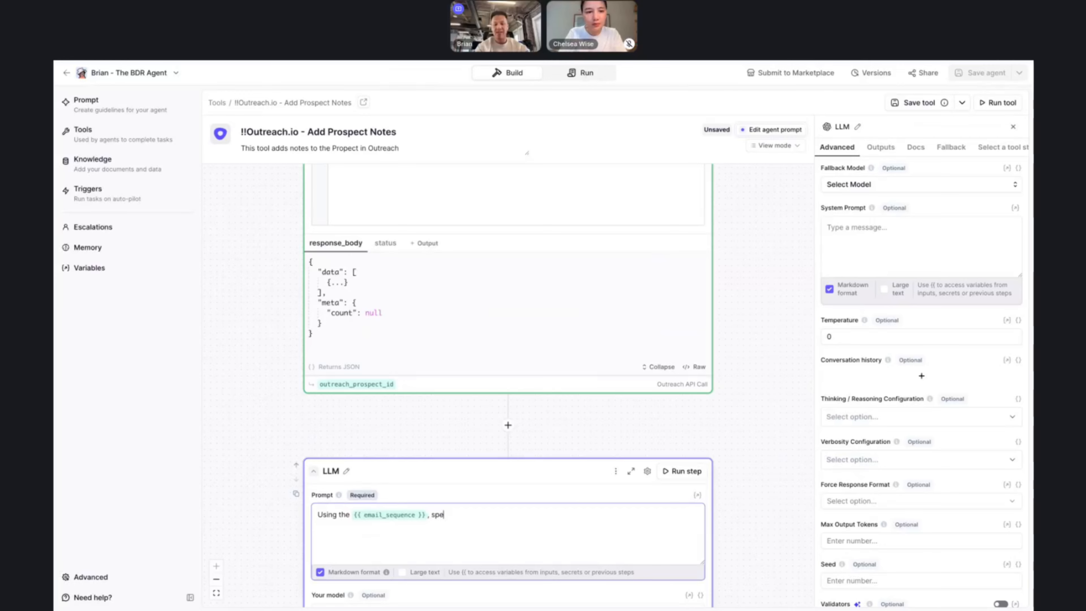
pyautogui.press('BackSpace')
pyautogui.press('BackSpace')
pyautogui.write('epar')
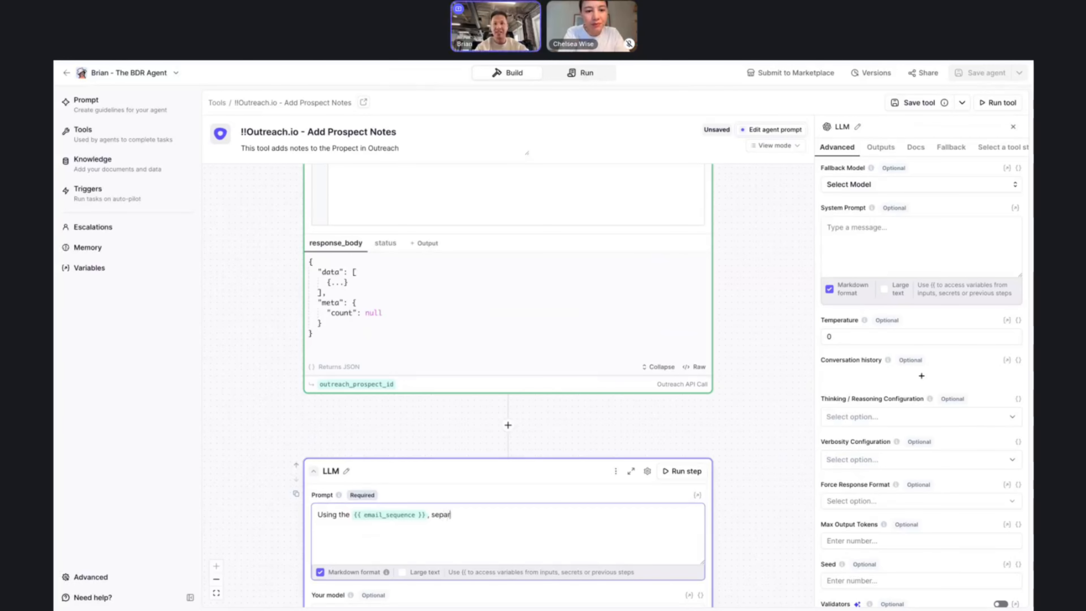
pyautogui.write('ate them in')
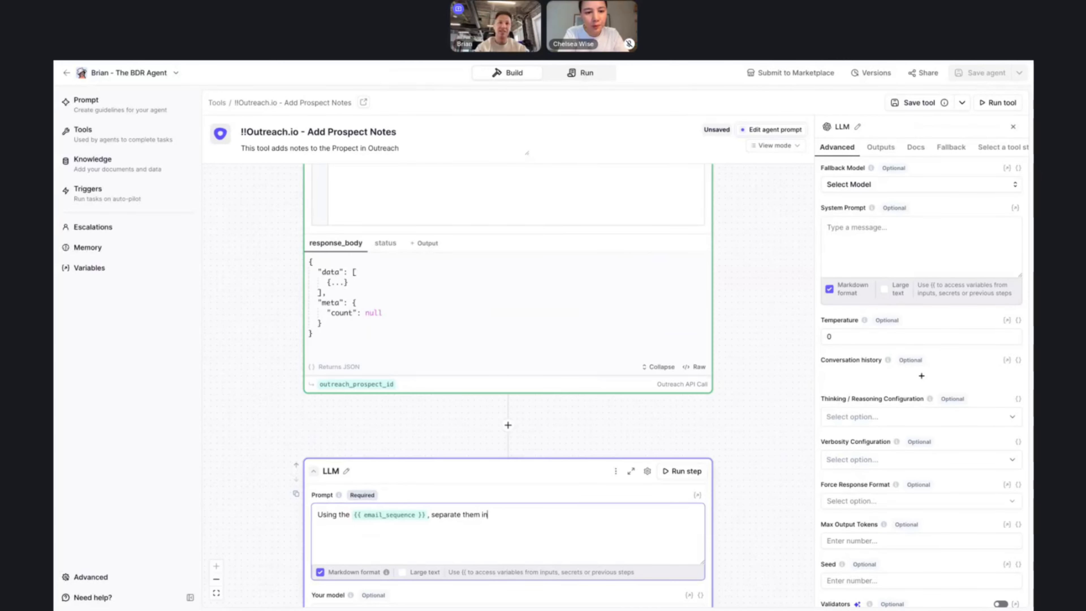
pyautogui.write('to th')
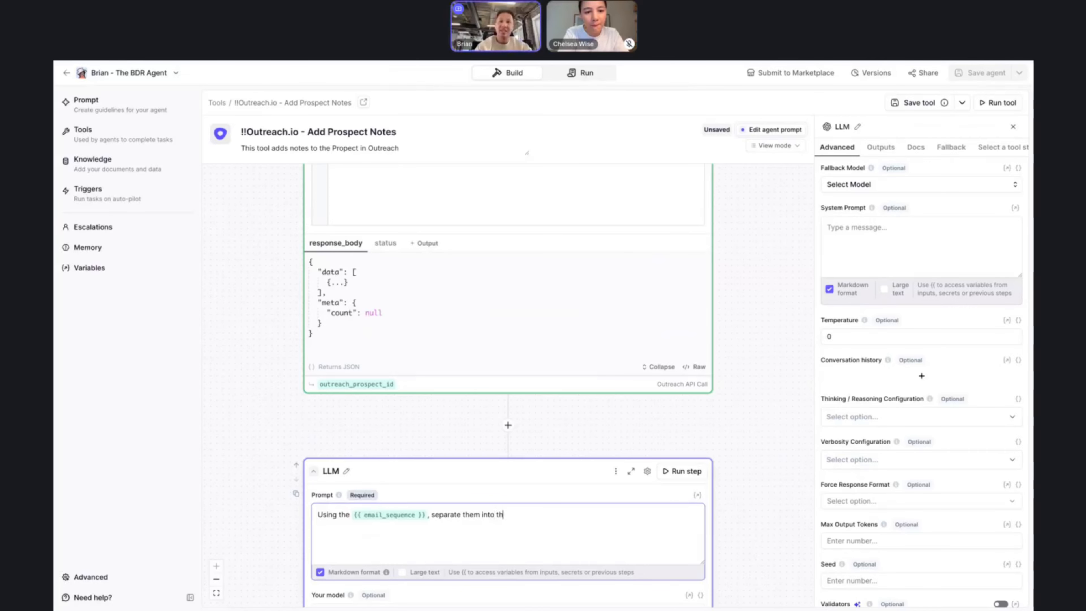
pyautogui.write('e JSON ')
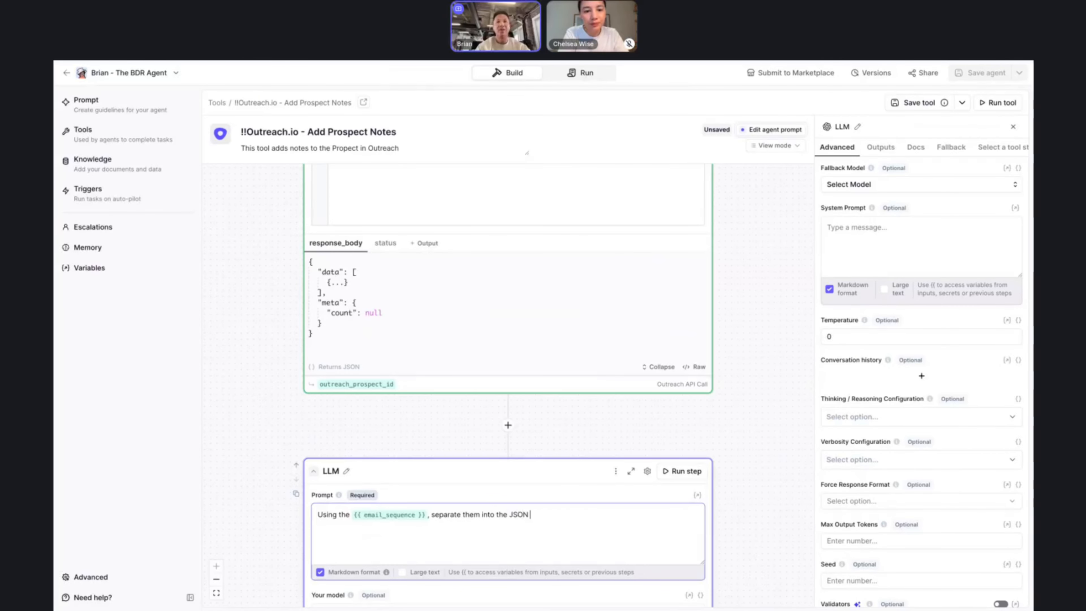
pyautogui.write('format b')
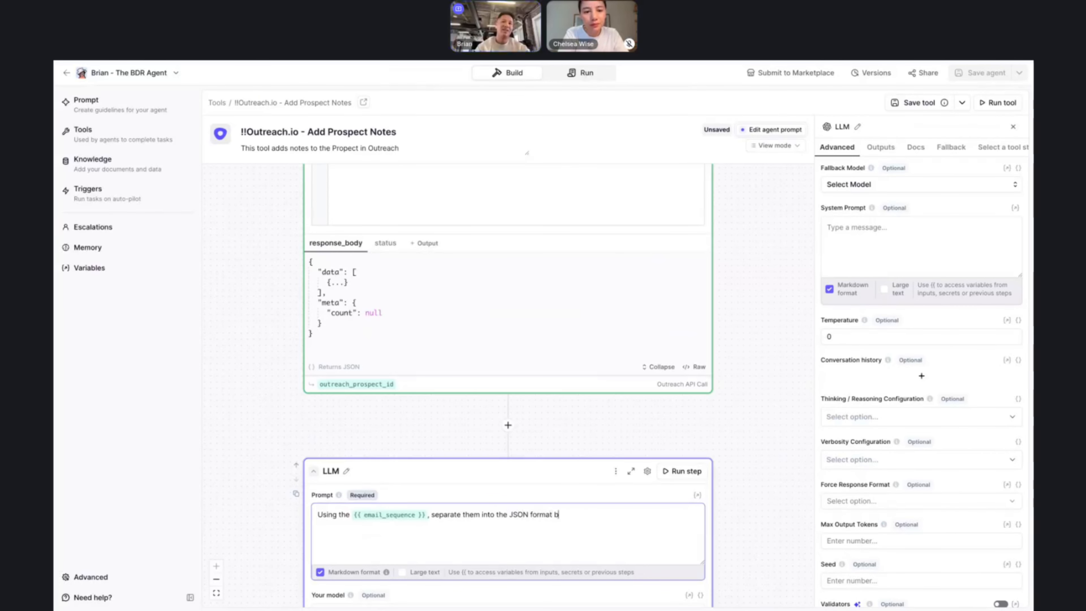
pyautogui.write('elp')
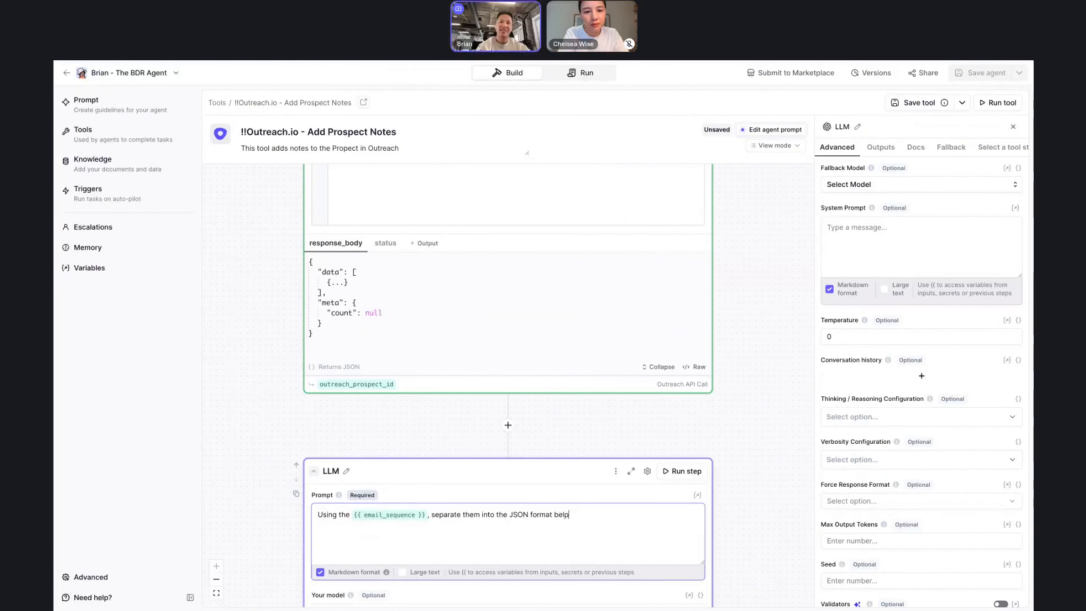
pyautogui.press('BackSpace')
pyautogui.write('ow:')
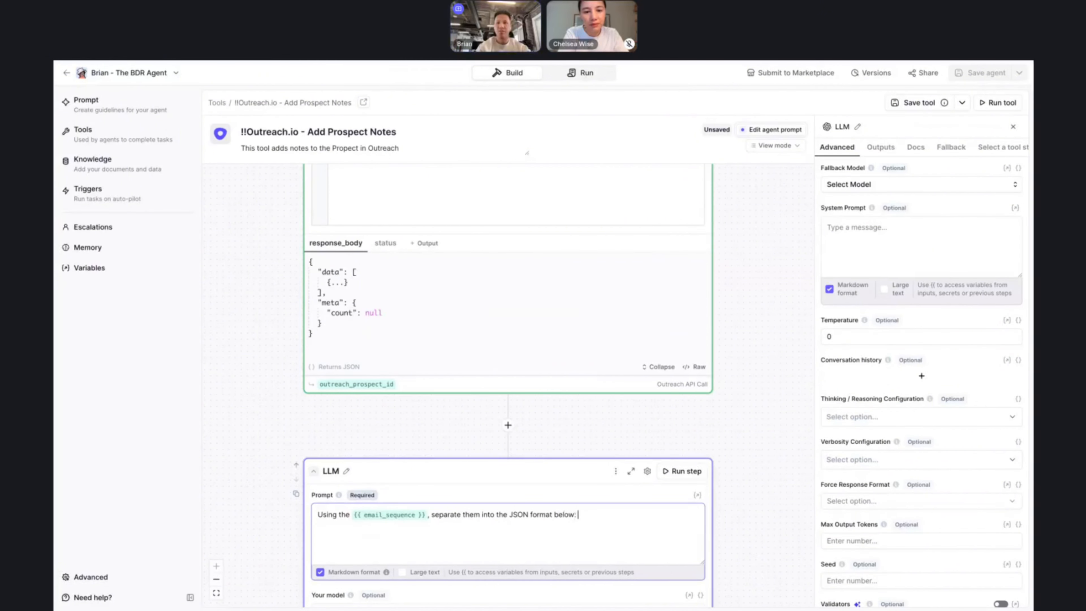
pyautogui.hotkey('ctrl', 'v')
pyautogui.scroll(-1, 407, 503)
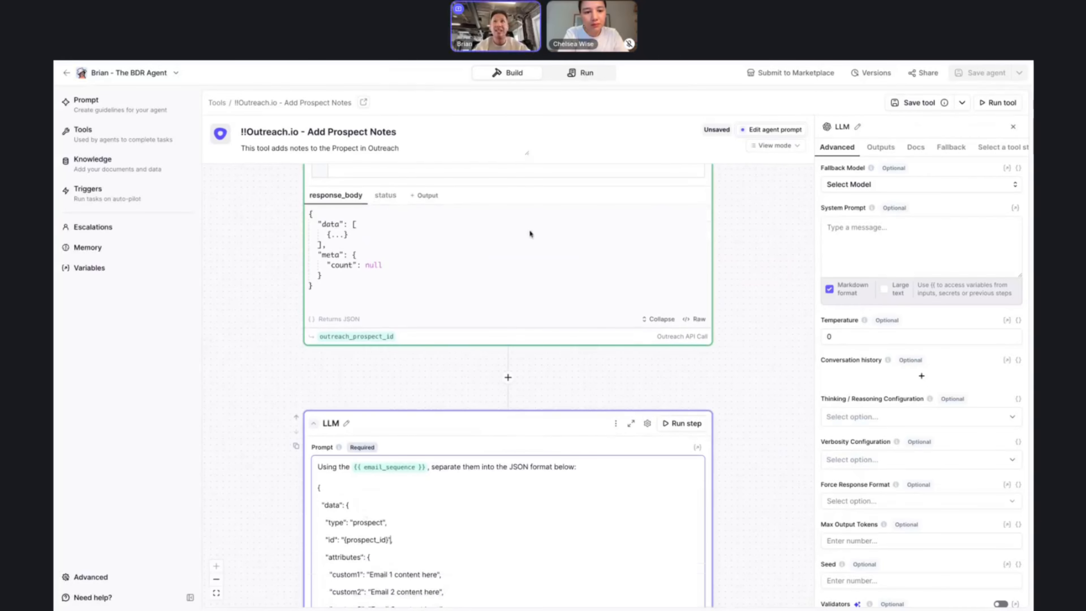
# Switch to the chat, review the custom field attributes in the example PATCH request, and return to the Add Prospect Notes tool
pyautogui.click(623, 61)
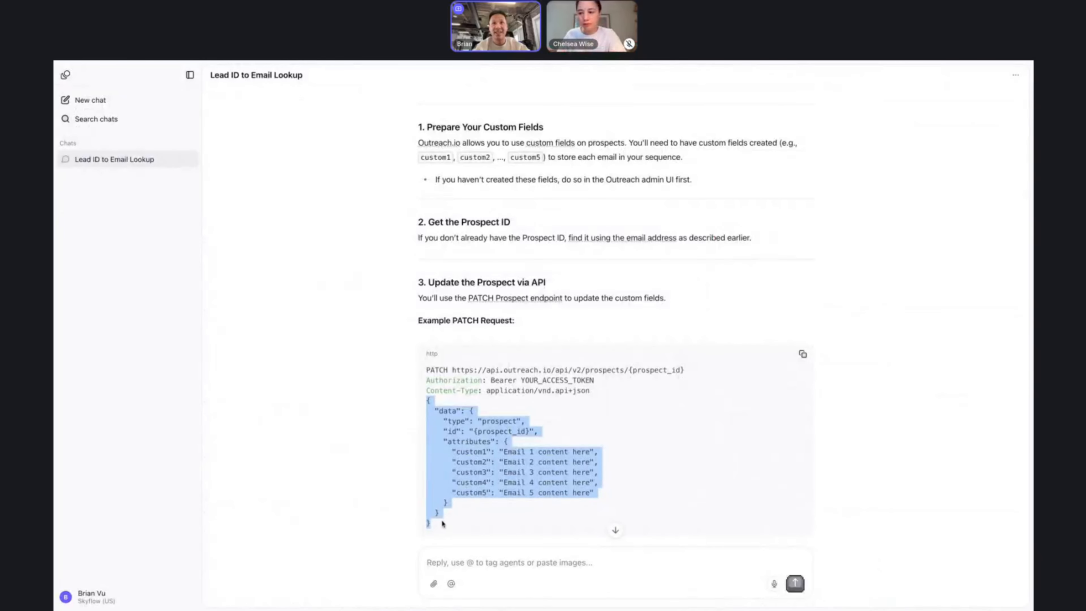
pyautogui.click(454, 423)
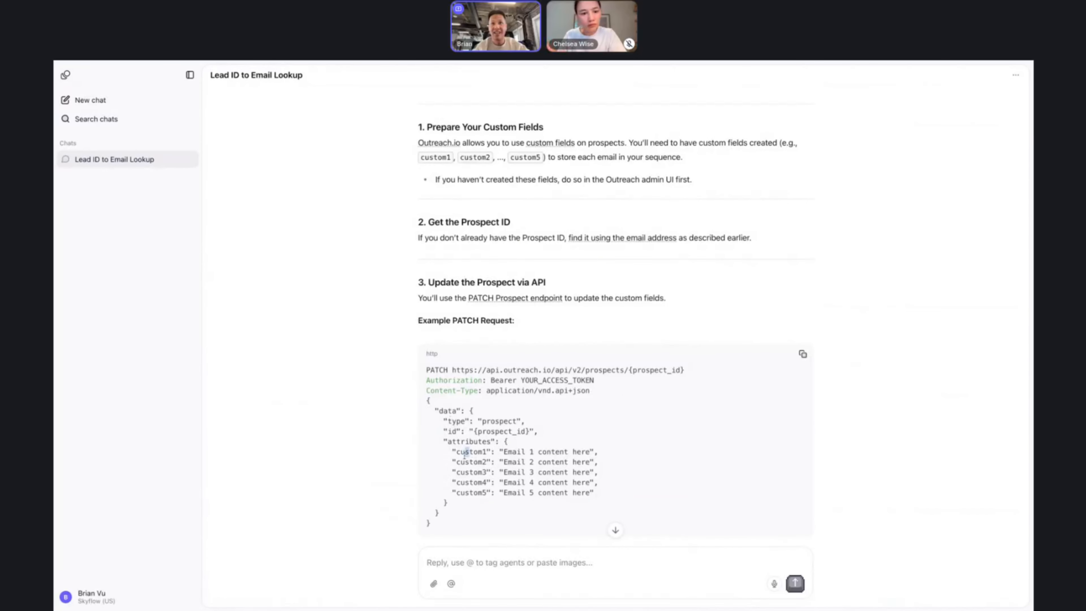
pyautogui.moveTo(466, 449); pyautogui.dragTo(528, 462)
pyautogui.click(533, 460)
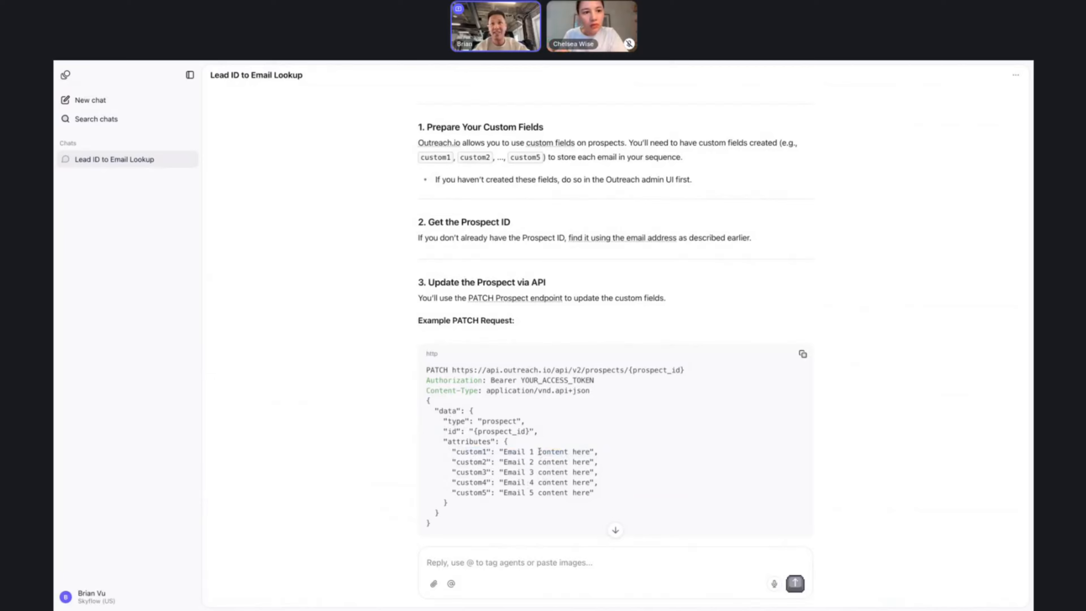
pyautogui.click(498, 61)
pyautogui.click(384, 61)
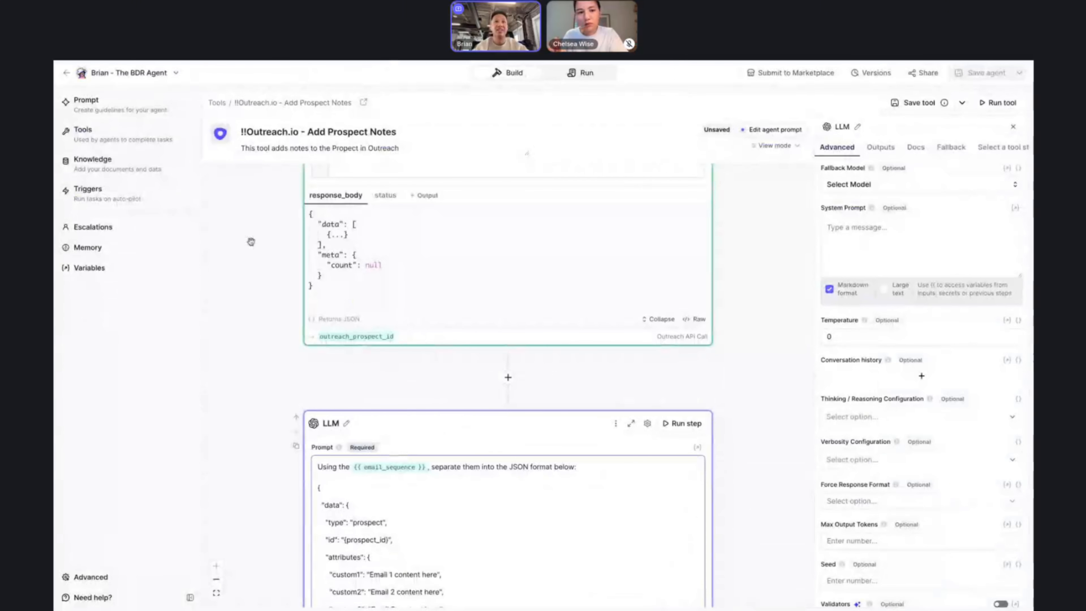
# Replace the custom1 value in the prompt's JSON with the placeholder [Email Subject 1]
pyautogui.scroll(-5, 308, 529)
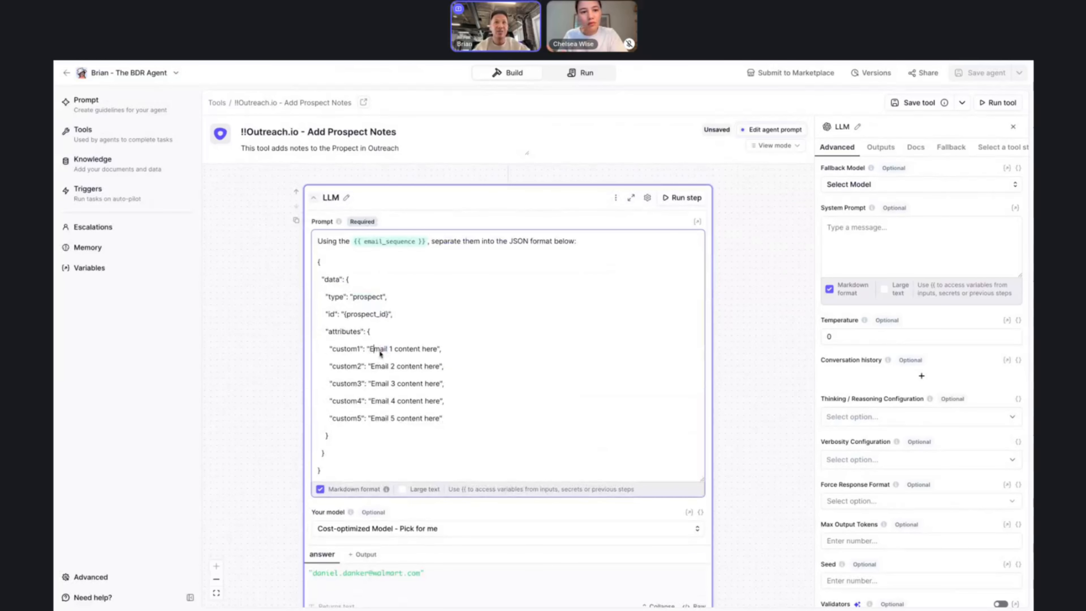
pyautogui.press('BackSpace')
pyautogui.press('shift+super+Right')
pyautogui.press('BackSpace')
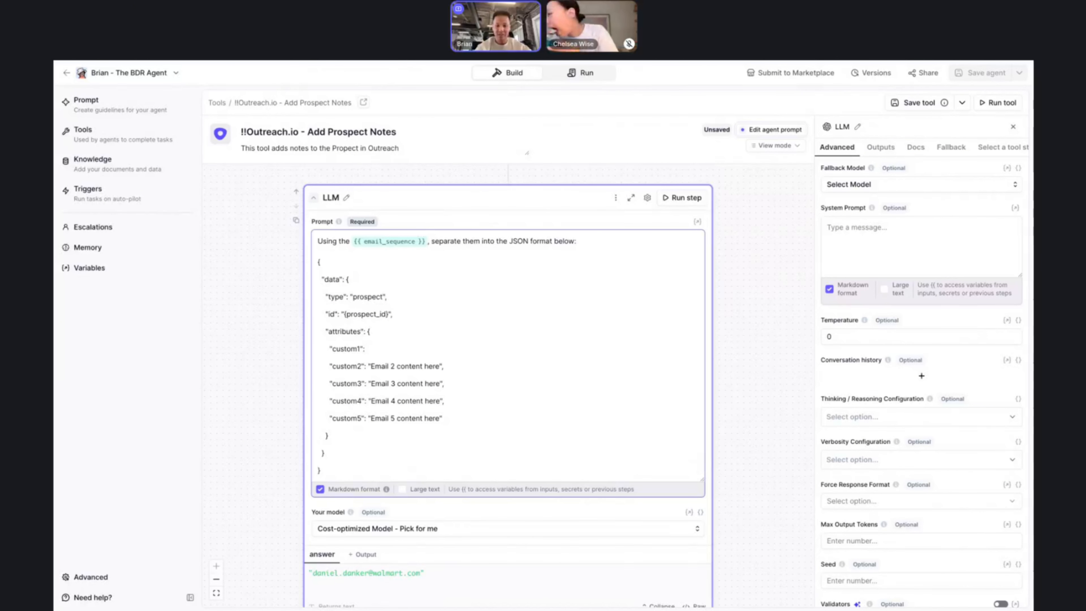
pyautogui.write('[Emai')
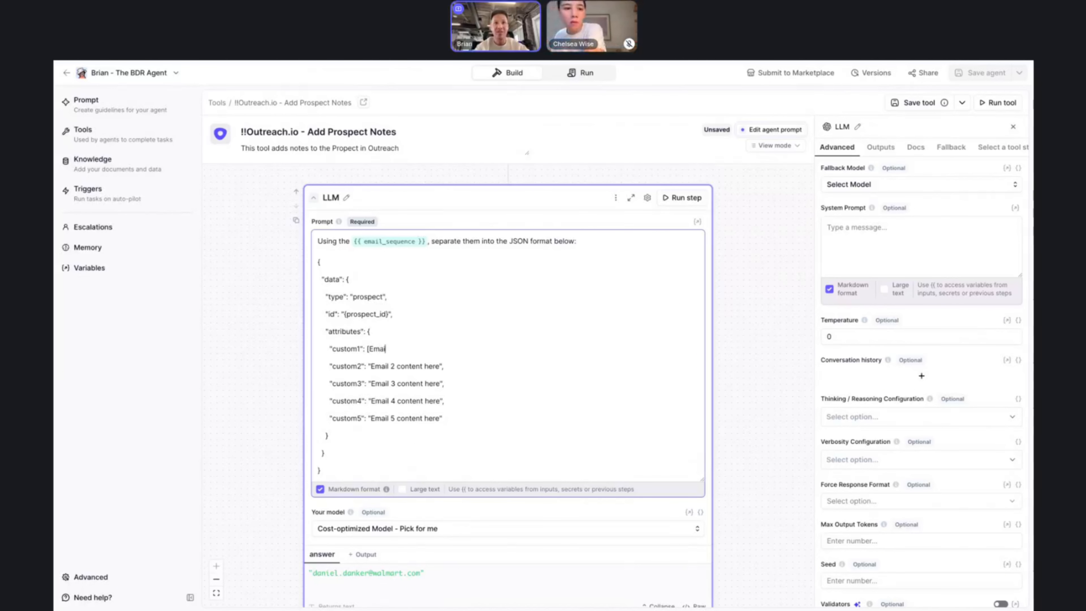
pyautogui.write('l Subje')
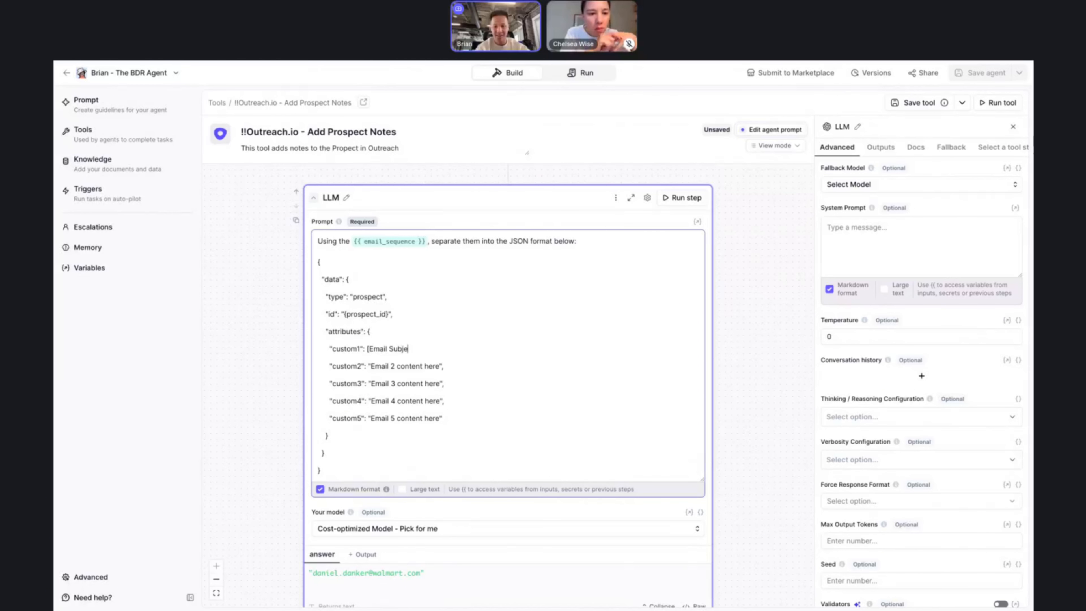
pyautogui.write('ct 10')
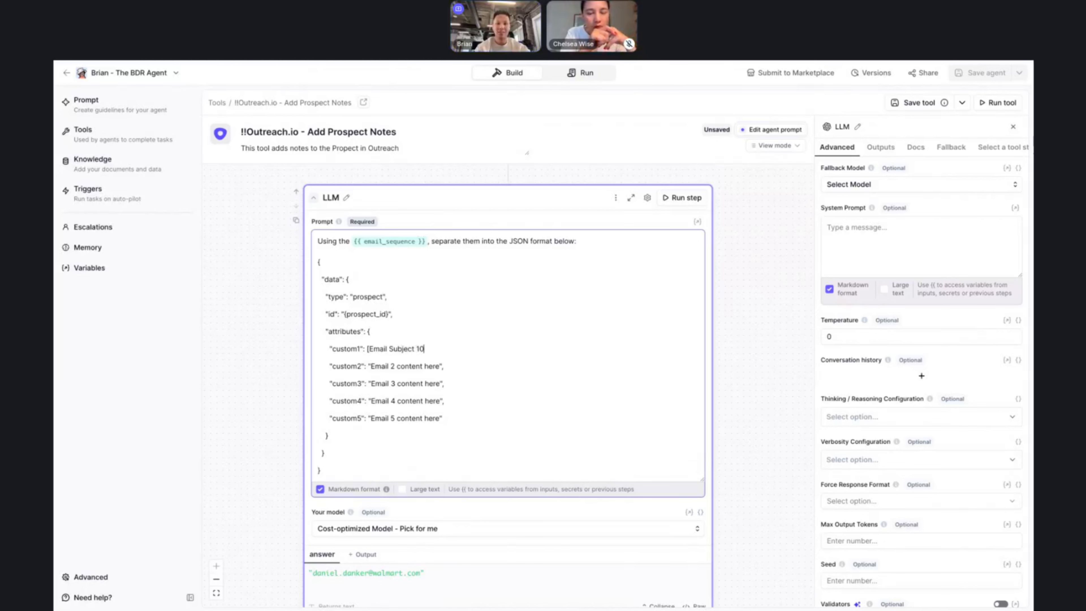
pyautogui.press('BackSpace')
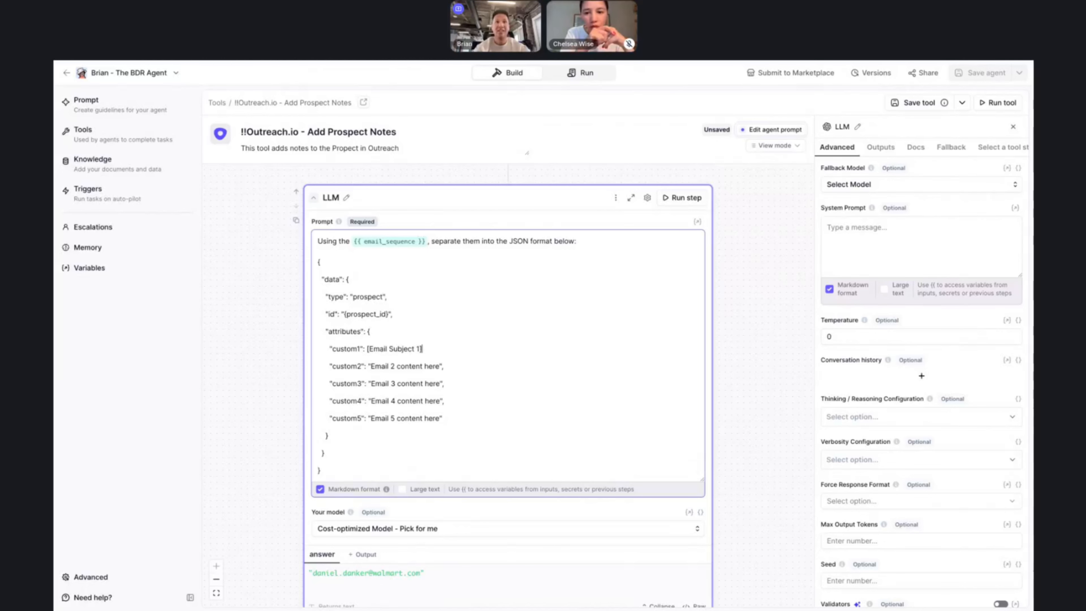
# Copy the custom1 placeholder over the custom2 value and change it to [Email Body 1]
pyautogui.press('shift+super+Left')
pyautogui.press('Right')
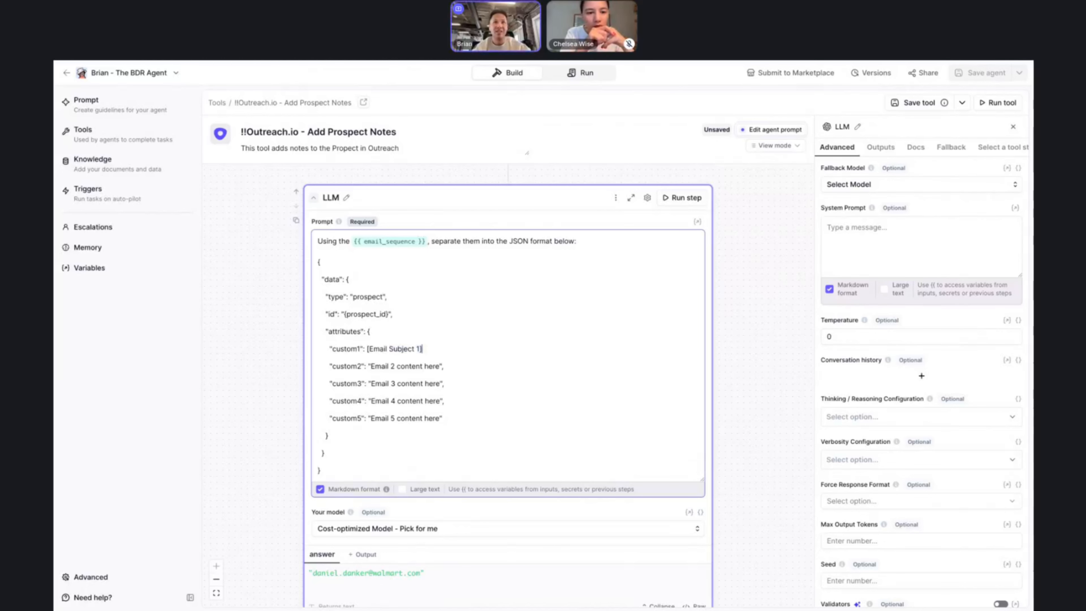
pyautogui.hotkey('shift', 'alt', 'Left')
pyautogui.hotkey('shift', 'alt', 'Left')
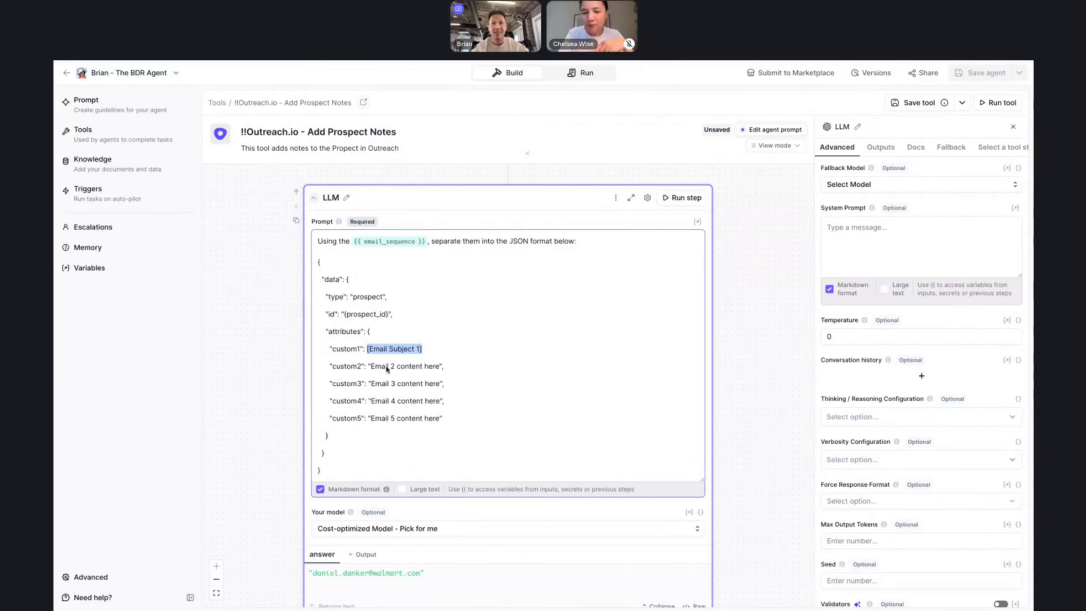
pyautogui.click(371, 366)
pyautogui.press('shift+super+Right')
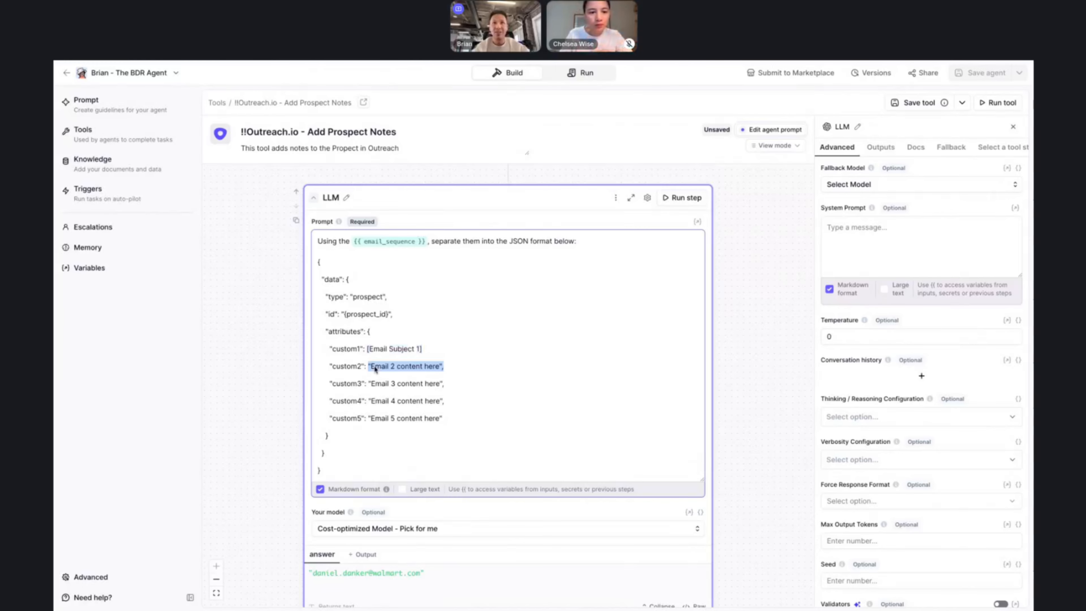
pyautogui.write('[Email Subject 1]')
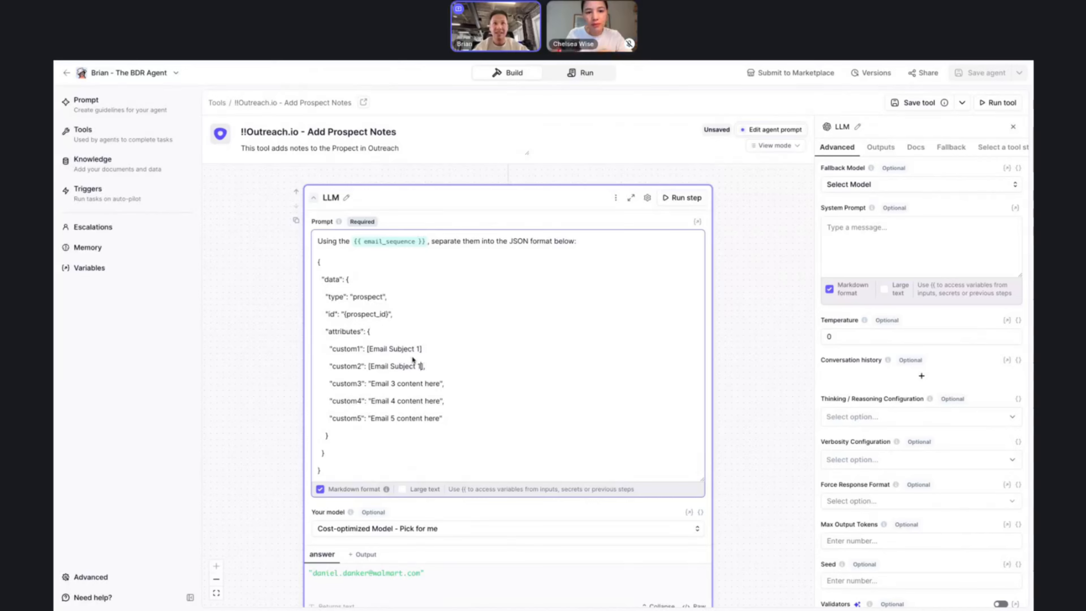
pyautogui.doubleClick(406, 365)
pyautogui.write('Body')
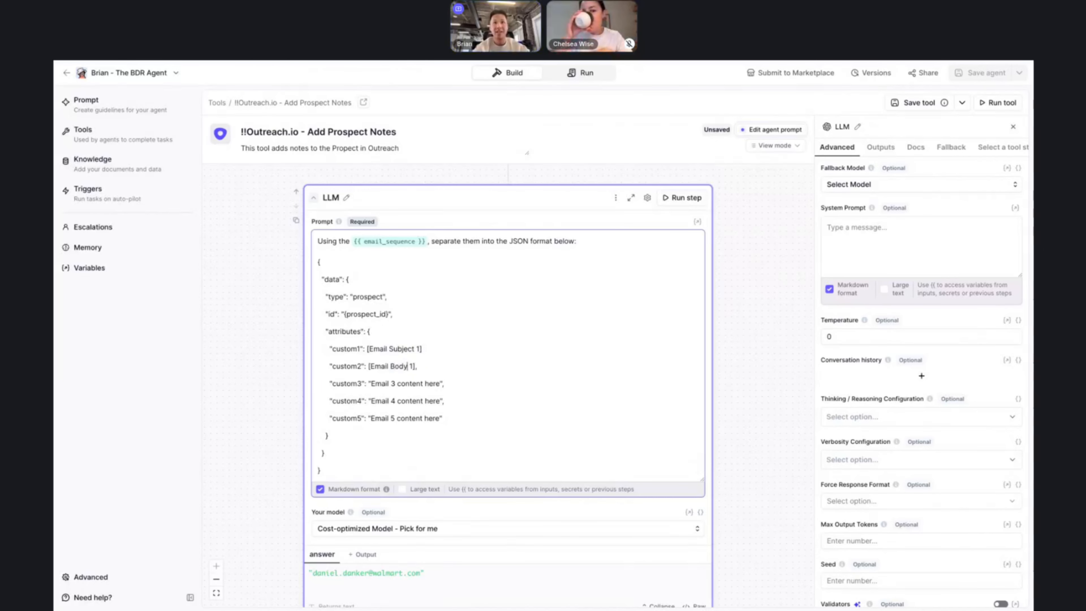
# Copy the custom1 placeholder over the custom3 value and change it to [Email Subject 2]
pyautogui.click(429, 352)
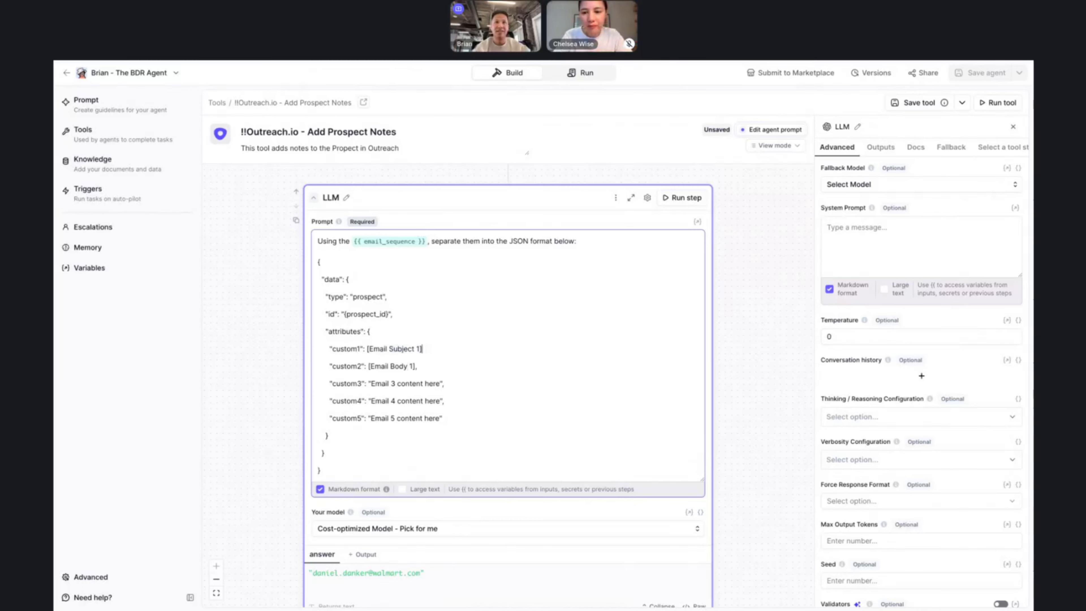
pyautogui.keyDown('shift'); pyautogui.click(367, 350); pyautogui.keyUp('shift')
pyautogui.hotkey('ctrl', 'c')
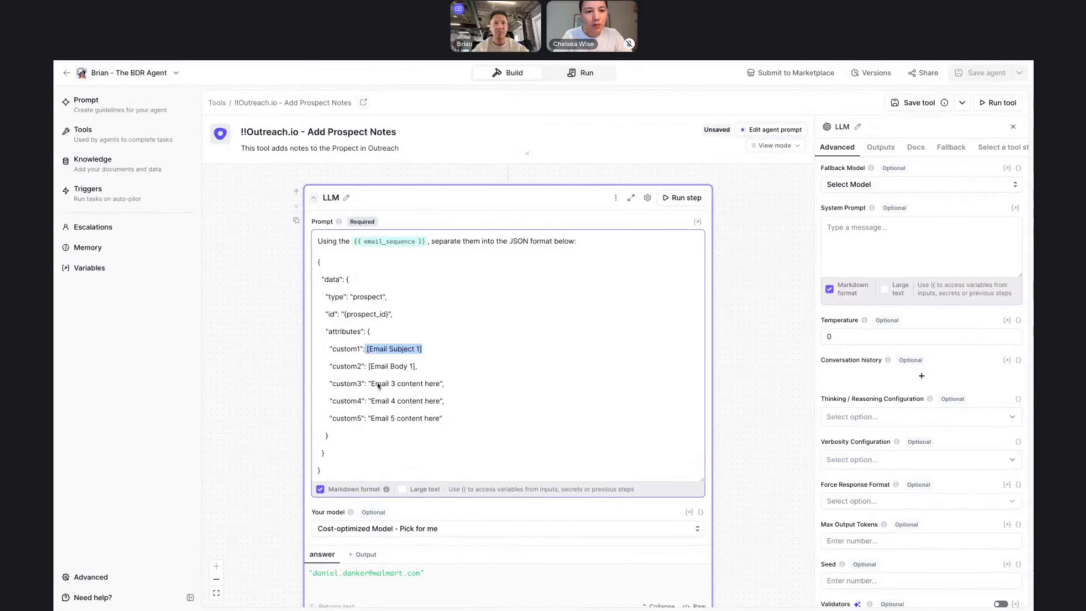
pyautogui.click(371, 384)
pyautogui.hotkey('shift', 'End')
pyautogui.press('BackSpace')
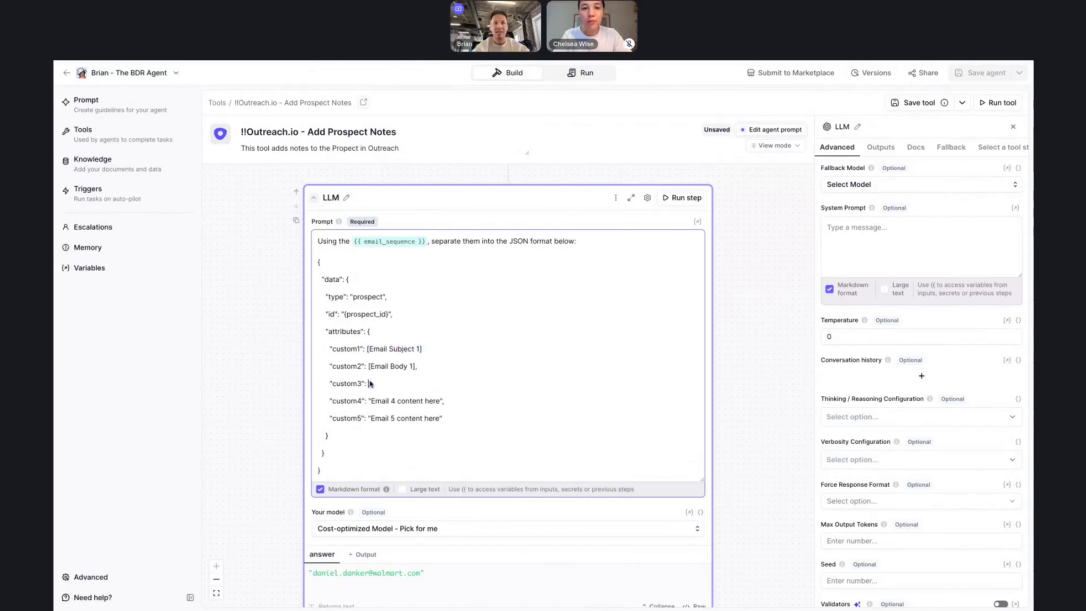
pyautogui.hotkey('ctrl', 'v')
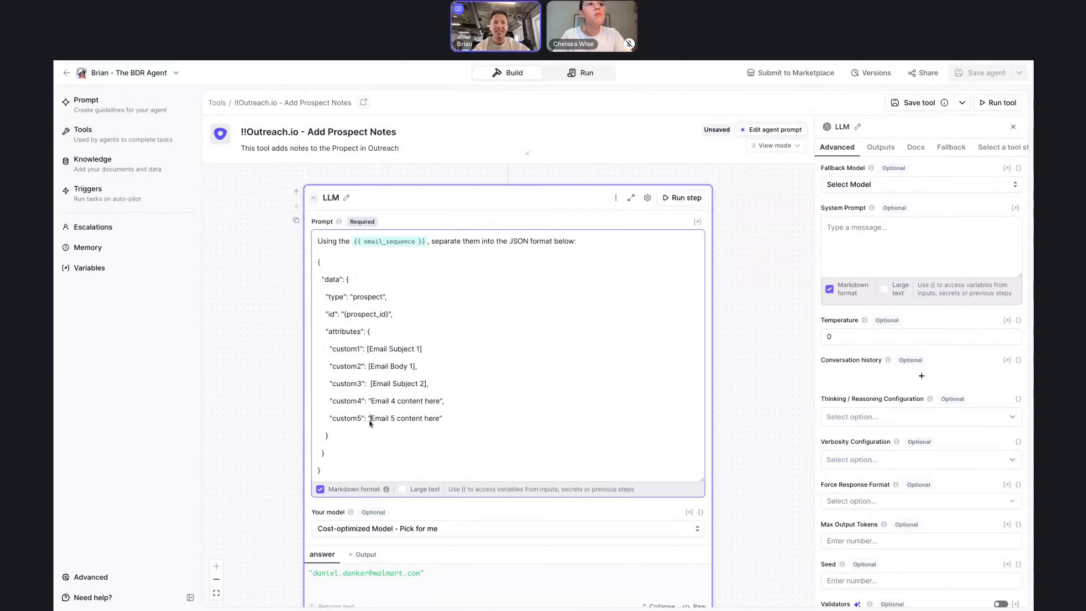
# Replace the custom5 value with the copied placeholder and change it to [Email Subject 3]
pyautogui.hotkey('shift', 'End')
pyautogui.hotkey('shift', 'Left')
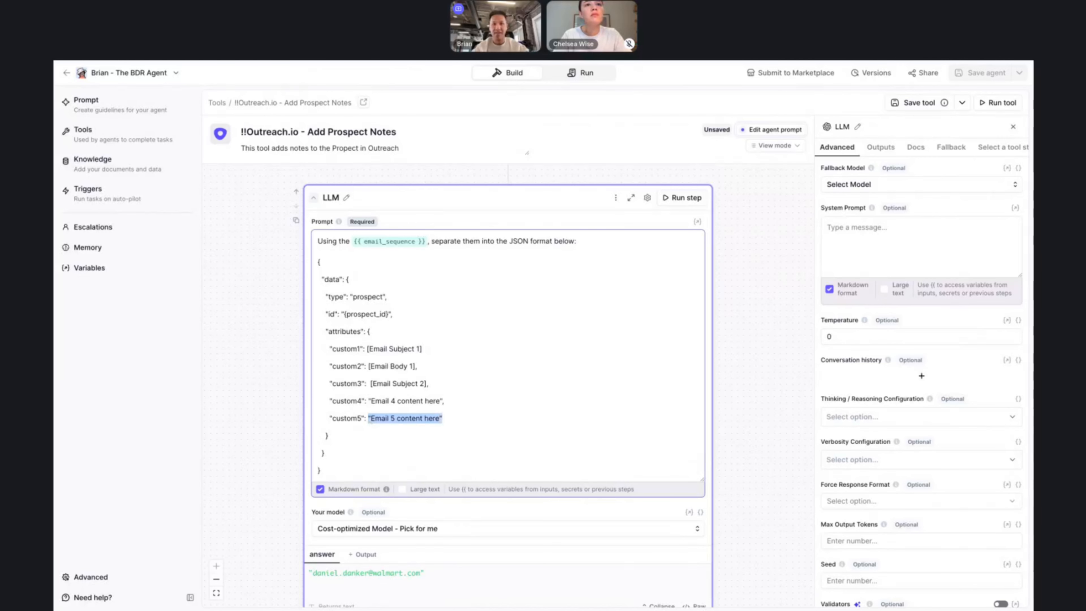
pyautogui.hotkey('ctrl', 'v')
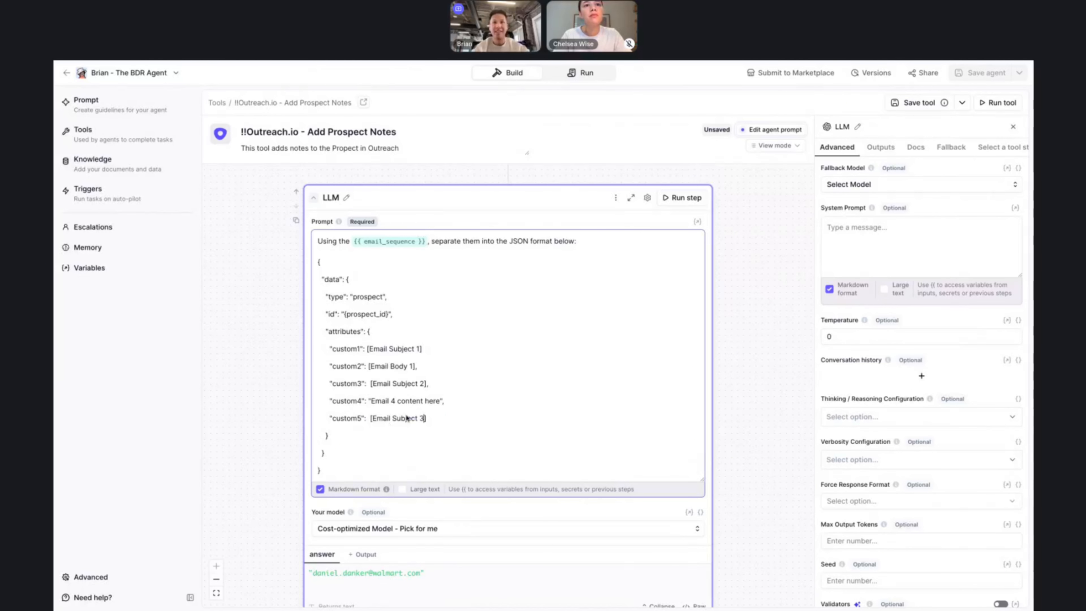
# Add a comma after the custom5 entry and paste a copy of the entry on a new line beneath it
pyautogui.click(330, 418)
pyautogui.hotkey('shift', 'End')
pyautogui.hotkey('ctrl', 'c')
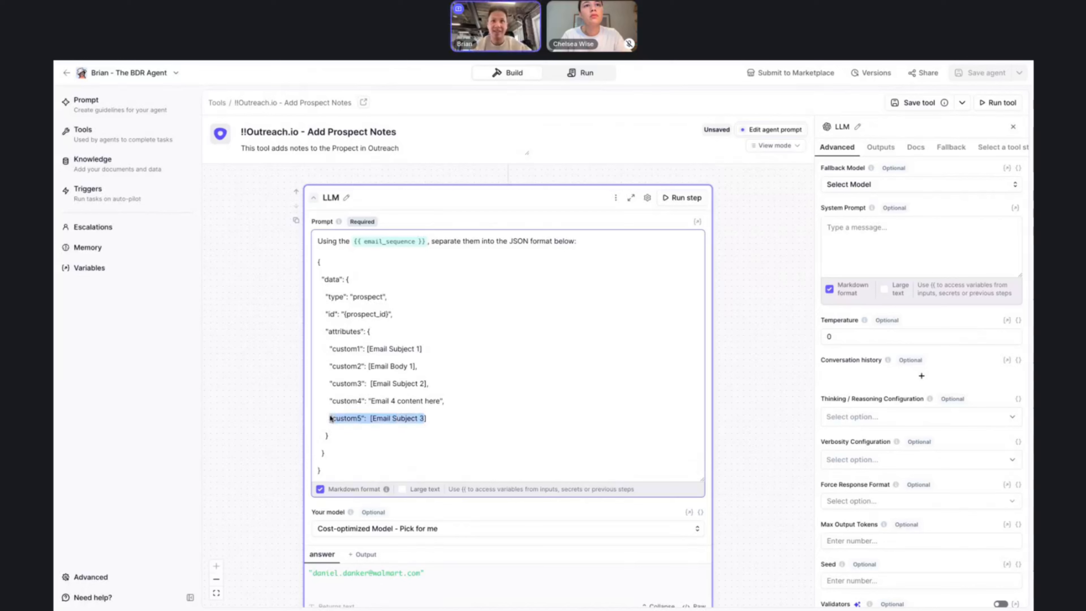
pyautogui.press('Down')
pyautogui.click(443, 422)
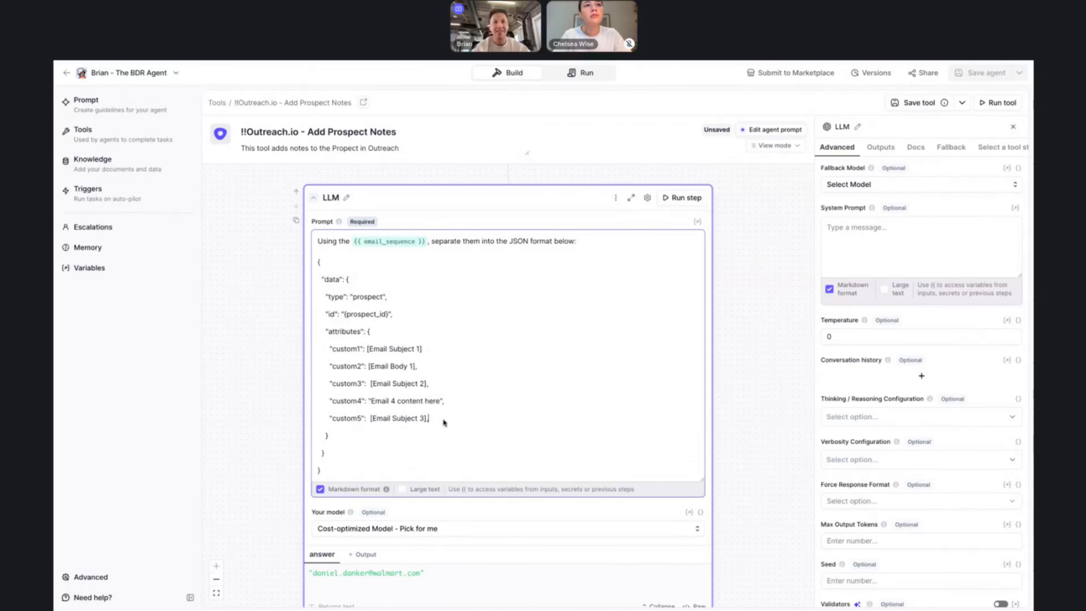
pyautogui.press('Return')
pyautogui.hotkey('ctrl', 'v')
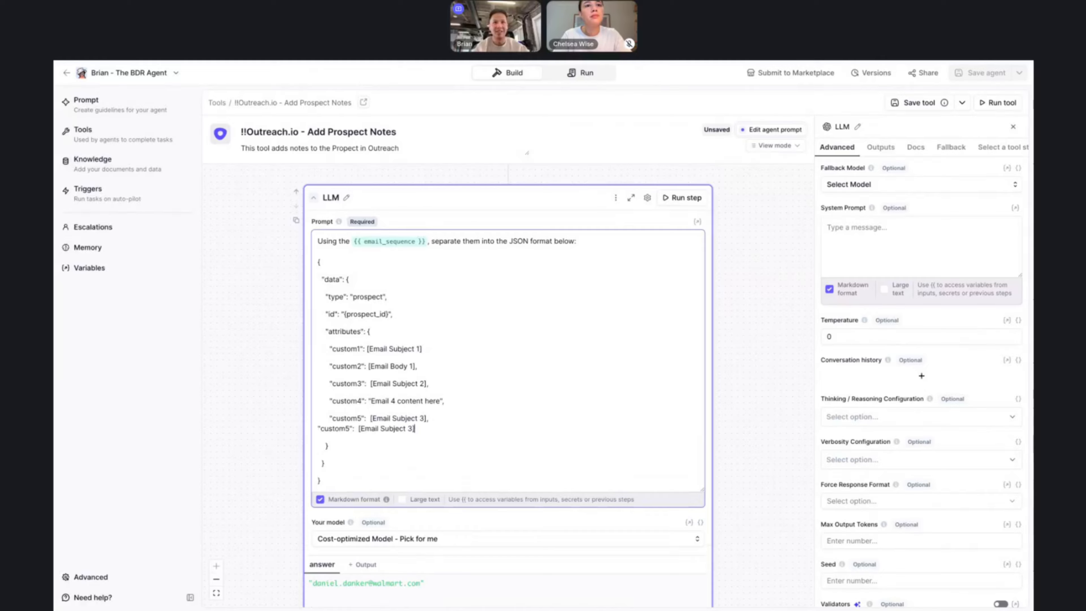
pyautogui.press('Return')
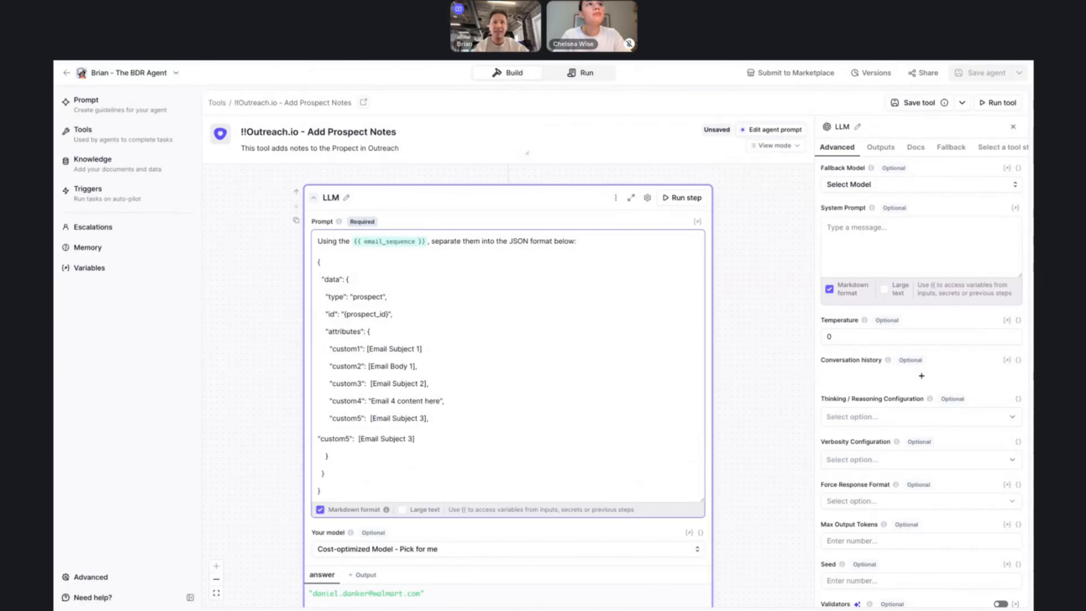
# Replace the unindented custom5 copy with the full original line, including its indentation and trailing comma
pyautogui.hotkey('shift', 'End')
pyautogui.press('super+c')
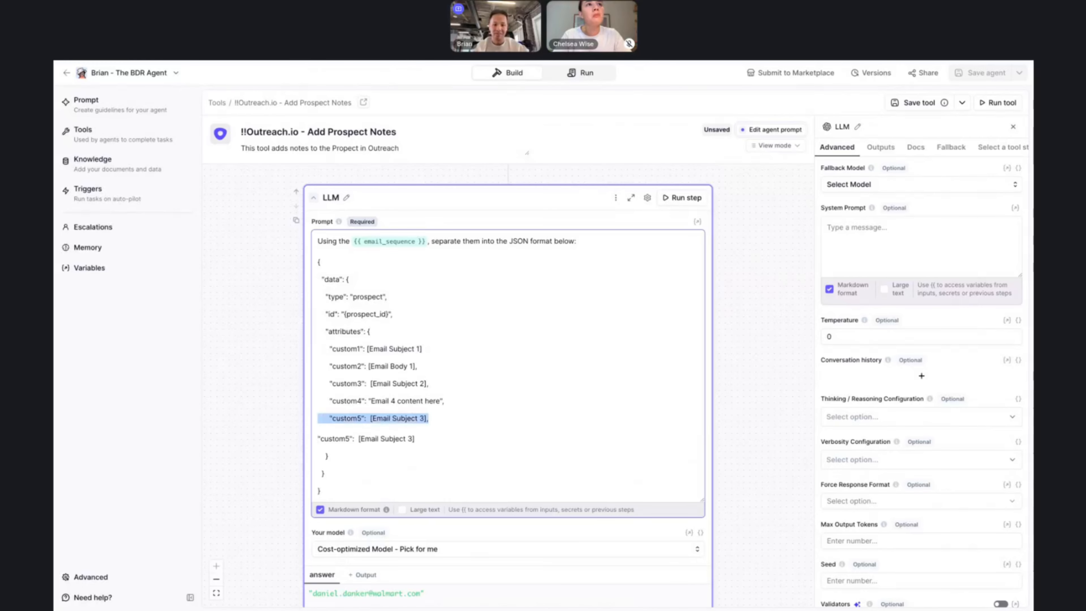
pyautogui.press('Down')
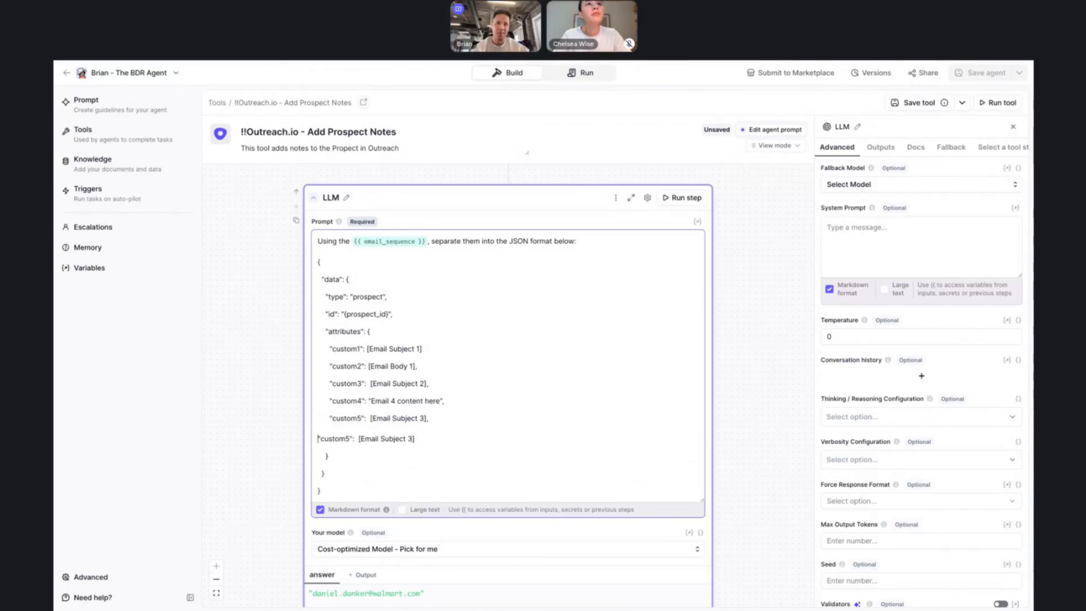
pyautogui.hotkey('shift', 'Home')
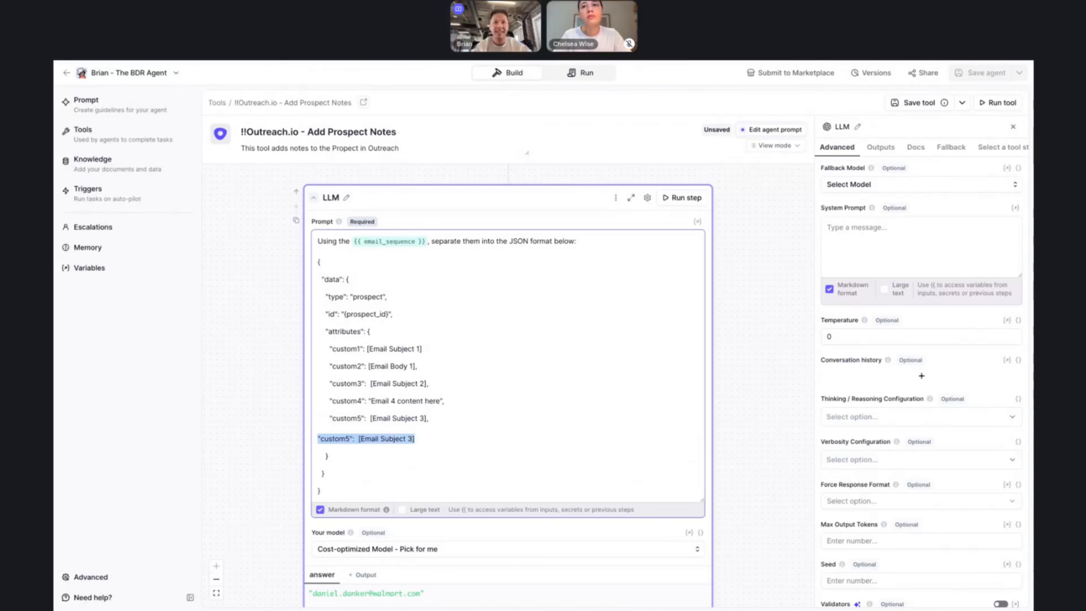
pyautogui.press('Down')
pyautogui.hotkey('shift', 'Home')
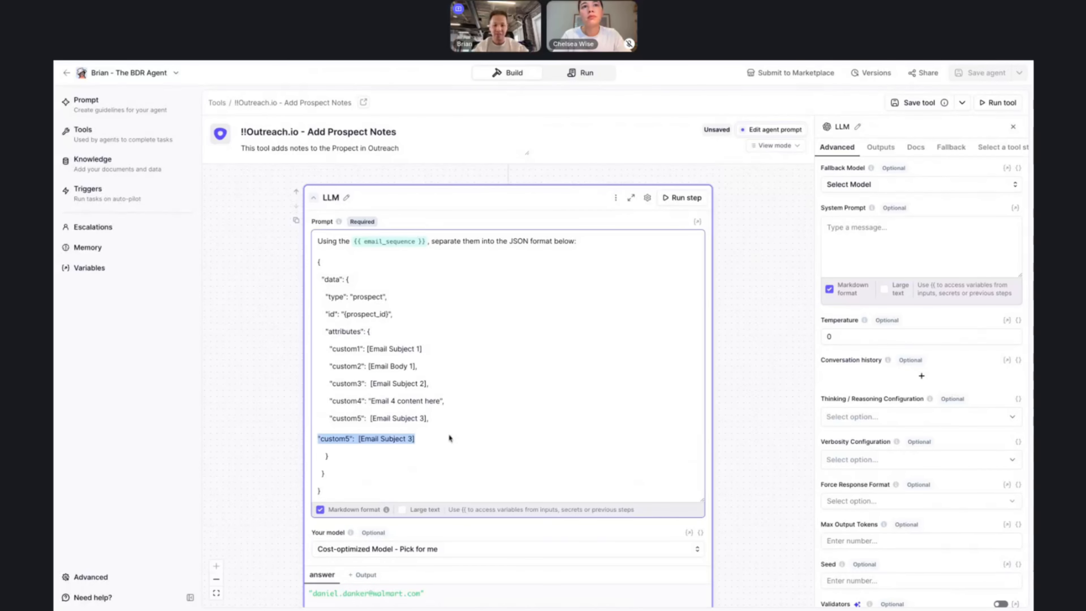
pyautogui.press('super+v')
pyautogui.press('Down')
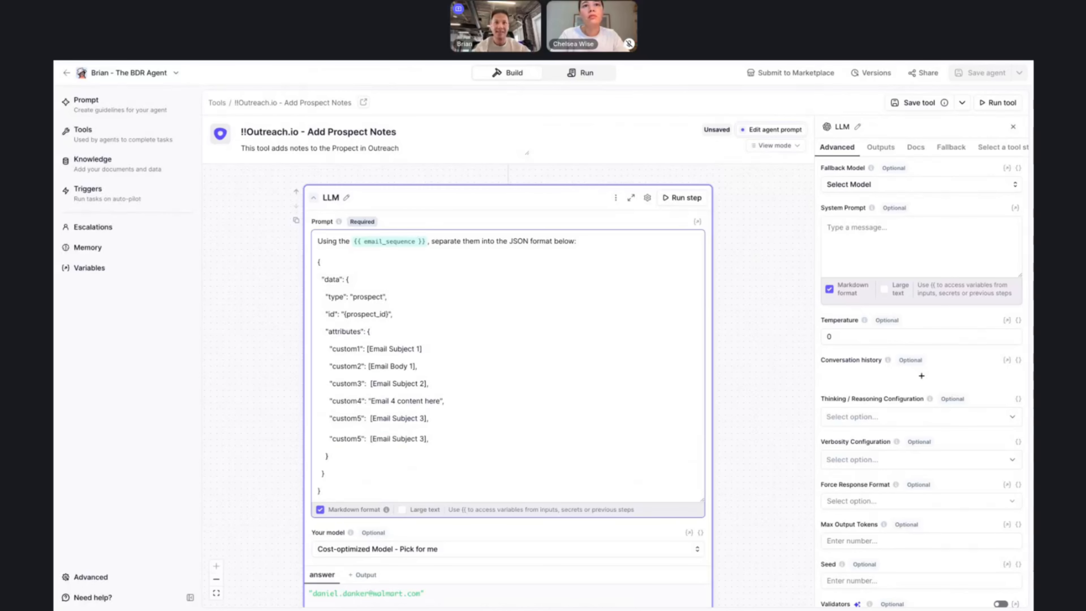
# Paste four more copies of the custom5 line beneath the existing duplicate
pyautogui.press('Up')
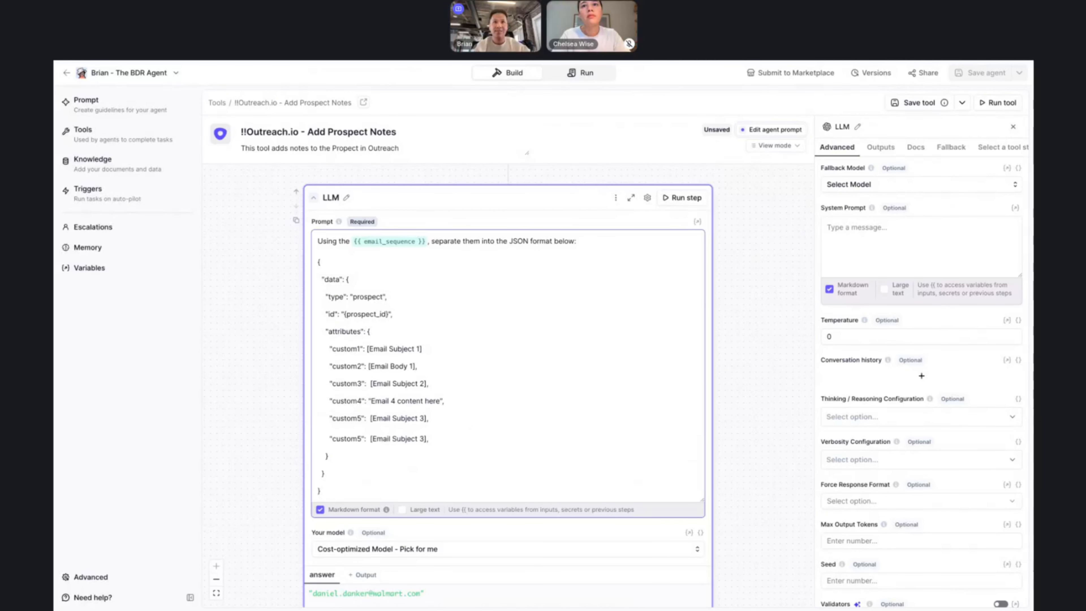
pyautogui.press('Return')
pyautogui.press('super+v')
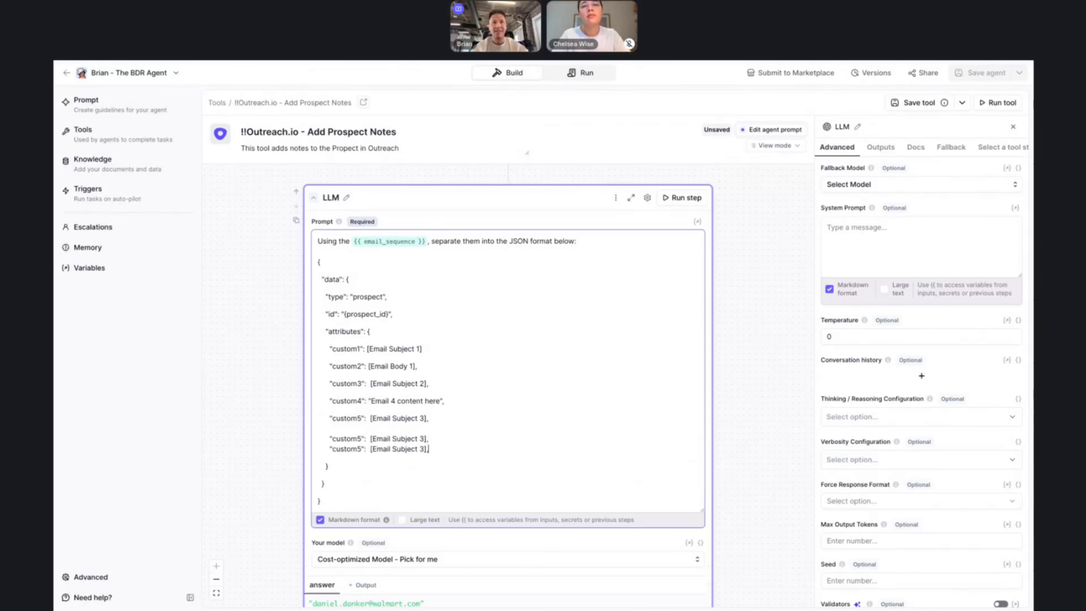
pyautogui.press('Return')
pyautogui.press('super+v')
pyautogui.press('Return')
pyautogui.press('super+v')
pyautogui.press('Return')
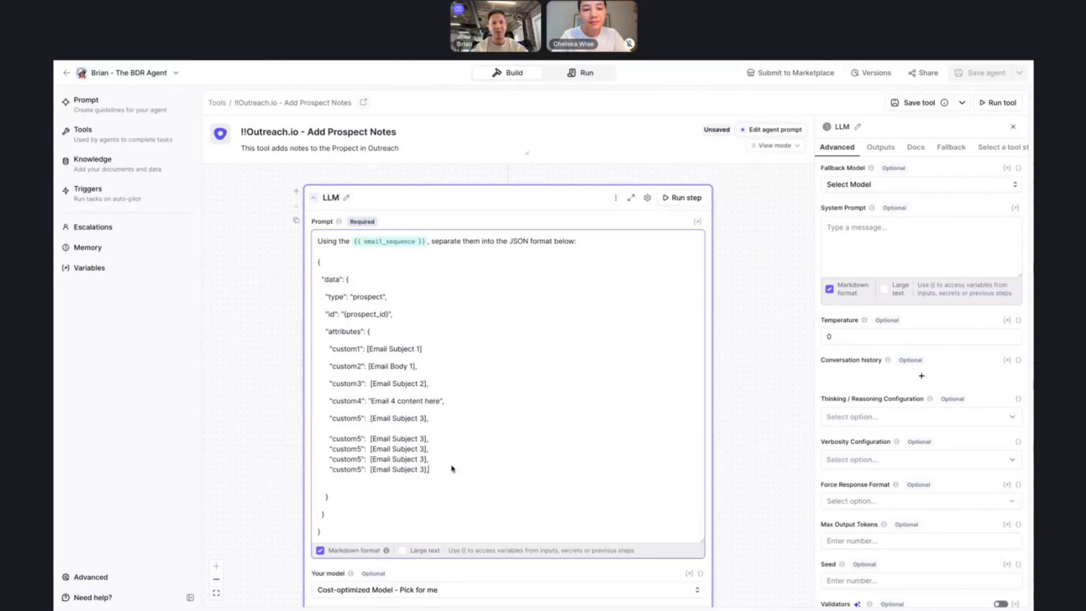
pyautogui.press('Return')
pyautogui.press('super+v')
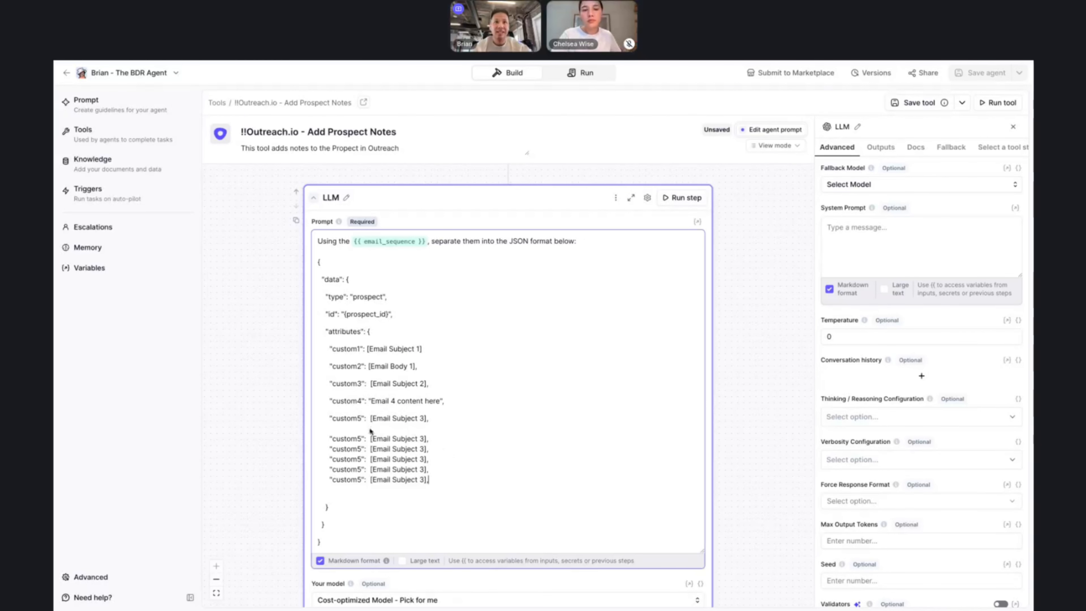
# Renumber the first four duplicated custom5 keys as custom6, custom7, custom8 and custom9
pyautogui.click(365, 439)
pyautogui.write('6')
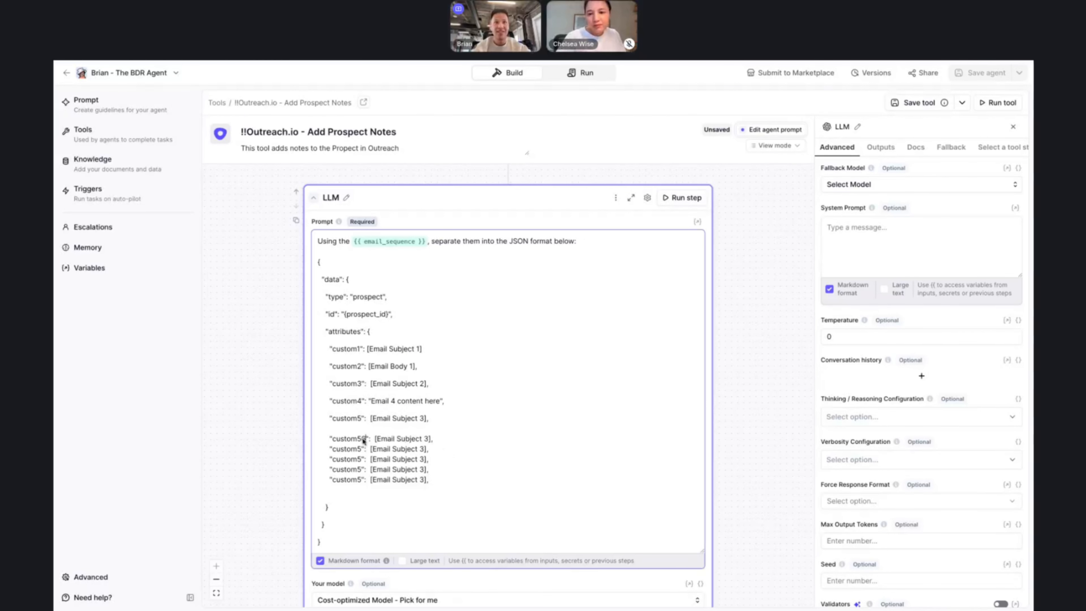
pyautogui.press('Left')
pyautogui.press('BackSpace')
pyautogui.click(361, 448)
pyautogui.press('BackSpace')
pyautogui.write('7')
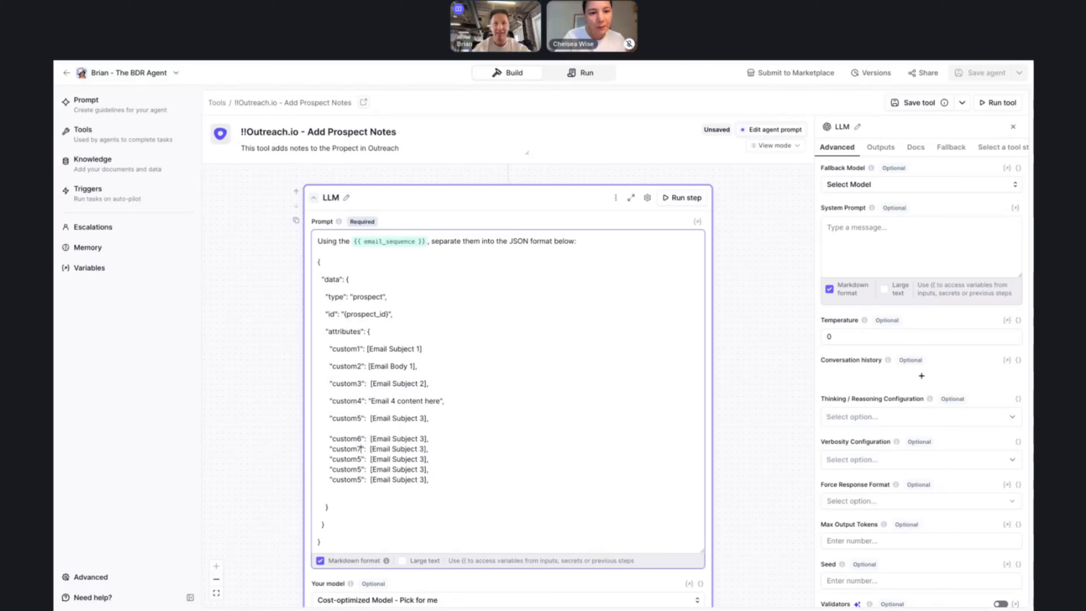
pyautogui.click(362, 459)
pyautogui.press('BackSpace')
pyautogui.write('8')
pyautogui.click(361, 468)
pyautogui.press('BackSpace')
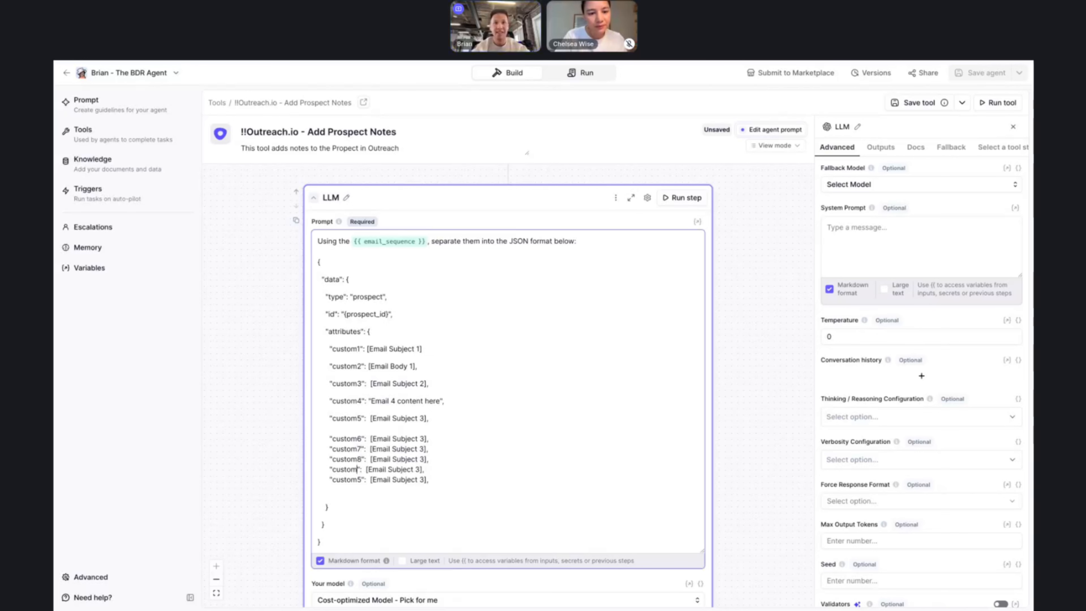
pyautogui.write('9')
# Rename the key of the last duplicated entry to custom20
pyautogui.press('Down')
pyautogui.press('BackSpace')
pyautogui.write('10')
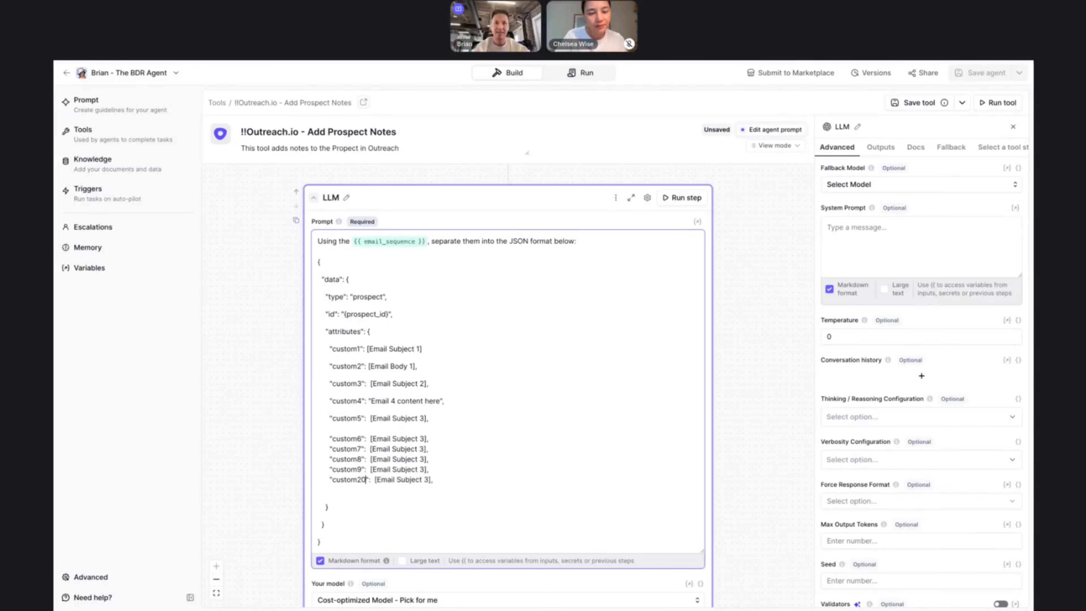
pyautogui.press('BackSpace')
pyautogui.press('BackSpace')
pyautogui.write('20')
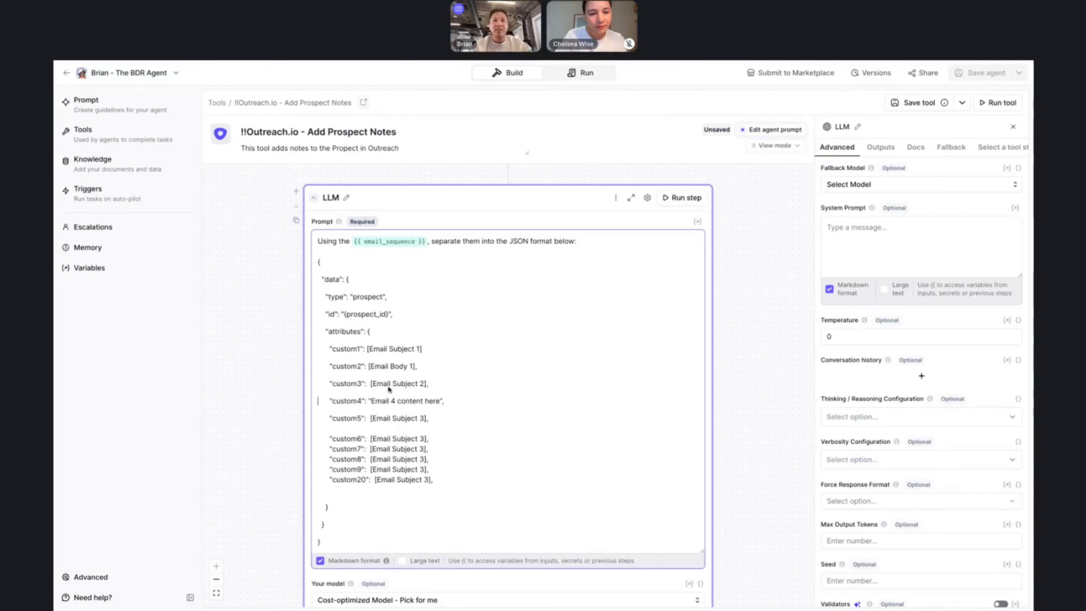
# Copy the custom2 placeholder over the custom4 value and change it to [Email Body 2]
pyautogui.hotkey('shift', 'End')
pyautogui.hotkey('ctrl', 'c')
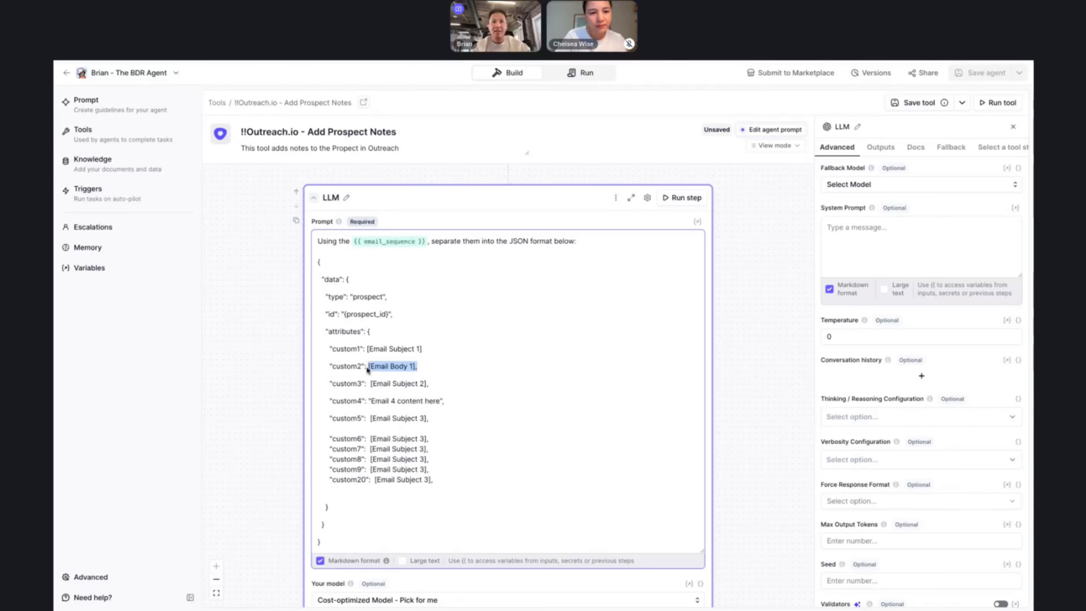
pyautogui.click(377, 401)
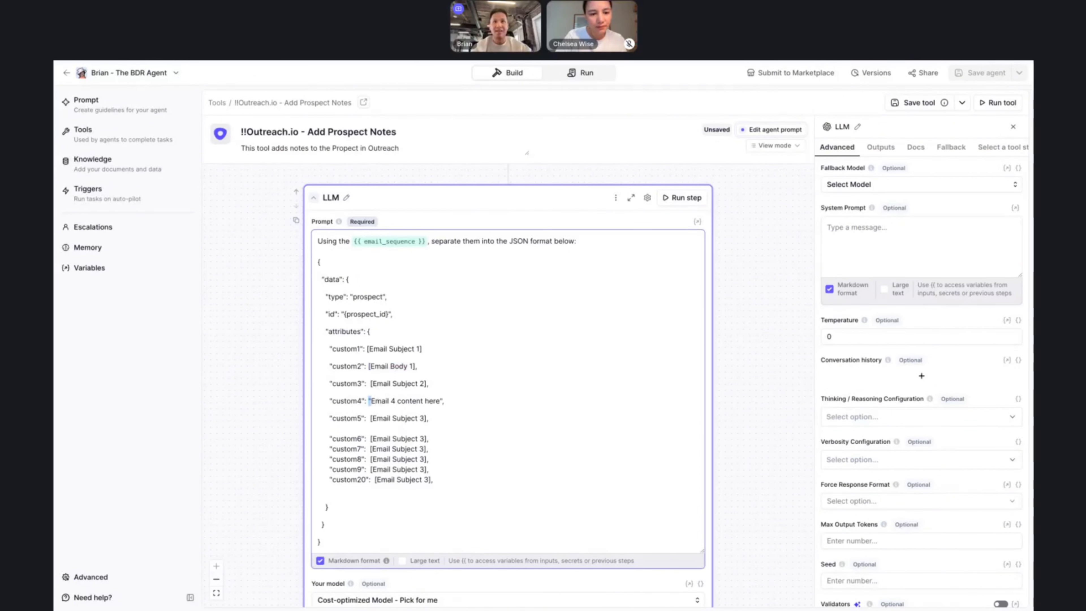
pyautogui.click(460, 409)
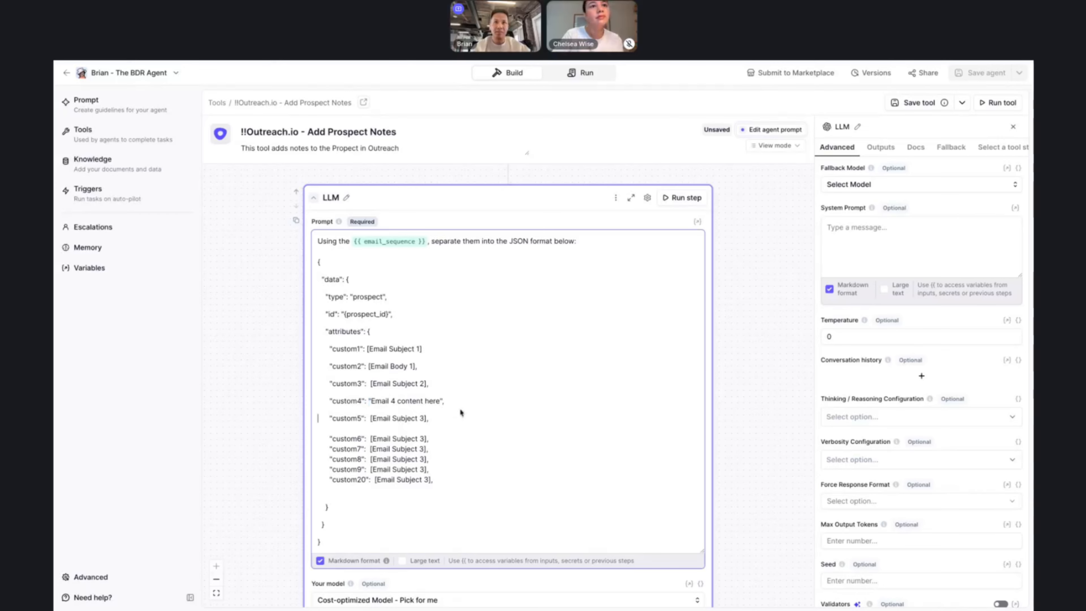
pyautogui.press('Left')
pyautogui.hotkey('shift', 'Home')
pyautogui.hotkey('shift', 'Right')
pyautogui.hotkey('shift', 'Right')
pyautogui.hotkey('shift', 'Right')
pyautogui.hotkey('shift', 'Right')
pyautogui.hotkey('shift', 'Right')
pyautogui.hotkey('shift', 'Right')
pyautogui.hotkey('shift', 'Right')
pyautogui.hotkey('shift', 'Right')
pyautogui.hotkey('shift', 'Right')
pyautogui.hotkey('shift', 'Right')
pyautogui.hotkey('shift', 'Right')
pyautogui.hotkey('shift', 'Right')
pyautogui.hotkey('shift', 'Right')
pyautogui.hotkey('shift', 'Right')
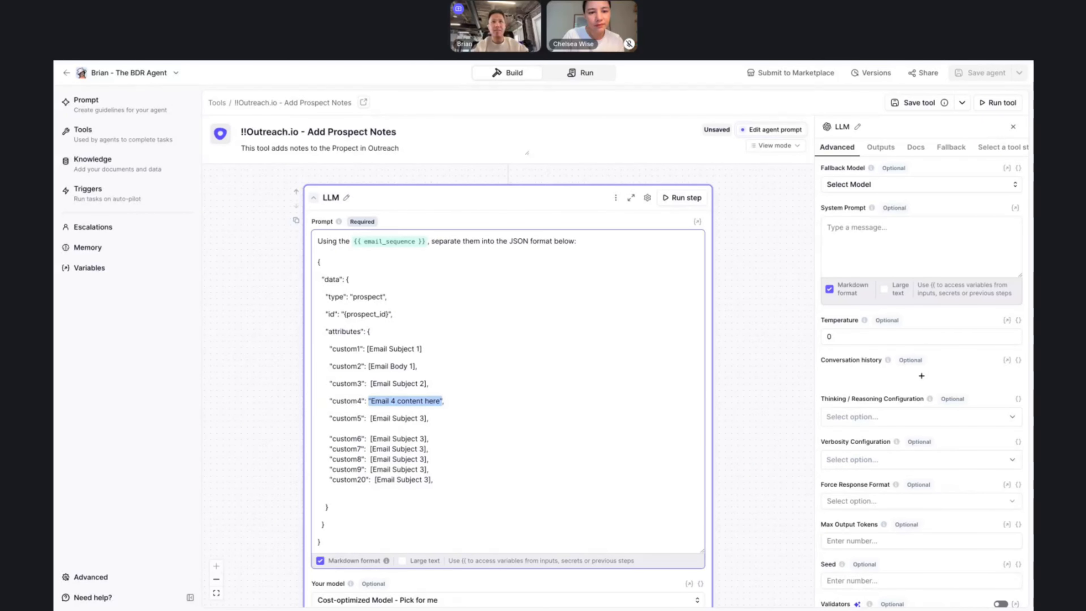
pyautogui.hotkey('ctrl', 'v')
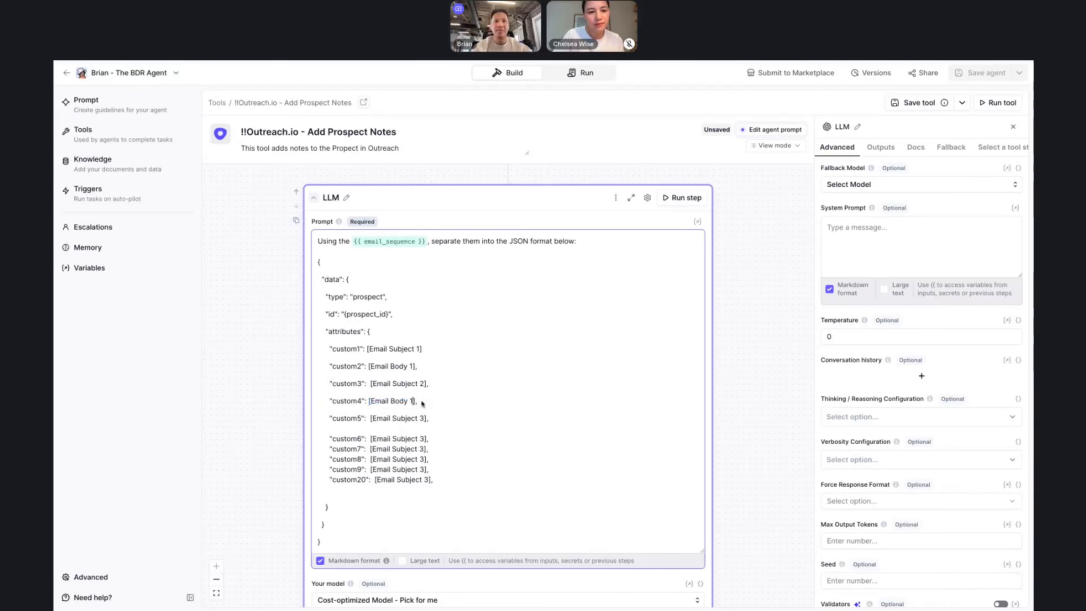
pyautogui.press('BackSpace')
pyautogui.write('2')
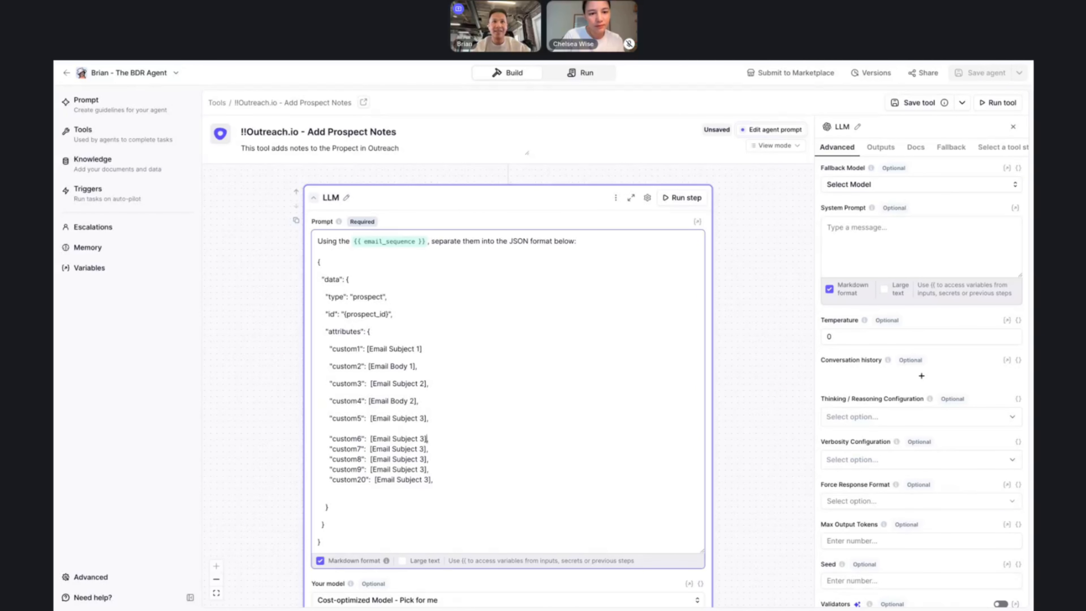
# Set the custom6 value to [Email Body 3], custom7 to [Email Subject 4] and custom9 to [Email Subject 5]
pyautogui.moveTo(420, 438); pyautogui.dragTo(371, 439)
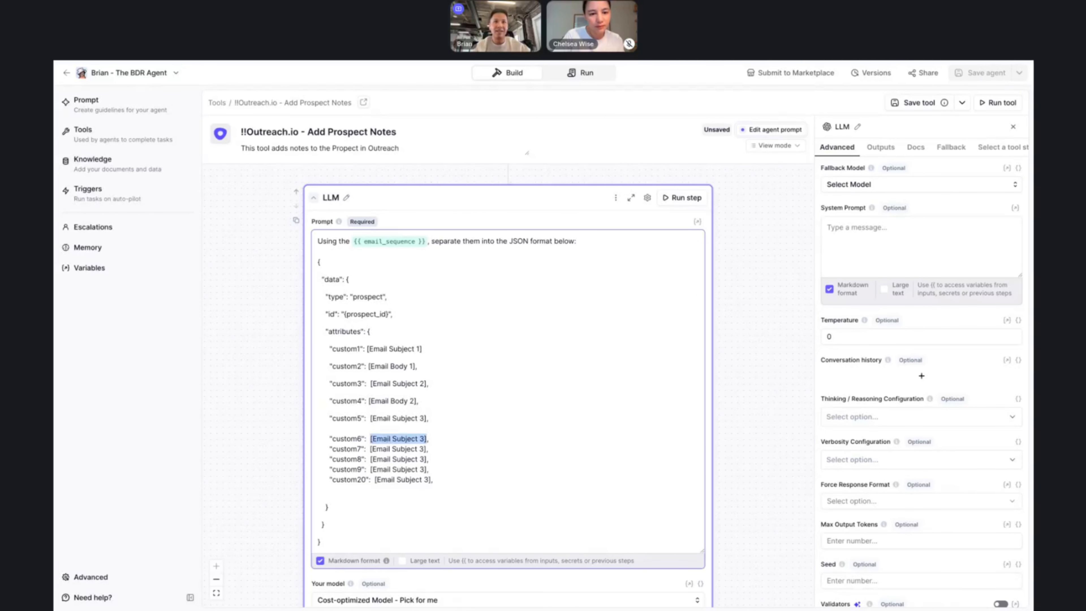
pyautogui.write('[Email Body 1')
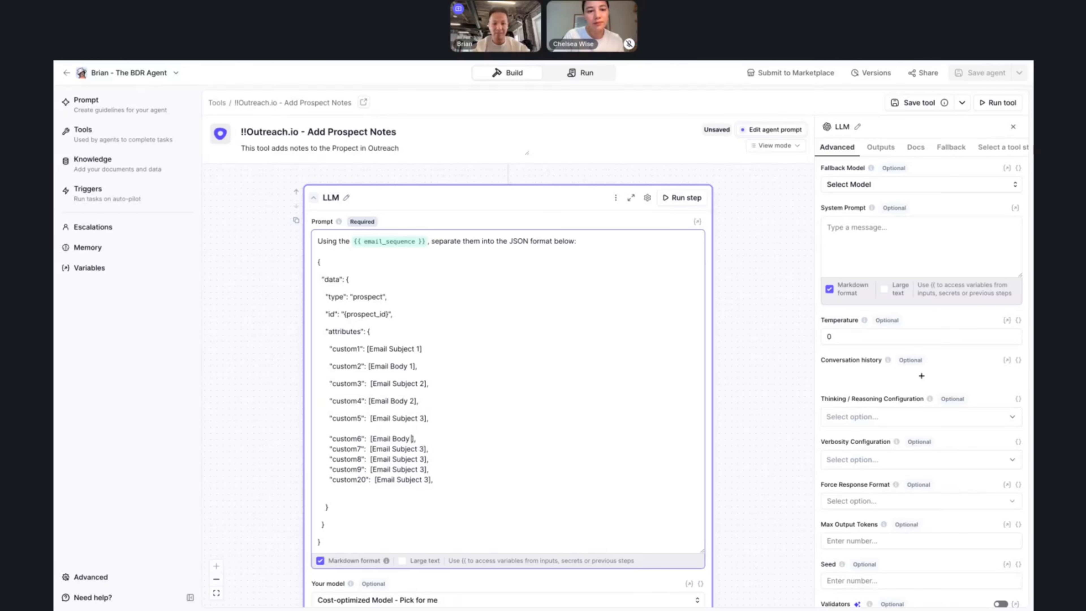
pyautogui.write('3')
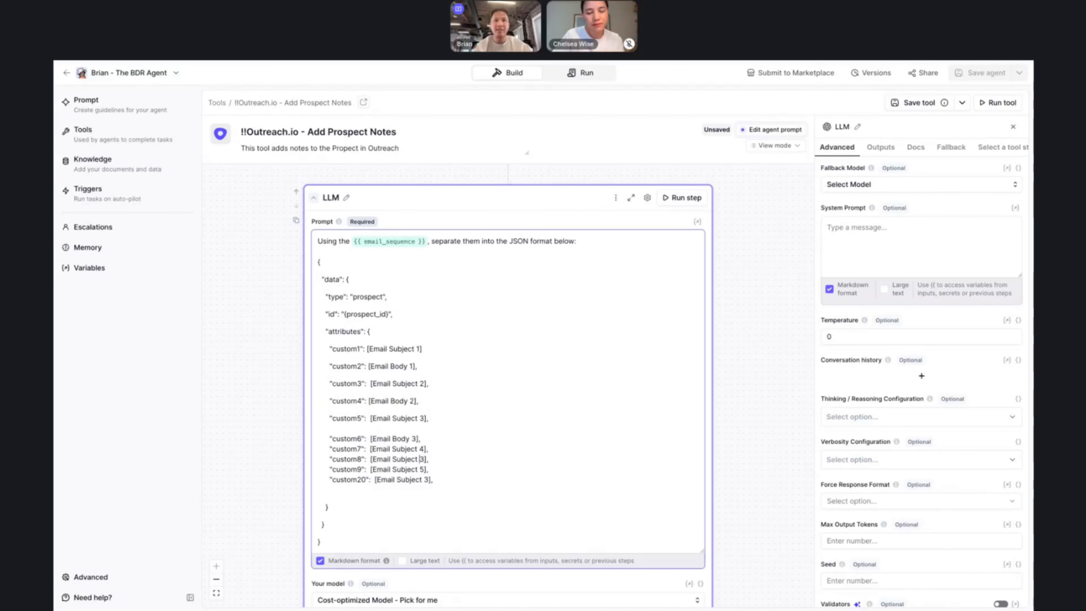
# Change the custom8 value to [Email Body 4] and the custom20 value to [Email Body 5]
pyautogui.doubleClick(417, 459)
pyautogui.write('Body')
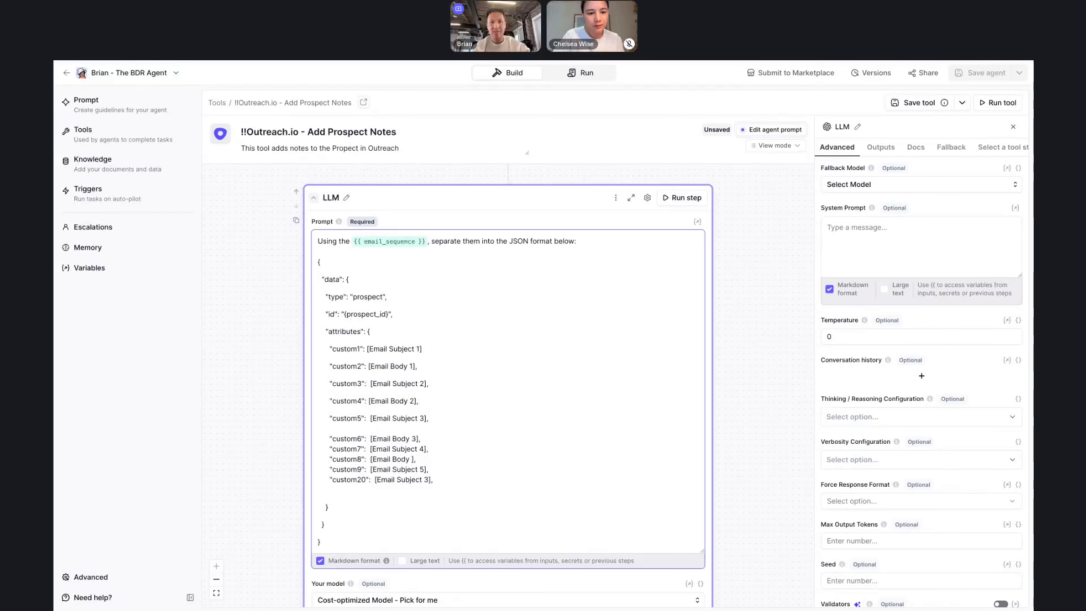
pyautogui.doubleClick(423, 479)
pyautogui.write('Body')
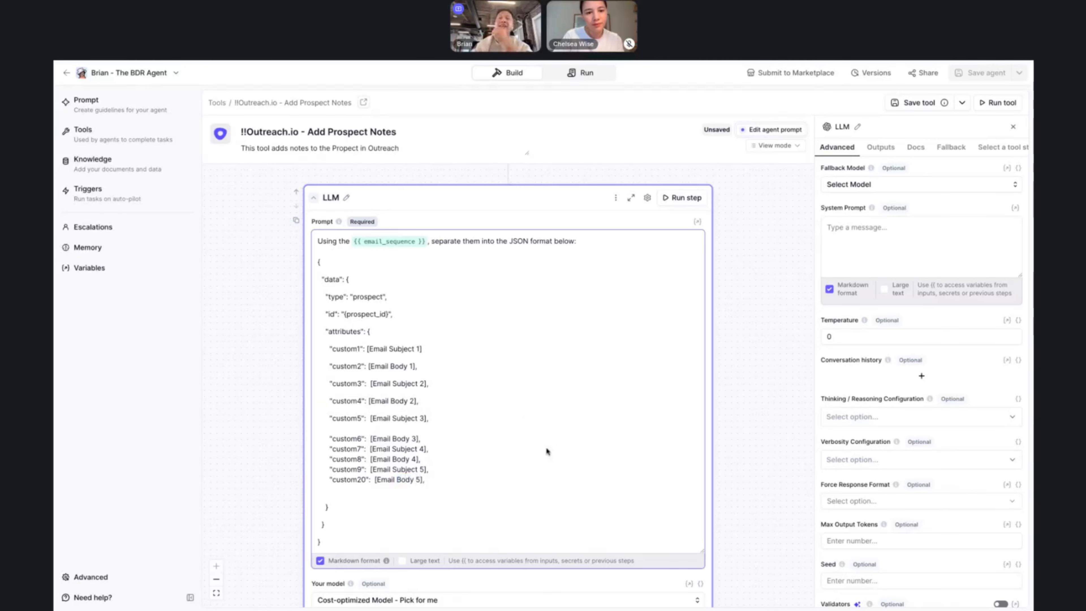
# Rename the custom20 key in the LLM prompt's JSON to custom10
pyautogui.scroll(1, 548, 451)
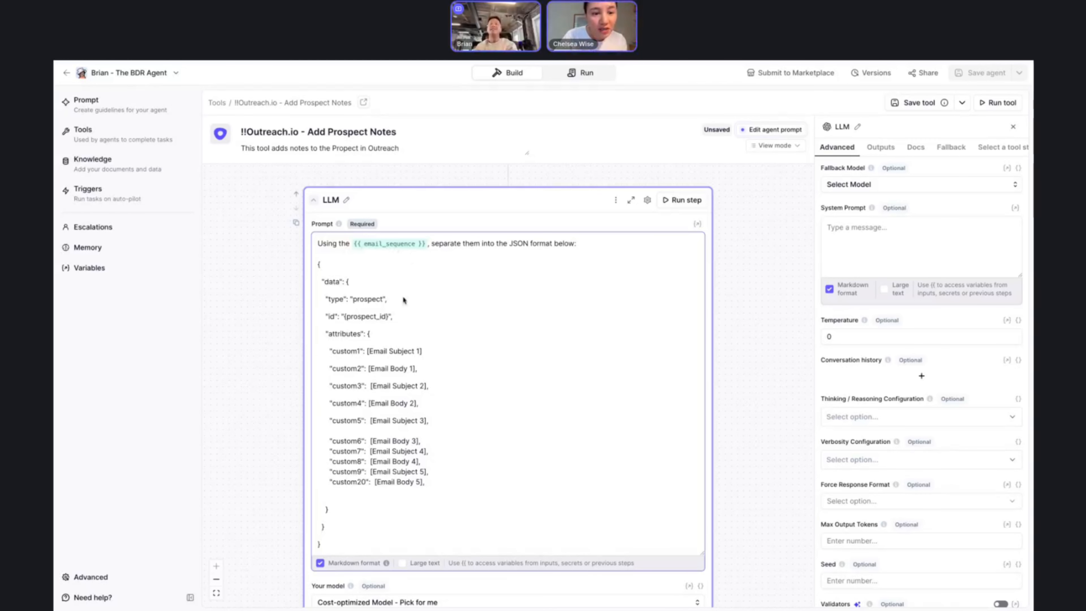
pyautogui.click(358, 482)
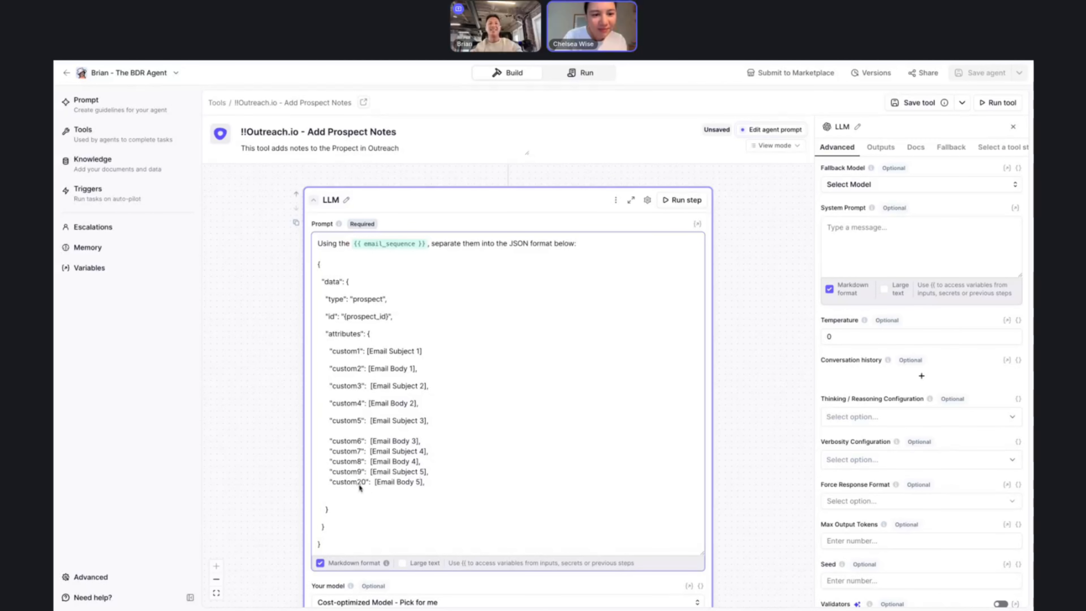
pyautogui.press('Delete')
pyautogui.write('1')
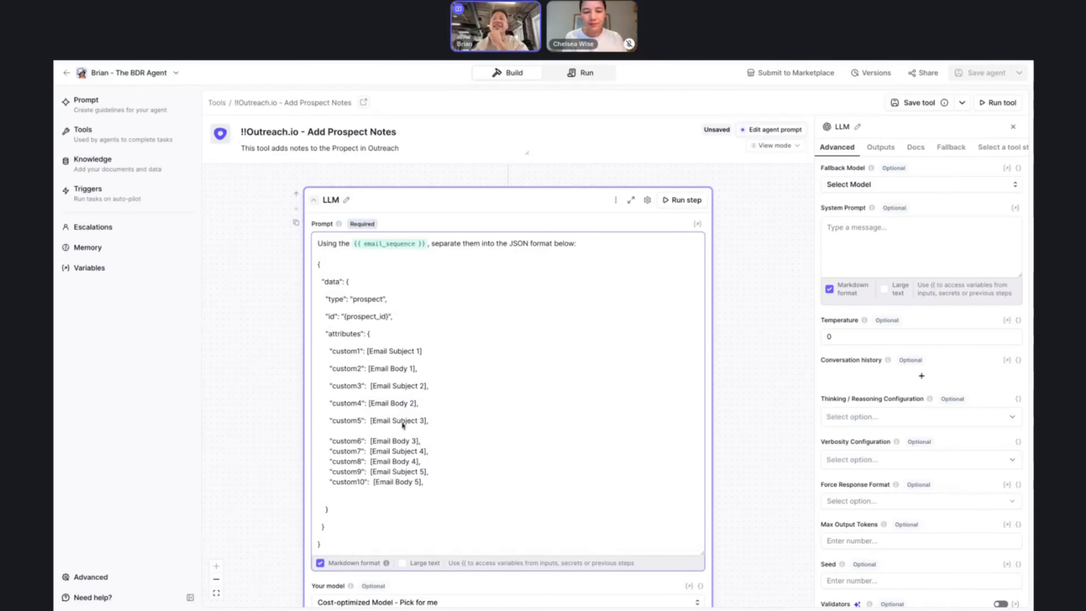
pyautogui.scroll(-2, 404, 423)
pyautogui.scroll(3, 402, 425)
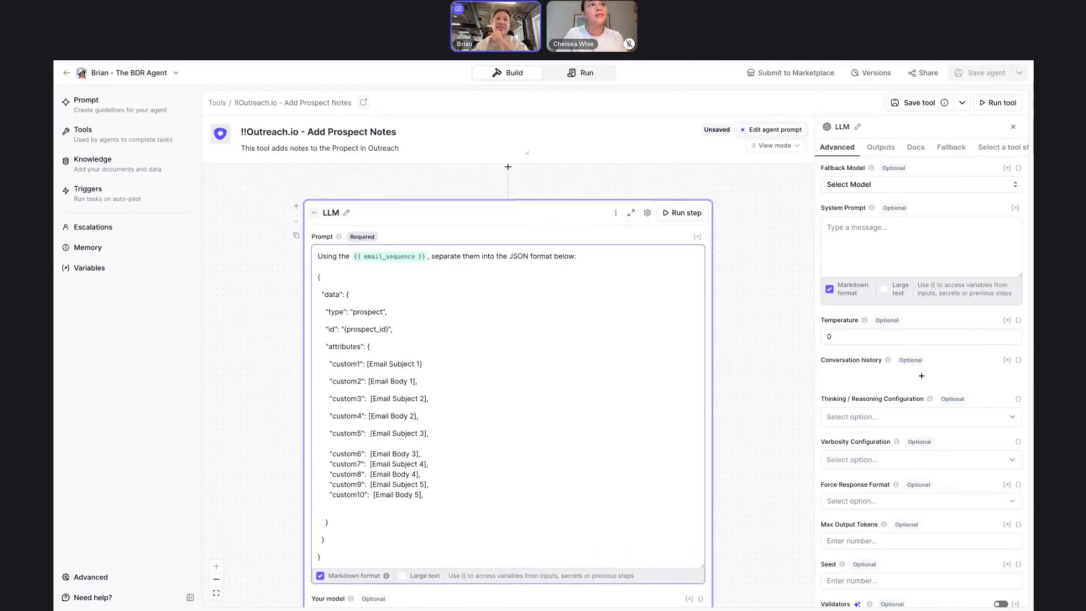
# Replace the {prospect_id} placeholder in the prompt's id value with the variable outreach_prospect_id.response_body.data[*].id
pyautogui.click(388, 332)
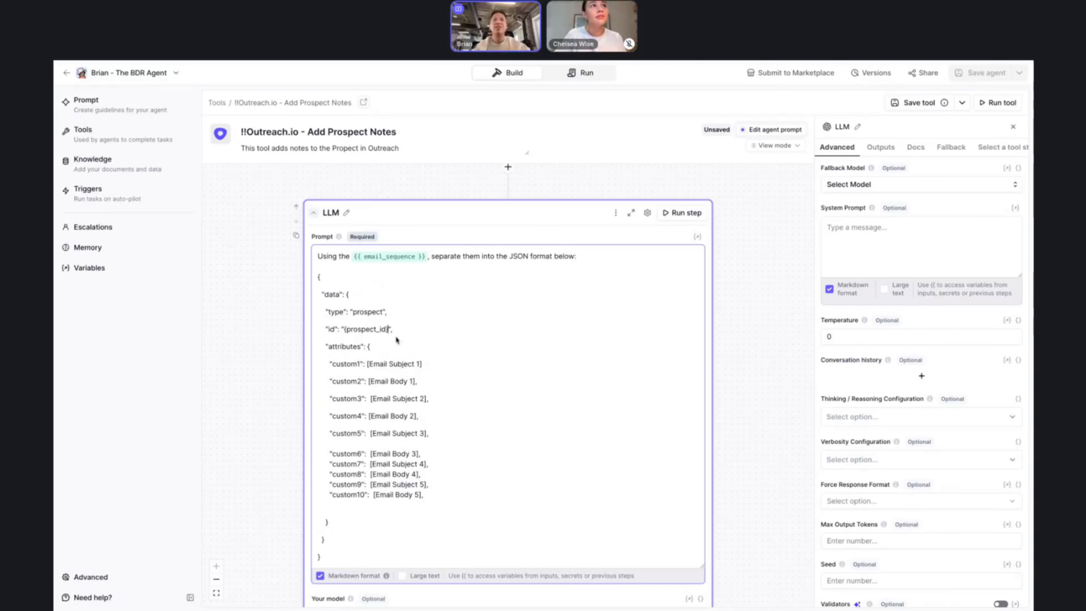
pyautogui.scroll(5, 397, 340)
pyautogui.moveTo(369, 201)
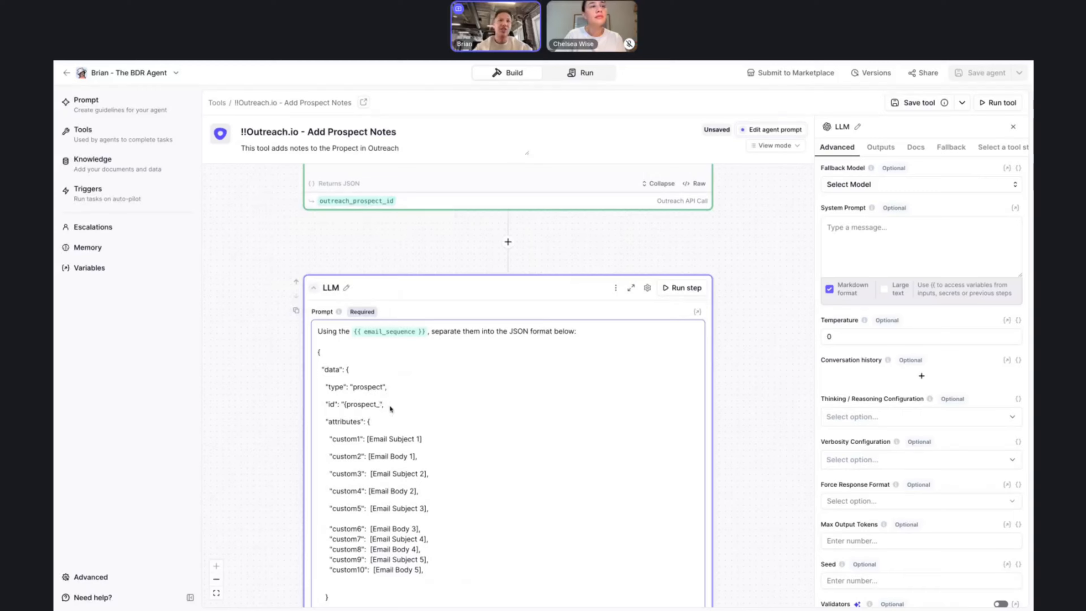
pyautogui.press('BackSpace')
pyautogui.press('BackSpace')
pyautogui.press('BackSpace')
pyautogui.press('BackSpace')
pyautogui.press('BackSpace')
pyautogui.press('BackSpace')
pyautogui.press('BackSpace')
pyautogui.press('BackSpace')
pyautogui.press('BackSpace')
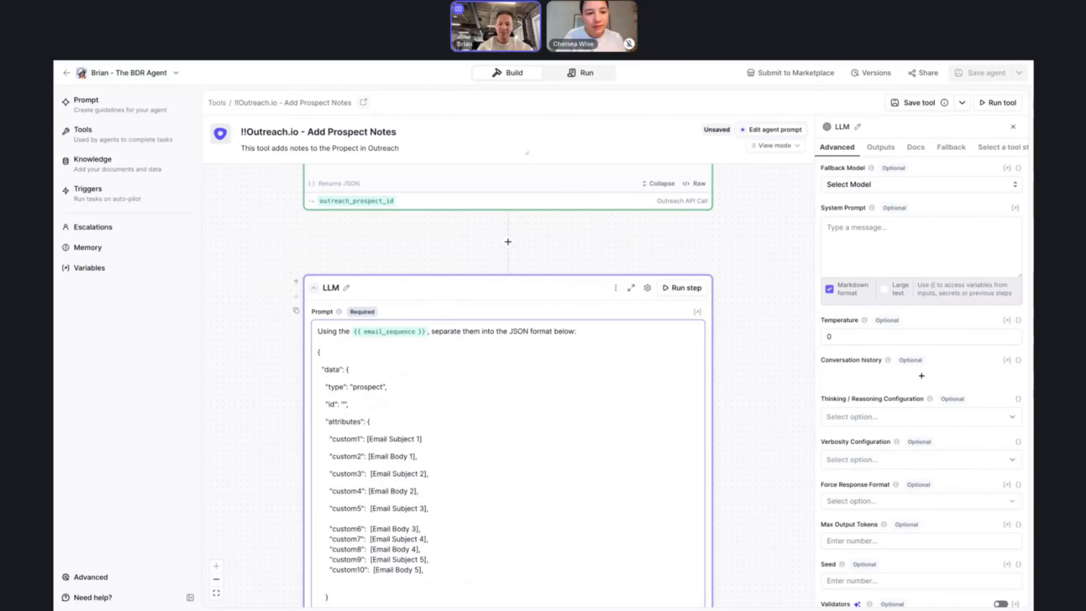
pyautogui.write('{{')
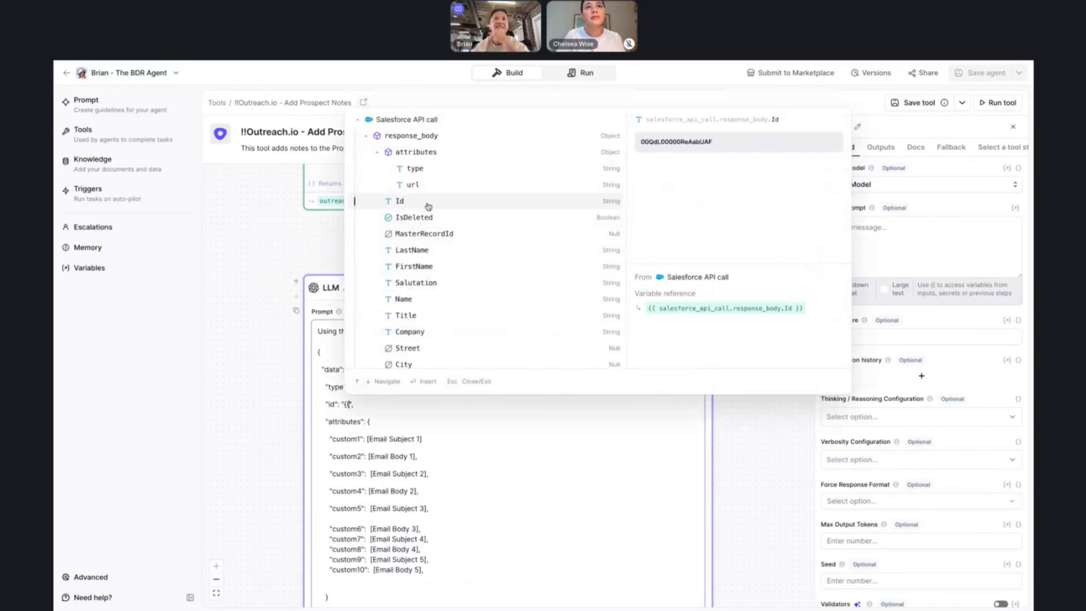
pyautogui.scroll(-15, 426, 235)
pyautogui.scroll(3, 426, 235)
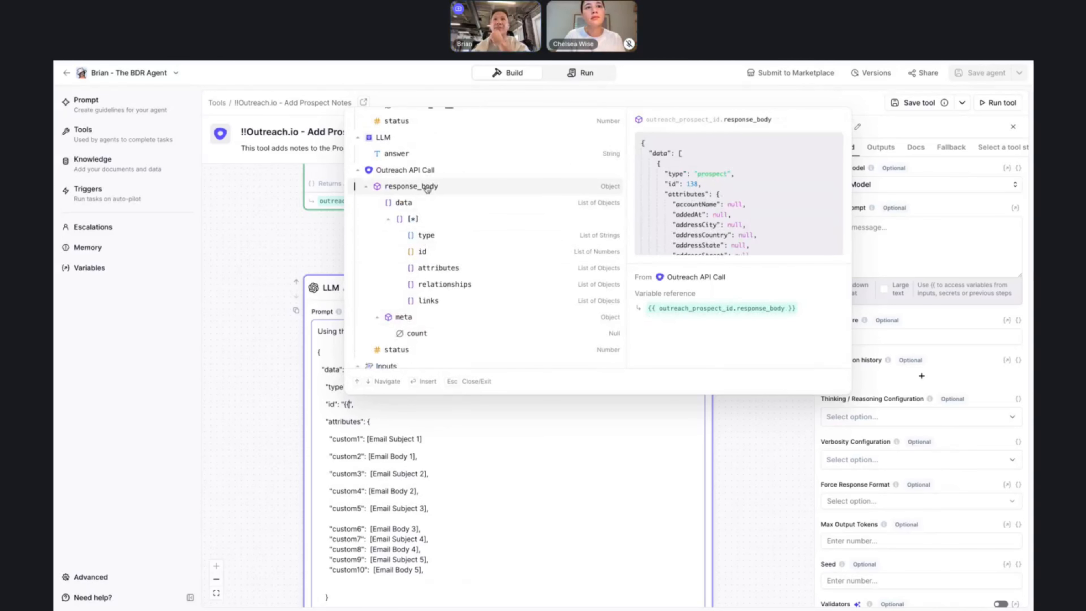
pyautogui.click(426, 257)
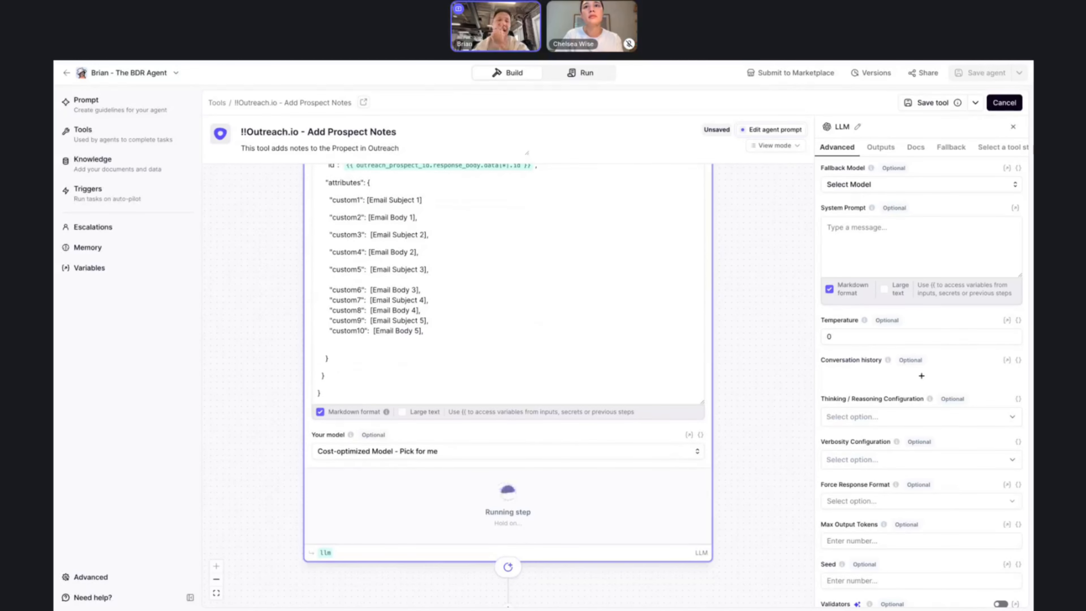
# Examine the prospect data in the Outreach API Call response and compare it with the LLM step's answer
pyautogui.scroll(7, 436, 302)
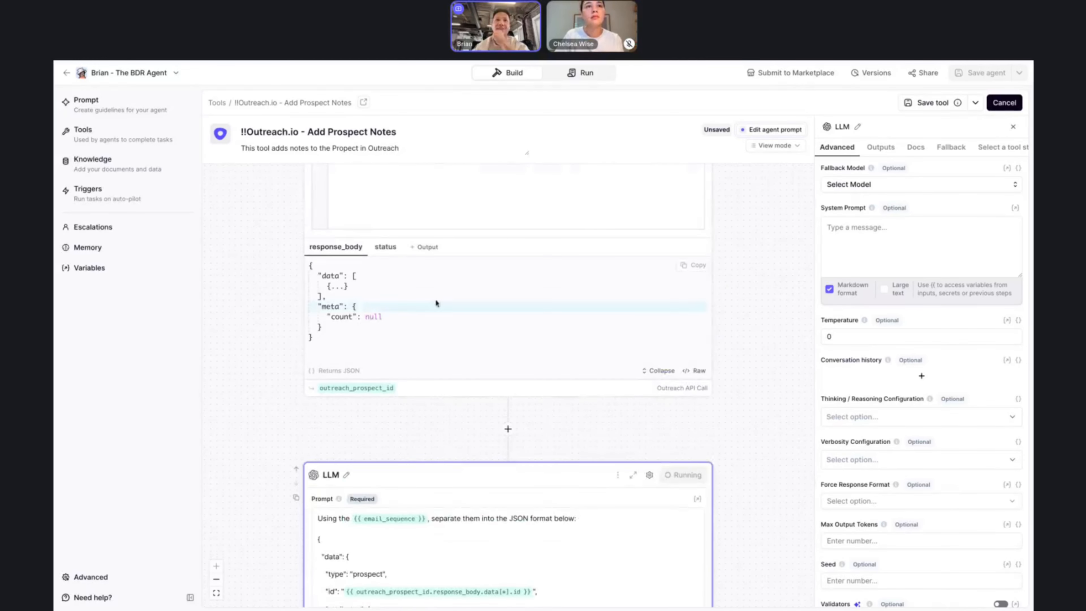
pyautogui.click(337, 286)
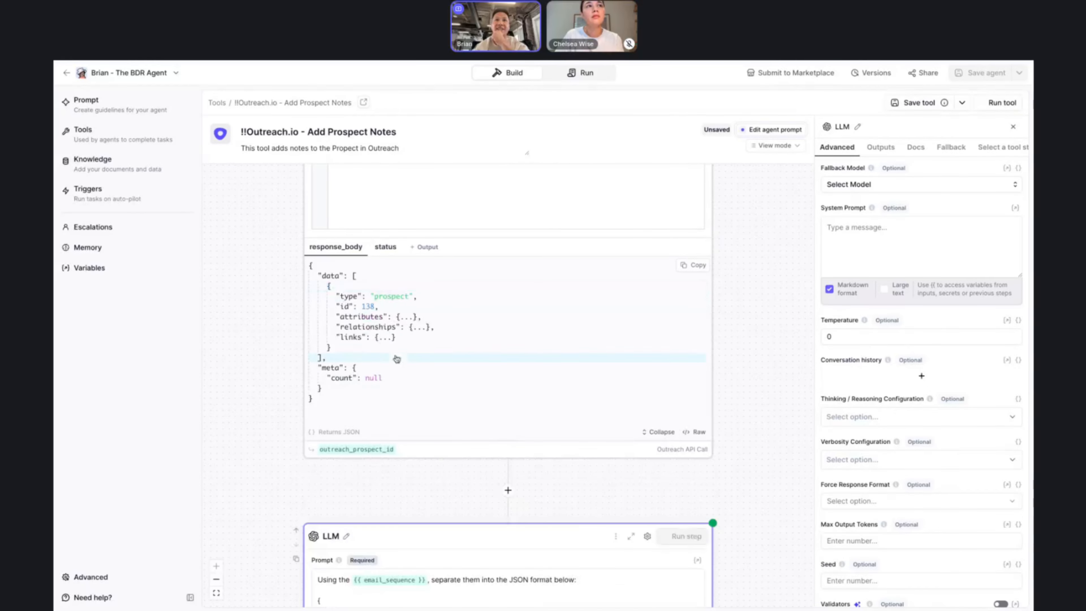
pyautogui.scroll(-10, 391, 373)
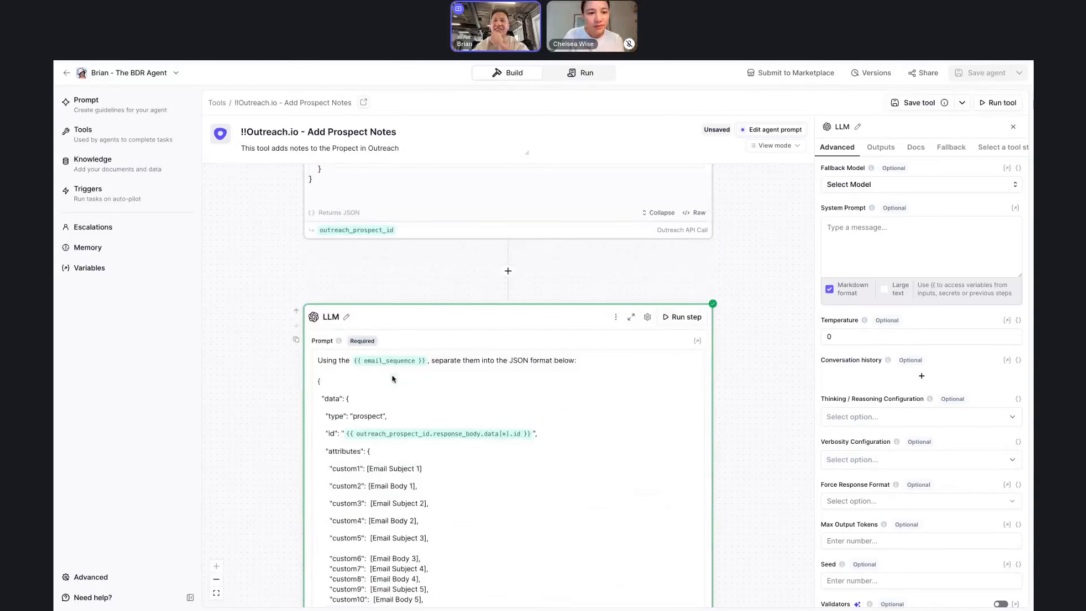
pyautogui.scroll(-2, 391, 376)
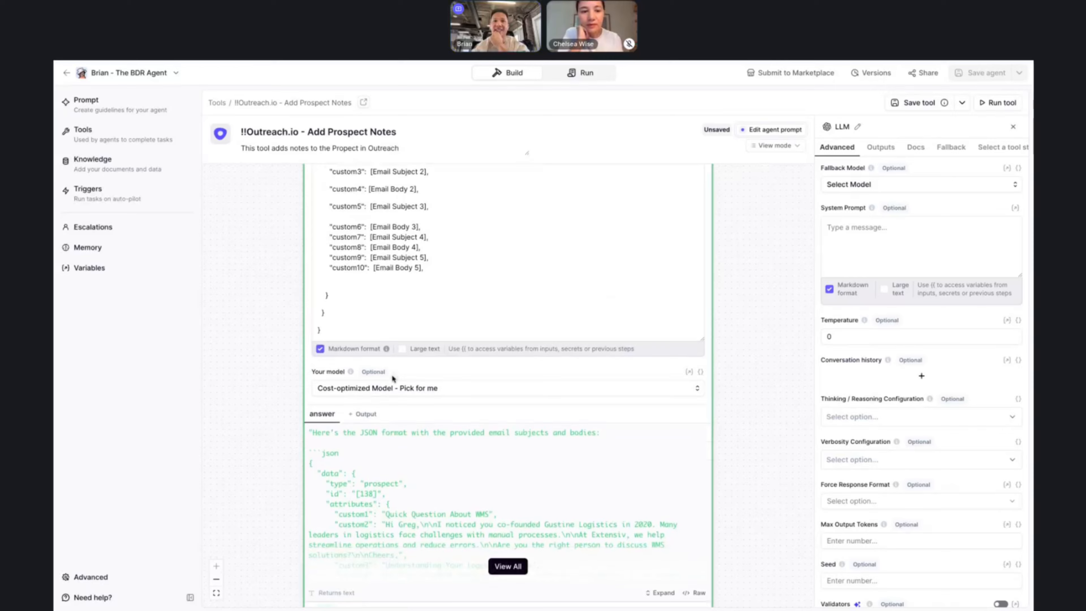
pyautogui.scroll(3, 424, 380)
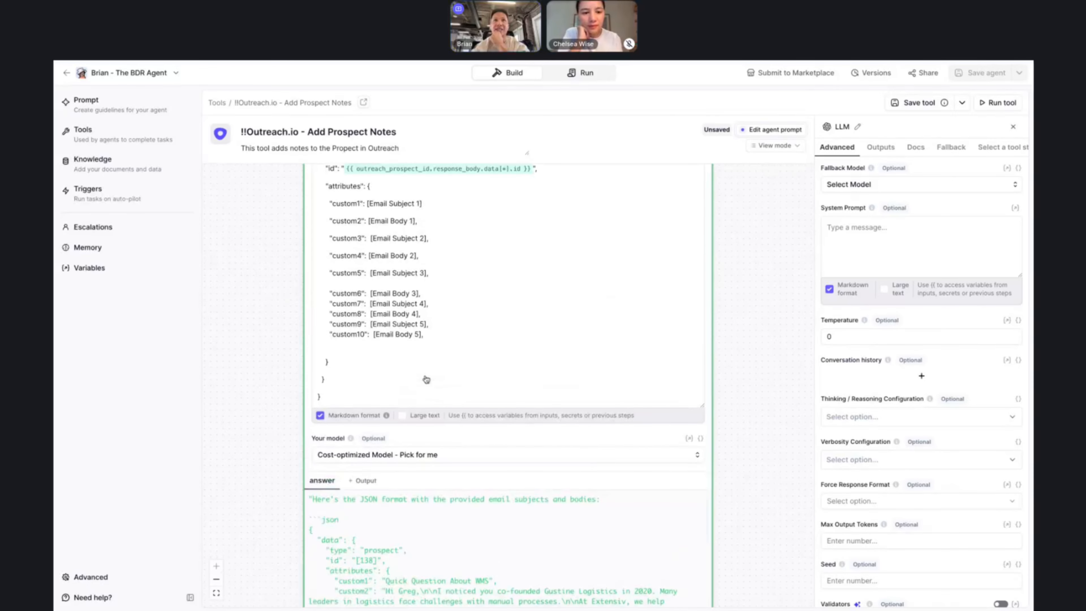
pyautogui.scroll(2, 426, 378)
pyautogui.scroll(-7, 424, 384)
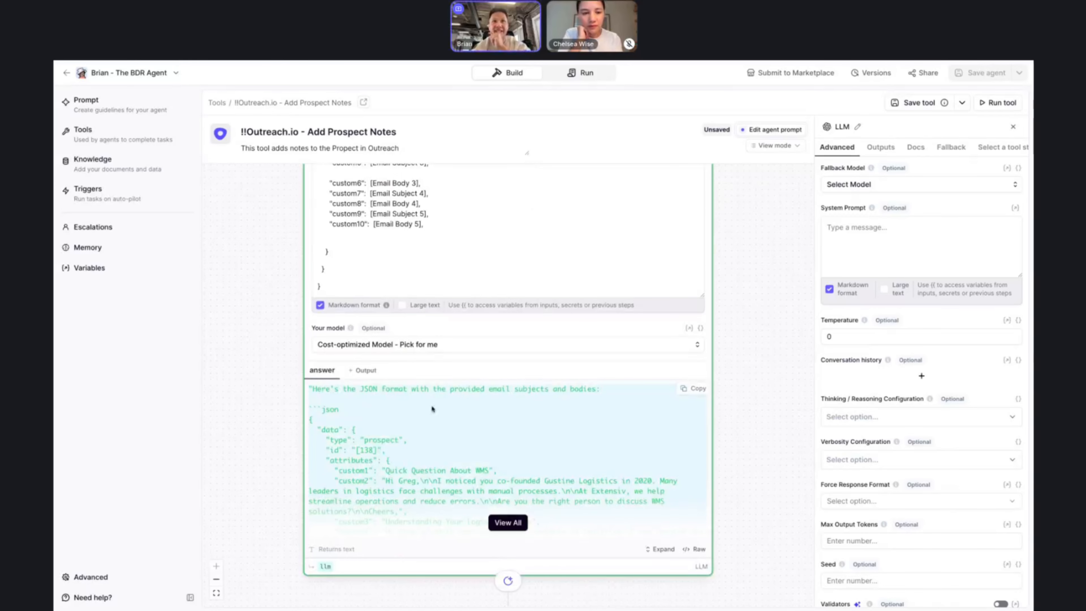
# Remove the quotation marks around the id variable in the prompt and rerun the LLM step
pyautogui.scroll(8, 498, 231)
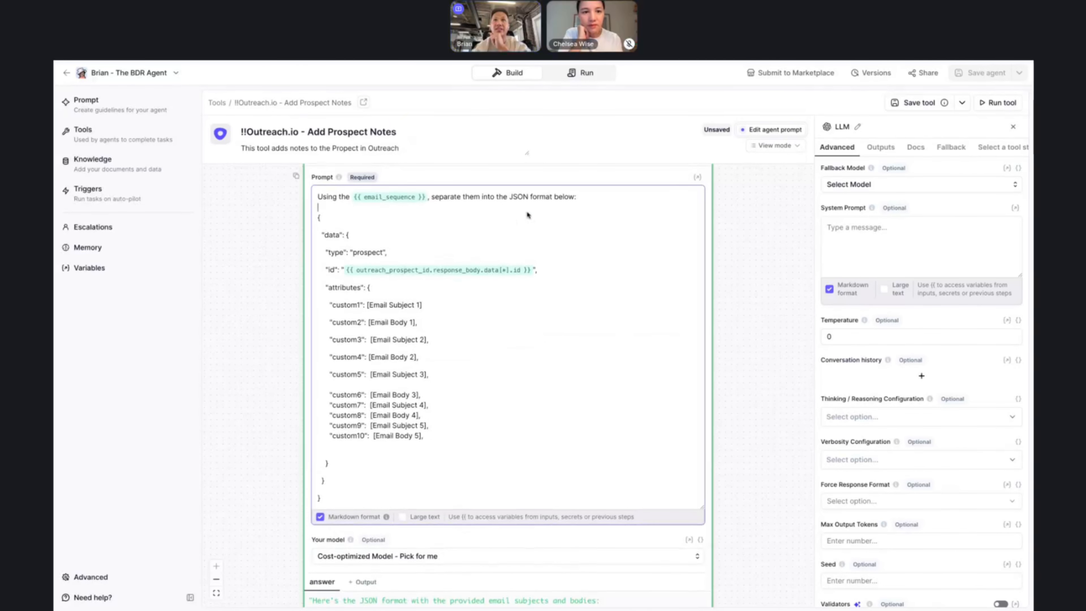
pyautogui.click(555, 273)
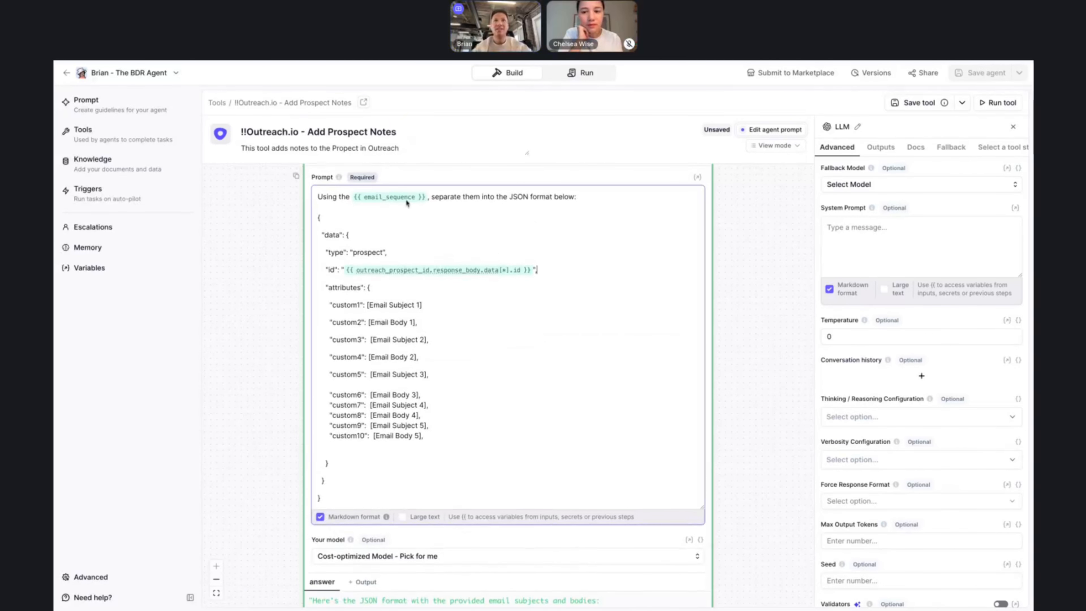
pyautogui.click(407, 213)
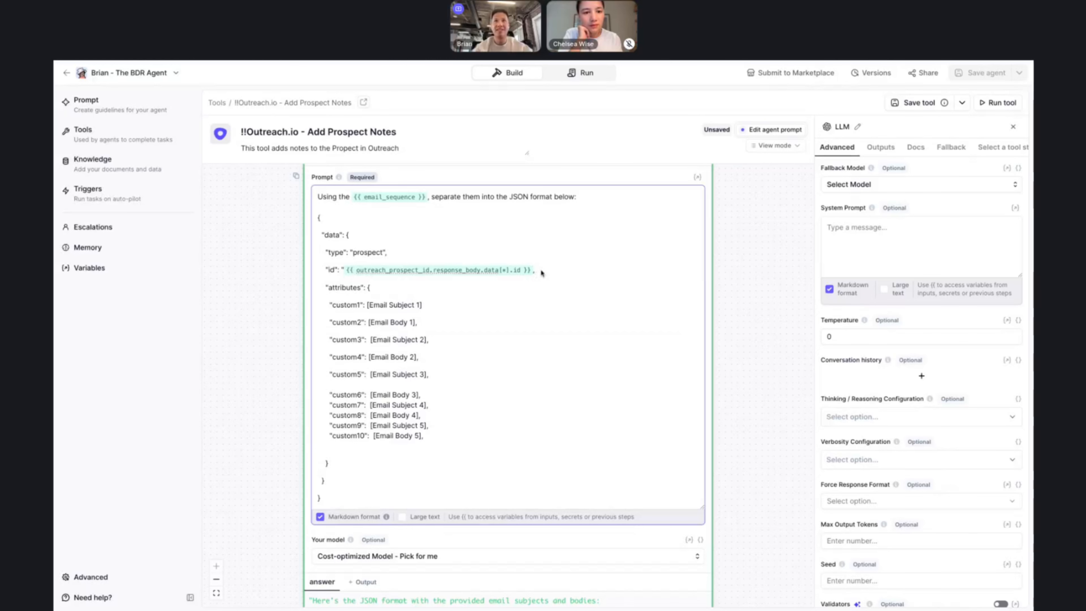
pyautogui.press('BackSpace')
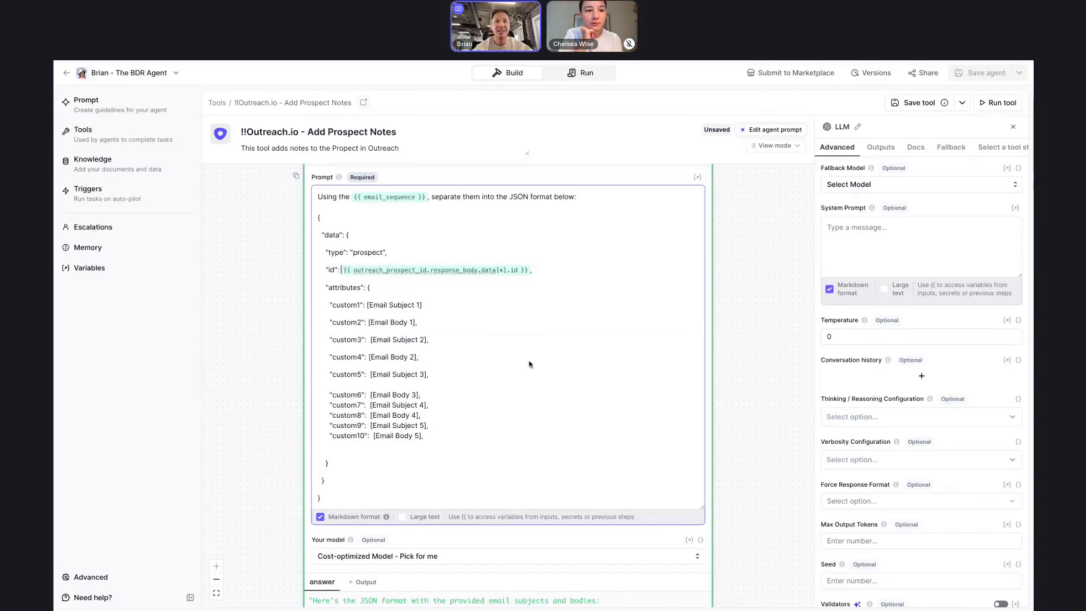
pyautogui.scroll(-1, 529, 364)
pyautogui.scroll(3, 596, 301)
pyautogui.click(680, 241)
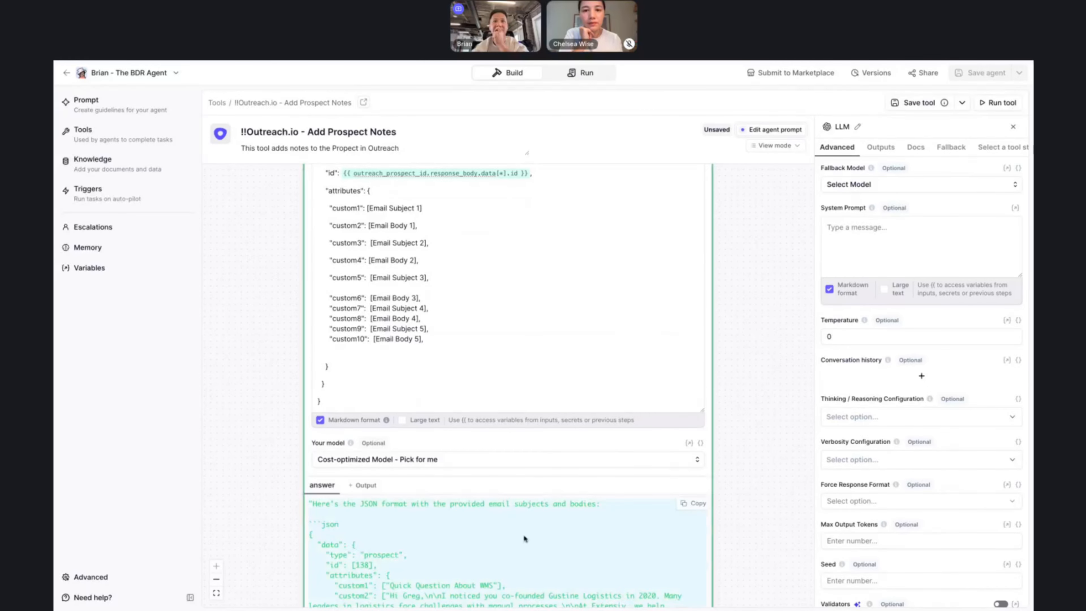
# Show the LLM step's full answer and examine how the id and the custom fields are formatted
pyautogui.scroll(-1, 524, 538)
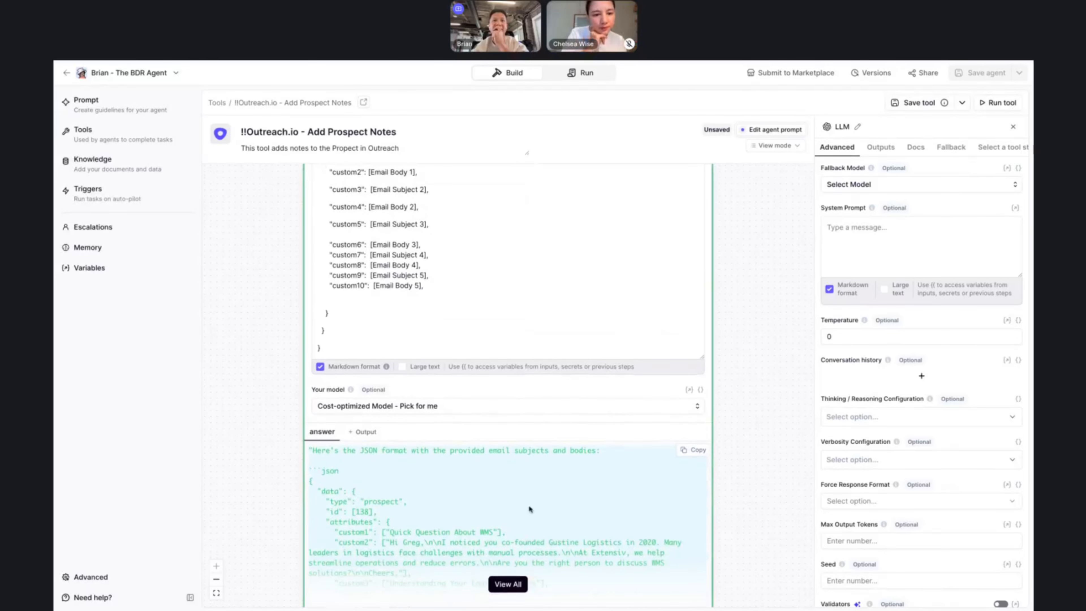
pyautogui.click(347, 408)
pyautogui.click(354, 511)
pyautogui.scroll(-2, 407, 539)
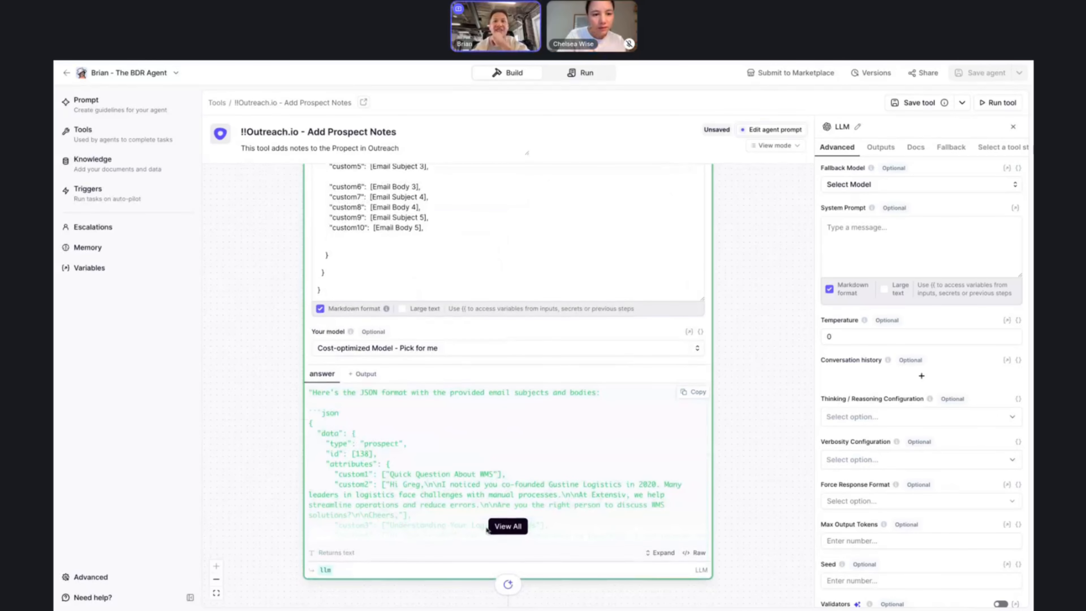
pyautogui.click(495, 529)
pyautogui.scroll(-1, 437, 510)
pyautogui.scroll(-1, 437, 509)
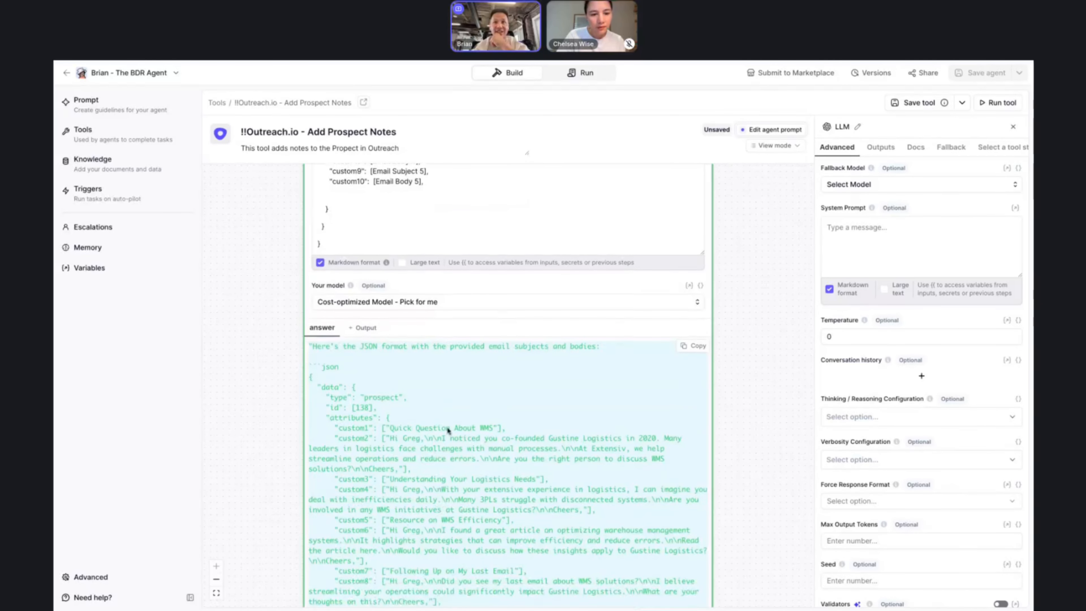
pyautogui.scroll(5, 455, 576)
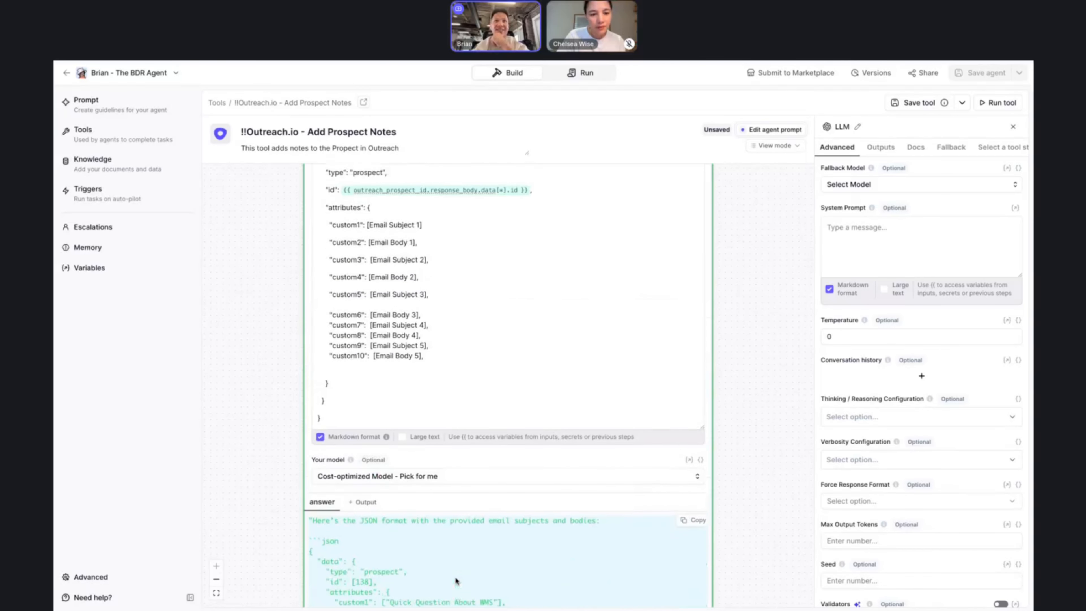
pyautogui.click(371, 245)
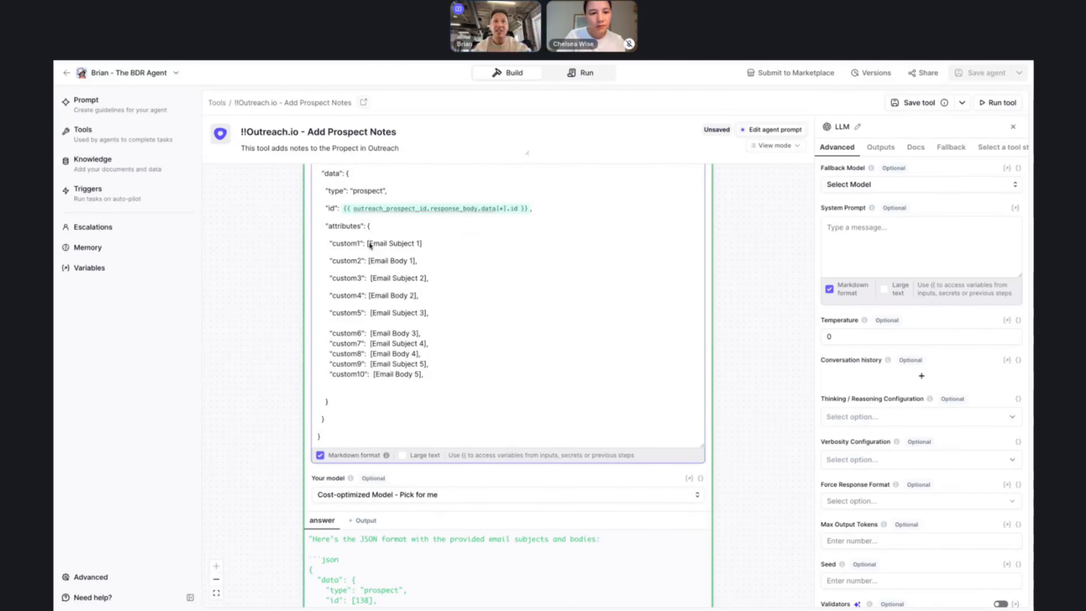
pyautogui.click(366, 497)
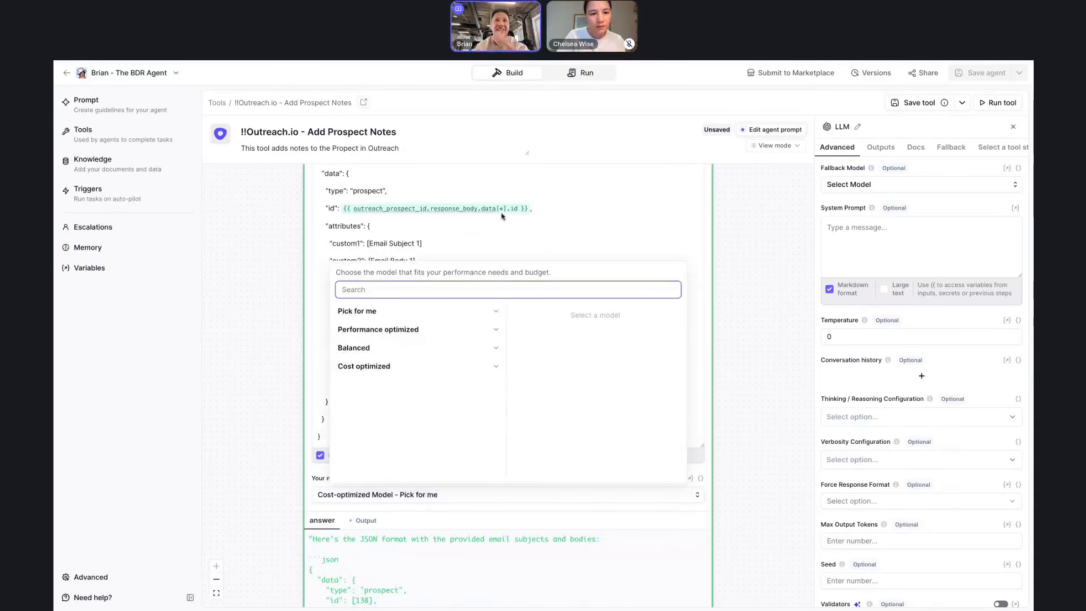
pyautogui.click(501, 219)
# Extend the prompt's opening instruction with "Replace the brackets with the appropriate content:" and rerun the LLM step
pyautogui.scroll(5, 505, 221)
pyautogui.click(573, 324)
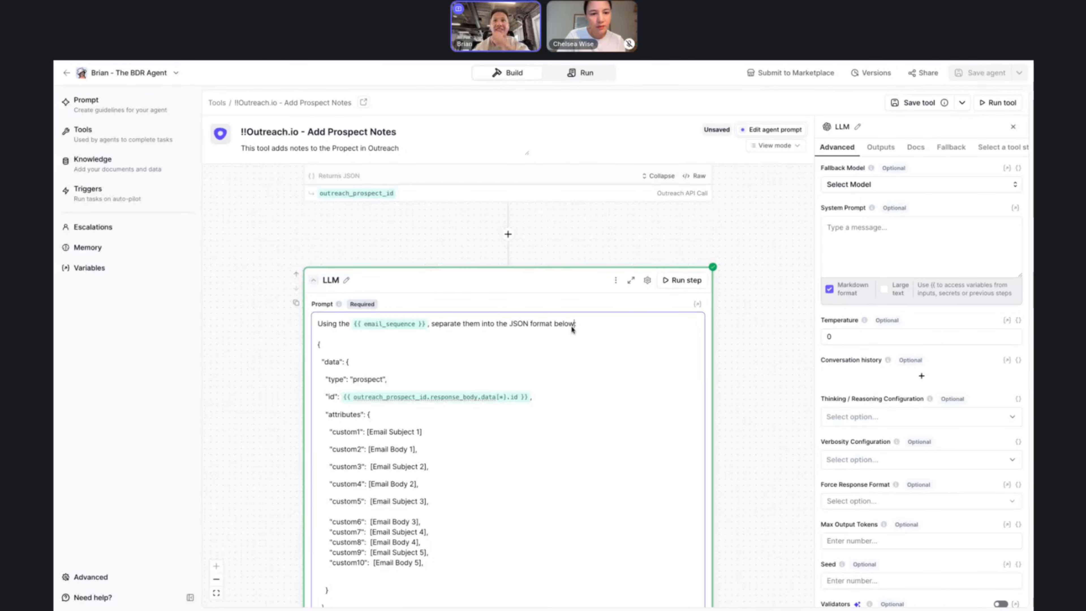
pyautogui.write('. Replace the')
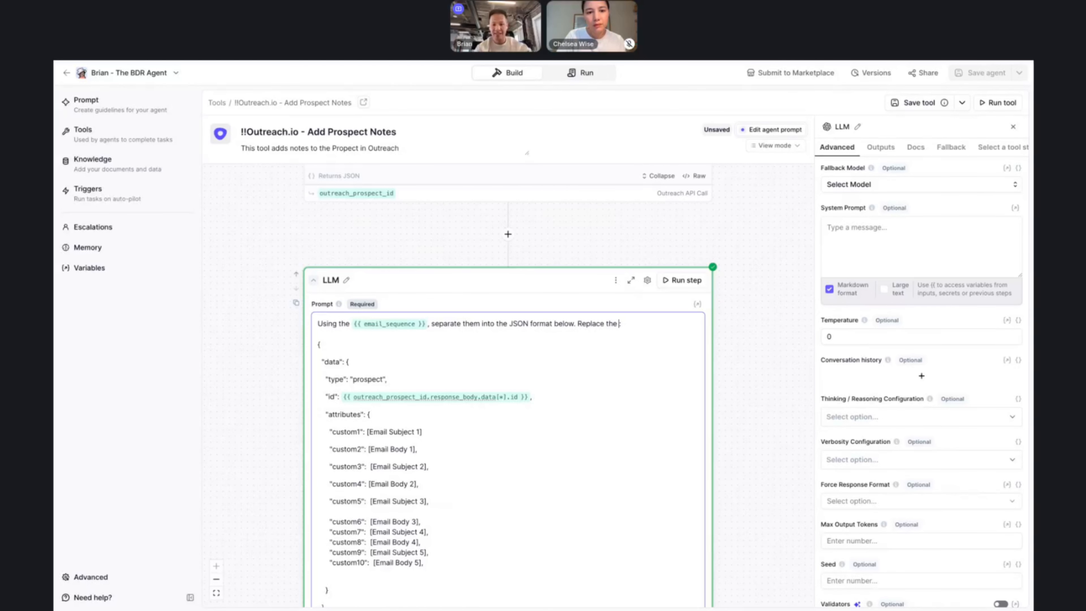
pyautogui.write(' brackets witht he')
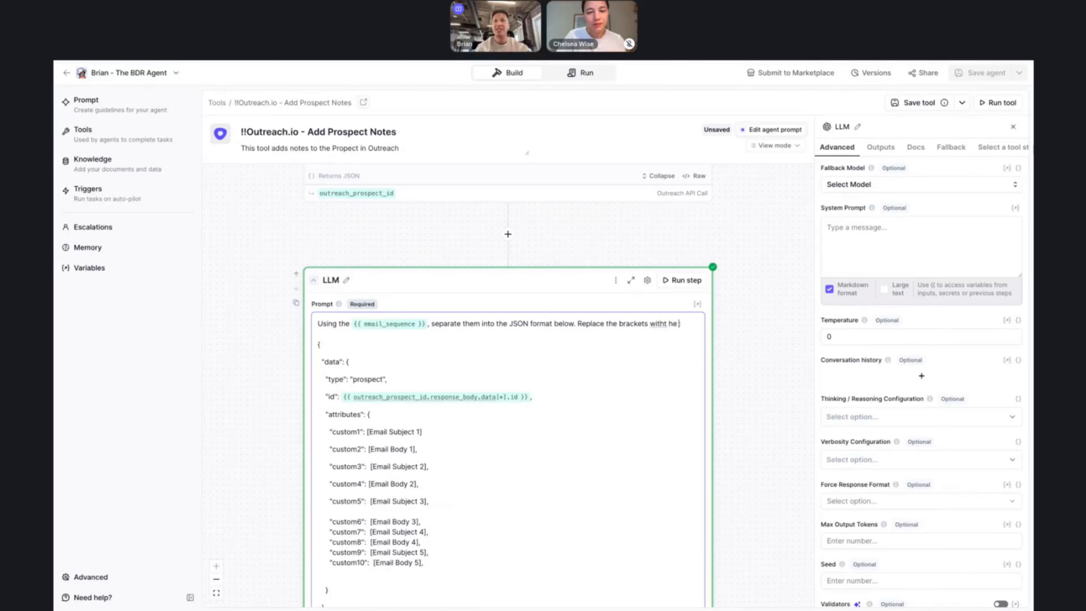
pyautogui.press('BackSpace')
pyautogui.press('BackSpace')
pyautogui.write('he a')
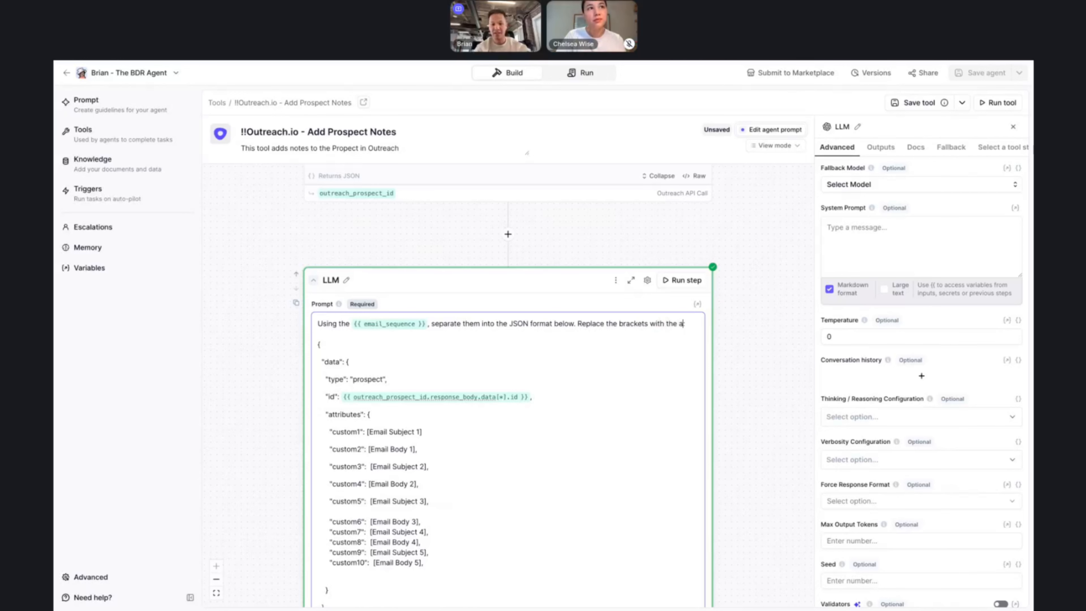
pyautogui.write('ppropr')
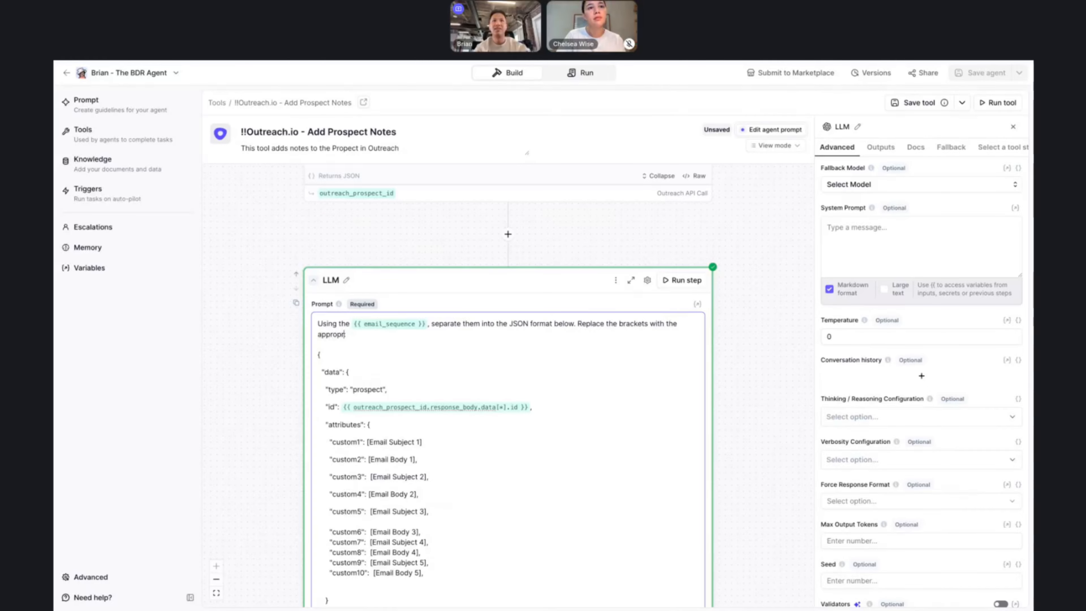
pyautogui.write('iate content:')
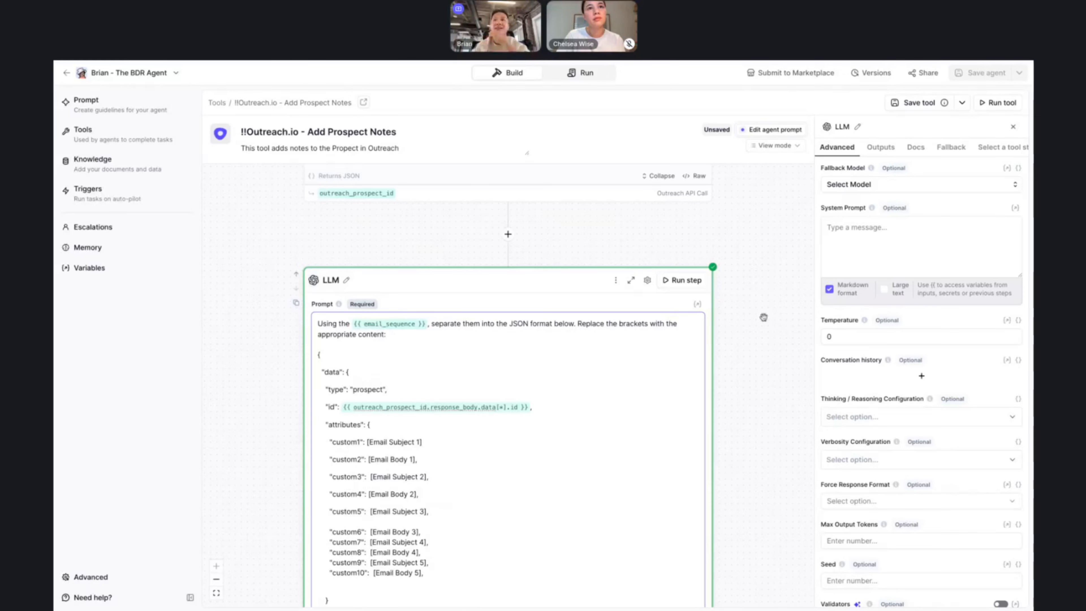
pyautogui.click(683, 276)
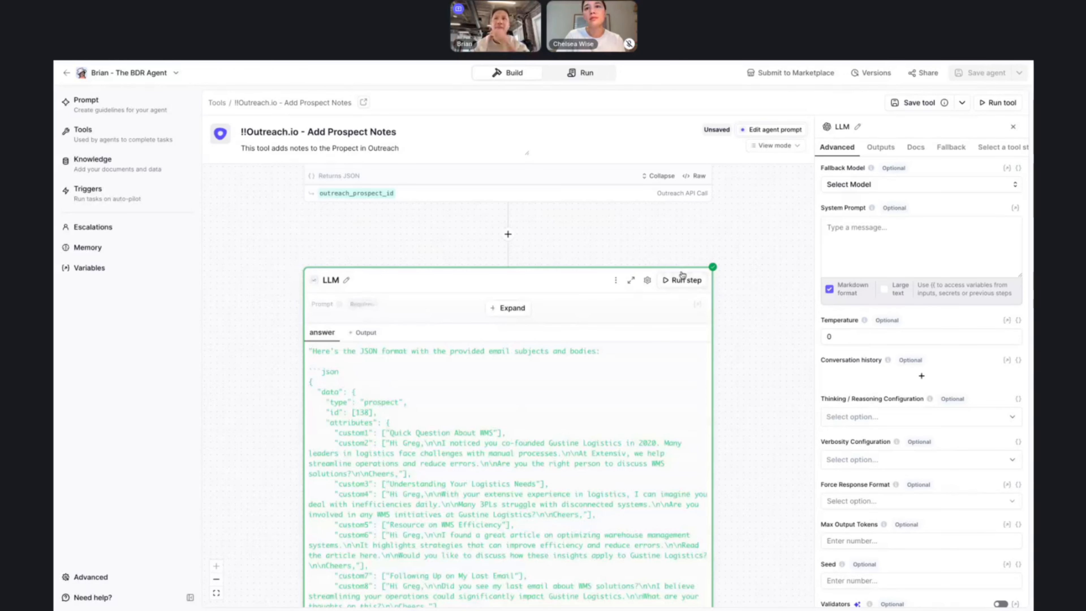
pyautogui.click(685, 278)
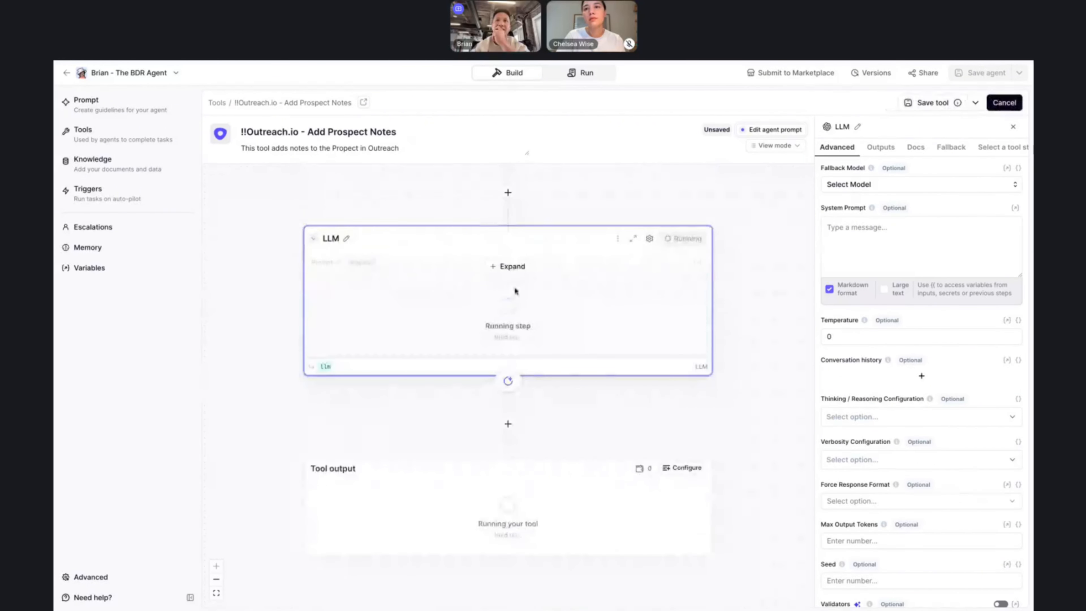
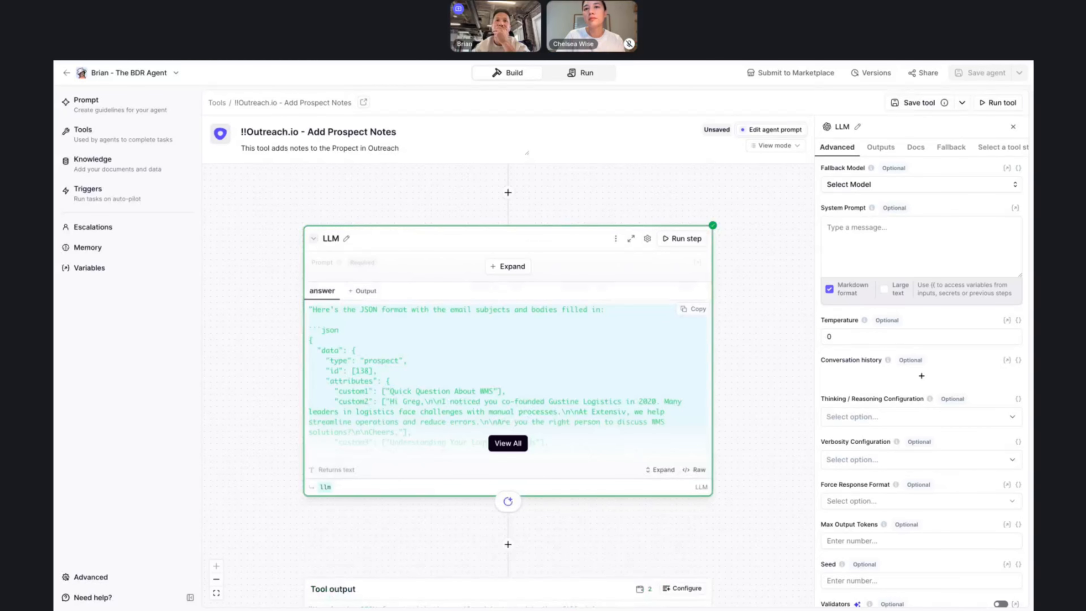
# Show the LLM step's full answer, switch its model to Claude 4 Sonnet (1M context), and rerun the step
pyautogui.click(507, 443)
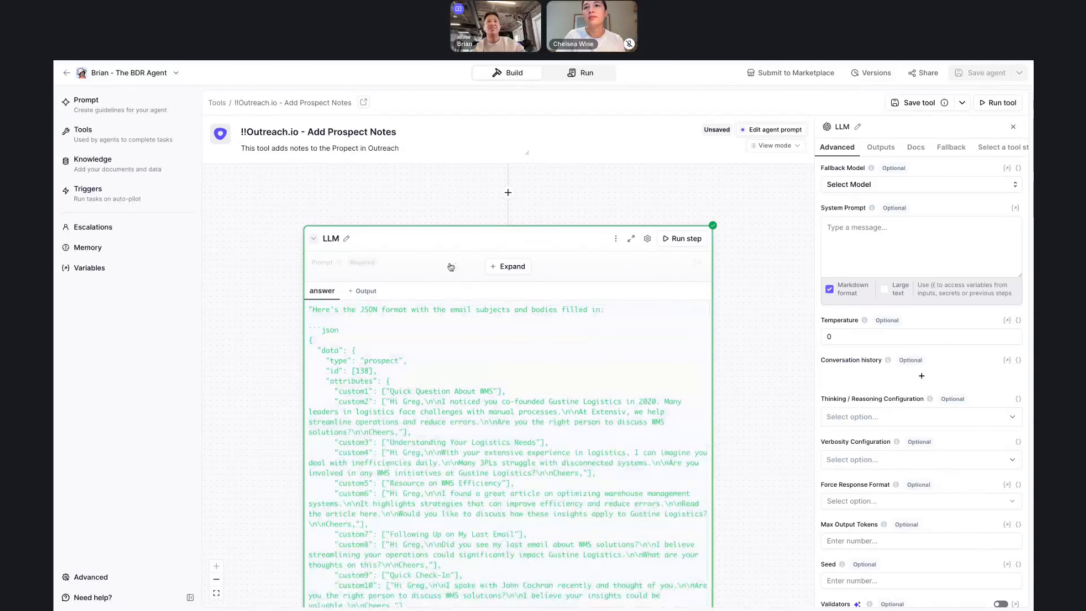
pyautogui.click(496, 266)
pyautogui.scroll(-4, 428, 385)
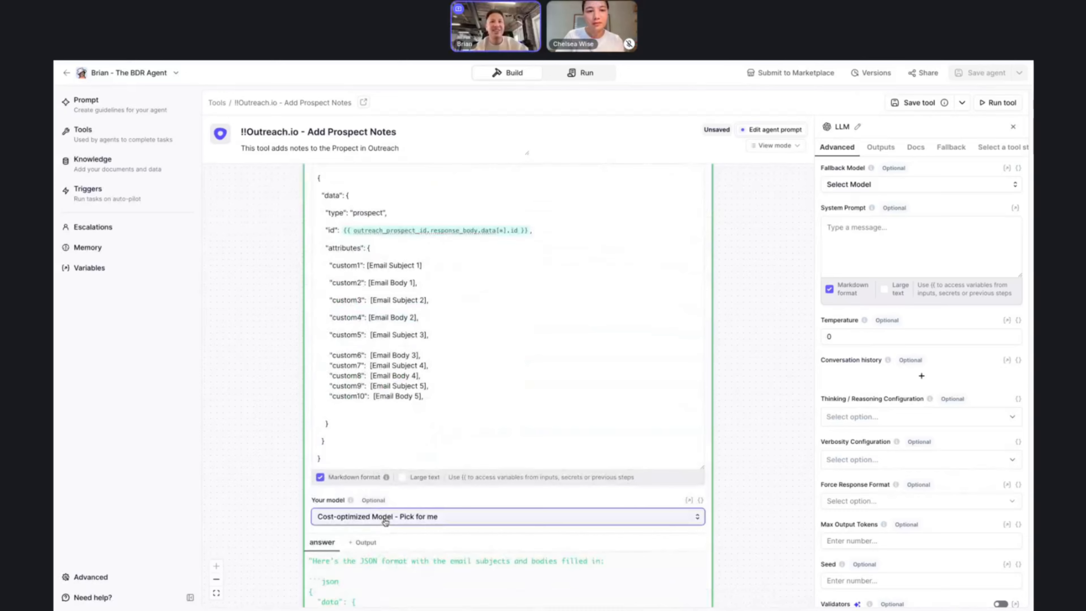
pyautogui.click(385, 516)
pyautogui.click(378, 351)
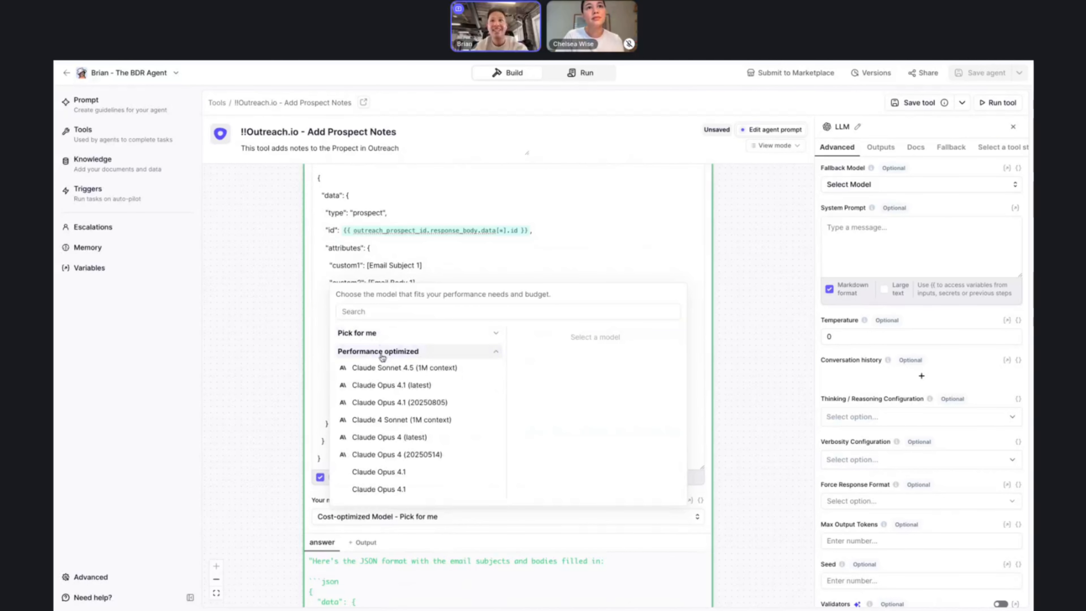
pyautogui.click(401, 420)
pyautogui.scroll(5, 603, 447)
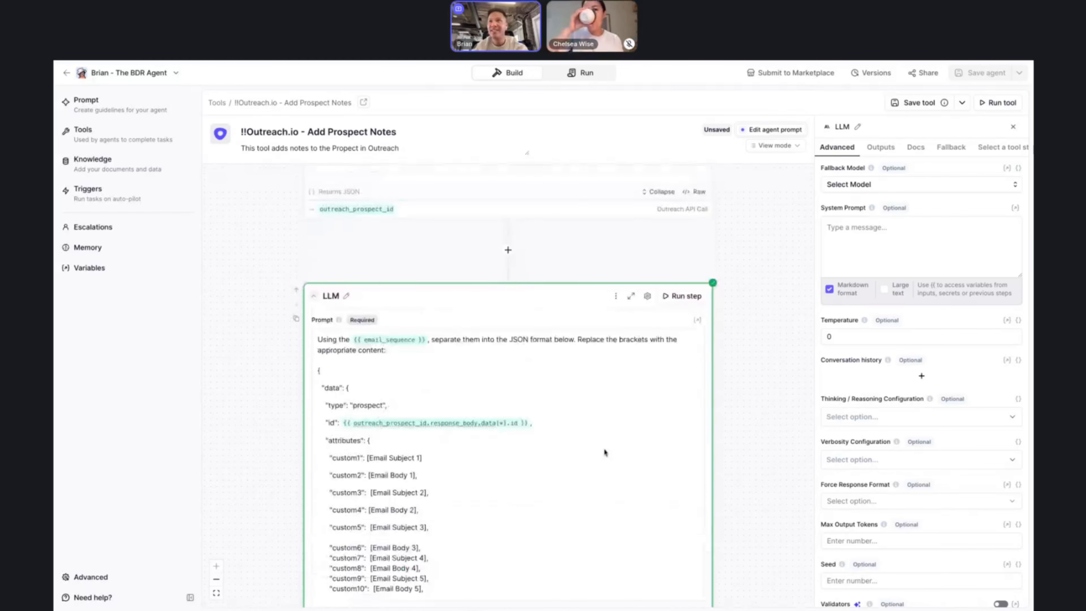
pyautogui.click(678, 319)
# Show the LLM step's new answer in full and examine how the id and custom fields are formatted
pyautogui.scroll(-5, 617, 509)
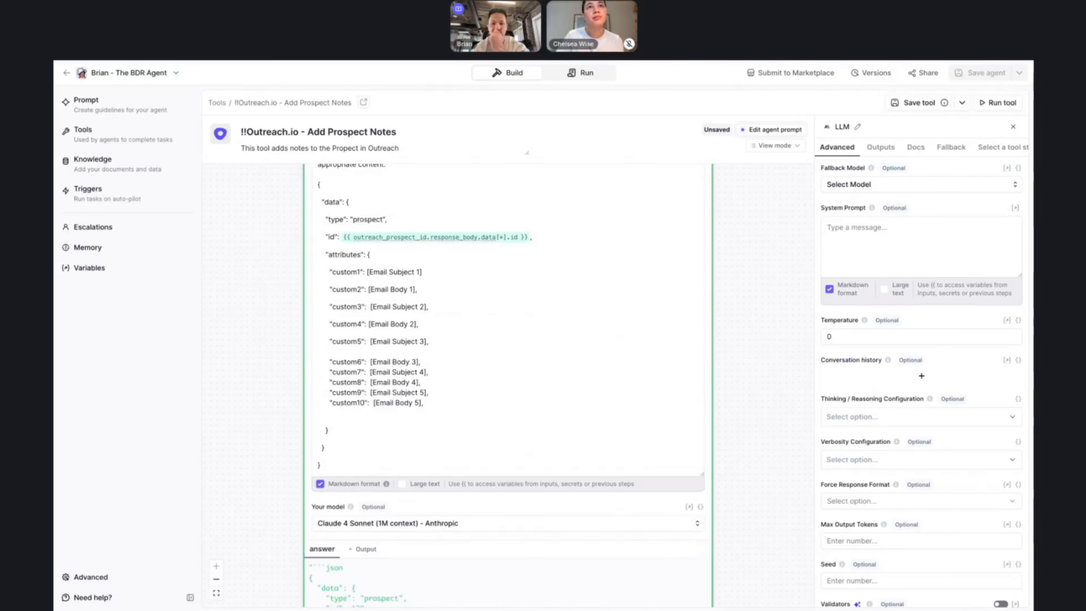
pyautogui.scroll(-3, 468, 562)
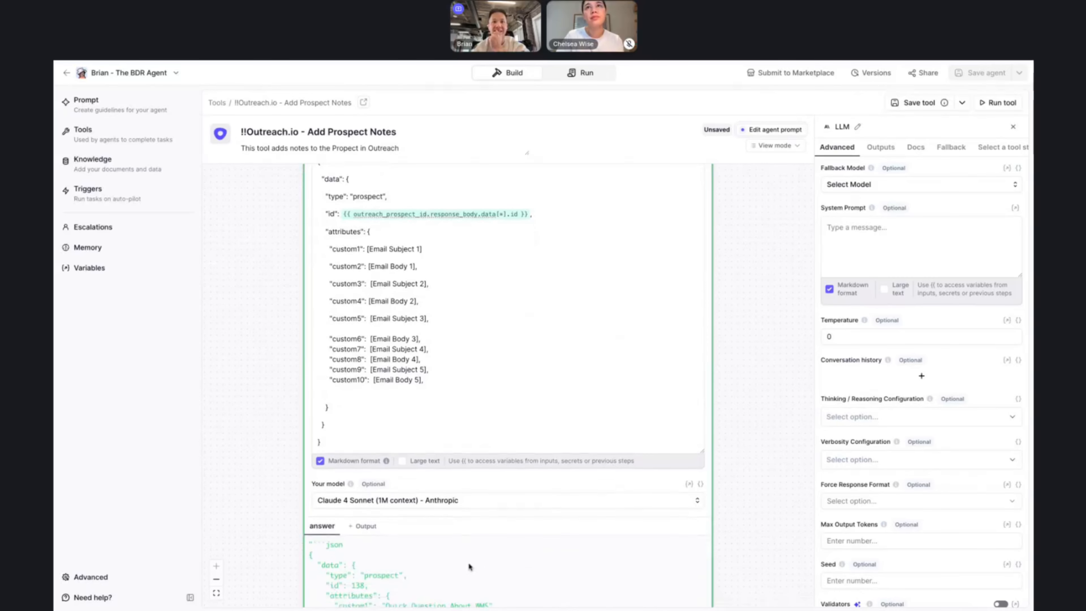
pyautogui.scroll(-1, 468, 563)
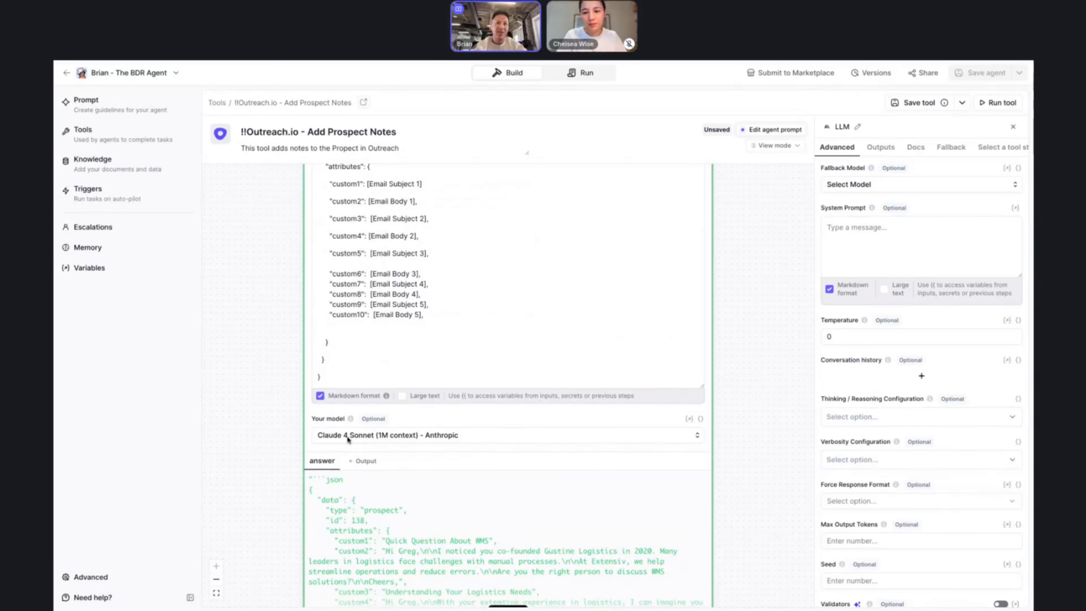
pyautogui.scroll(-2, 417, 439)
pyautogui.click(506, 542)
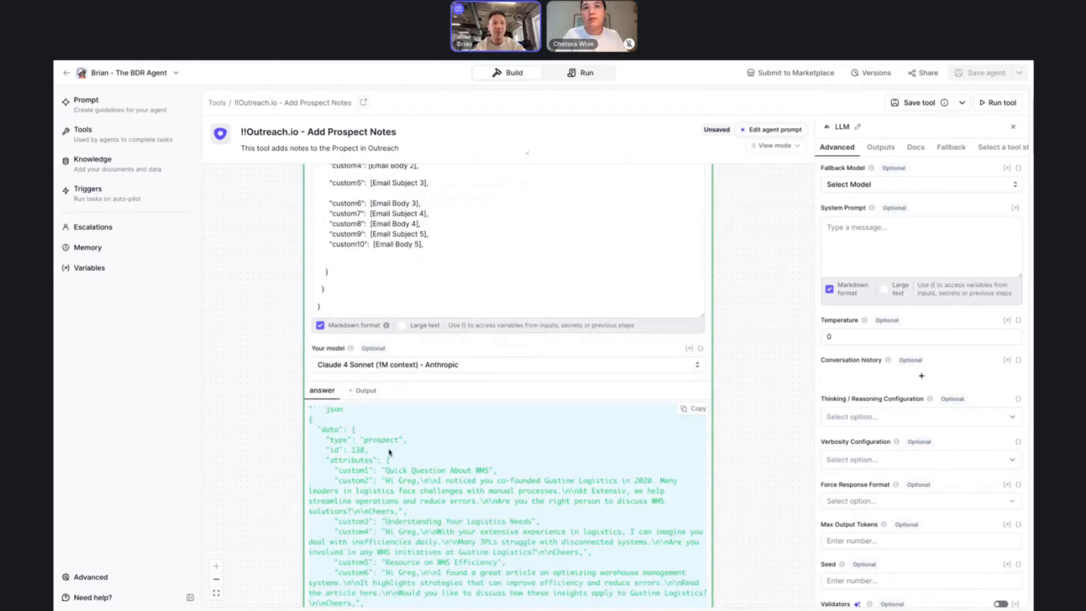
pyautogui.scroll(-4, 388, 447)
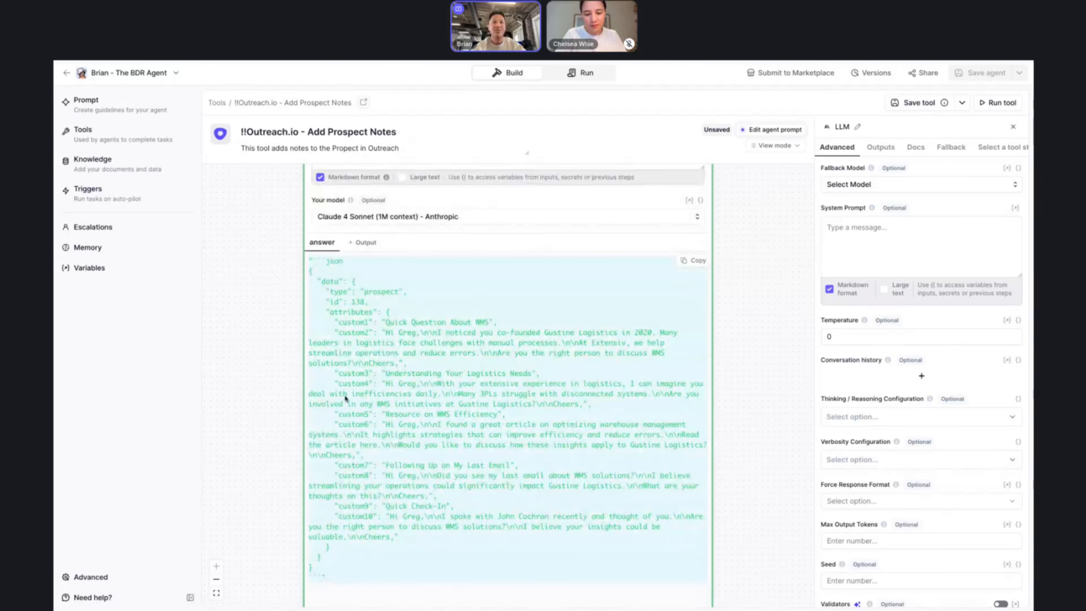
pyautogui.scroll(3, 345, 394)
pyautogui.scroll(-3, 345, 394)
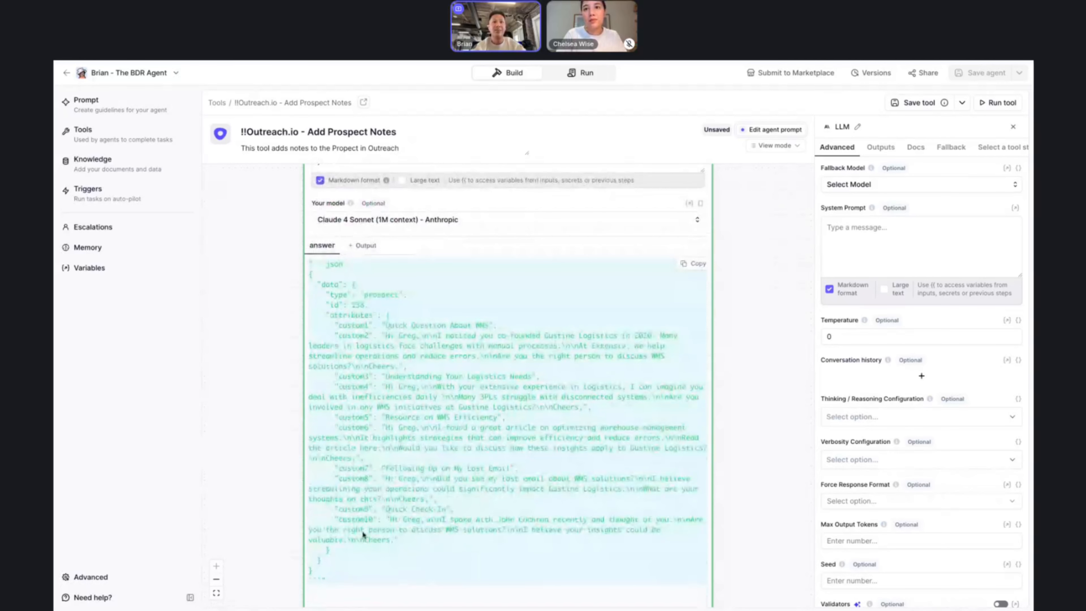
# Search the tool steps for "convert to json" and add a Convert JSON-like text into JSON step after the LLM step
pyautogui.scroll(-5, 363, 531)
pyautogui.click(508, 487)
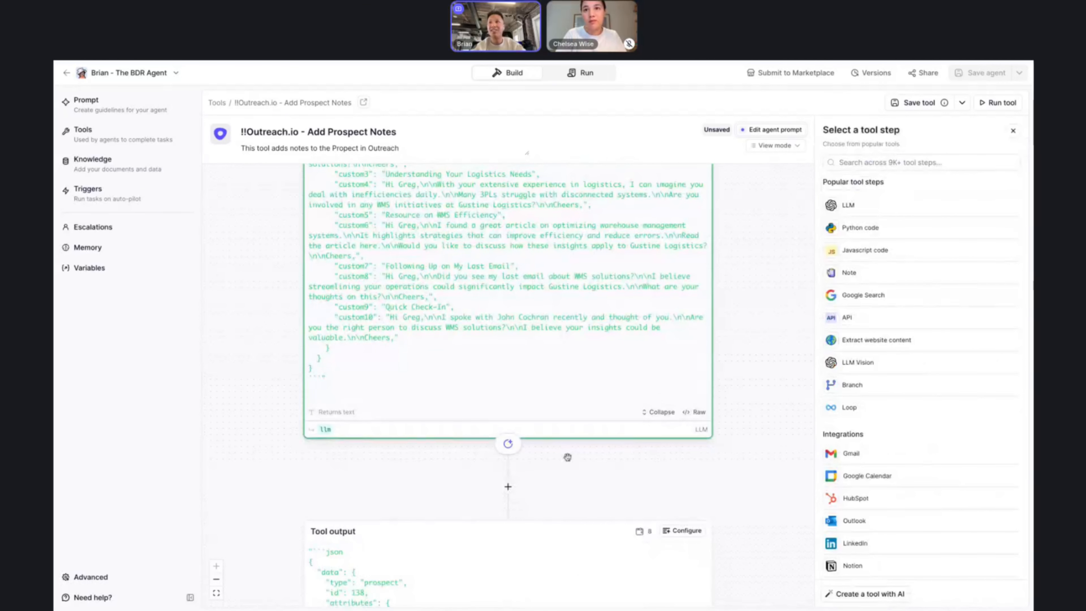
pyautogui.click(850, 163)
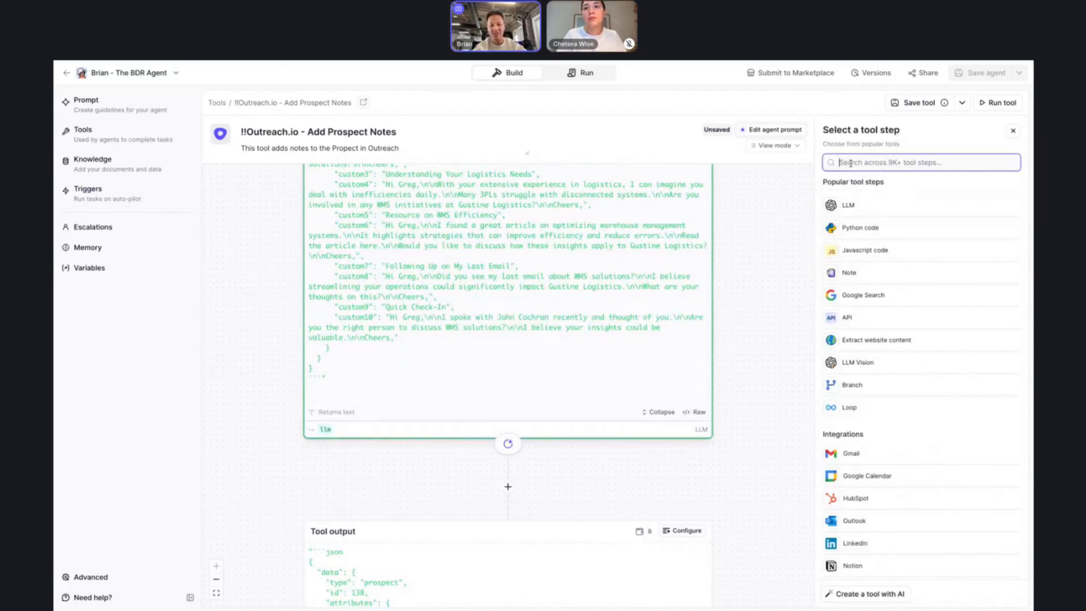
pyautogui.write('convert')
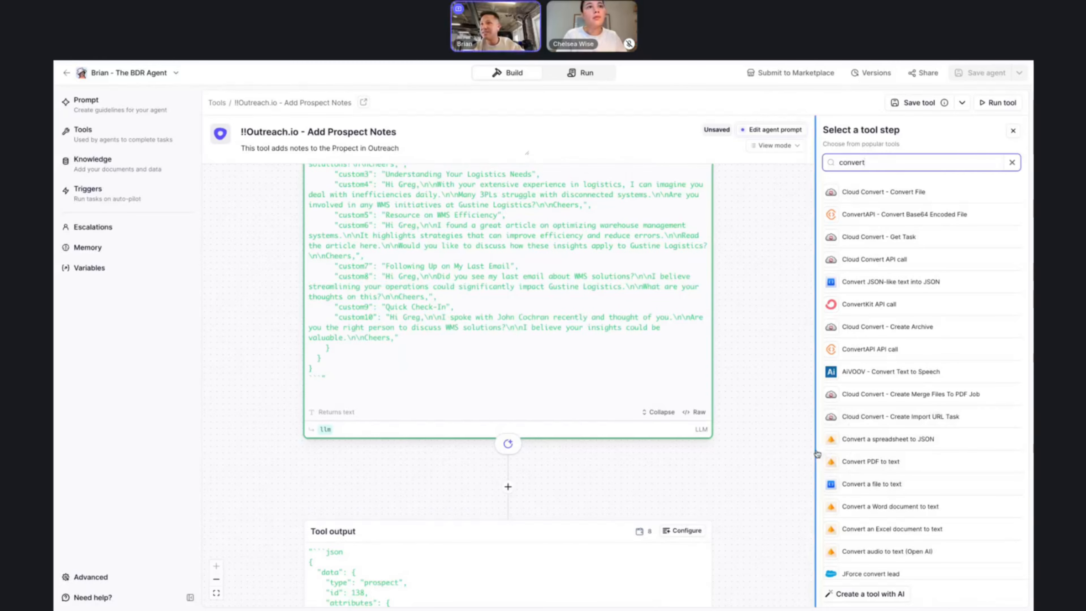
pyautogui.write('to json')
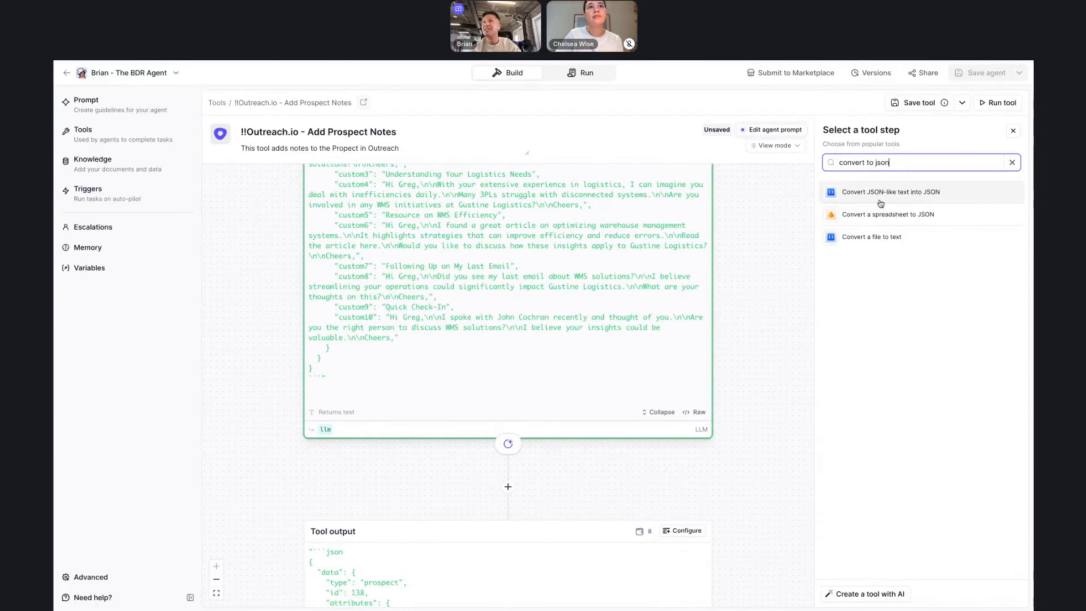
pyautogui.click(891, 192)
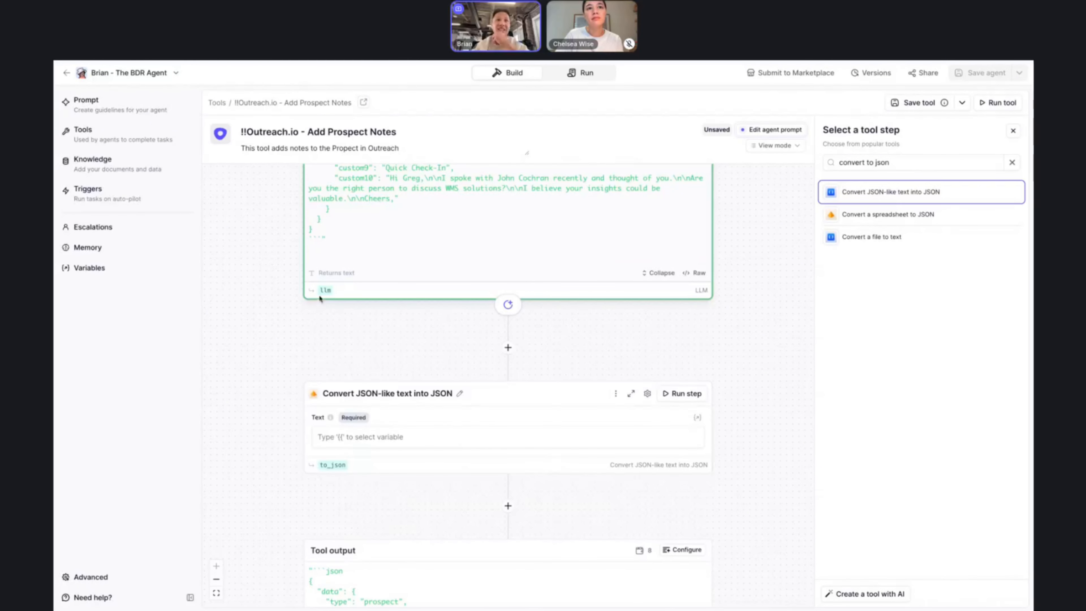
# Rename the LLM step's output variable as json
pyautogui.moveTo(321, 291); pyautogui.dragTo(333, 291)
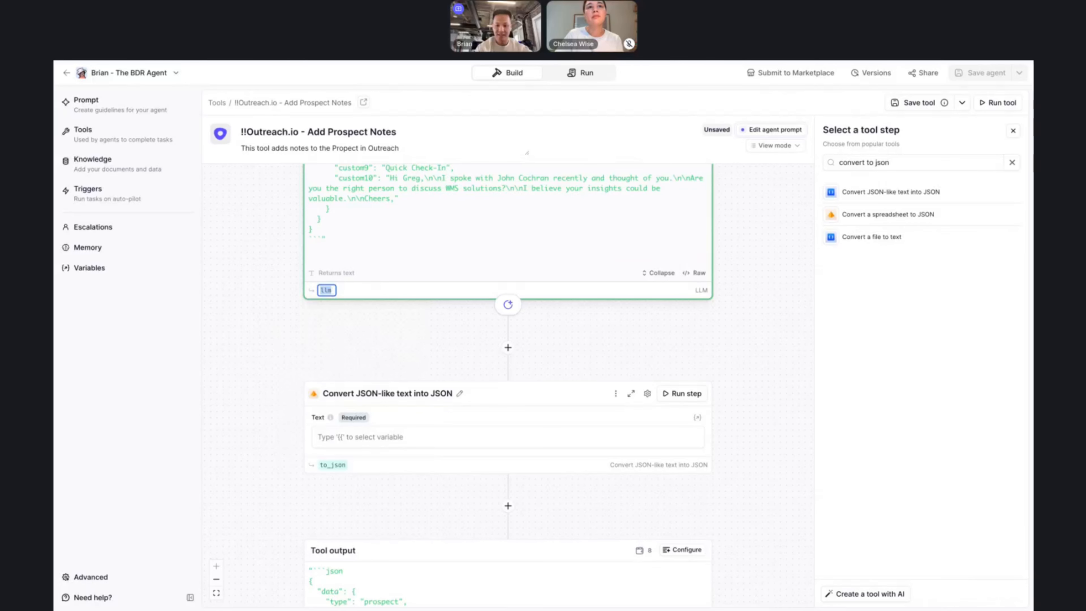
pyautogui.write('josn')
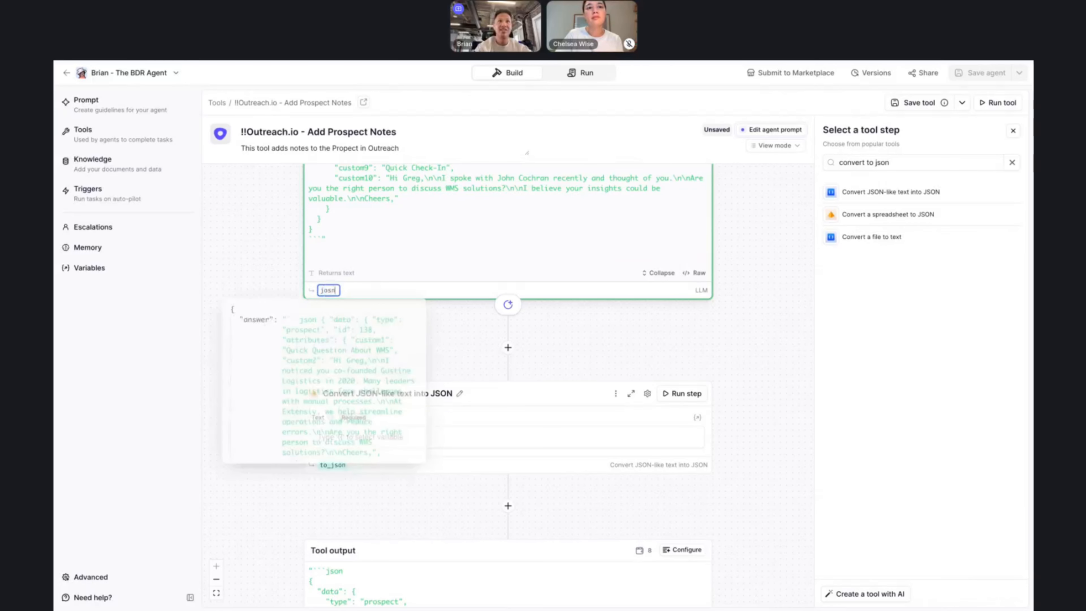
pyautogui.press('BackSpace')
pyautogui.press('BackSpace')
pyautogui.press('BackSpace')
pyautogui.write('s')
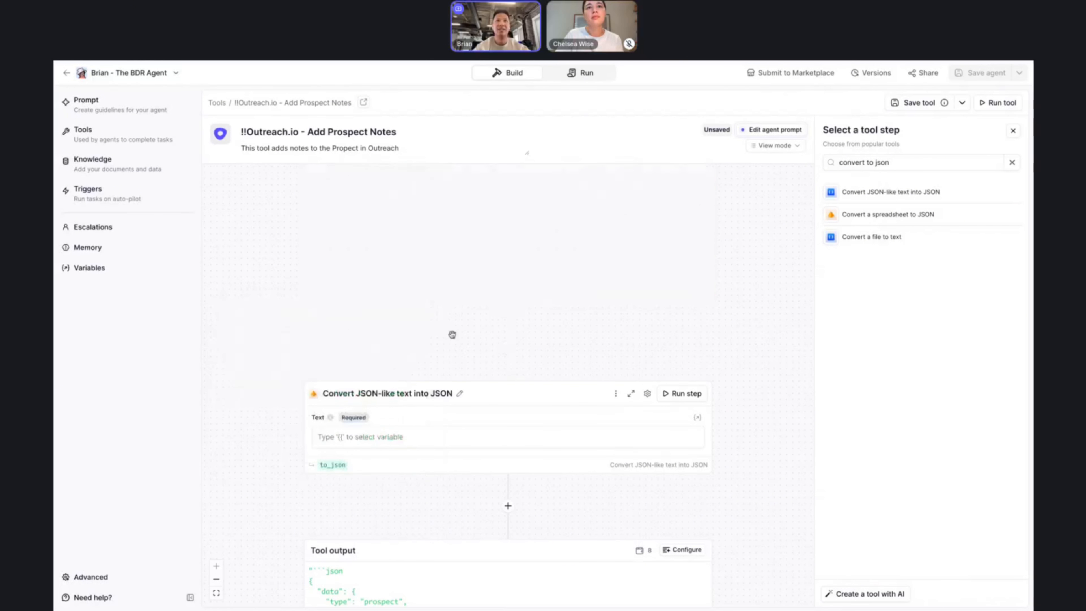
# Set the Convert JSON-like text into JSON step's text to the variable json.answer and run the step
pyautogui.scroll(-4, 425, 342)
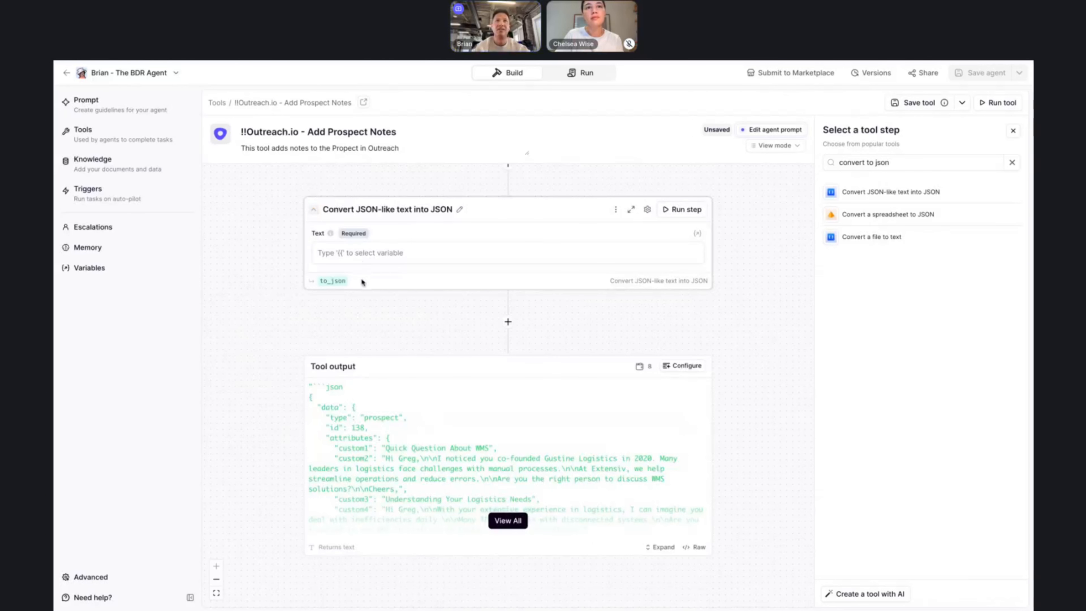
pyautogui.scroll(3, 361, 278)
pyautogui.click(362, 348)
pyautogui.write('{{jso')
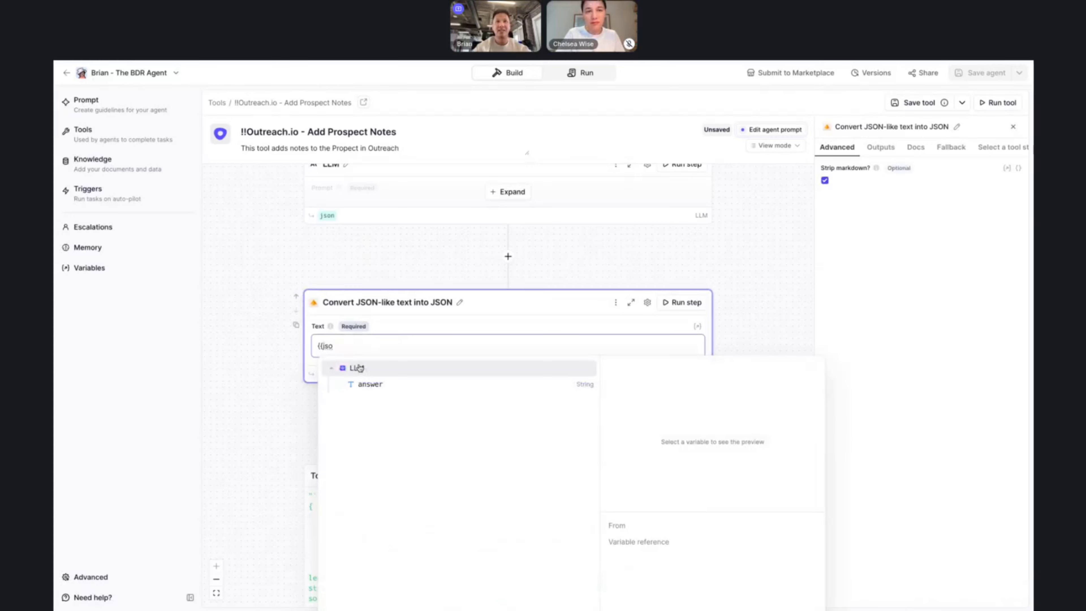
pyautogui.click(370, 384)
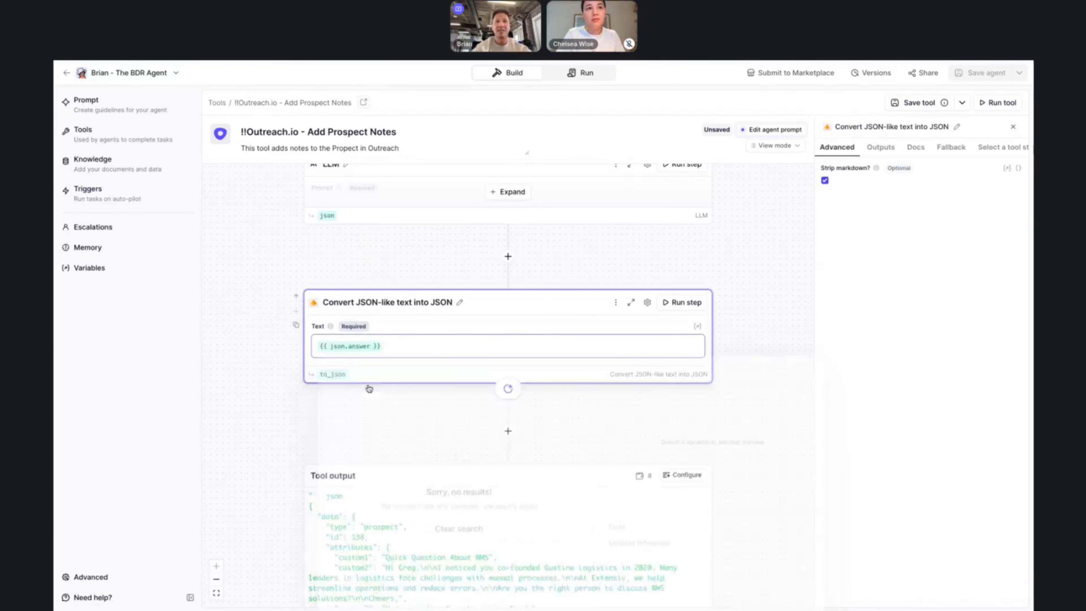
pyautogui.click(684, 301)
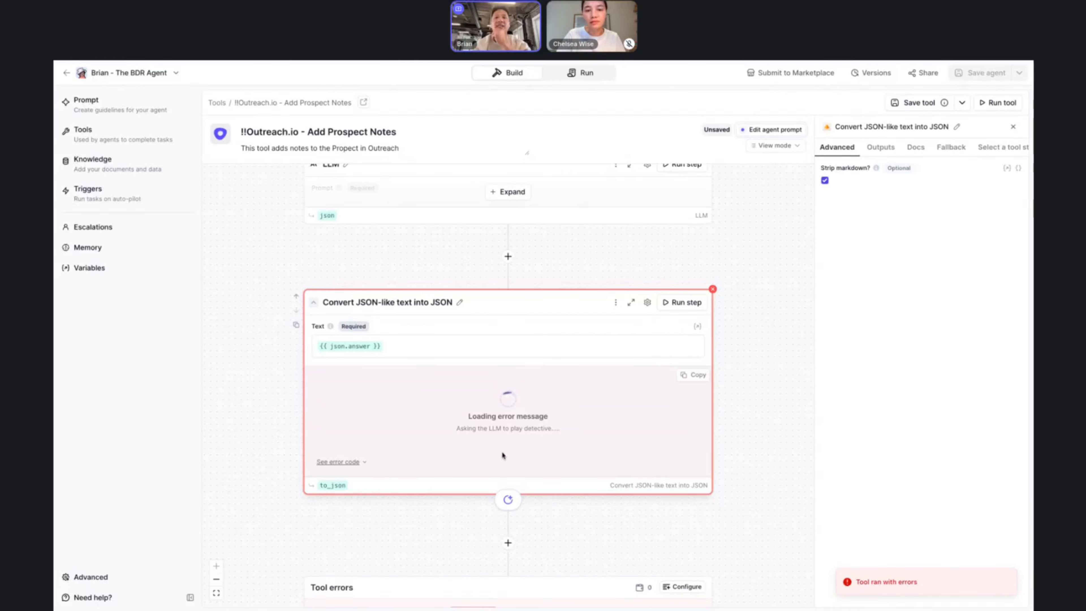
# Rerun the LLM step under its new variable name, followed by the Convert JSON-like text into JSON step
pyautogui.scroll(6, 446, 289)
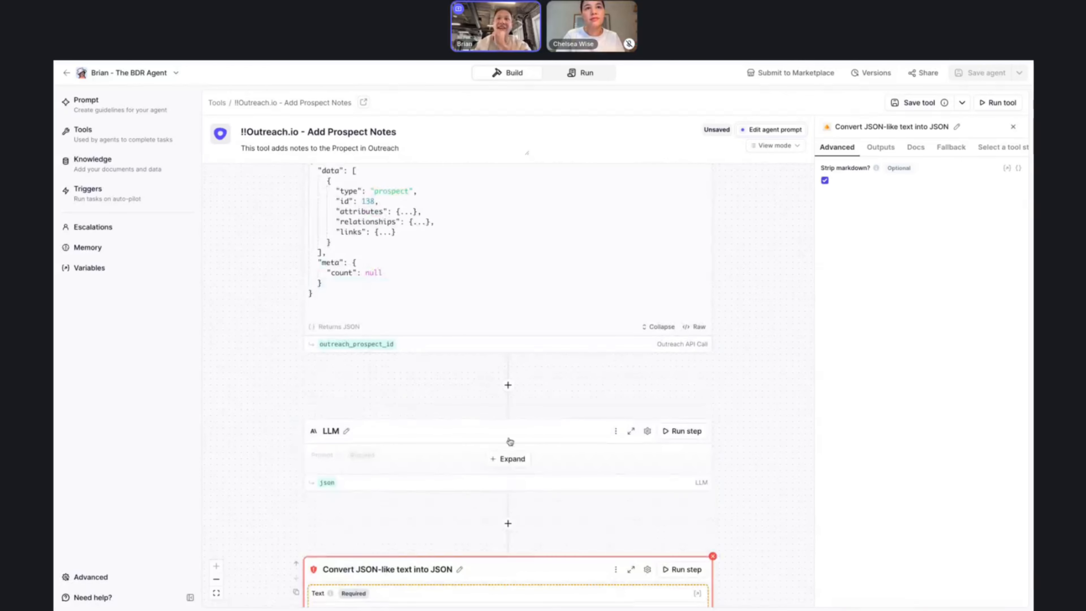
pyautogui.click(675, 429)
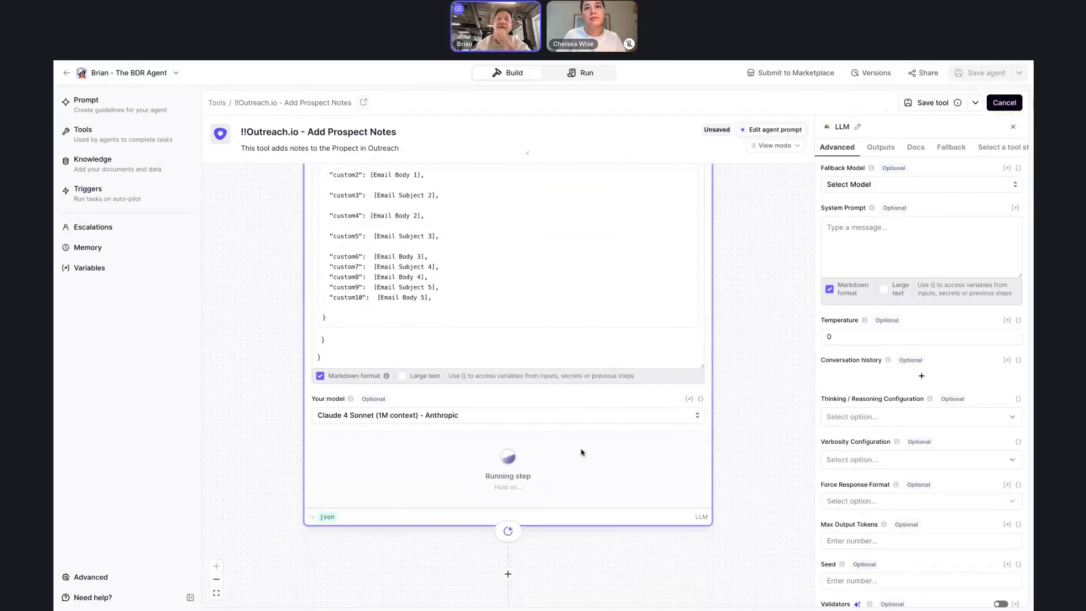
pyautogui.scroll(-3, 580, 447)
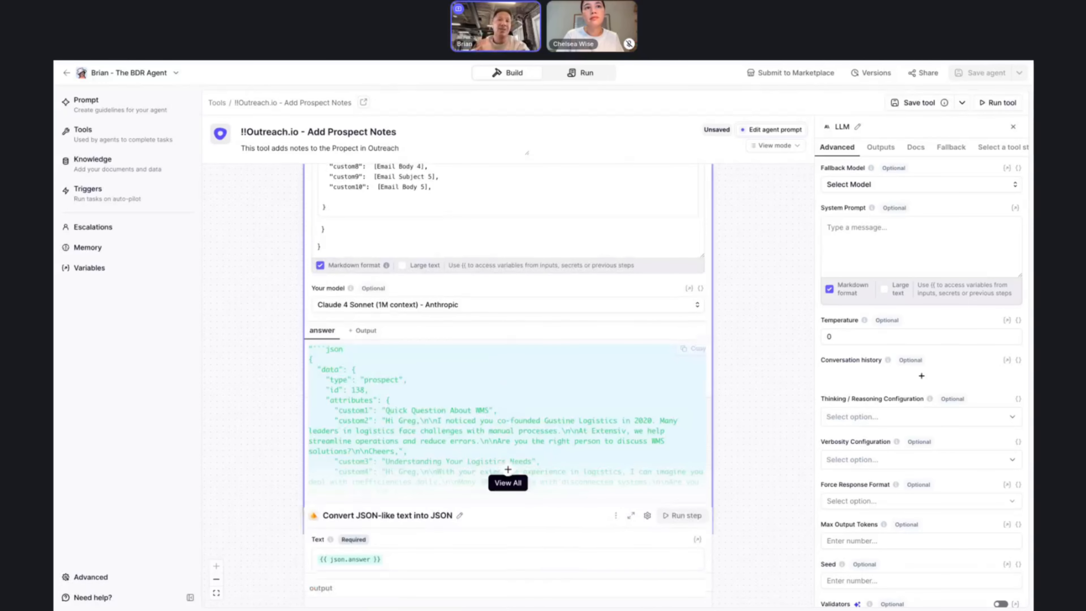
pyautogui.scroll(-5, 524, 467)
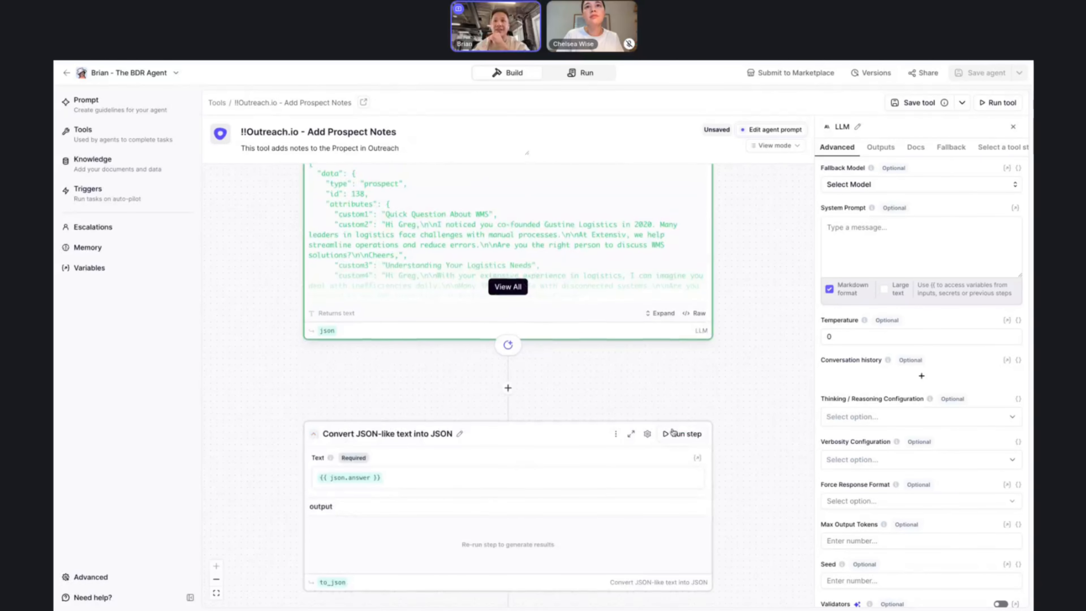
pyautogui.click(686, 431)
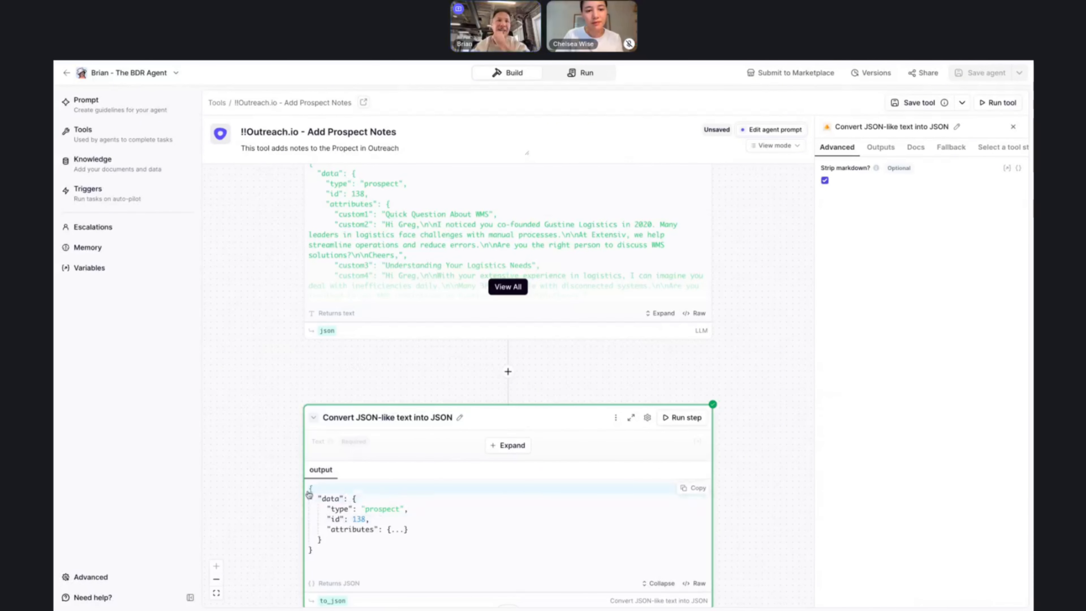
# Expand the attributes in the converted JSON output and examine the custom1 to custom10 email subjects and bodies
pyautogui.click(401, 530)
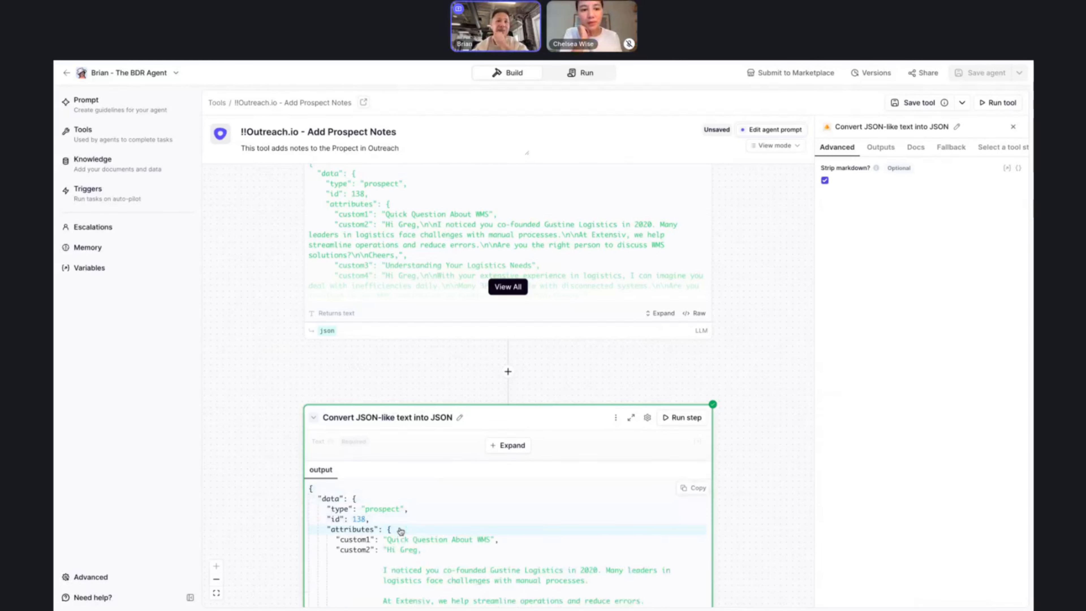
pyautogui.scroll(-2, 401, 530)
pyautogui.scroll(-15, 400, 531)
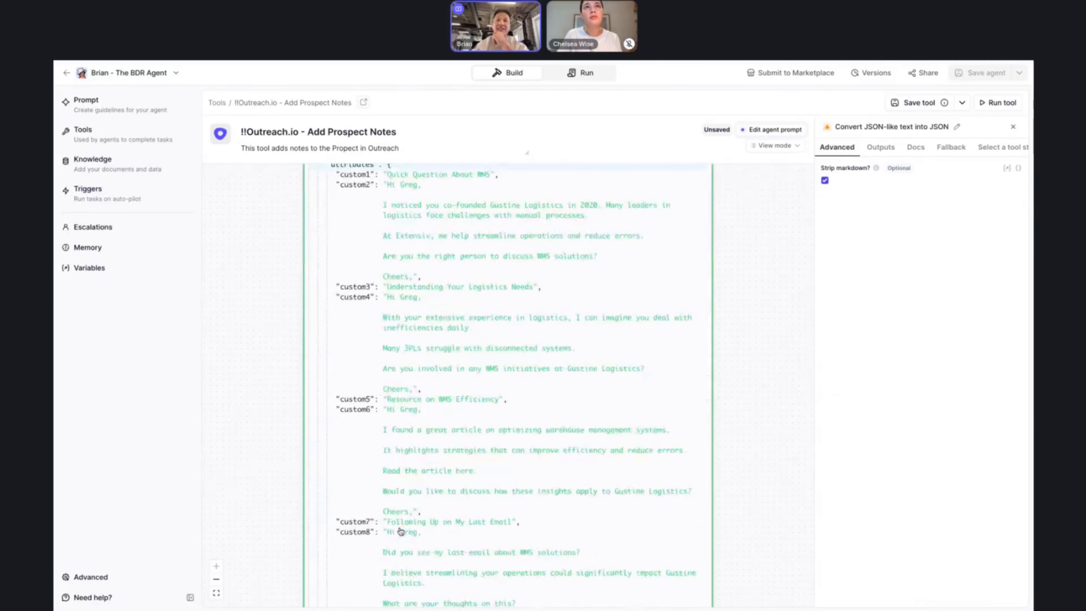
pyautogui.click(508, 388)
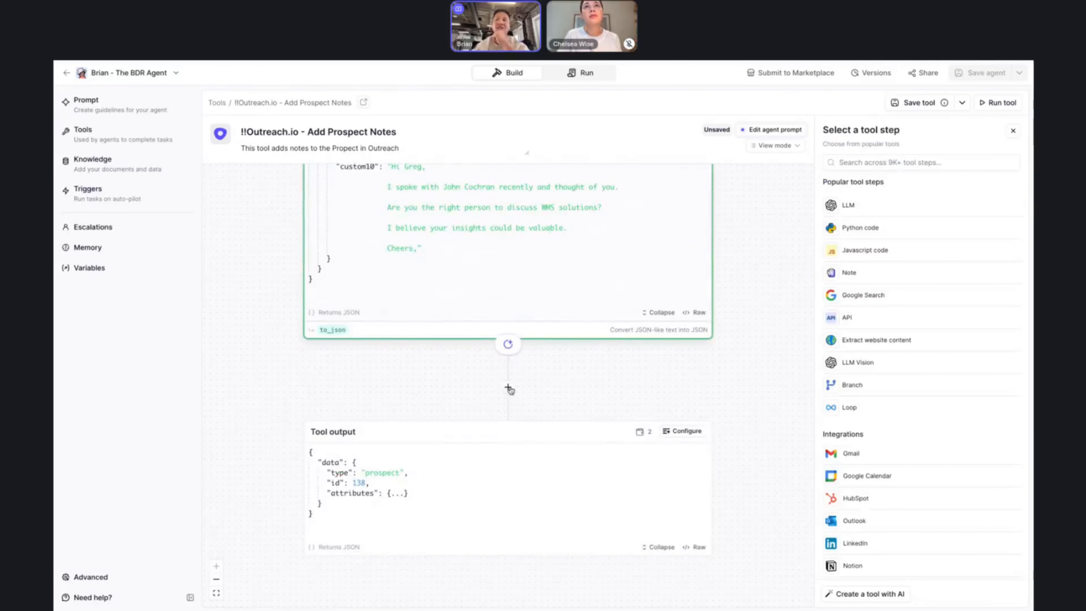
pyautogui.scroll(6, 504, 257)
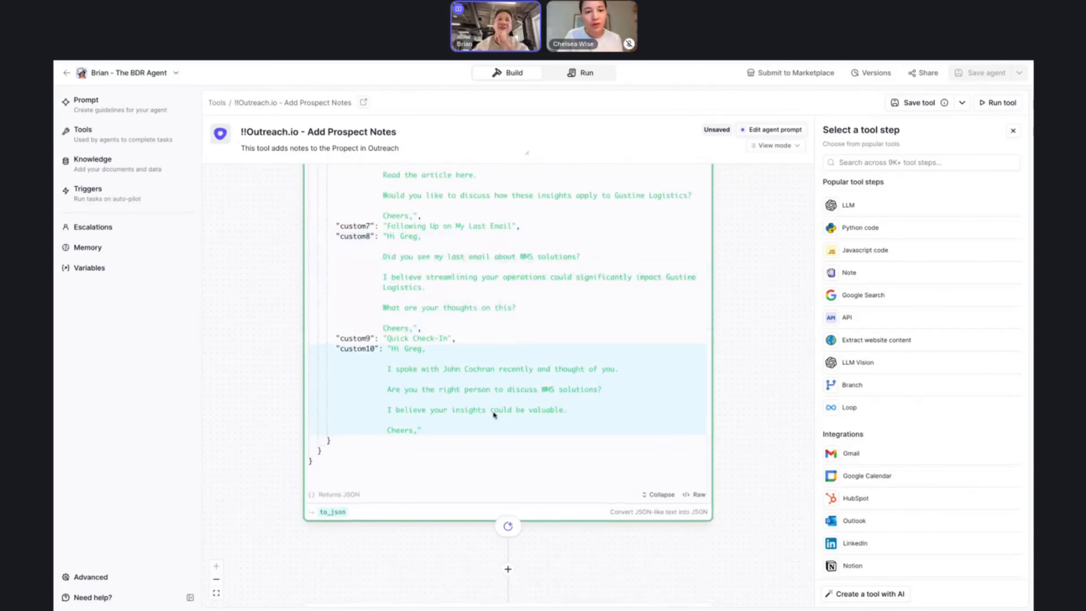
pyautogui.scroll(10, 467, 175)
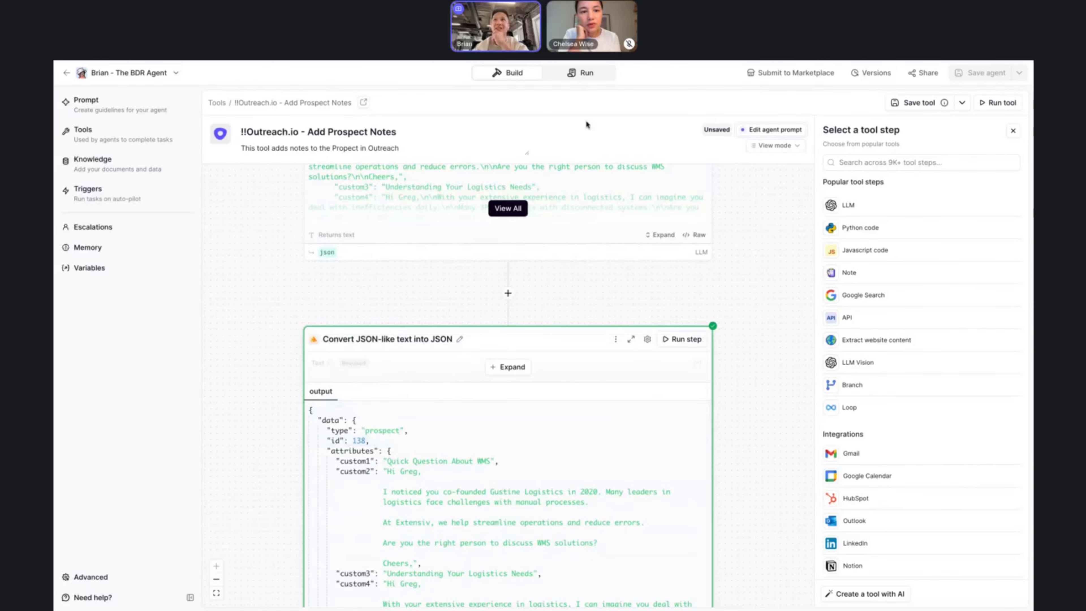
pyautogui.click(840, 61)
pyautogui.scroll(-2, 517, 499)
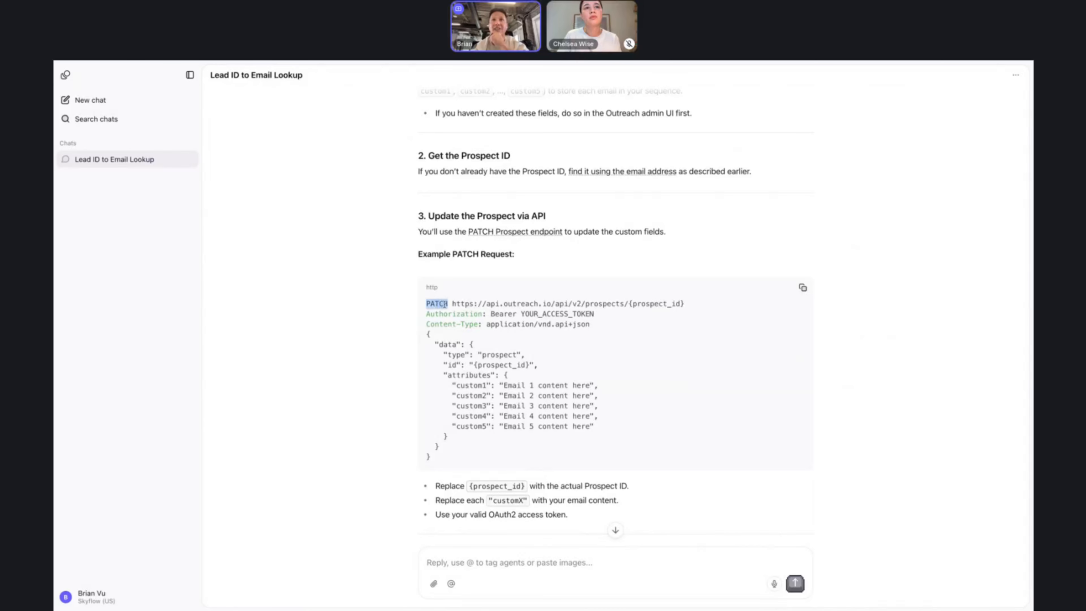
pyautogui.click(433, 311)
pyautogui.moveTo(427, 303); pyautogui.dragTo(595, 315)
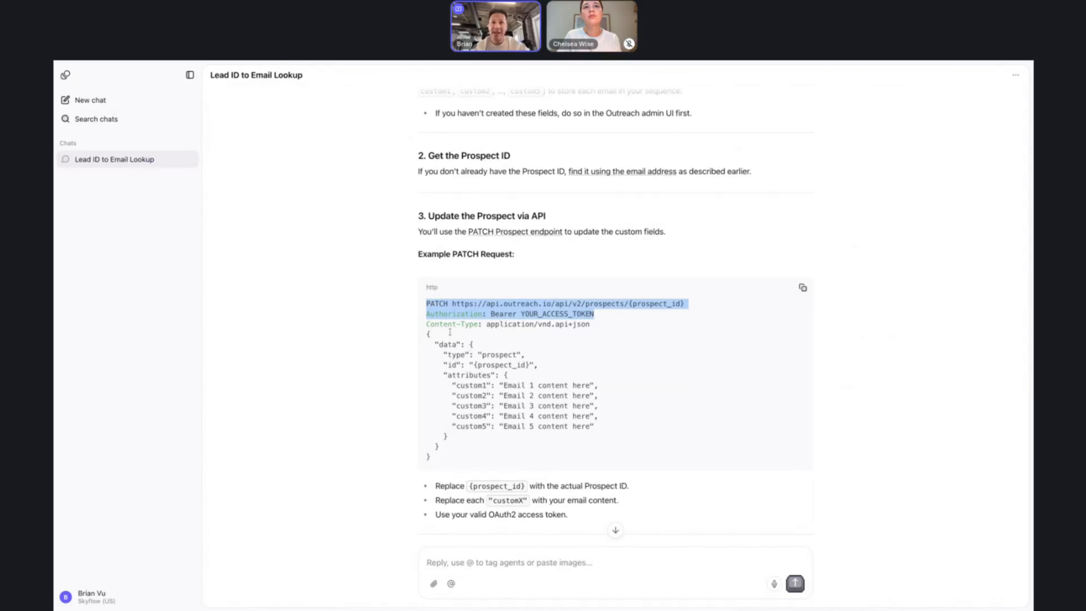
pyautogui.click(465, 323)
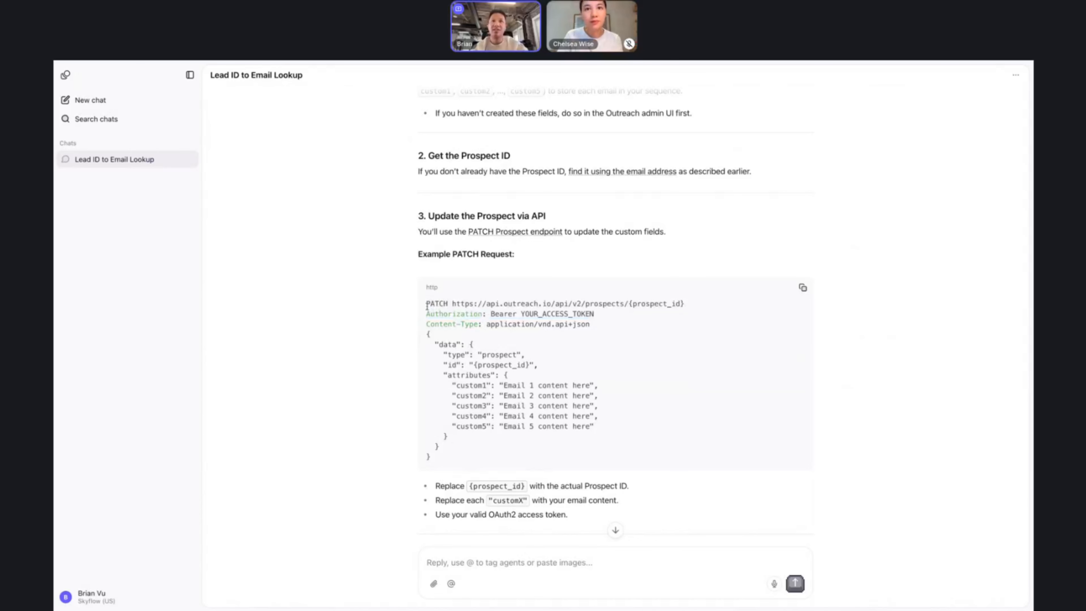
pyautogui.moveTo(426, 305); pyautogui.dragTo(685, 305)
pyautogui.hotkey('ctrl', 'c')
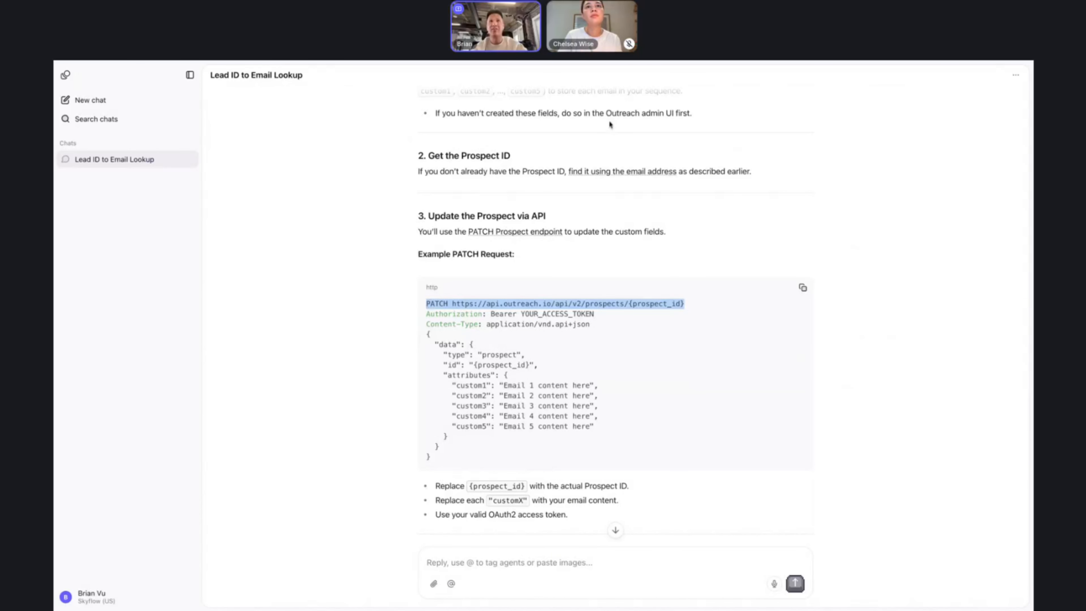
pyautogui.click(573, 61)
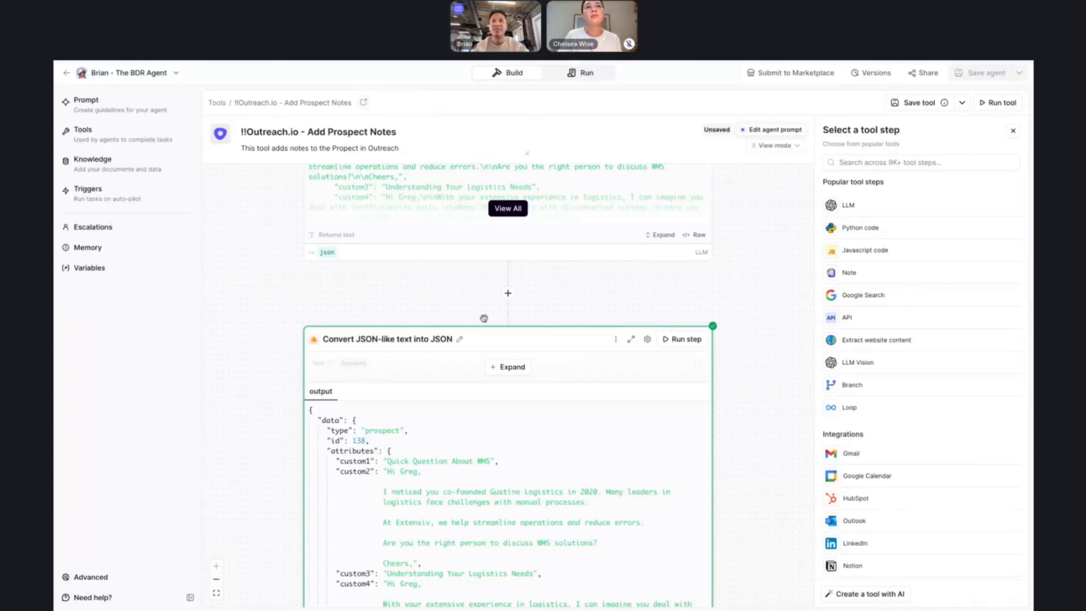
pyautogui.scroll(-15, 479, 393)
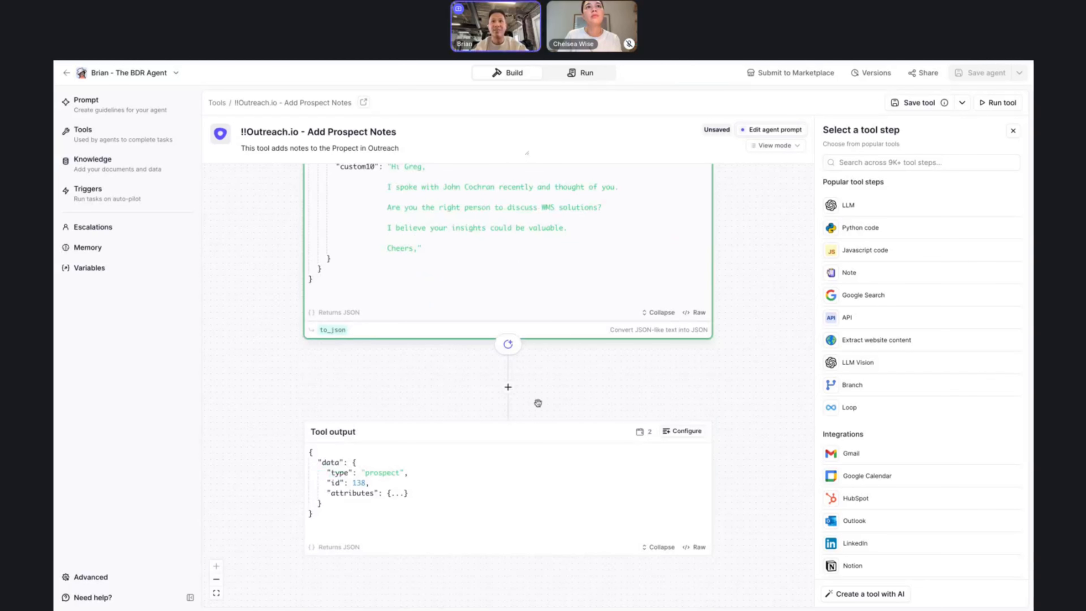
# Search the tool steps for Outreach and add an Outreach API Call step after the JSON conversion step
pyautogui.click(839, 165)
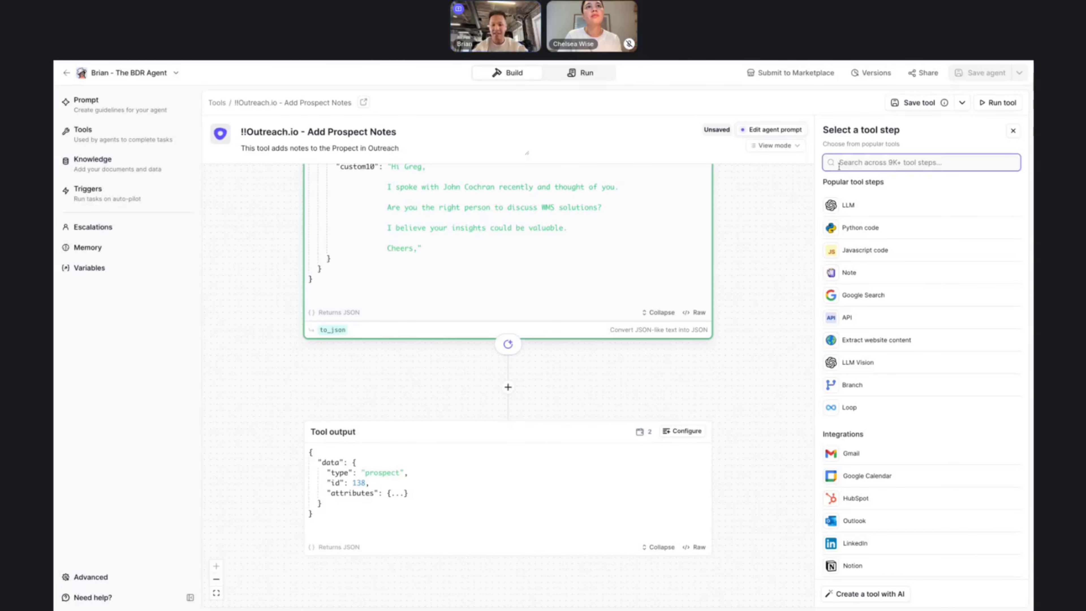
pyautogui.write('outreac')
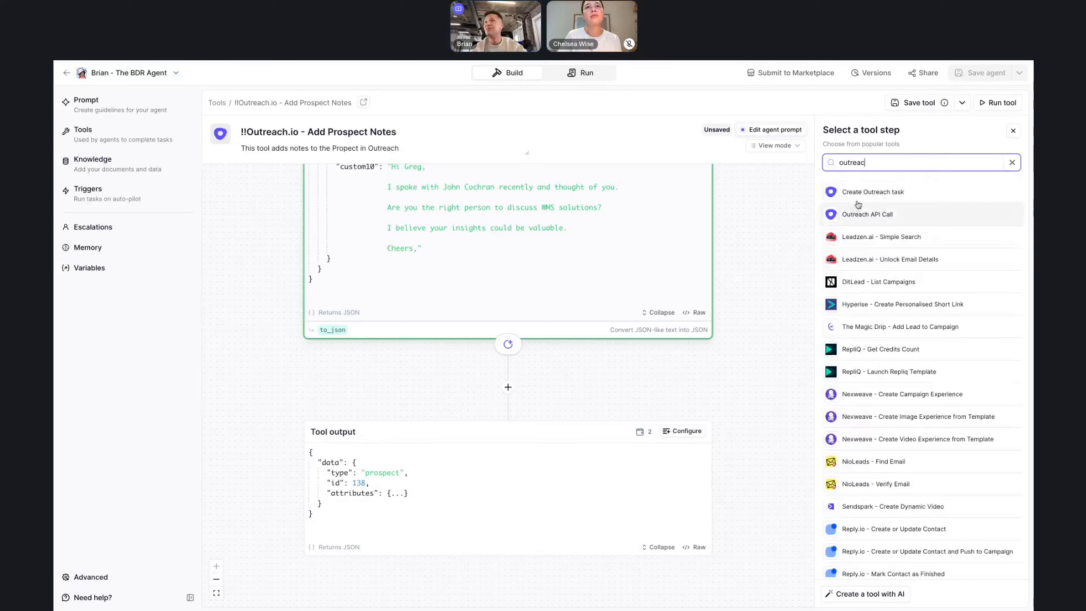
pyautogui.click(855, 214)
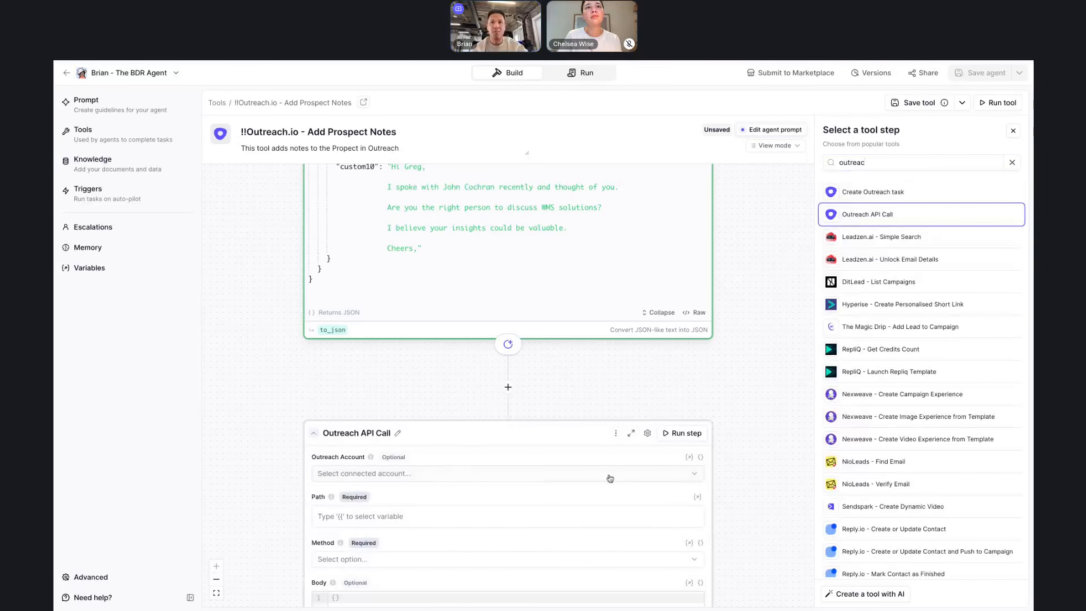
# Switch the new call's Outreach Account to variable input and set it to {{ oauth_account_id_1 }}
pyautogui.click(700, 456)
pyautogui.click(676, 466)
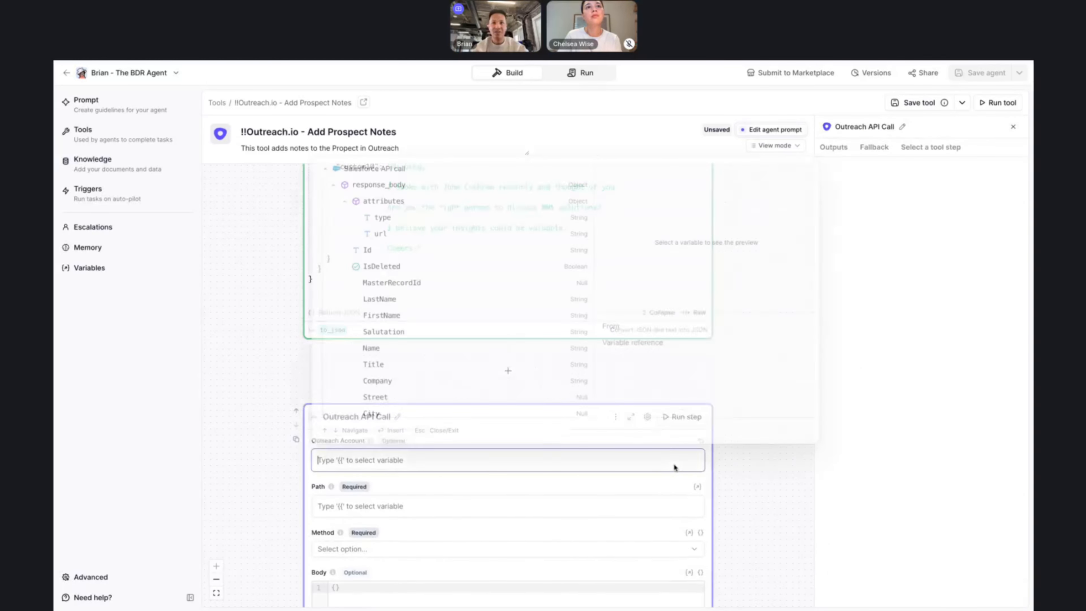
pyautogui.write('{{')
pyautogui.scroll(-10, 454, 372)
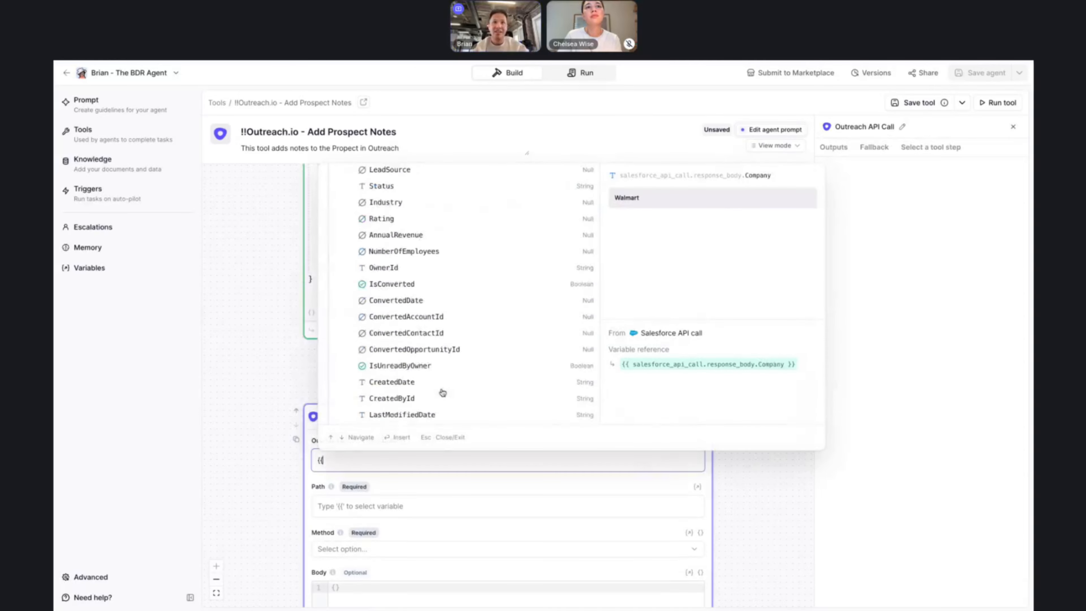
pyautogui.scroll(-3, 442, 392)
pyautogui.click(419, 417)
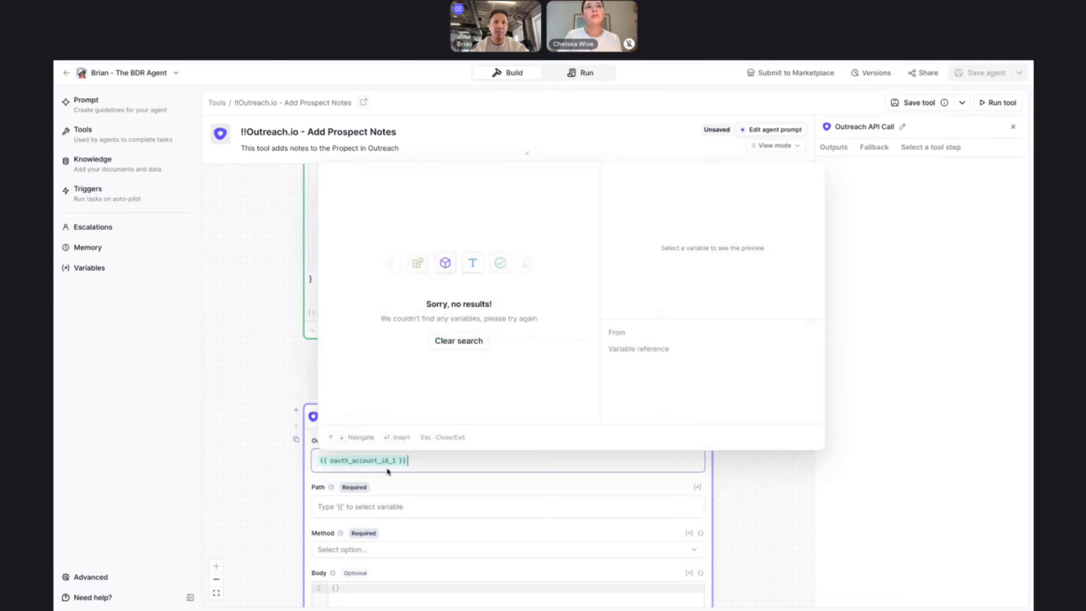
pyautogui.click(374, 506)
pyautogui.write('zy')
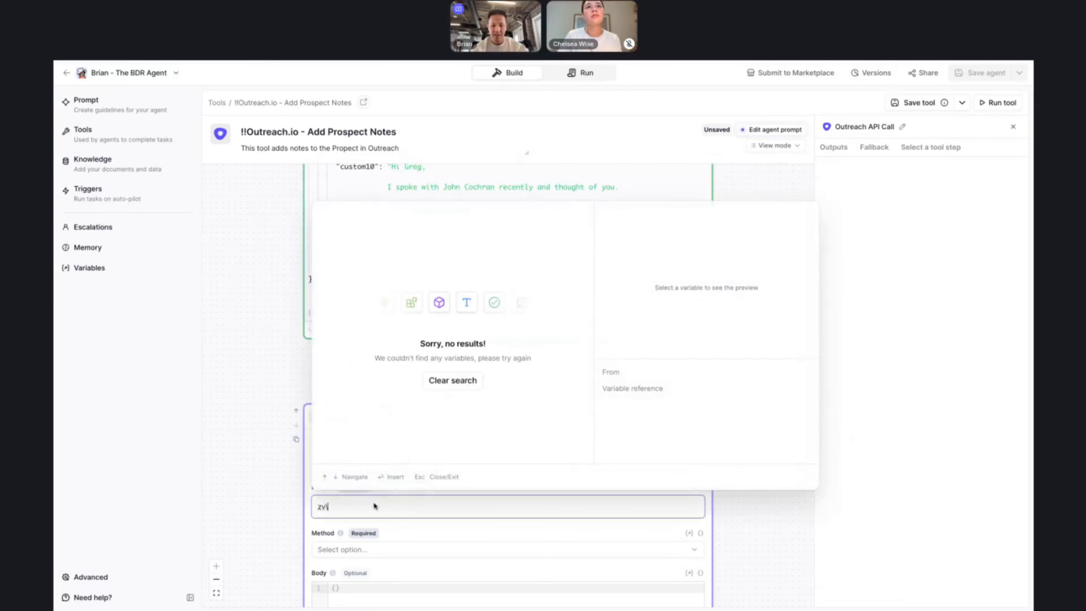
pyautogui.press('BackSpace')
pyautogui.press('BackSpace')
pyautogui.hotkey('ctrl', 'v')
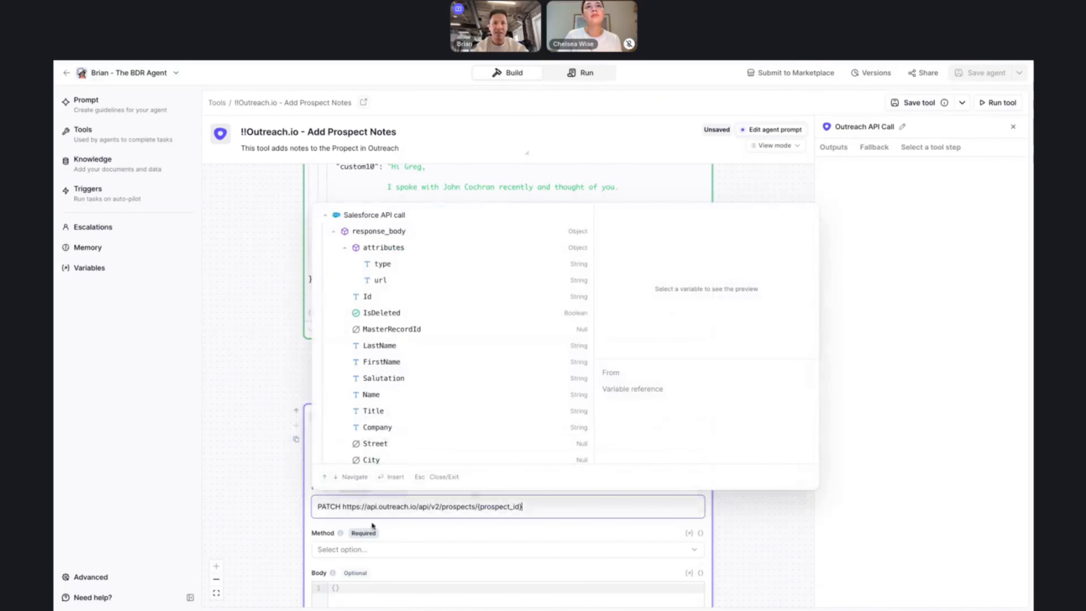
# Shorten the call's path to /prospects/{prospect_id} and set its method to PATCH
pyautogui.click(422, 510)
pyautogui.click(380, 509)
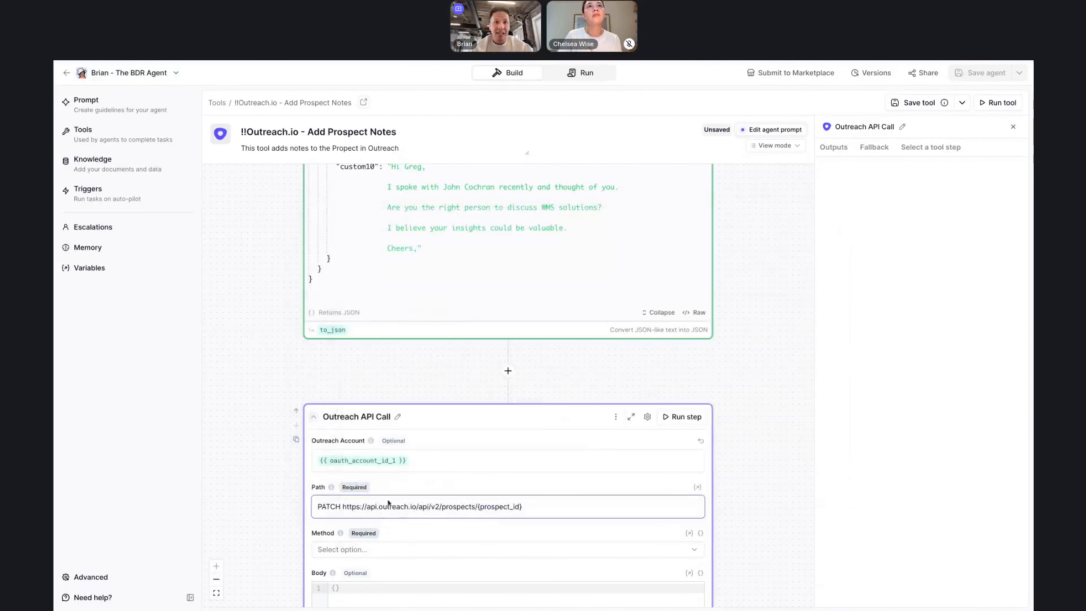
pyautogui.moveTo(331, 488)
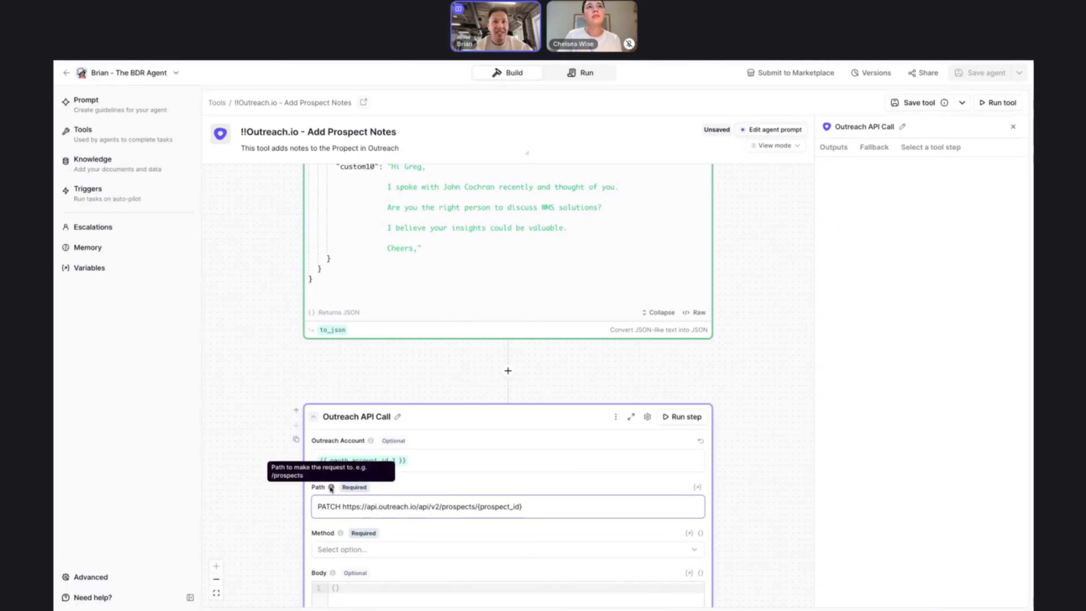
pyautogui.click(439, 507)
pyautogui.press('shift+super+Left')
pyautogui.press('BackSpace')
pyautogui.click(425, 548)
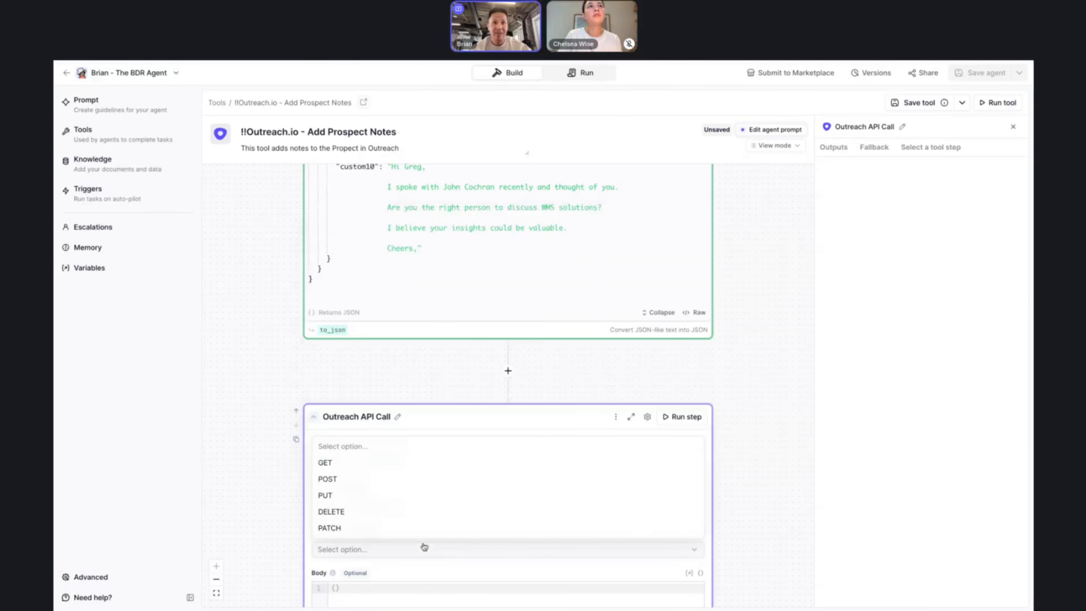
pyautogui.click(387, 527)
# Check the earlier Outreach call's output, then replace the prospect_id placeholder in the path with the variable {{ outreach_prospect_id.response_body.data[*].id }}
pyautogui.click(424, 507)
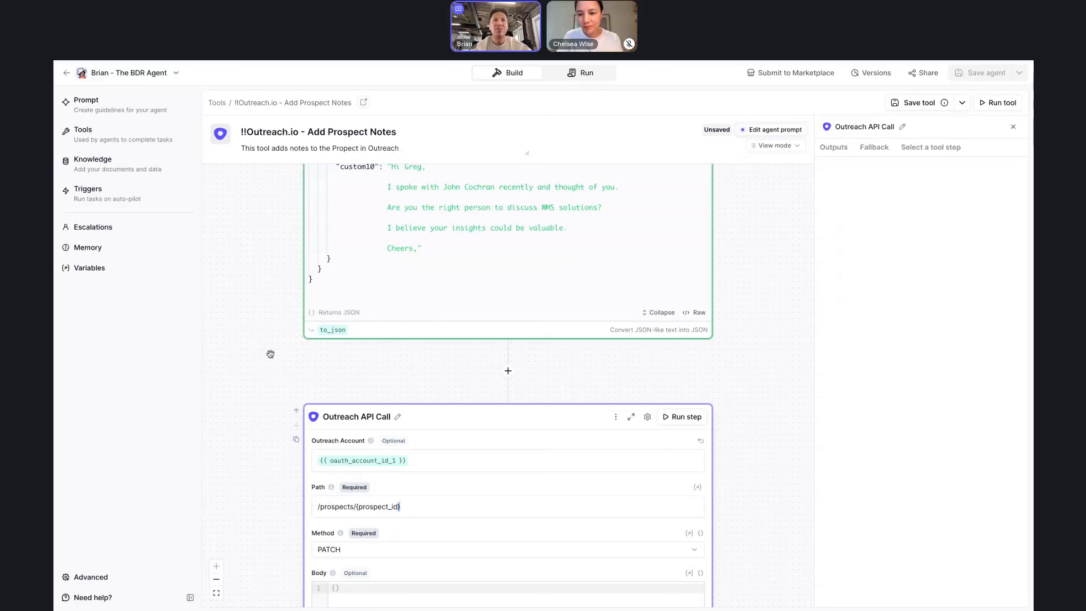
pyautogui.scroll(10, 270, 354)
pyautogui.scroll(15, 270, 354)
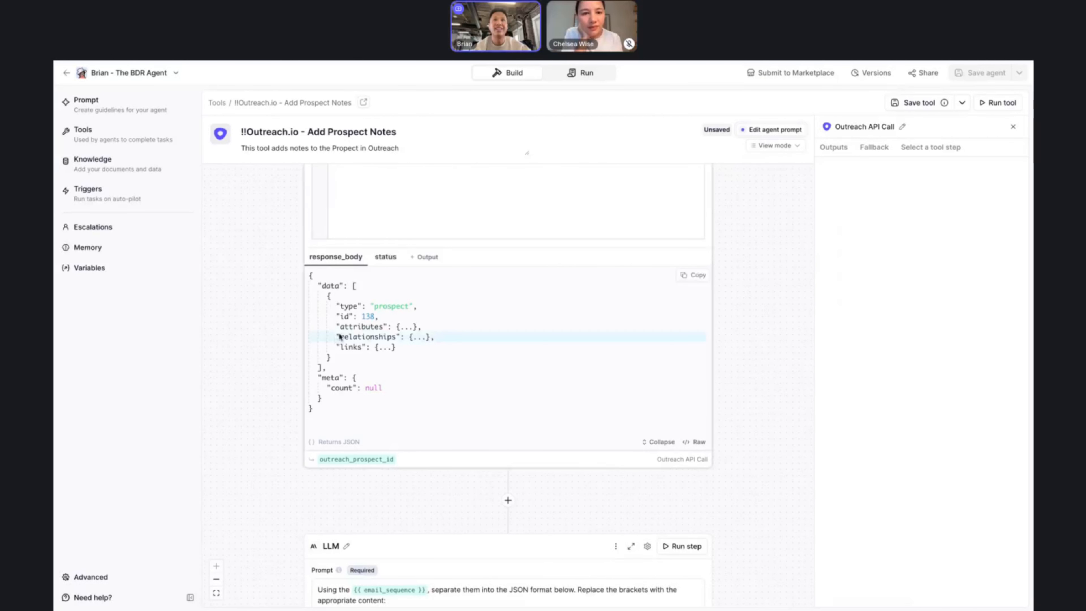
pyautogui.scroll(5, 341, 337)
pyautogui.scroll(-3, 362, 470)
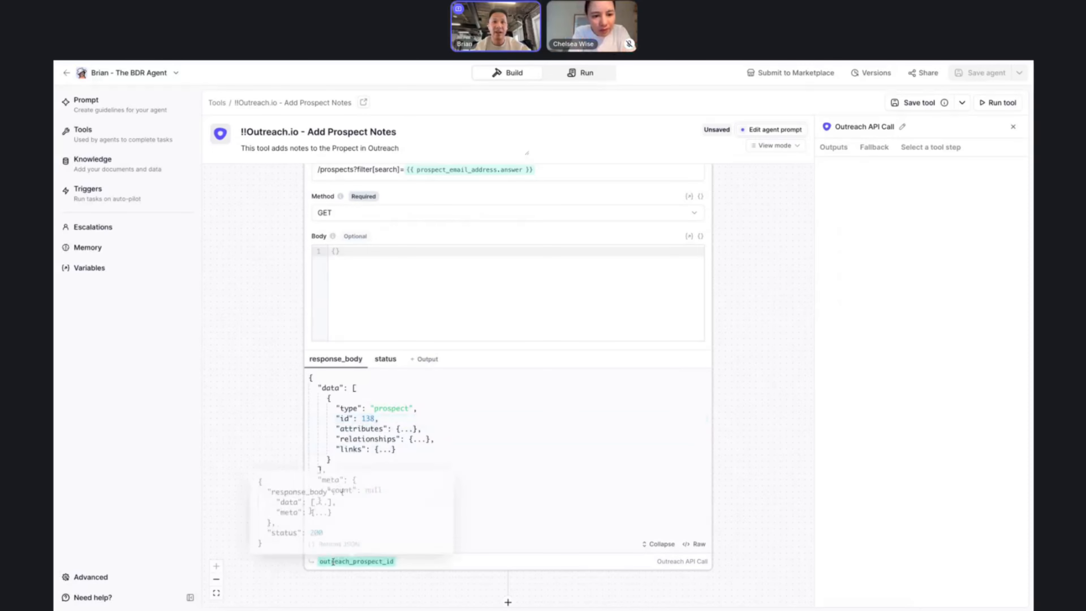
pyautogui.scroll(-10, 363, 556)
pyautogui.scroll(-15, 397, 566)
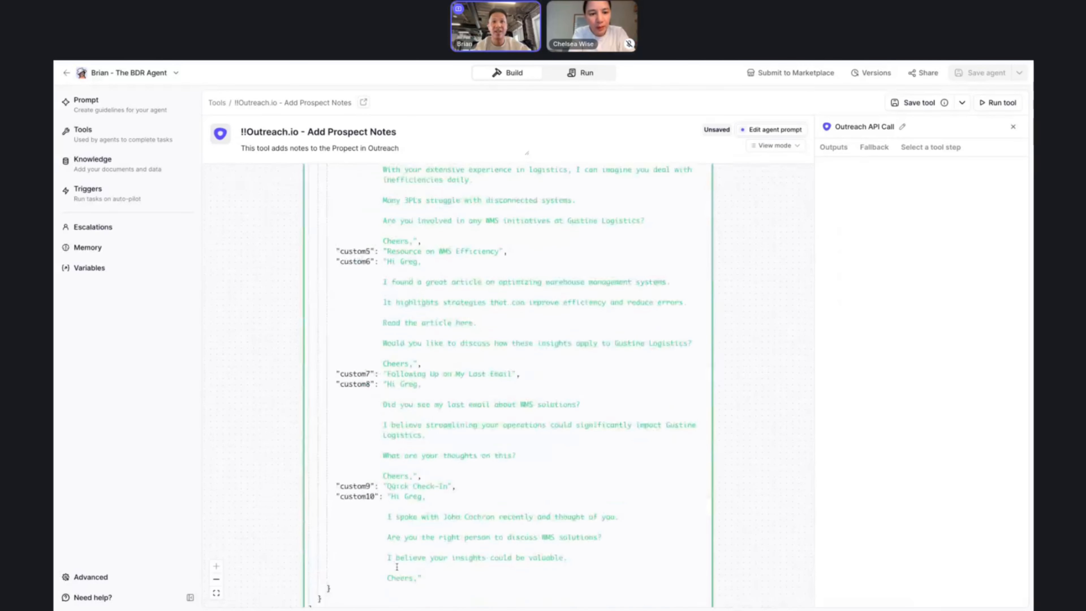
pyautogui.click(441, 382)
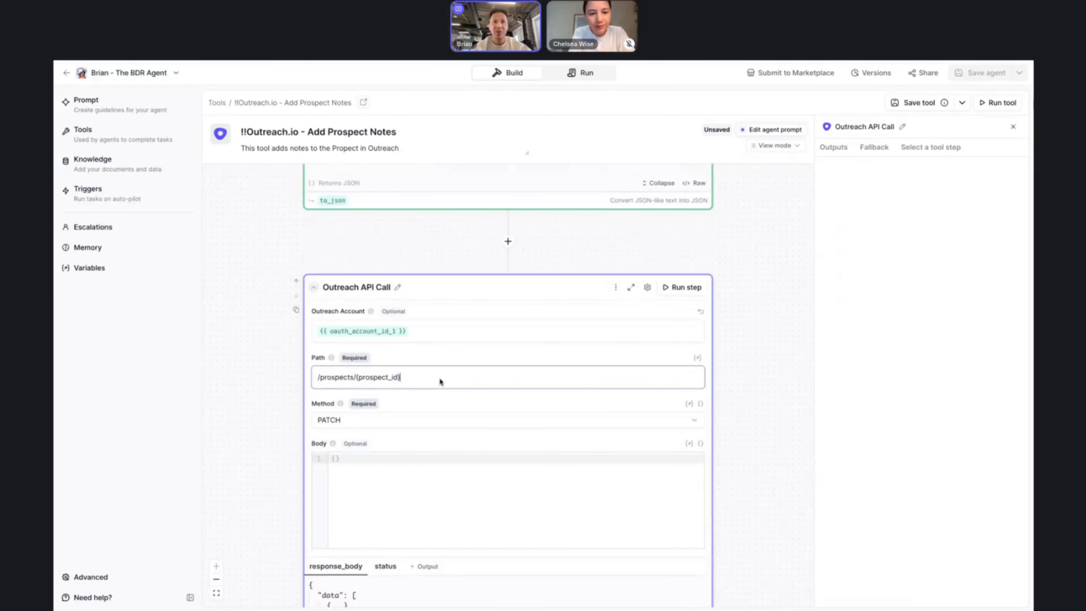
pyautogui.hotkey('alt', 'Left')
pyautogui.hotkey('alt', 'Right')
pyautogui.hotkey('alt', 'shift', 'Left')
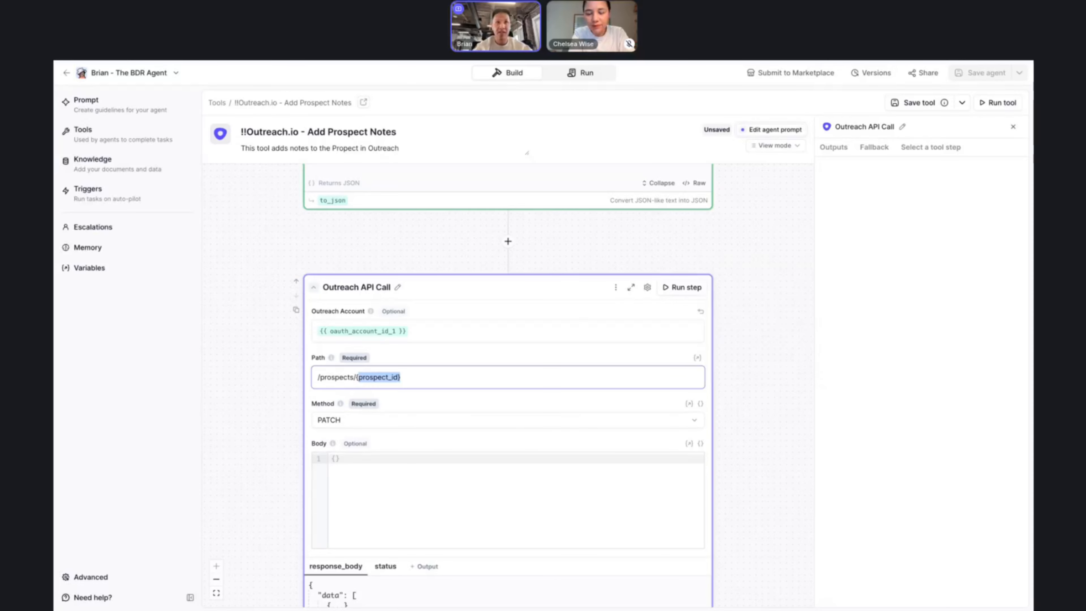
pyautogui.write('{')
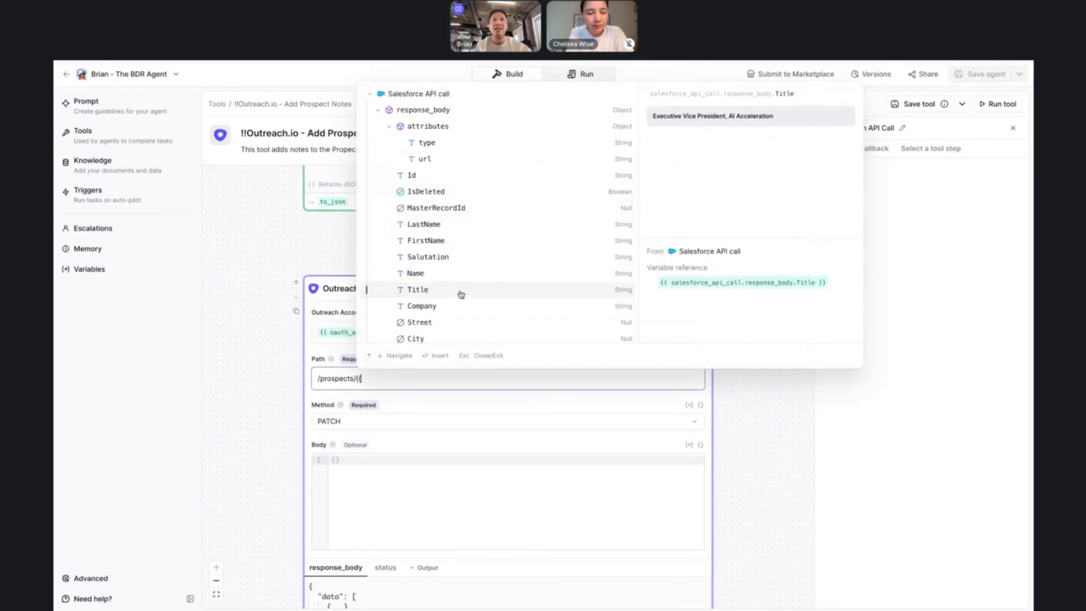
pyautogui.scroll(-8, 460, 295)
pyautogui.write('out')
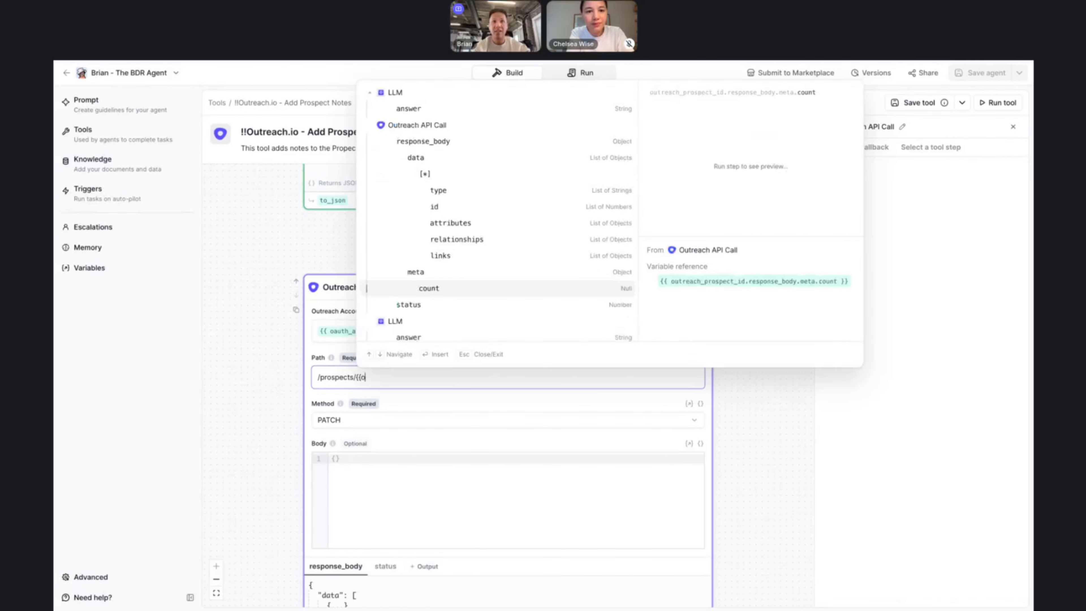
pyautogui.click(458, 209)
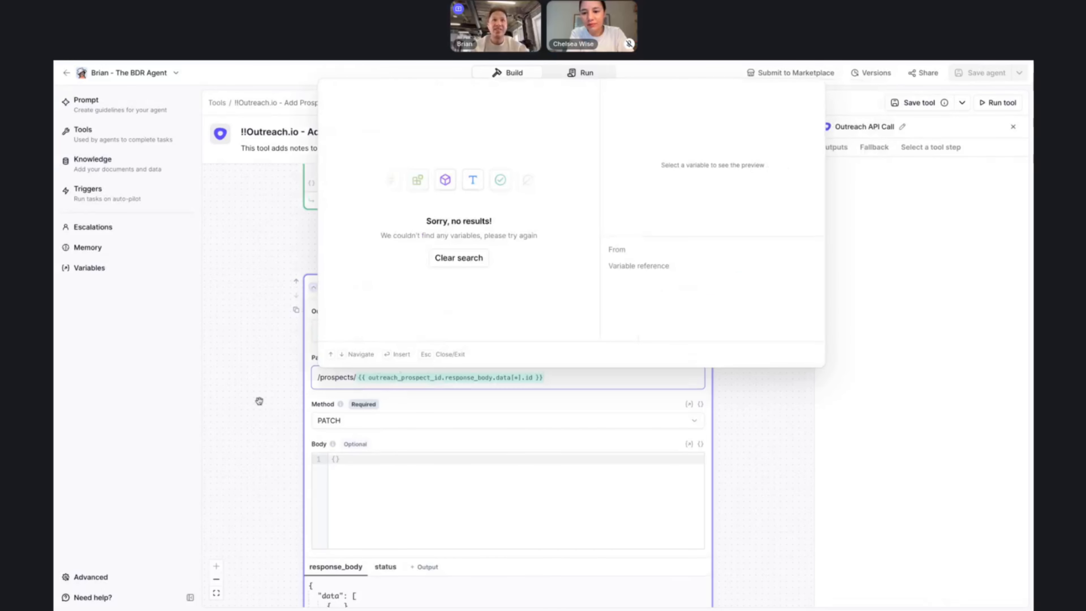
pyautogui.click(274, 432)
# Switch the call's body to variable input and set it to {{ to_json.output.data }}
pyautogui.click(353, 461)
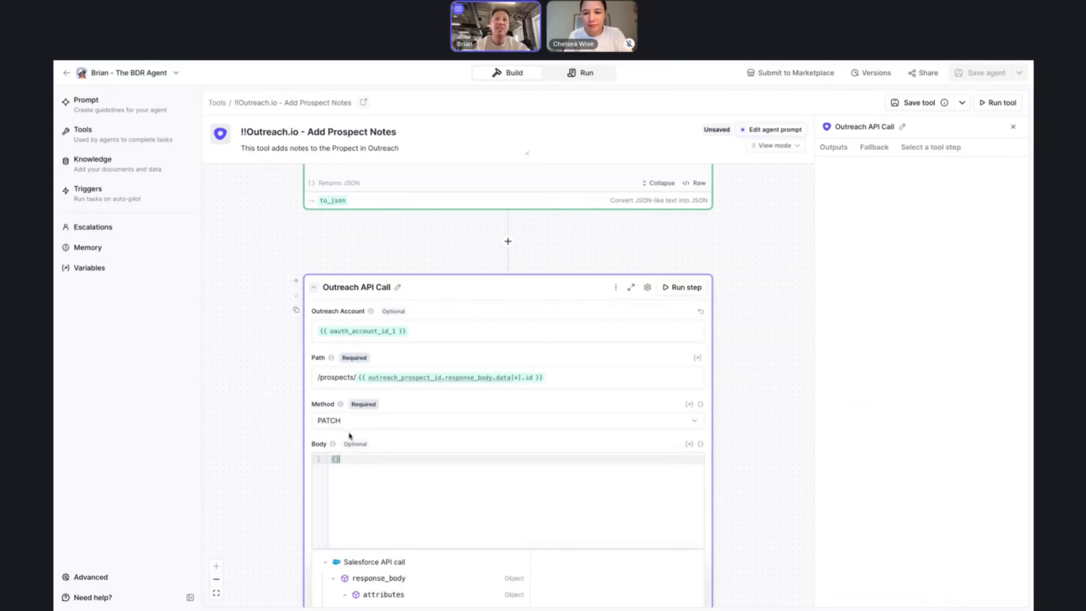
pyautogui.scroll(5, 402, 262)
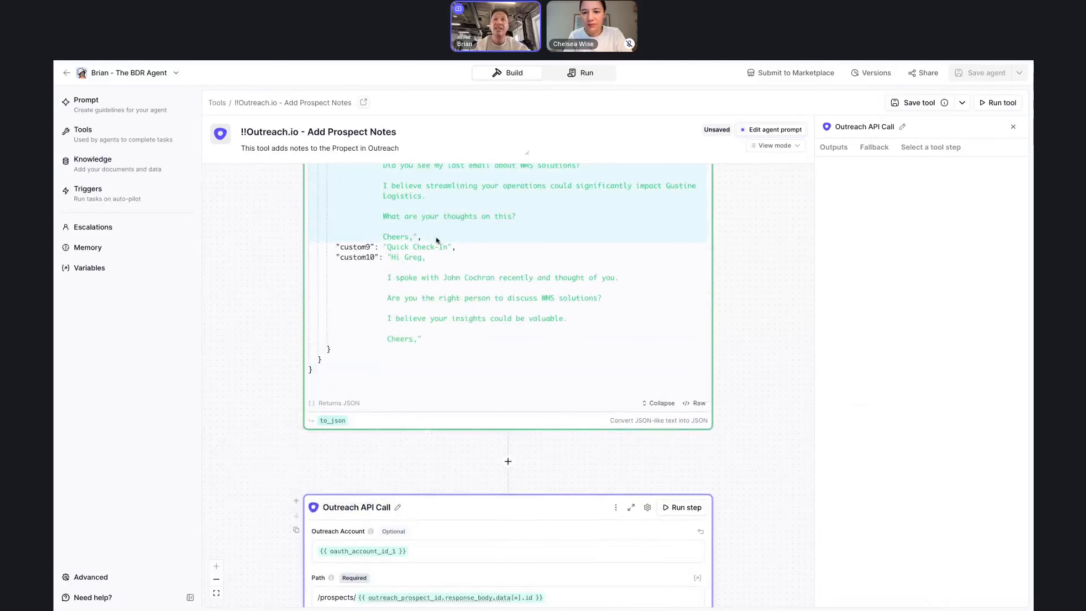
pyautogui.scroll(-7, 368, 243)
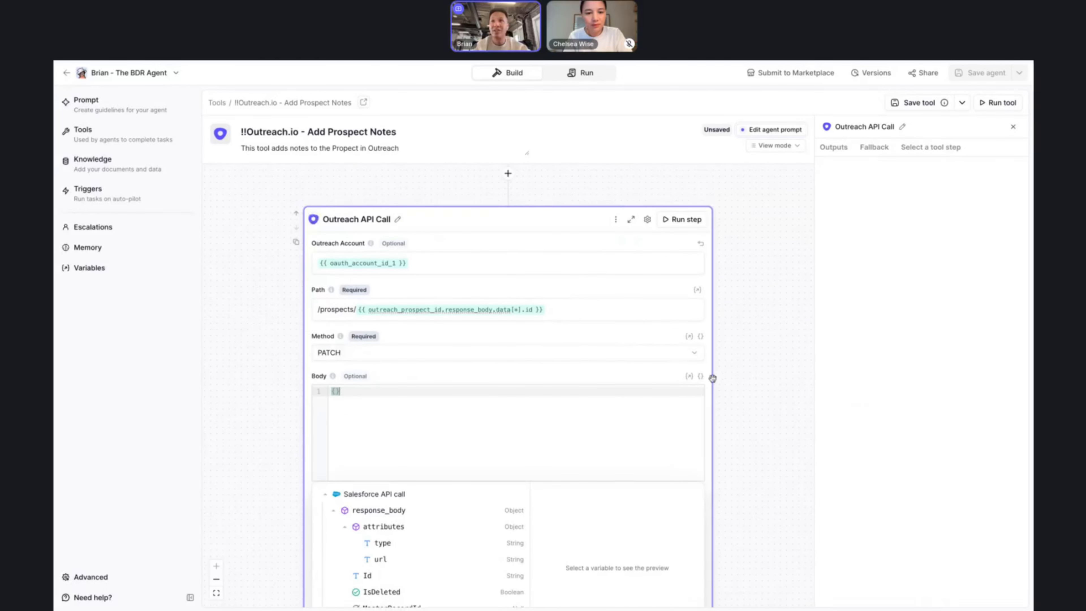
pyautogui.click(701, 378)
pyautogui.click(604, 405)
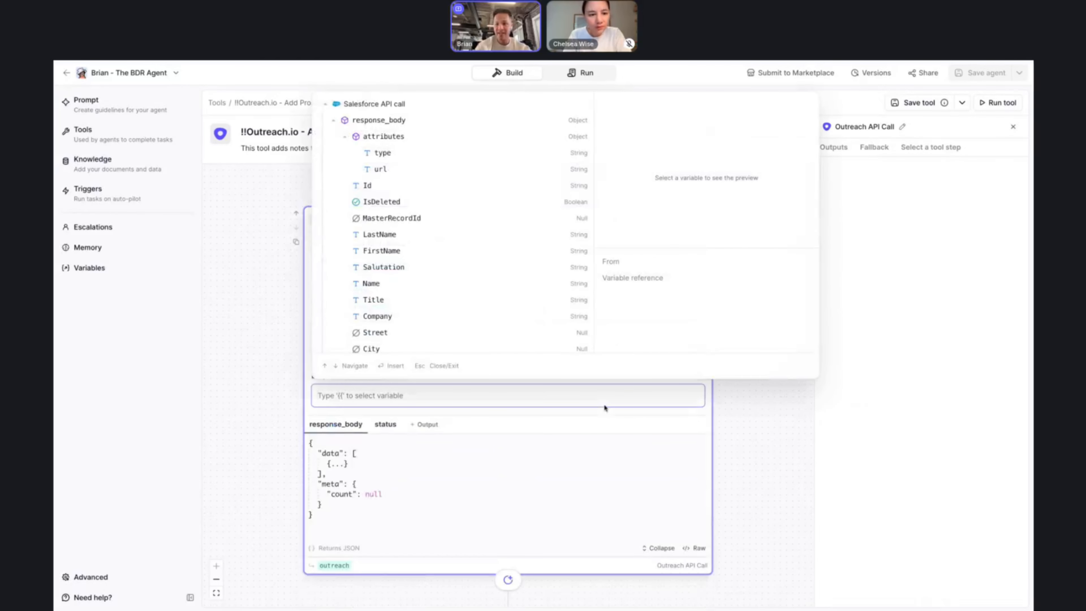
pyautogui.write('{{')
pyautogui.scroll(-10, 464, 257)
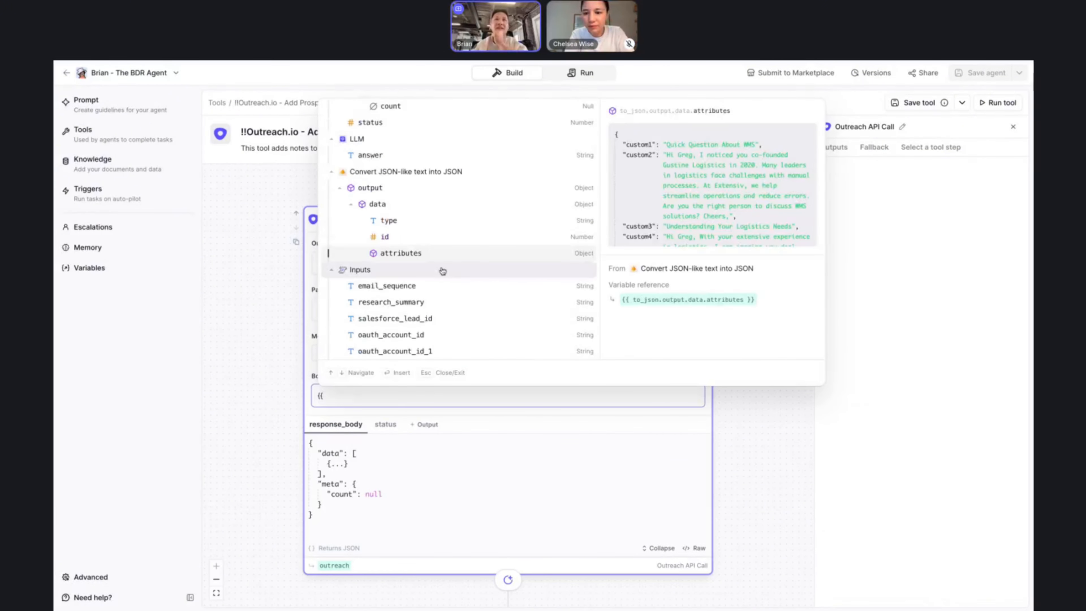
pyautogui.click(425, 204)
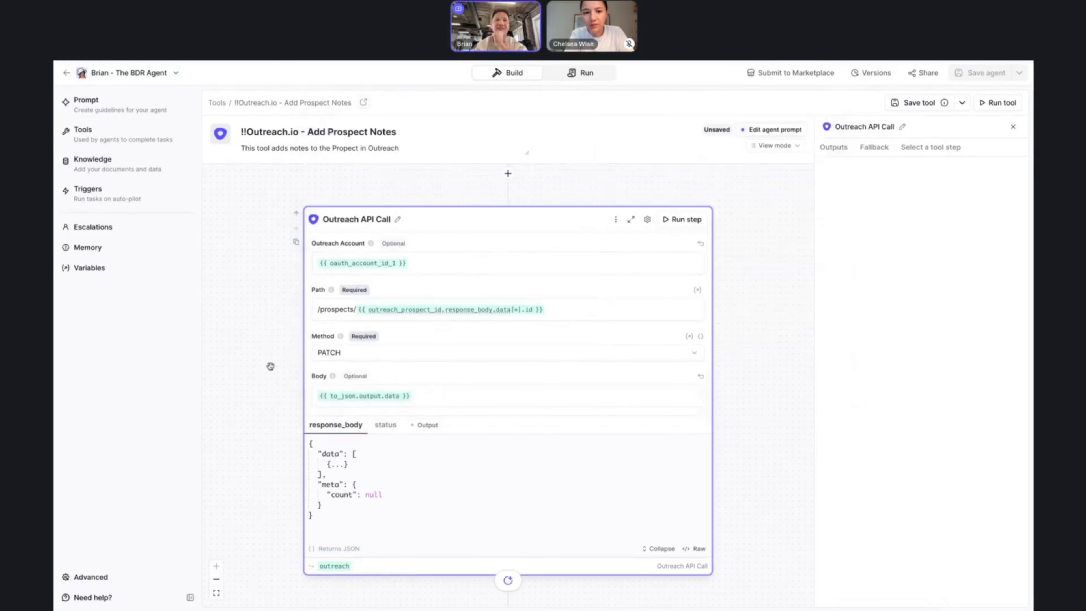
# Run the new Outreach API Call step and expand the details in its response body
pyautogui.click(683, 219)
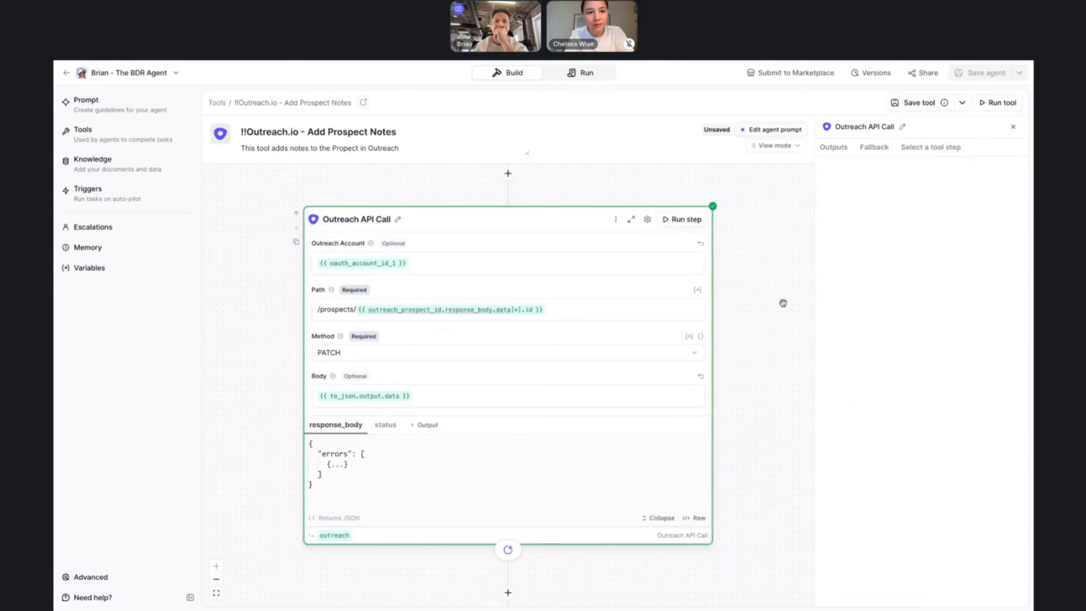
pyautogui.click(342, 464)
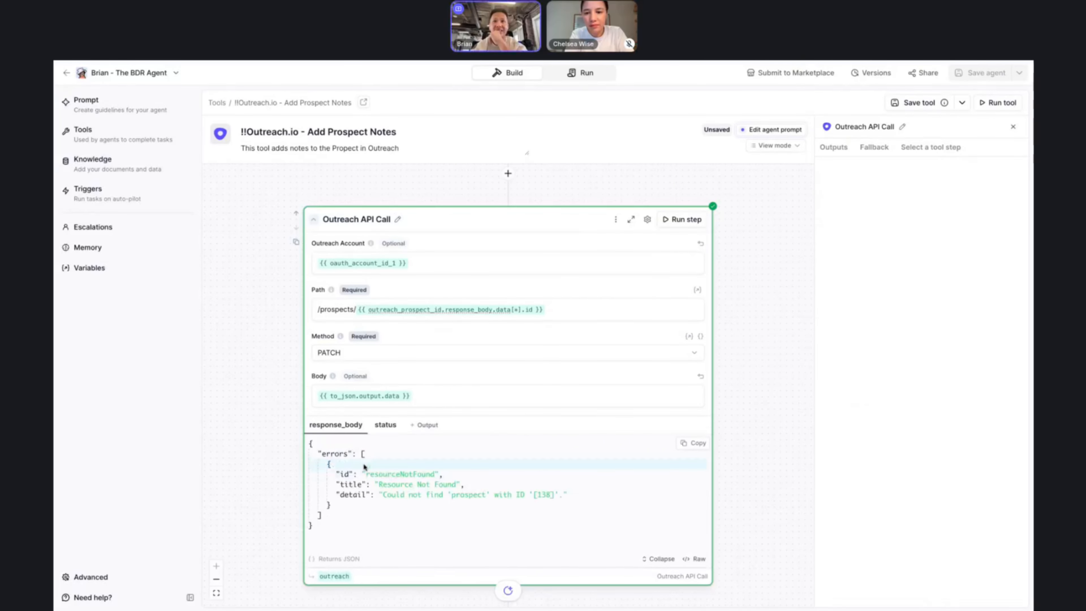
# Examine the converted JSON, the path's prospect ID variable and the outputs of the LLM and earlier Outreach call steps
pyautogui.scroll(10, 461, 463)
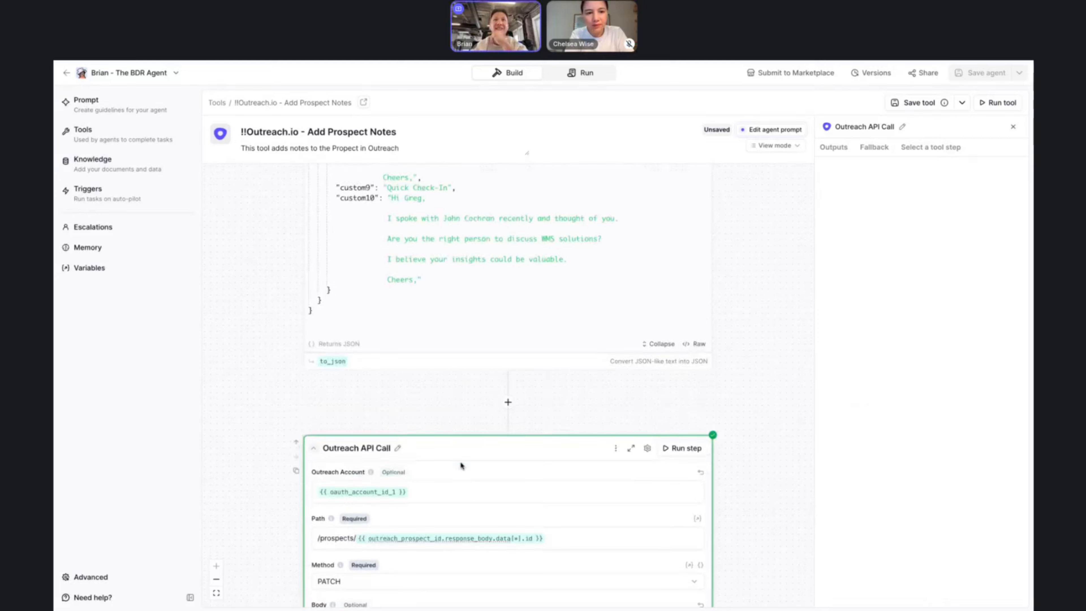
pyautogui.scroll(3, 460, 465)
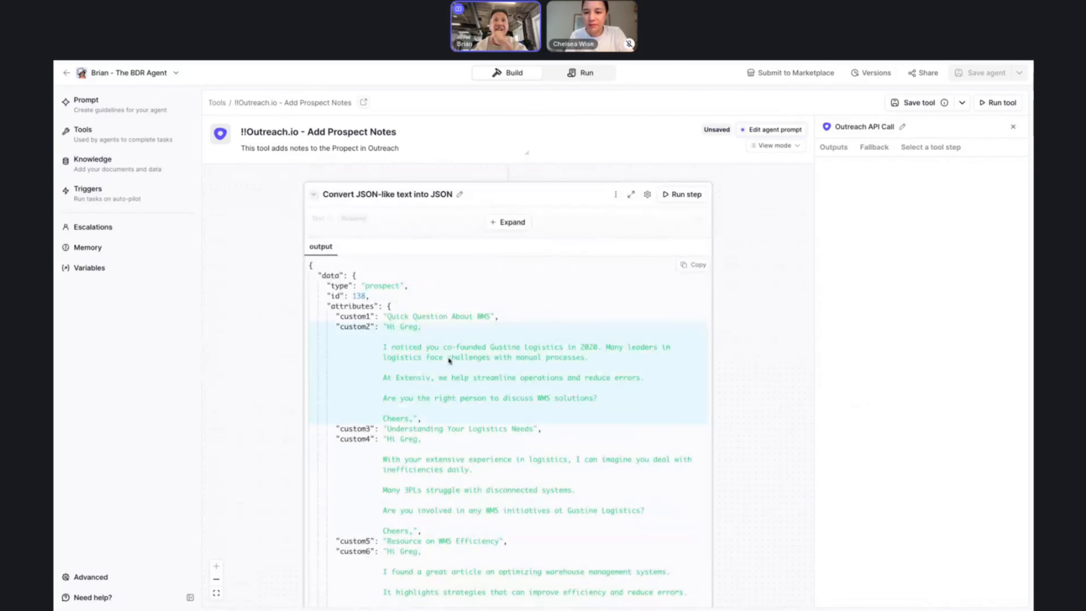
pyautogui.scroll(-15, 367, 320)
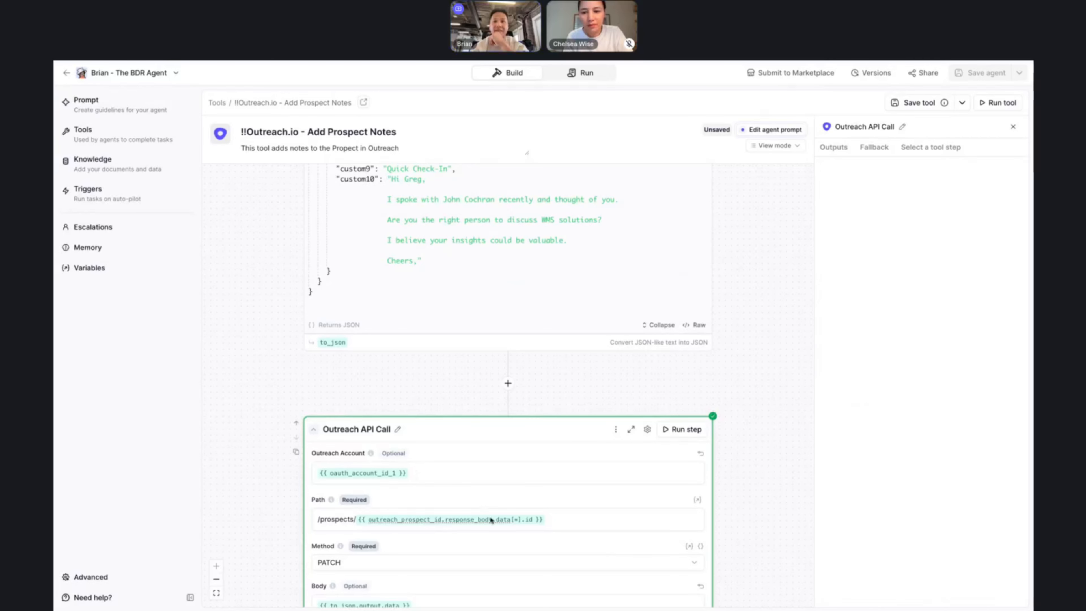
pyautogui.click(491, 519)
pyautogui.scroll(5, 560, 332)
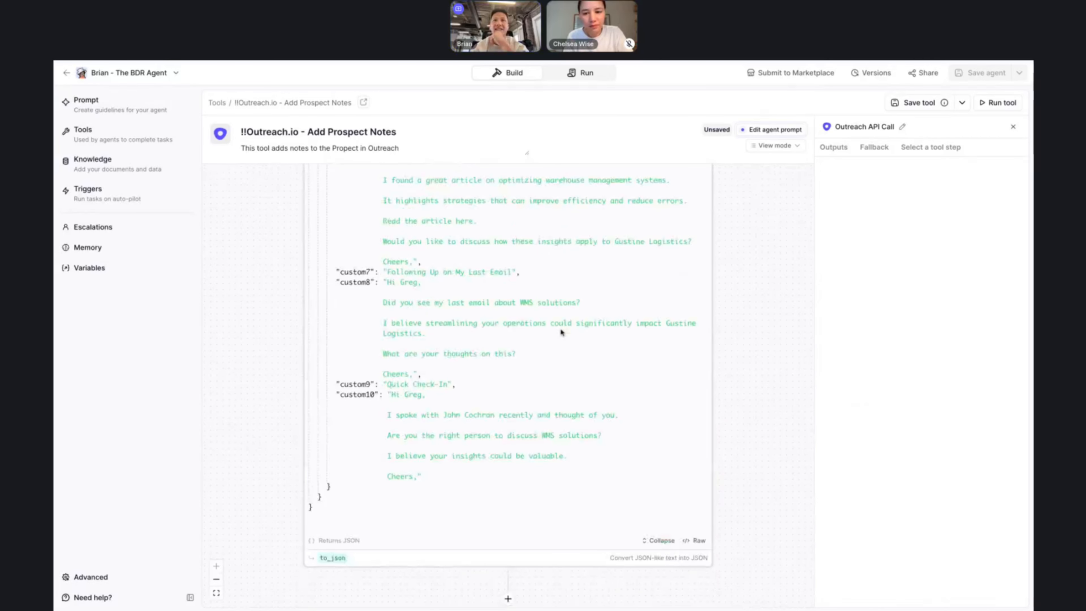
pyautogui.scroll(-5, 560, 333)
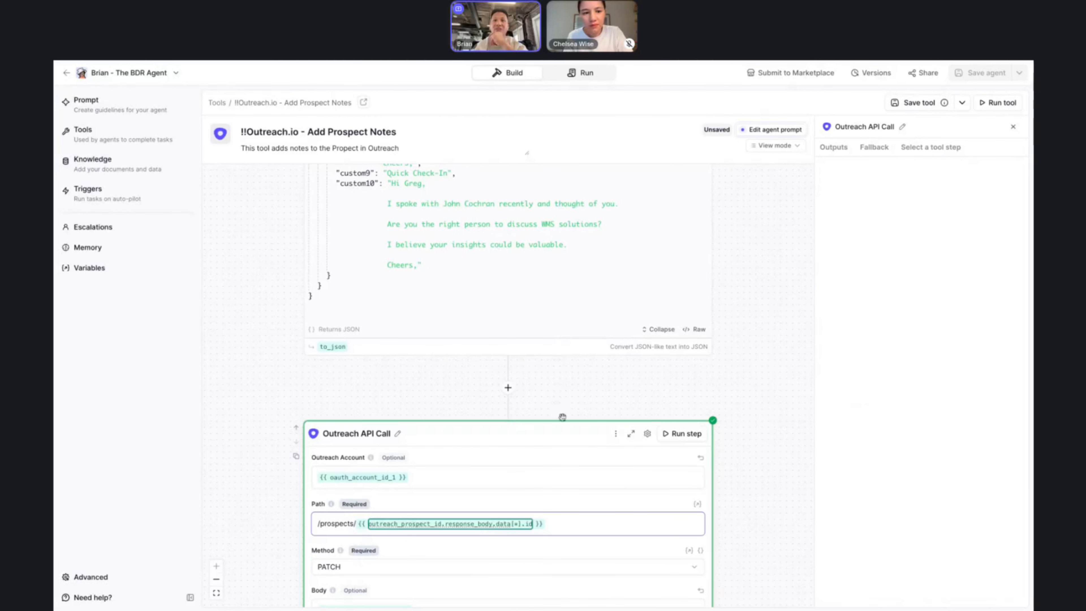
pyautogui.scroll(15, 569, 329)
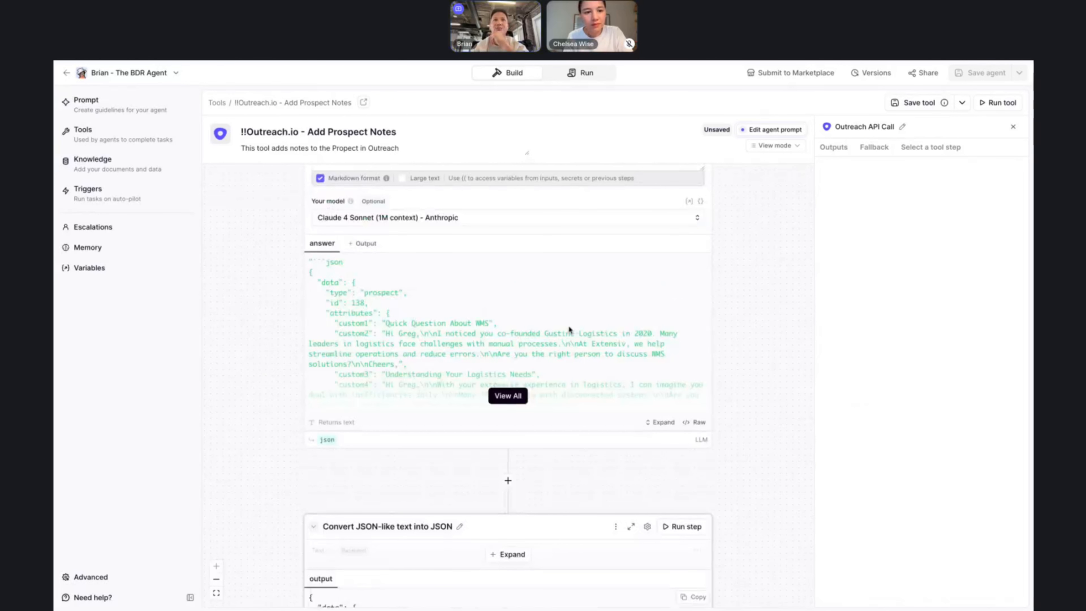
pyautogui.scroll(12, 569, 329)
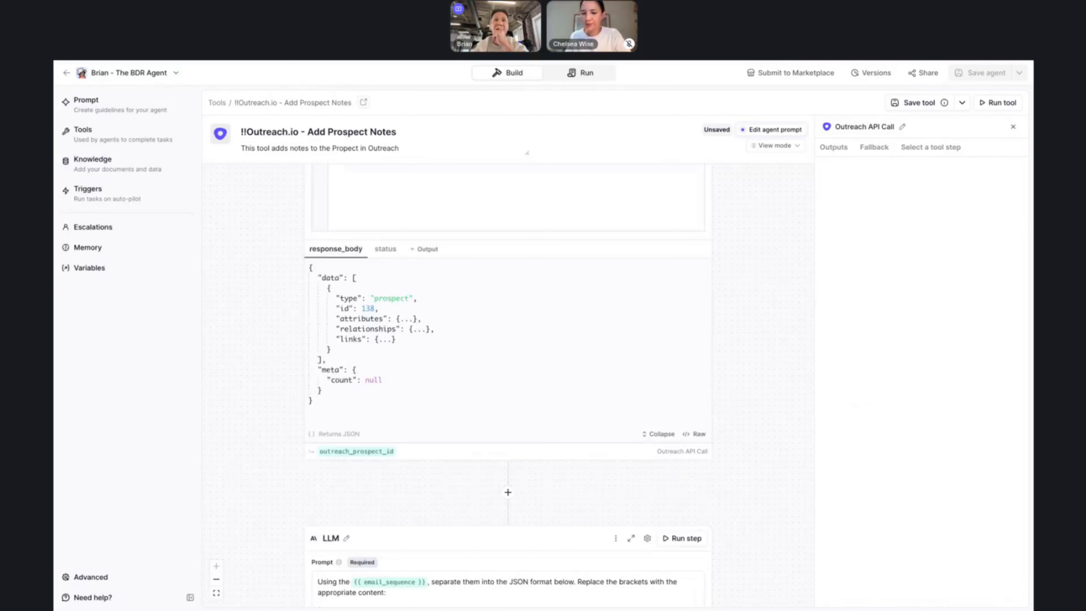
# Examine the steps from the earlier Outreach call's response down to the path and error response of the PATCH call
pyautogui.scroll(-1, 569, 329)
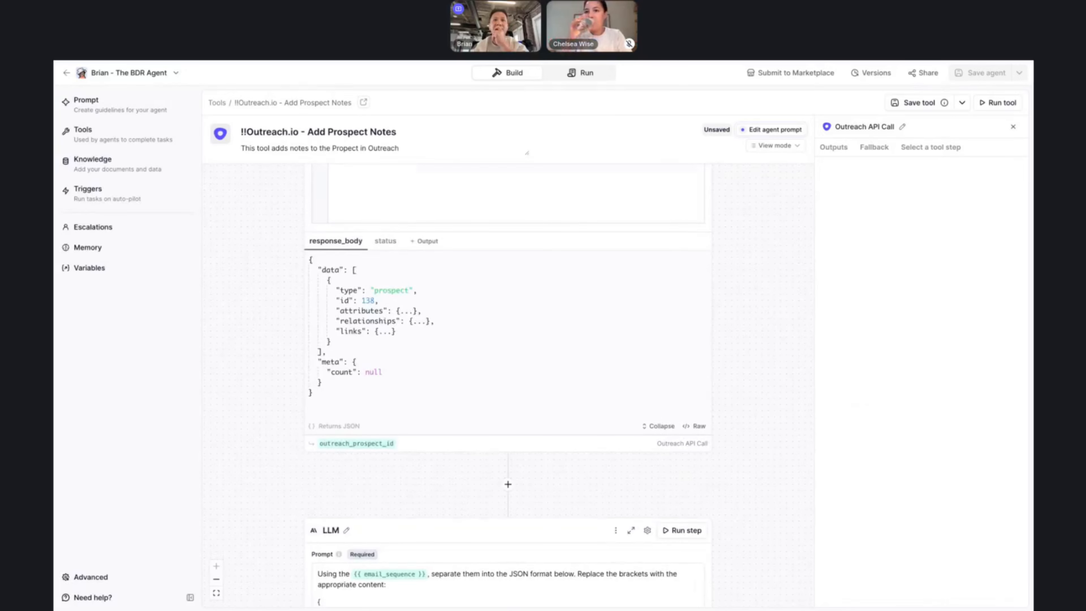
pyautogui.scroll(-15, 504, 385)
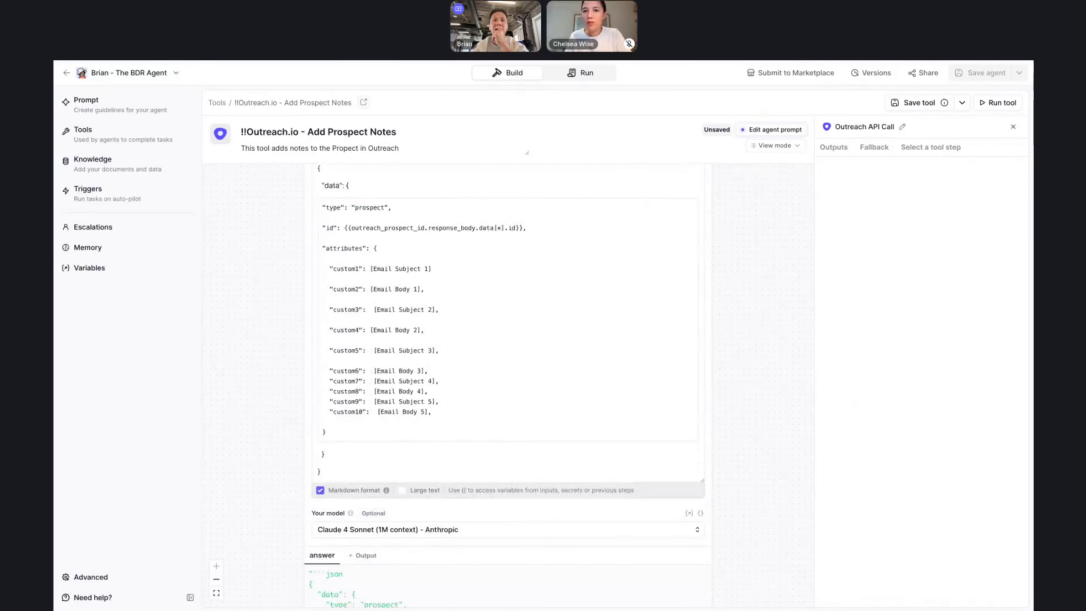
pyautogui.scroll(-12, 508, 385)
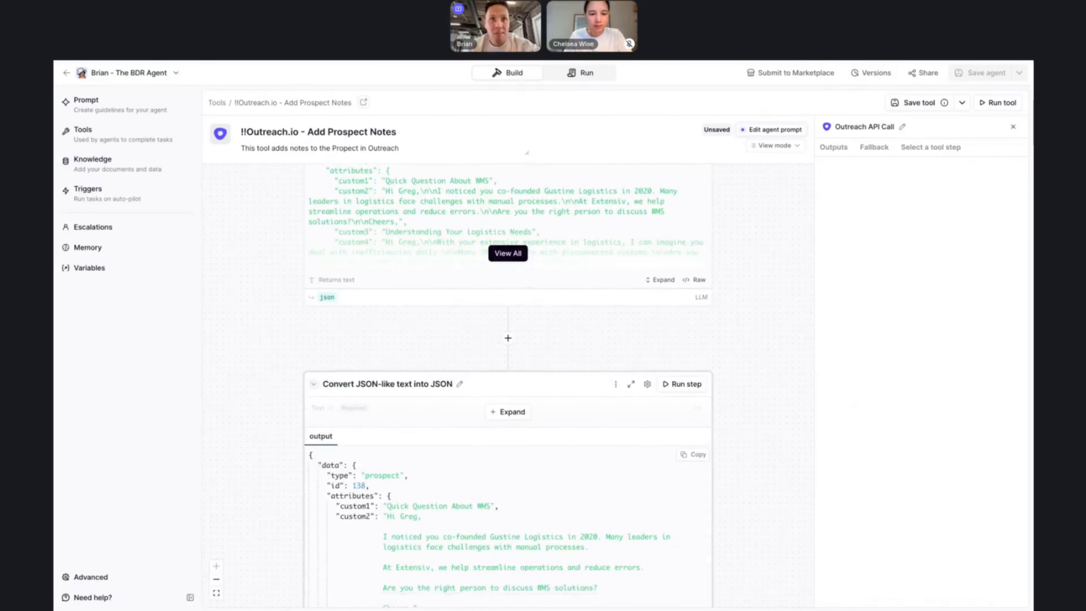
pyautogui.scroll(-18, 575, 512)
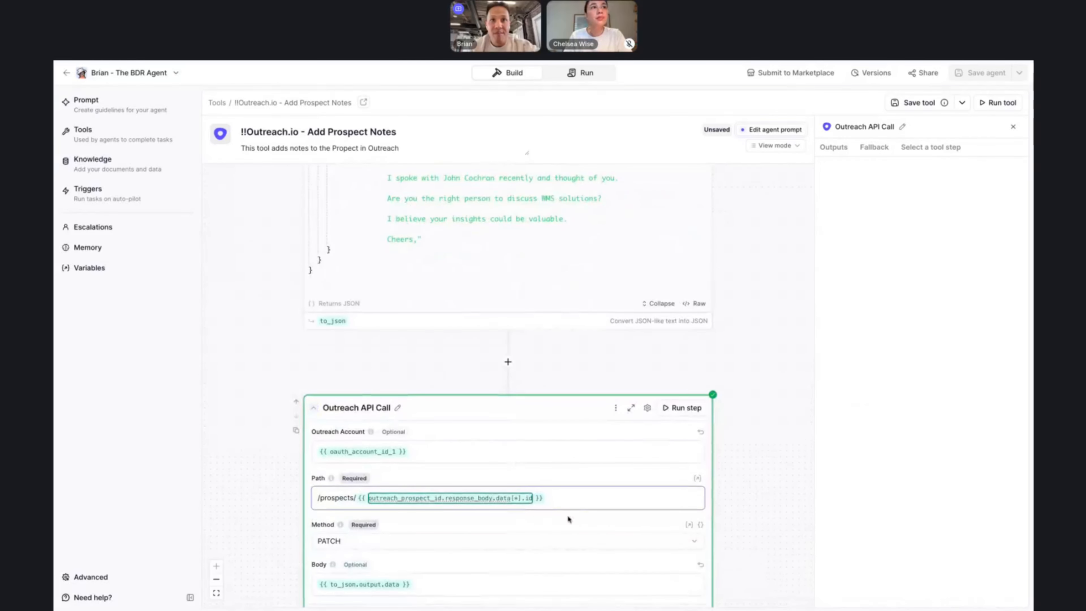
pyautogui.scroll(-5, 581, 495)
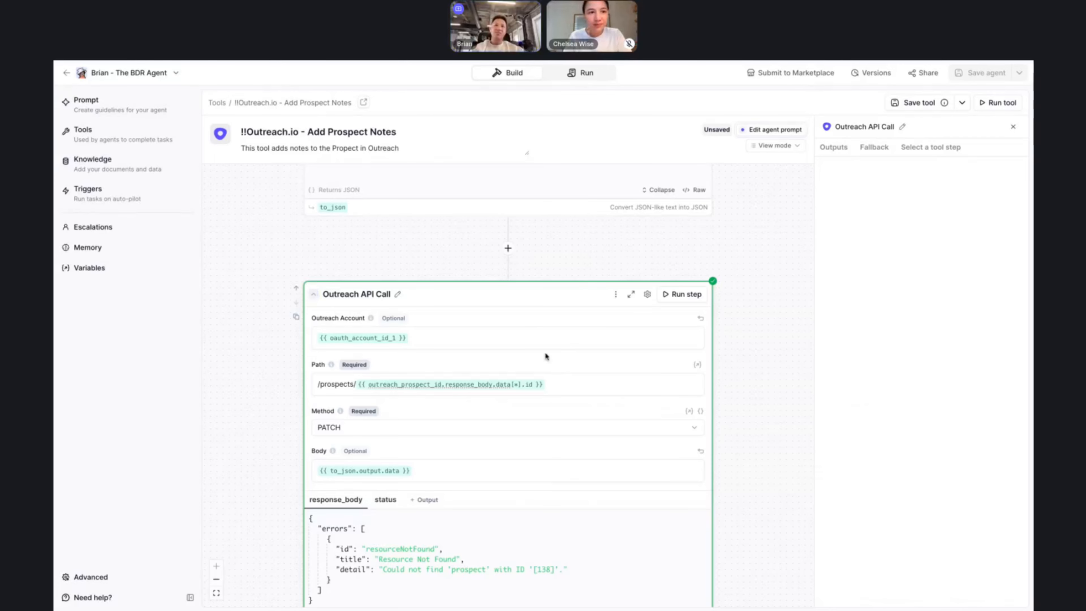
pyautogui.click(567, 380)
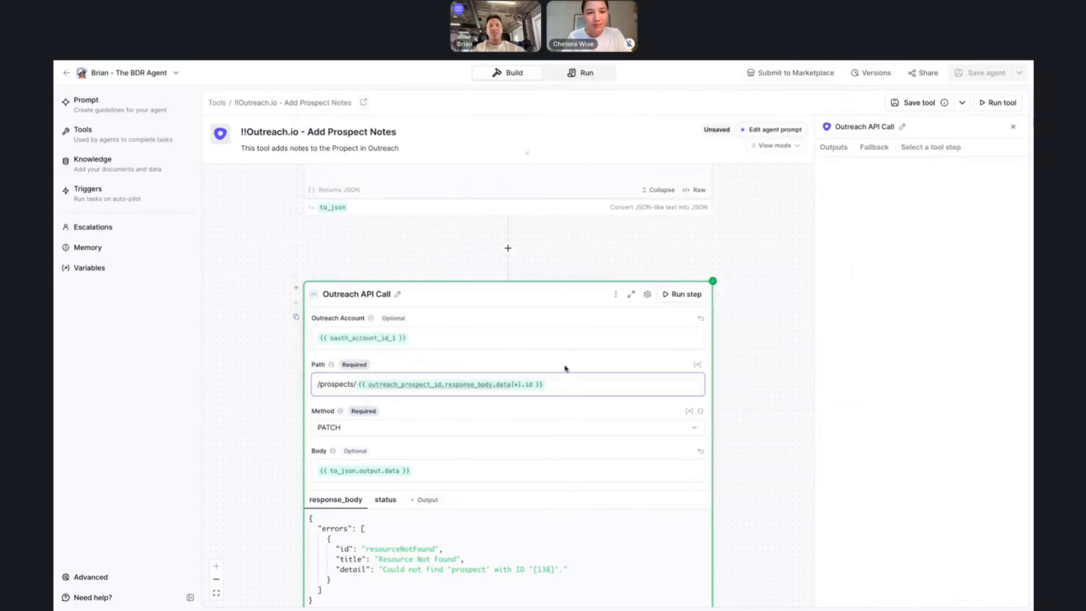
# Insert a Python code step just before the PATCH Outreach API Call and remove the template comments from its code
pyautogui.scroll(5, 530, 297)
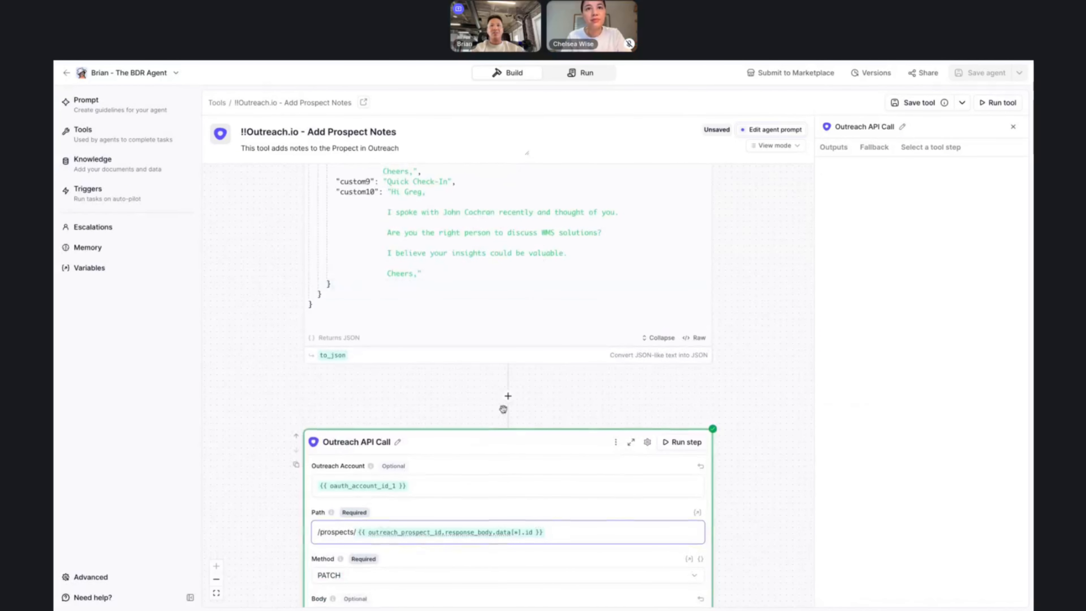
pyautogui.click(509, 397)
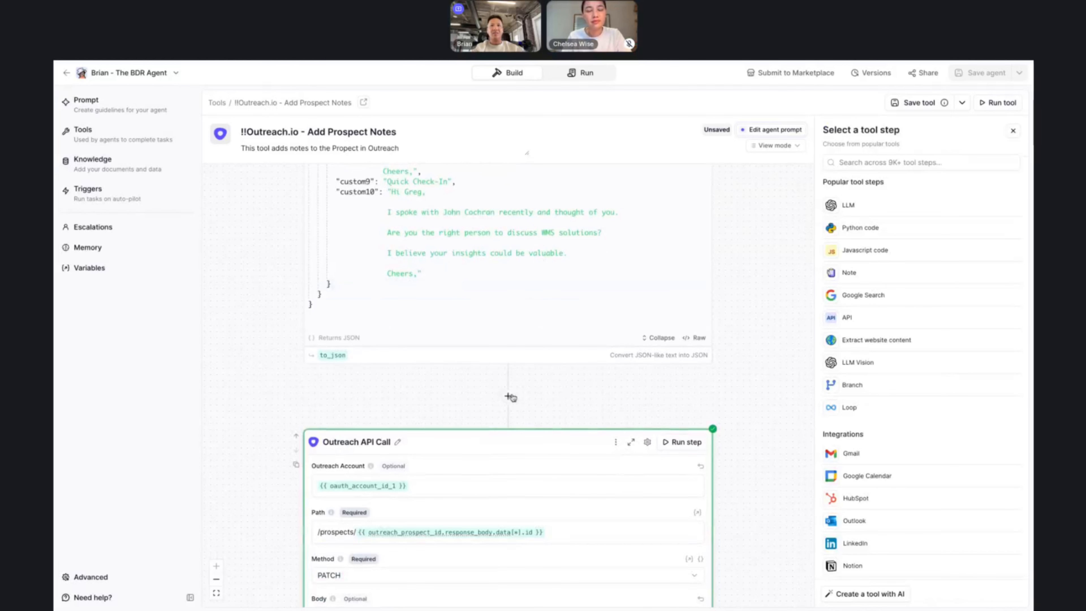
pyautogui.click(840, 164)
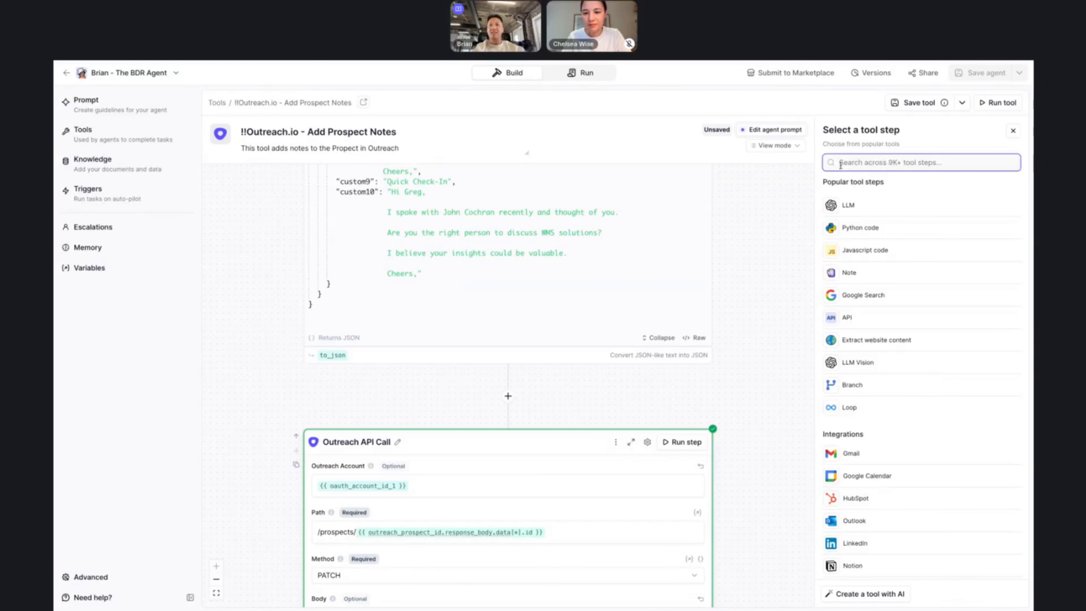
pyautogui.write('pyt')
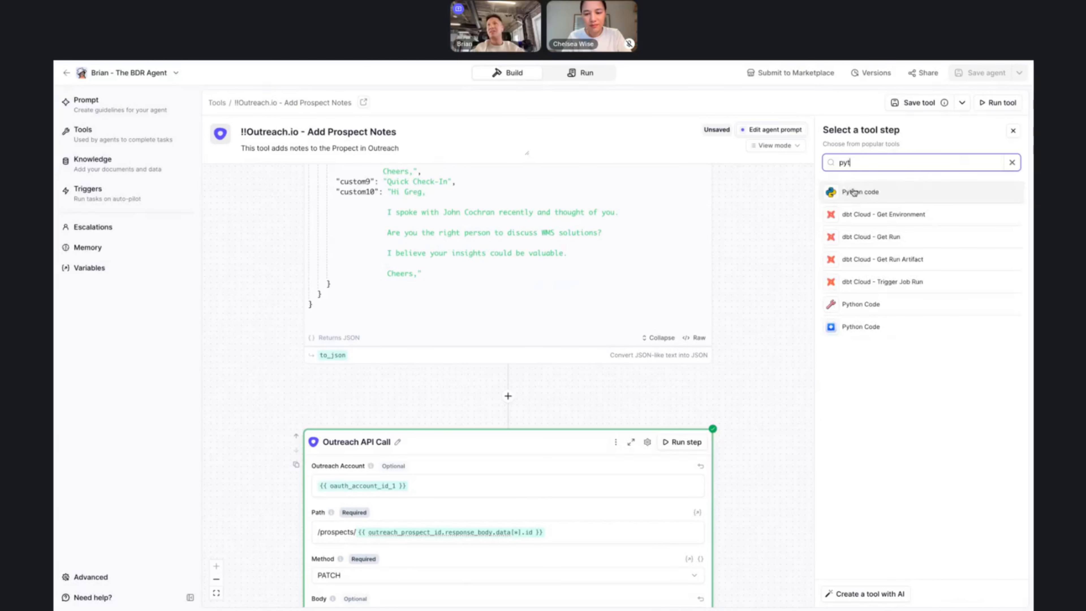
pyautogui.click(870, 192)
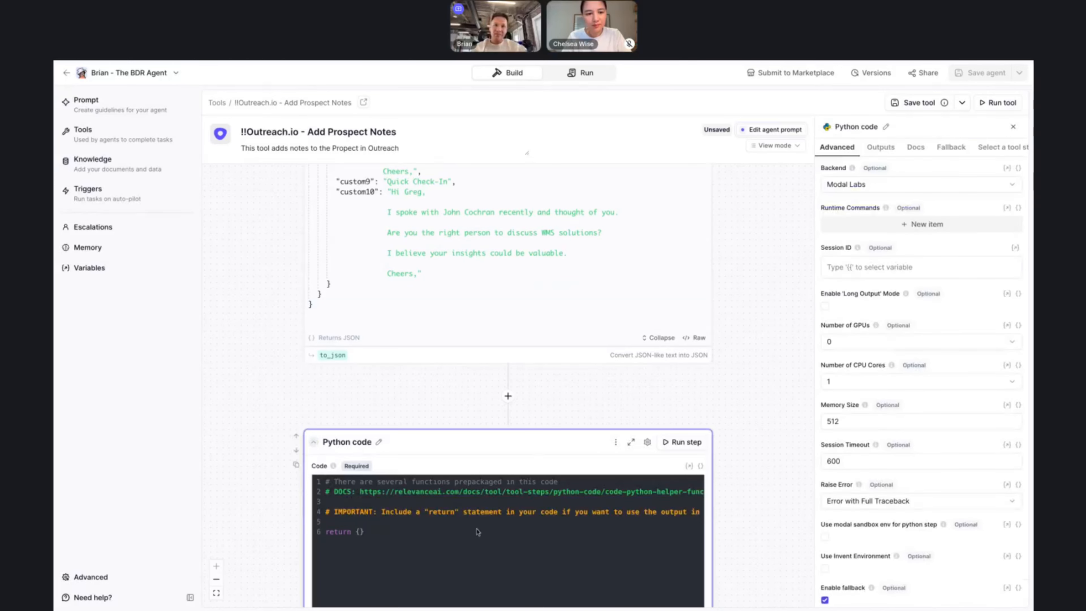
pyautogui.hotkey('ctrl', 'shift', 'Home')
pyautogui.press('BackSpace')
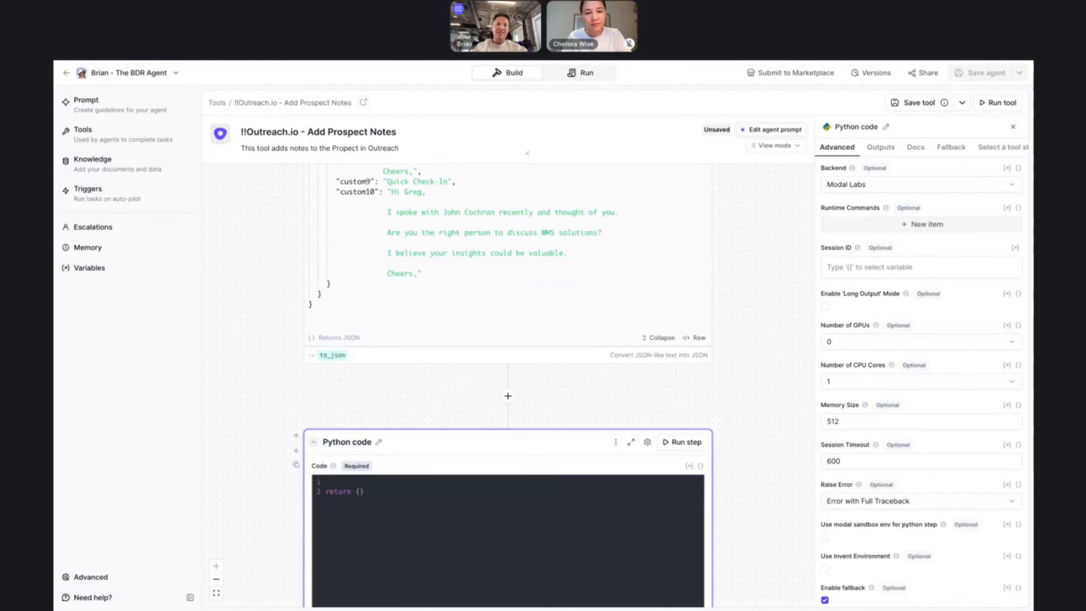
pyautogui.press('Delete')
# Examine how the prospect ID from the path is formatted in the error detail of the PATCH call's response
pyautogui.scroll(-10, 450, 495)
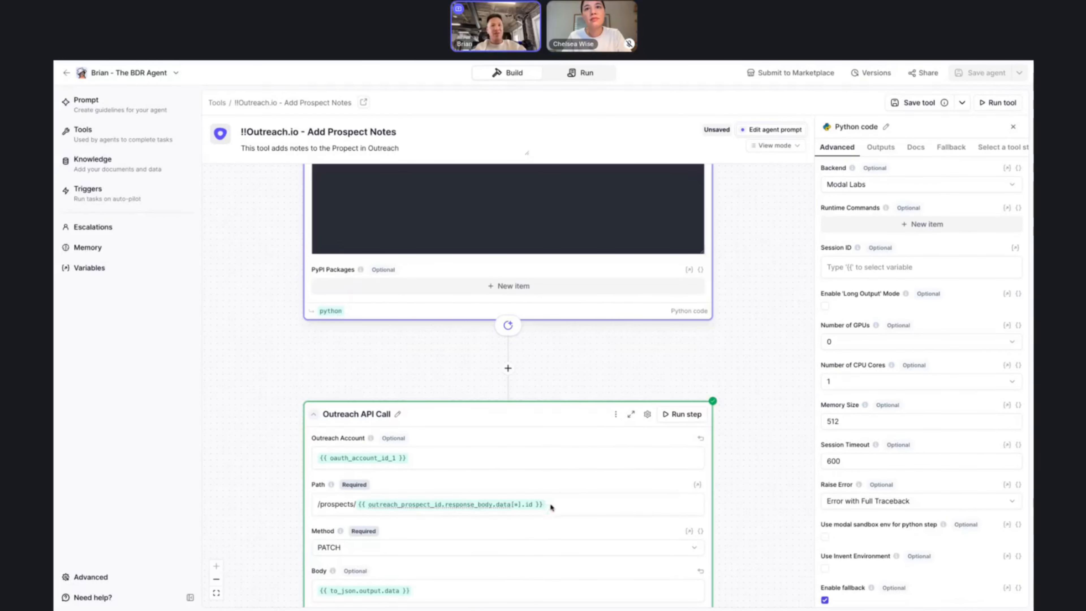
pyautogui.scroll(1, 423, 484)
pyautogui.scroll(-5, 423, 484)
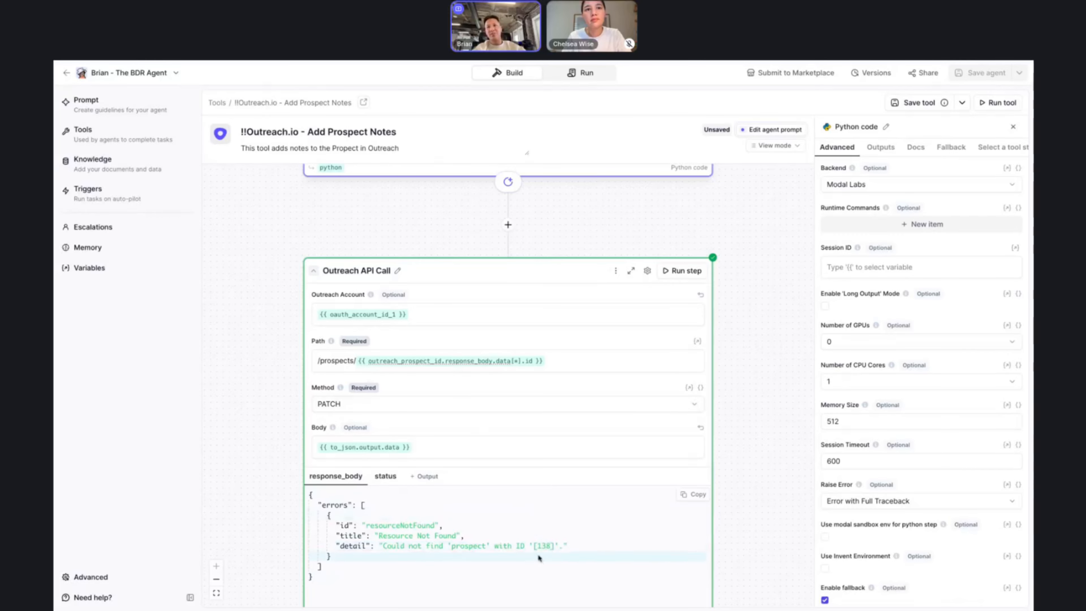
pyautogui.moveTo(533, 547); pyautogui.dragTo(556, 547)
pyautogui.click(550, 545)
pyautogui.scroll(15, 539, 444)
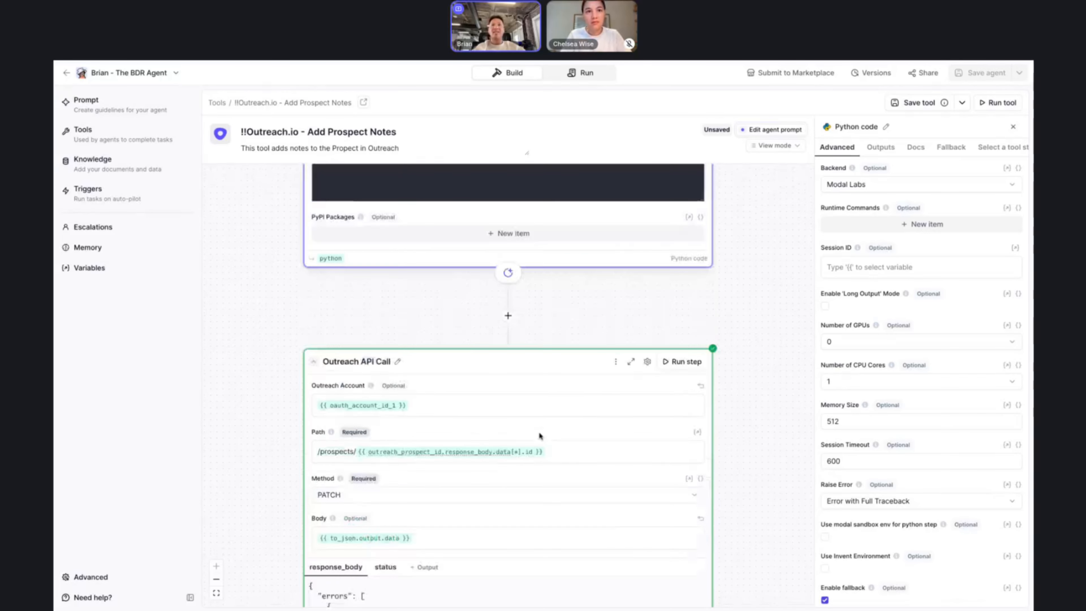
pyautogui.scroll(-12, 539, 431)
pyautogui.scroll(-8, 540, 437)
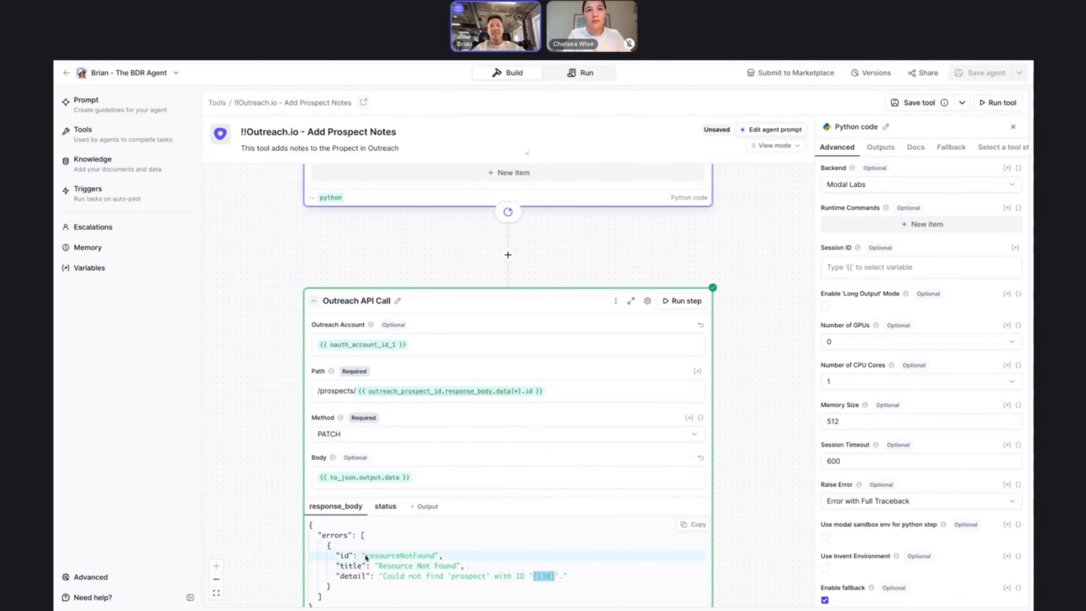
# Copy the entire response_body JSON output of the earlier GET Outreach API Call
pyautogui.scroll(15, 366, 556)
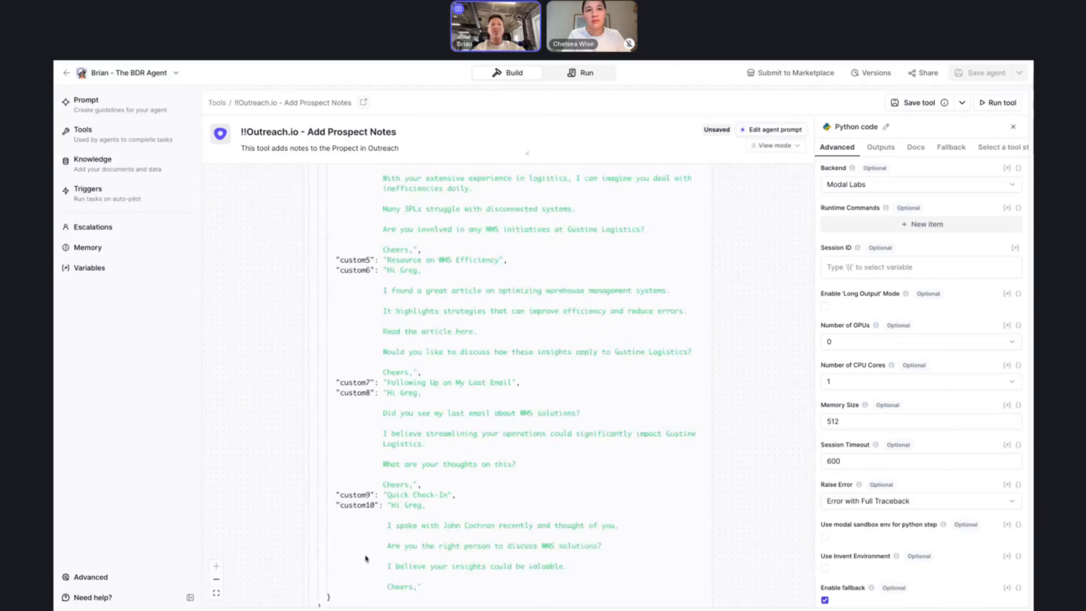
pyautogui.scroll(10, 365, 556)
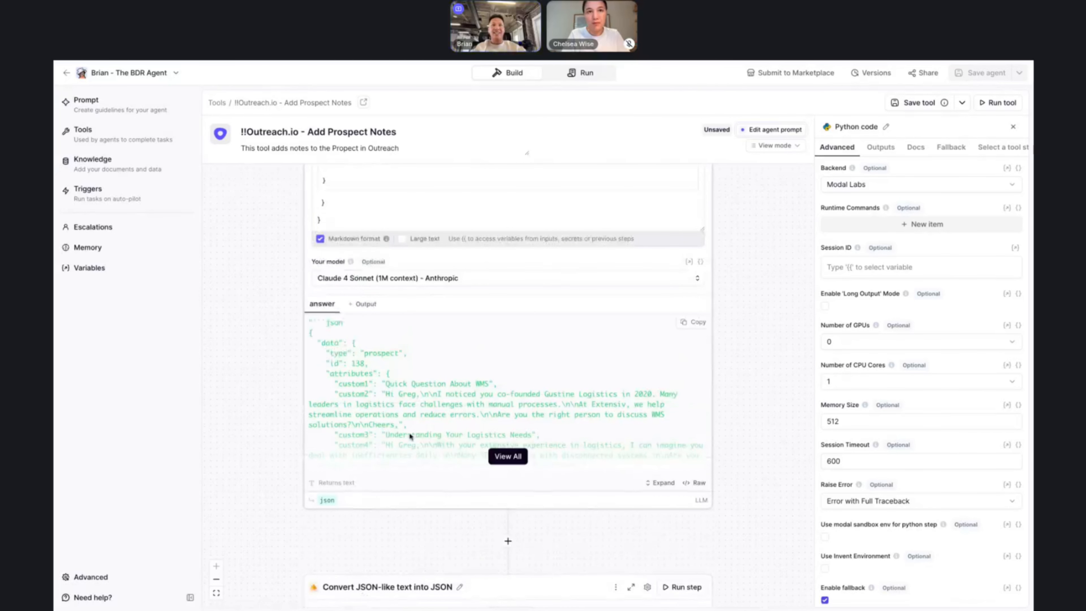
pyautogui.scroll(5, 409, 436)
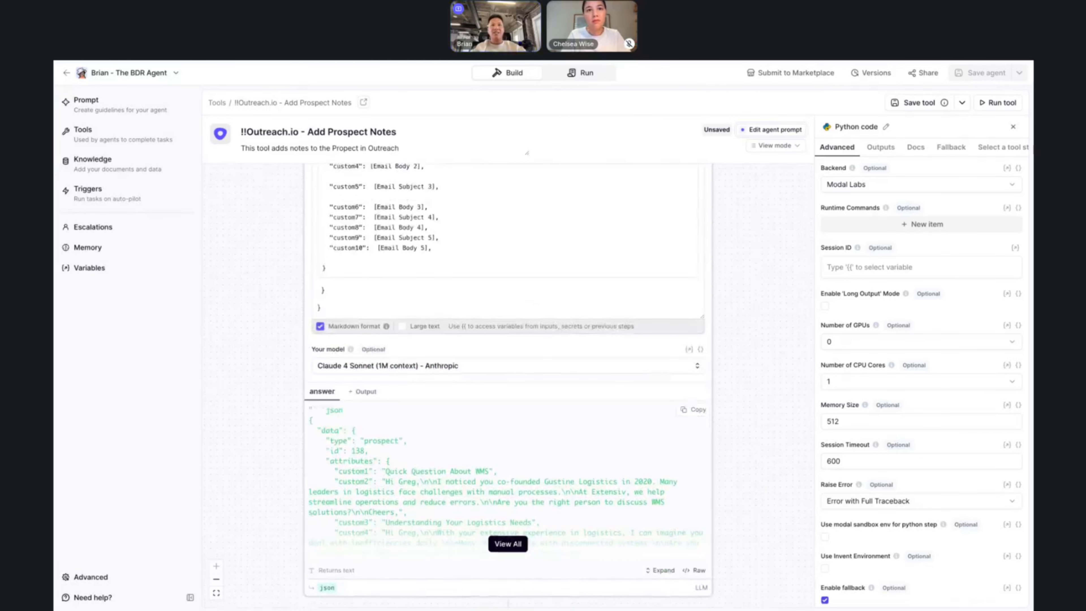
pyautogui.scroll(10, 507, 385)
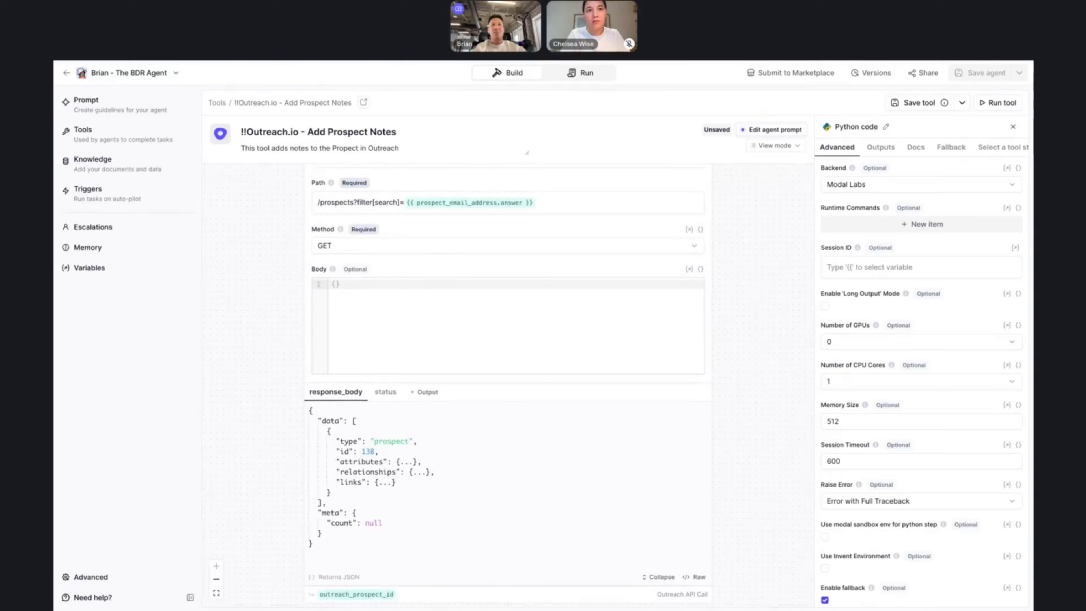
pyautogui.scroll(-1, 354, 530)
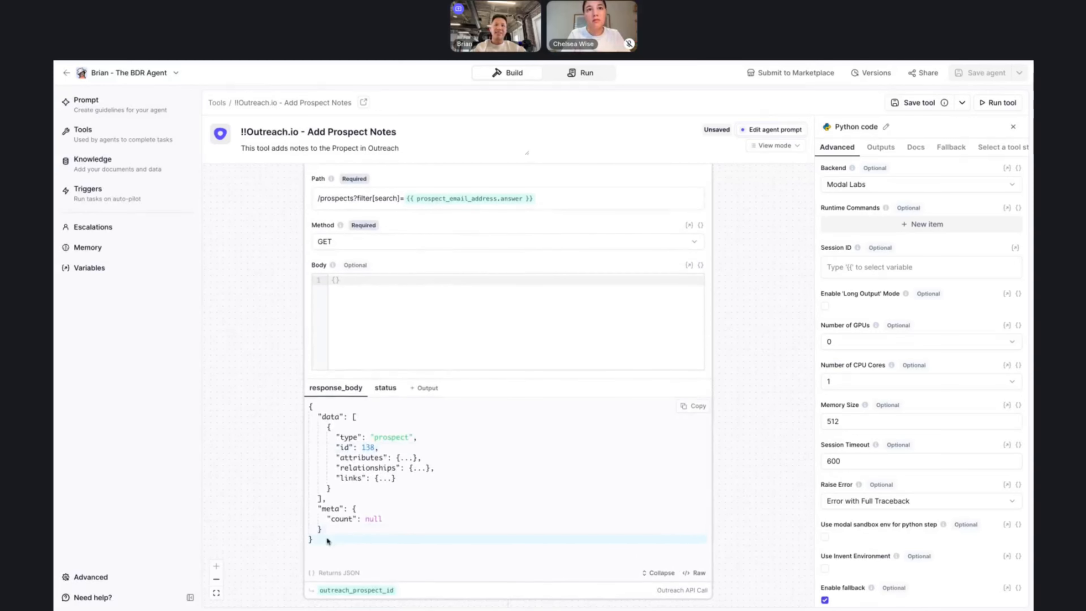
pyautogui.hotkey('shift', 'Up')
pyautogui.hotkey('shift', 'Up')
pyautogui.hotkey('shift', 'Up')
pyautogui.hotkey('shift', 'Up')
pyautogui.hotkey('shift', 'Up')
pyautogui.hotkey('shift', 'Up')
pyautogui.hotkey('shift', 'Up')
pyautogui.hotkey('shift', 'Up')
pyautogui.hotkey('shift', 'Up')
pyautogui.hotkey('shift', 'Up')
pyautogui.hotkey('shift', 'Up')
pyautogui.hotkey('shift', 'Up')
pyautogui.hotkey('shift', 'Up')
pyautogui.hotkey('shift', 'Up')
pyautogui.press('super+c')
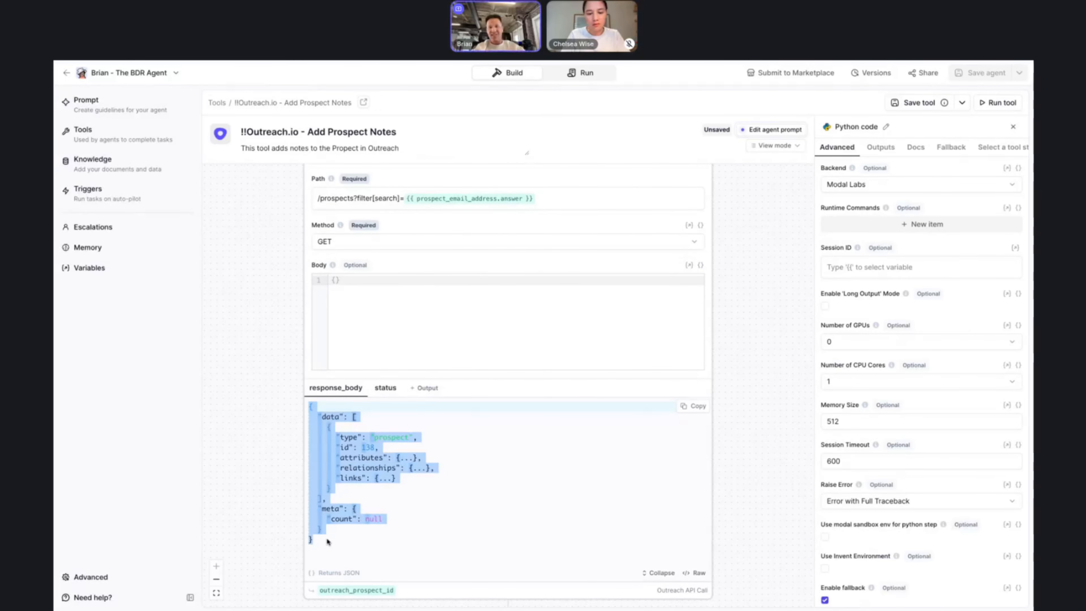
# Switch to the Lead ID to Email Lookup chat, paste the JSON and add "I just want the id. How do I extract via python?"
pyautogui.press('super+Tab')
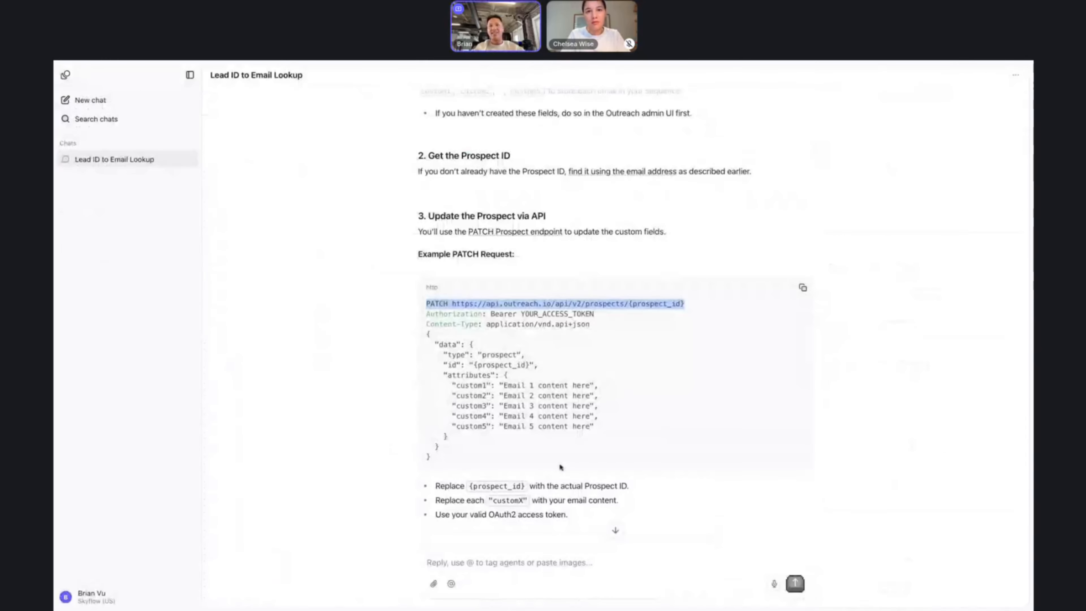
pyautogui.press('super+v')
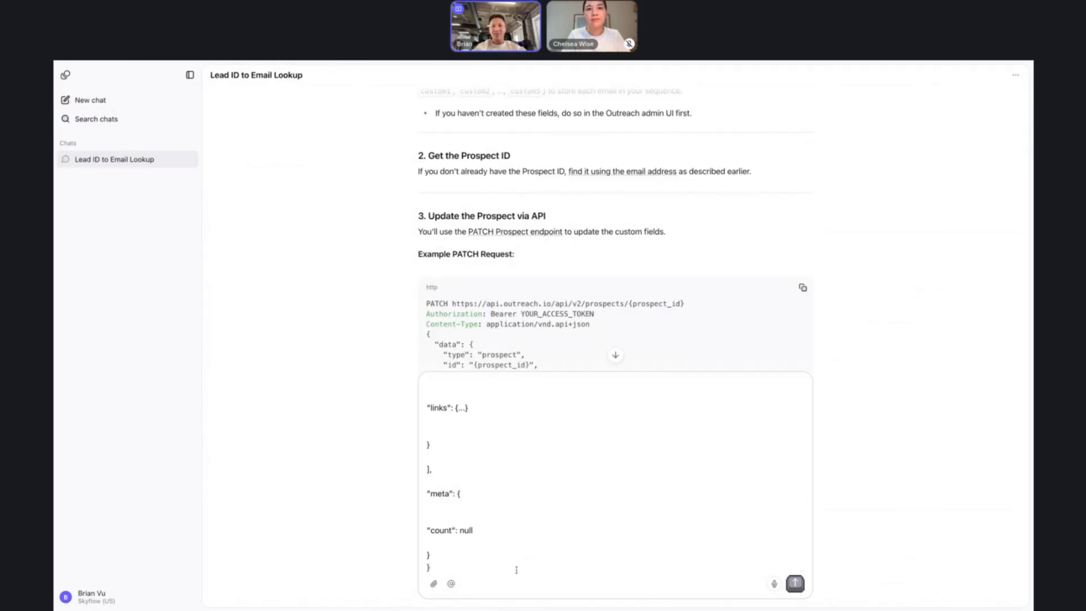
pyautogui.write('?')
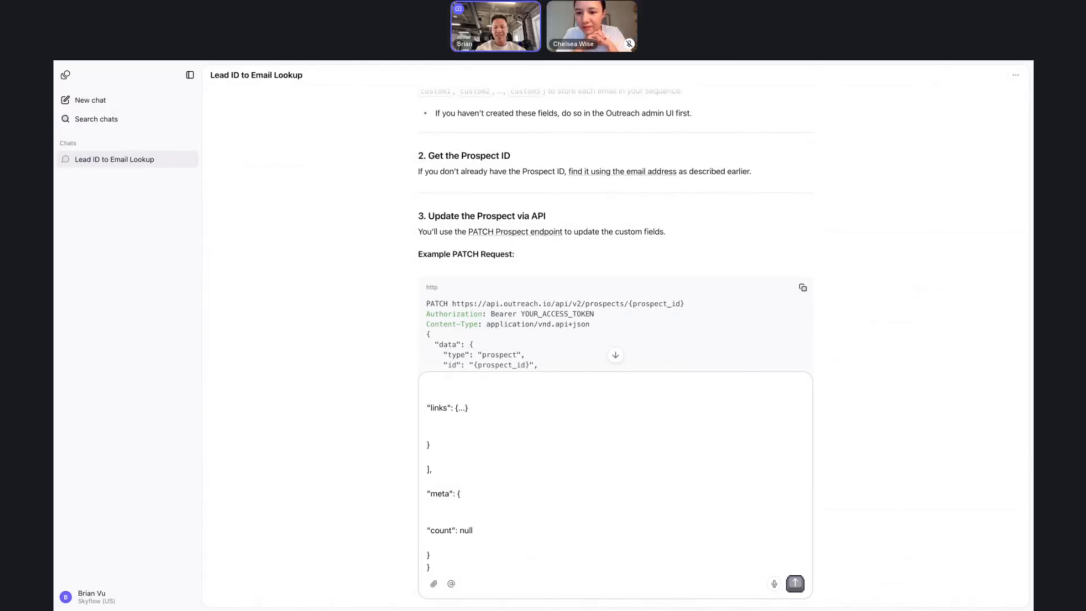
pyautogui.hotkey('shift', 'Return')
pyautogui.hotkey('shift', 'Return')
pyautogui.write('I')
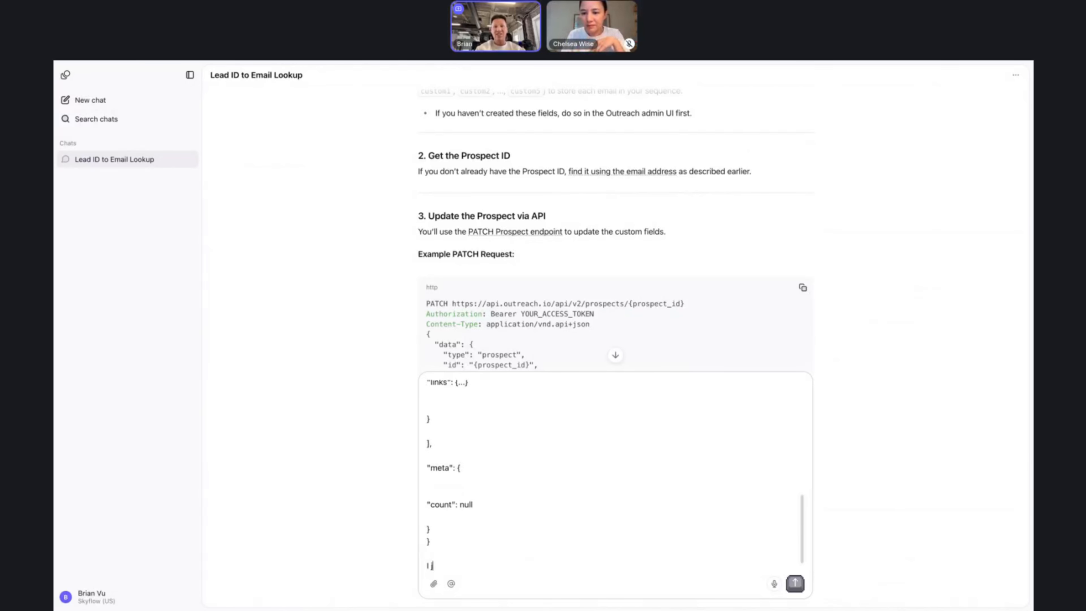
pyautogui.write(' just want the id. ')
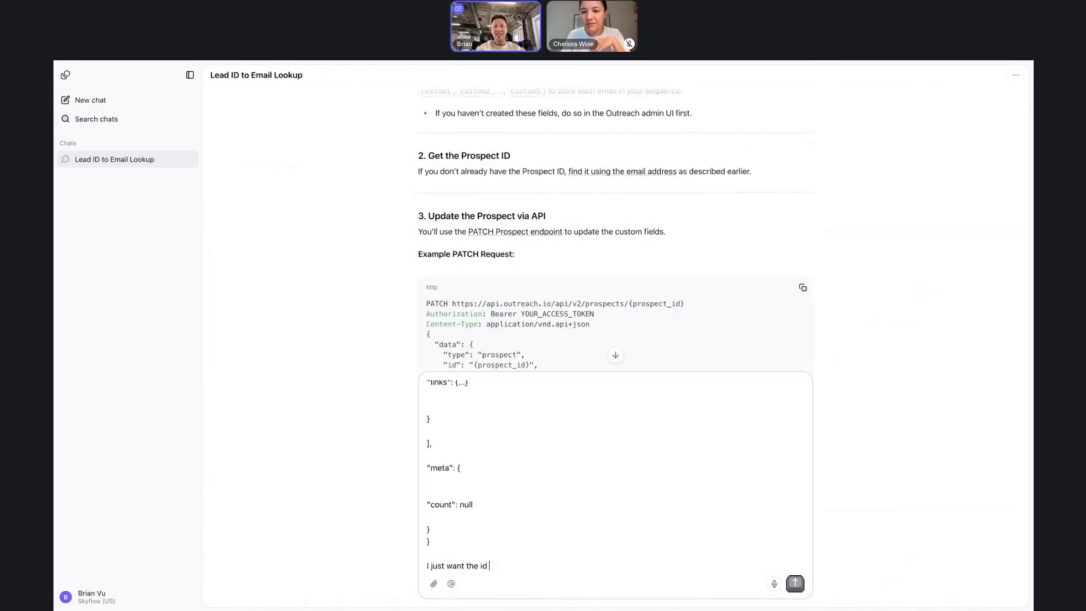
pyautogui.write('How do I')
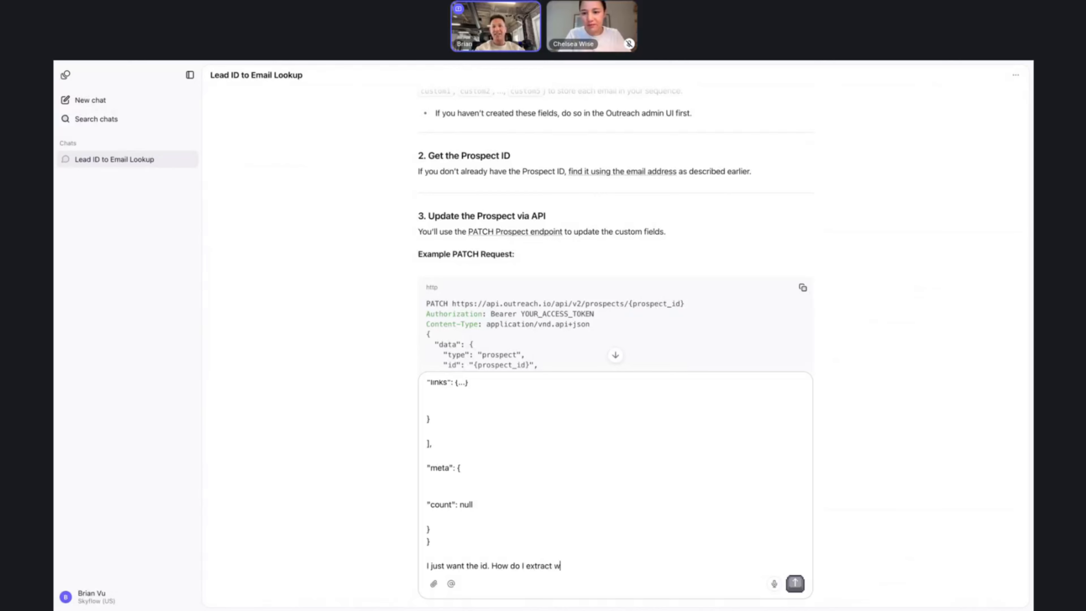
pyautogui.write(' extract via pythin')
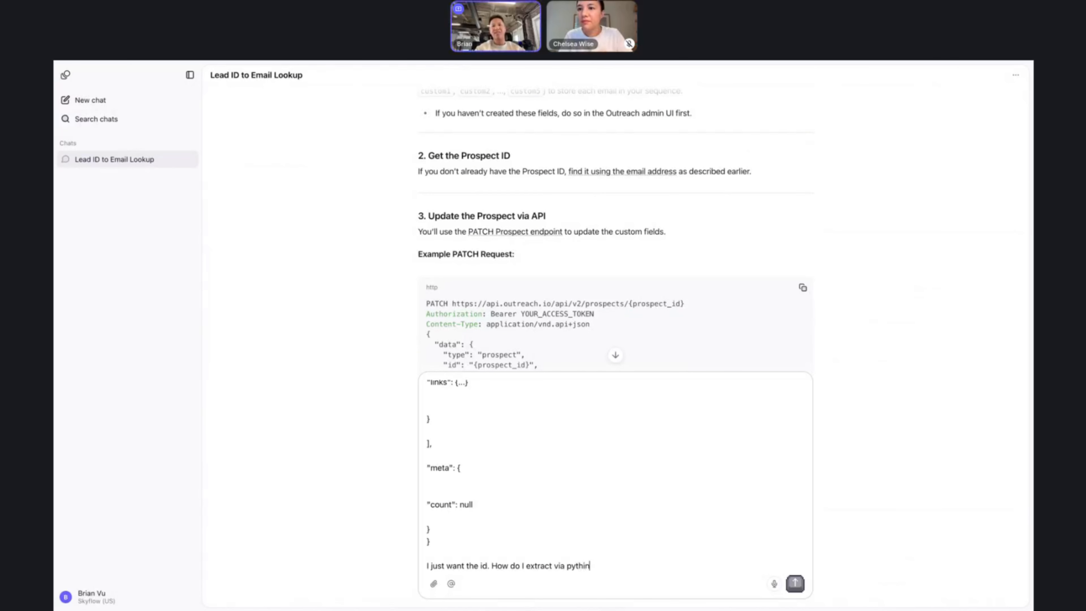
pyautogui.press('BackSpace')
pyautogui.press('BackSpace')
pyautogui.write('on')
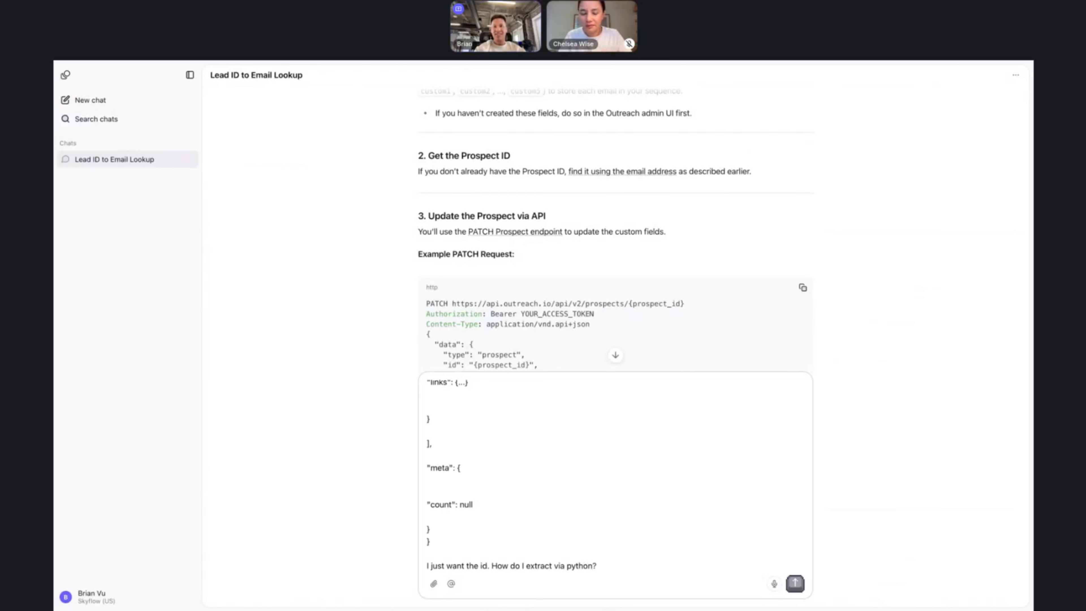
# Put the label "response:" in front of the pasted JSON and send the message
pyautogui.press('super+Up')
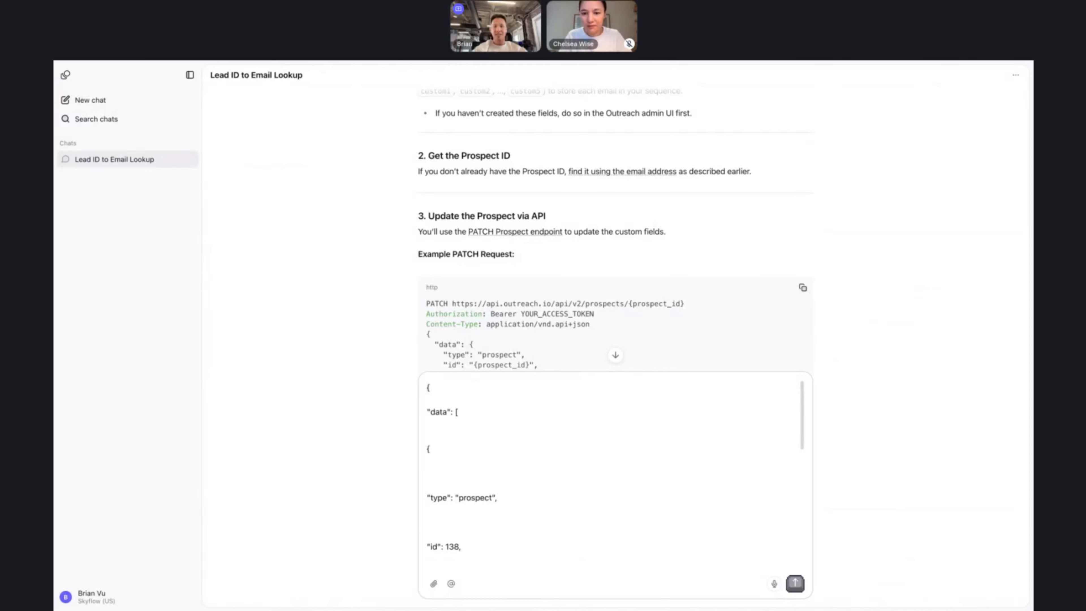
pyautogui.write('respon')
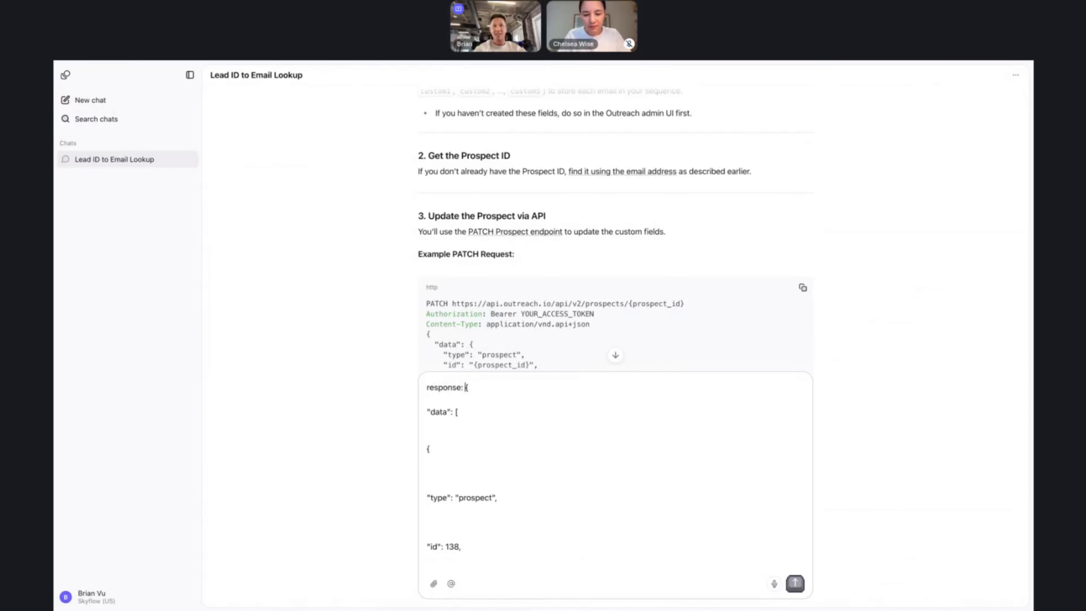
pyautogui.write('se:')
pyautogui.press('Return')
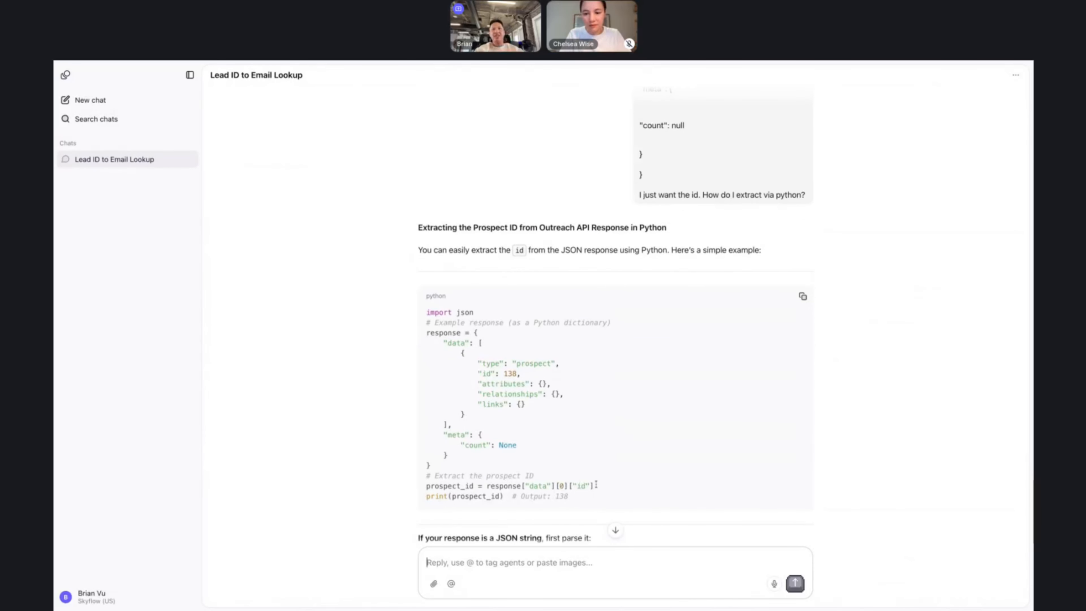
# Copy response["data"][0]["id"] from the chat's code sample, switch back to the Add Prospect Notes tool and make the Python code step return it
pyautogui.click(600, 483)
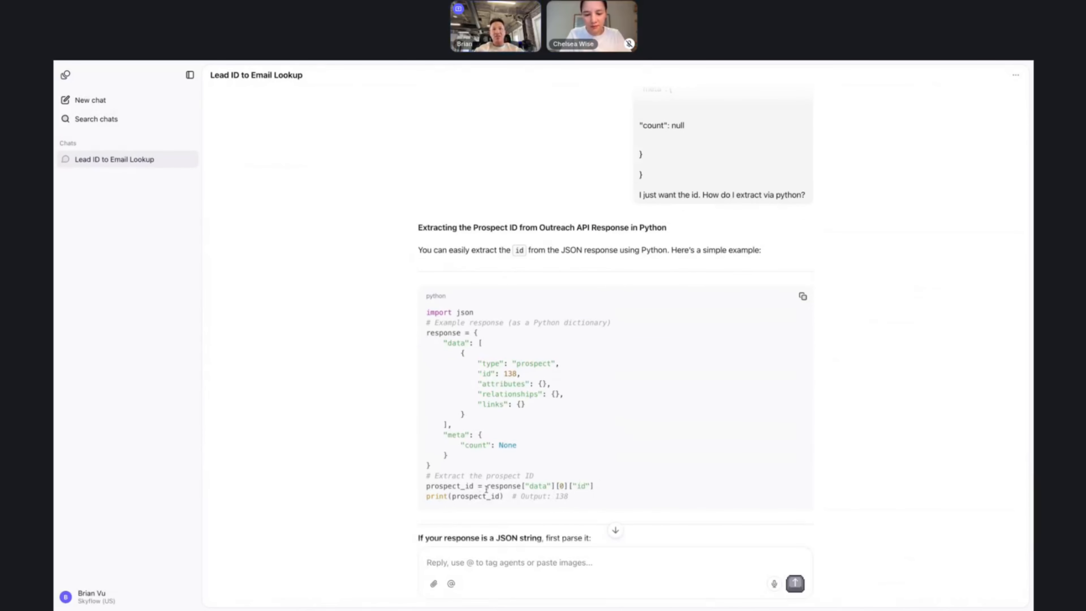
pyautogui.moveTo(585, 485); pyautogui.dragTo(487, 488)
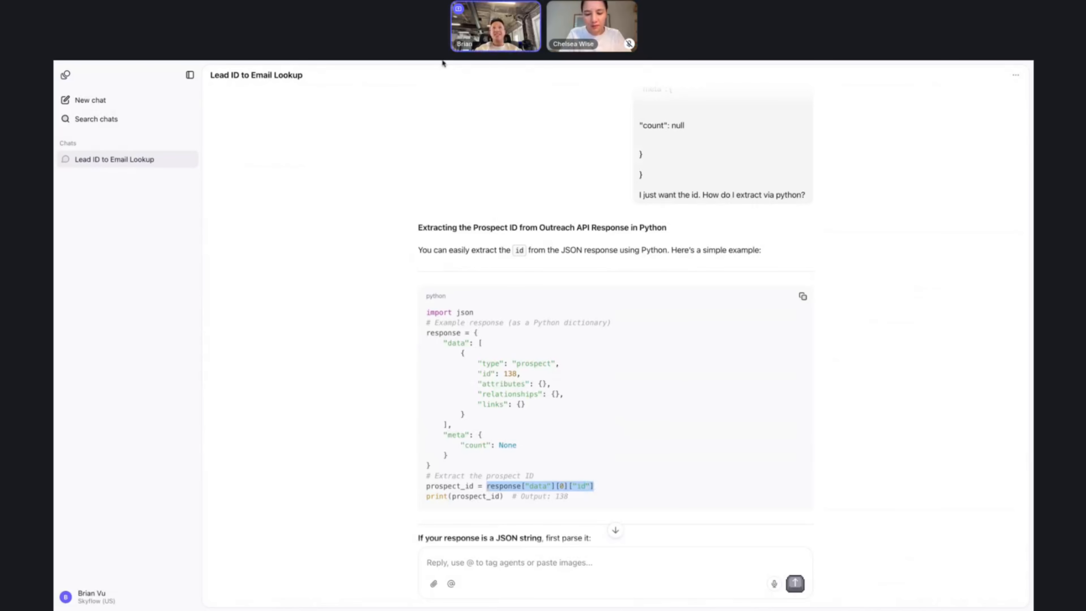
pyautogui.click(417, 63)
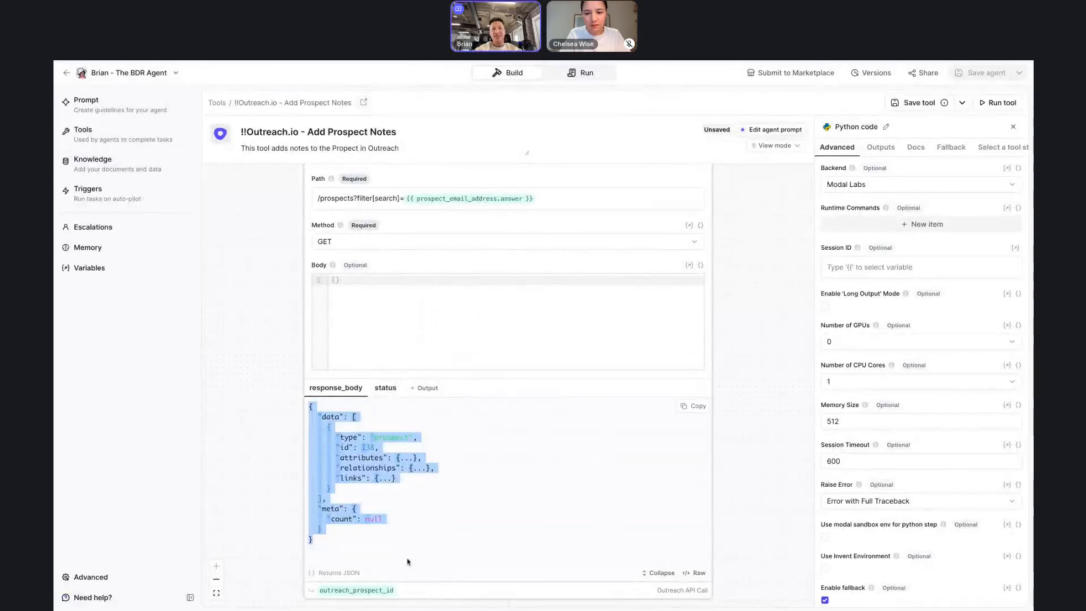
pyautogui.scroll(-1, 483, 222)
pyautogui.scroll(-20, 484, 222)
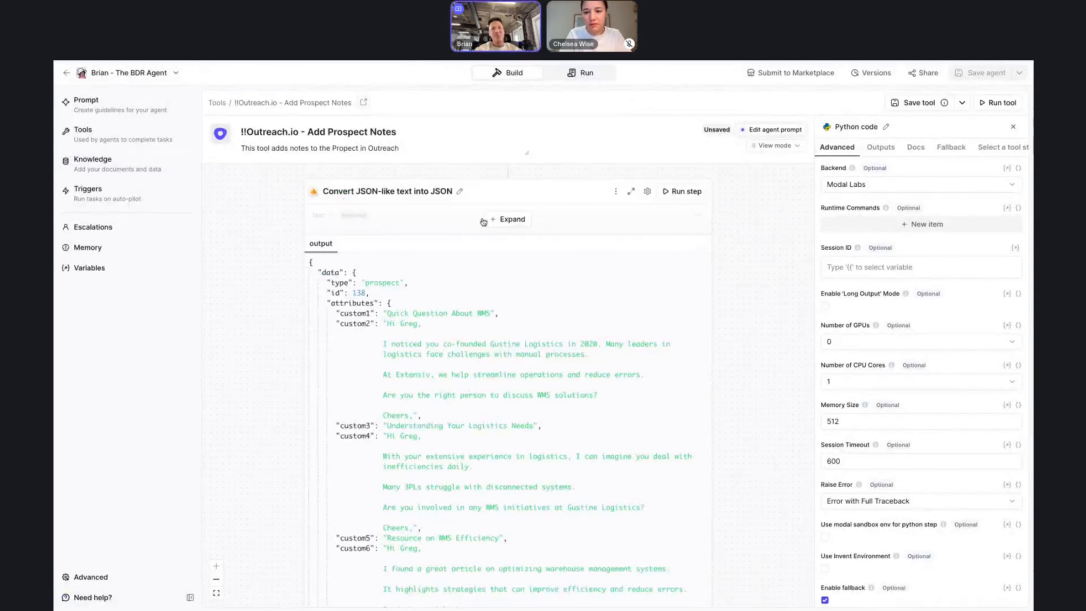
pyautogui.scroll(-2, 484, 222)
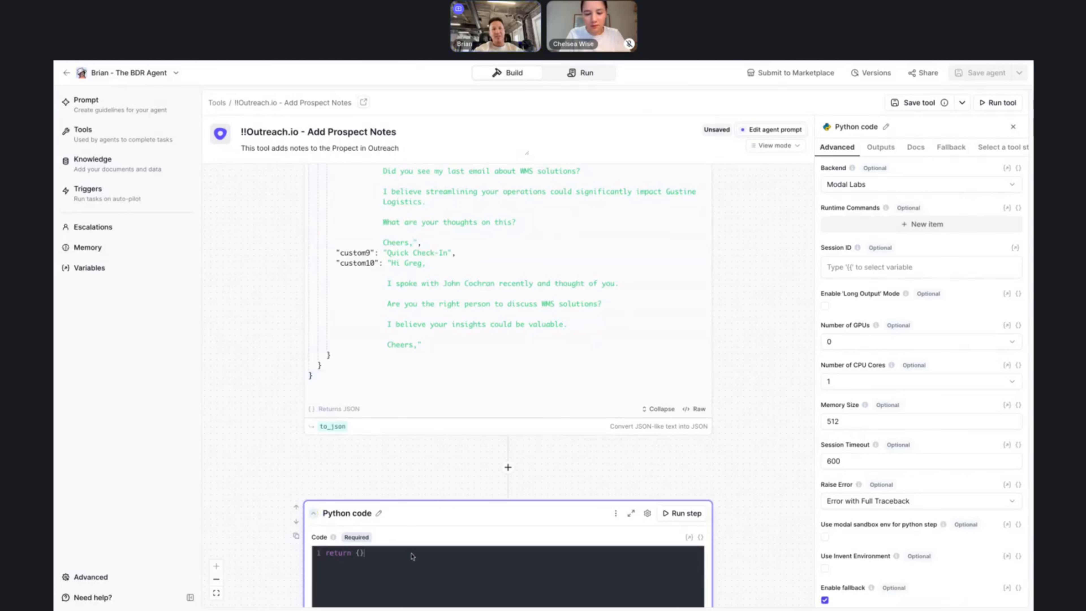
pyautogui.press('BackSpace')
pyautogui.press('BackSpace')
pyautogui.write('response["data"][0]["id"]')
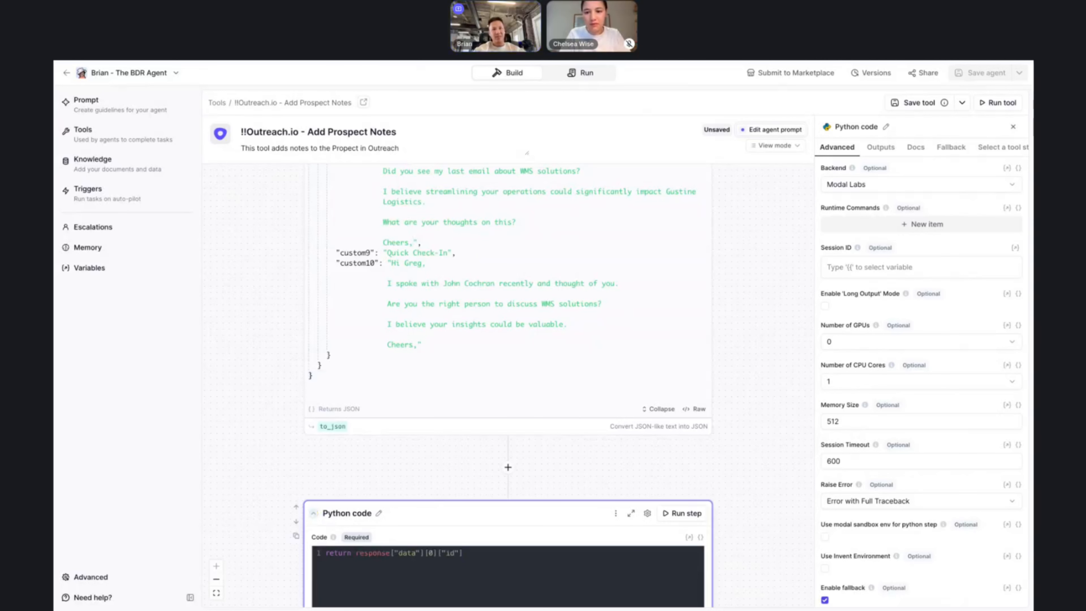
# Try to change the response reference in the Python return line to response_body and rework the start of the expression
pyautogui.click(391, 552)
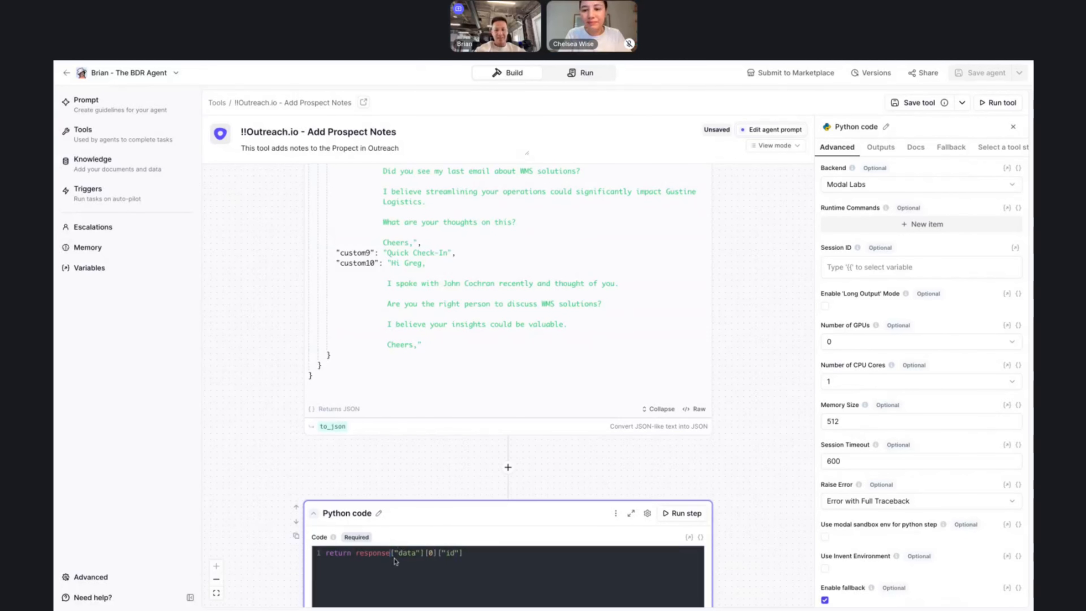
pyautogui.press('Return')
pyautogui.write('-bod')
pyautogui.press('BackSpace')
pyautogui.press('BackSpace')
pyautogui.press('BackSpace')
pyautogui.press('BackSpace')
pyautogui.press('BackSpace')
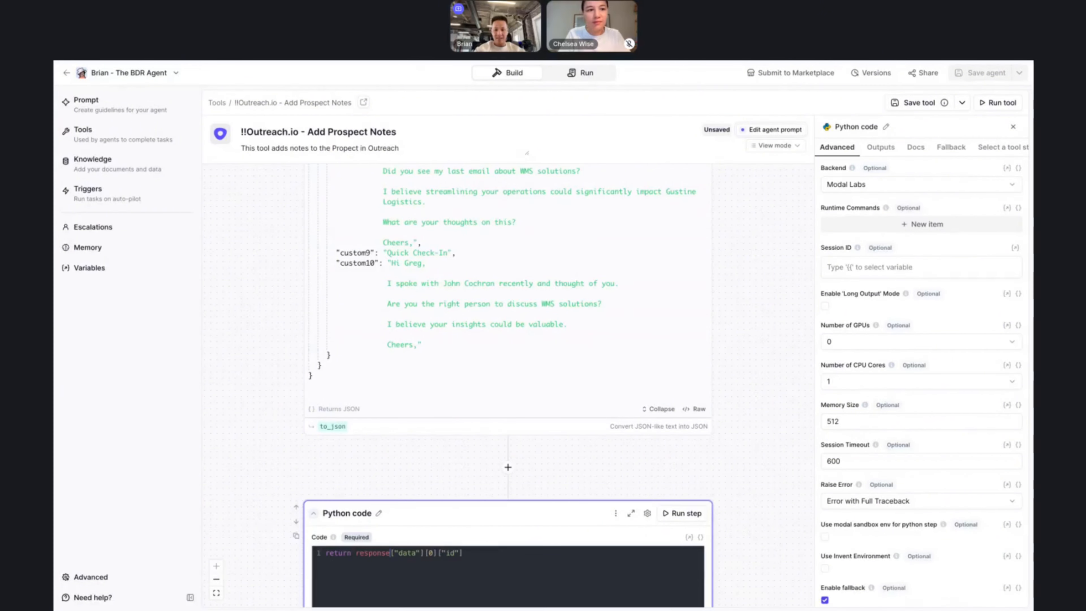
pyautogui.write('_body')
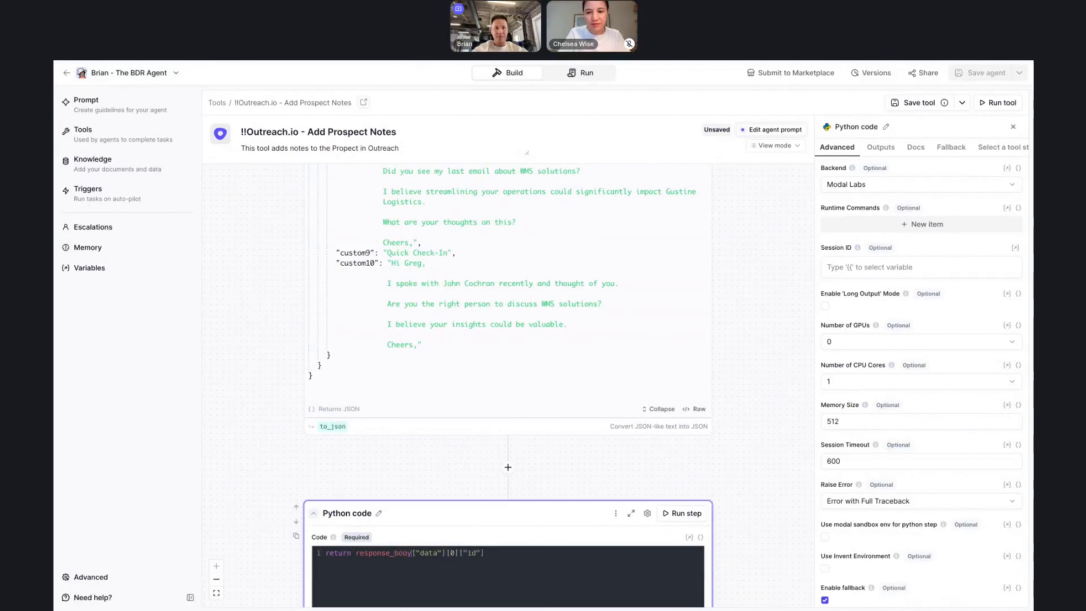
pyautogui.hotkey('alt', 'shift', 'Left')
pyautogui.write('"')
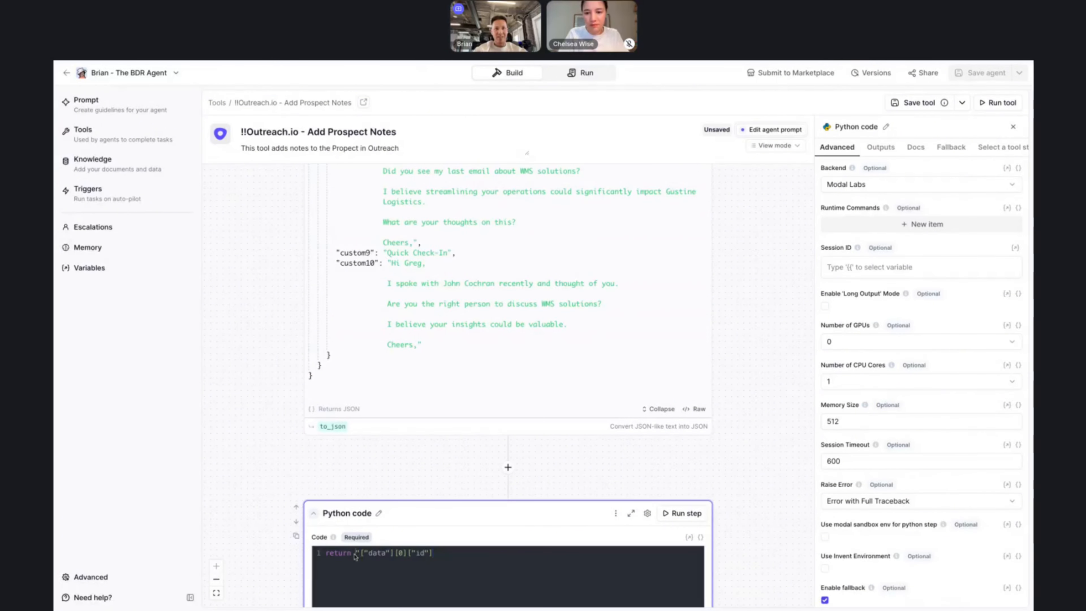
pyautogui.press('BackSpace')
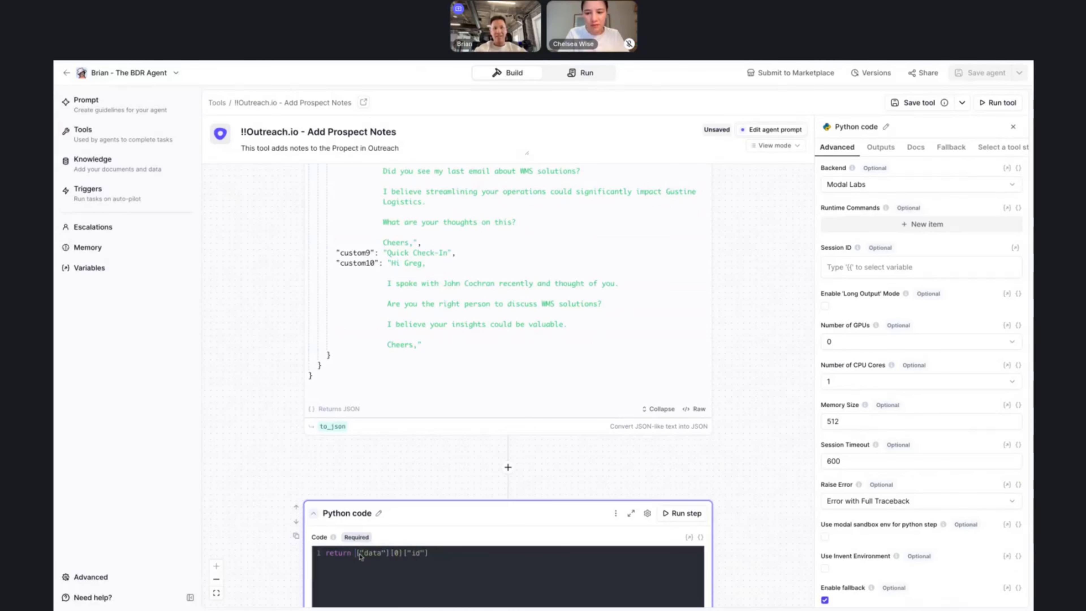
pyautogui.write('data"][0]["id"]["')
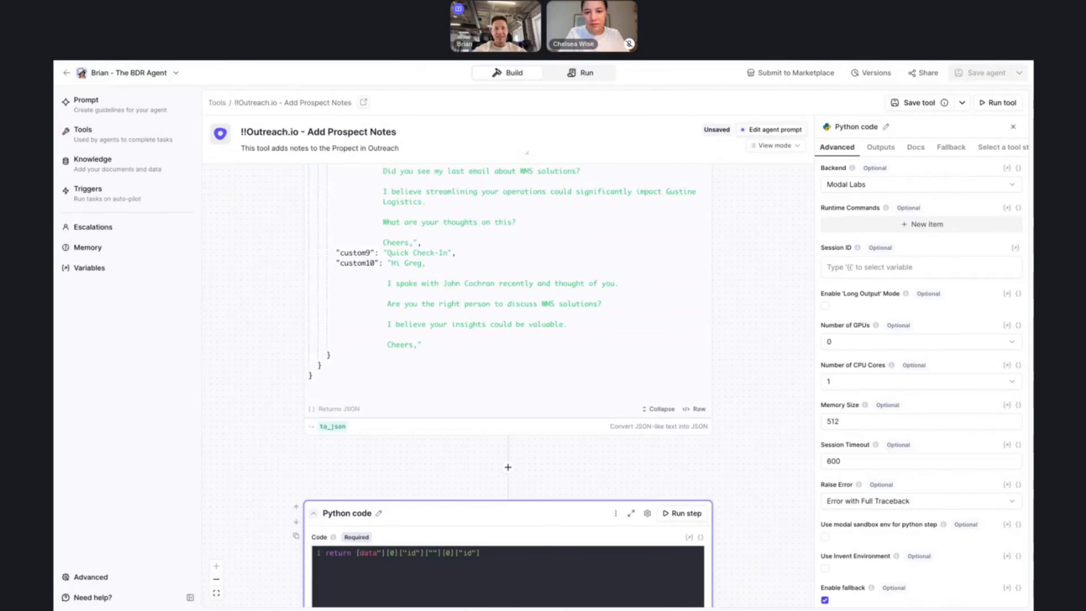
pyautogui.press('BackSpace')
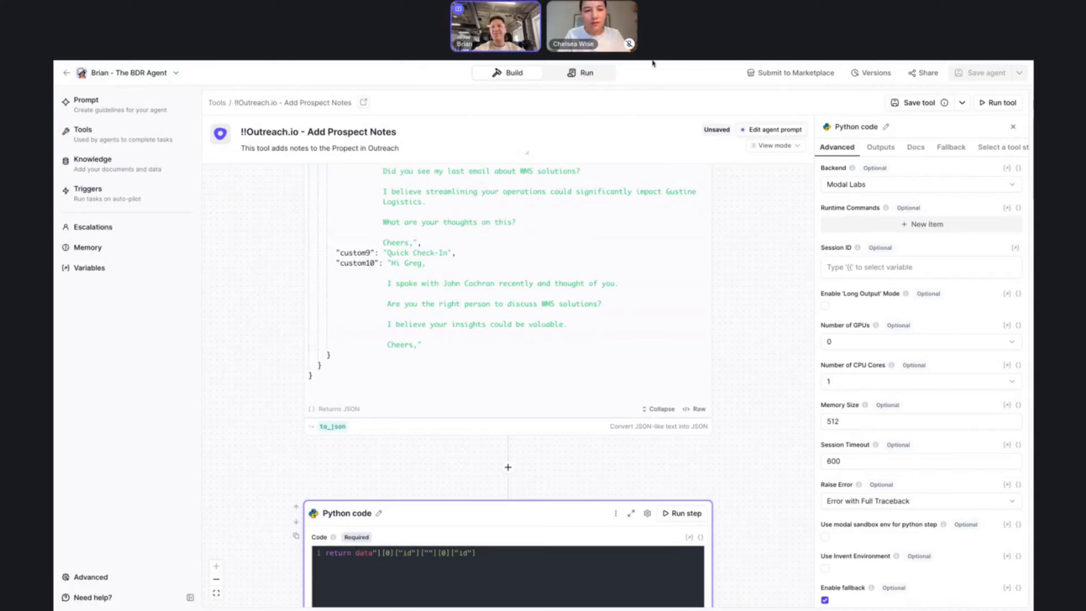
# Recopy the expression from the Lead ID to Email Lookup chat and replace the entire Python code with return response["data"][0]["id"]
pyautogui.press('super+Tab')
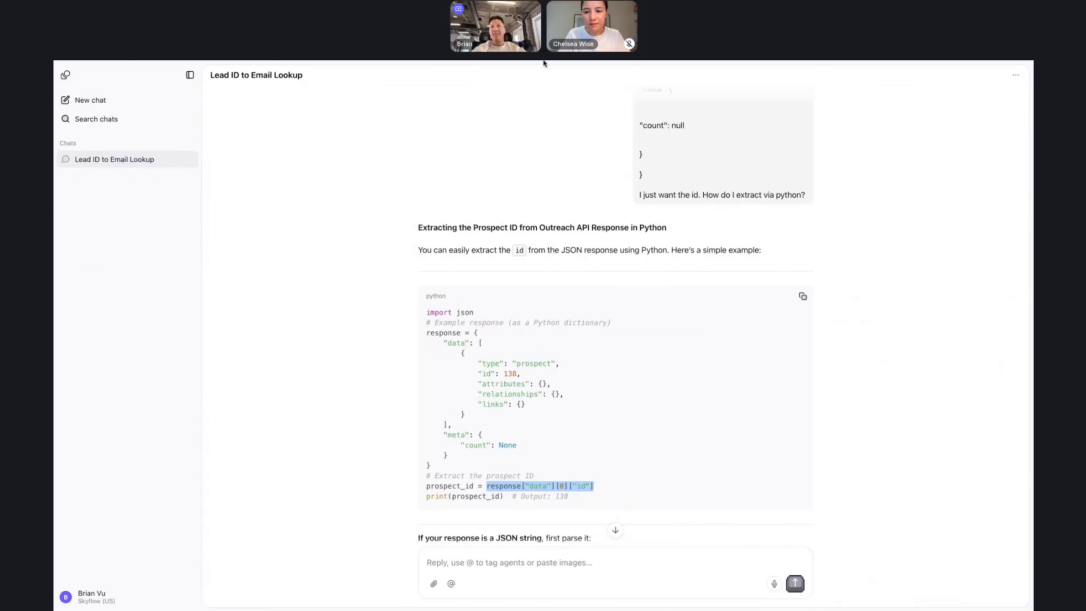
pyautogui.press('super+Tab')
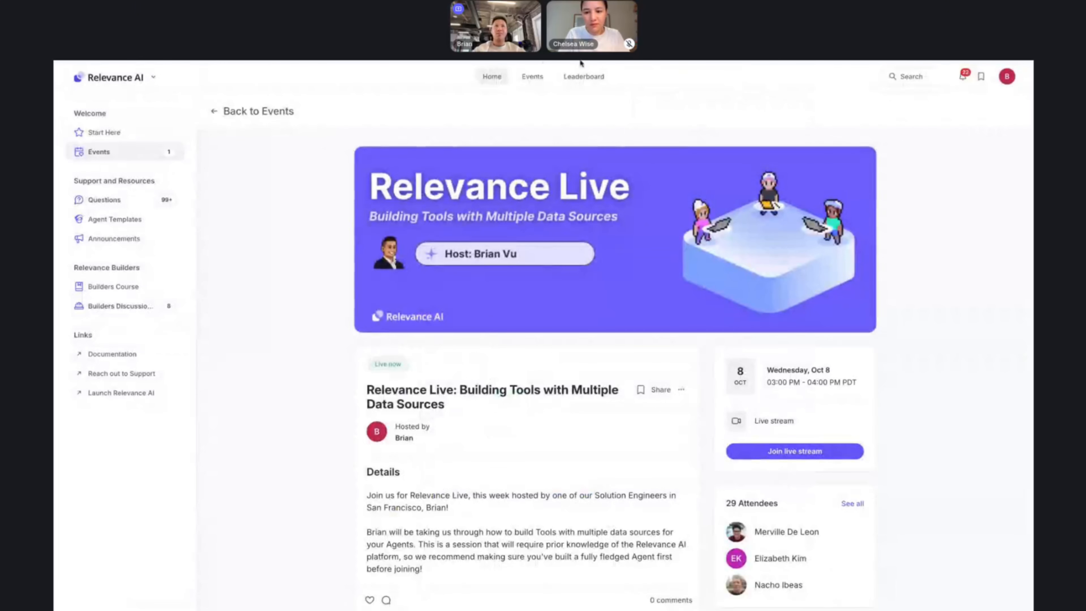
pyautogui.press('super+Tab')
pyautogui.scroll(-2, 492, 510)
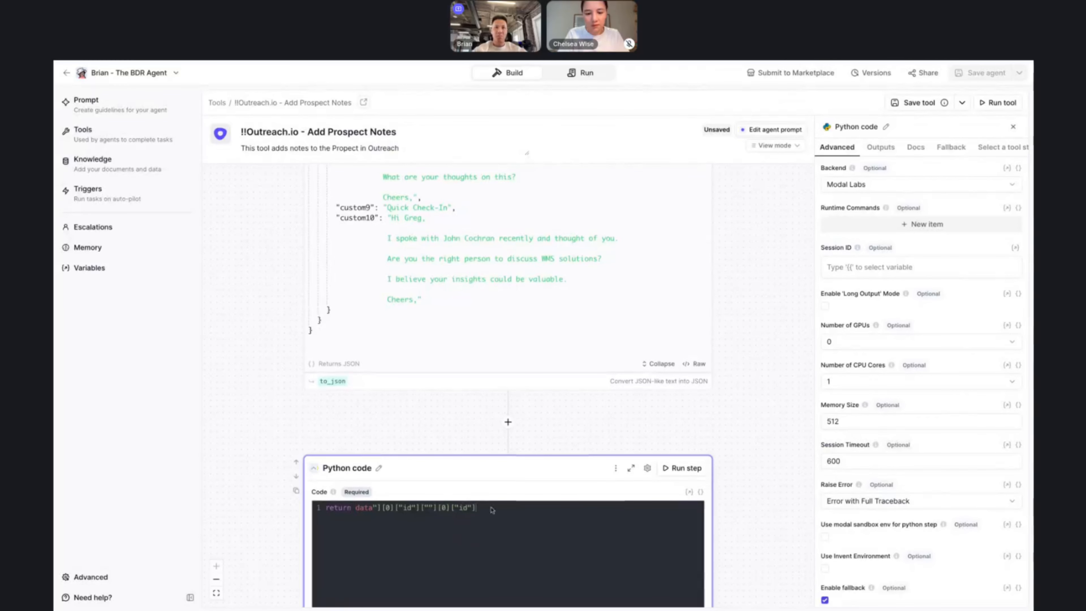
pyautogui.press('super+a')
pyautogui.write('response["data"][0]["id"]')
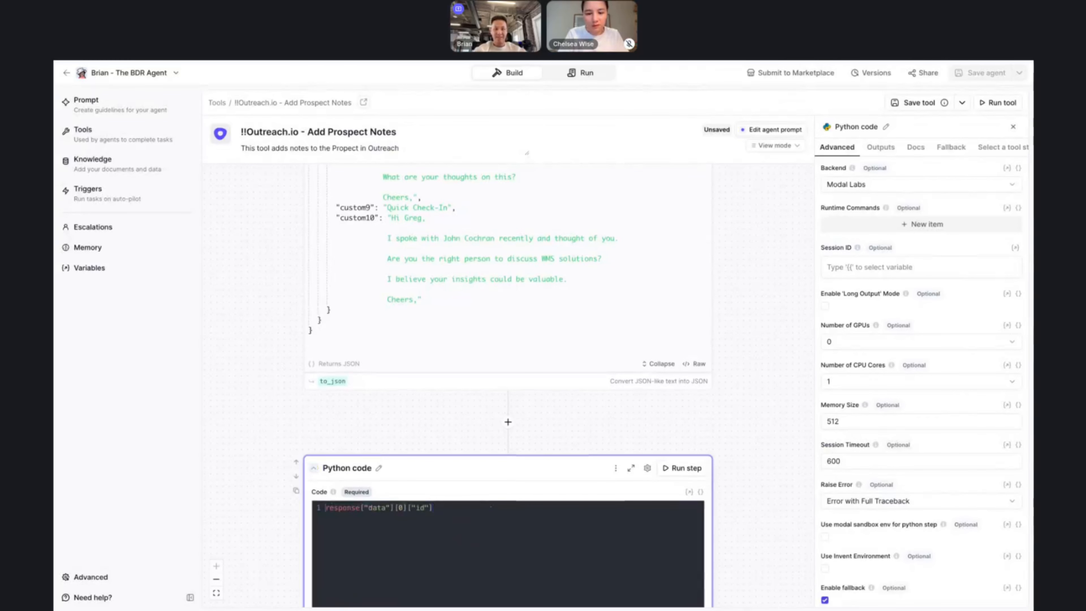
pyautogui.write('return')
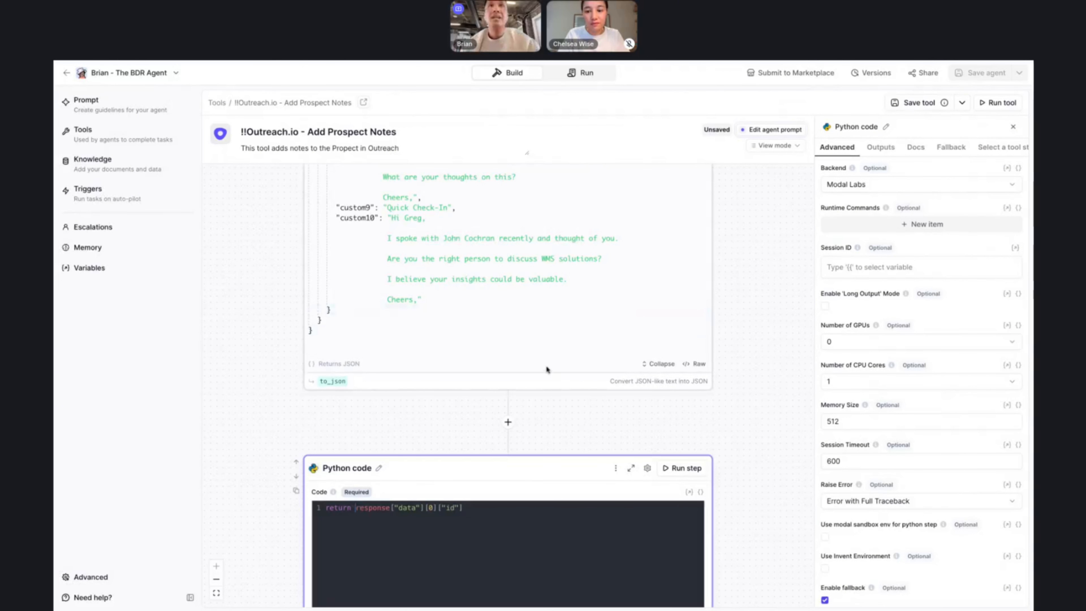
# Copy the output variable name outreach_prospect_id of the GET Outreach API Call step
pyautogui.scroll(1, 546, 365)
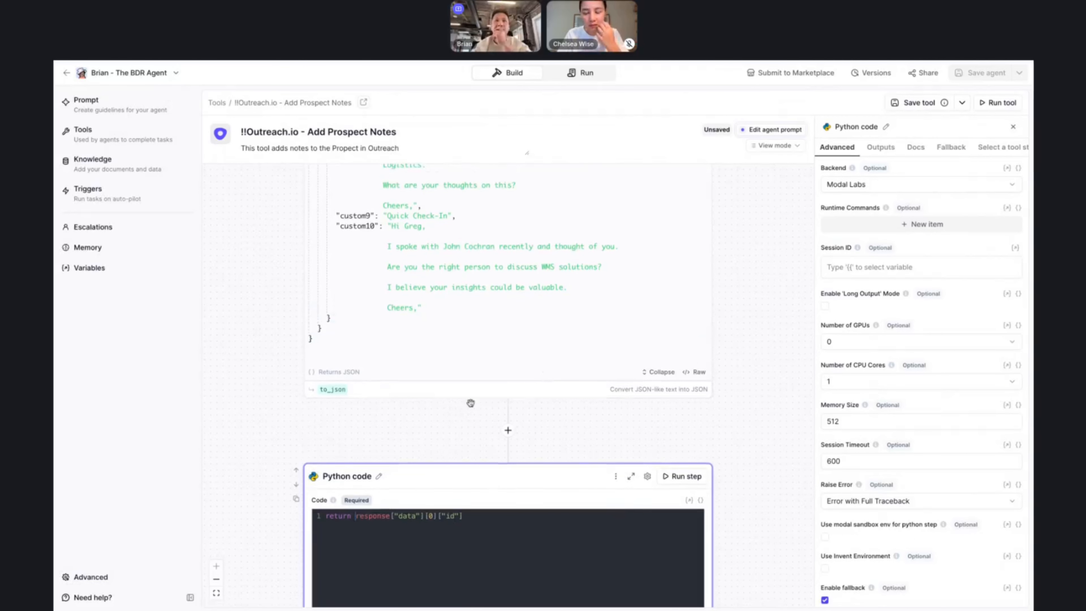
pyautogui.scroll(10, 470, 403)
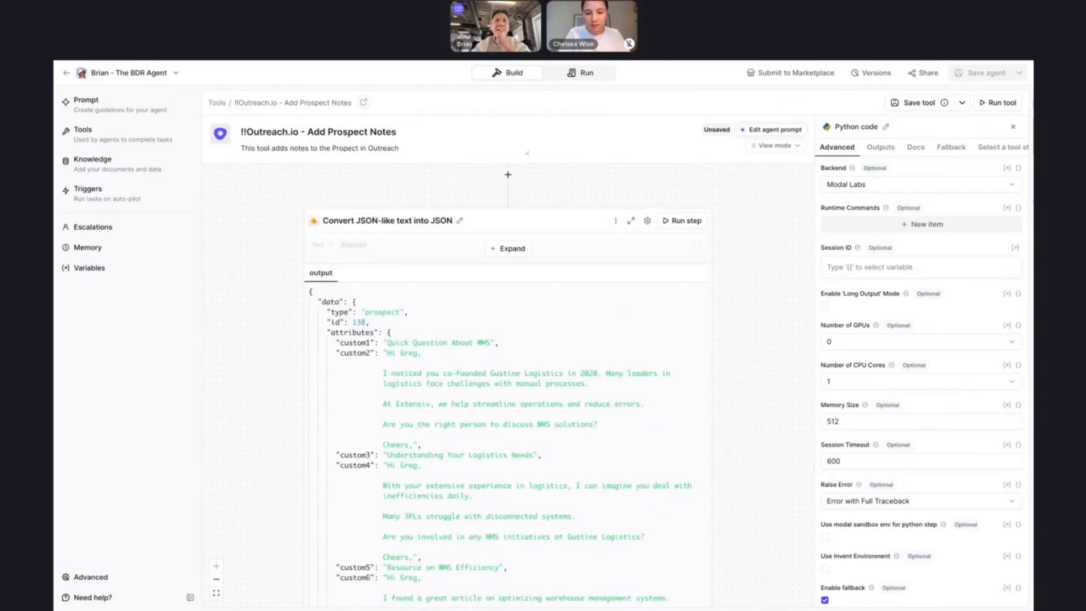
pyautogui.scroll(-5, 508, 385)
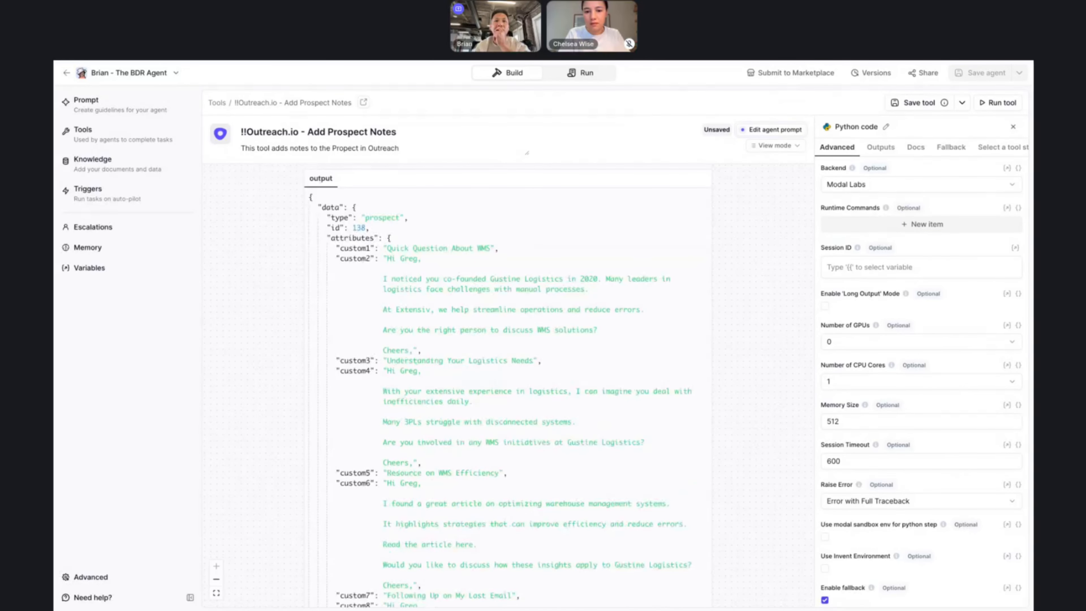
pyautogui.scroll(-20, 508, 385)
pyautogui.scroll(20, 507, 385)
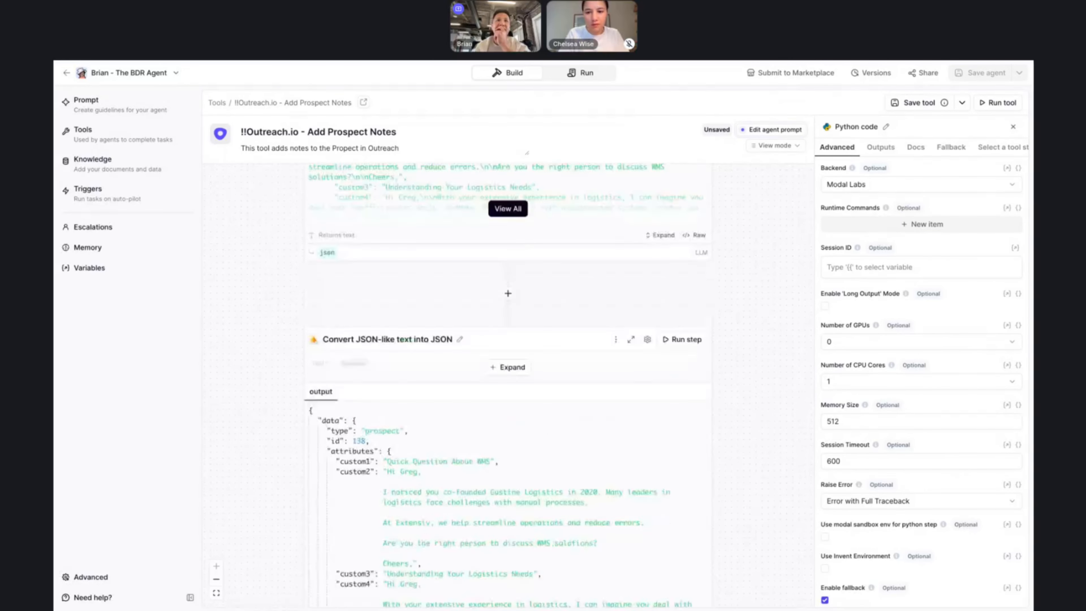
pyautogui.scroll(20, 508, 385)
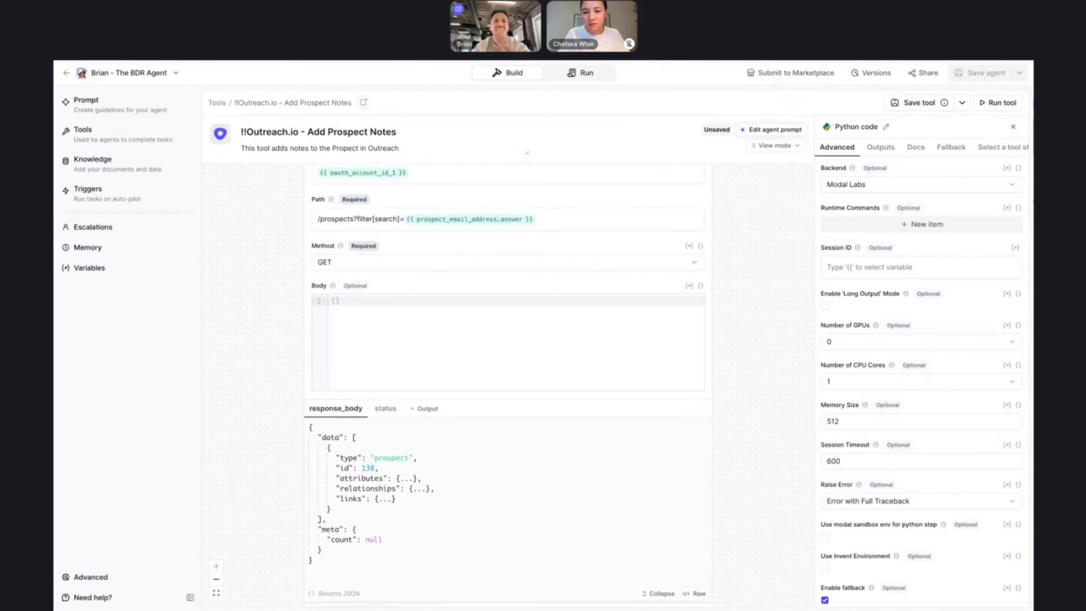
pyautogui.scroll(-8, 508, 384)
pyautogui.doubleClick(367, 446)
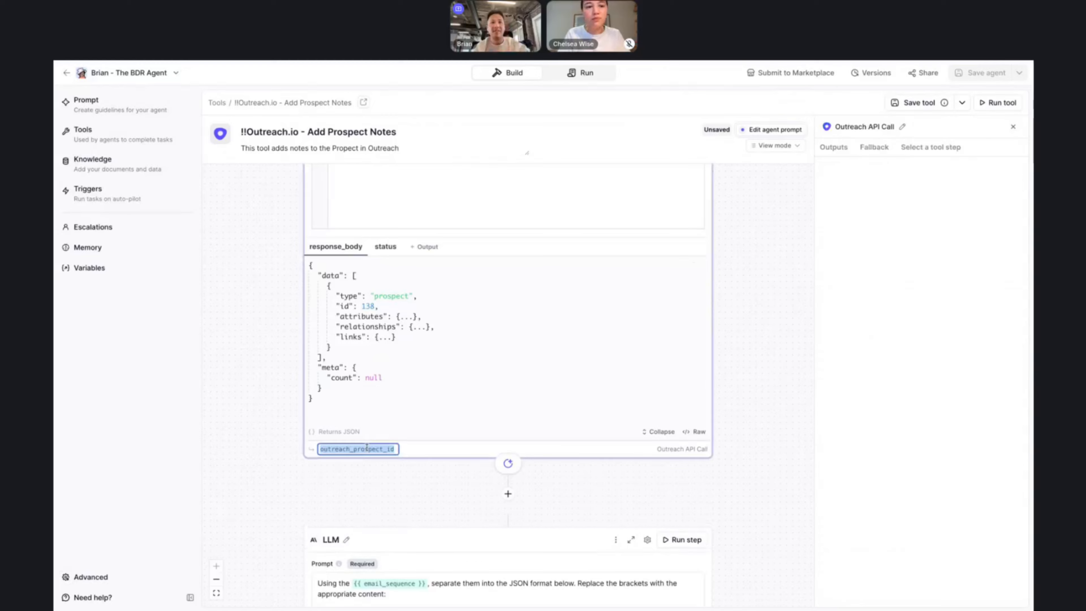
# Change the Python code to return outreach_prospect_id["response_body"]["data"][0]["id"] and run the step
pyautogui.scroll(-20, 244, 364)
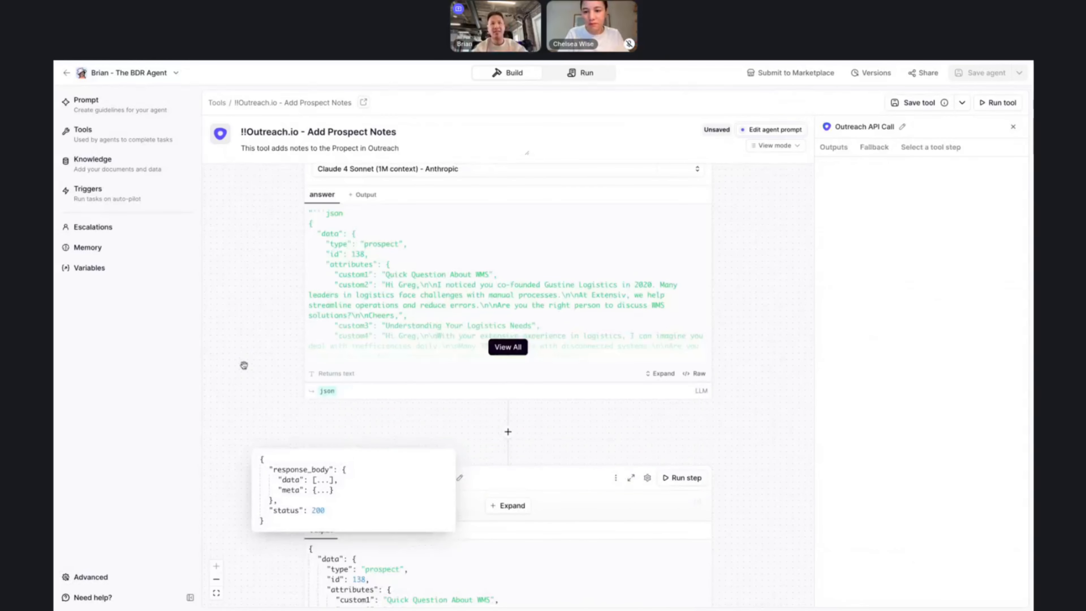
pyautogui.scroll(-20, 257, 421)
pyautogui.click(370, 454)
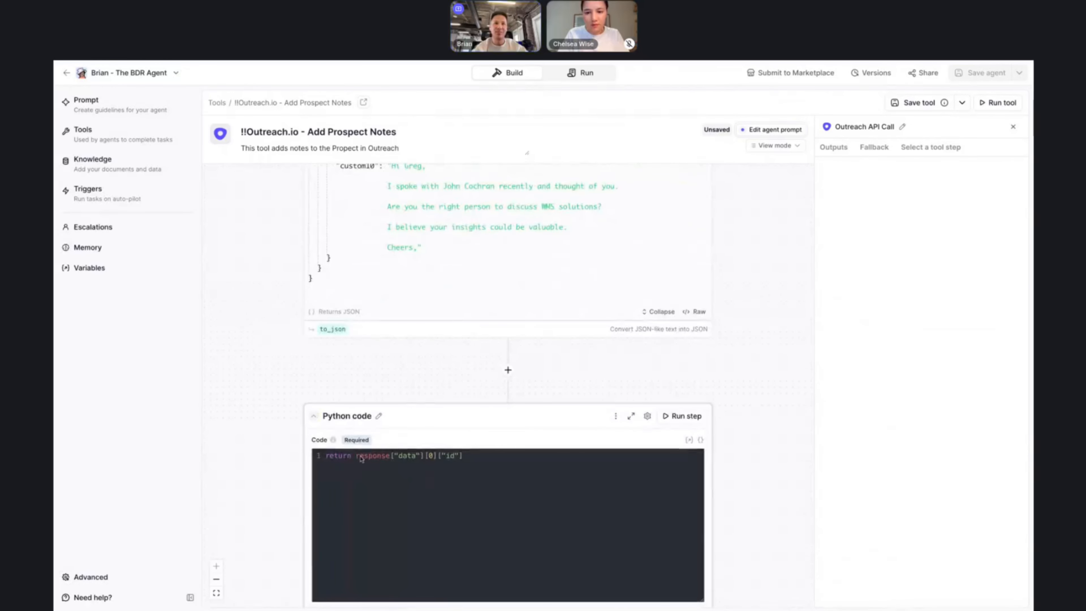
pyautogui.write('[')
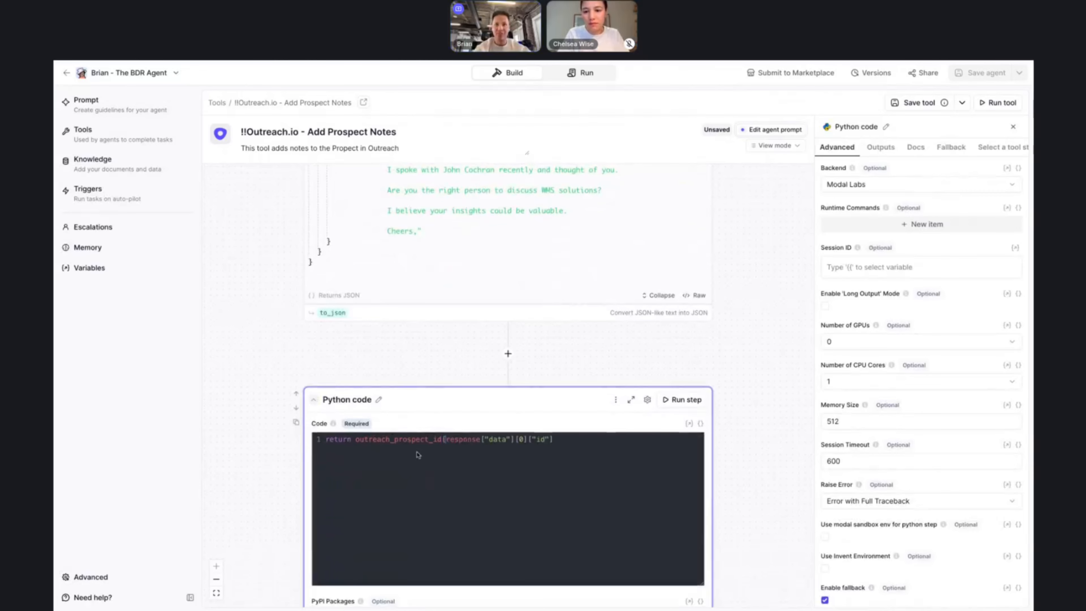
pyautogui.write('"response')
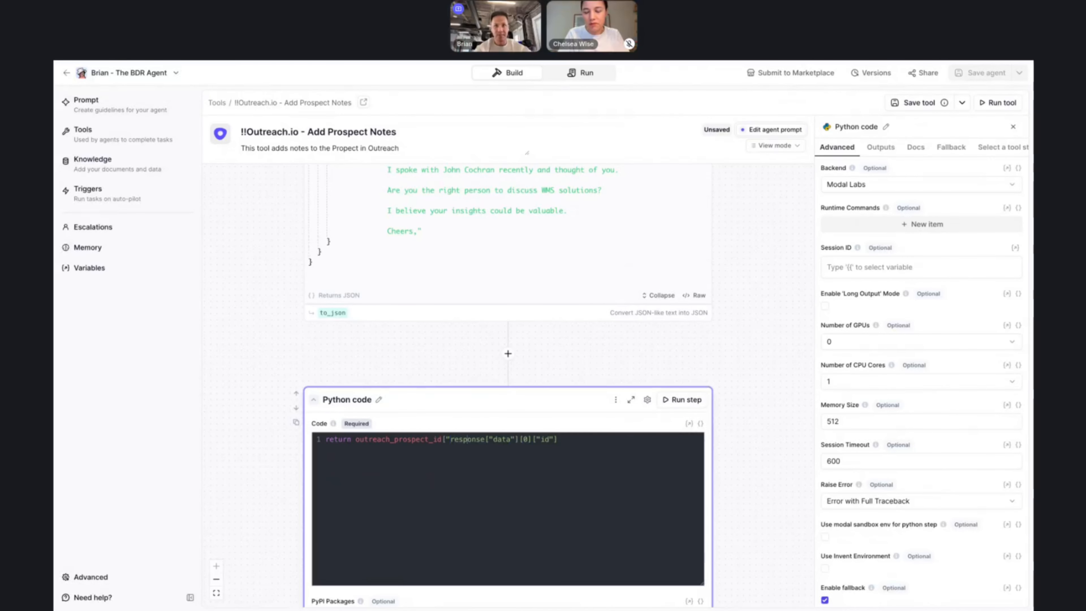
pyautogui.write('_body"')
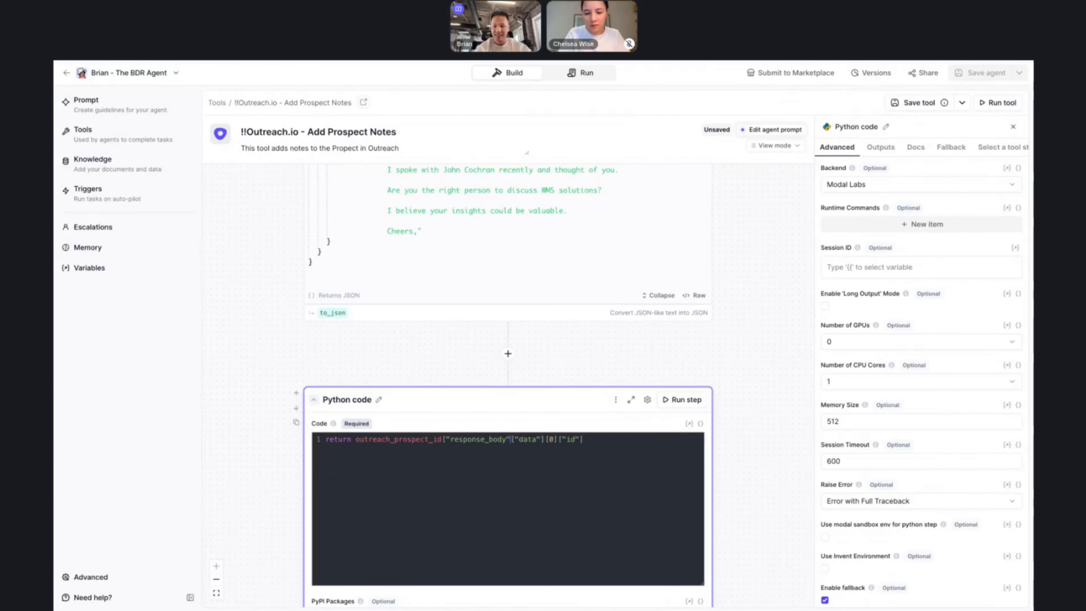
pyautogui.write(']')
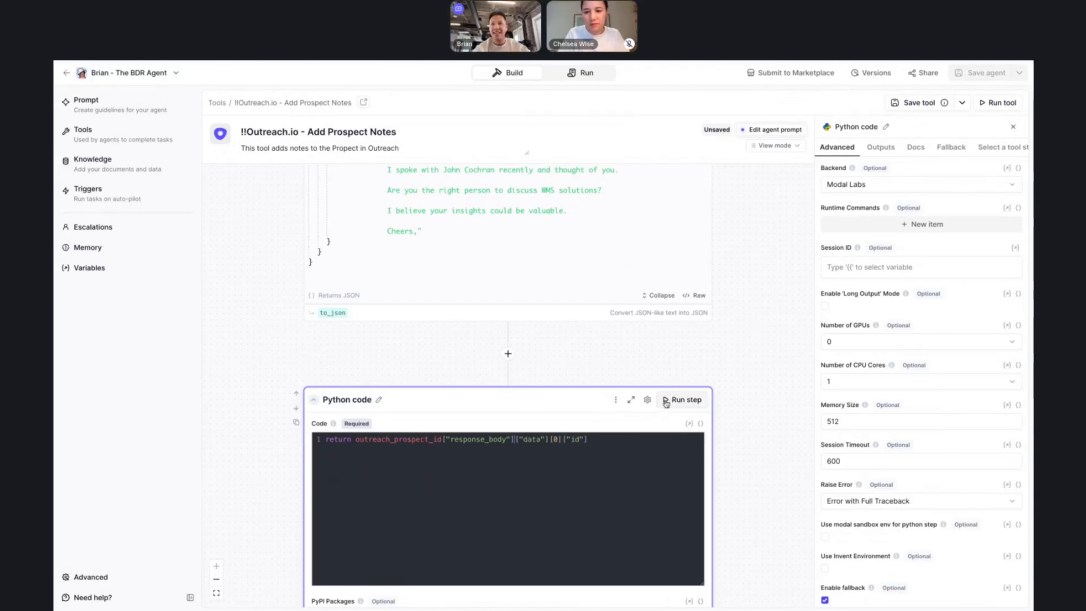
pyautogui.click(682, 400)
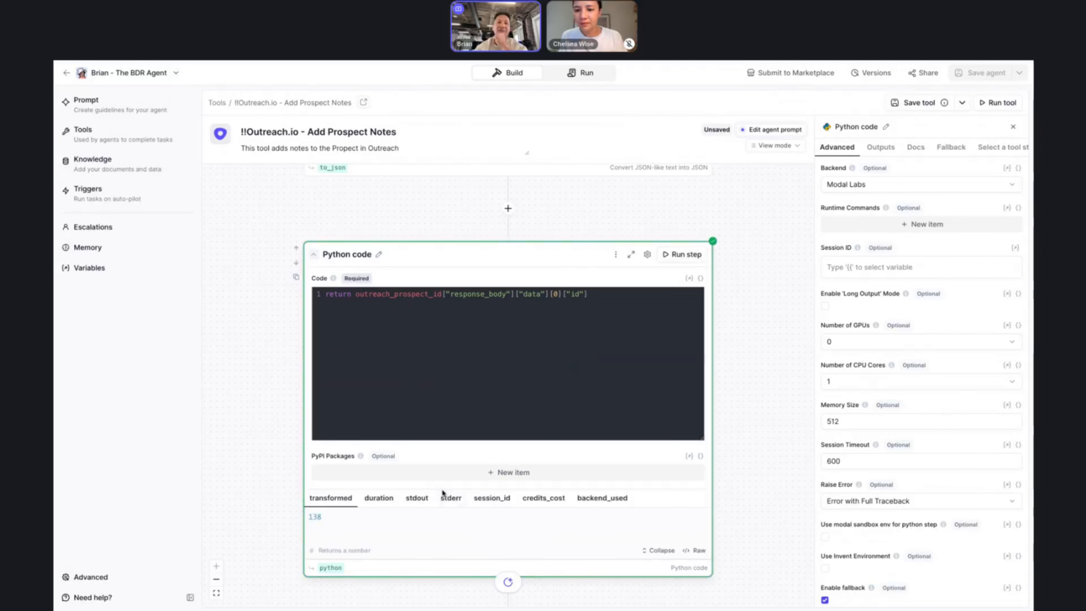
# Rename the Python code step's output variable to id
pyautogui.scroll(-1, 316, 517)
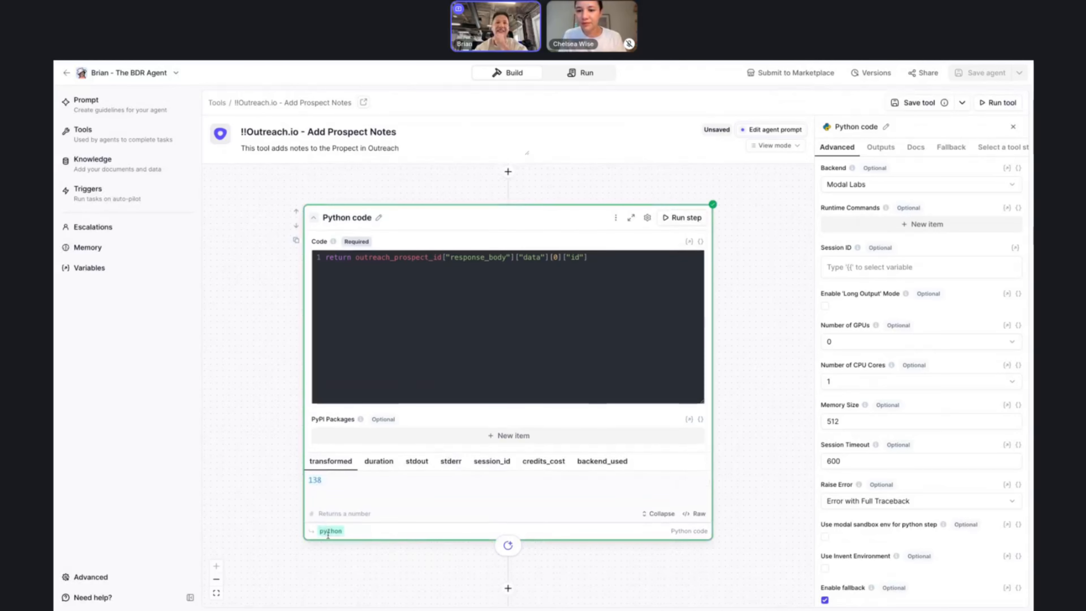
pyautogui.moveTo(328, 534)
pyautogui.write('id')
pyautogui.press('Return')
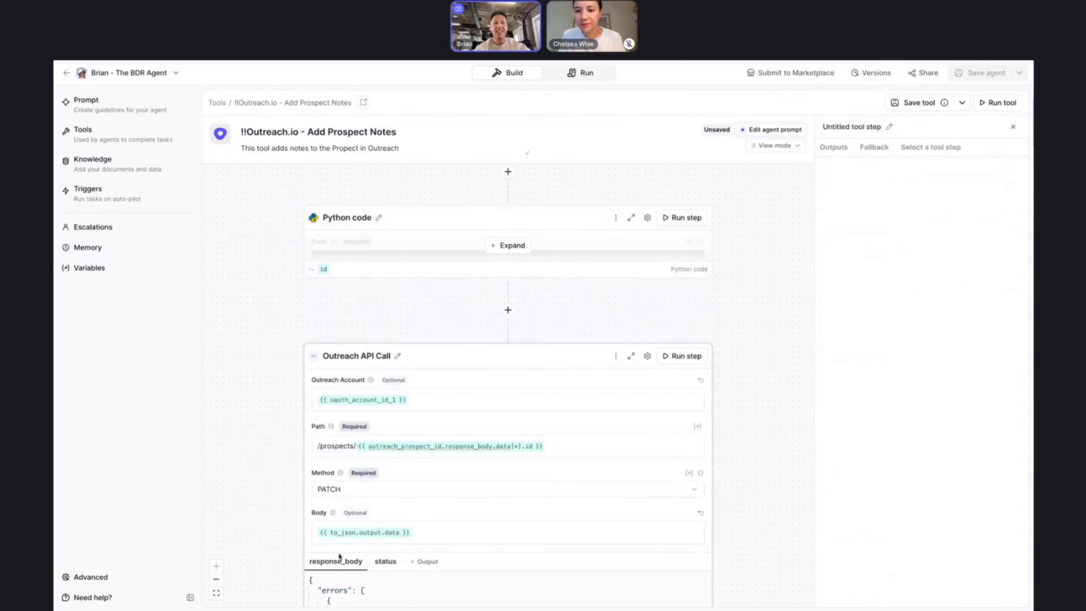
# Set the PATCH Outreach API Call's path to /prospects/{{to_json.output.data.id}}, run the step and expand the returned error
pyautogui.scroll(-1, 228, 469)
pyautogui.scroll(1, 227, 467)
pyautogui.scroll(-1, 227, 468)
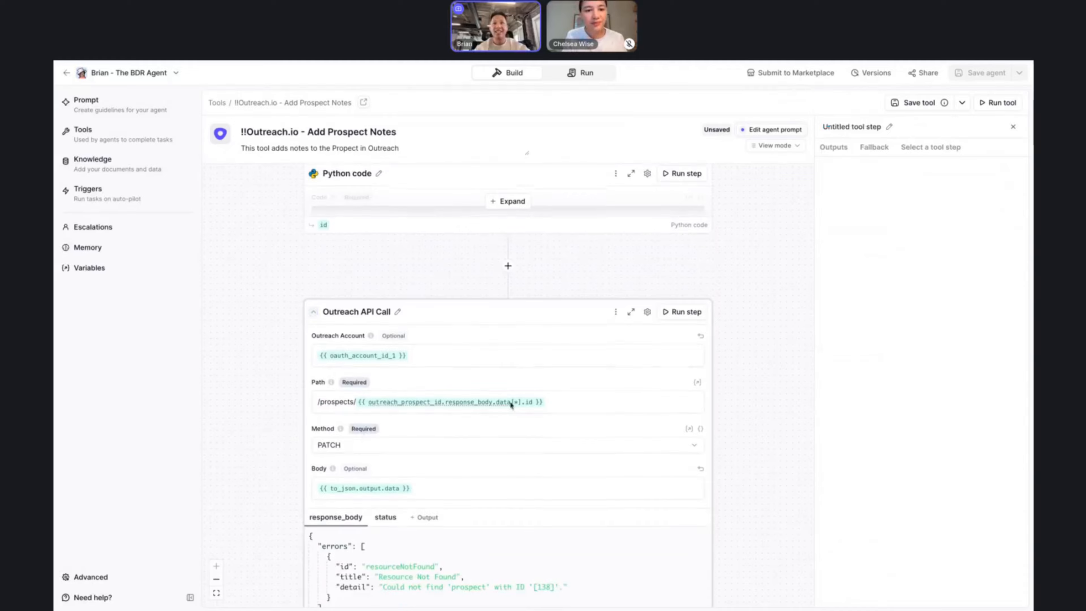
pyautogui.click(546, 404)
pyautogui.press('BackSpace')
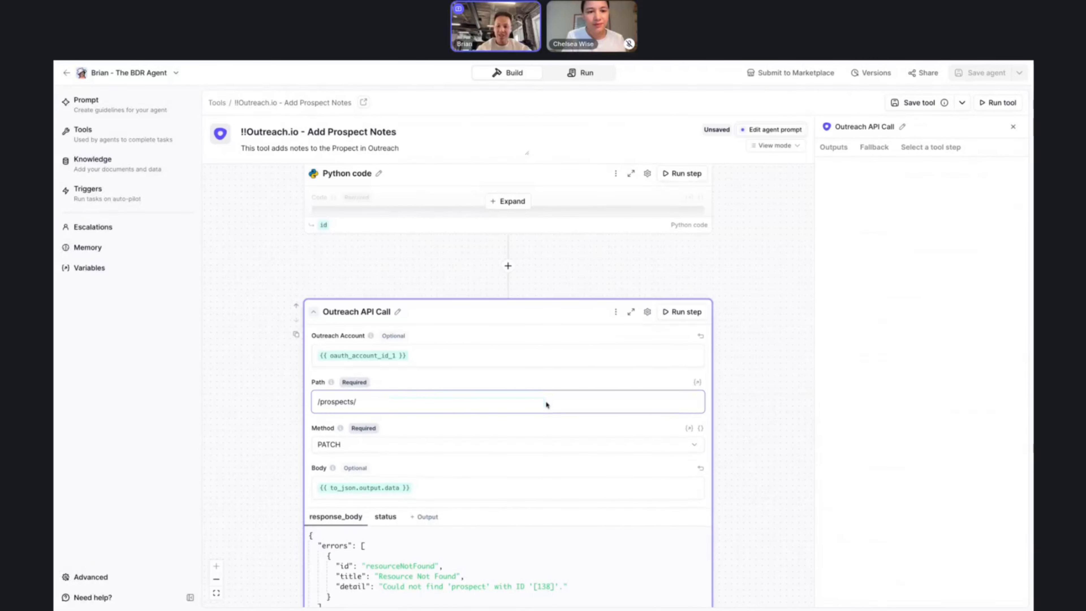
pyautogui.write('{{')
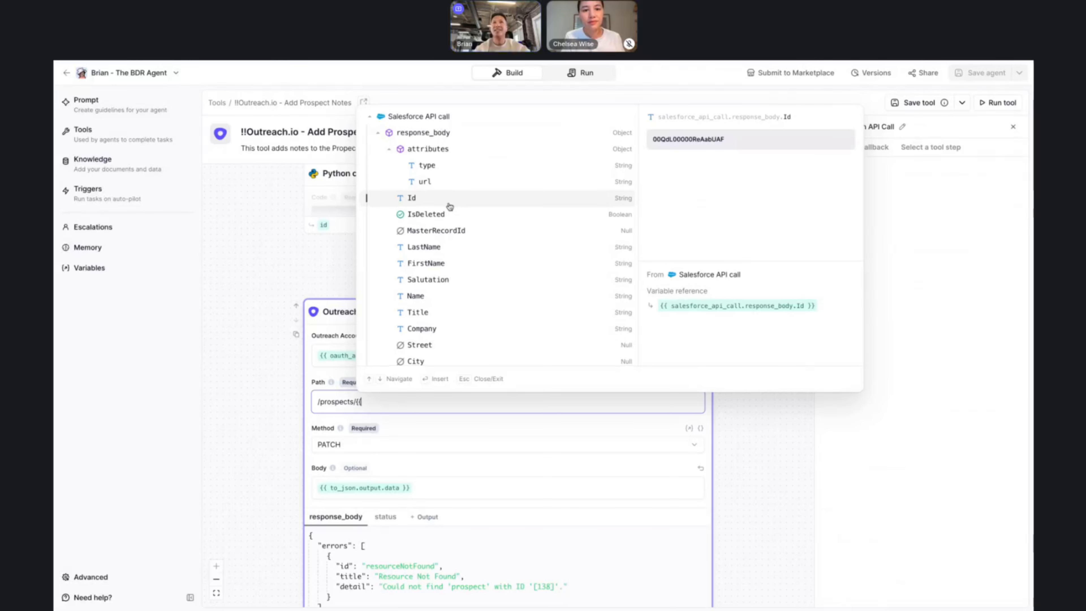
pyautogui.scroll(-10, 450, 207)
pyautogui.scroll(-5, 496, 236)
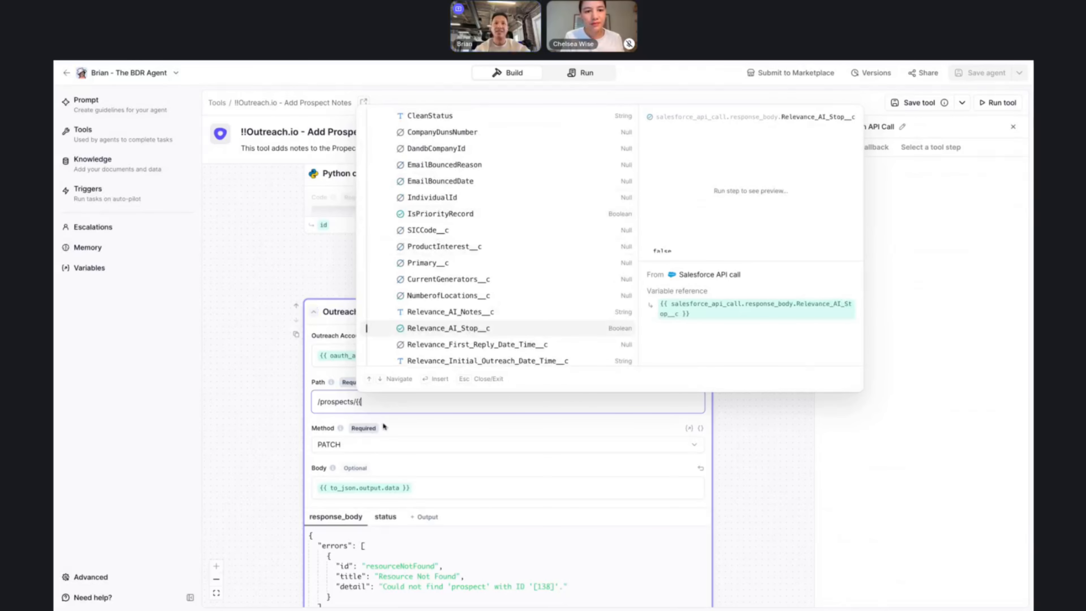
pyautogui.write('id')
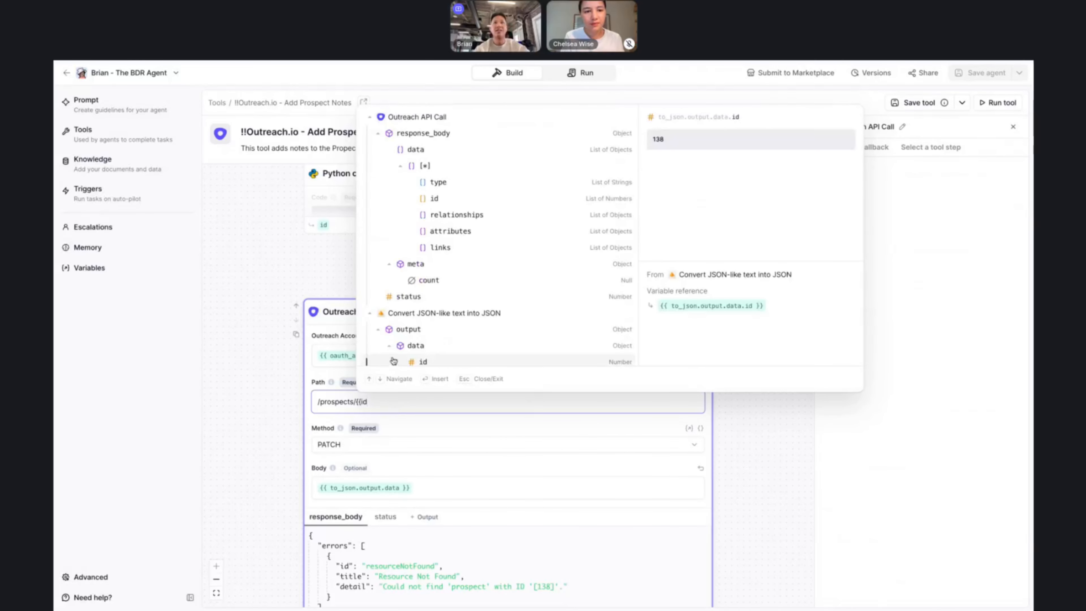
pyautogui.click(455, 362)
pyautogui.click(468, 402)
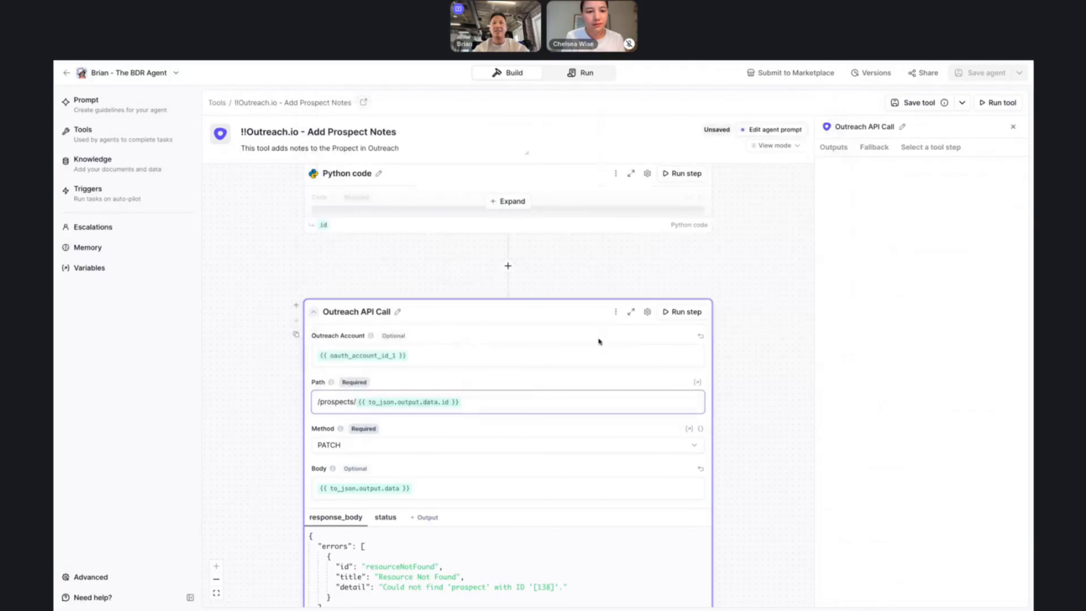
pyautogui.click(681, 312)
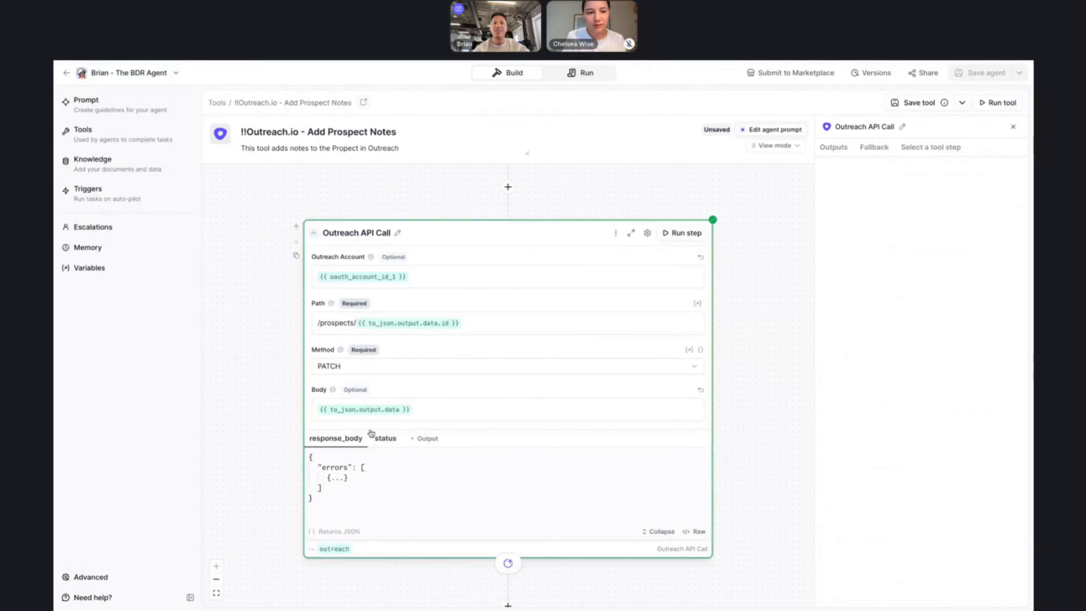
pyautogui.click(344, 479)
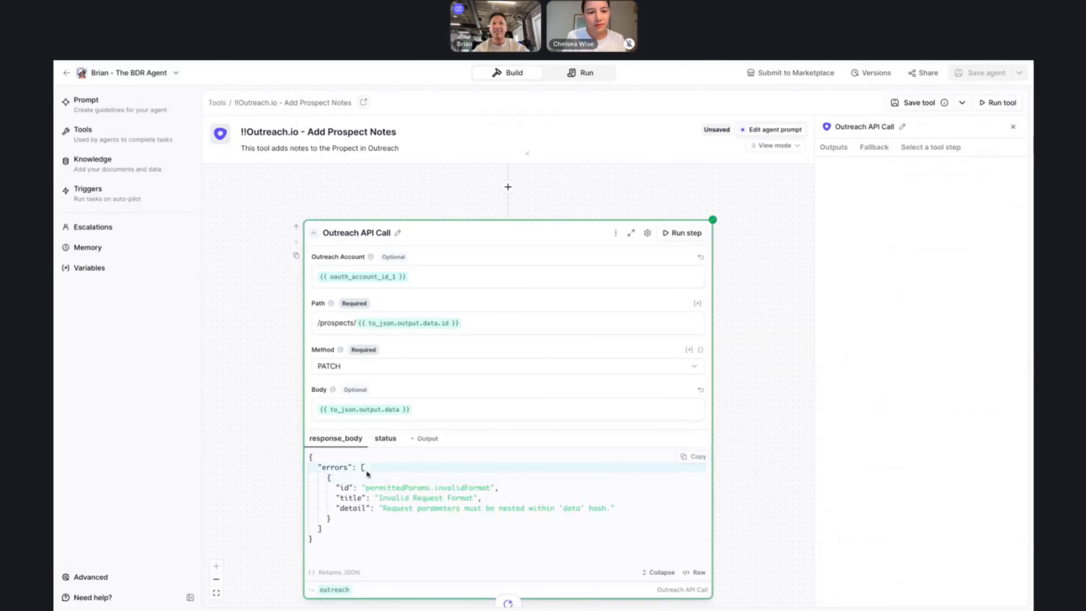
# Change the PATCH call's path to /prospects/{{id.transformed}} using the Python code step's output and run the step
pyautogui.click(464, 327)
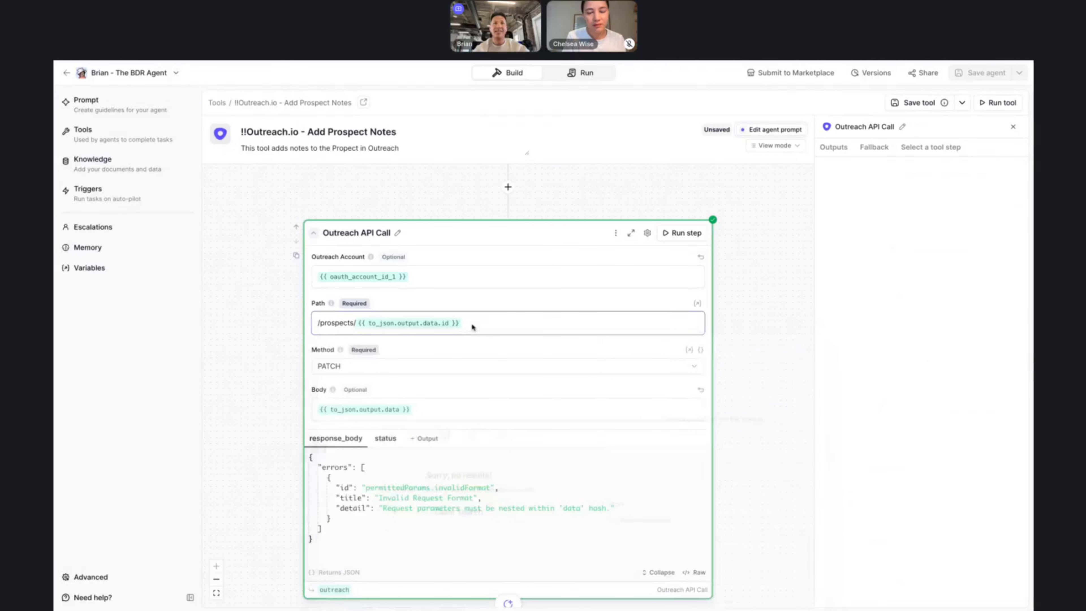
pyautogui.press('BackSpace')
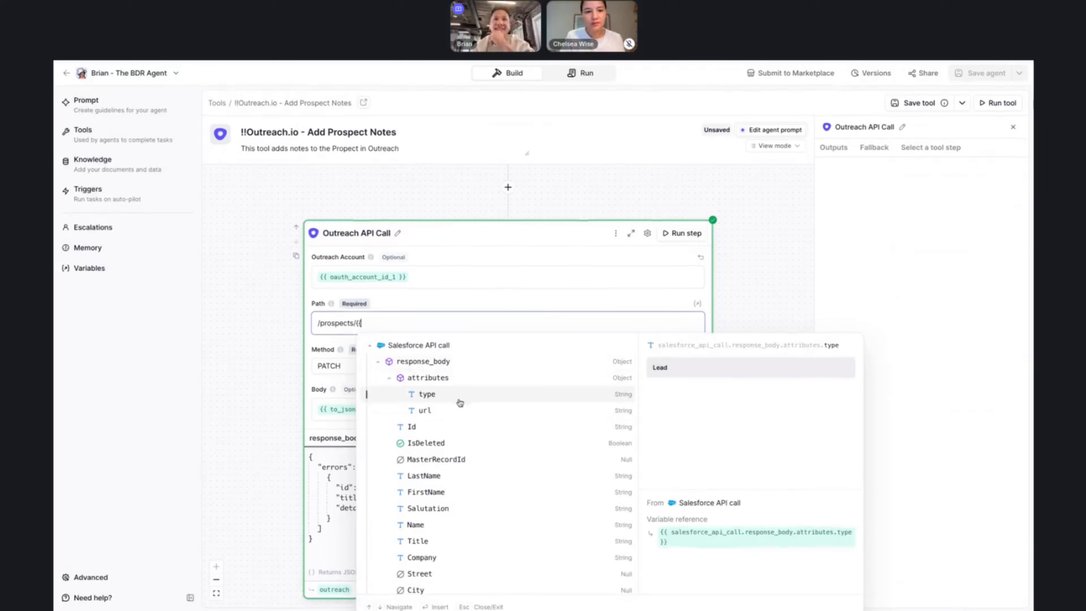
pyautogui.write('id')
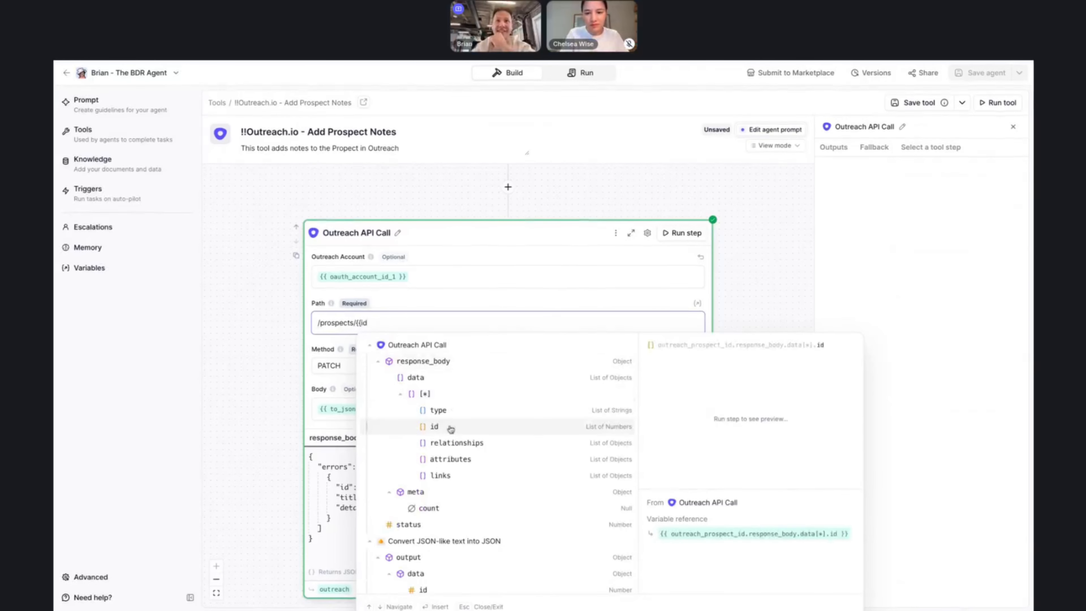
pyautogui.scroll(-4, 456, 479)
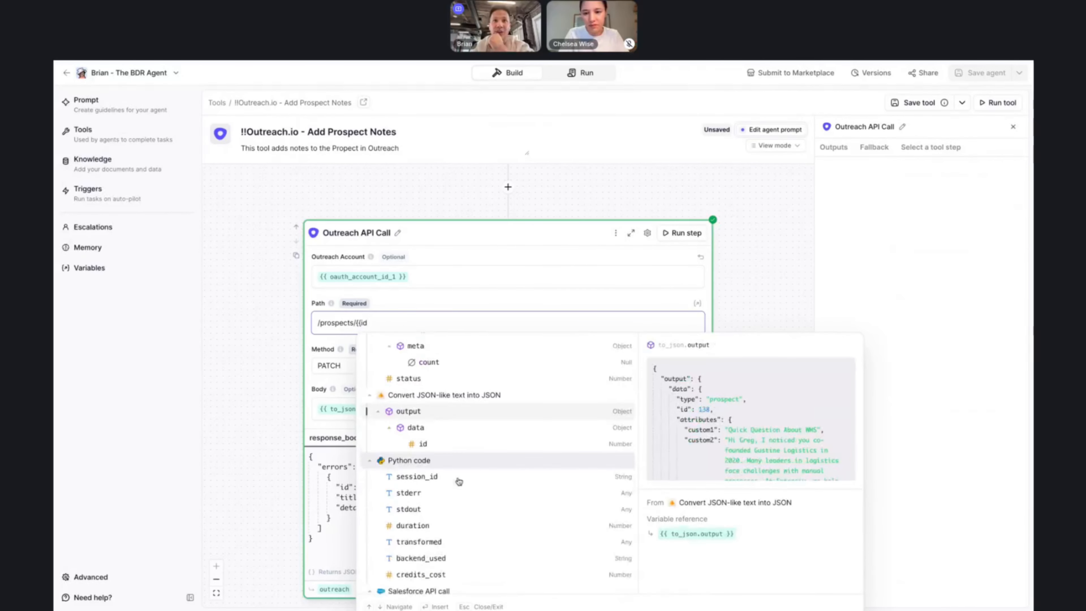
pyautogui.scroll(-2, 459, 481)
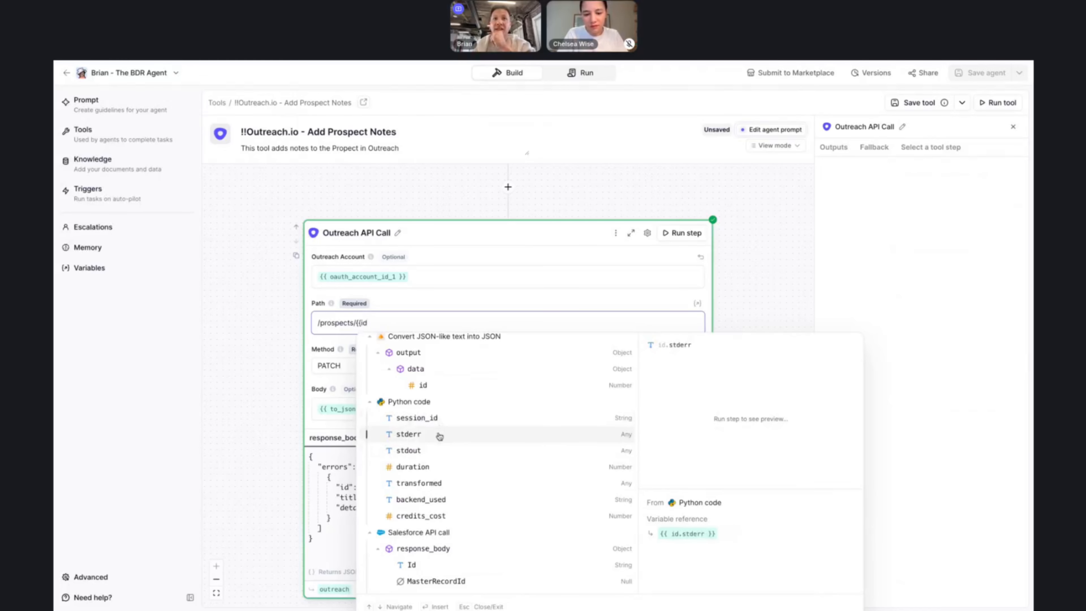
pyautogui.click(431, 483)
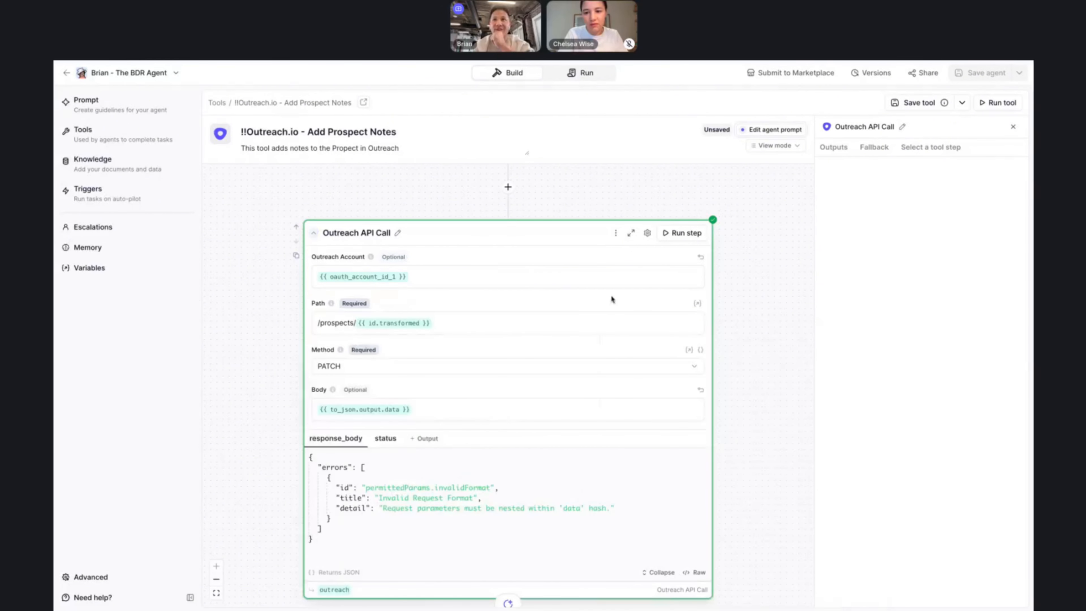
pyautogui.click(682, 233)
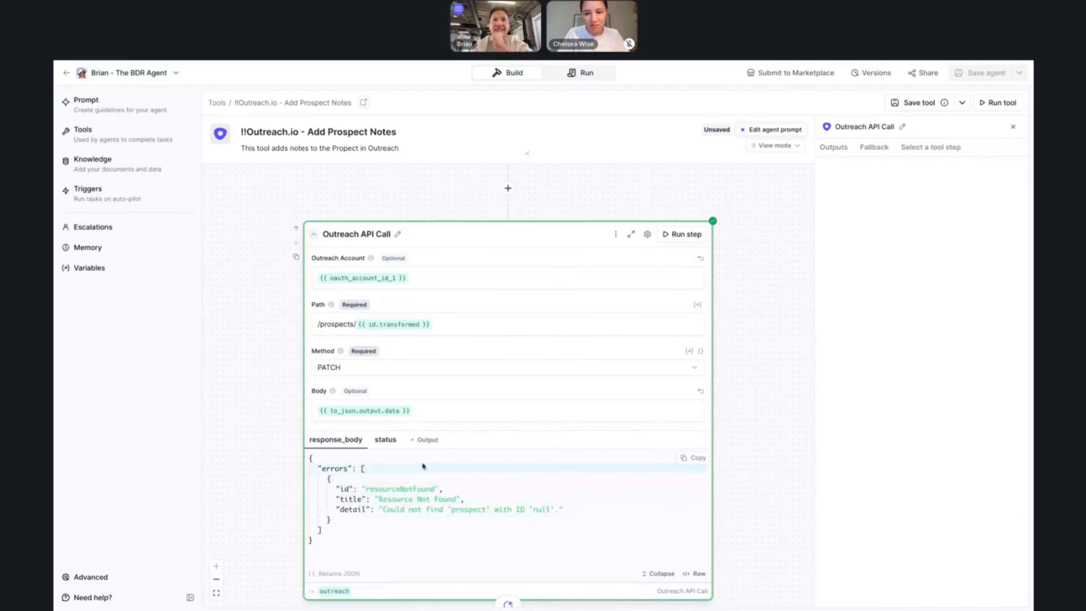
# Rerun the Python code step and the PATCH Outreach API Call, expanding the error details in the call's response body
pyautogui.scroll(10, 422, 464)
pyautogui.click(681, 465)
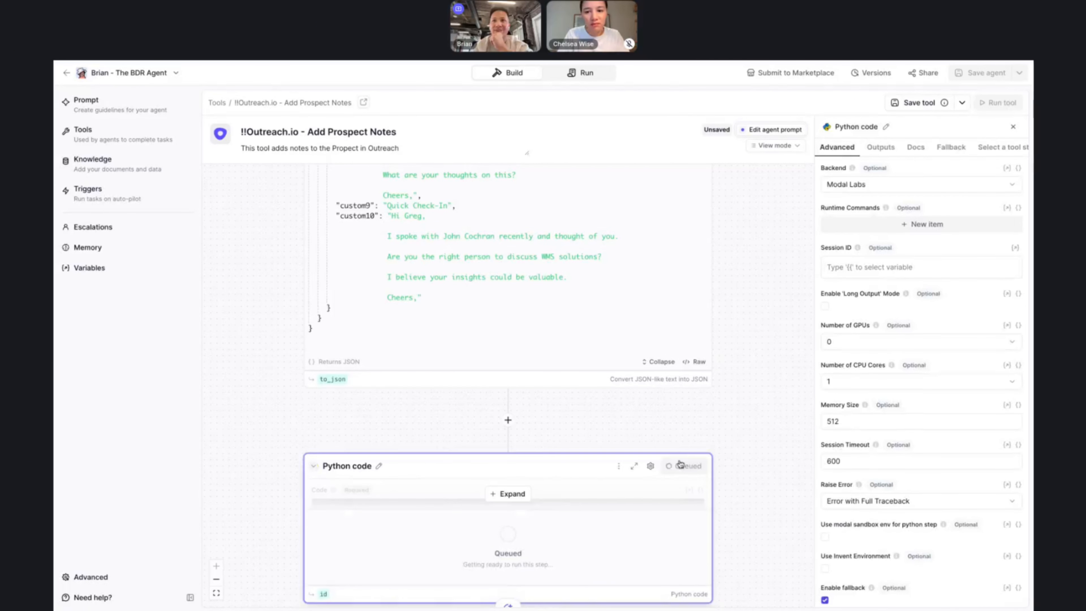
pyautogui.scroll(-5, 674, 361)
pyautogui.scroll(-1, 592, 442)
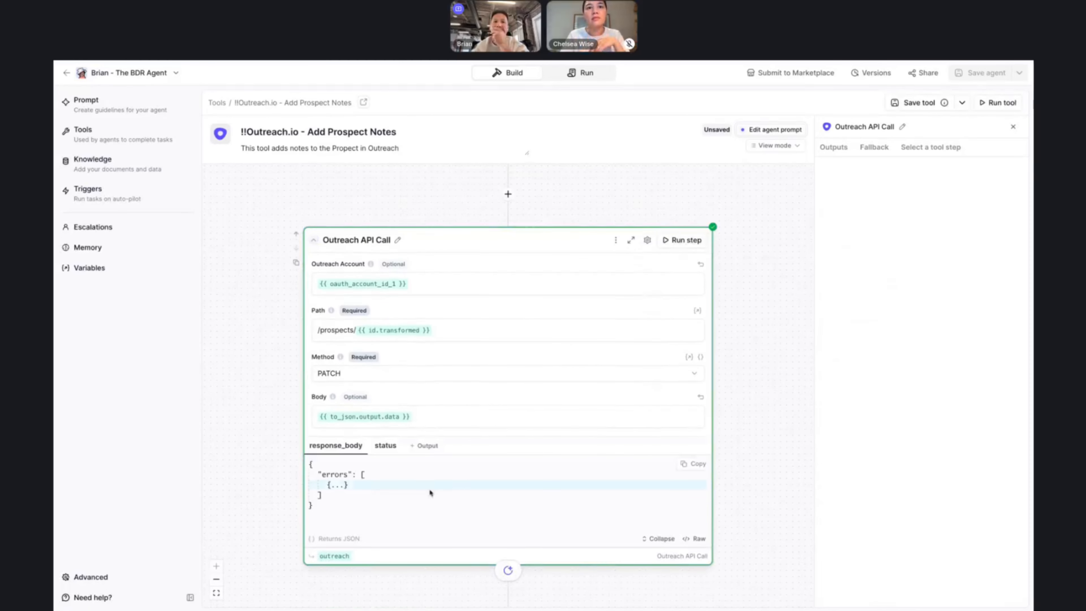
pyautogui.click(338, 486)
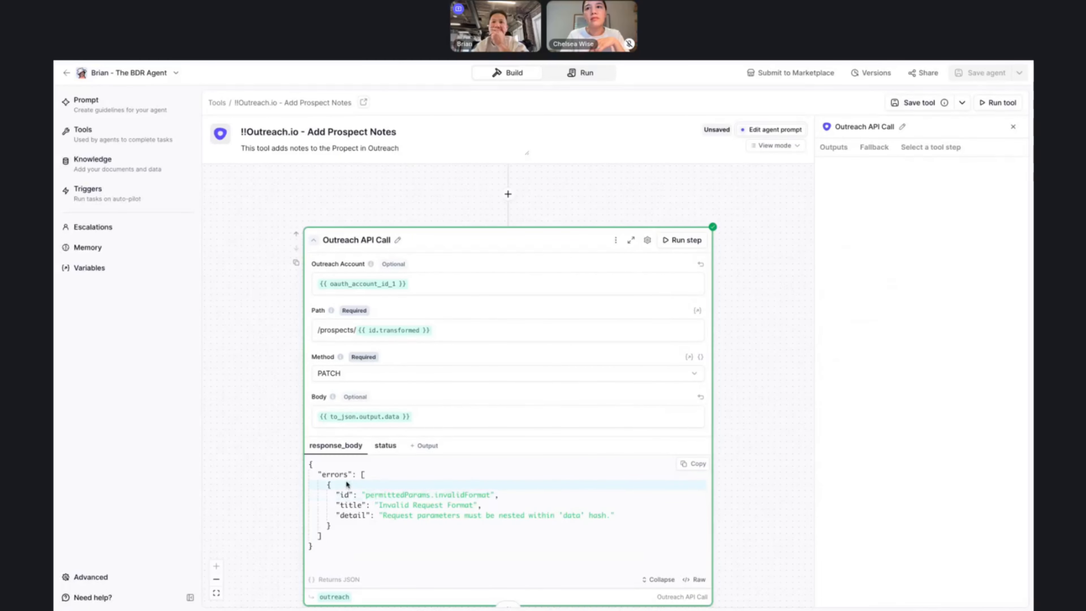
# Turn the code block inside the LLM prompt's JSON template into plain text that starts on its own line below the data key
pyautogui.scroll(10, 364, 468)
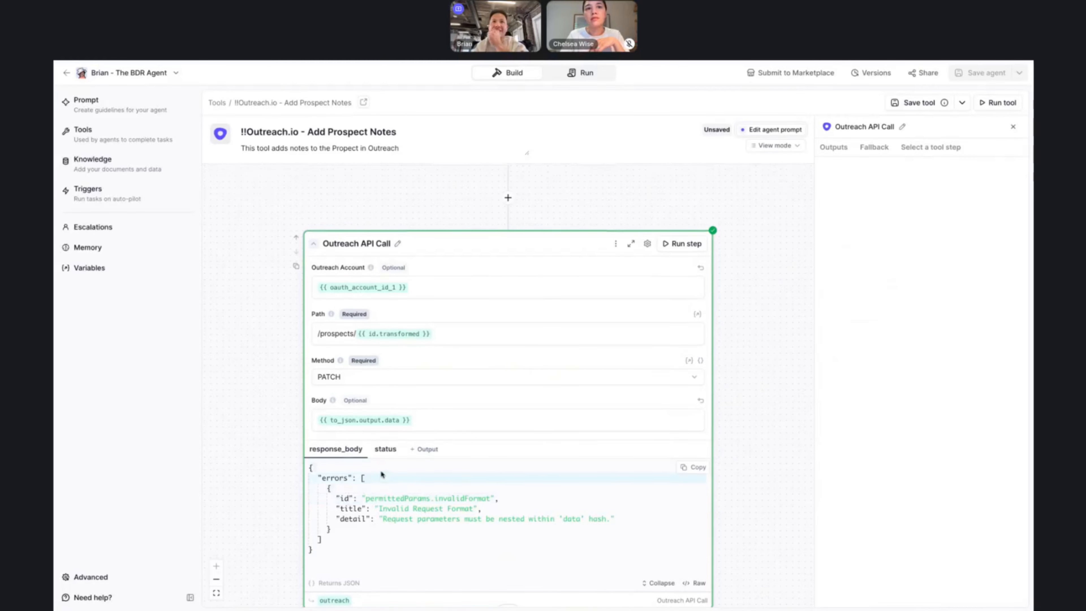
pyautogui.scroll(10, 382, 474)
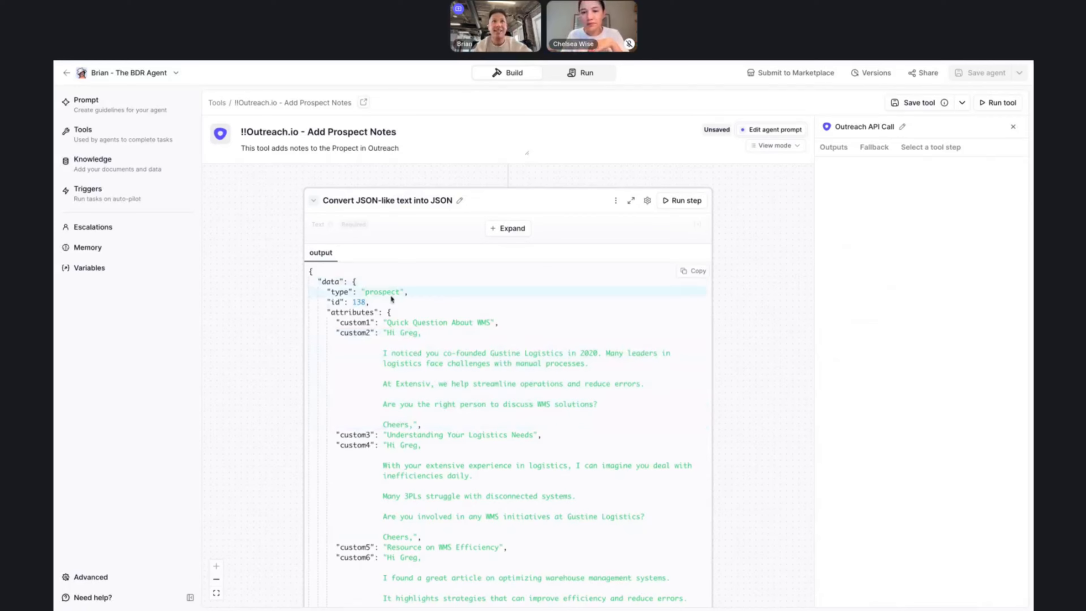
pyautogui.scroll(6, 392, 312)
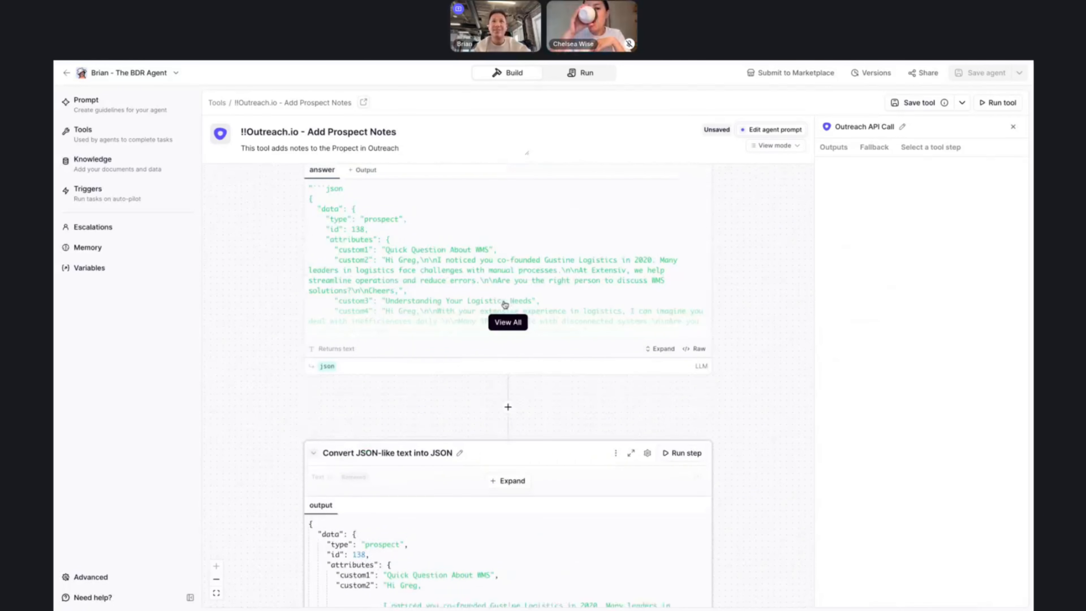
pyautogui.scroll(10, 518, 322)
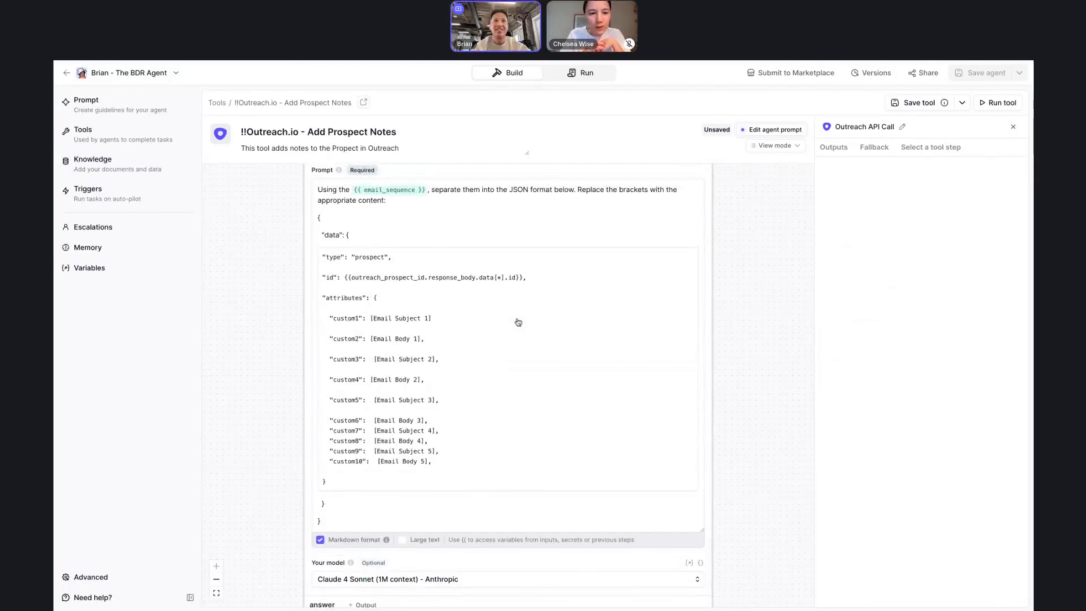
pyautogui.click(374, 282)
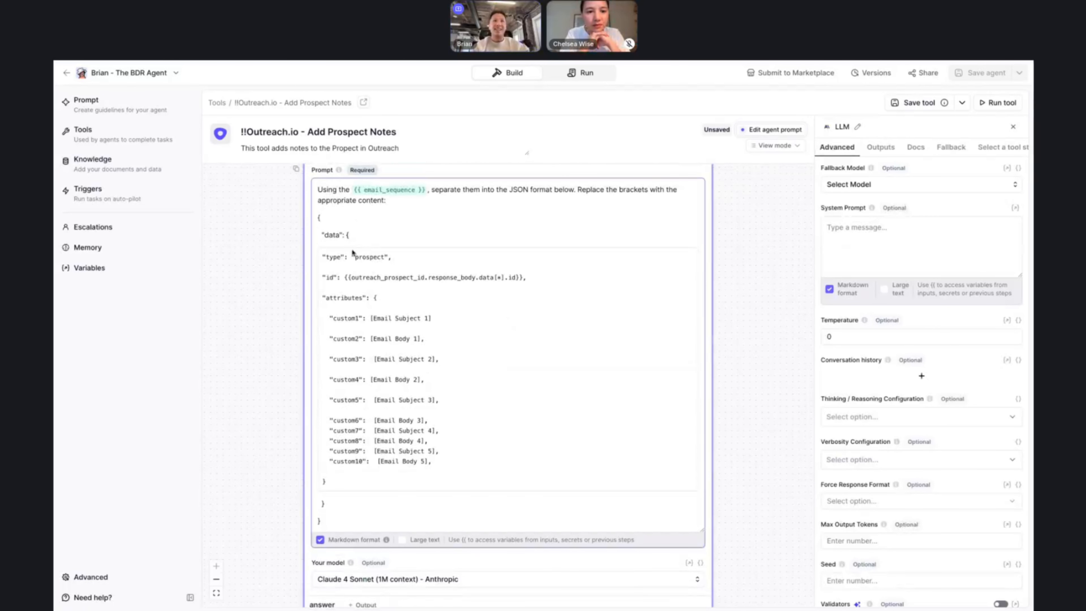
pyautogui.click(314, 264)
pyautogui.press('BackSpace')
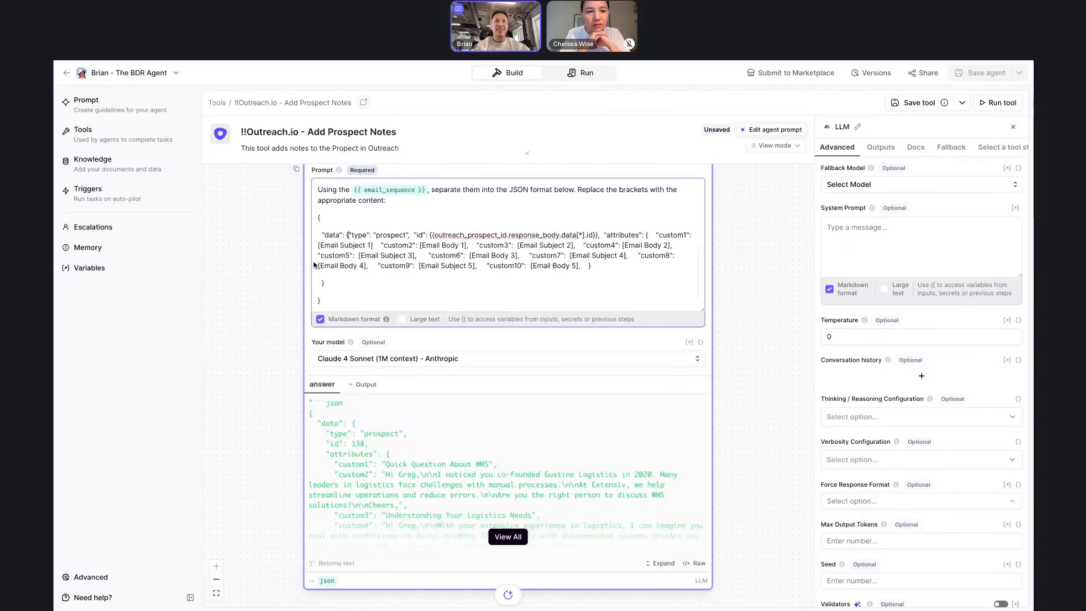
pyautogui.press('Return')
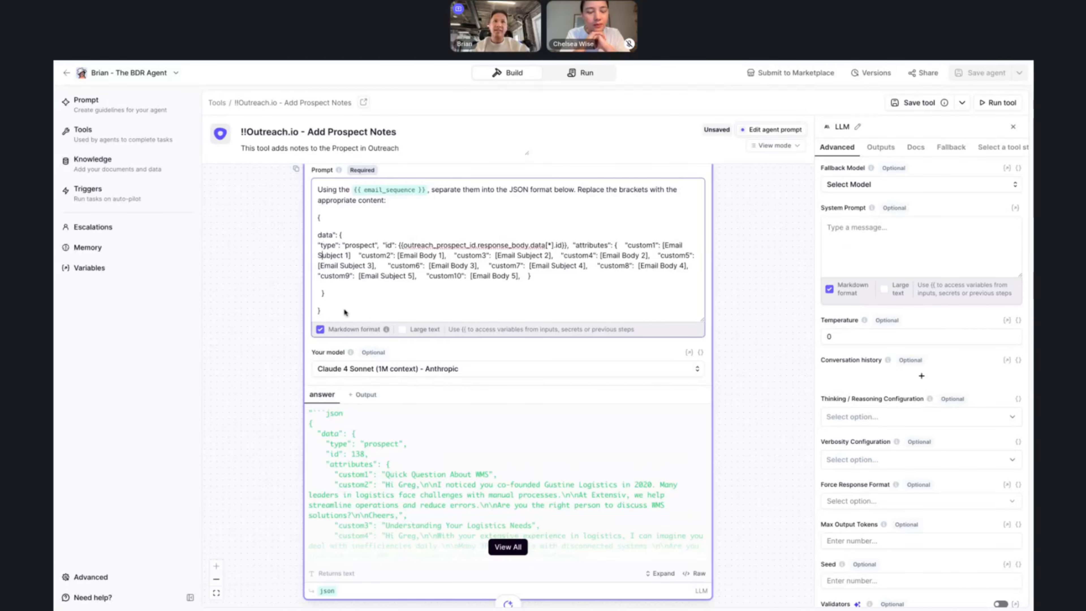
# Copy the whole JSON template from the LLM prompt and paste it into a new message in the Lead ID to Email Lookup chat
pyautogui.moveTo(341, 317)
pyautogui.mouseDown()
pyautogui.moveTo(317, 202)
pyautogui.moveTo(318, 217)
pyautogui.mouseUp()
pyautogui.hotkey('ctrl', 'c')
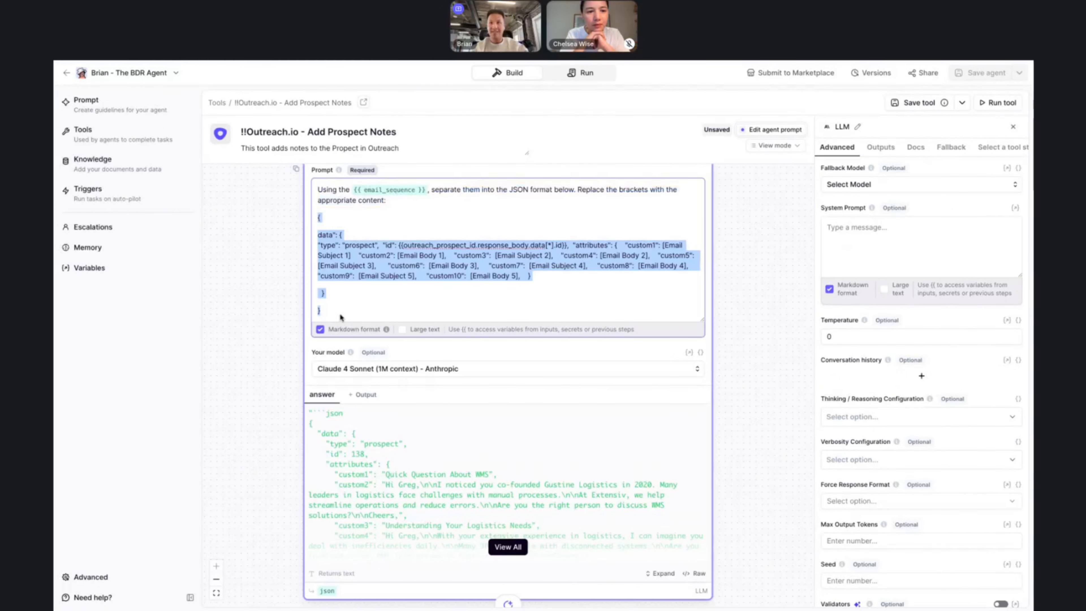
pyautogui.click(743, 63)
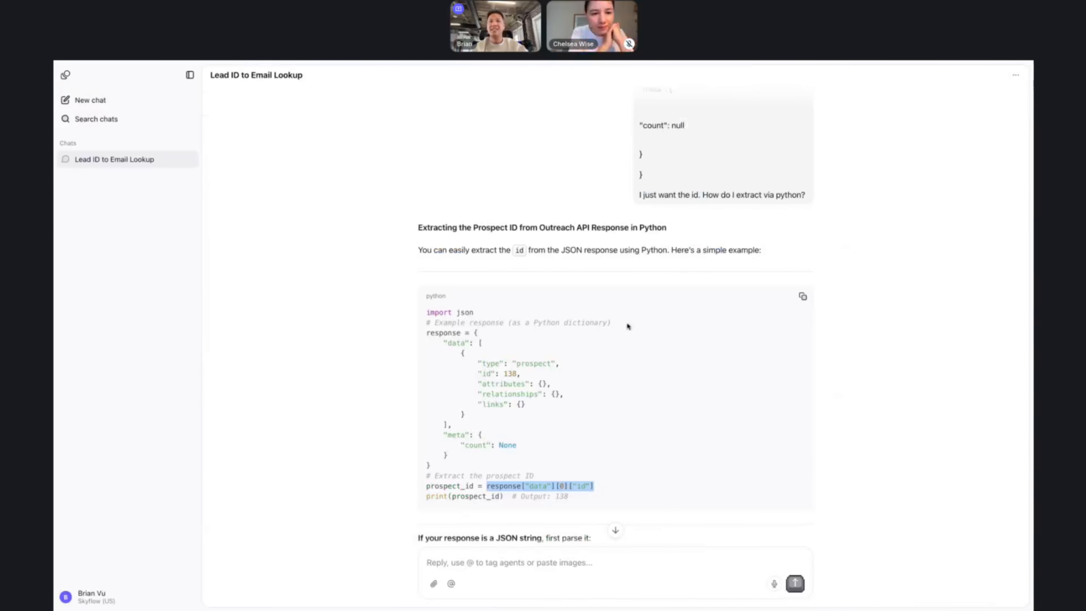
pyautogui.scroll(-10, 627, 326)
pyautogui.click(523, 562)
pyautogui.hotkey('ctrl', 'v')
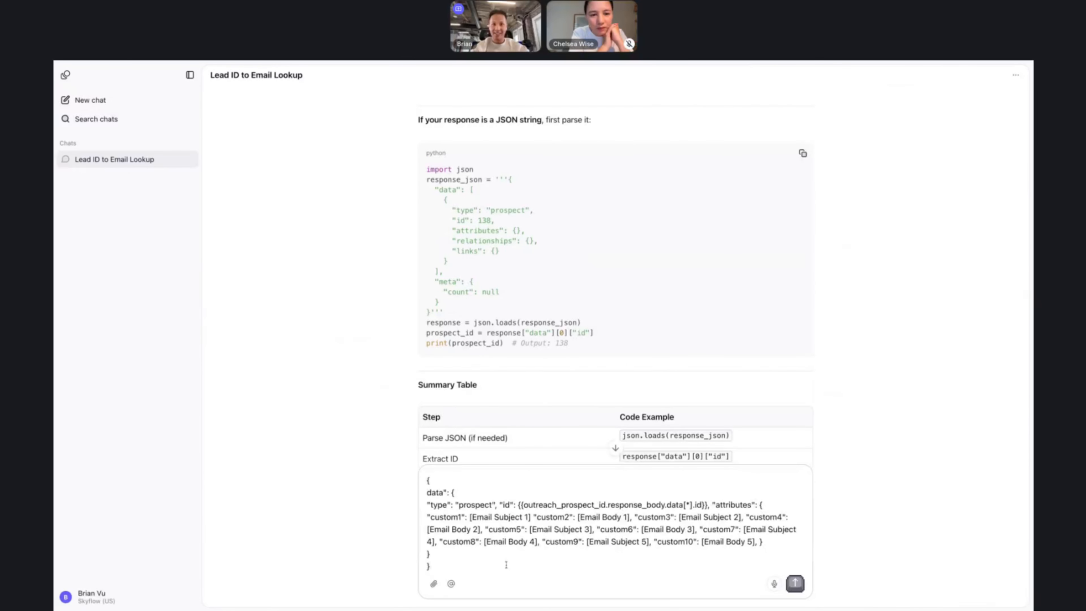
# Add "convert this json into the correct outreach format for me" below the pasted JSON and send the message
pyautogui.hotkey('shift', 'Return')
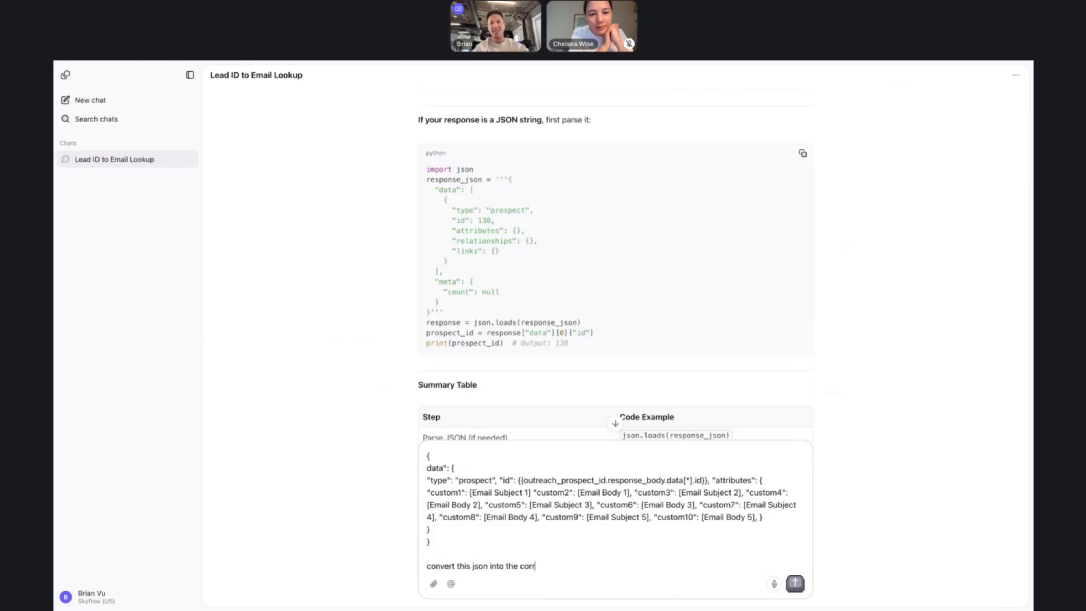
pyautogui.write('convert this json into the corredct')
pyautogui.press('BackSpace')
pyautogui.press('BackSpace')
pyautogui.press('BackSpace')
pyautogui.write('t f')
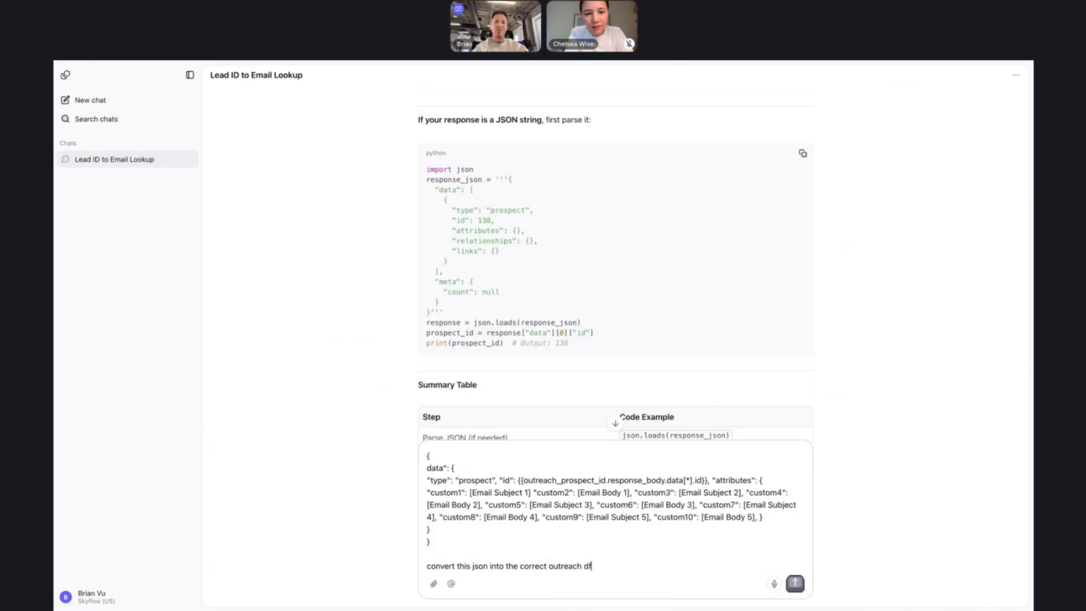
pyautogui.write('or me')
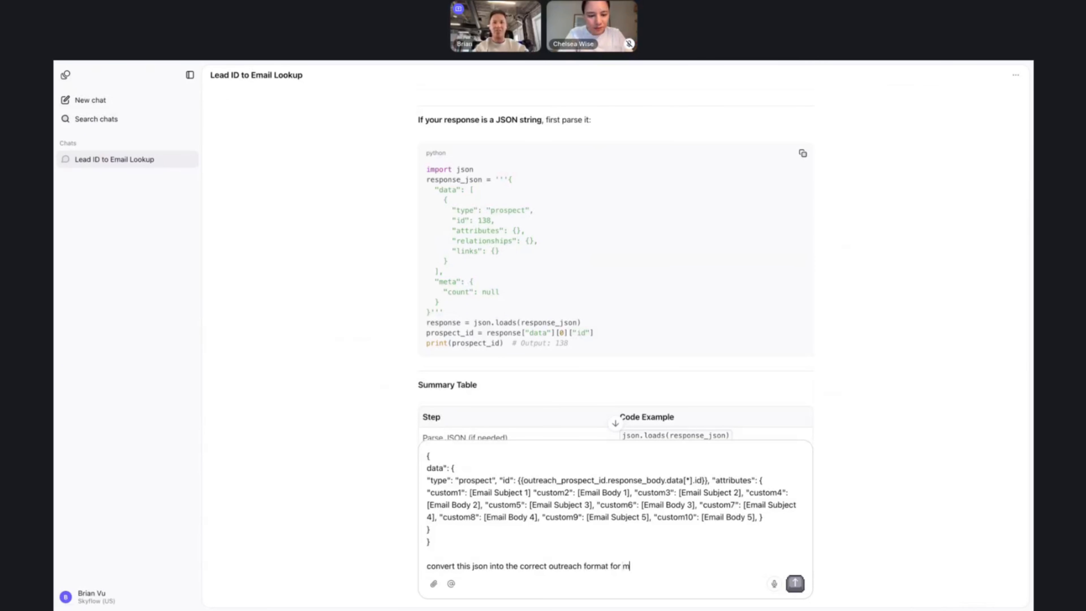
pyautogui.press('Return')
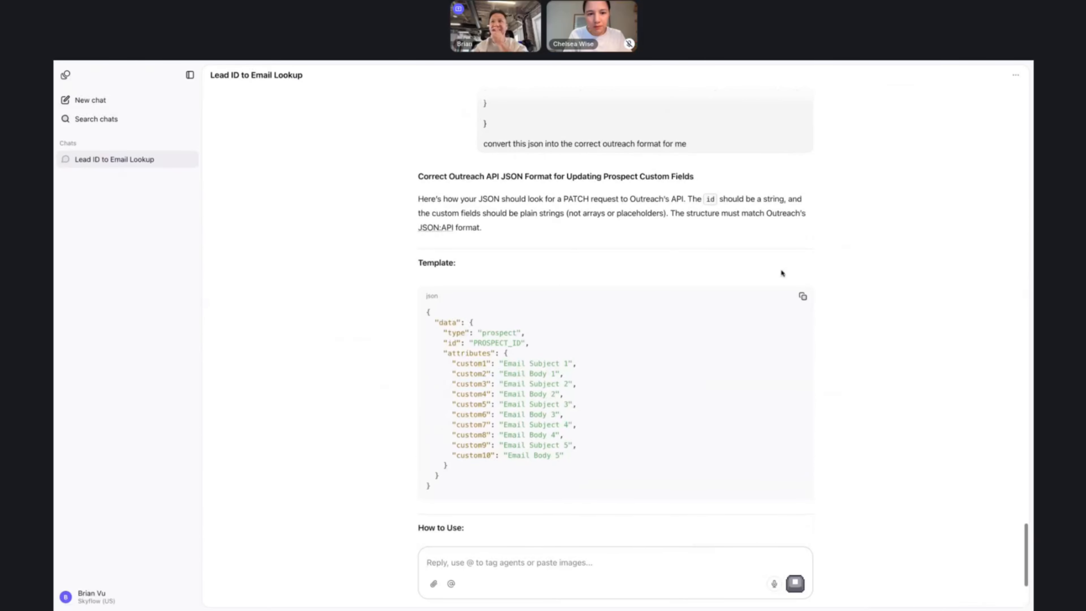
# Delete the old JSON template from the LLM step's prompt, keeping the introductory sentence about the email_sequence variable
pyautogui.click(491, 60)
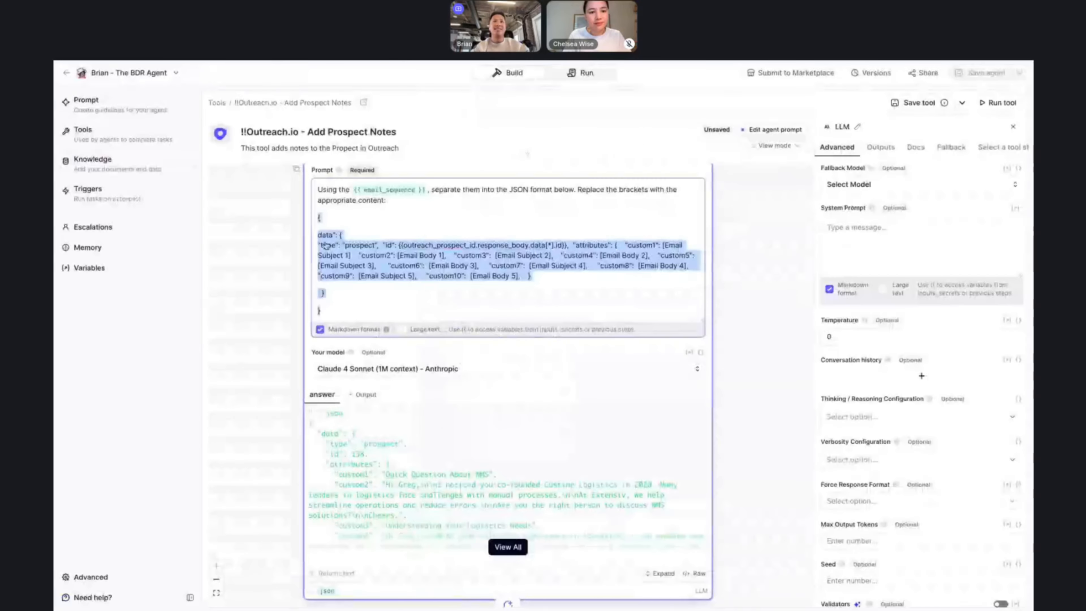
pyautogui.click(418, 297)
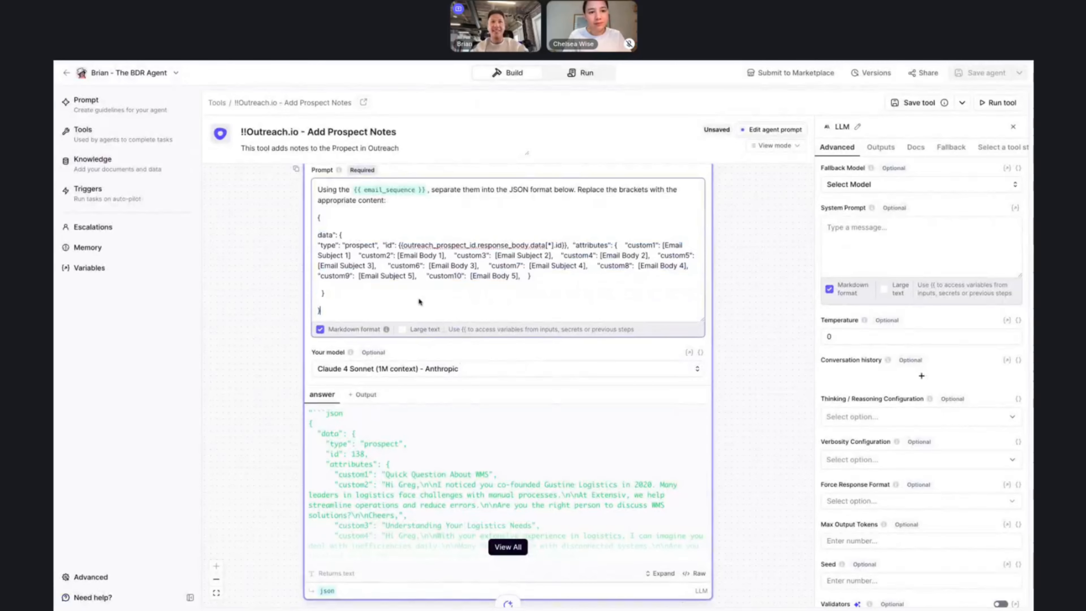
pyautogui.moveTo(328, 314)
pyautogui.mouseDown()
pyautogui.moveTo(317, 218)
pyautogui.moveTo(328, 315)
pyautogui.mouseUp()
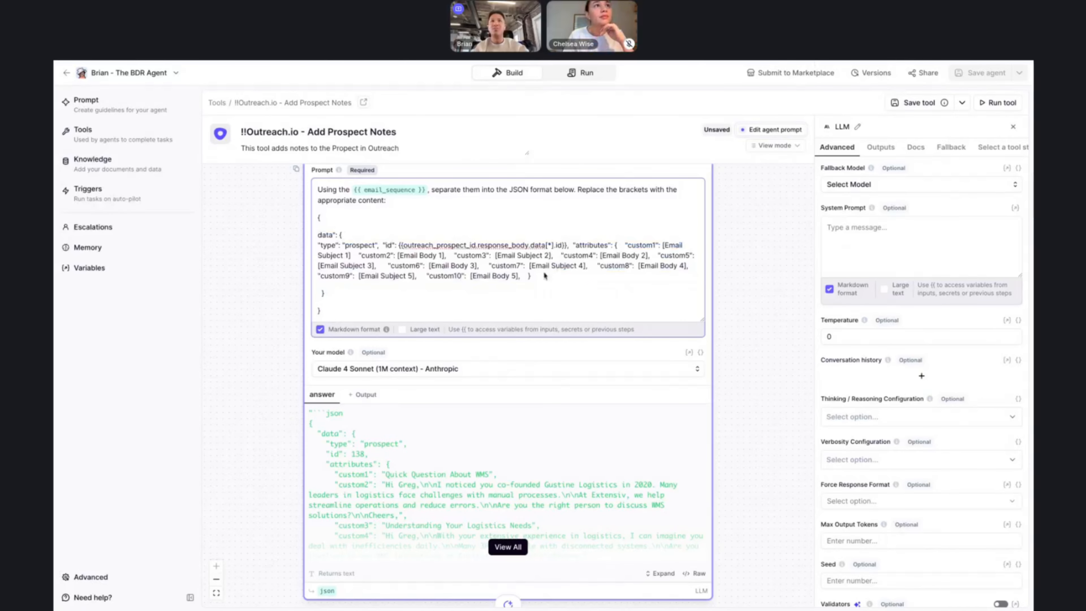
pyautogui.moveTo(350, 312); pyautogui.dragTo(318, 256)
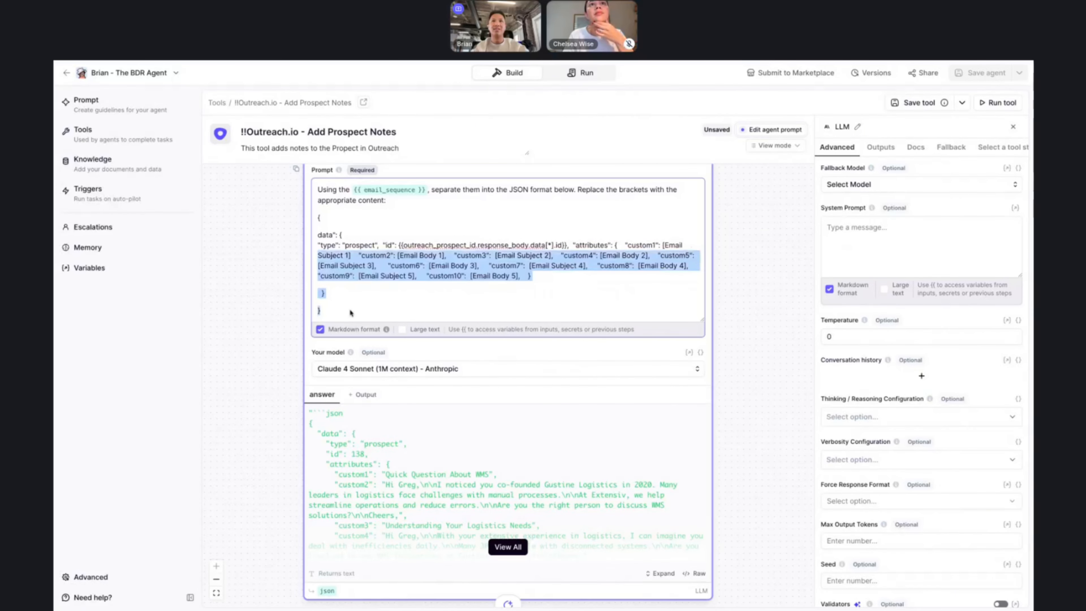
pyautogui.hotkey('shift', 'Up')
pyautogui.hotkey('shift', 'Up')
pyautogui.press('BackSpace')
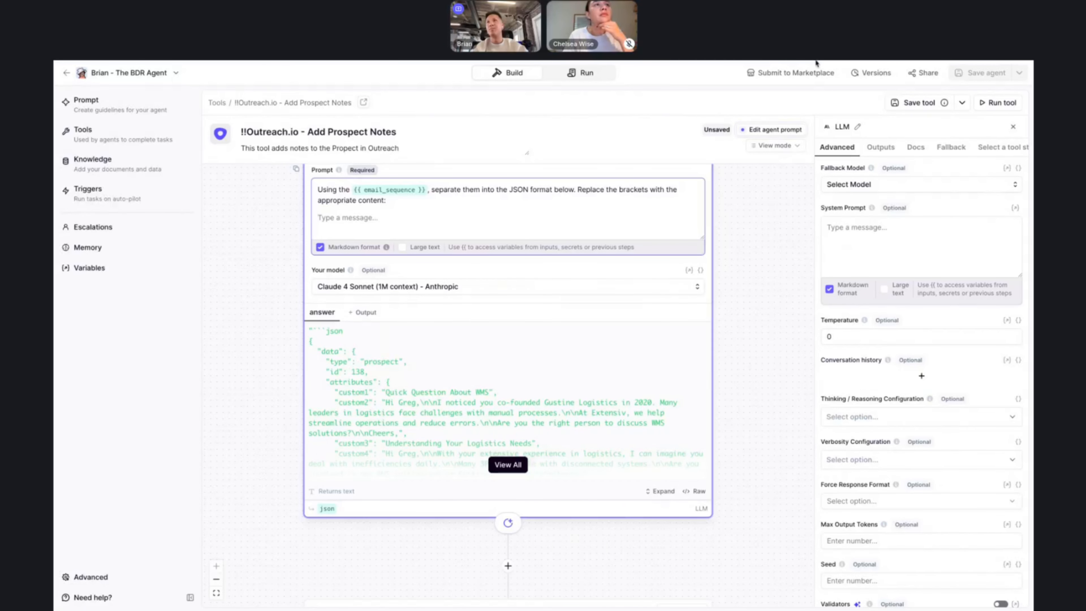
# Copy the converted JSON template from the Lead ID to Email Lookup chat and paste it below the instruction in the LLM prompt
pyautogui.click(800, 193)
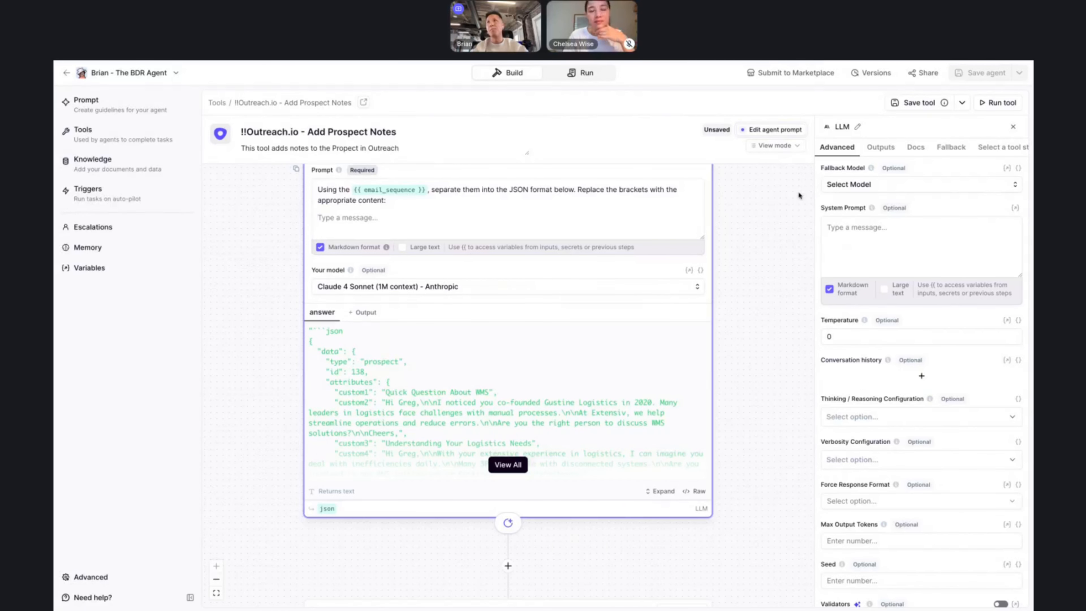
pyautogui.click(890, 61)
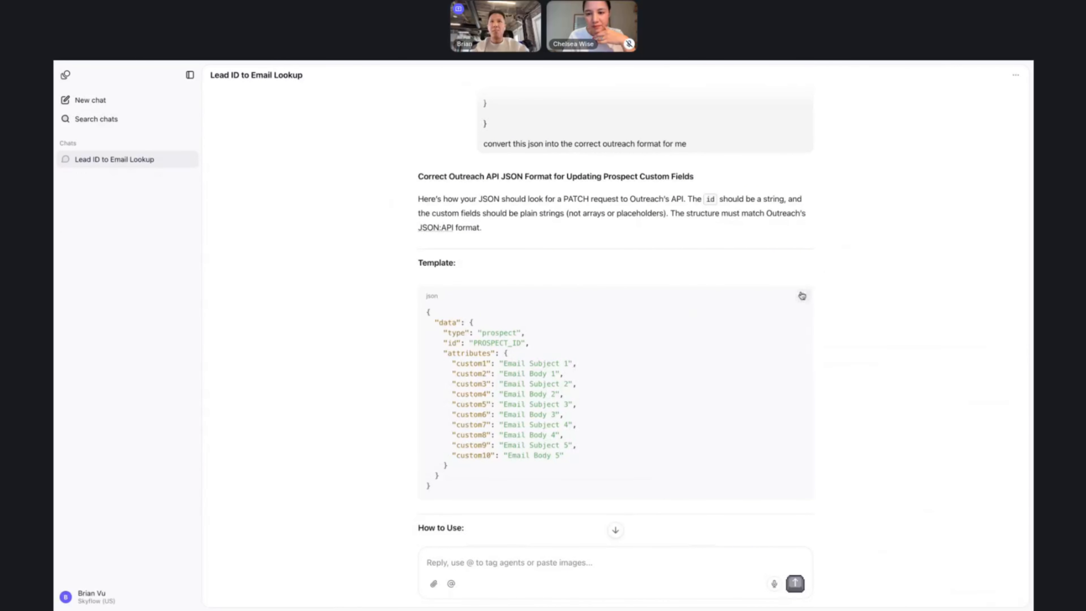
pyautogui.click(553, 64)
pyautogui.click(391, 223)
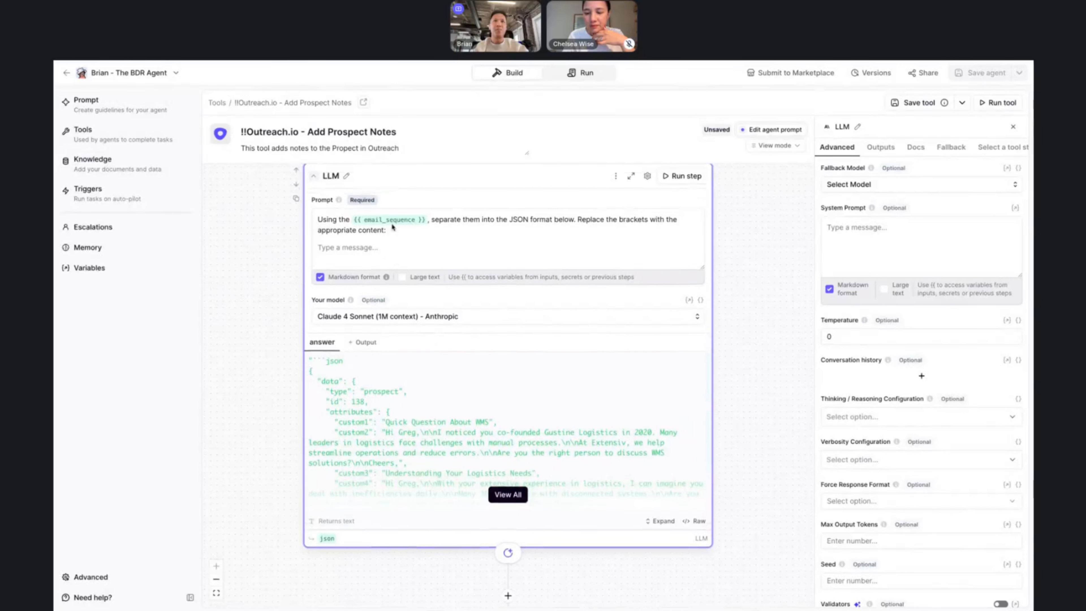
pyautogui.write('{   "data": {     "type": "prospect",     "id": "PROSPECT_ID",     "attributes": {       "custom1": "Email Subject 1",       "custom2": "Email Body 1",       "custom3": "Email Subject 2",       "custom4": "Email Body 2",       "custom5": "Email Subject 3",       "custom6": "Email Body 3",       "custom7": "Email Subject 4",       "custom8": "Email Body 4",       "custom9": "Email Subject 5",       "custom10": "Email Body 5"     }   } }')
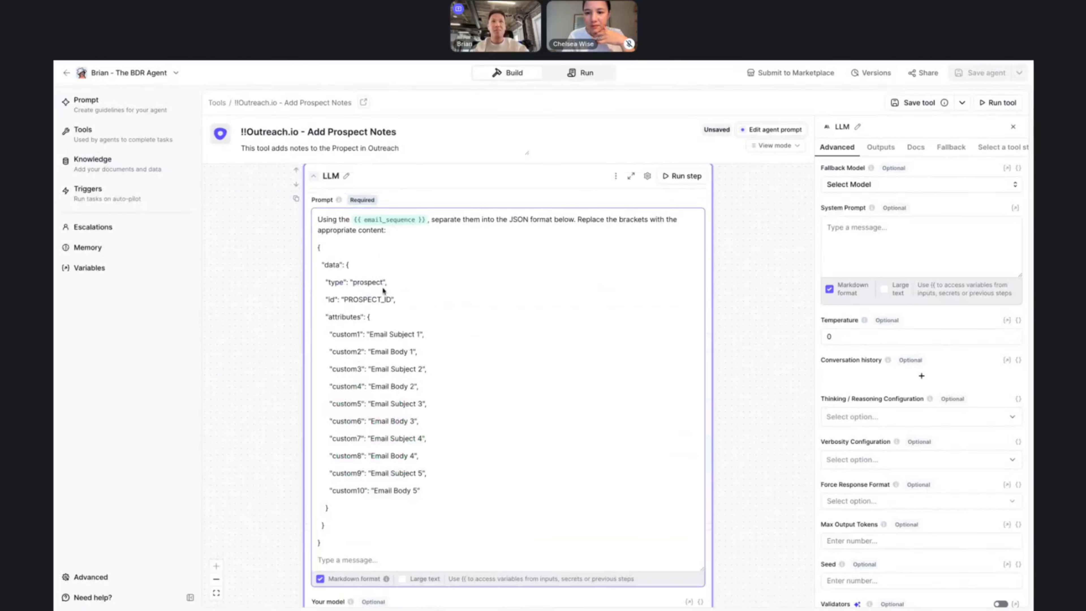
# Replace the PROSPECT_ID placeholder in the prompt's JSON with the variable outreach_prospect_id.response_body.data[*].id
pyautogui.doubleClick(368, 300)
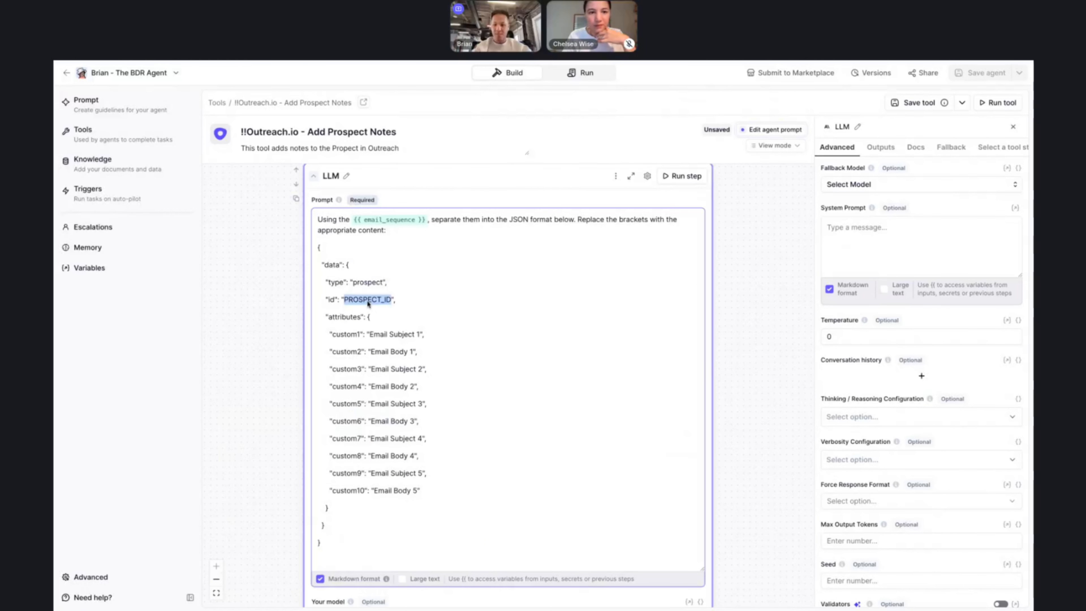
pyautogui.write('{{')
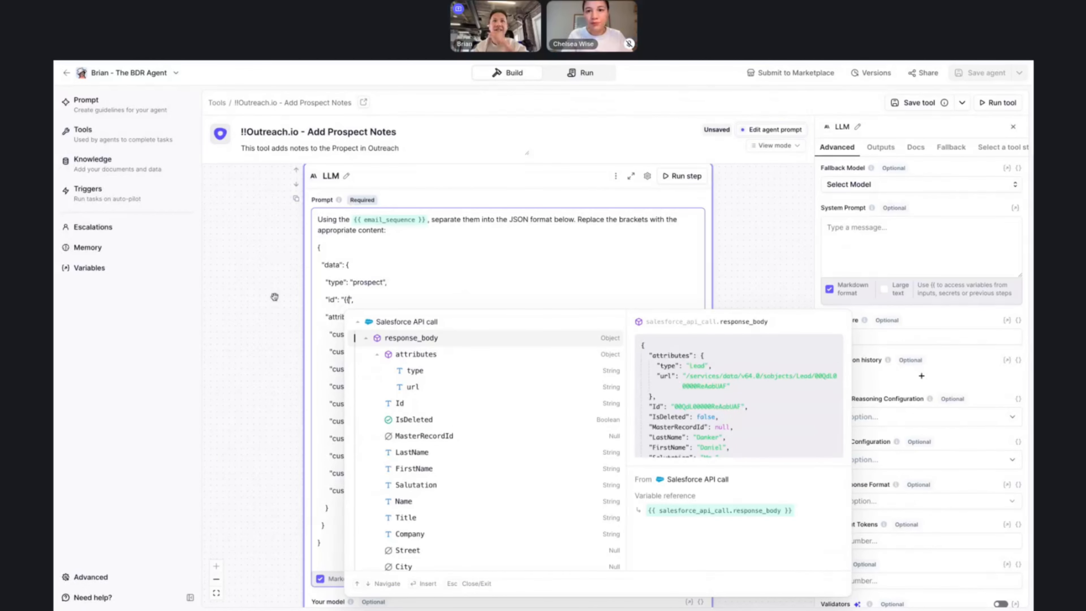
pyautogui.scroll(8, 271, 296)
pyautogui.scroll(1, 271, 299)
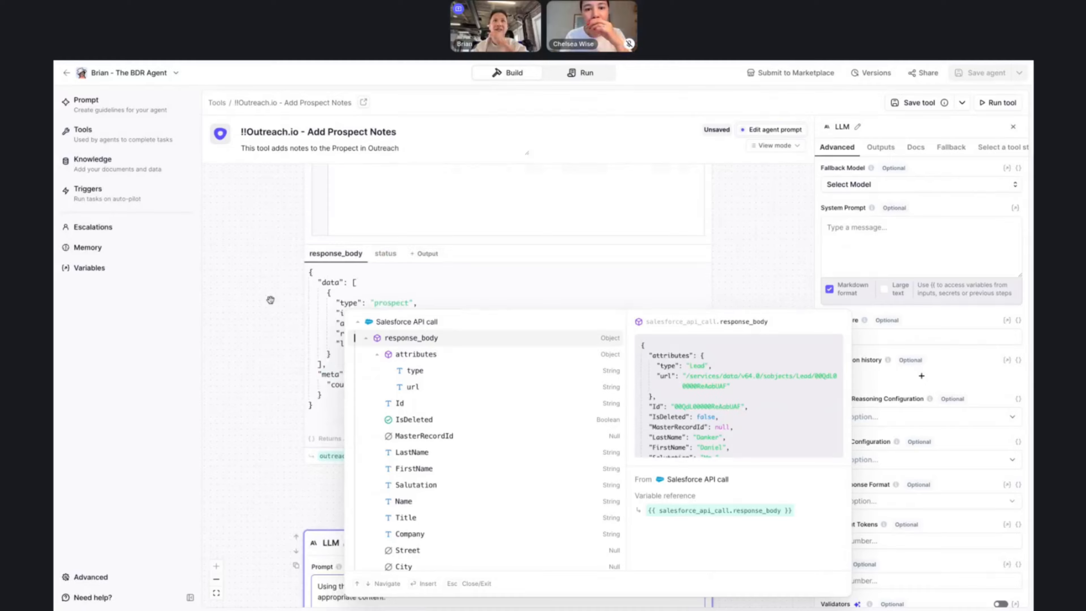
pyautogui.scroll(3, 354, 338)
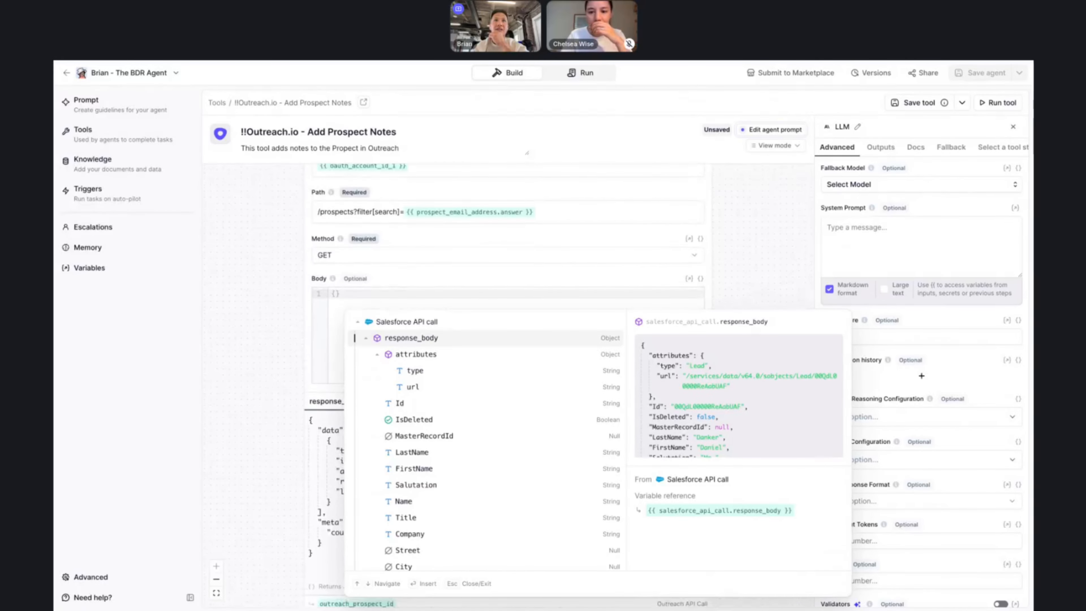
pyautogui.scroll(-10, 433, 423)
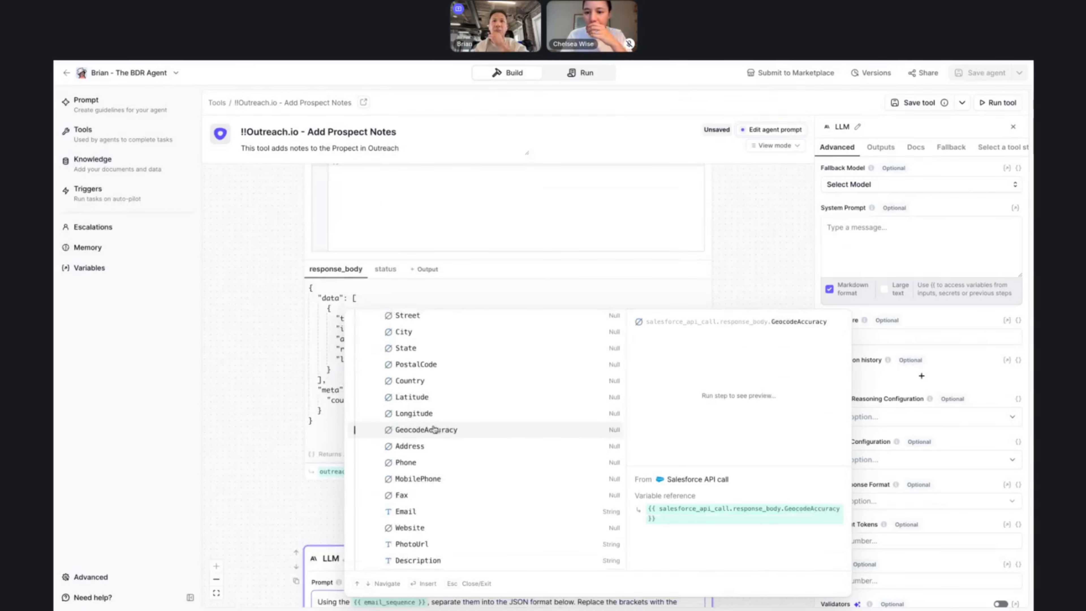
pyautogui.scroll(-10, 434, 428)
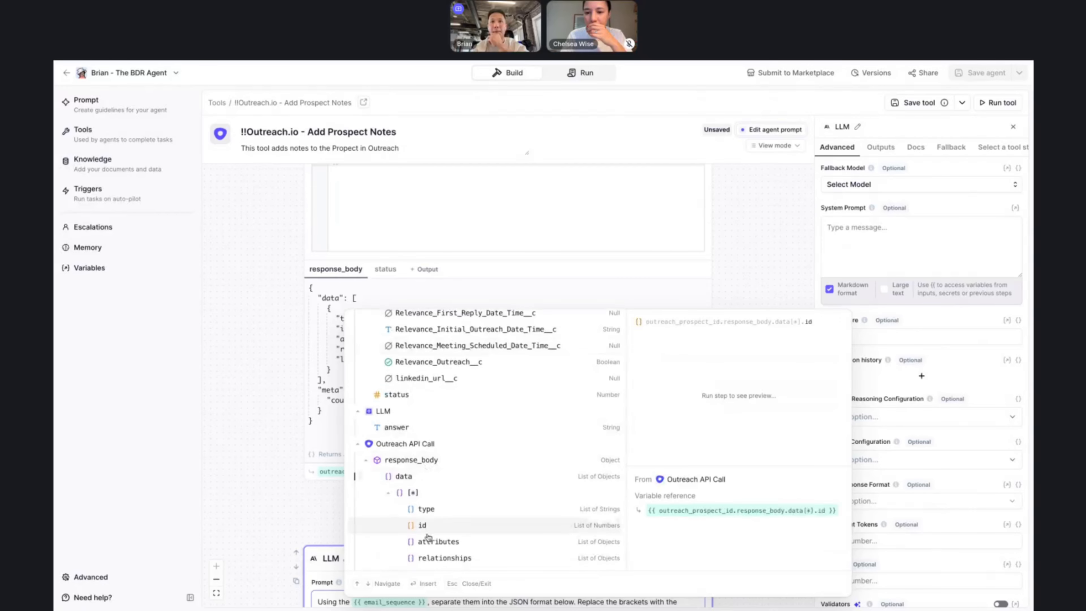
pyautogui.click(424, 525)
pyautogui.scroll(-1, 417, 514)
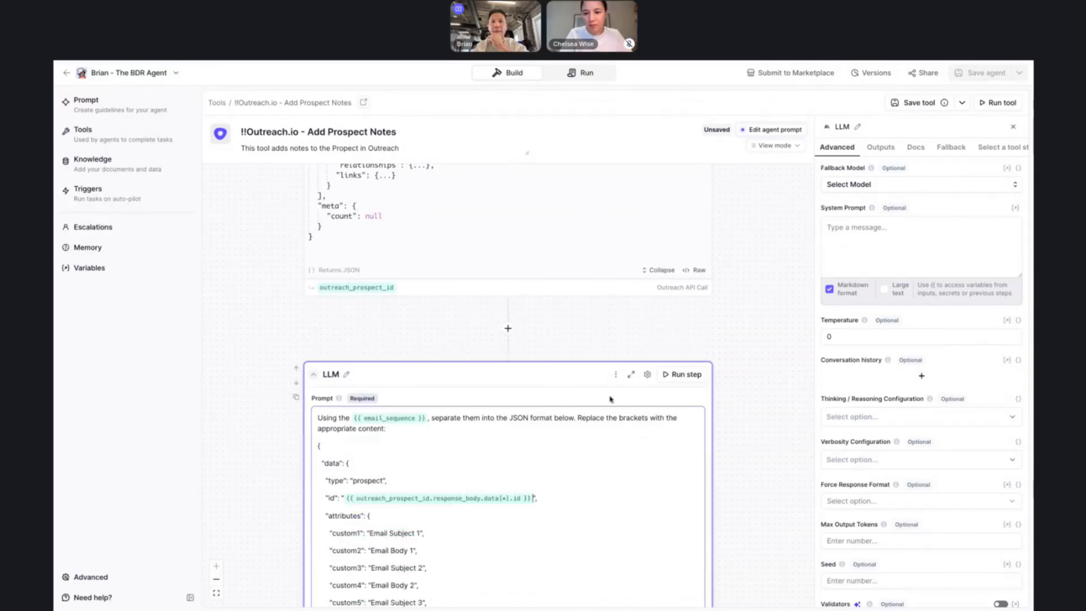
# Run the LLM step, close its advanced settings, and review the generated answer against the prompt's template
pyautogui.click(682, 372)
pyautogui.scroll(-3, 746, 284)
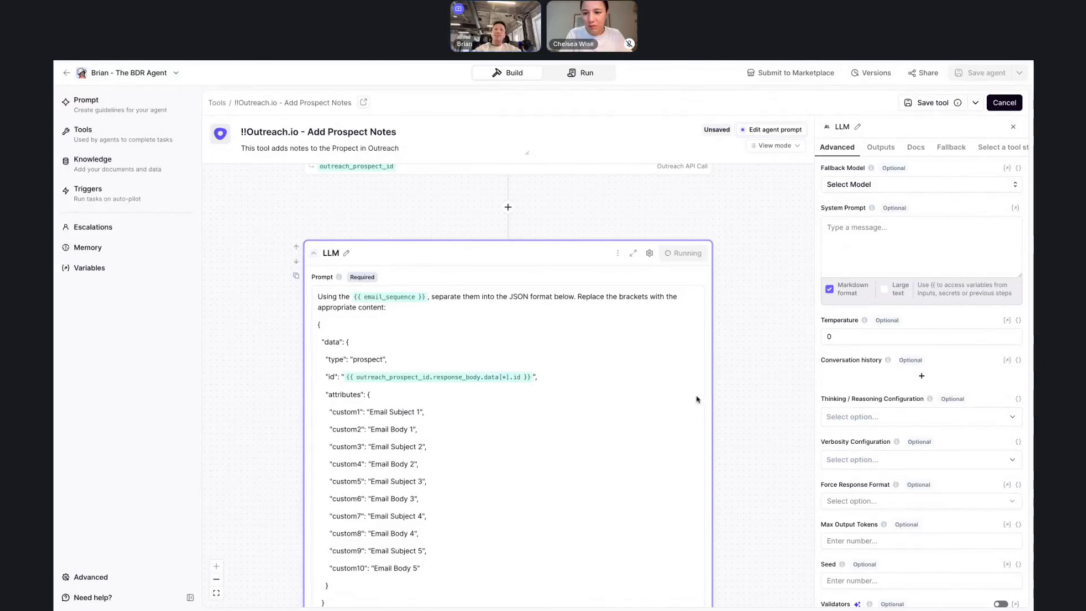
pyautogui.click(1012, 126)
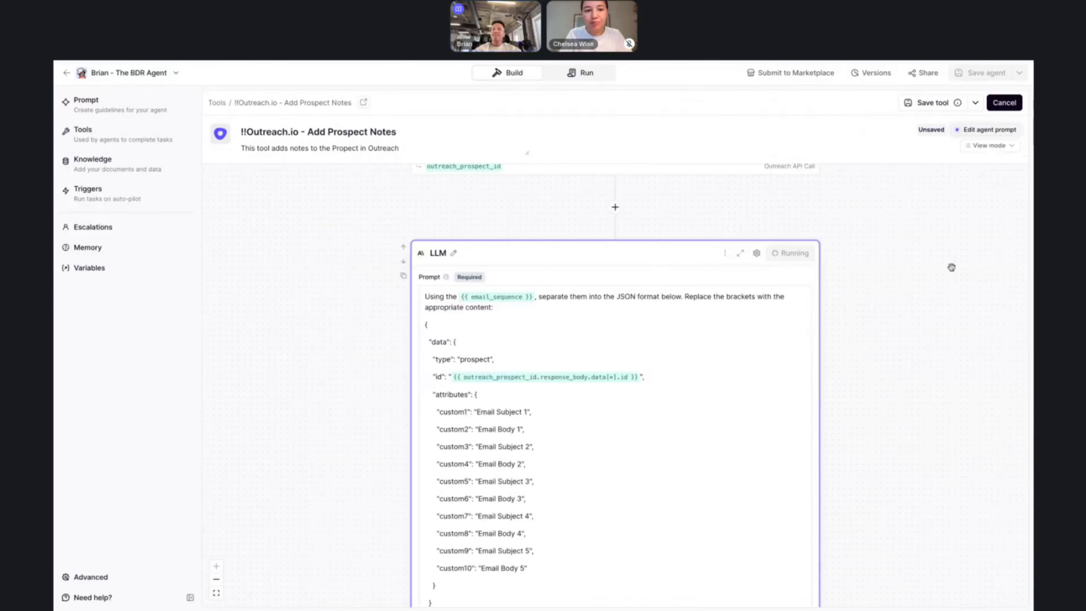
pyautogui.scroll(-3, 875, 359)
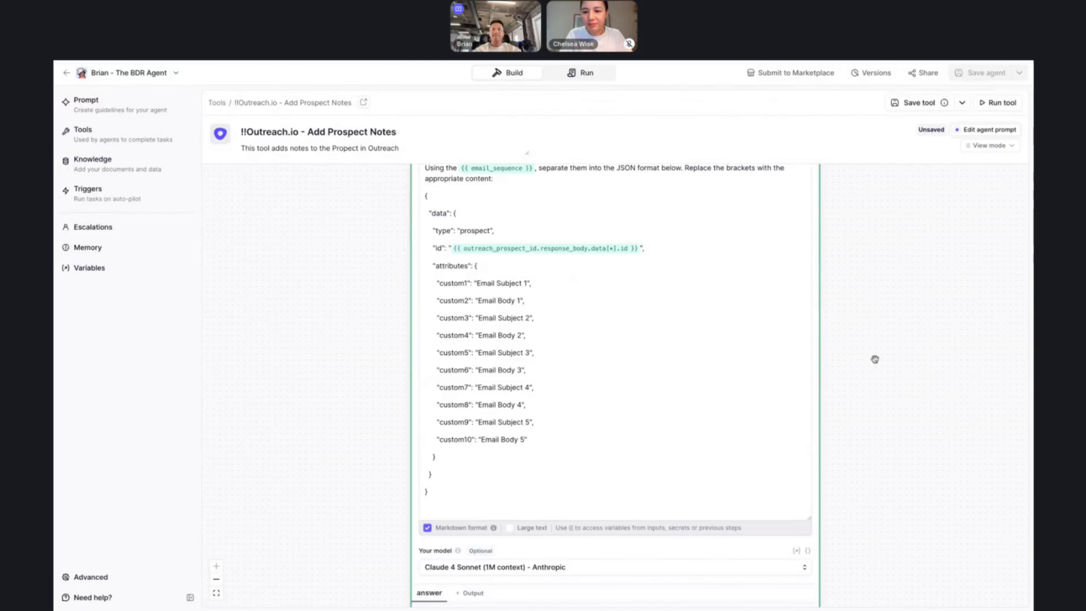
pyautogui.scroll(-4, 615, 342)
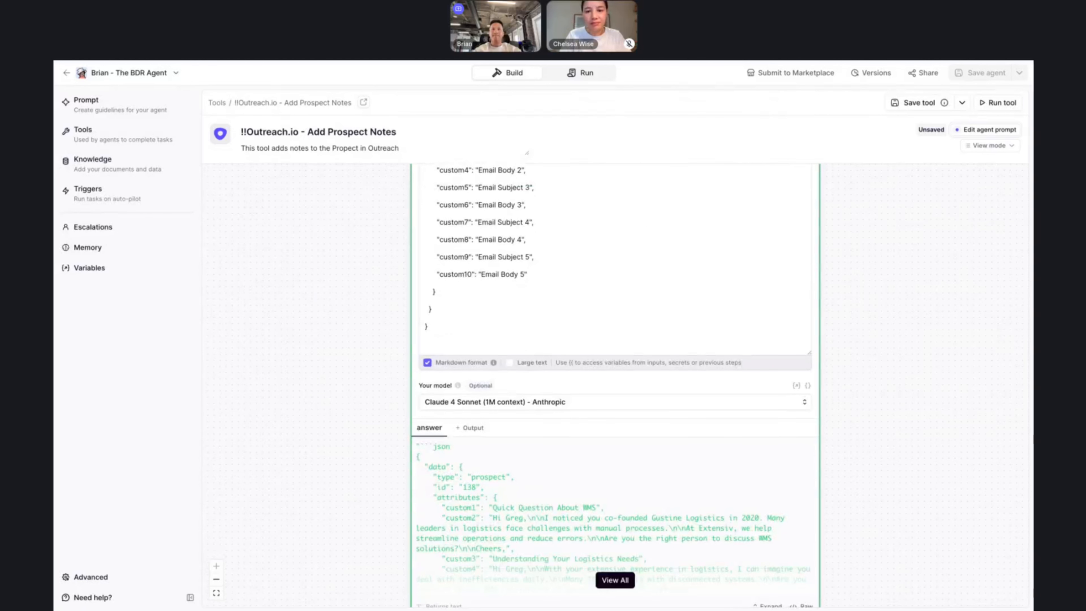
pyautogui.scroll(9, 614, 342)
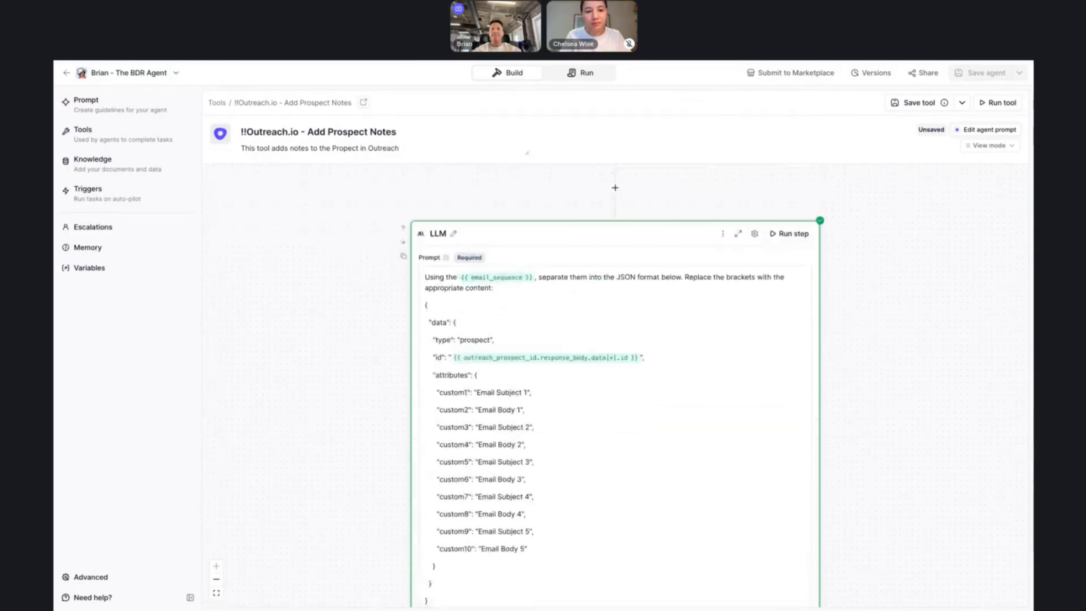
# Run the Convert JSON-like text into JSON step and compare its output with the LLM prompt's template
pyautogui.scroll(-11, 615, 342)
pyautogui.scroll(-6, 715, 325)
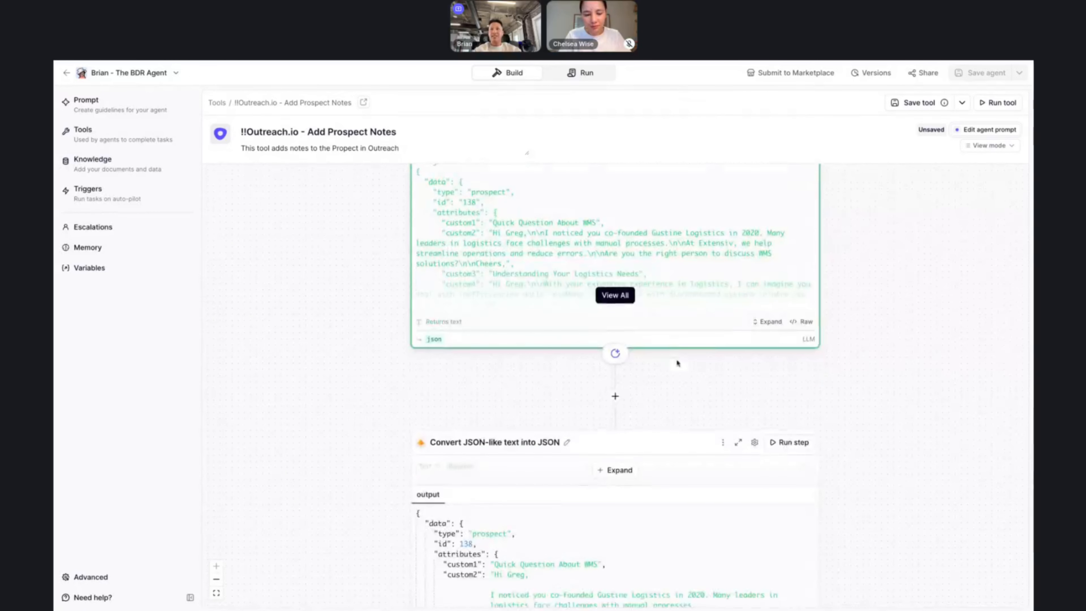
pyautogui.click(789, 359)
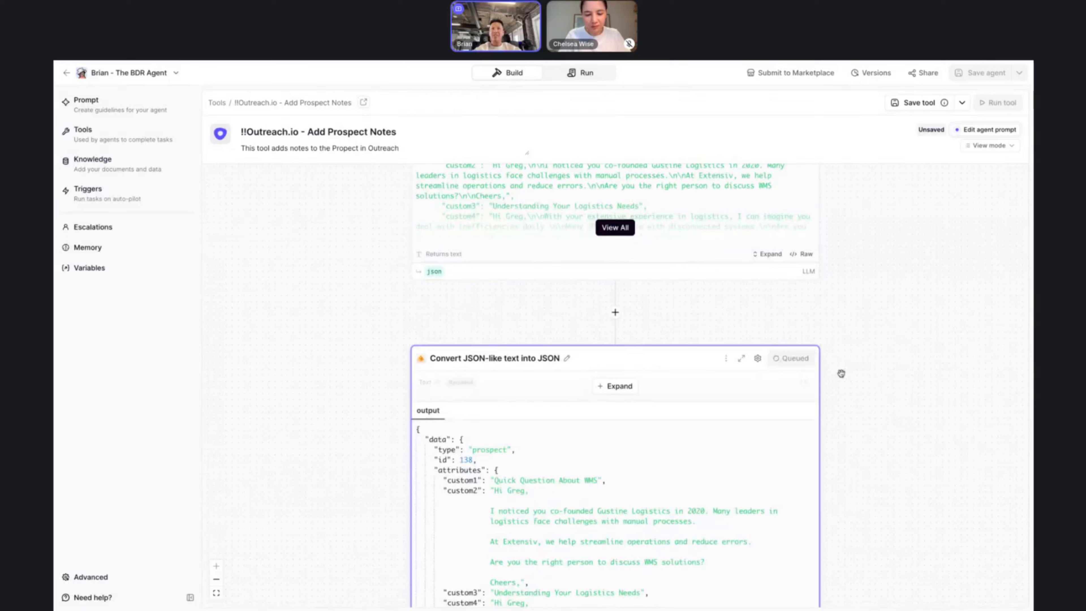
pyautogui.scroll(-3, 839, 373)
pyautogui.scroll(10, 839, 505)
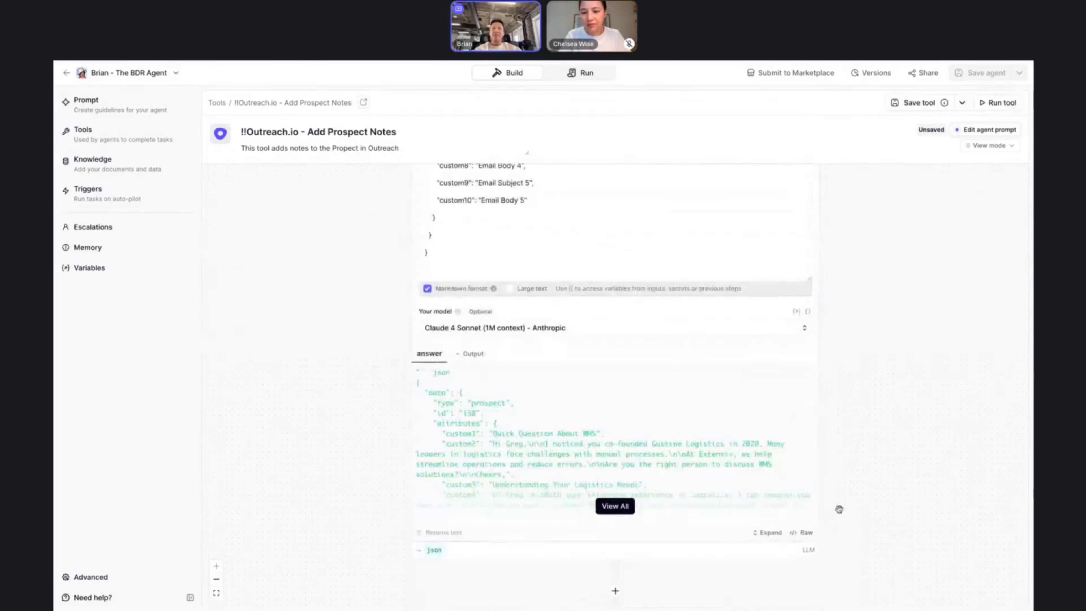
pyautogui.scroll(-6, 839, 507)
pyautogui.scroll(12, 839, 508)
pyautogui.scroll(2, 839, 509)
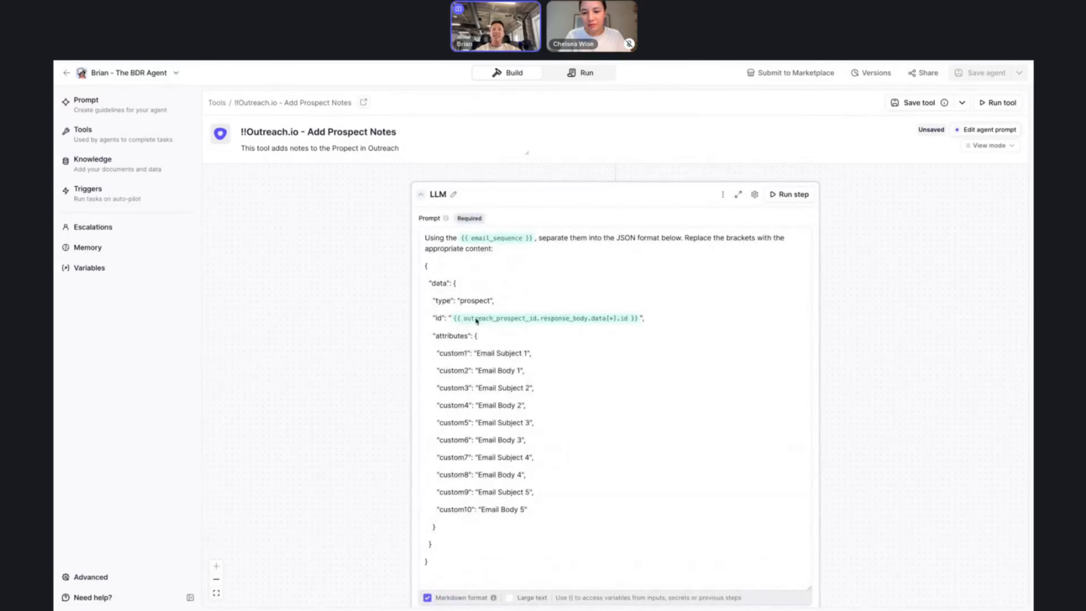
pyautogui.scroll(-15, 513, 438)
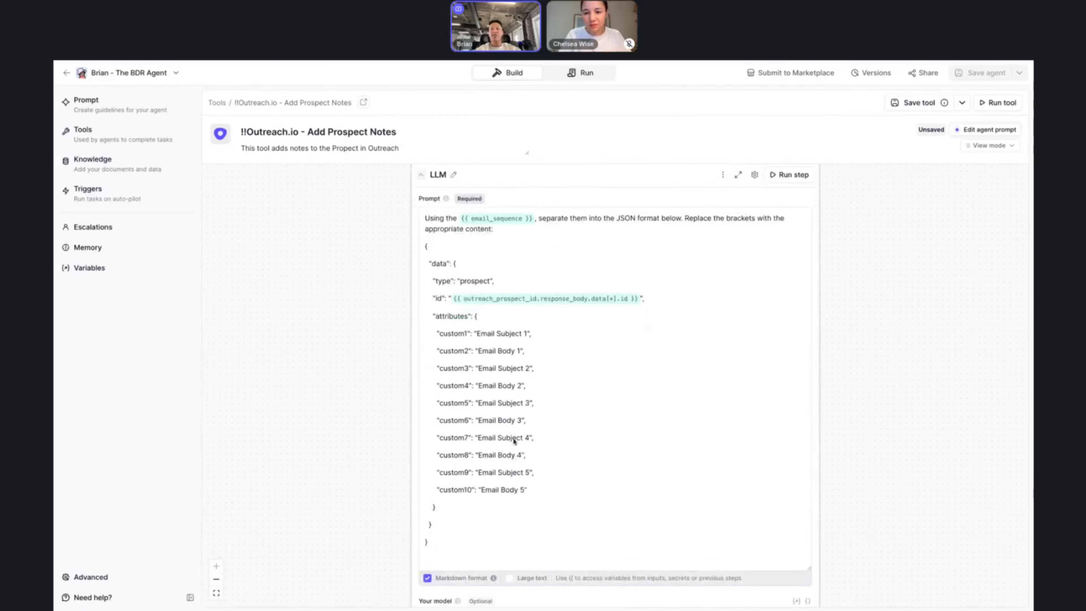
pyautogui.scroll(-3, 512, 437)
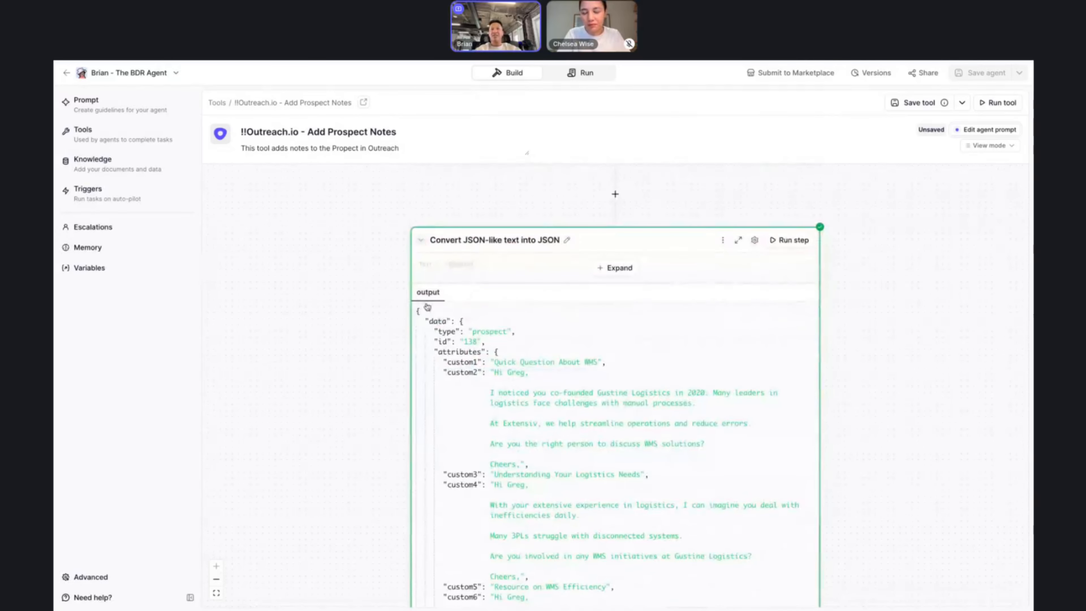
pyautogui.scroll(-2, 454, 335)
# Run the Python code step and the PATCH Outreach API Call again, expanding the errors in the call's response body
pyautogui.scroll(-15, 454, 335)
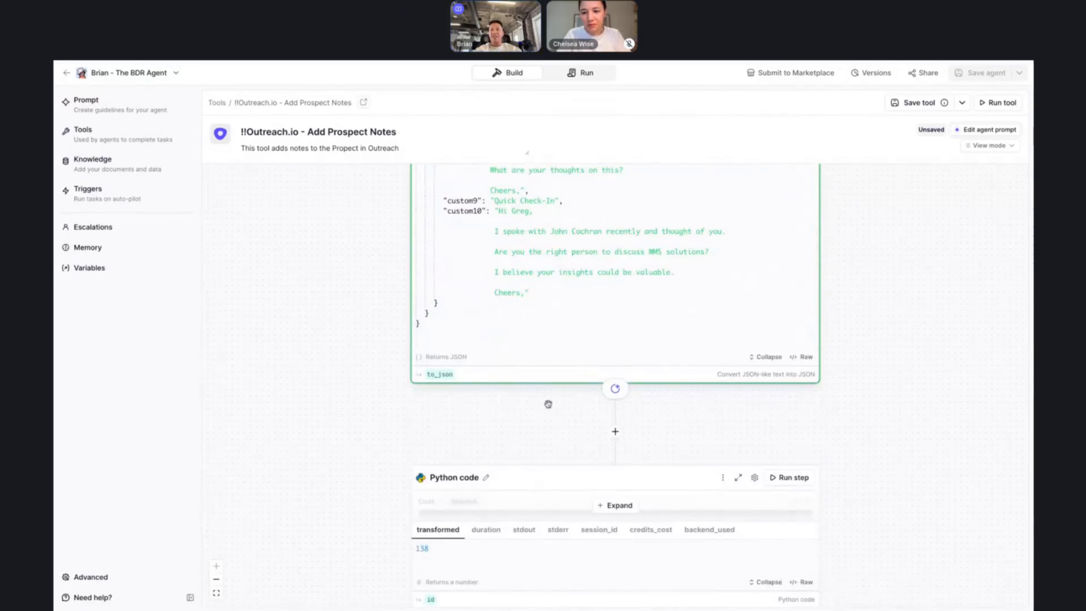
pyautogui.click(791, 479)
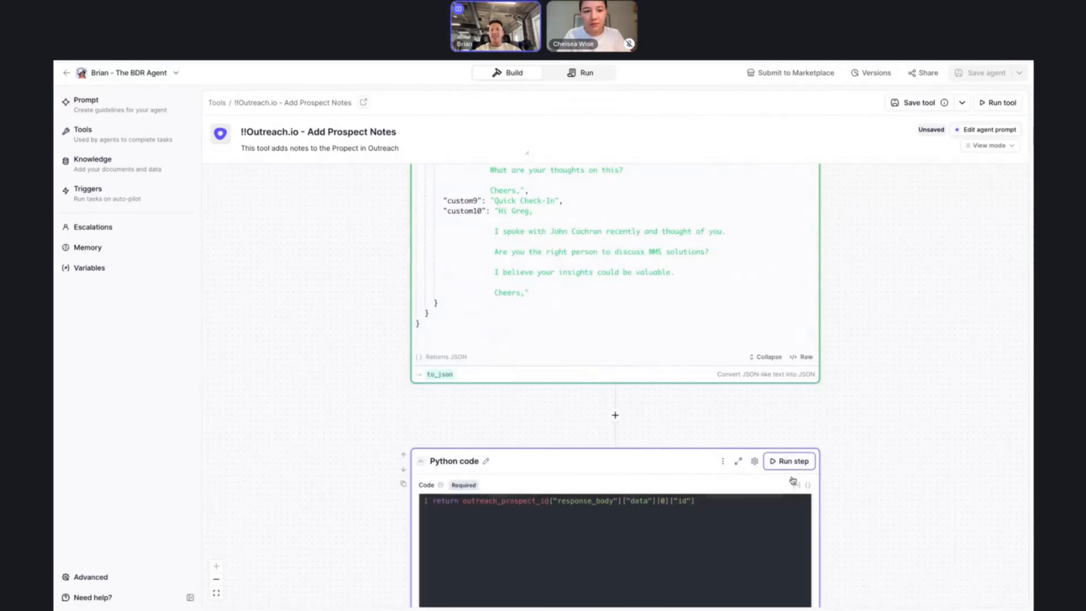
pyautogui.click(779, 460)
pyautogui.scroll(-5, 680, 417)
pyautogui.scroll(-5, 679, 417)
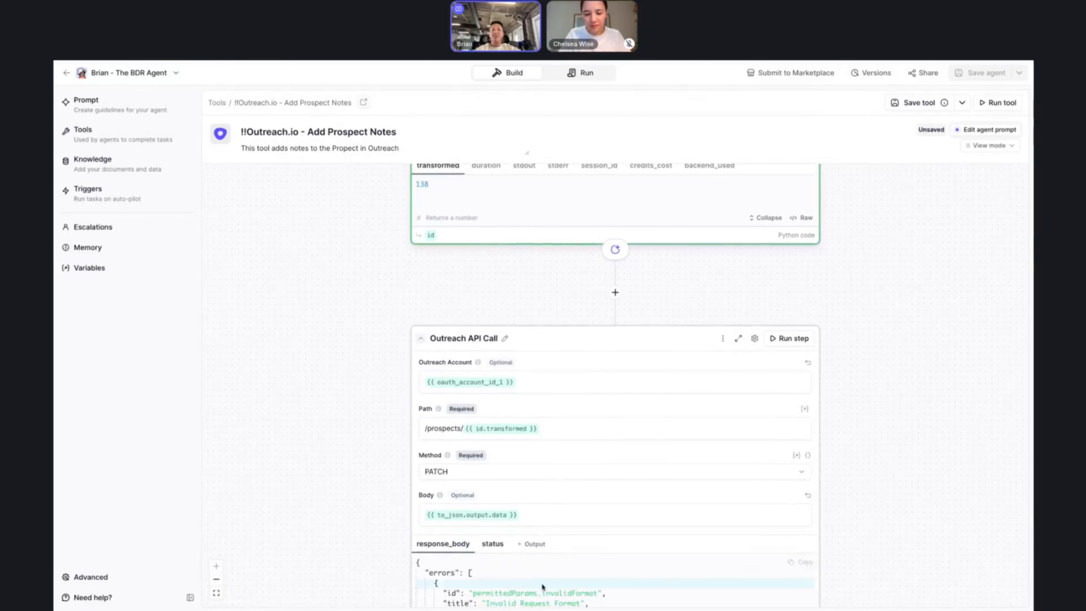
pyautogui.click(789, 279)
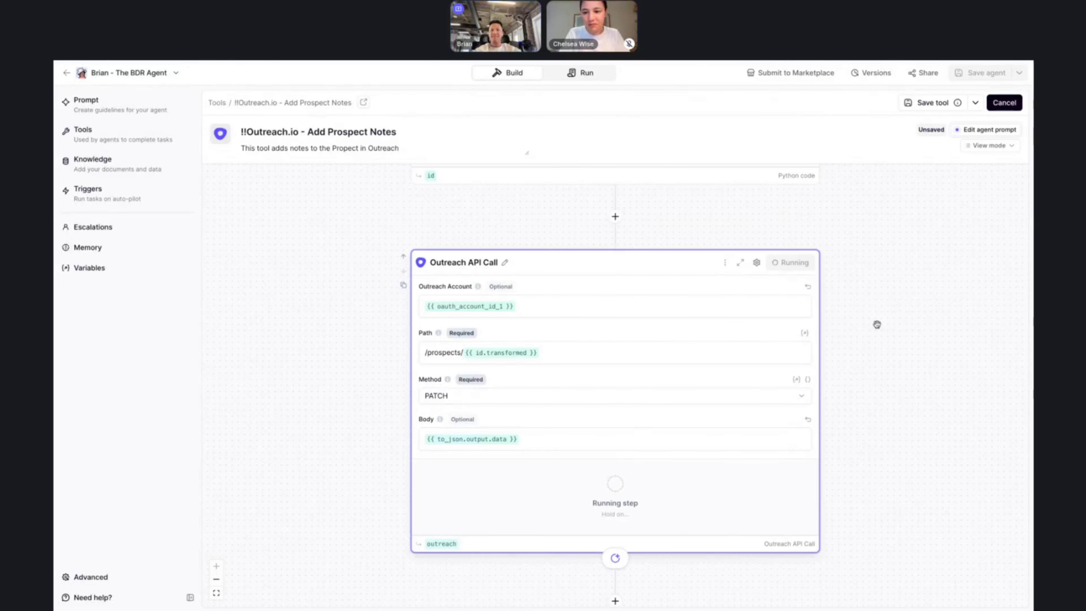
pyautogui.click(444, 507)
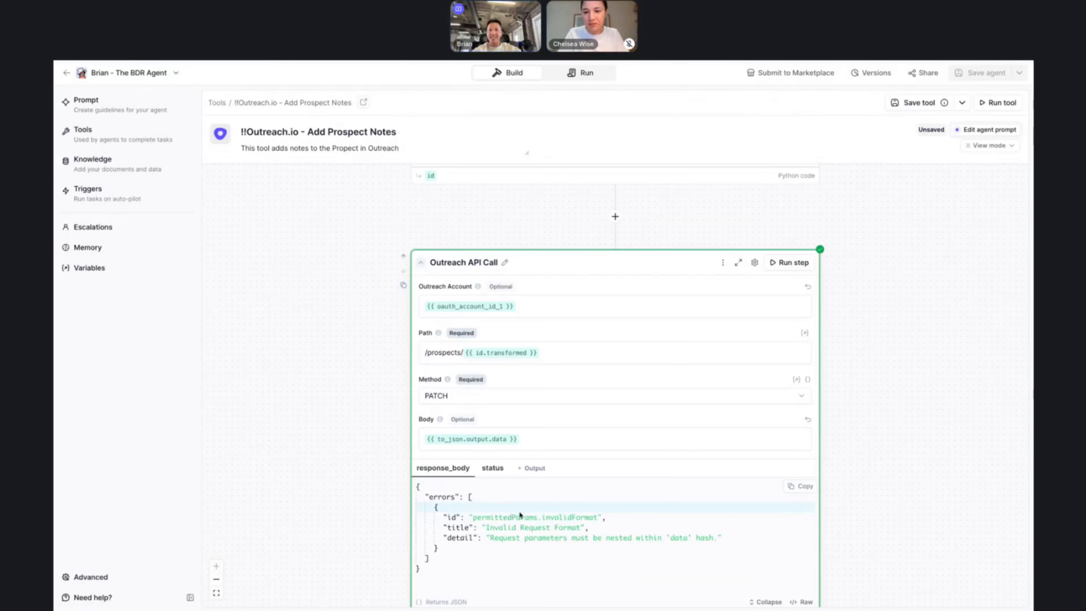
# Examine the type and id entries in the Convert JSON-like text into JSON output and expand the LLM answer
pyautogui.scroll(3, 479, 556)
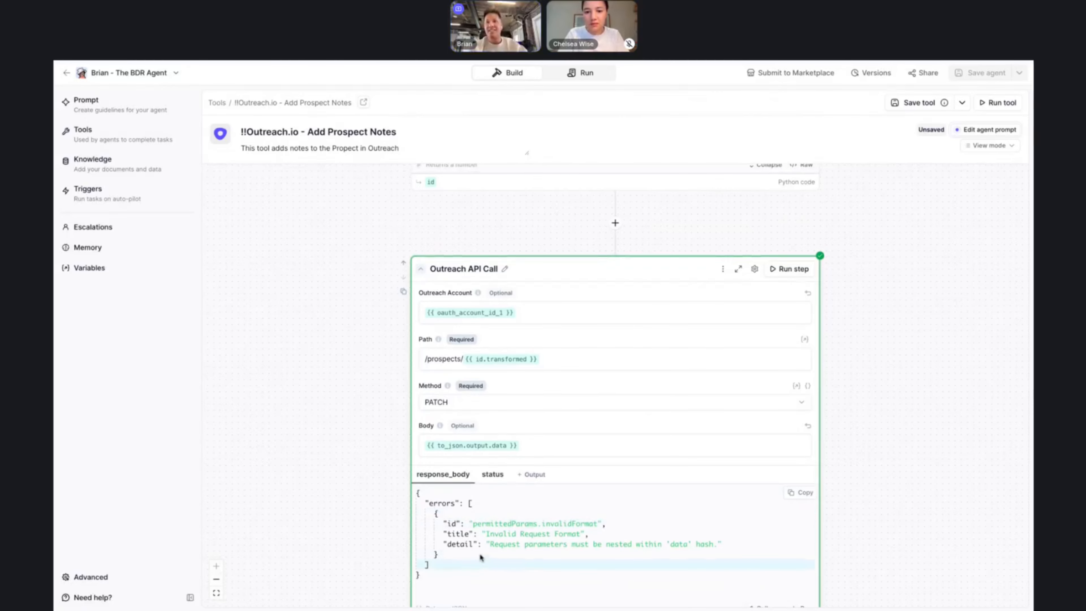
pyautogui.scroll(10, 479, 552)
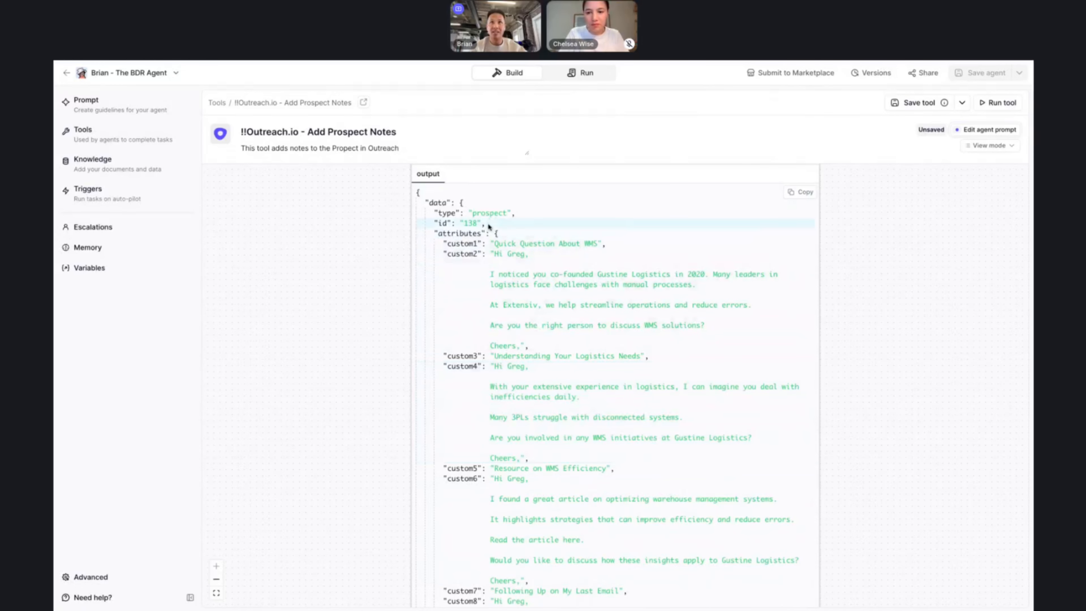
pyautogui.moveTo(488, 225); pyautogui.dragTo(427, 213)
pyautogui.scroll(10, 405, 236)
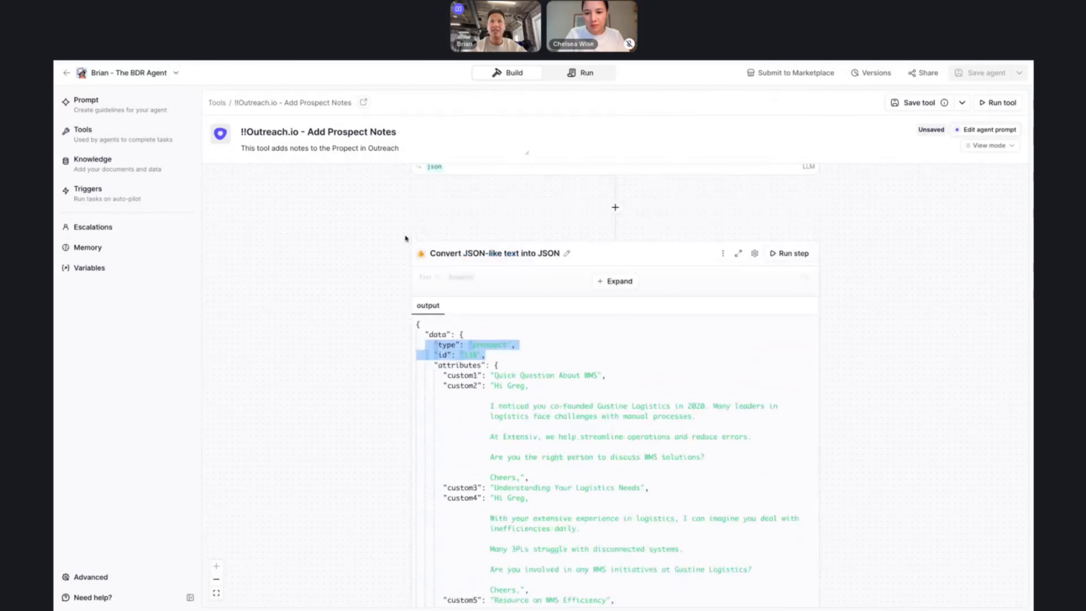
pyautogui.click(599, 367)
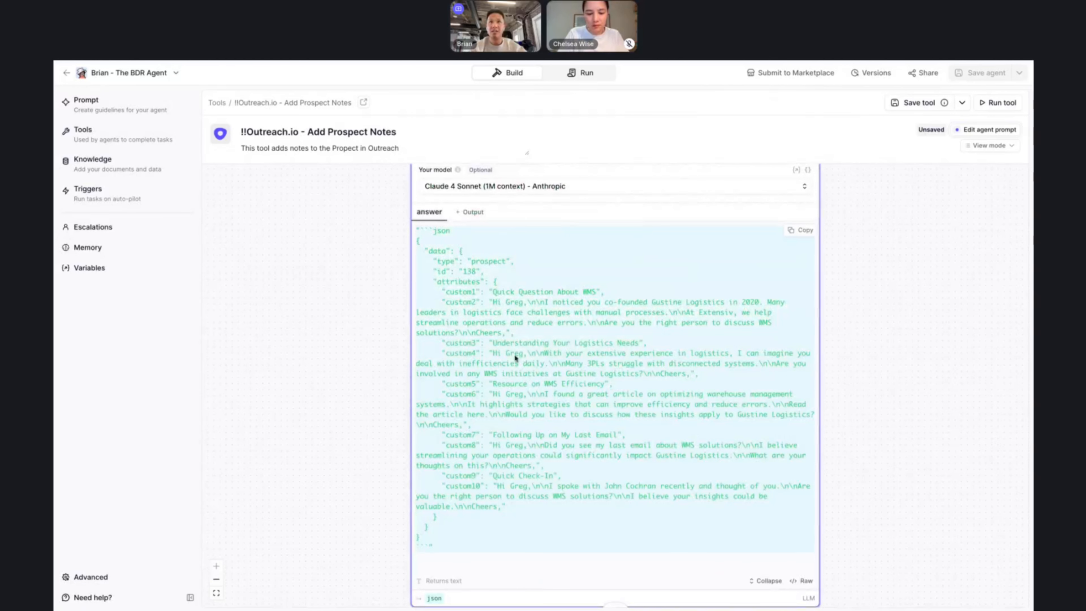
# Delete the type and id lines from the JSON template in the LLM prompt
pyautogui.scroll(8, 509, 334)
pyautogui.scroll(1, 502, 308)
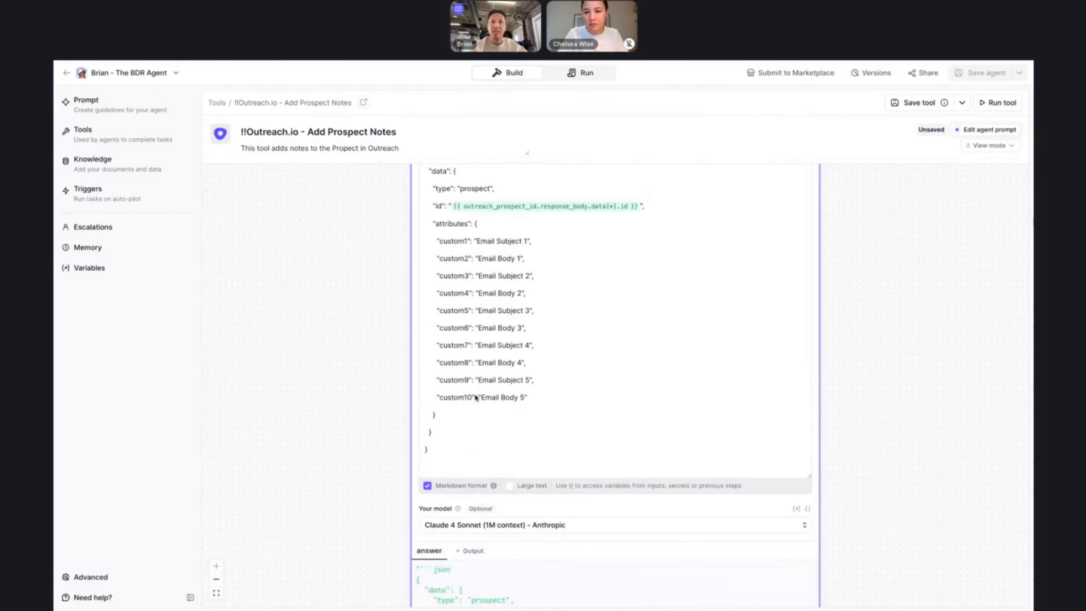
pyautogui.scroll(1, 555, 210)
pyautogui.tripleClick(650, 237)
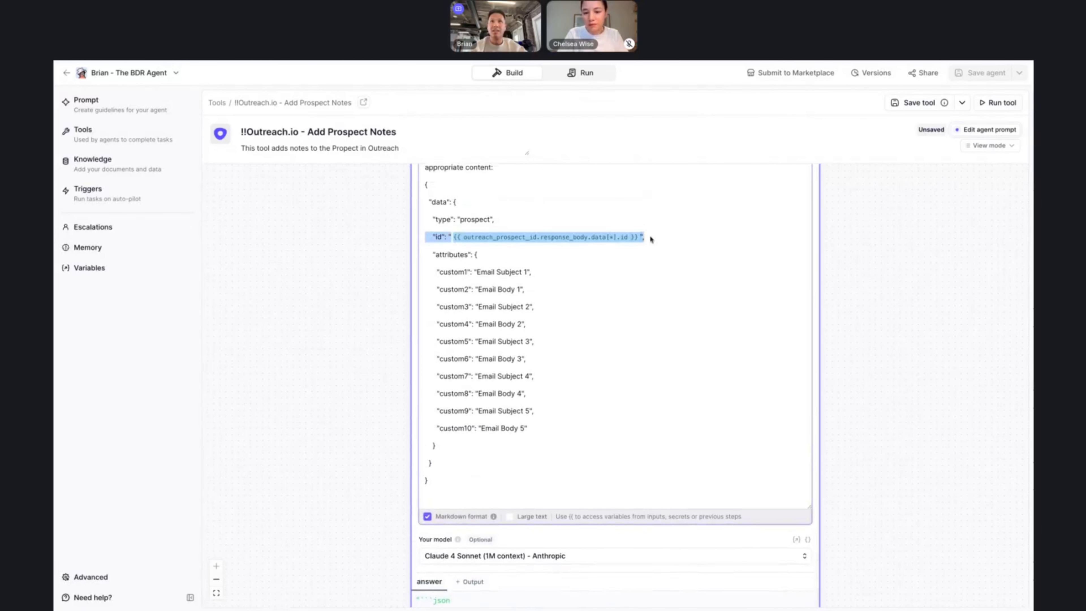
pyautogui.moveTo(650, 239); pyautogui.dragTo(426, 220)
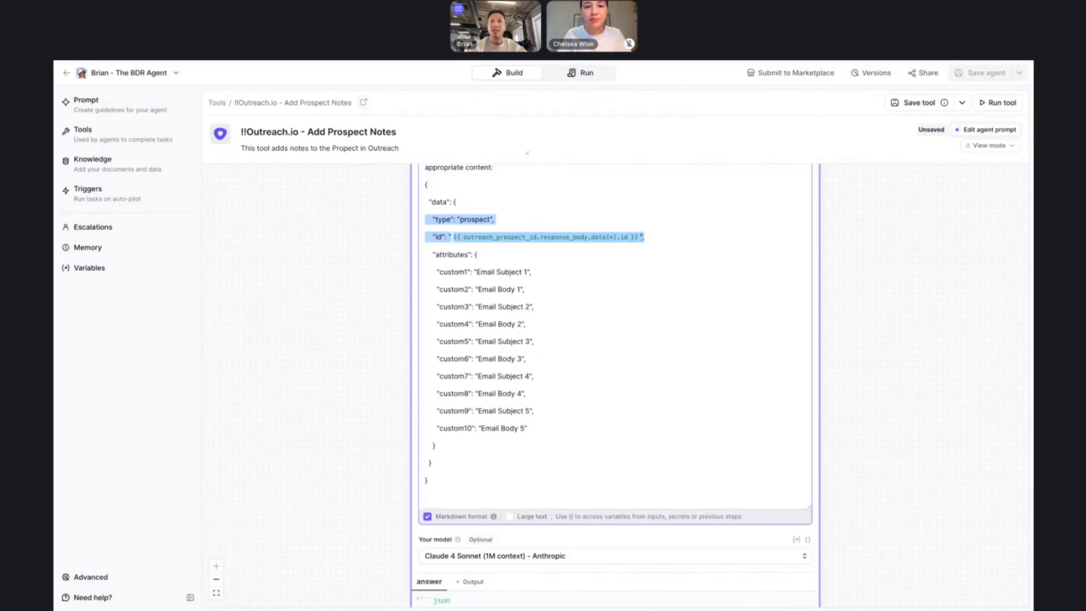
pyautogui.press('BackSpace')
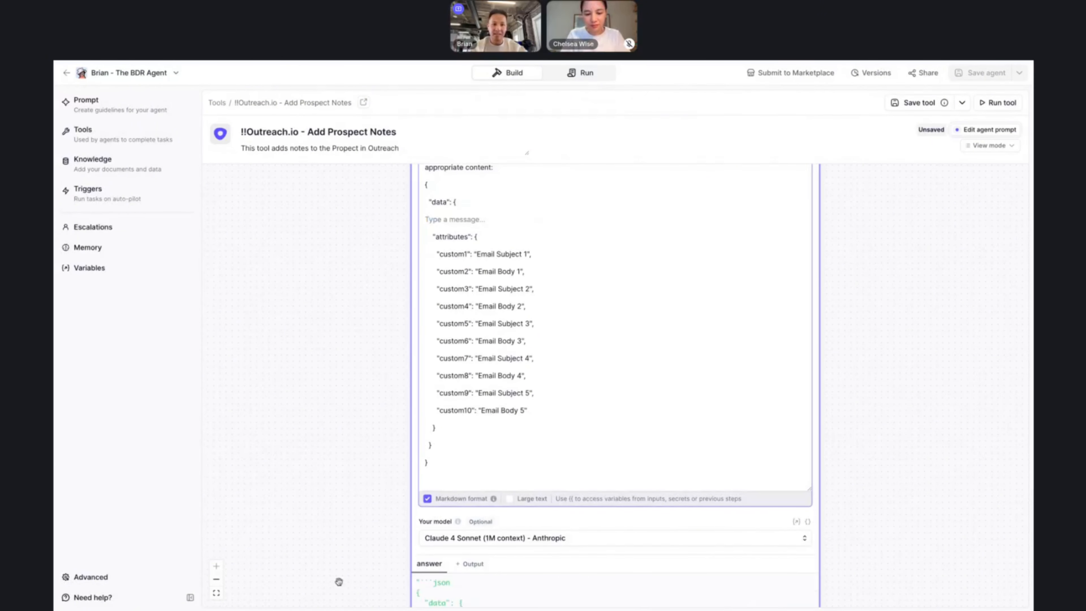
# Replace the entire LLM prompt with the copied one that splits email_sequence into a JSON object using fields custom22 to custom33
pyautogui.press('super+Tab')
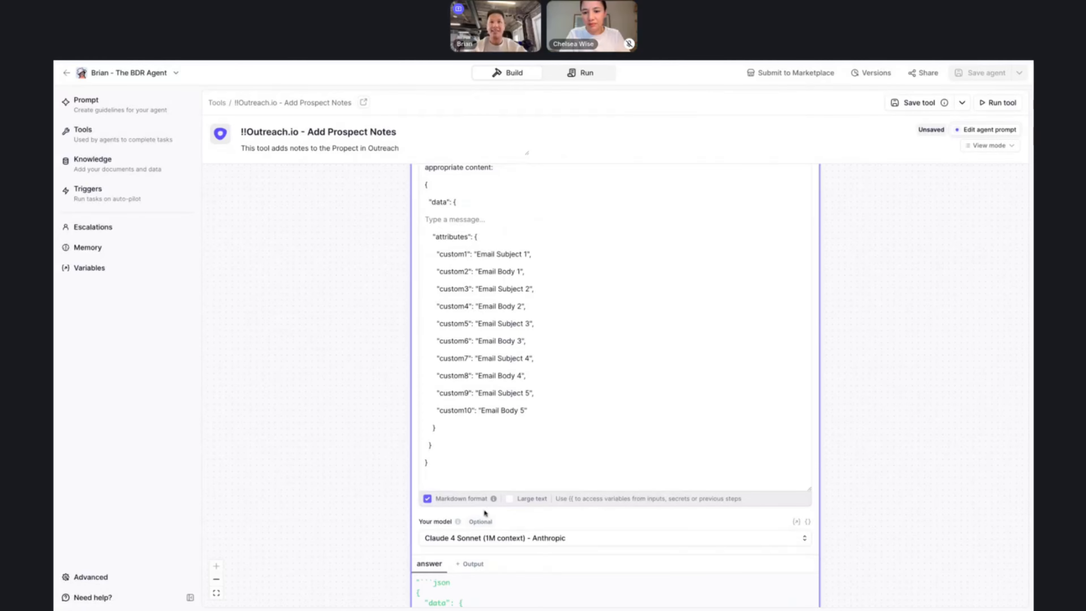
pyautogui.click(473, 456)
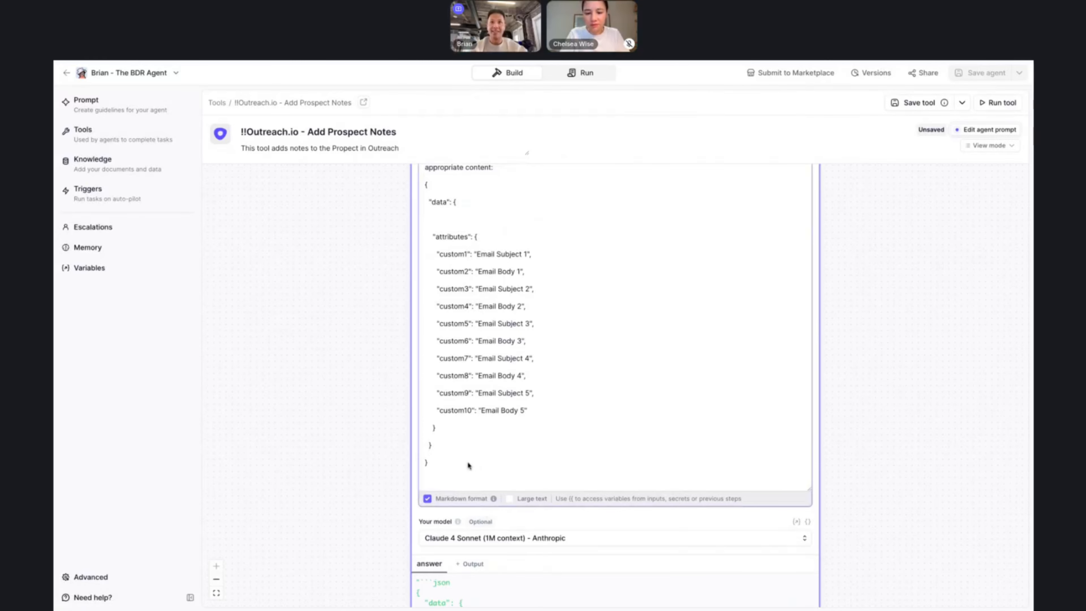
pyautogui.press('super+shift+Up')
pyautogui.click(566, 412)
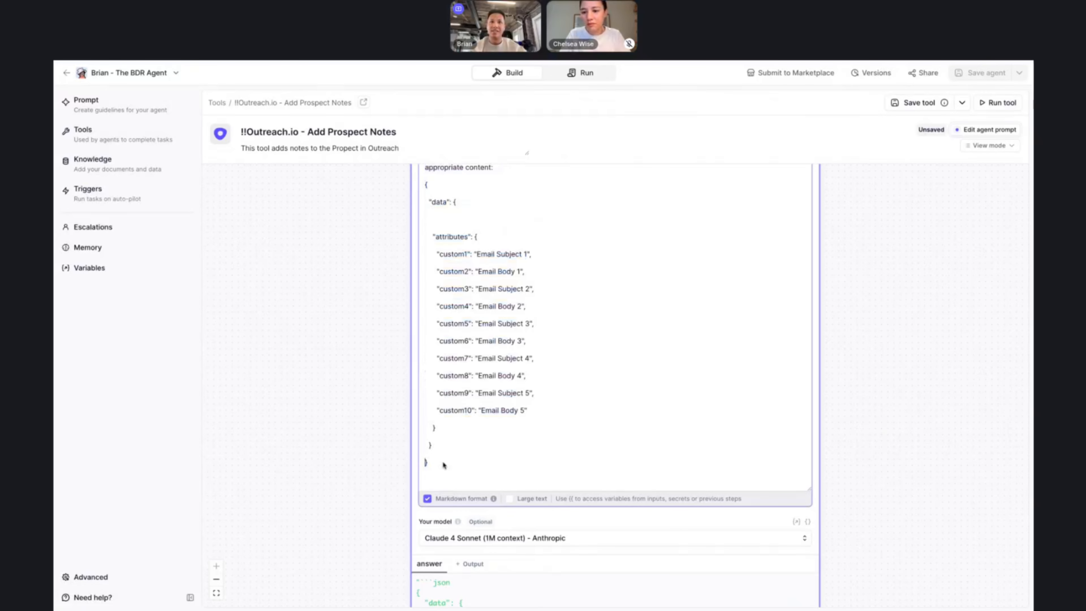
pyautogui.moveTo(441, 470); pyautogui.dragTo(426, 329)
pyautogui.scroll(4, 441, 470)
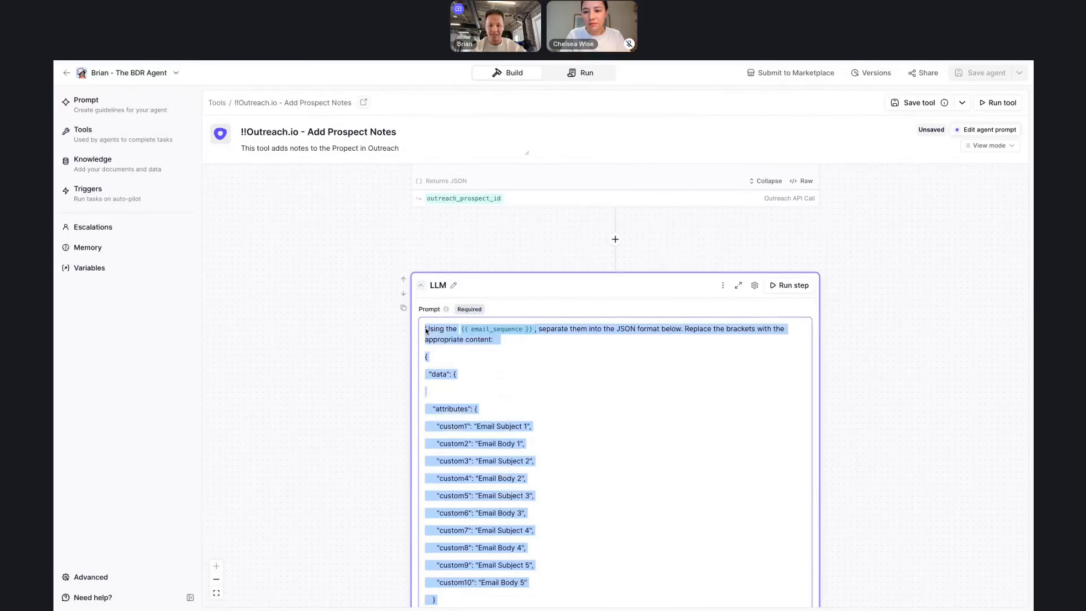
pyautogui.press('super+v')
pyautogui.scroll(-1, 667, 406)
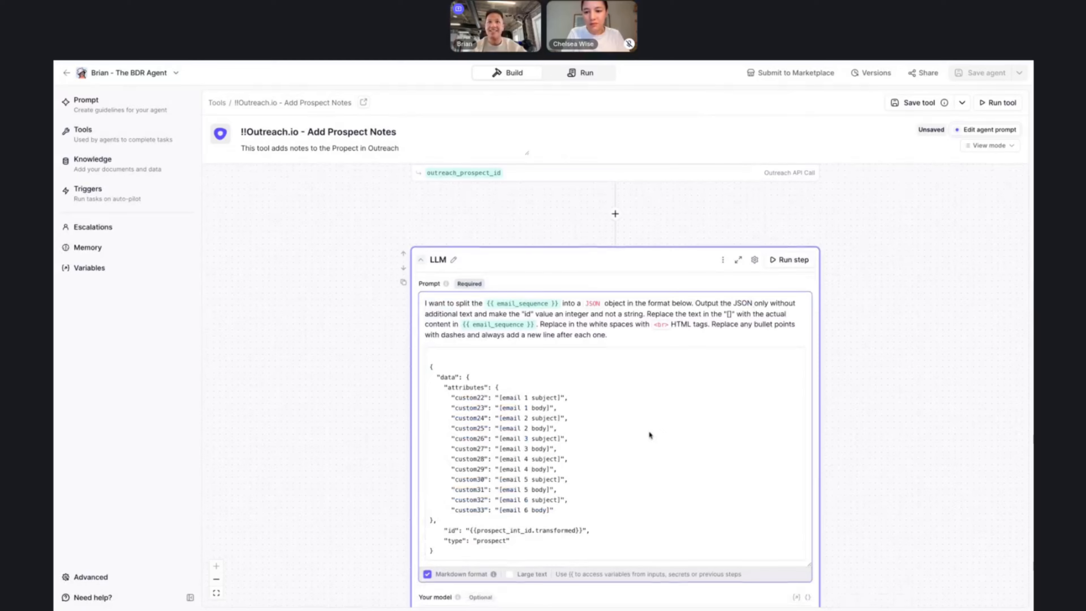
pyautogui.scroll(-1, 648, 431)
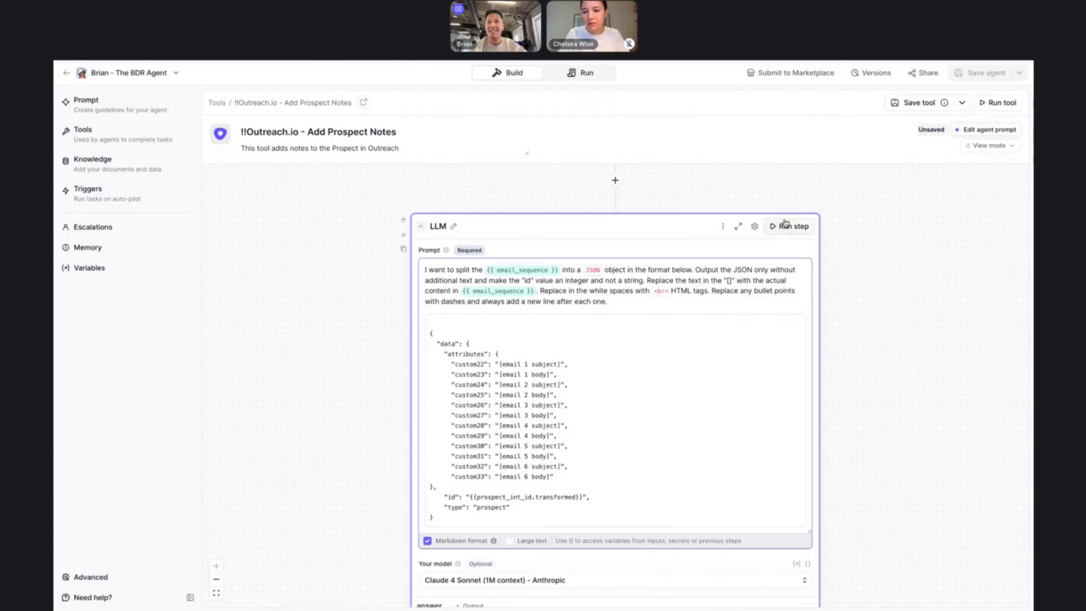
# Shorten the id value in the prompt's JSON to prospect_int_id, removing the curly braces and the .transformed suffix
pyautogui.scroll(4, 552, 498)
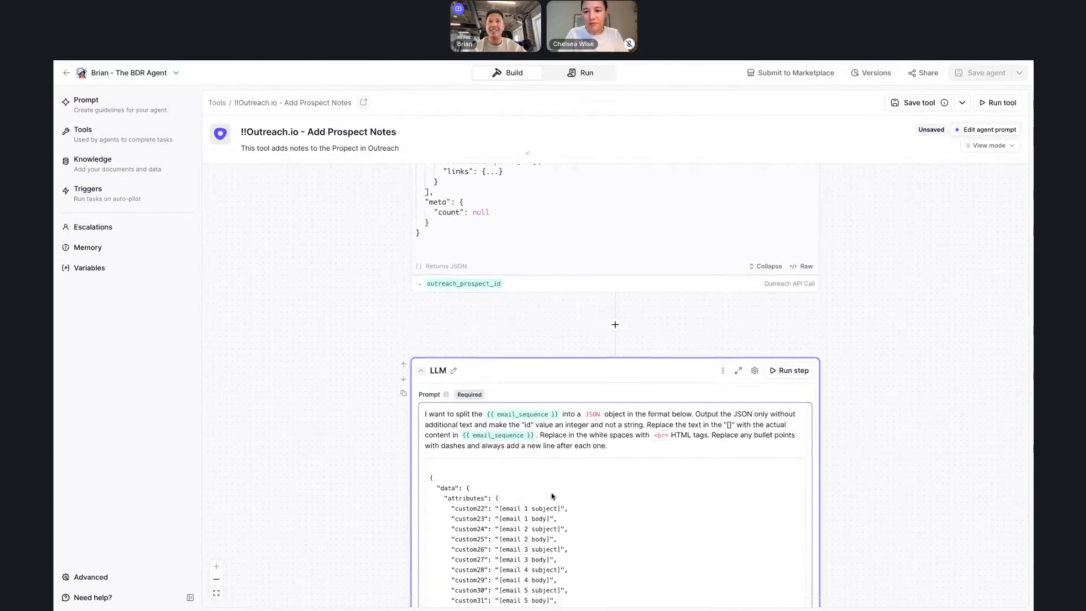
pyautogui.scroll(-1, 552, 496)
pyautogui.scroll(-1, 552, 495)
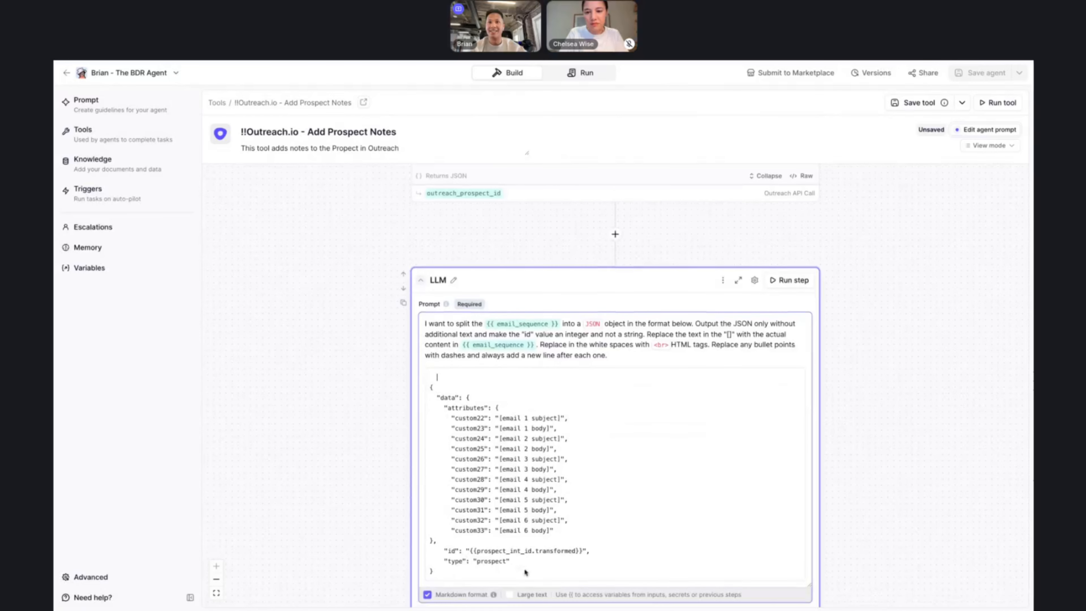
pyautogui.click(575, 553)
pyautogui.press('BackSpace')
pyautogui.press('BackSpace')
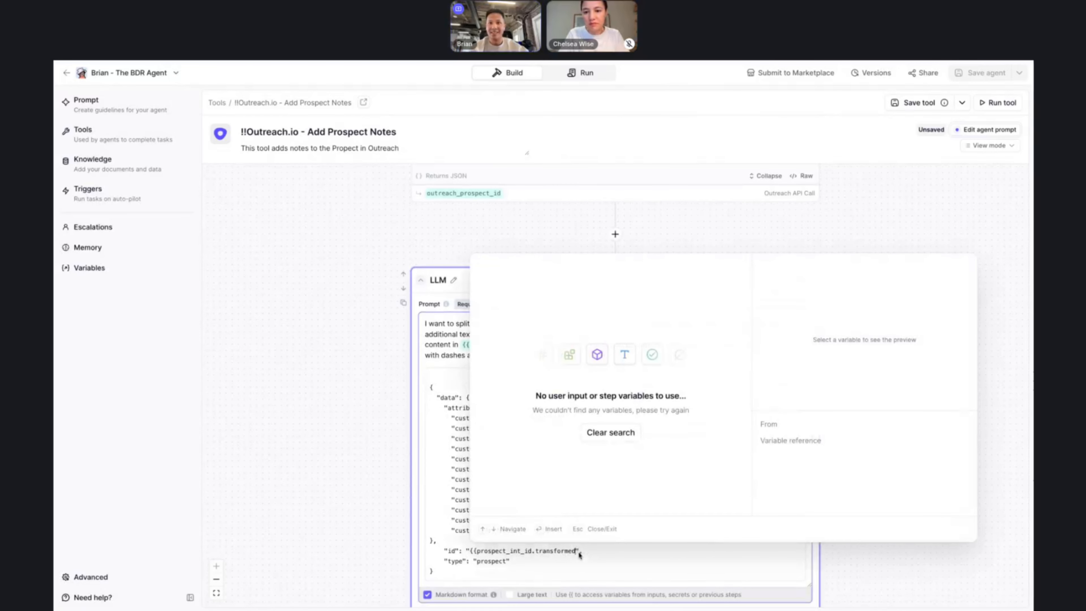
pyautogui.press('BackSpace')
pyautogui.press('BackSpace')
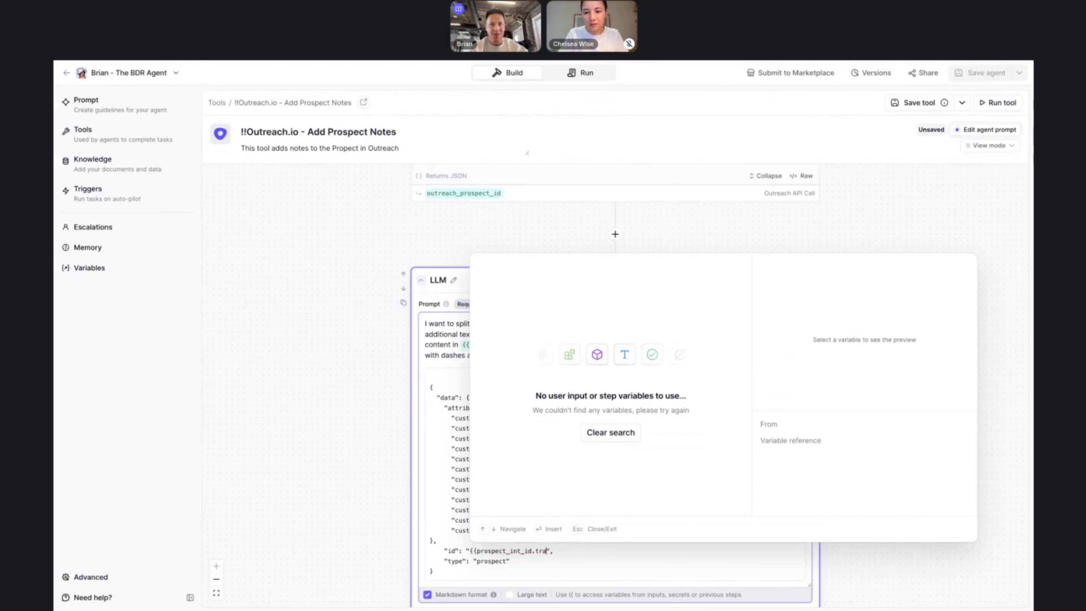
pyautogui.hotkey('alt', 'Left')
pyautogui.press('BackSpace')
pyautogui.press('BackSpace')
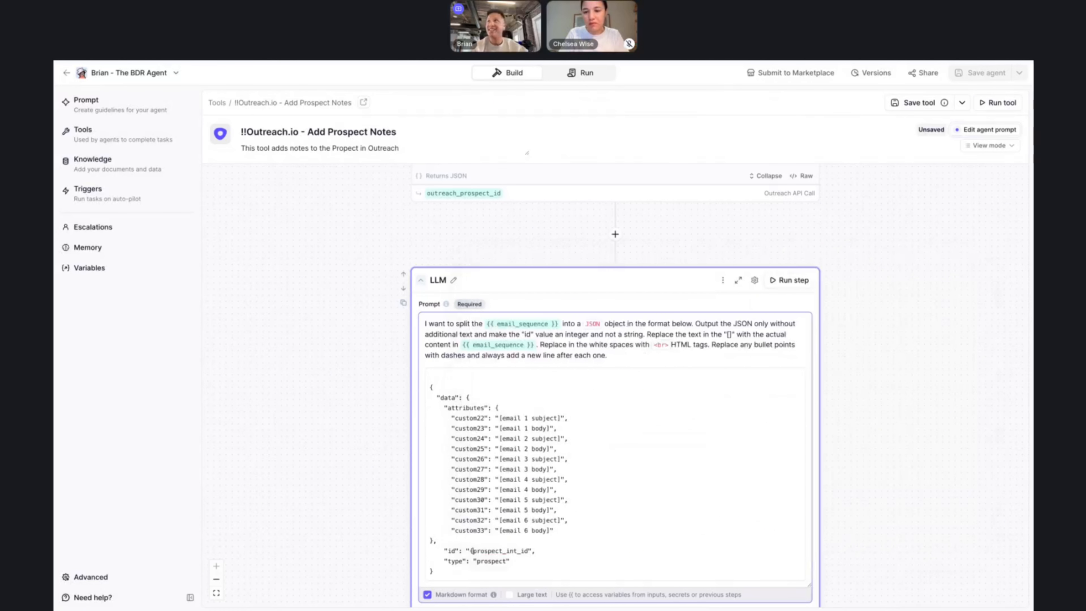
# Run the LLM step with the replaced prompt and look over the start of its answer
pyautogui.click(789, 280)
pyautogui.scroll(-5, 829, 350)
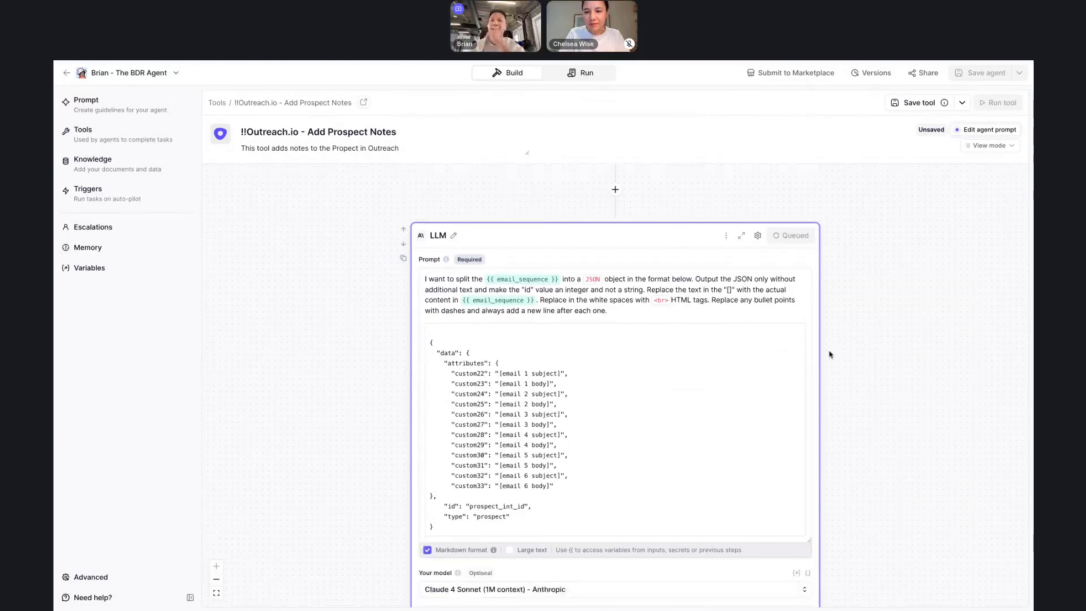
pyautogui.scroll(-1, 714, 436)
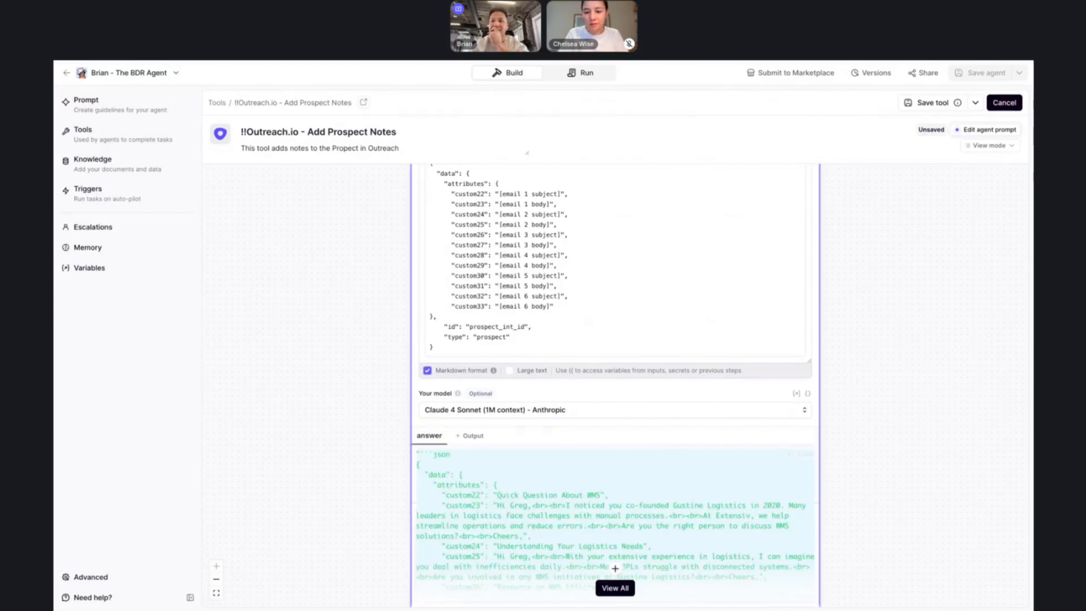
pyautogui.scroll(-1, 645, 494)
pyautogui.scroll(-6, 643, 489)
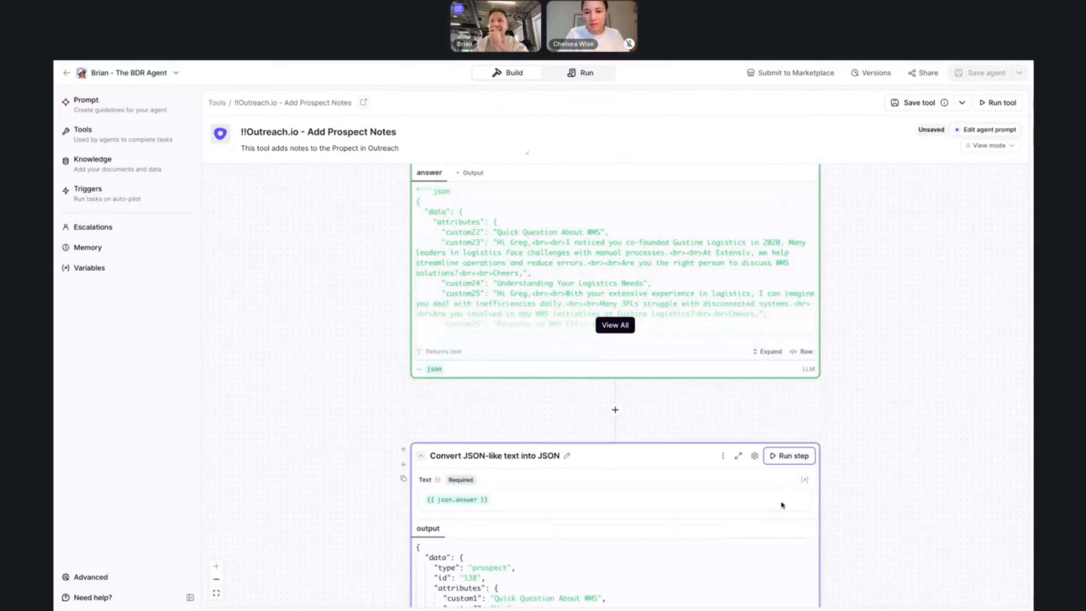
# Run the Convert JSON-like text into JSON step, expand the full LLM answer and review the converted output
pyautogui.click(795, 456)
pyautogui.click(612, 325)
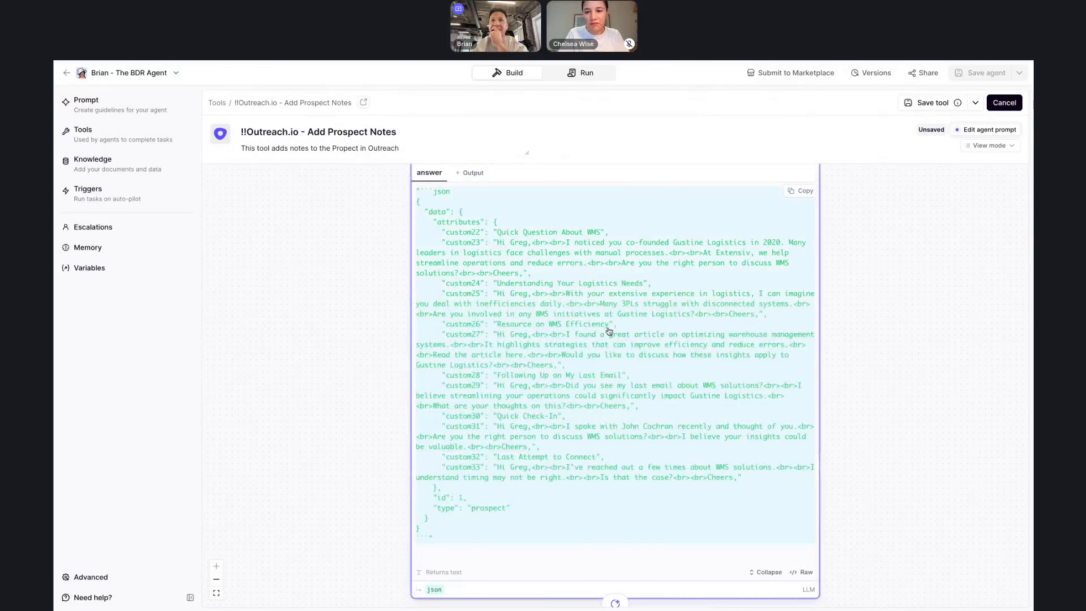
pyautogui.scroll(-1, 607, 354)
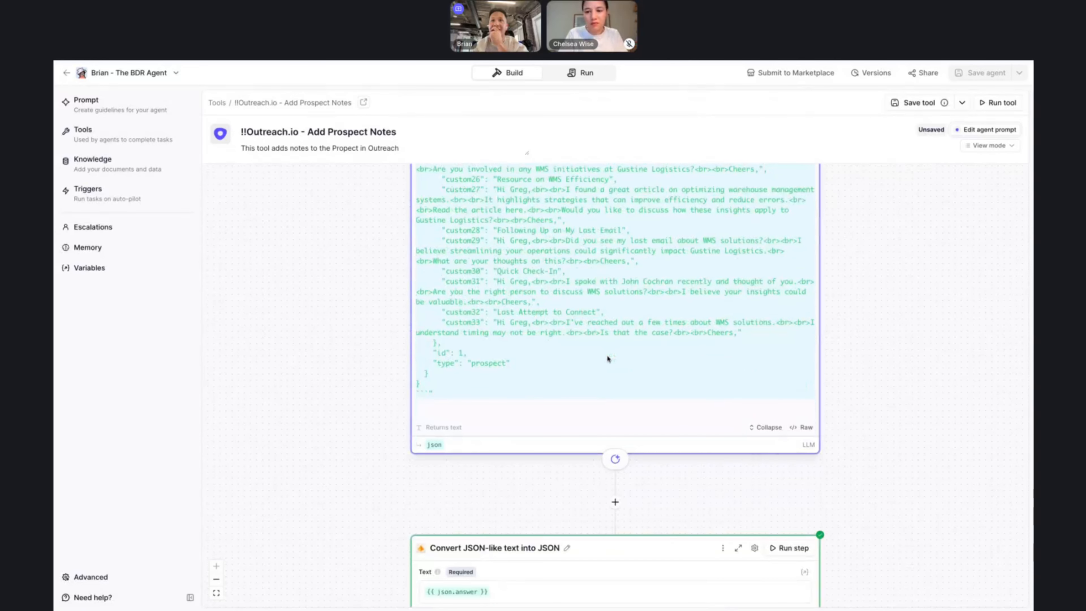
pyautogui.scroll(-10, 606, 354)
pyautogui.scroll(-7, 614, 385)
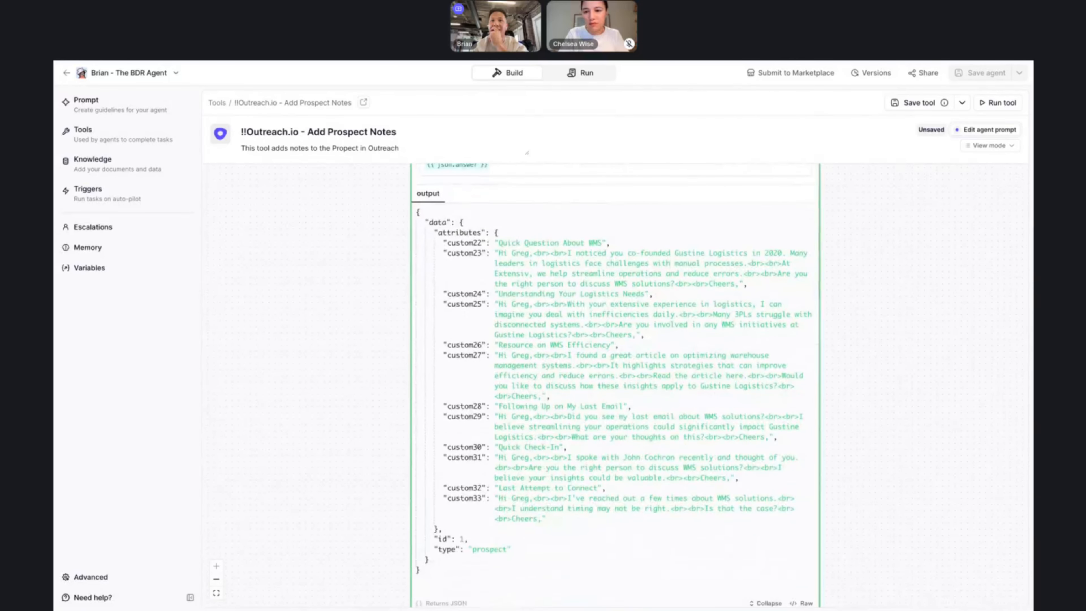
pyautogui.scroll(-4, 747, 315)
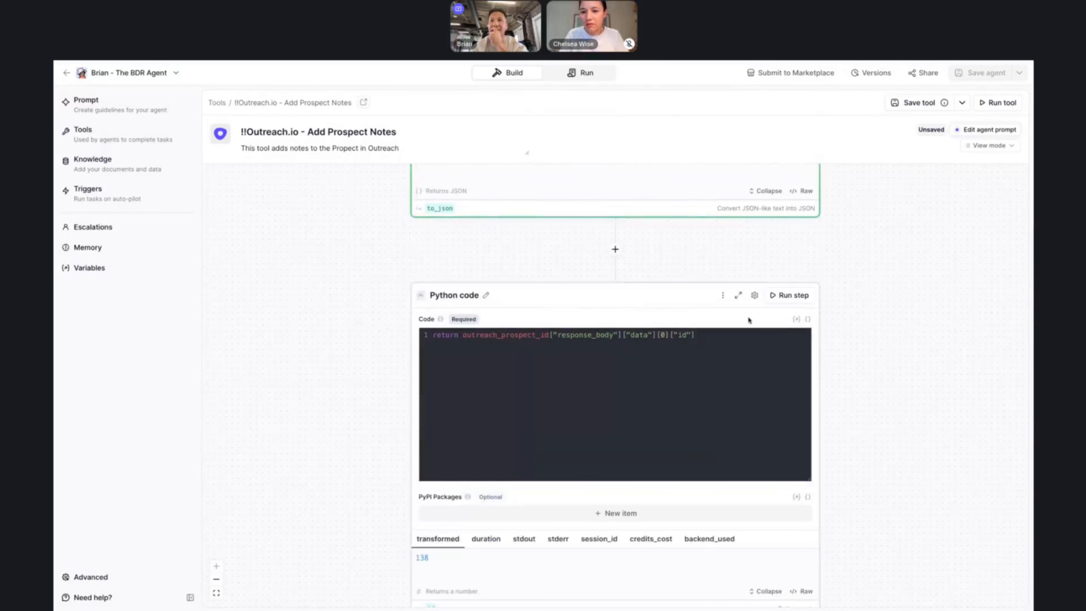
# Rerun the Python code step and the PATCH Outreach API Call, and read the call's response body
pyautogui.click(789, 293)
pyautogui.scroll(-3, 753, 469)
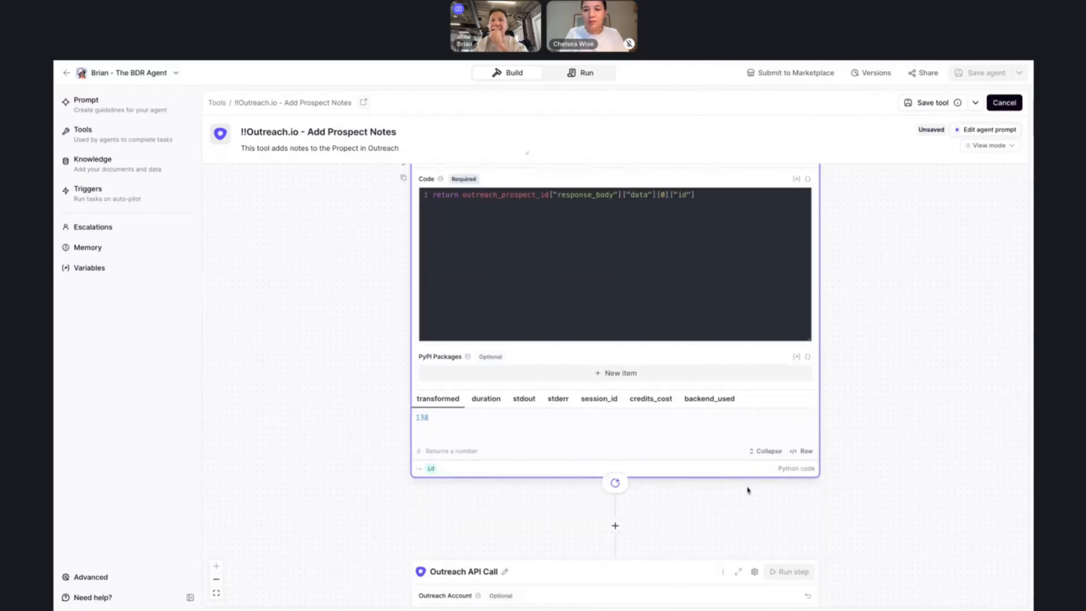
pyautogui.scroll(-1, 746, 496)
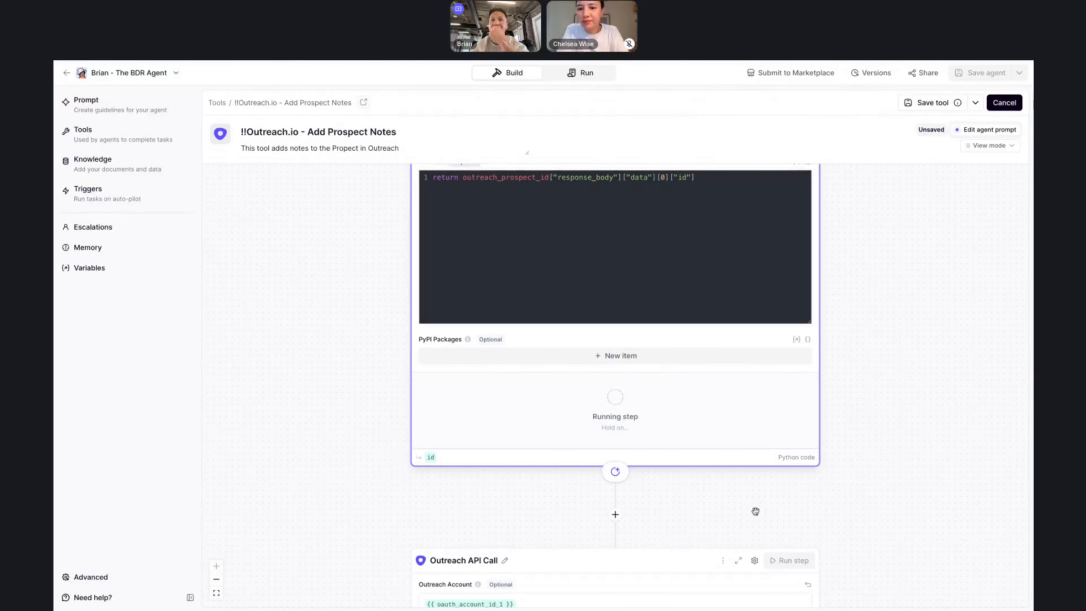
pyautogui.click(780, 555)
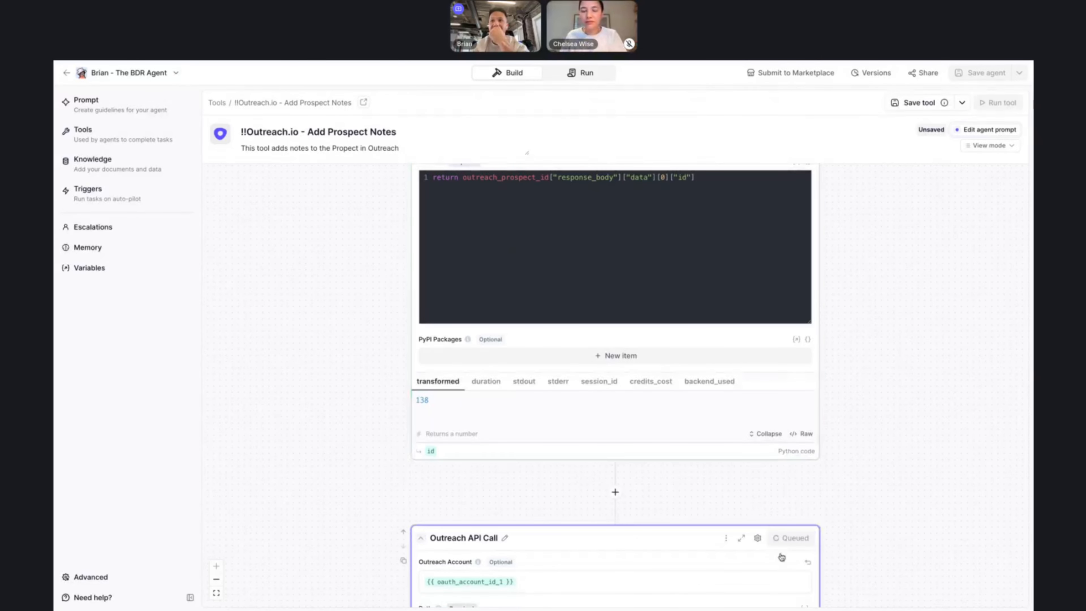
pyautogui.scroll(-5, 772, 499)
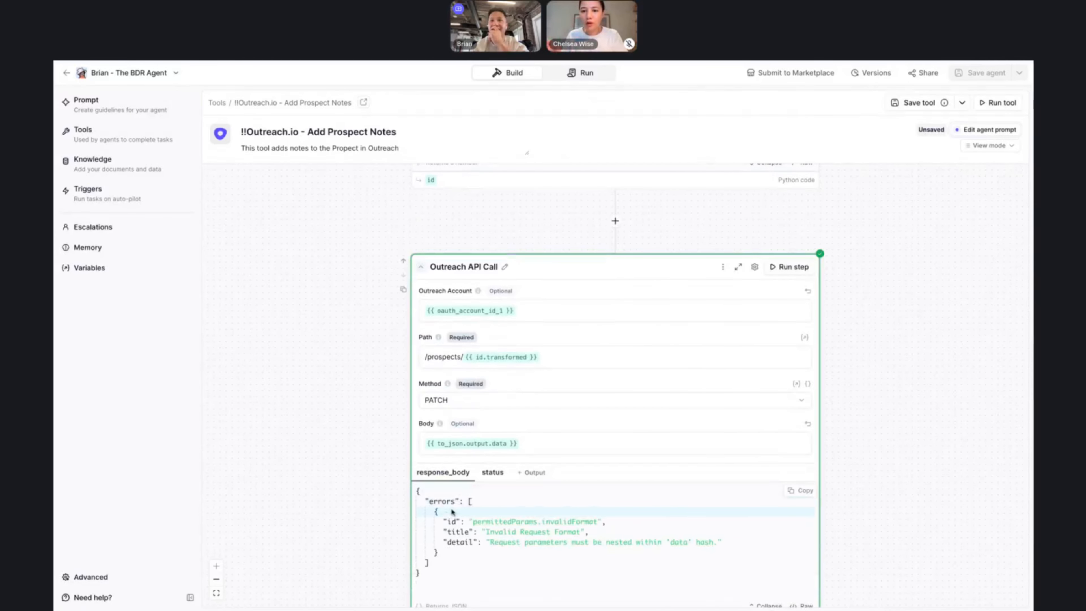
# Save the tool and review the PATCH Outreach API Call's settings against its response body
pyautogui.click(914, 103)
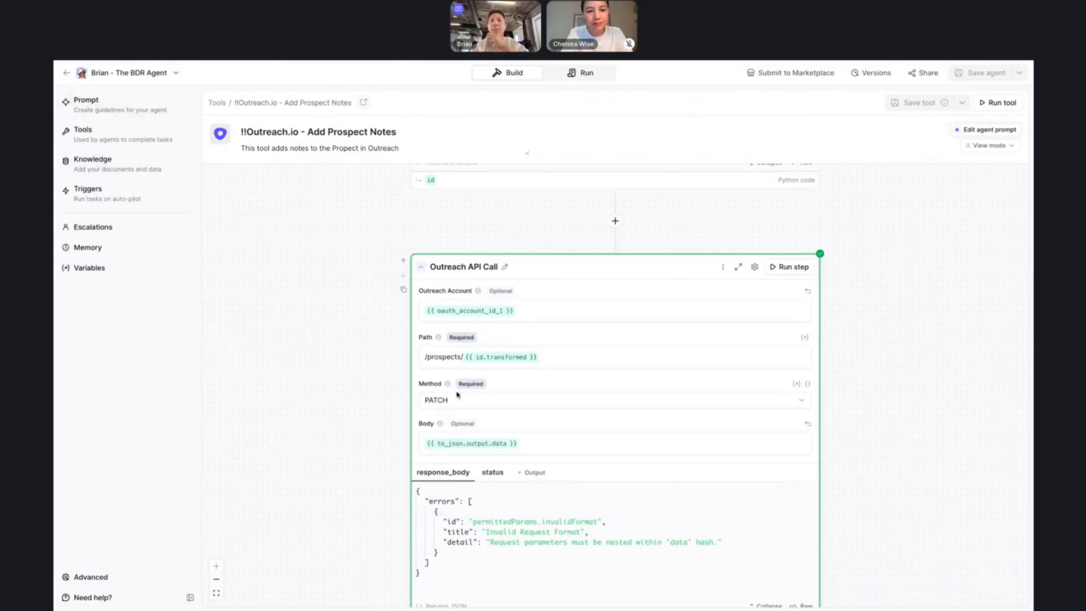
pyautogui.scroll(2, 456, 392)
pyautogui.scroll(1, 578, 389)
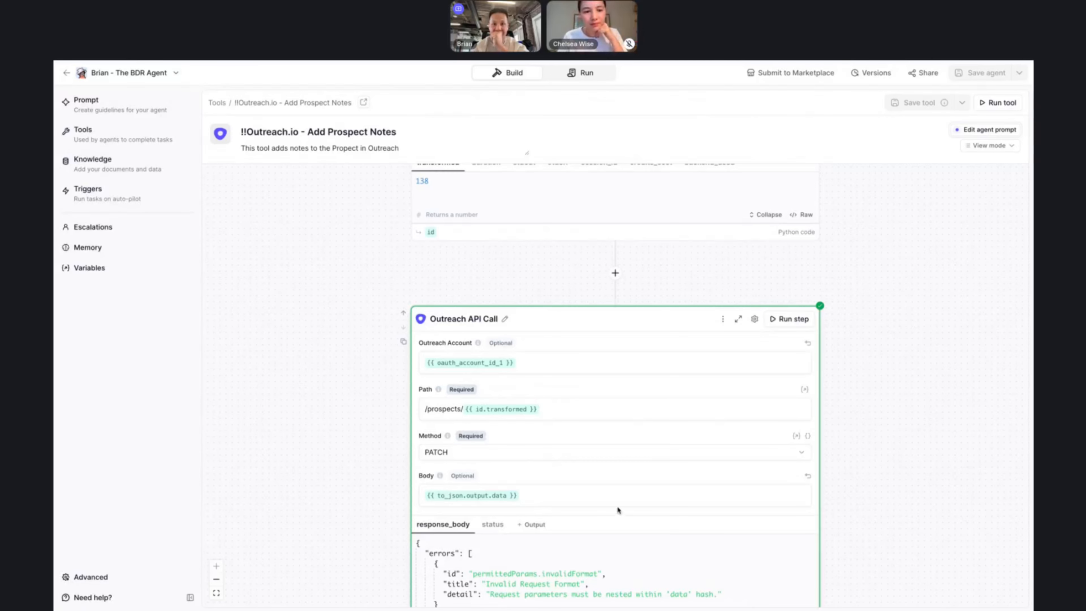
pyautogui.scroll(-3, 616, 490)
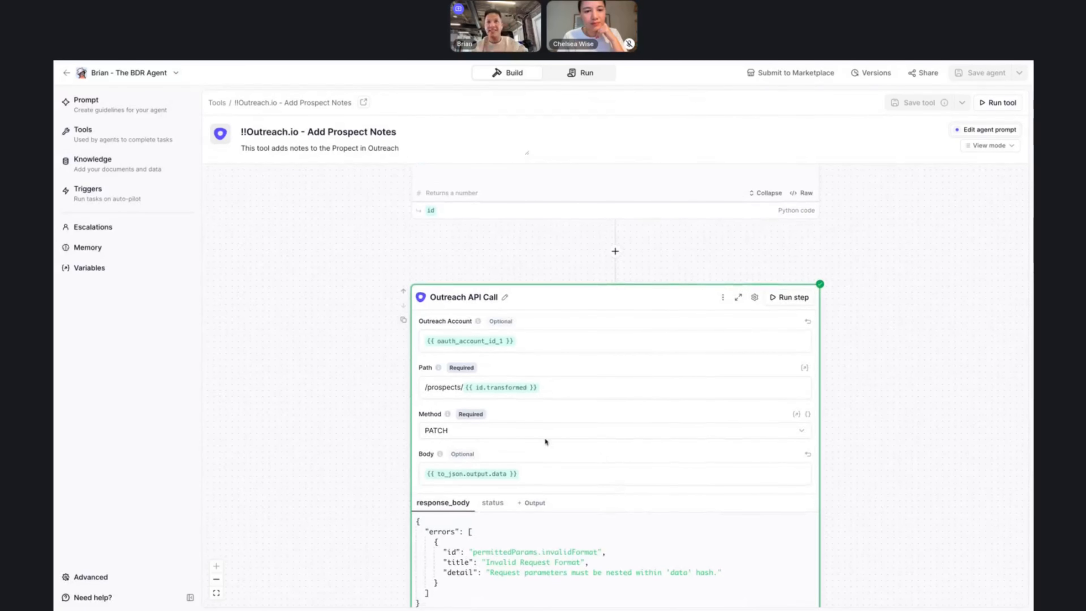
# Remove the id.transformed variable from the PATCH Outreach API Call's path, leaving only /prospects/
pyautogui.click(556, 383)
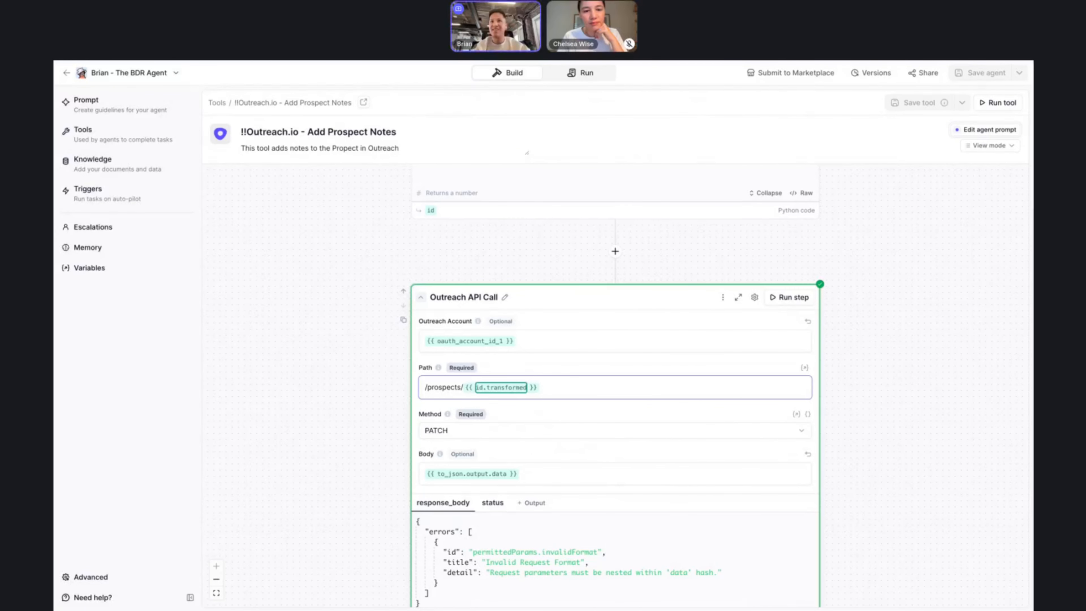
pyautogui.click(545, 390)
pyautogui.click(545, 390)
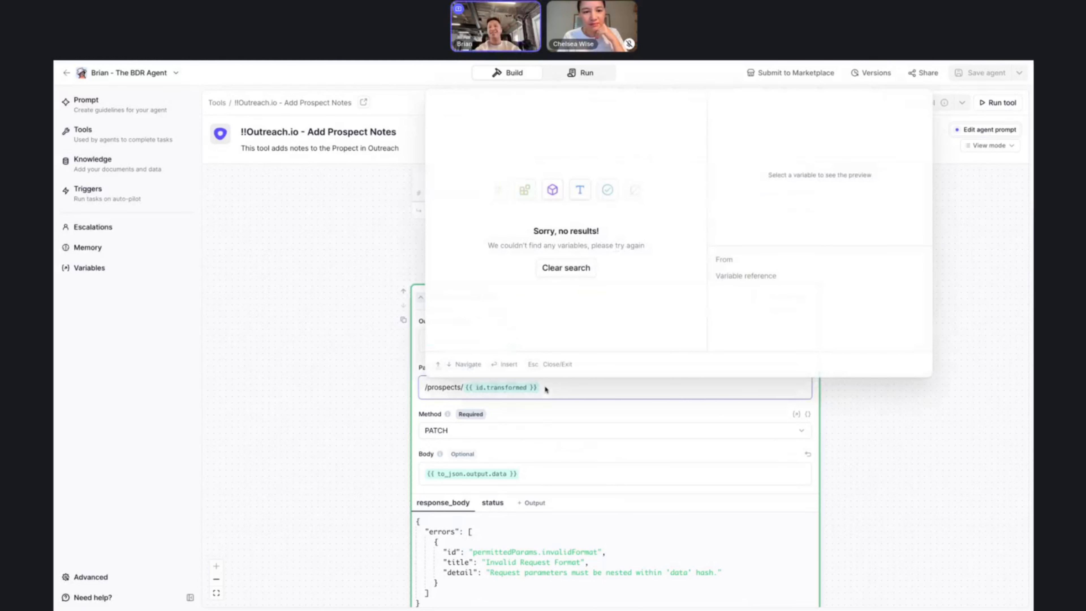
pyautogui.press('BackSpace')
pyautogui.click(349, 451)
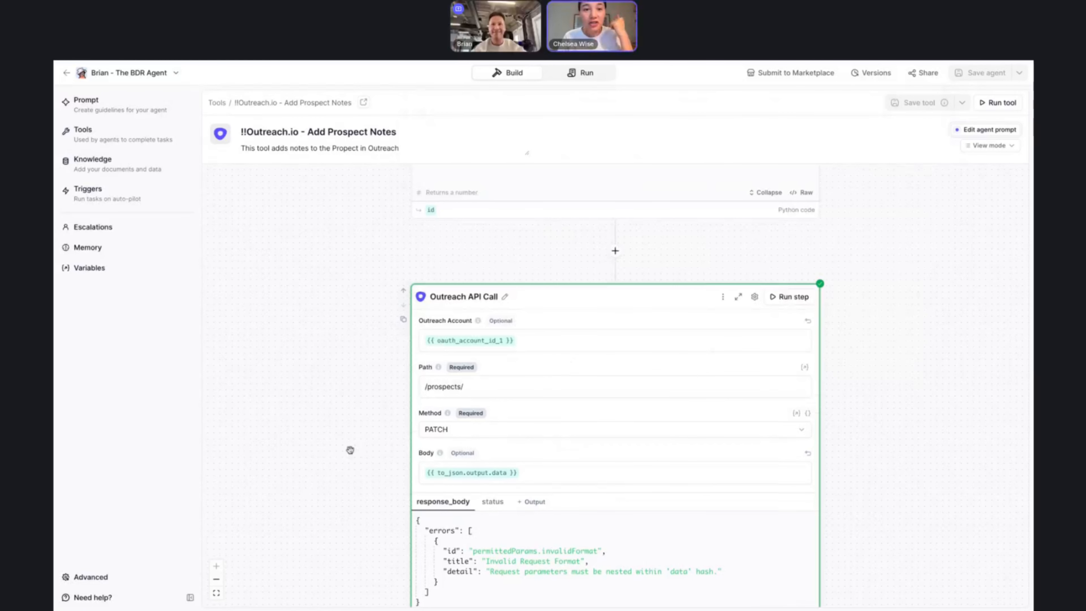
# Set the PATCH call's path to /prospects/138, using the ID returned by the Python code step, and rerun the call
pyautogui.click(493, 394)
pyautogui.scroll(-1, 493, 394)
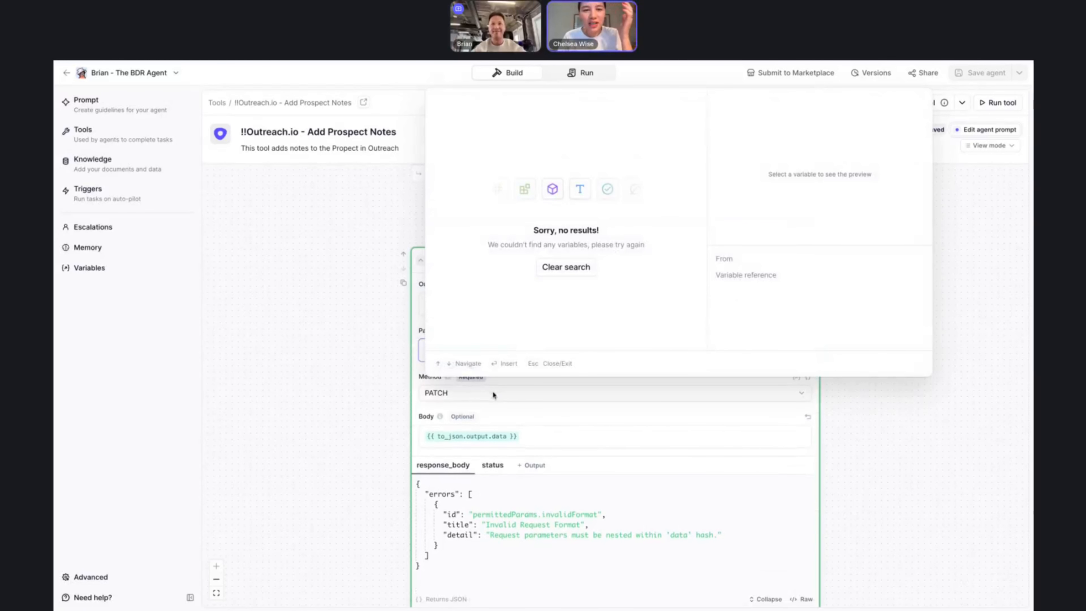
pyautogui.click(354, 393)
pyautogui.scroll(3, 391, 424)
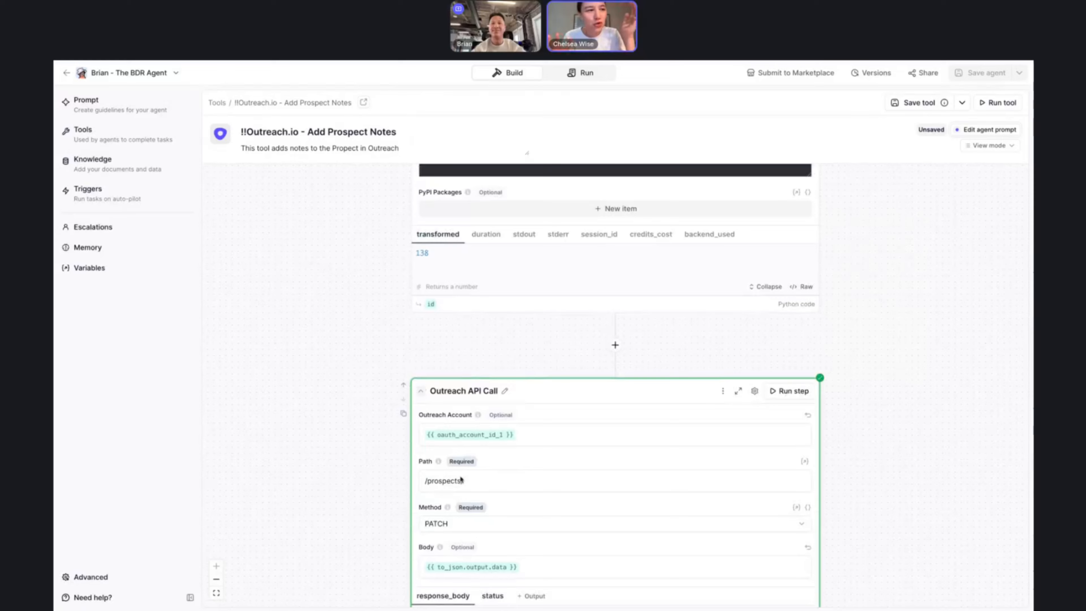
pyautogui.click(473, 481)
pyautogui.click(301, 396)
pyautogui.scroll(5, 301, 396)
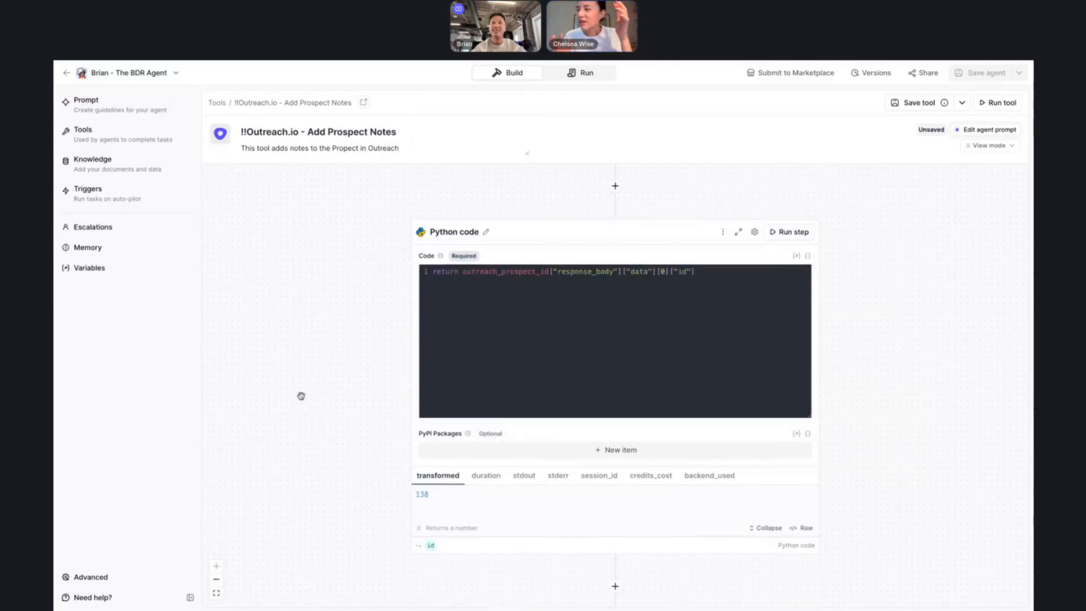
pyautogui.scroll(-5, 492, 509)
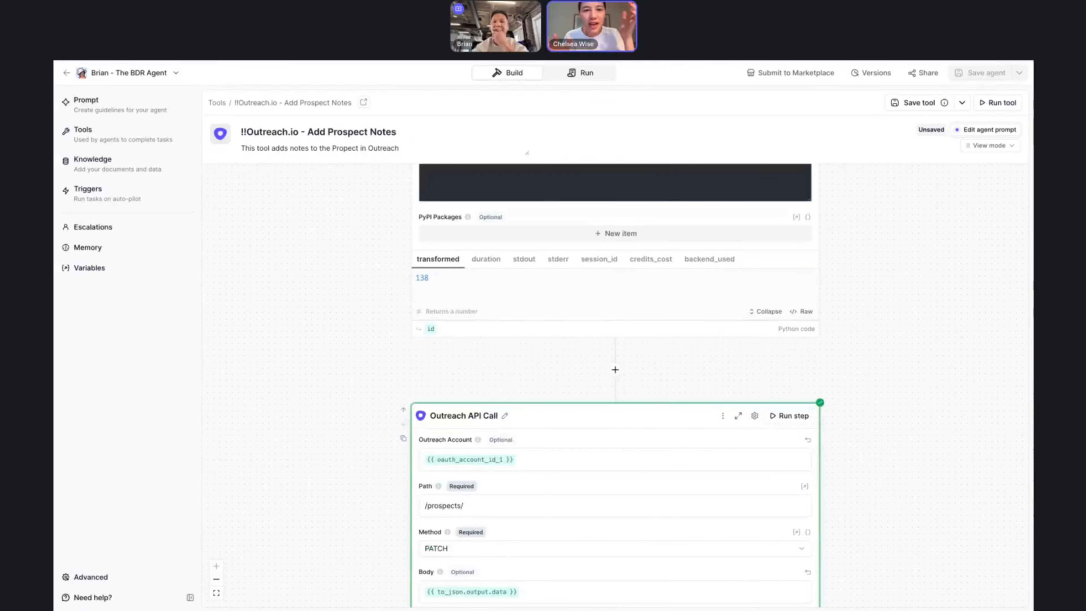
pyautogui.click(492, 509)
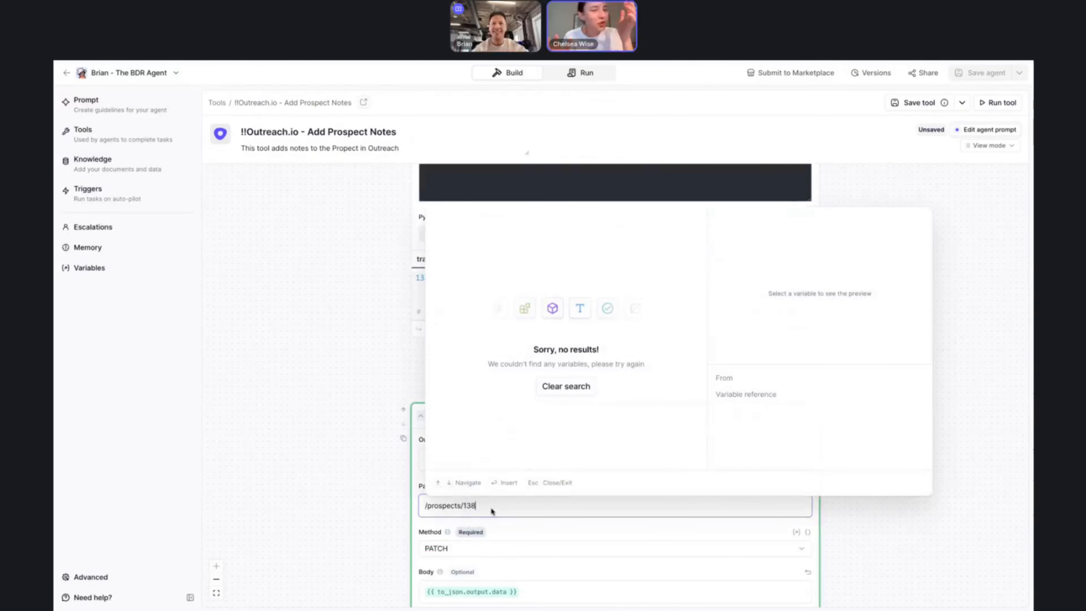
pyautogui.click(299, 470)
pyautogui.click(792, 415)
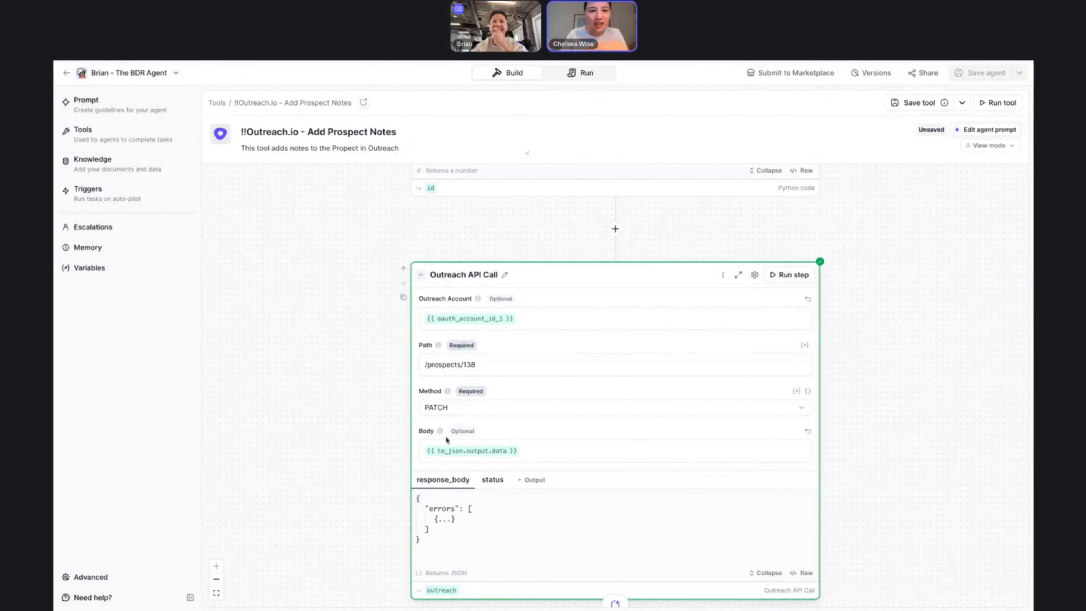
# Replace the prospect_int_id placeholder in the LLM prompt with the prospect lookup call's variable name outreach_prospect_id as plain text
pyautogui.scroll(12, 446, 436)
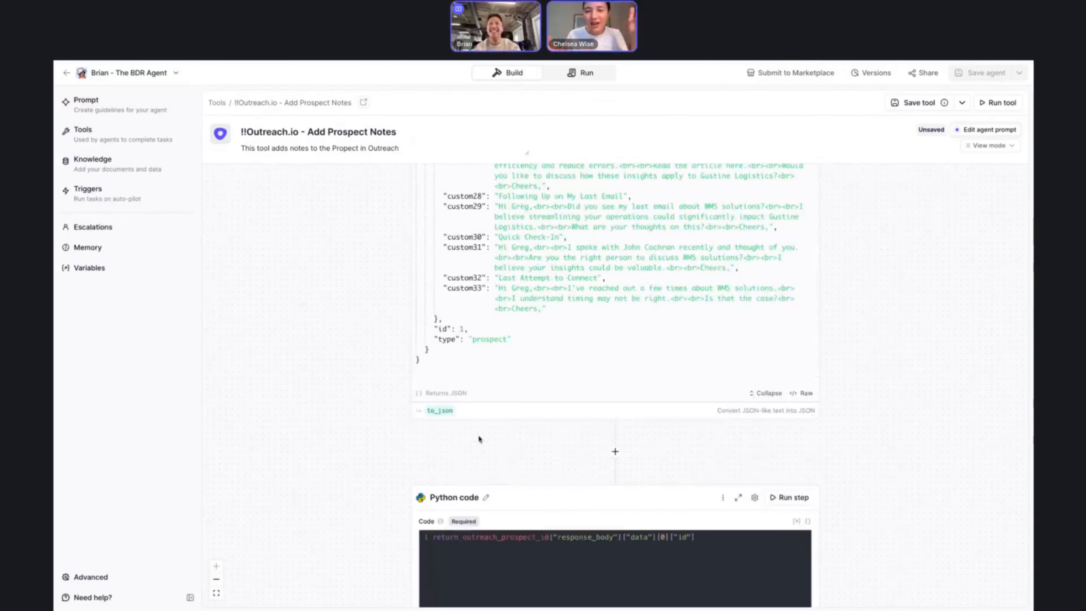
pyautogui.scroll(5, 478, 434)
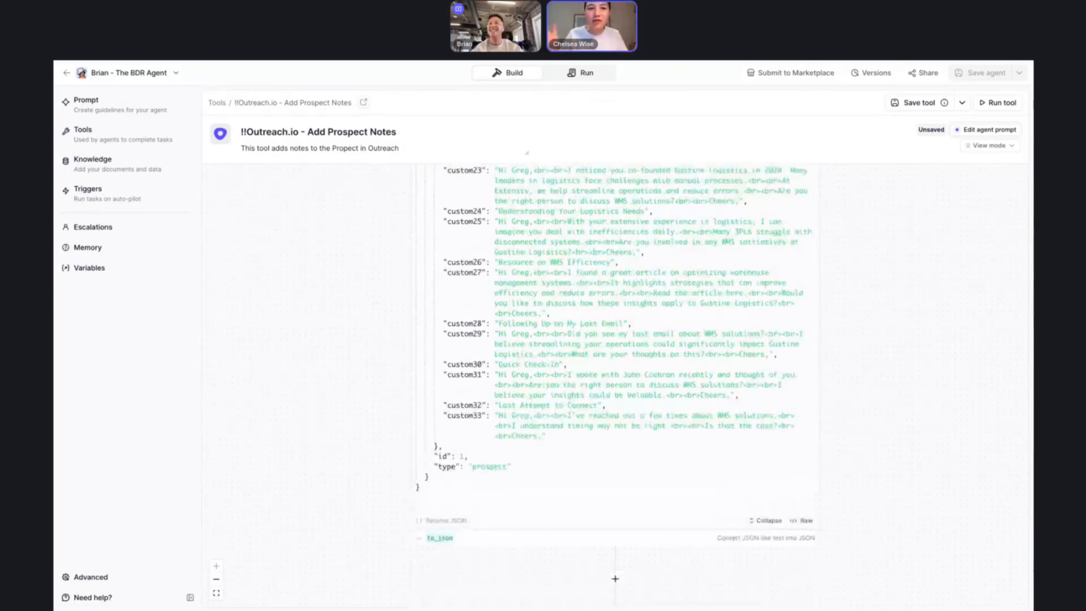
pyautogui.scroll(4, 616, 381)
pyautogui.scroll(10, 616, 385)
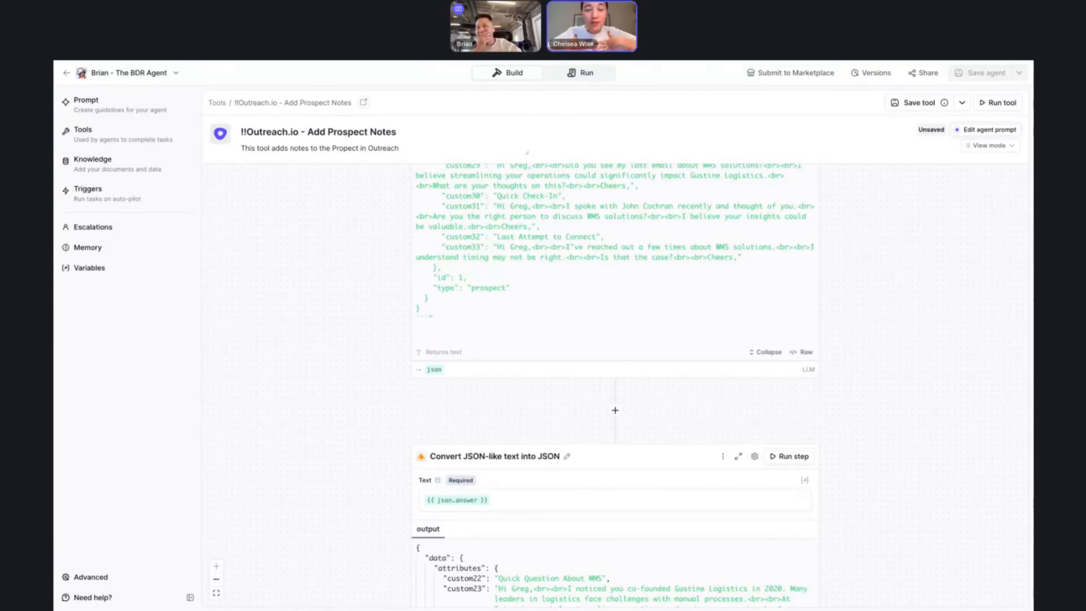
pyautogui.scroll(15, 513, 333)
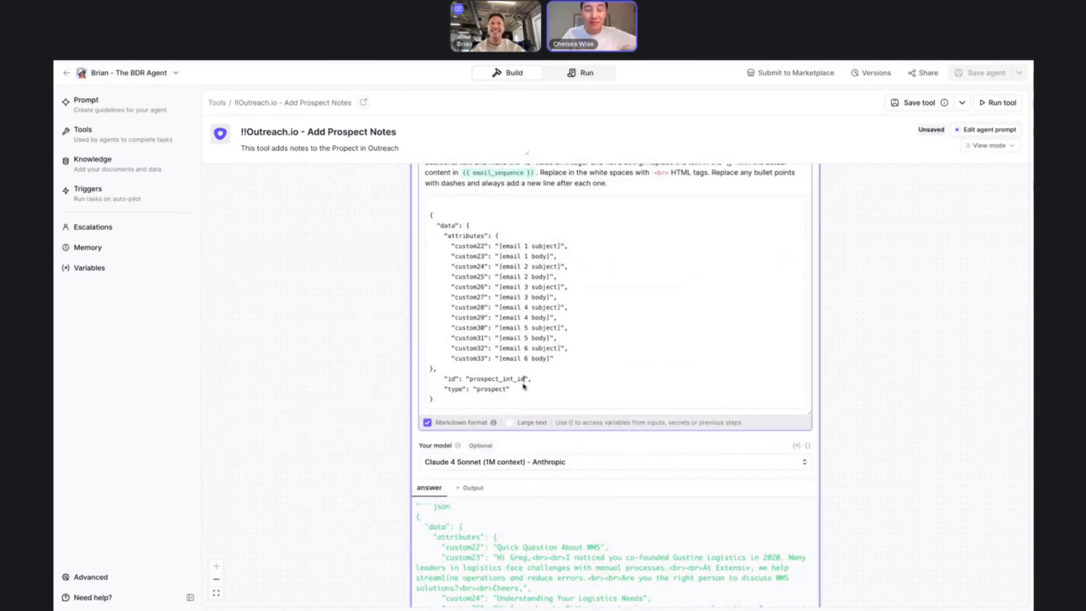
pyautogui.scroll(5, 522, 379)
pyautogui.scroll(4, 523, 386)
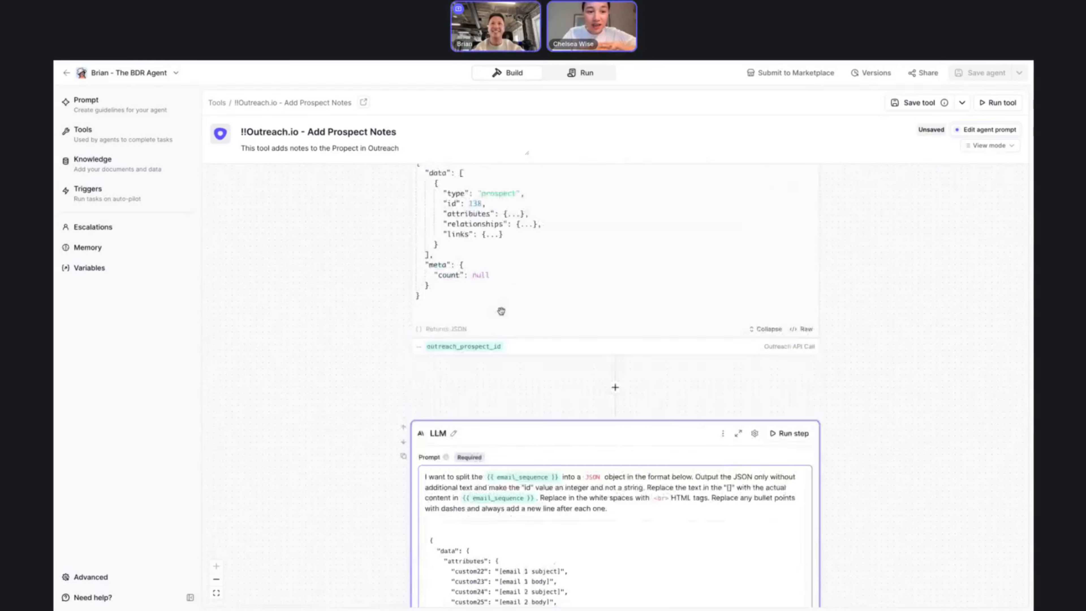
pyautogui.click(481, 373)
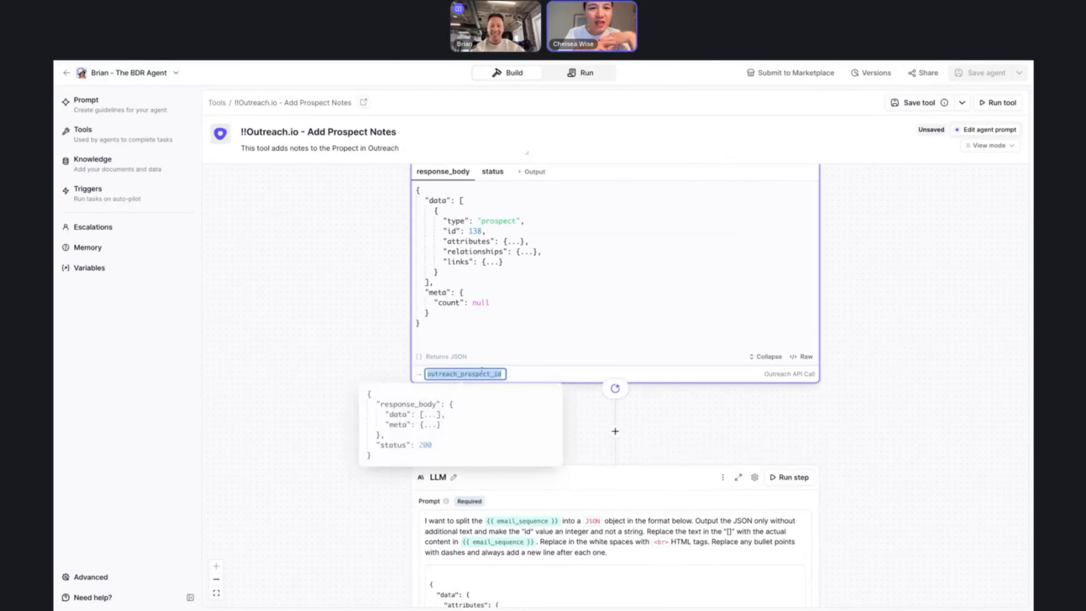
pyautogui.click(388, 512)
pyautogui.scroll(-7, 389, 512)
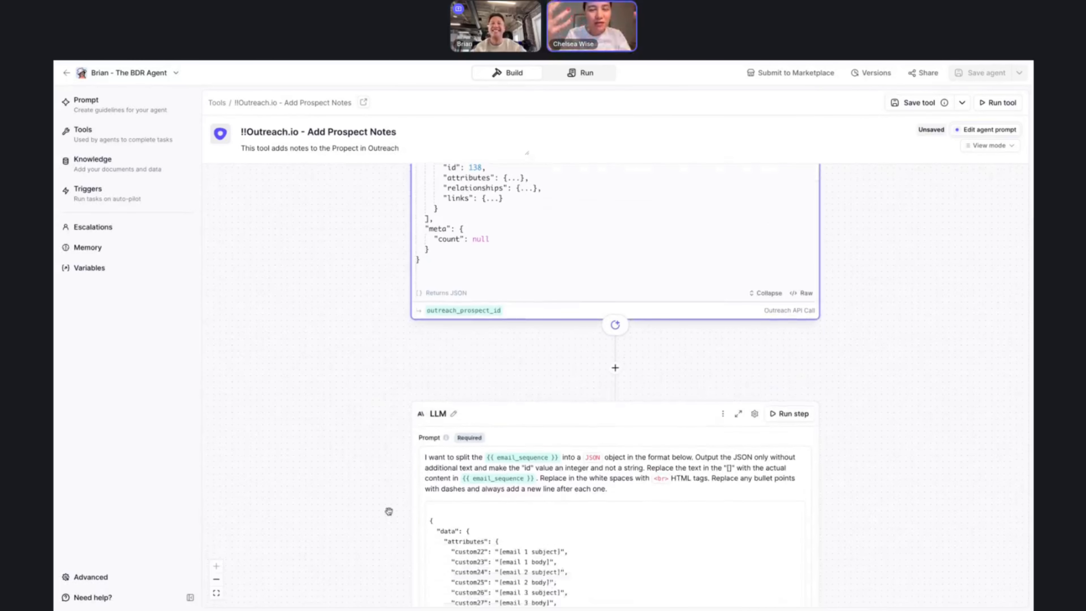
pyautogui.click(500, 456)
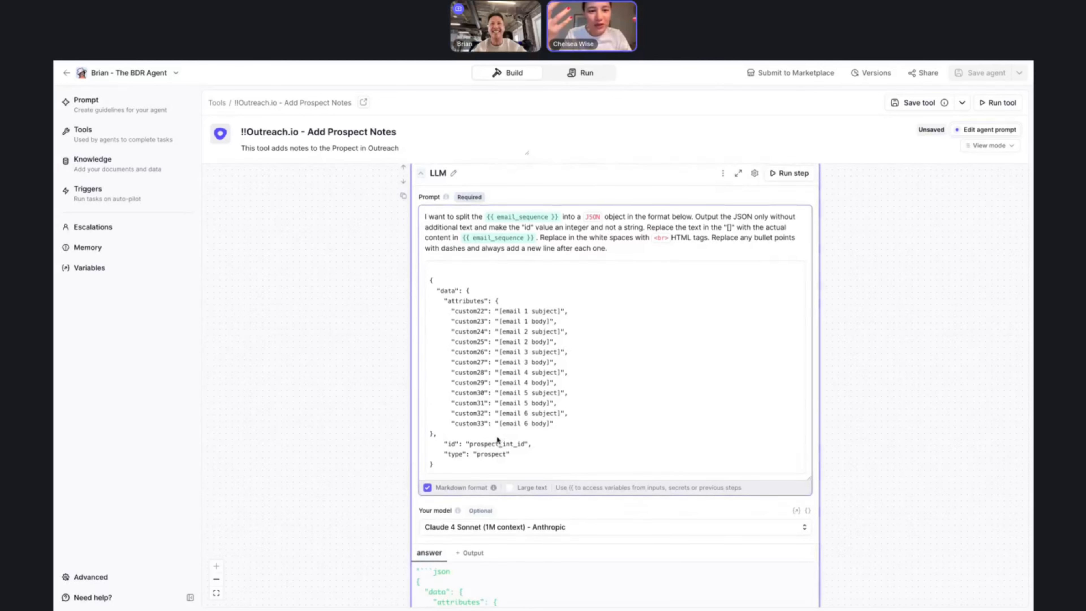
pyautogui.doubleClick(501, 447)
pyautogui.write('outreach_prospect_id')
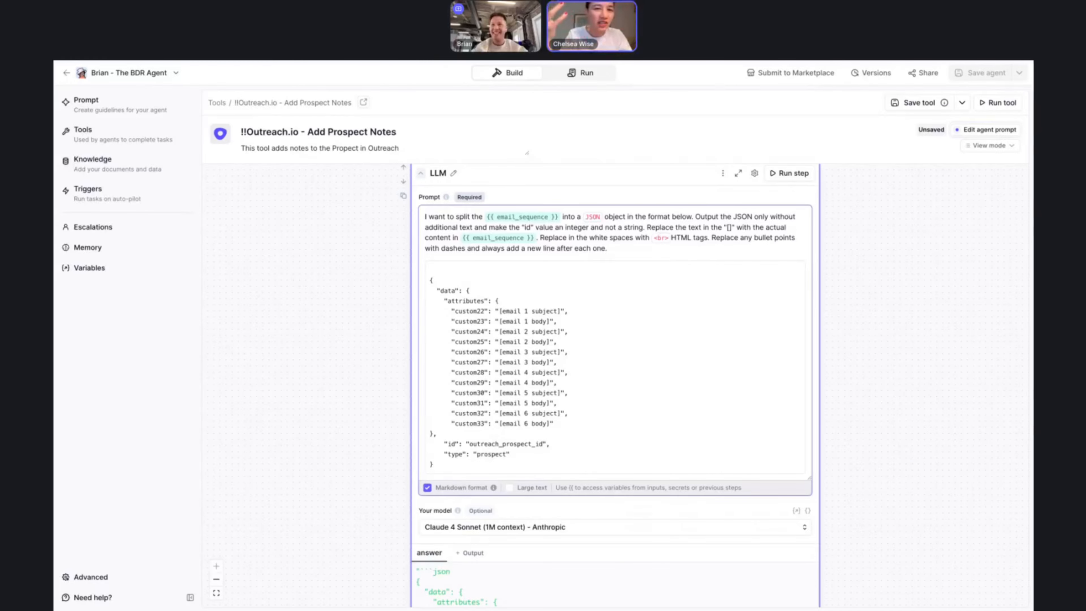
# Insert the variable outreach_prospect_id.response_body.data[*].id as the "id" value in the LLM prompt's JSON template
pyautogui.doubleClick(501, 445)
pyautogui.press('BackSpace')
pyautogui.write('{{')
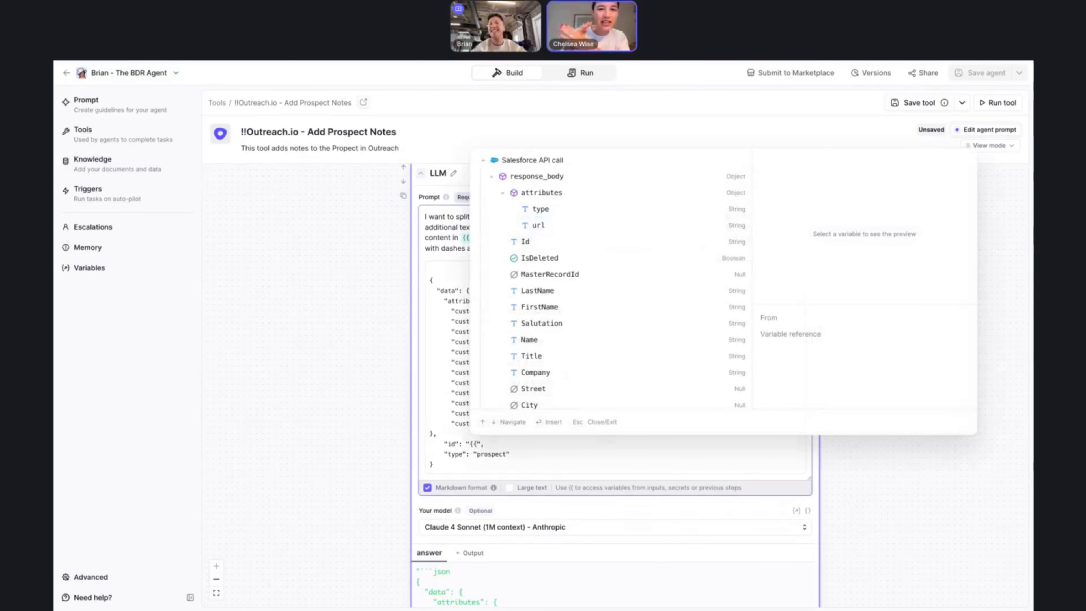
pyautogui.scroll(-10, 636, 326)
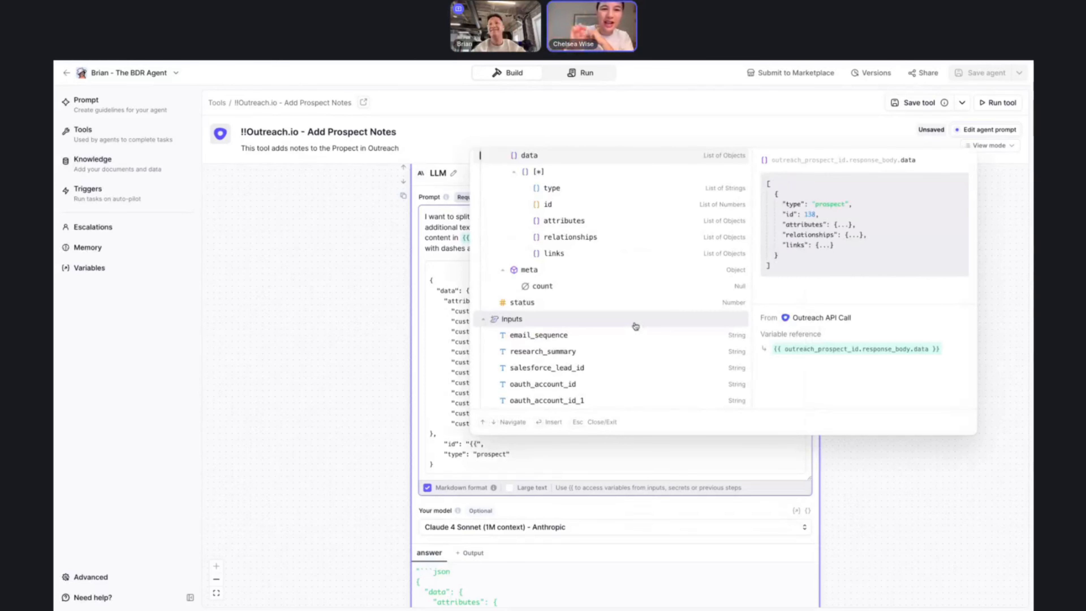
pyautogui.scroll(3, 618, 327)
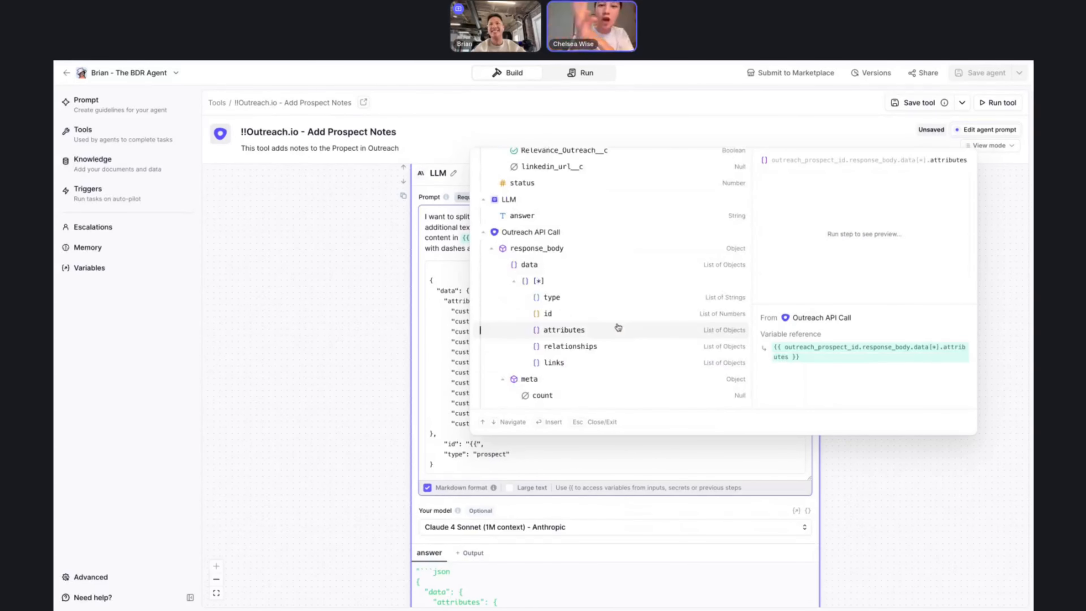
pyautogui.click(582, 313)
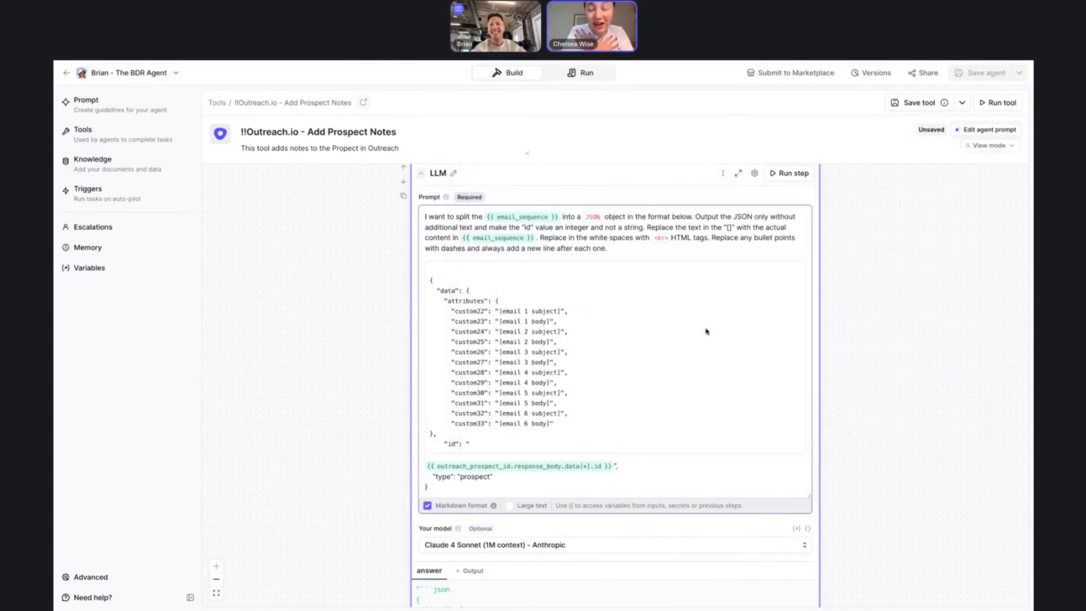
# Run the LLM step with the inserted id variable and view its full answer
pyautogui.click(790, 179)
pyautogui.scroll(-5, 892, 392)
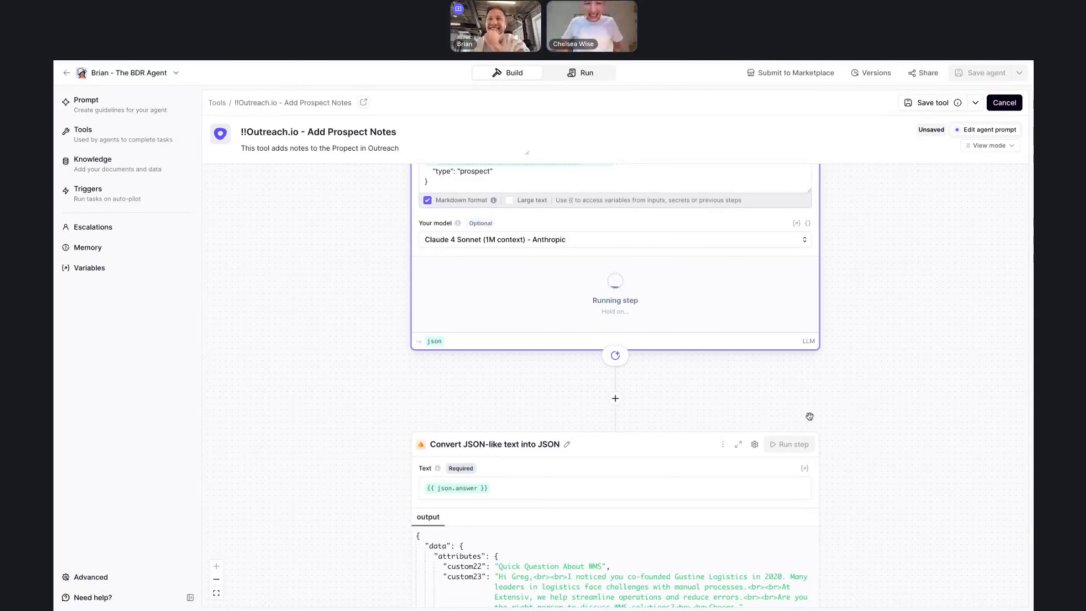
pyautogui.click(619, 420)
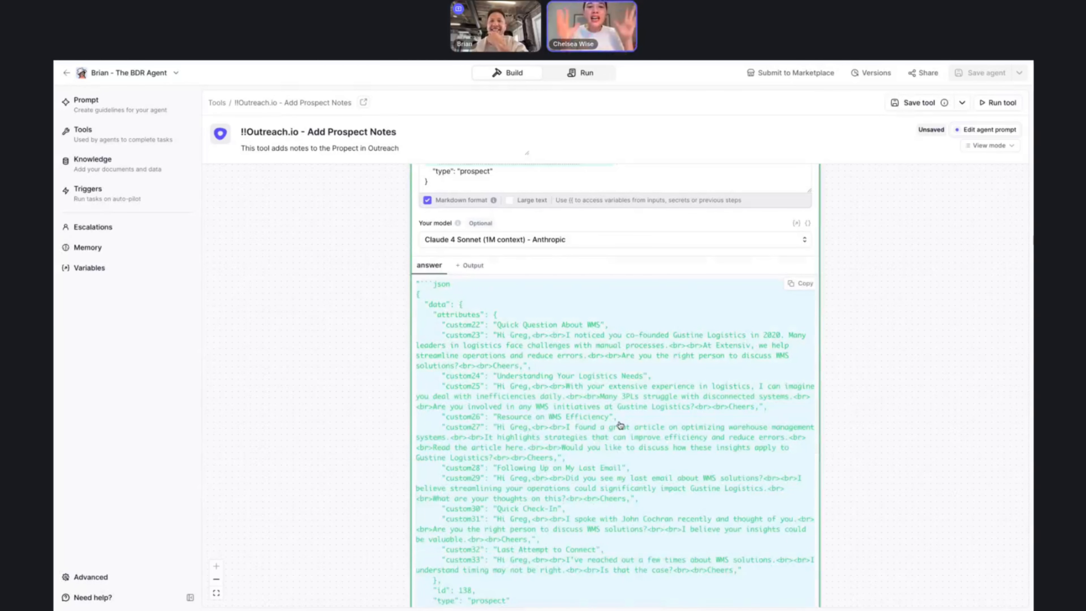
# Run the Convert JSON-like text into JSON step and check the id in its output
pyautogui.scroll(-8, 620, 425)
pyautogui.click(790, 430)
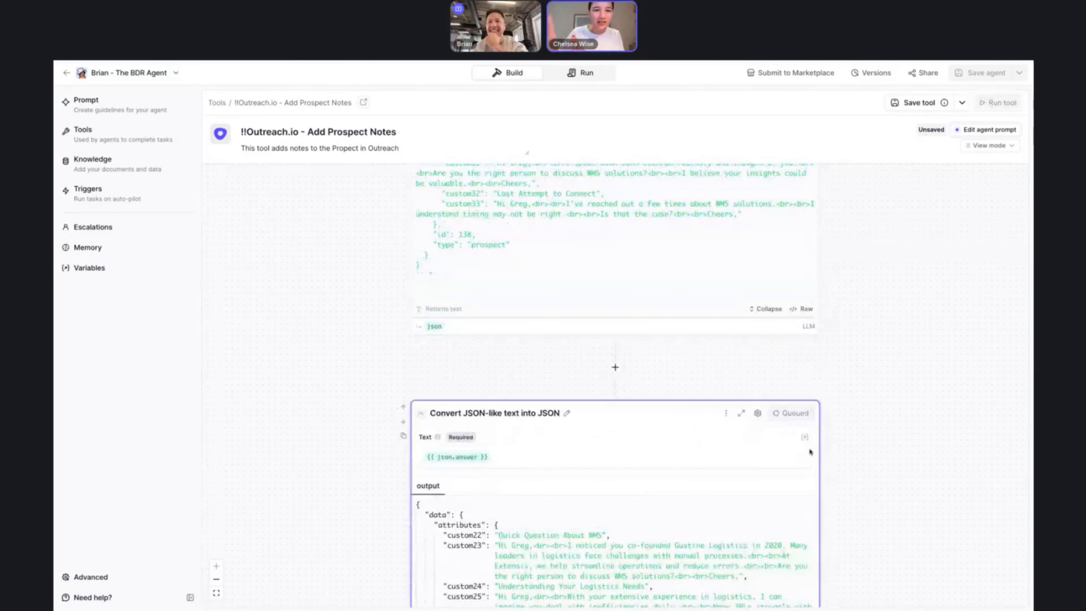
pyautogui.scroll(-6, 819, 448)
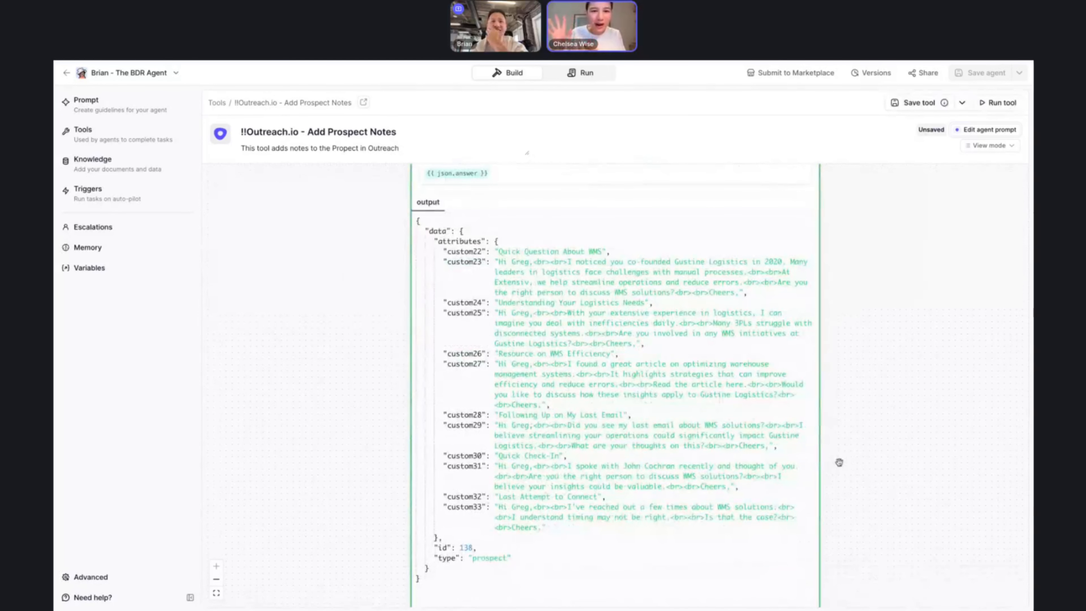
# Rerun the Python code step that extracts the prospect's id from the lookup response
pyautogui.scroll(-8, 839, 462)
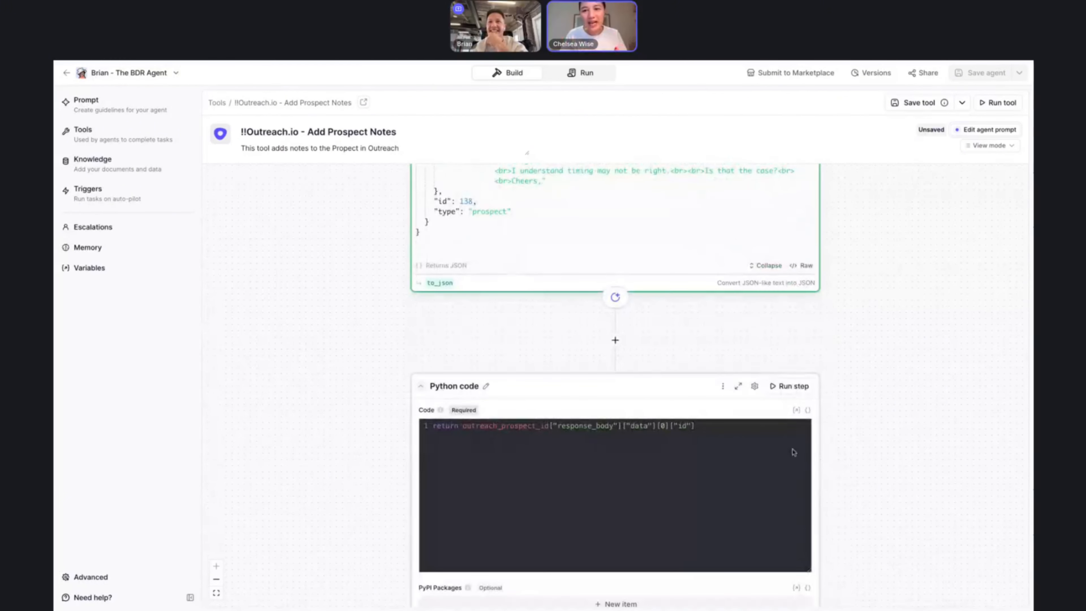
pyautogui.click(791, 393)
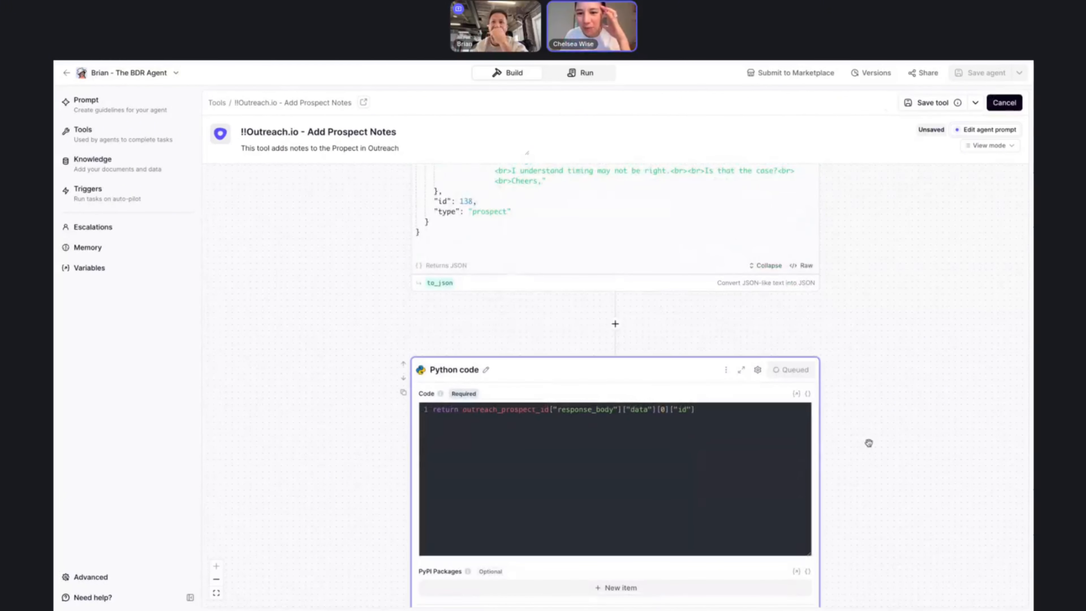
pyautogui.scroll(-4, 869, 442)
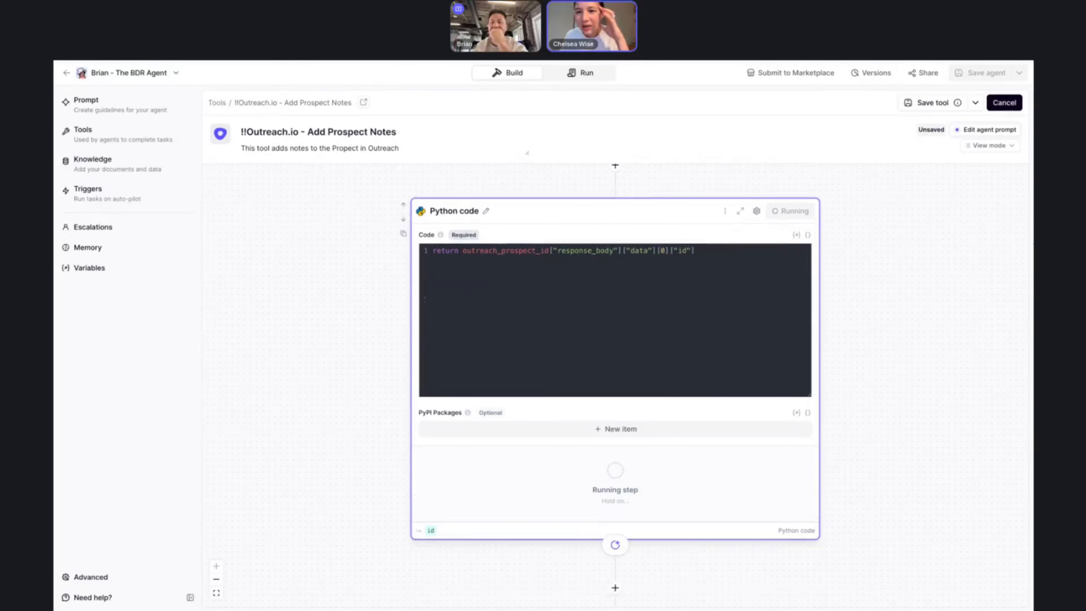
pyautogui.scroll(-6, 818, 411)
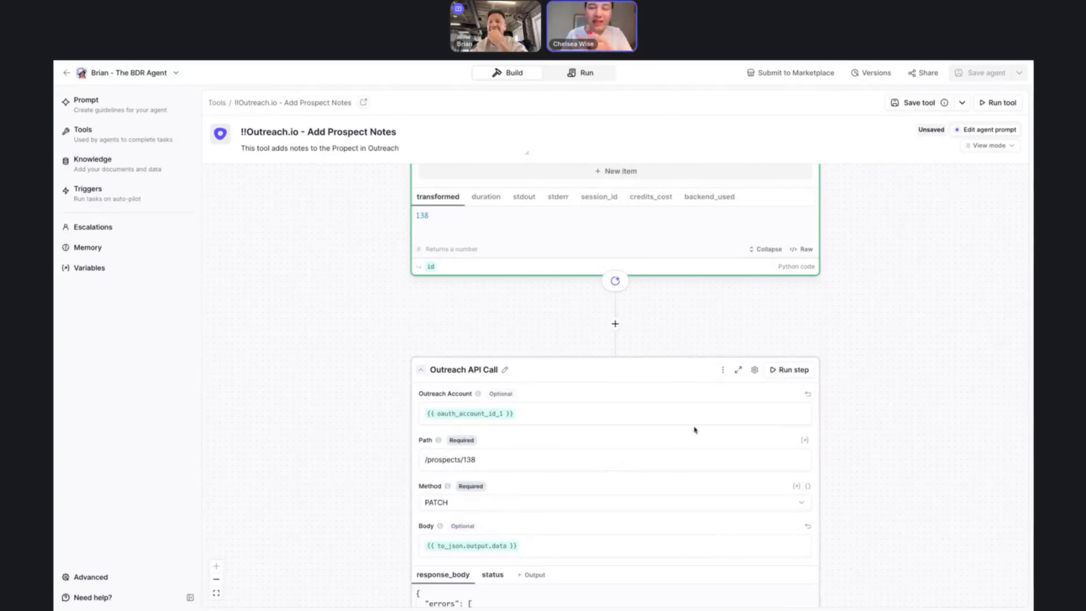
# Rerun the PATCH Outreach API Call and expand its settings to review the path, method and body
pyautogui.click(780, 375)
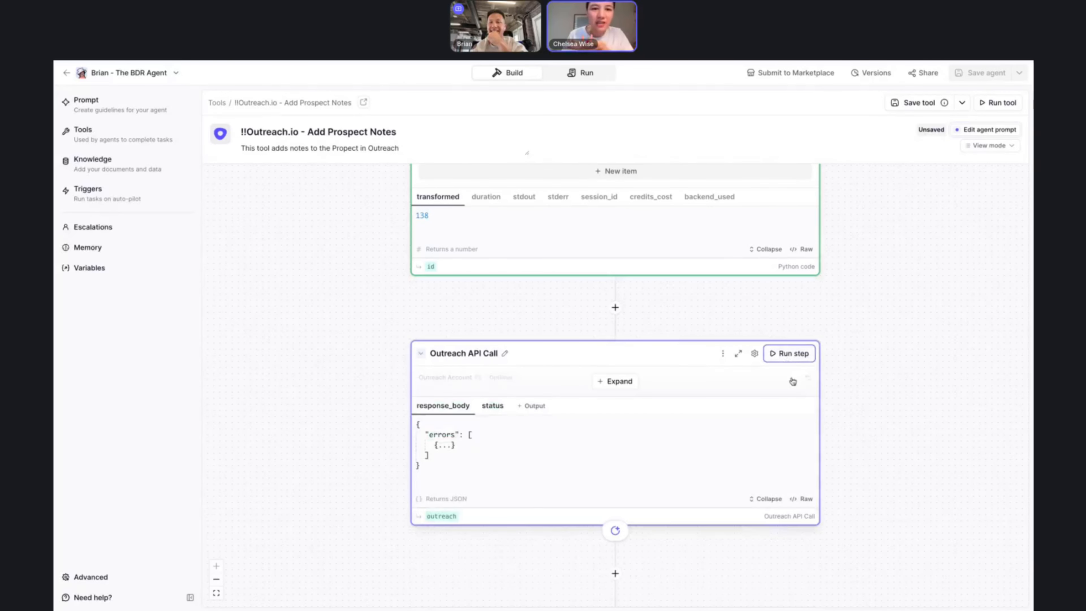
pyautogui.click(786, 362)
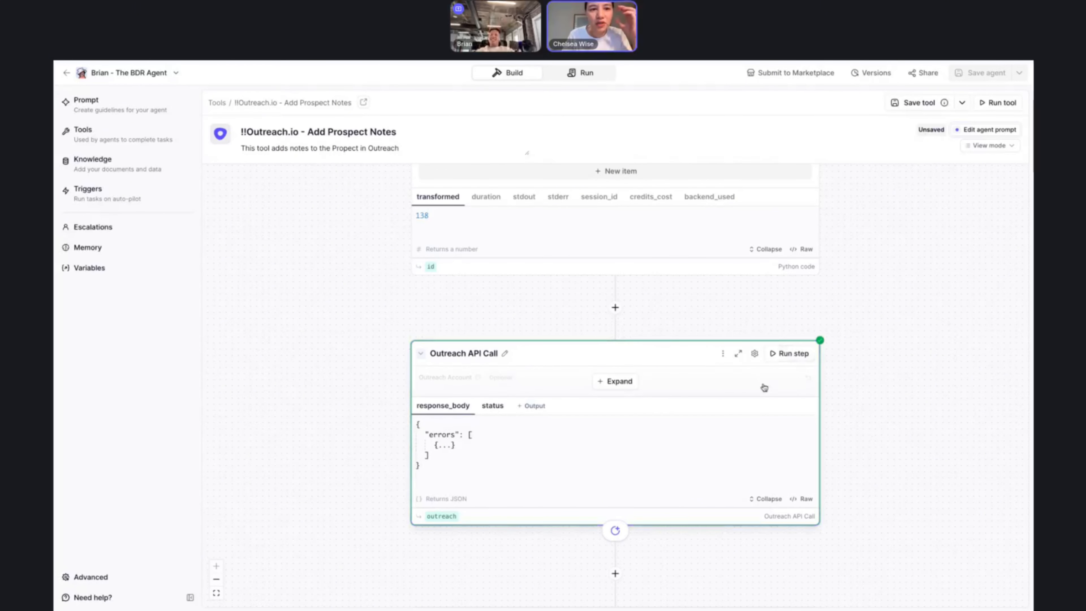
pyautogui.click(625, 381)
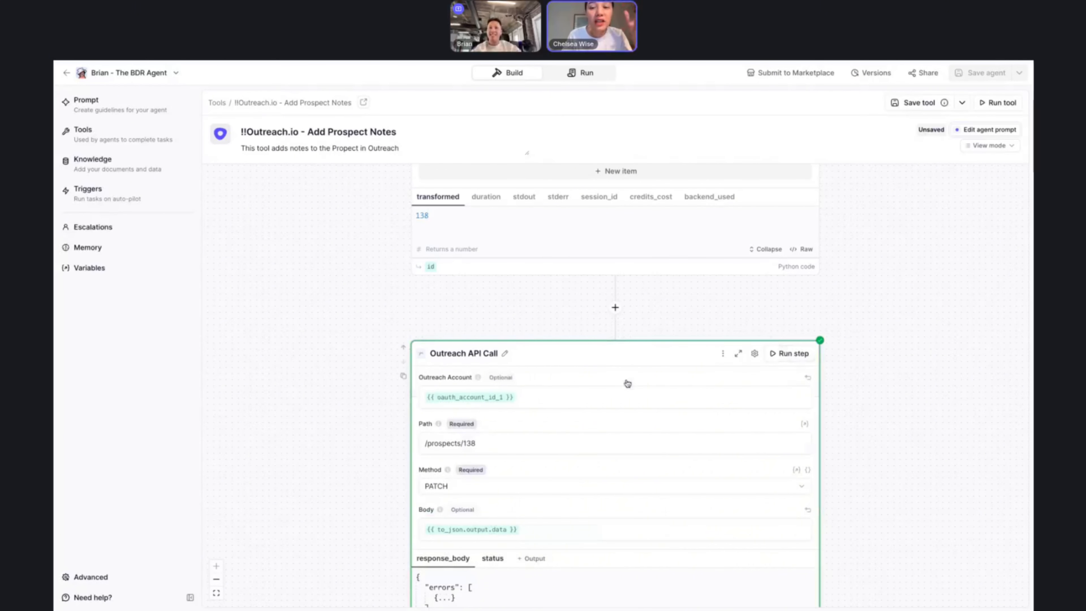
pyautogui.scroll(-1, 629, 434)
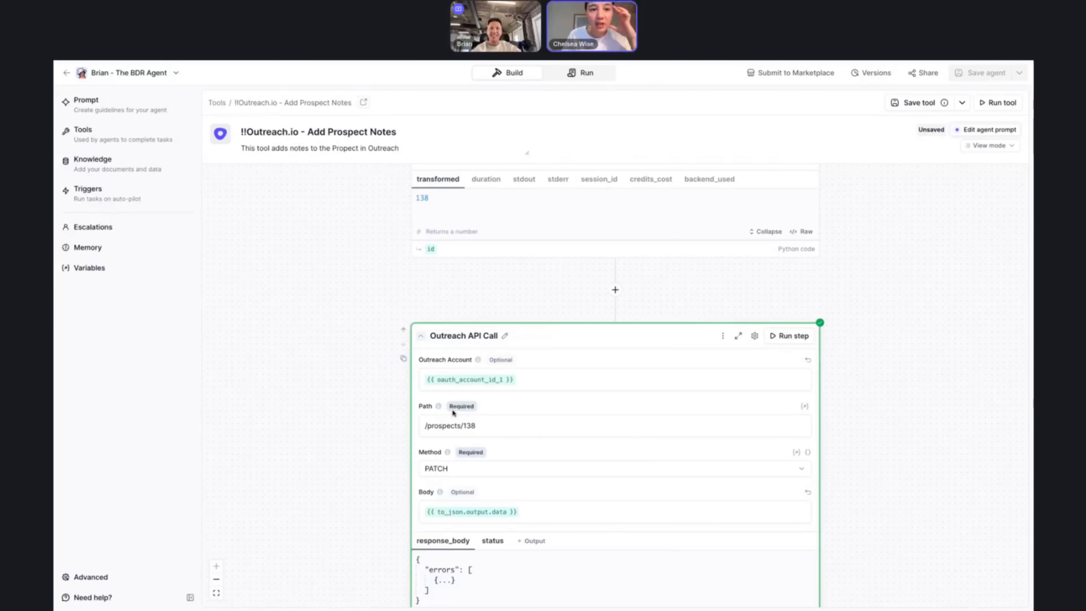
pyautogui.moveTo(440, 409)
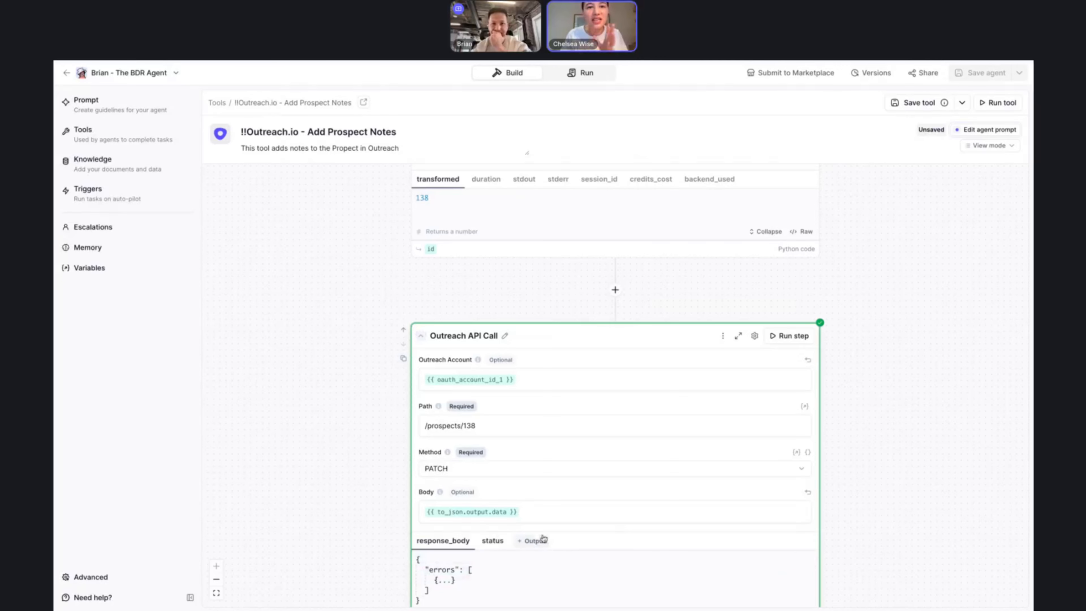
pyautogui.click(548, 514)
pyautogui.press('Escape')
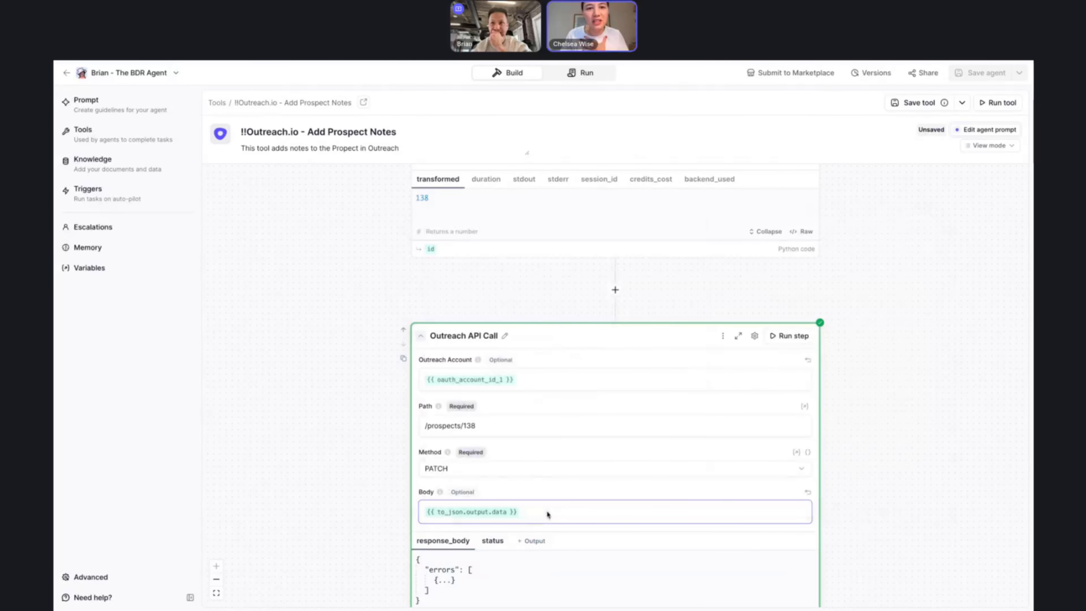
pyautogui.click(807, 493)
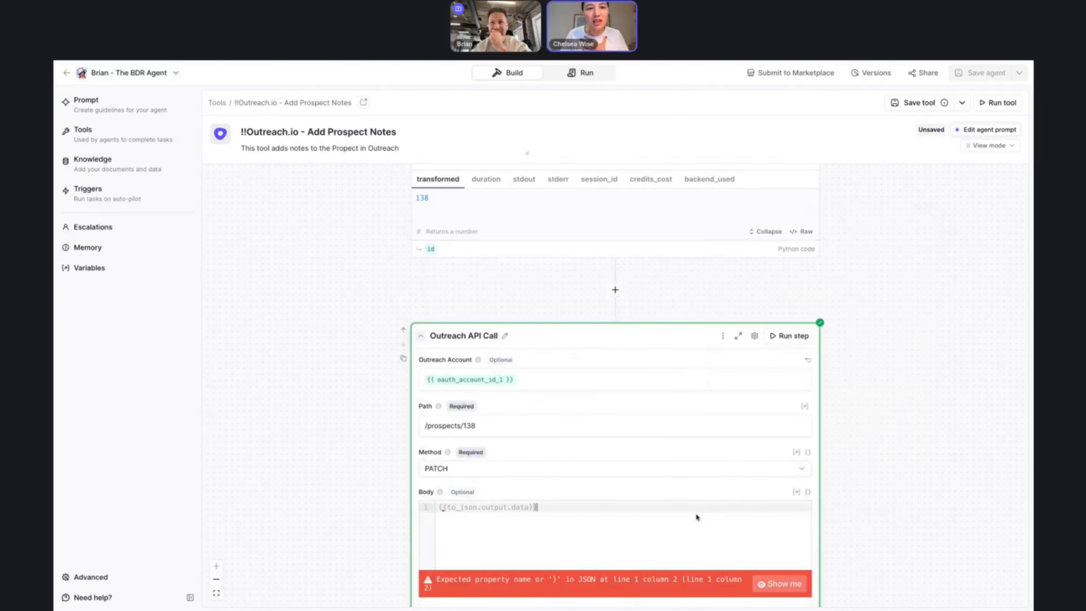
pyautogui.click(808, 493)
# Replace the body variable of the PATCH Outreach API Call with outreach_prospect_id.response_body from the earlier Outreach lookup
pyautogui.click(713, 512)
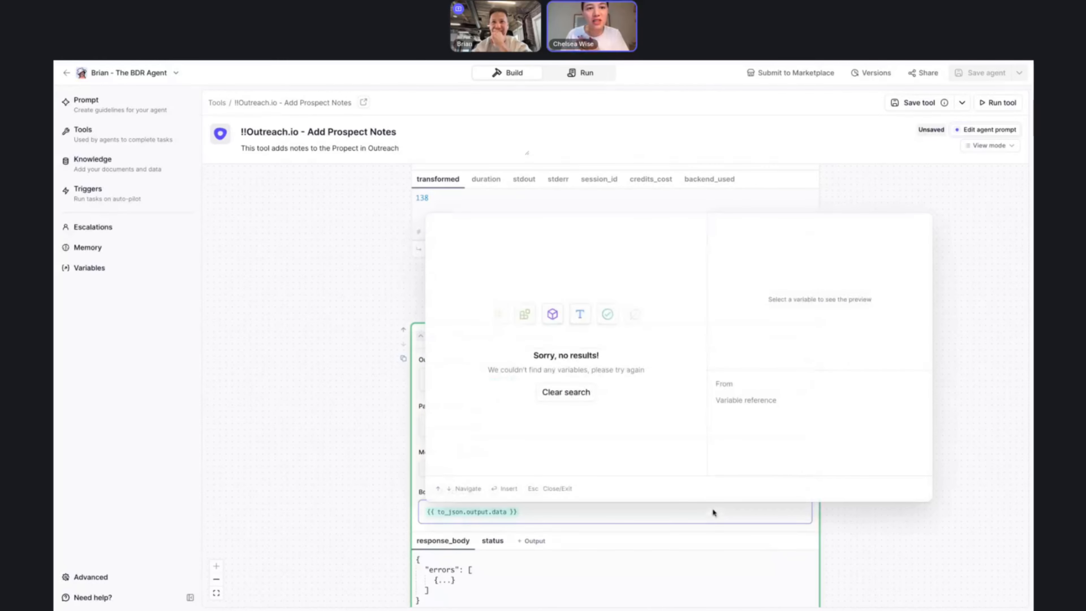
pyautogui.press('BackSpace')
pyautogui.write('{{')
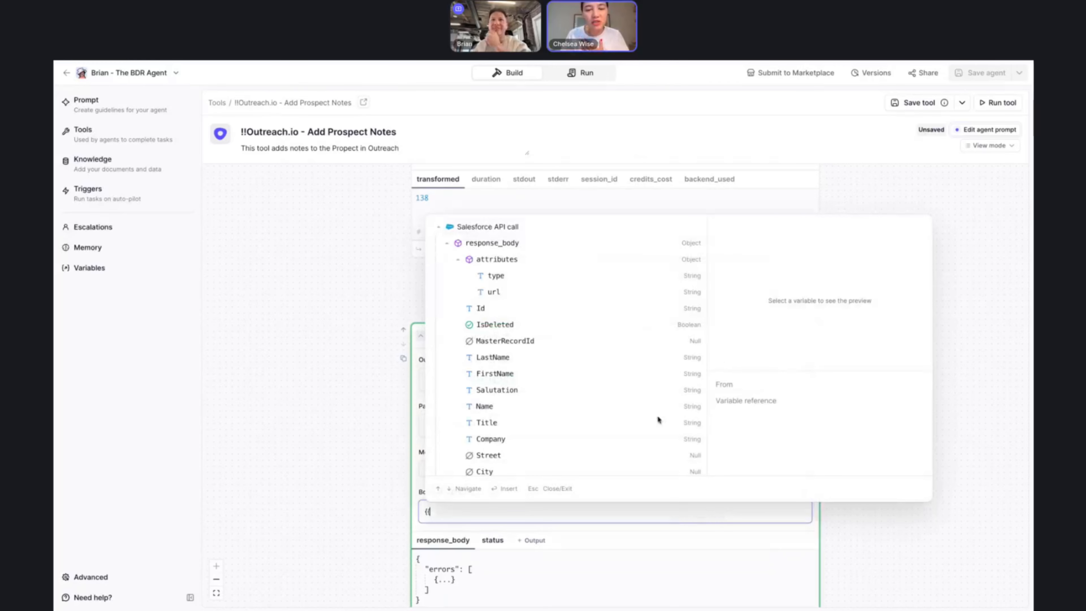
pyautogui.scroll(-2, 530, 369)
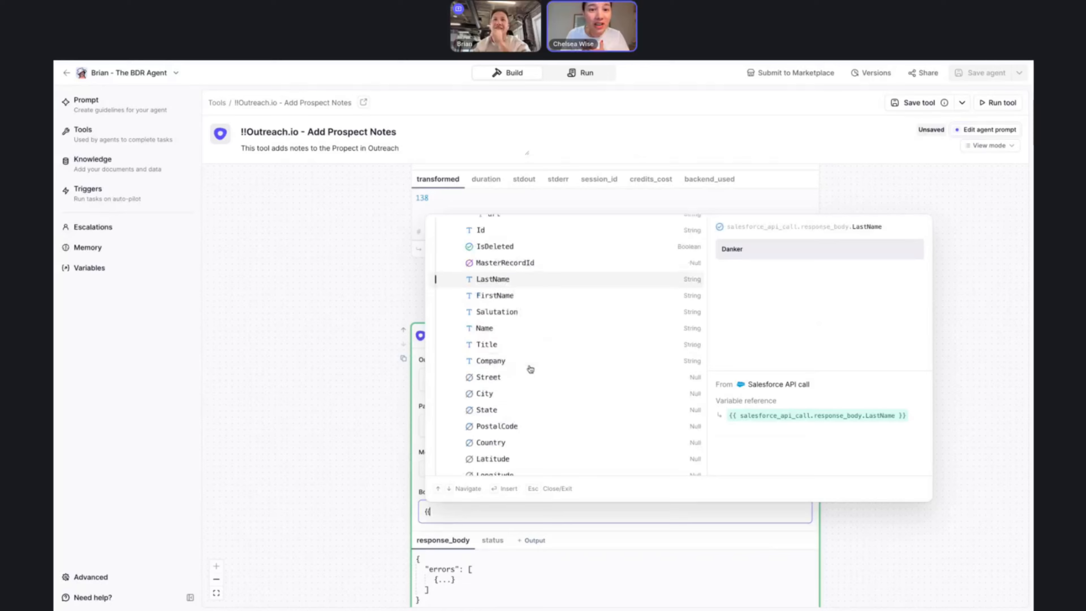
pyautogui.scroll(-10, 530, 368)
pyautogui.scroll(1, 511, 445)
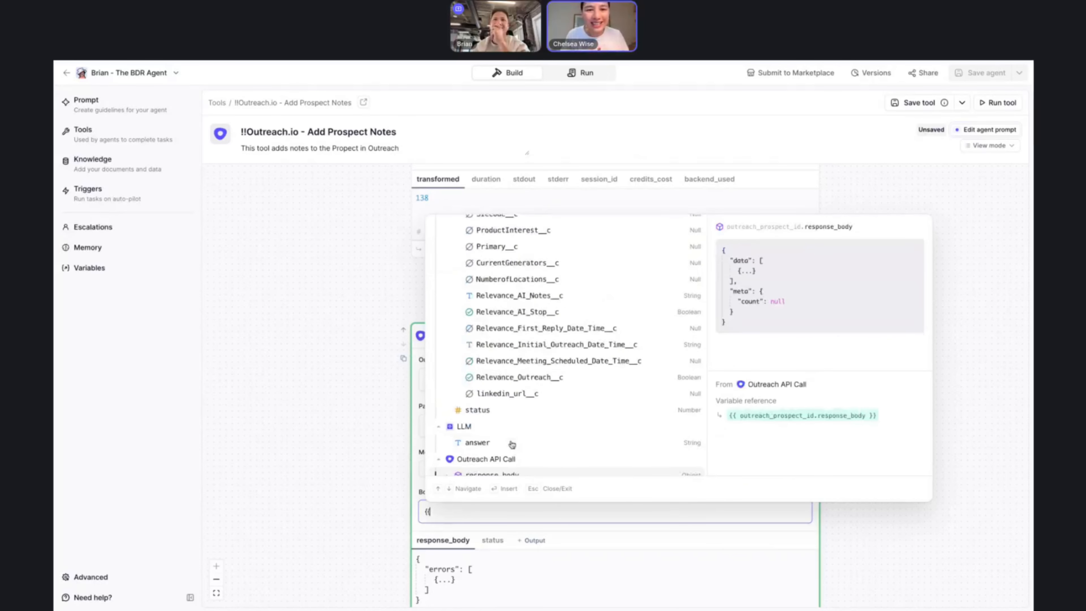
pyautogui.scroll(10, 512, 445)
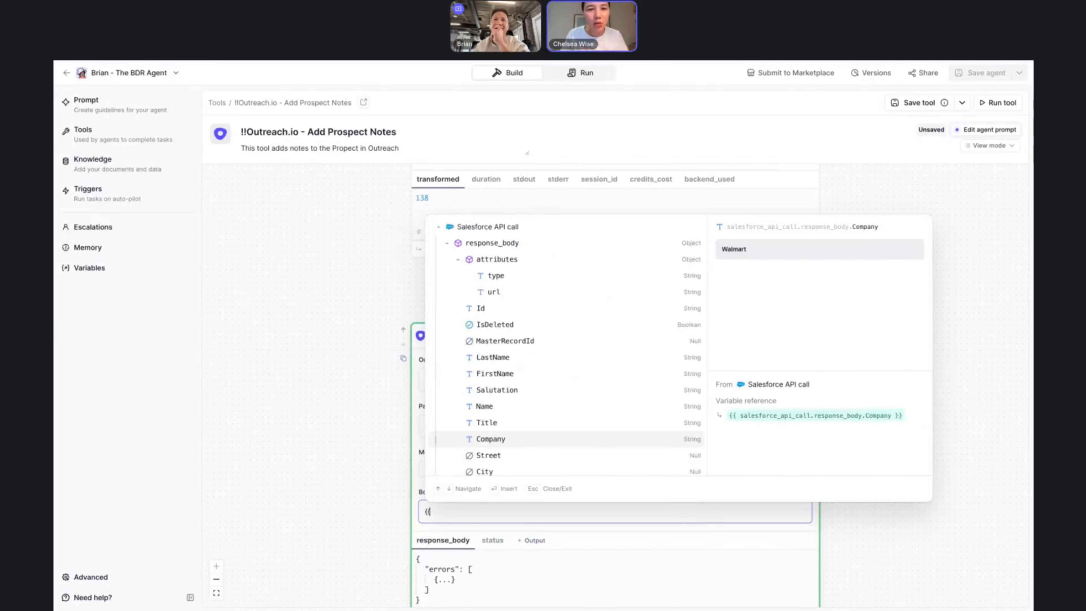
pyautogui.scroll(-1, 508, 367)
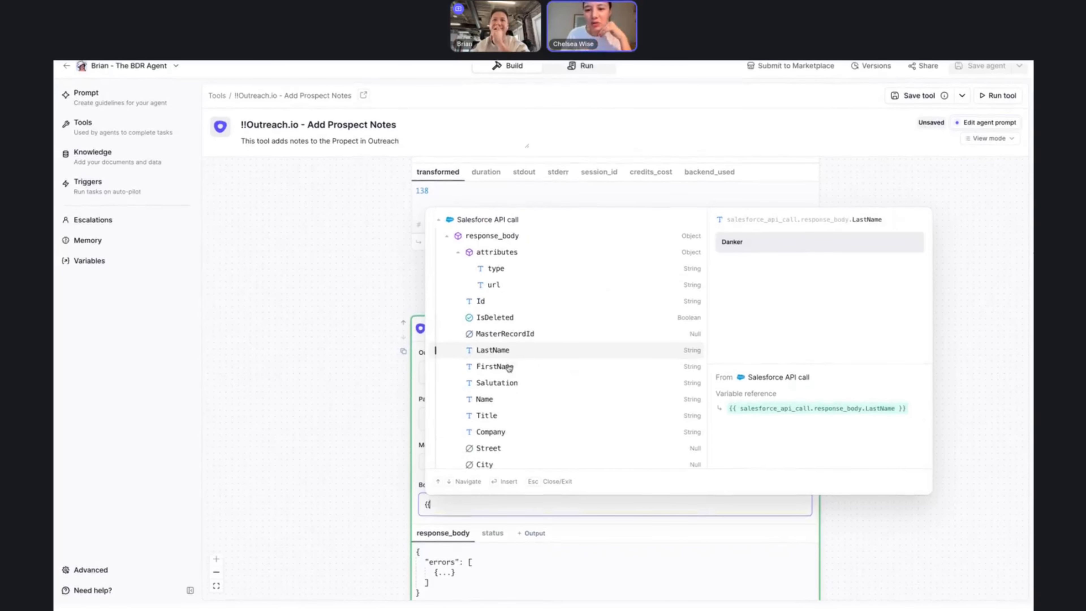
pyautogui.scroll(1, 509, 368)
pyautogui.scroll(-15, 509, 368)
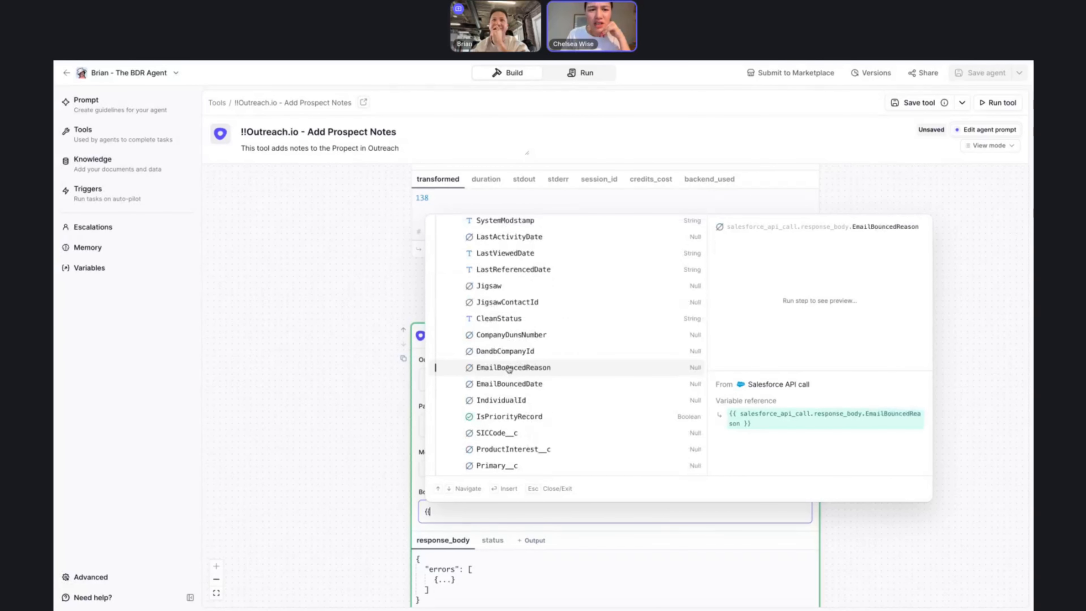
pyautogui.scroll(-5, 508, 369)
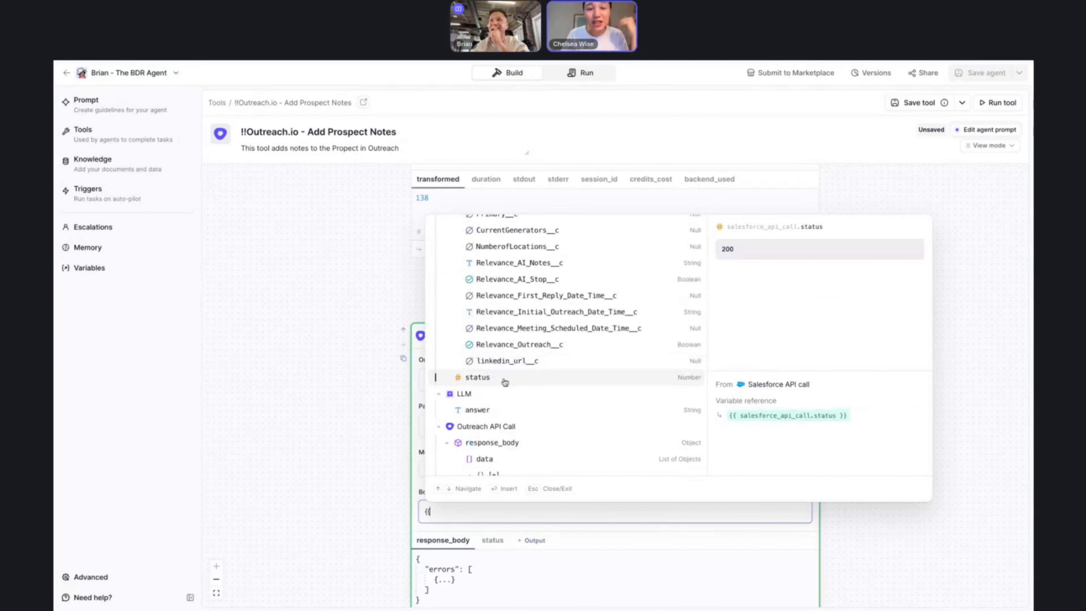
pyautogui.click(503, 443)
pyautogui.click(610, 544)
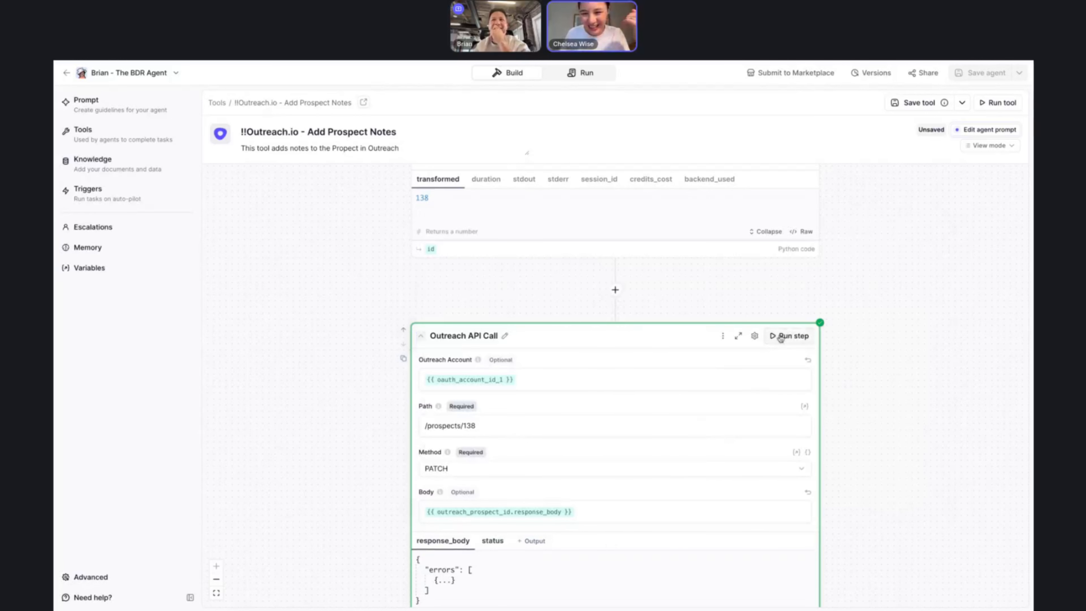
# Run the Outreach API Call step with the lookup response as its body and check the returned response
pyautogui.click(790, 335)
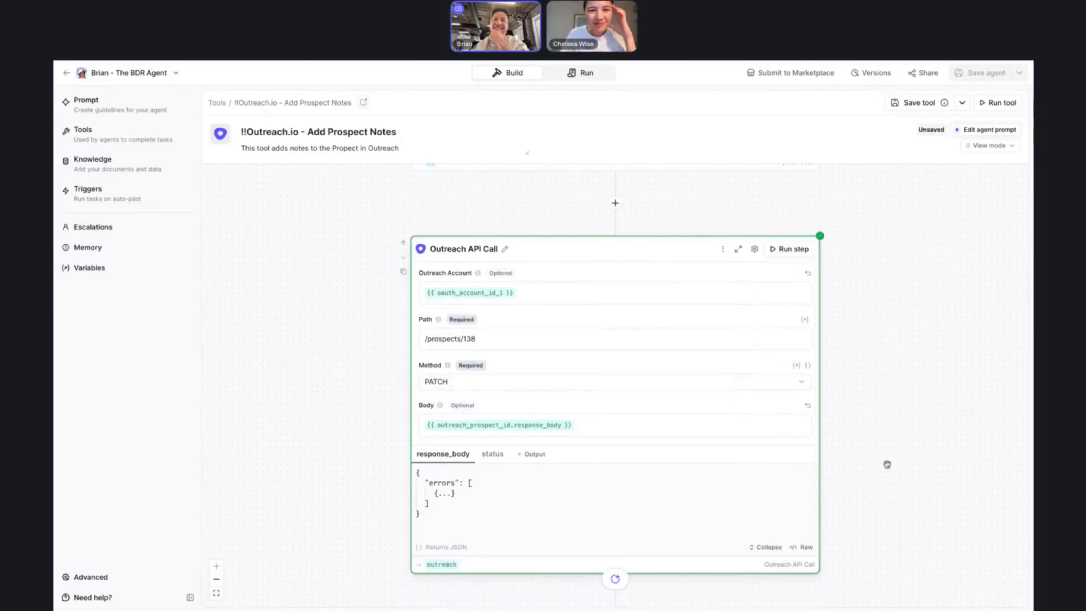
pyautogui.scroll(5, 616, 385)
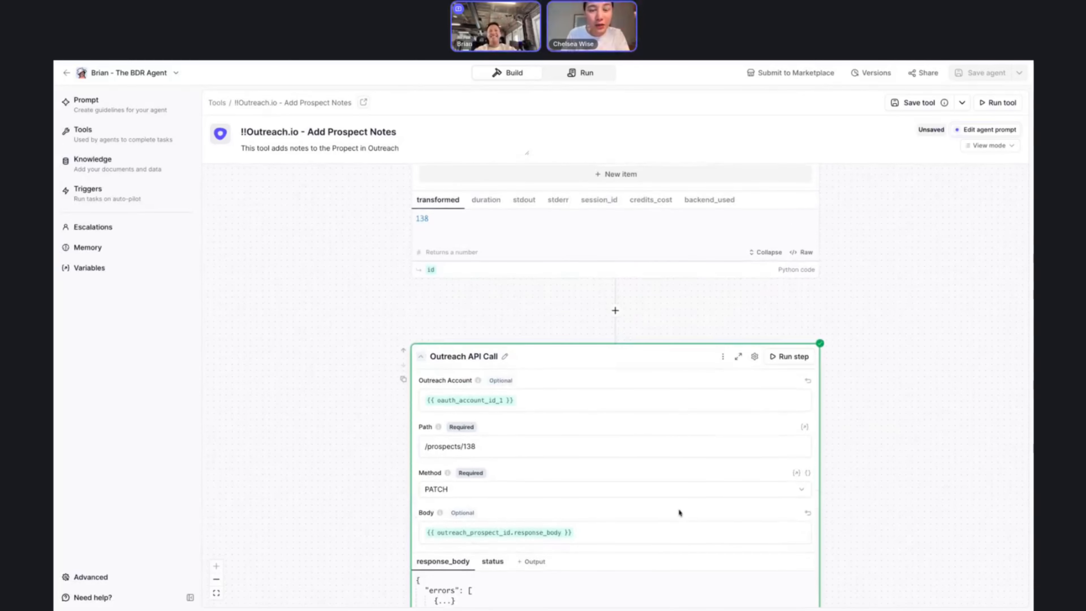
pyautogui.scroll(-1, 679, 504)
pyautogui.scroll(1, 679, 504)
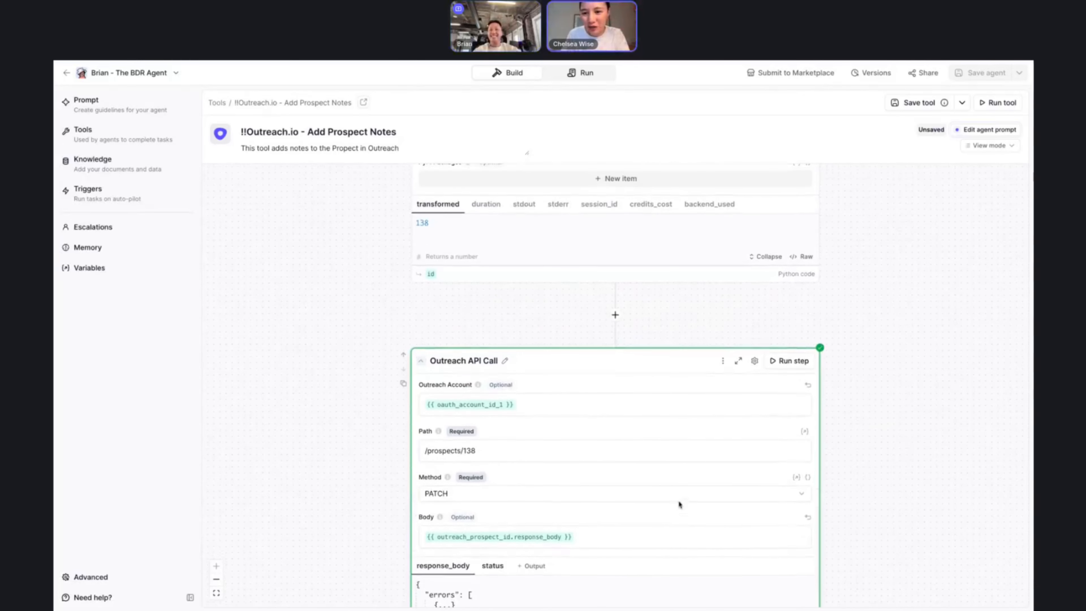
# Clear the PATCH call's body and insert the whole to_json.output object from the Convert JSON-like text into JSON step
pyautogui.click(624, 532)
pyautogui.press('BackSpace')
pyautogui.press('Escape')
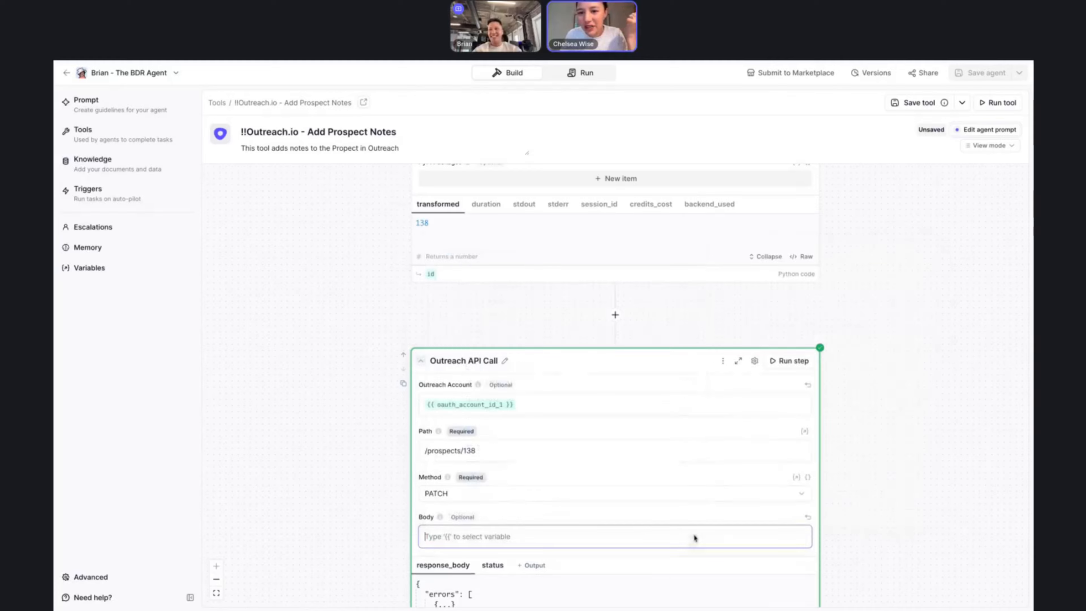
pyautogui.click(809, 521)
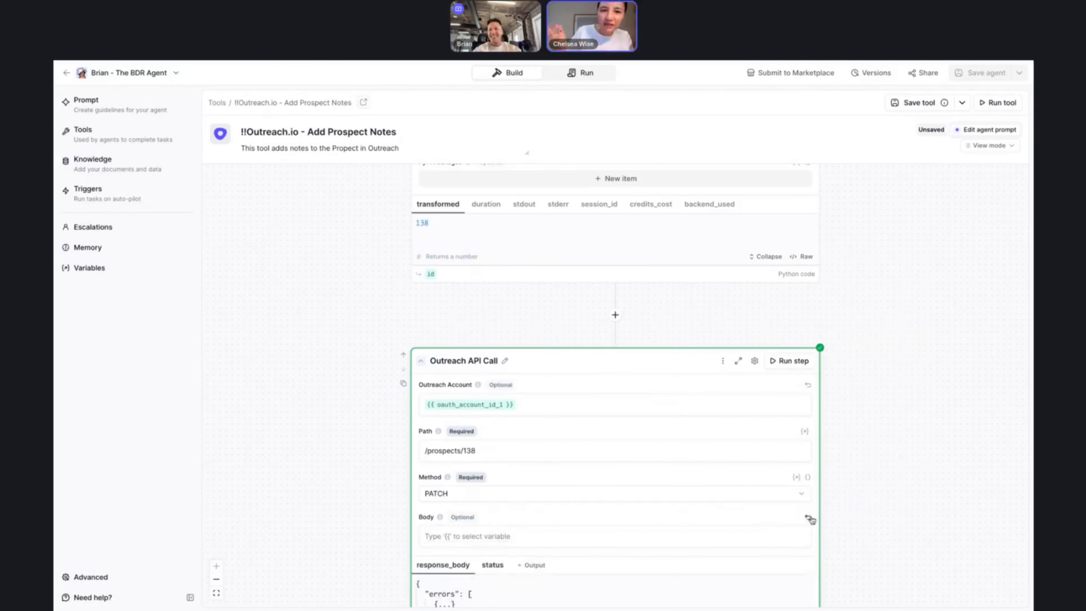
pyautogui.click(730, 540)
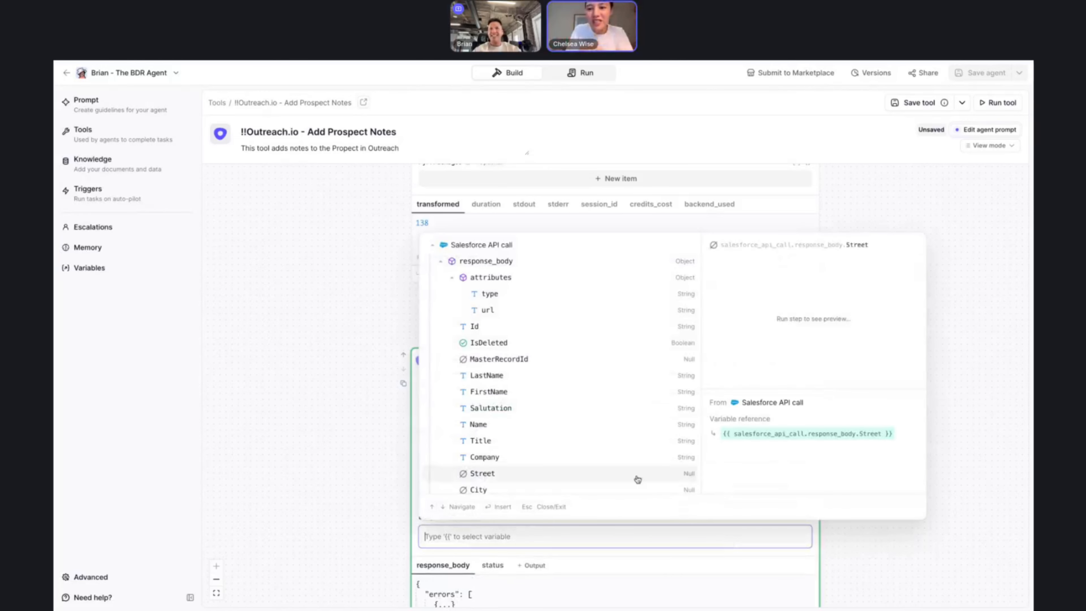
pyautogui.scroll(-5, 586, 418)
pyautogui.scroll(-10, 586, 418)
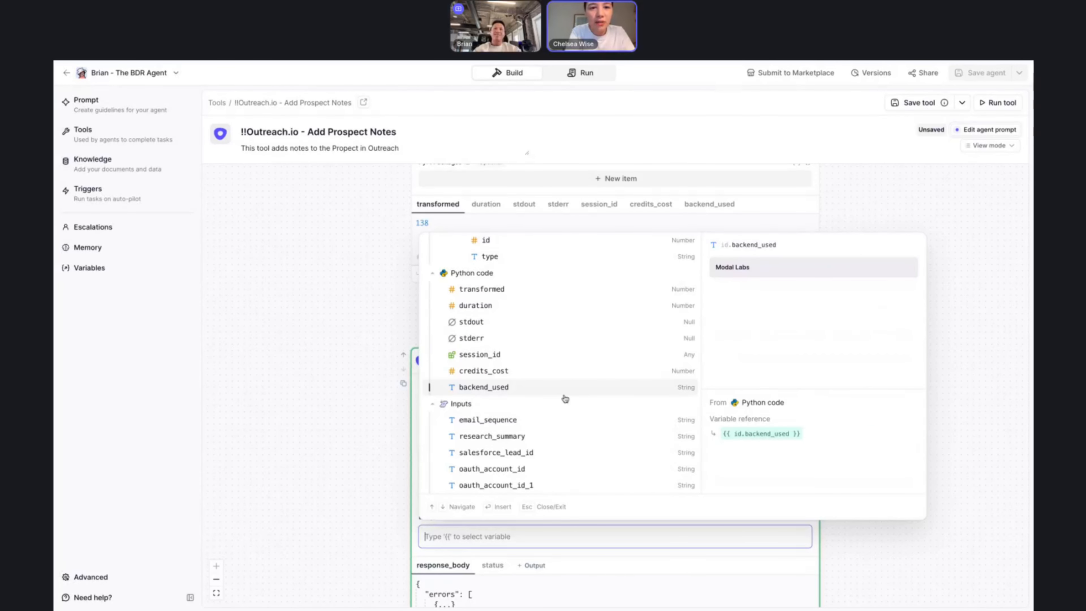
pyautogui.scroll(8, 566, 399)
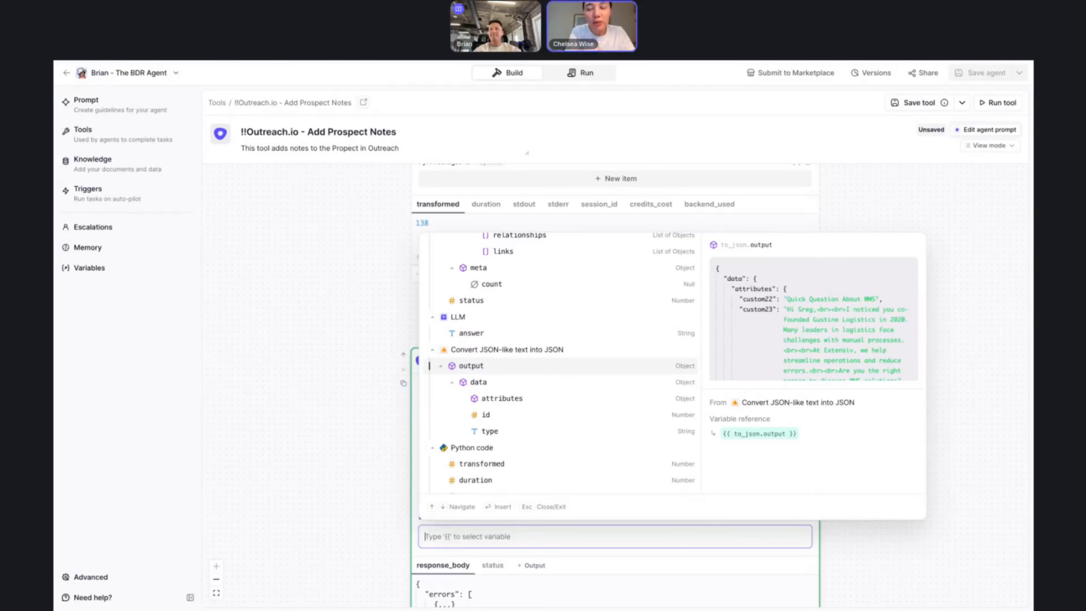
pyautogui.press('Return')
pyautogui.click(348, 430)
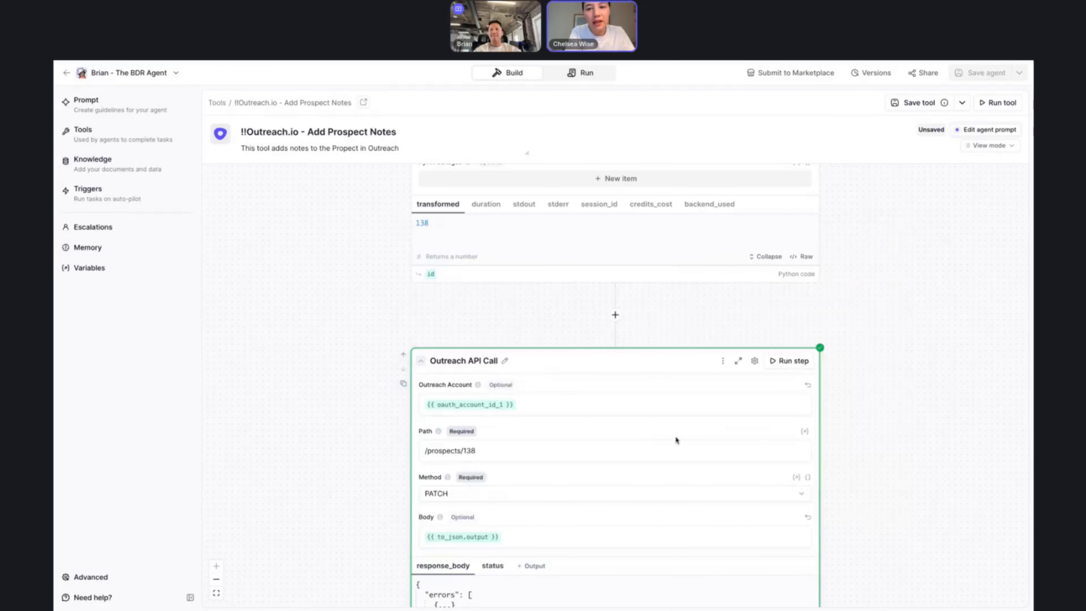
# Rerun the Outreach API Call step and expand the attributes in its response body to reach the custom fields
pyautogui.click(782, 362)
pyautogui.scroll(-3, 778, 488)
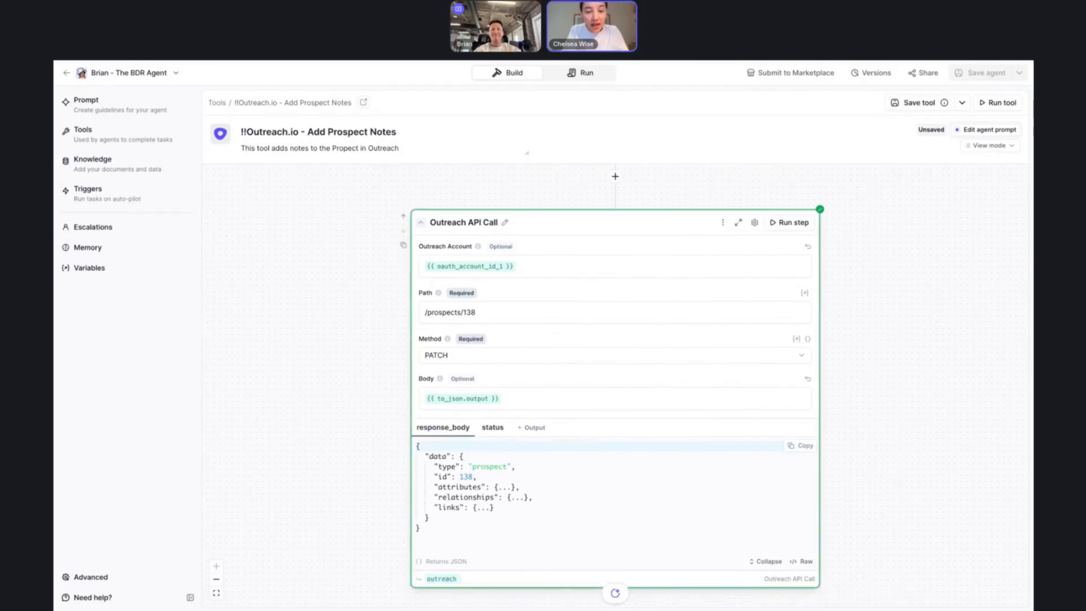
pyautogui.scroll(-3, 546, 385)
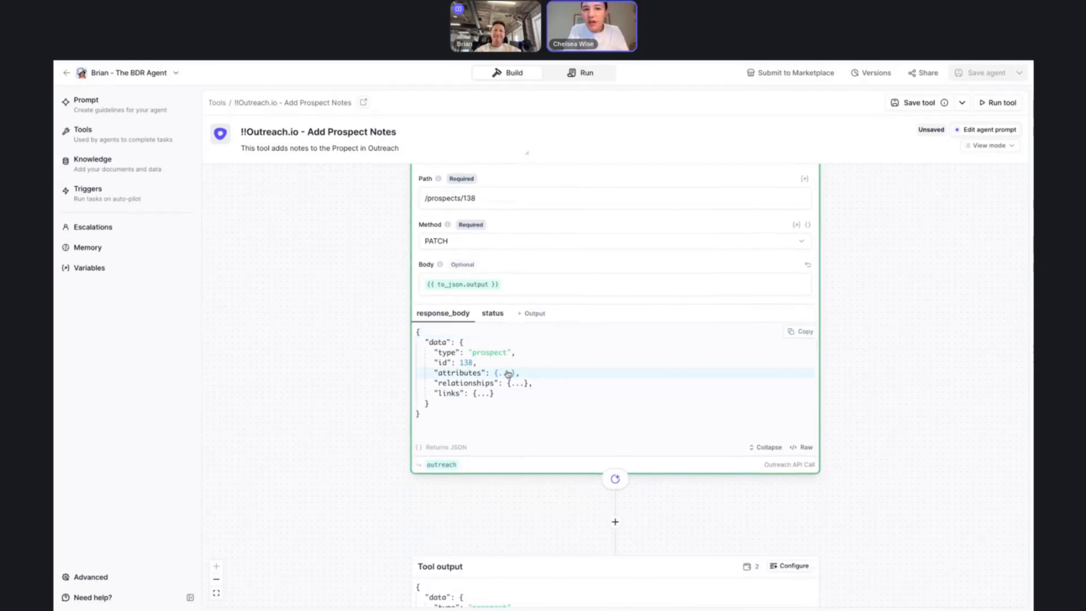
pyautogui.click(506, 373)
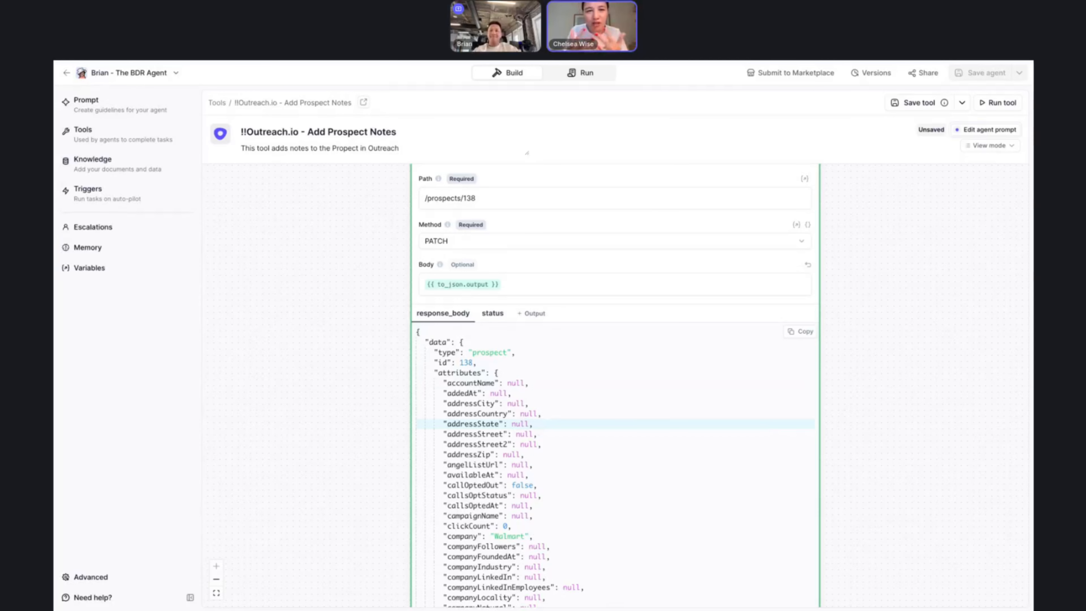
pyautogui.scroll(-5, 543, 492)
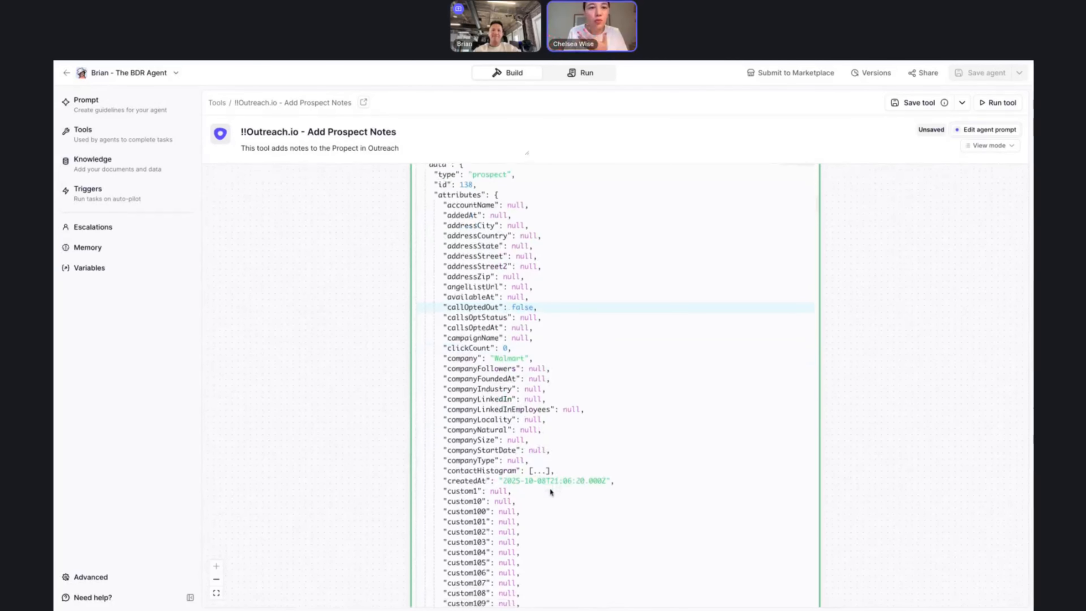
pyautogui.scroll(-20, 550, 492)
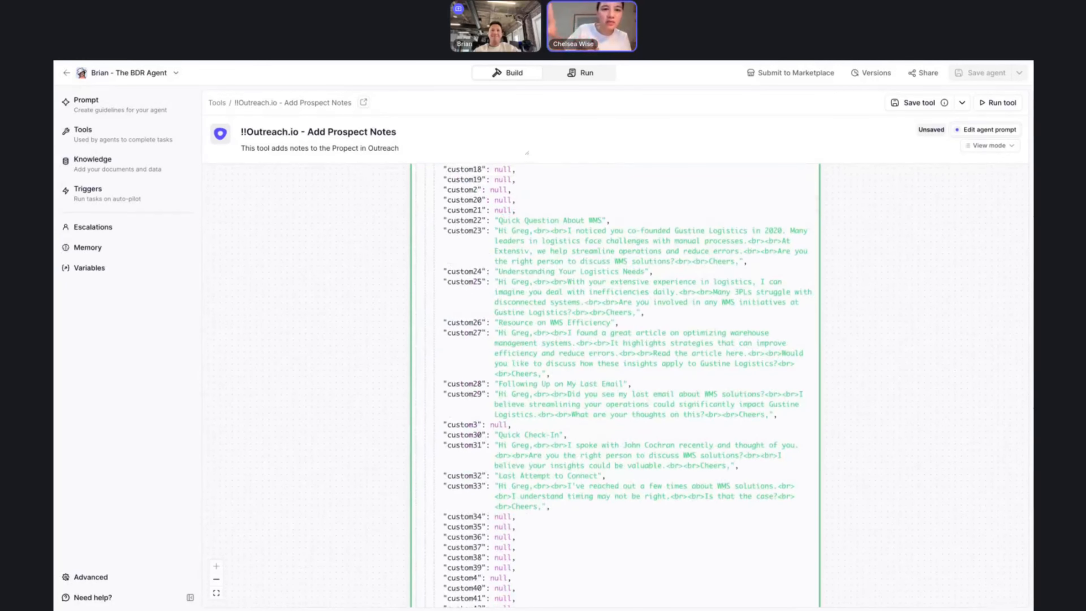
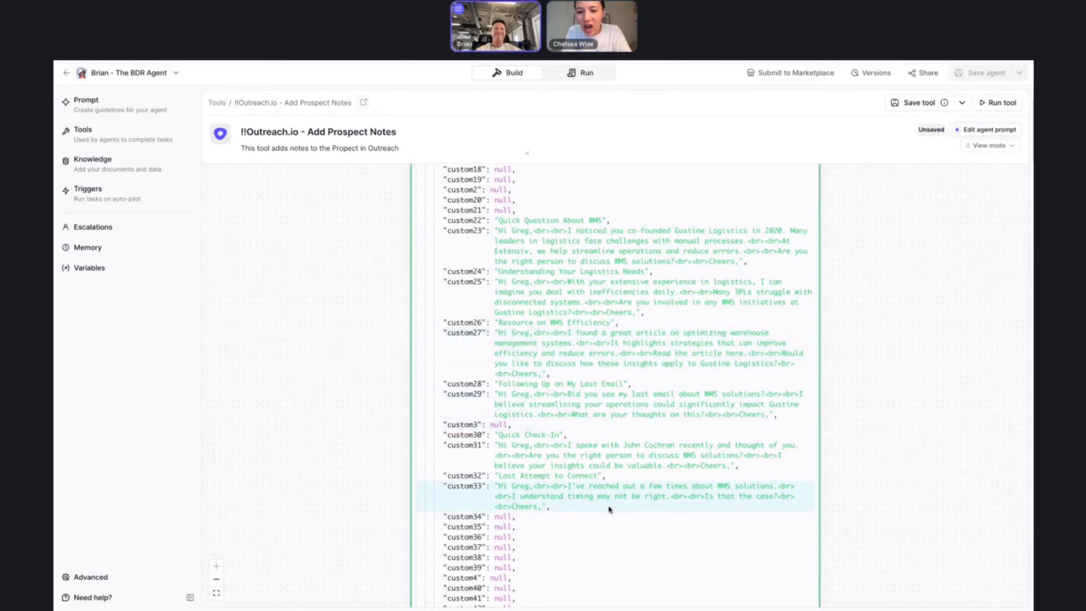
# Examine the email subjects and bodies written to custom22 through custom33 in the response
pyautogui.scroll(4, 605, 385)
pyautogui.scroll(3, 604, 386)
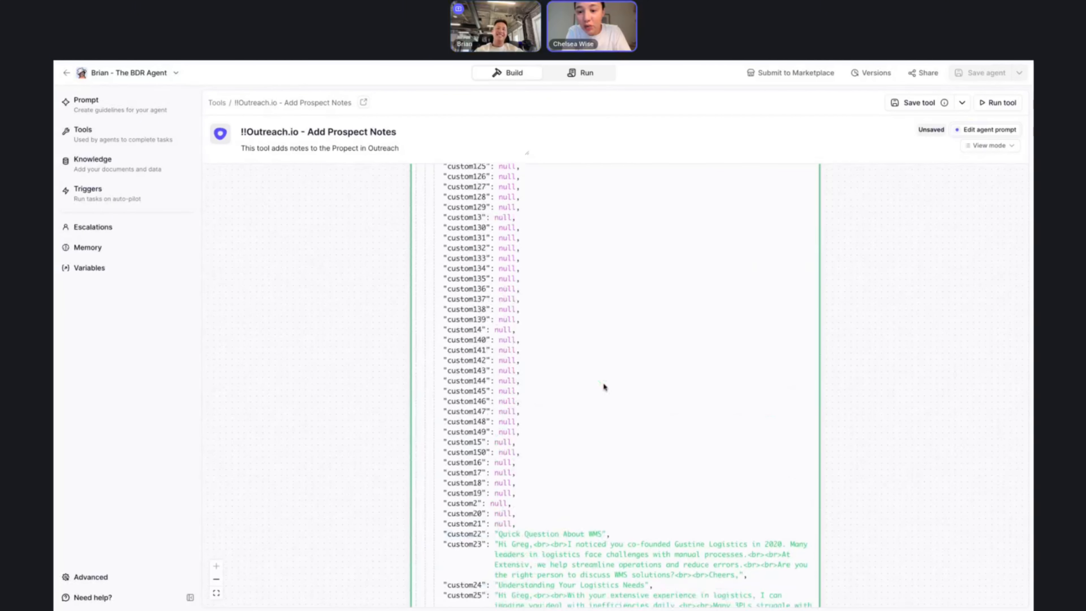
pyautogui.scroll(-7, 604, 386)
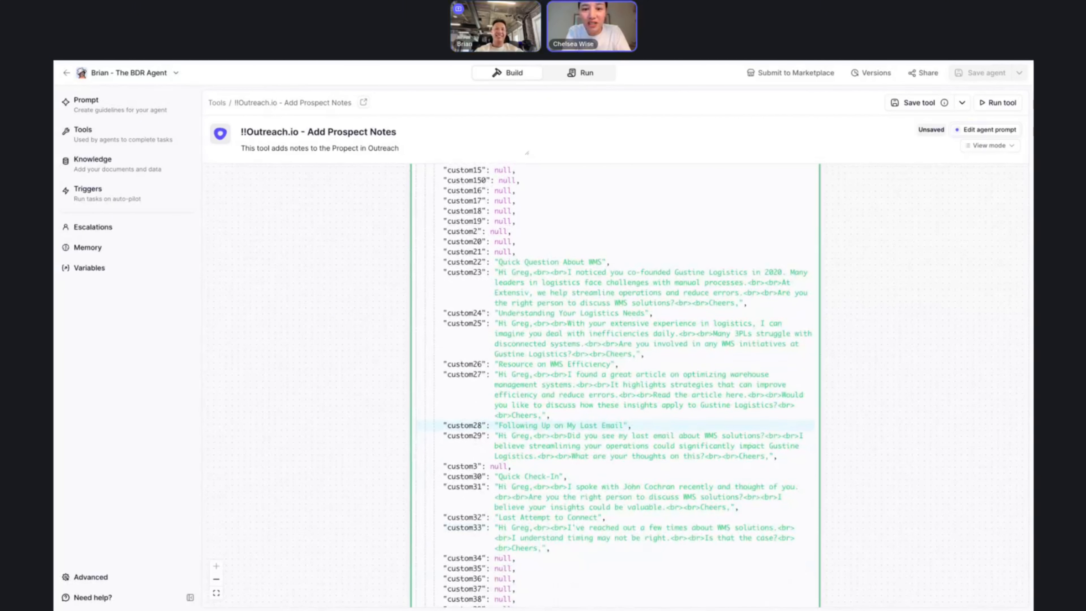
pyautogui.scroll(-1, 604, 385)
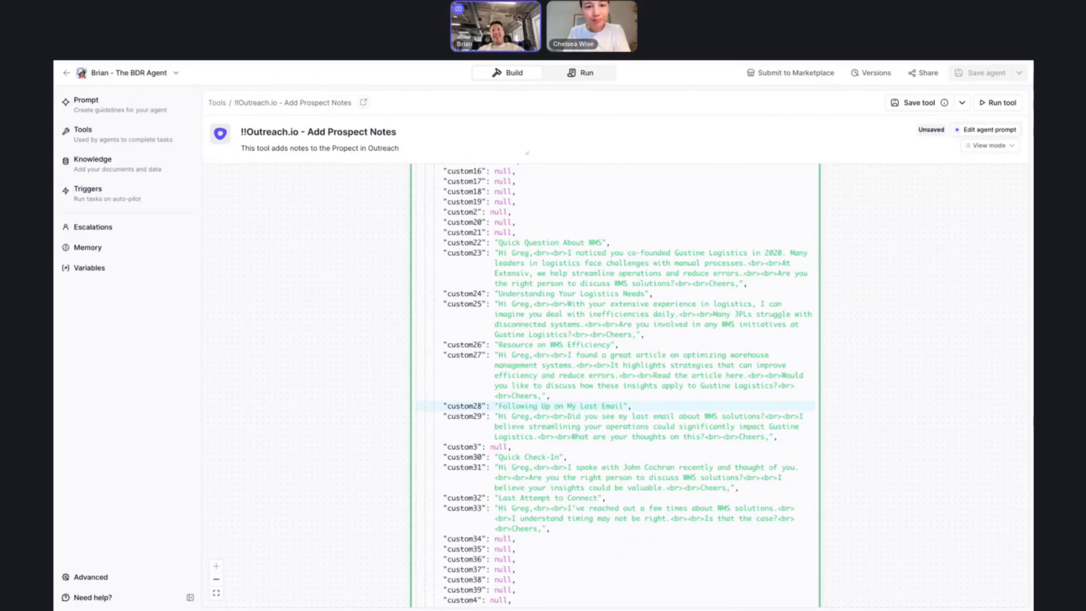
pyautogui.scroll(5, 616, 385)
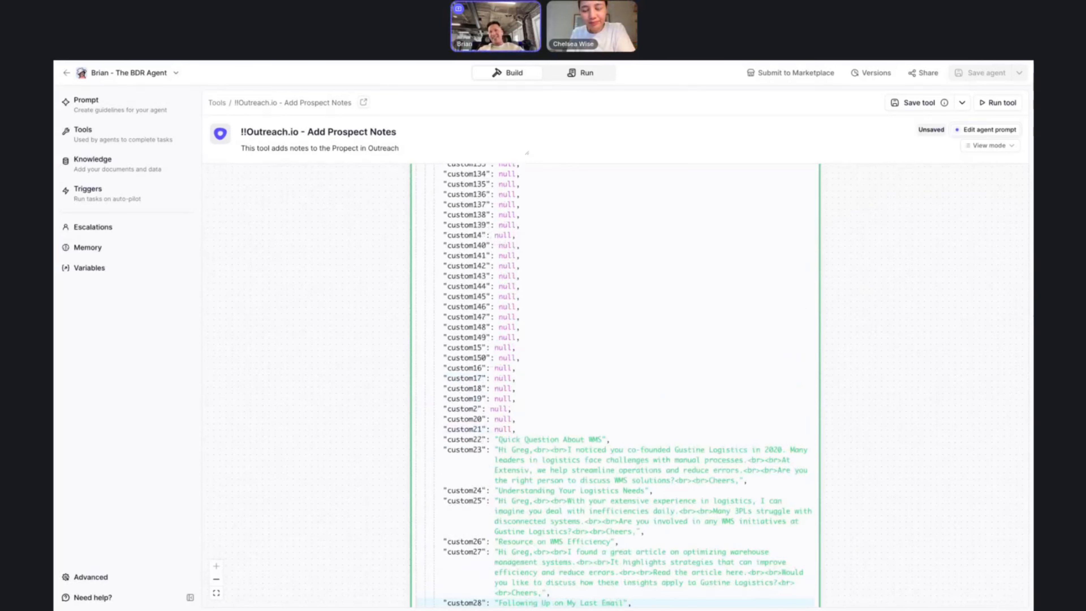
pyautogui.scroll(-4, 601, 377)
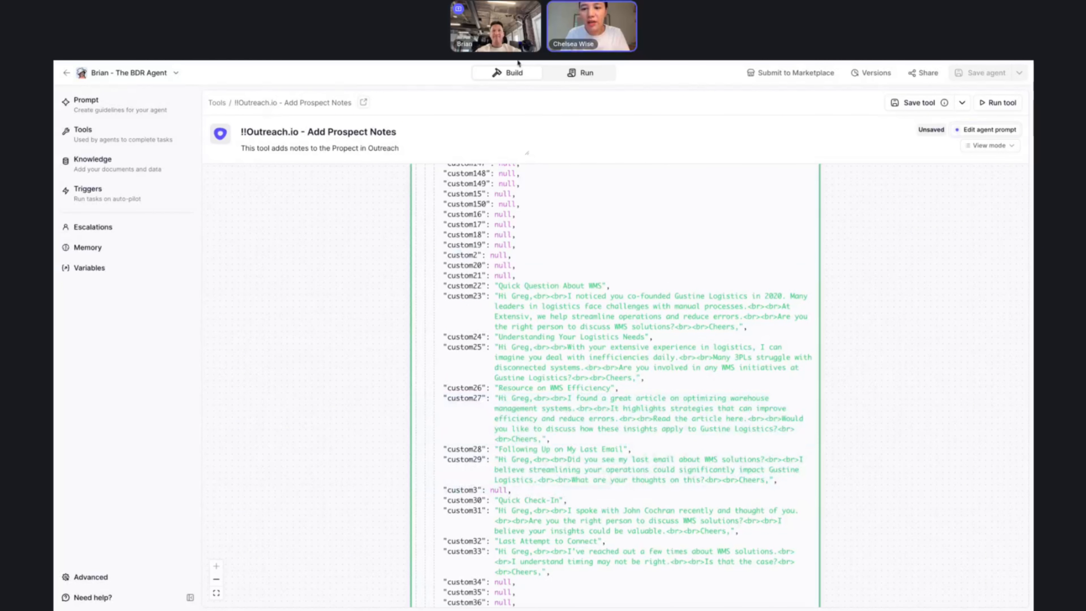
pyautogui.scroll(-1, 414, 455)
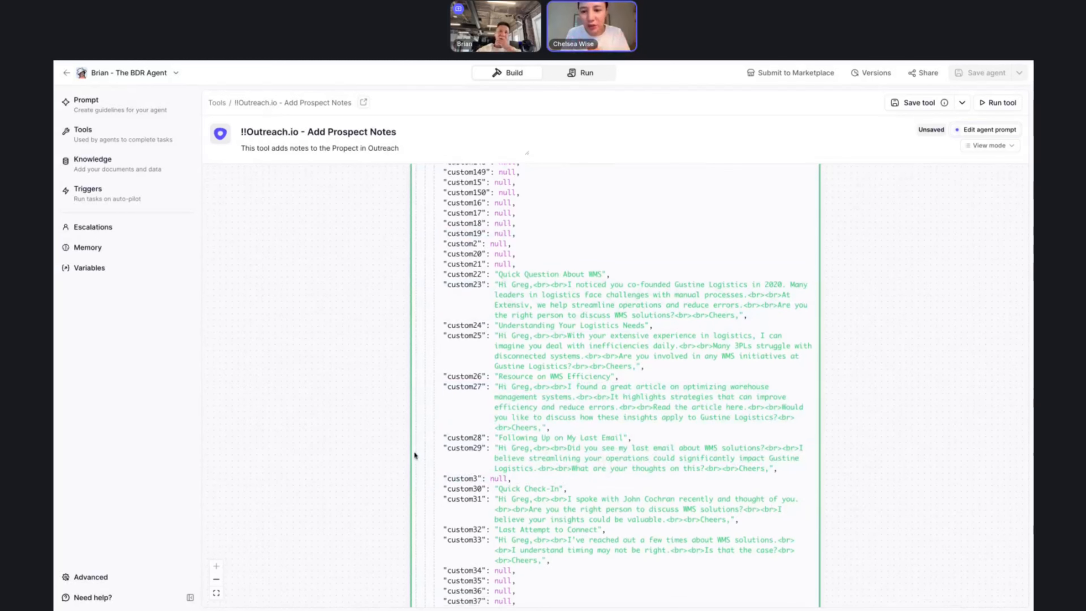
pyautogui.scroll(-1, 415, 455)
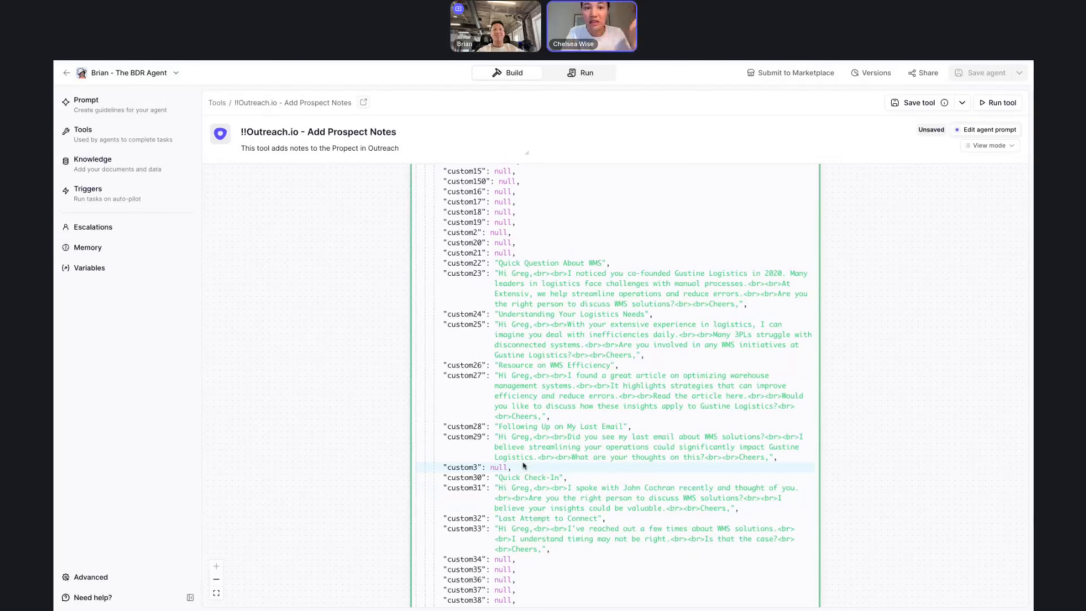
# Save the Outreach.io - Add Prospect Notes tool
pyautogui.scroll(3, 589, 358)
pyautogui.scroll(3, 589, 358)
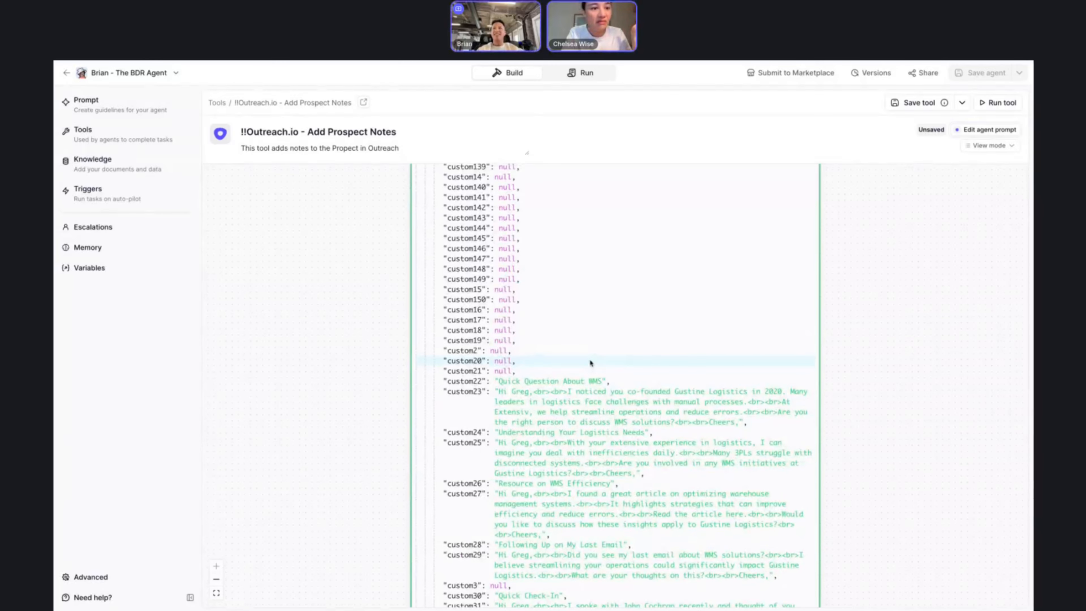
pyautogui.click(915, 103)
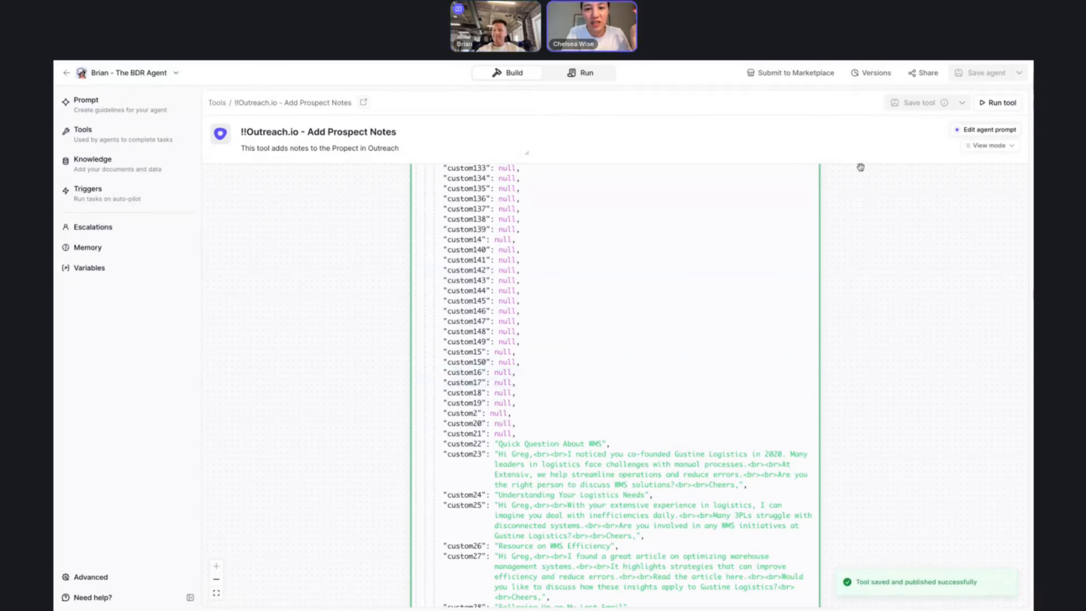
# Share the agent as a cloneable template with public access enabled for its tools, and copy the template link
pyautogui.click(922, 73)
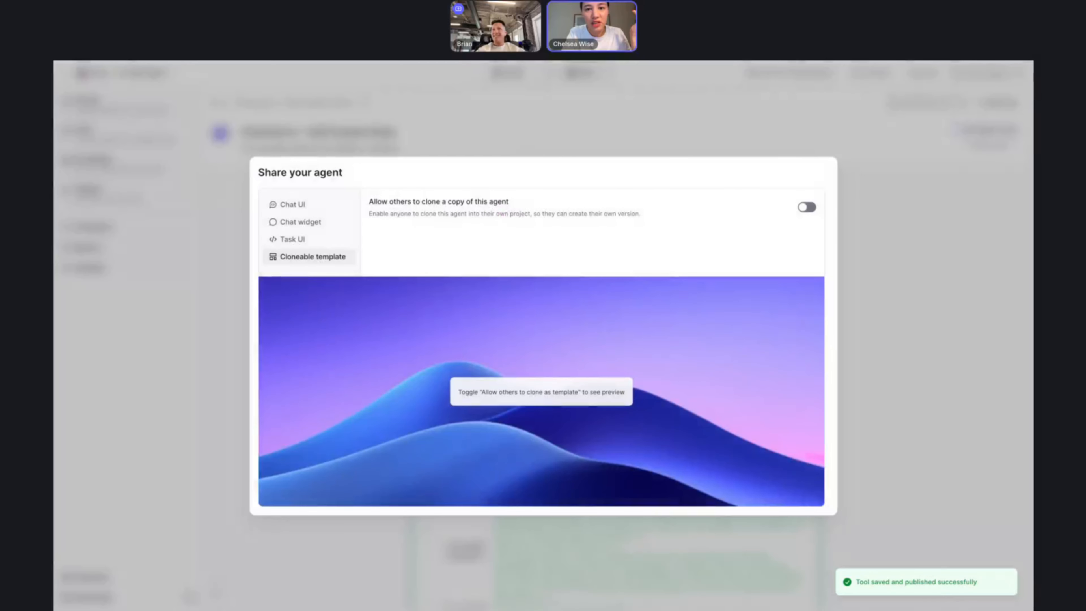
pyautogui.click(806, 207)
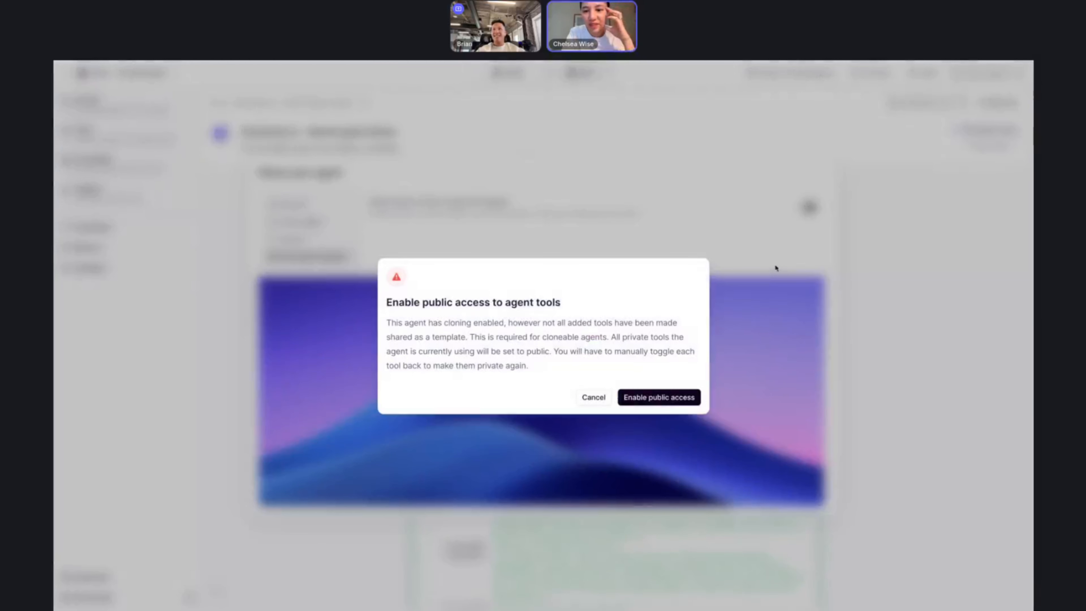
pyautogui.click(658, 397)
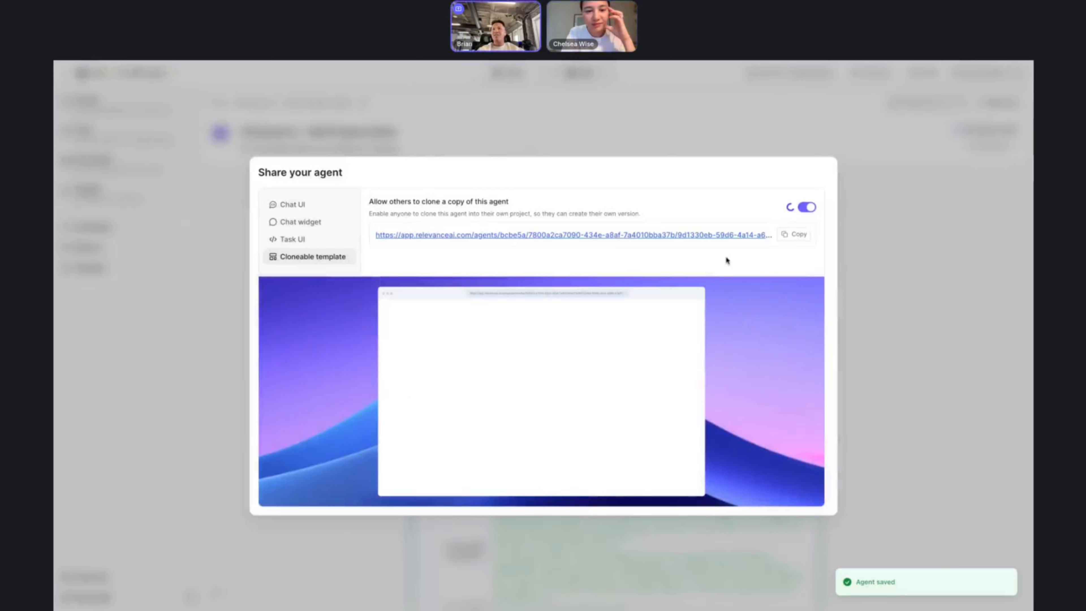
pyautogui.click(792, 234)
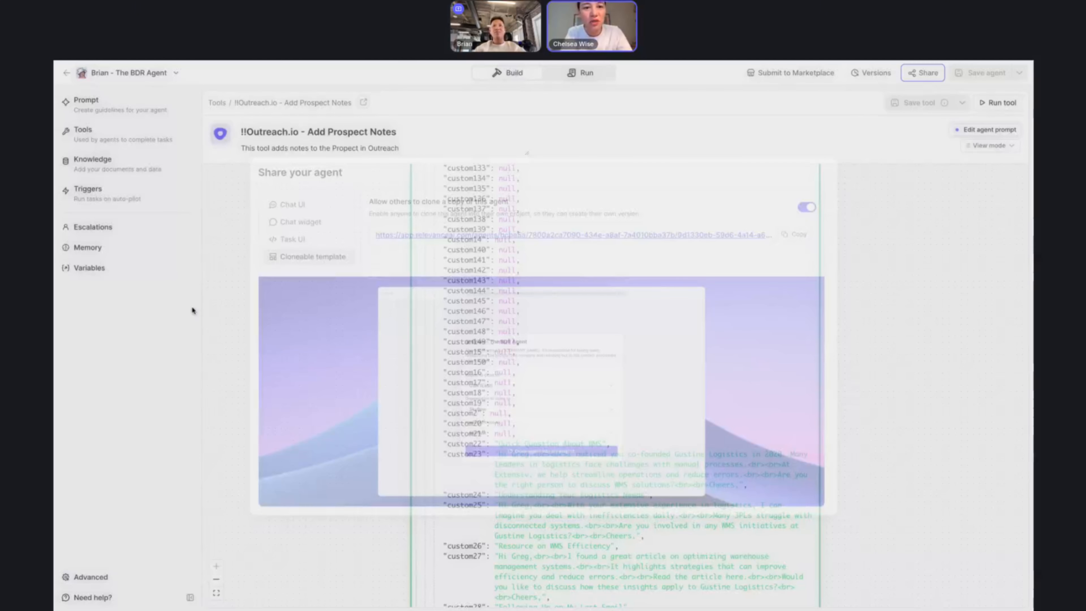
pyautogui.click(192, 306)
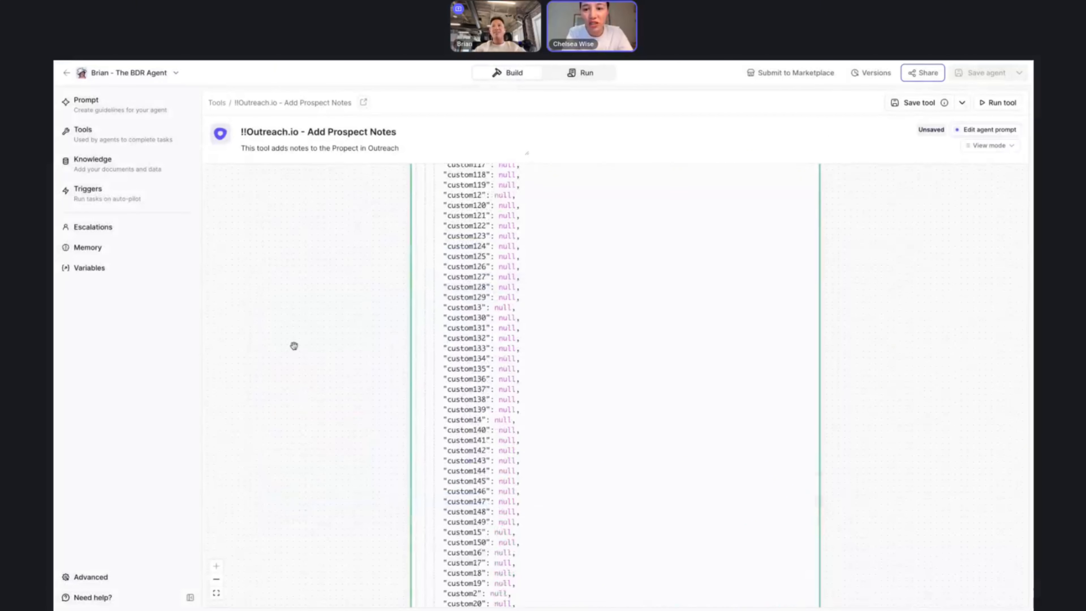
pyautogui.scroll(20, 293, 346)
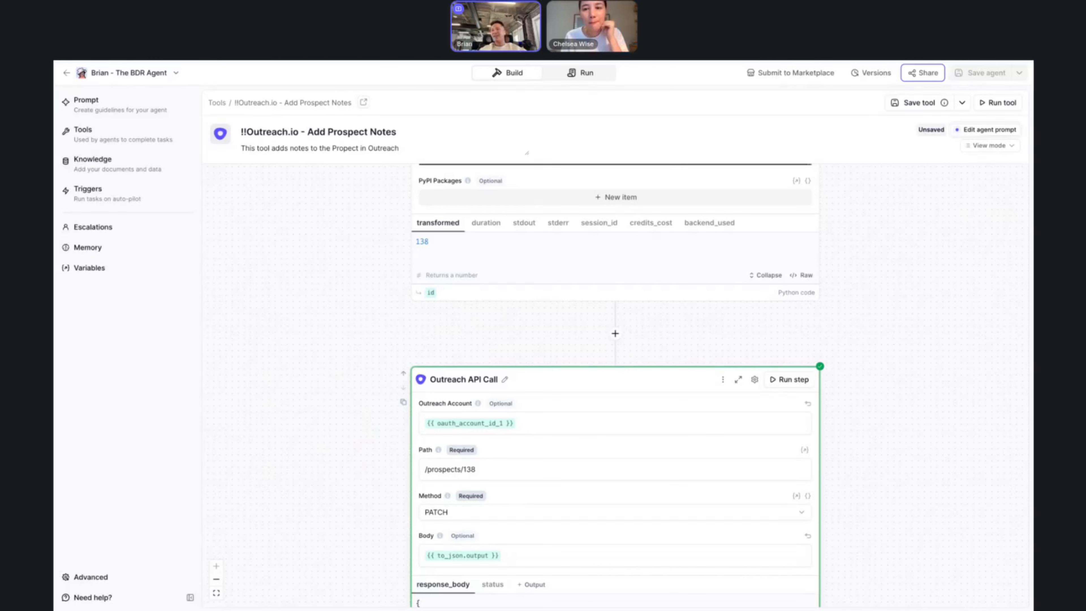
pyautogui.scroll(4, 513, 299)
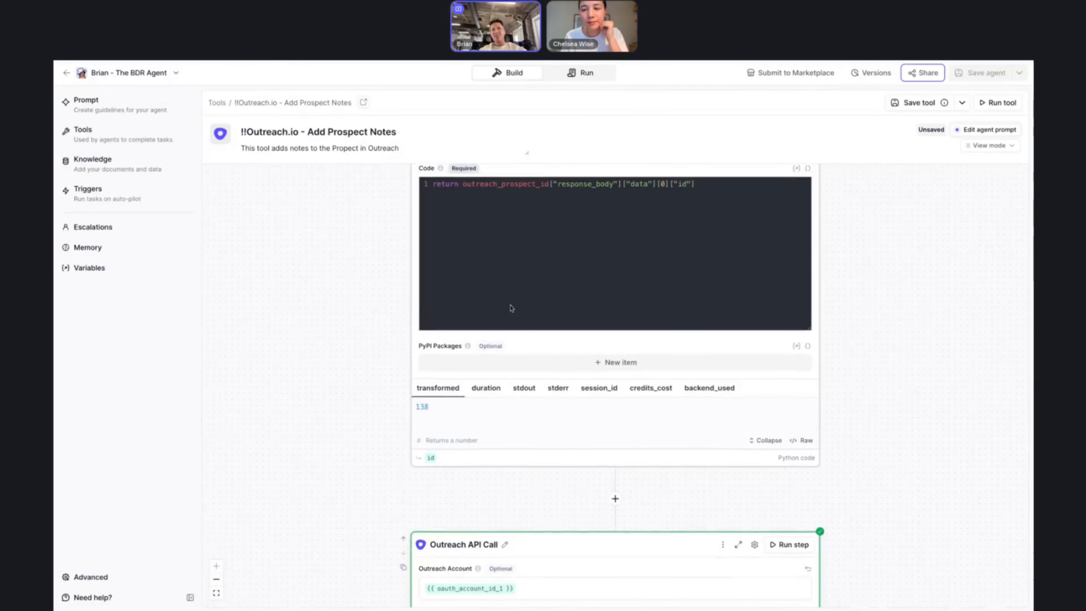